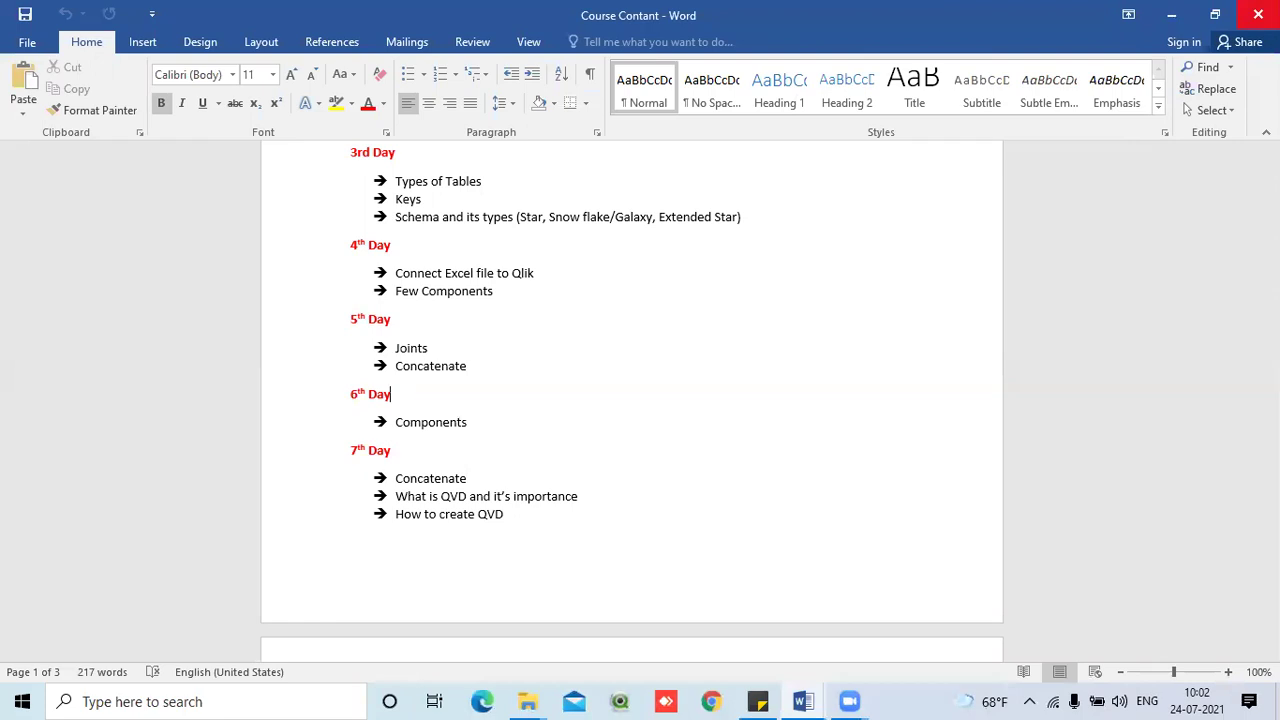
- In the Course Contant document that ends at 3rd Day, copy the 2nd Day section and paste it below the 3rd Day list
{"action": "left_click", "coordinate": [817, 694]}
{"action": "scroll", "coordinate": [605, 440], "scroll_direction": "down", "scroll_amount": 8}
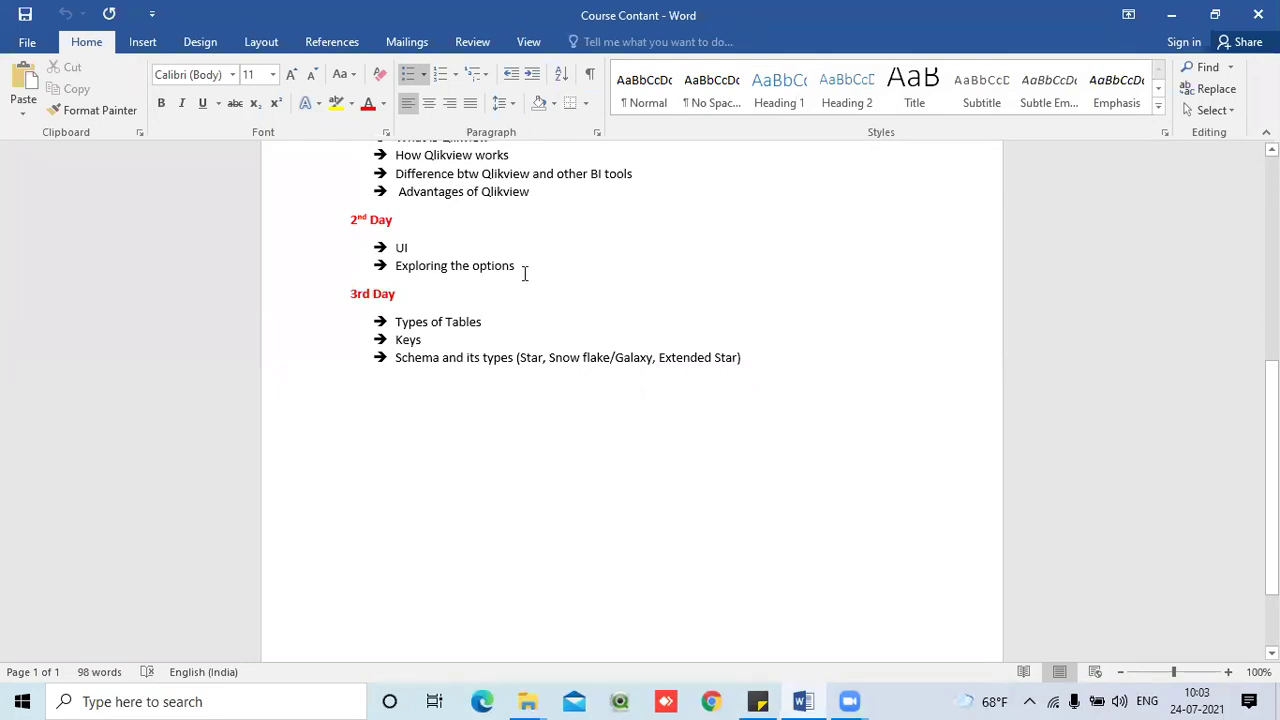
{"action": "scroll", "coordinate": [526, 297], "scroll_direction": "up", "scroll_amount": 4}
{"action": "scroll", "coordinate": [510, 340], "scroll_direction": "down", "scroll_amount": 2}
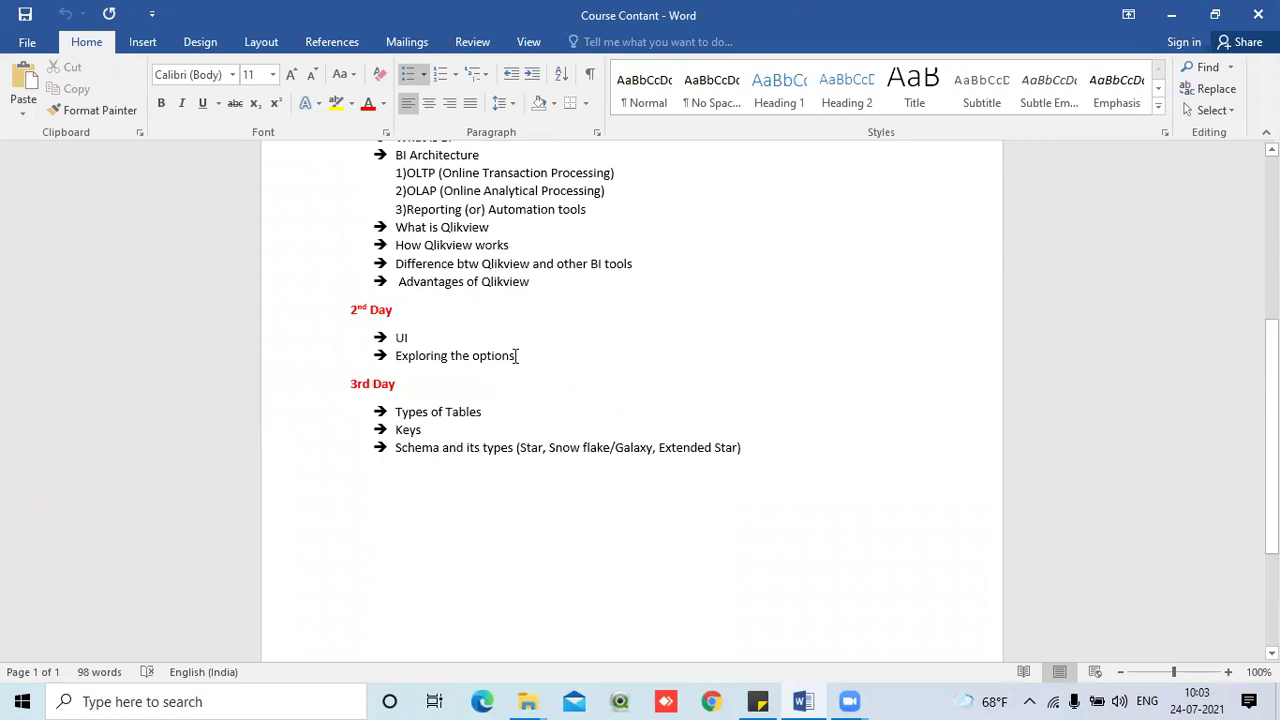
{"action": "left_click_drag", "start_coordinate": [514, 356], "coordinate": [329, 317]}
{"action": "key", "text": "ctrl+c"}
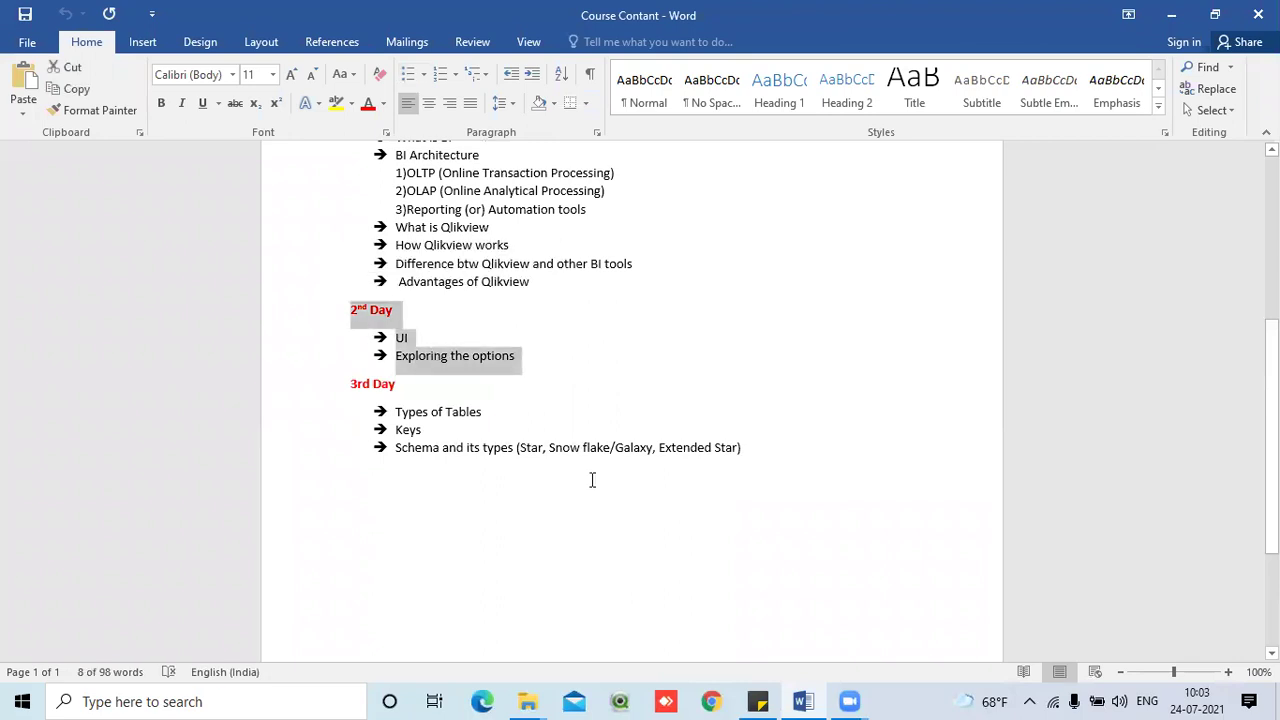
{"action": "left_click", "coordinate": [592, 479]}
{"action": "left_click", "coordinate": [755, 455]}
{"action": "key", "text": "Return"}
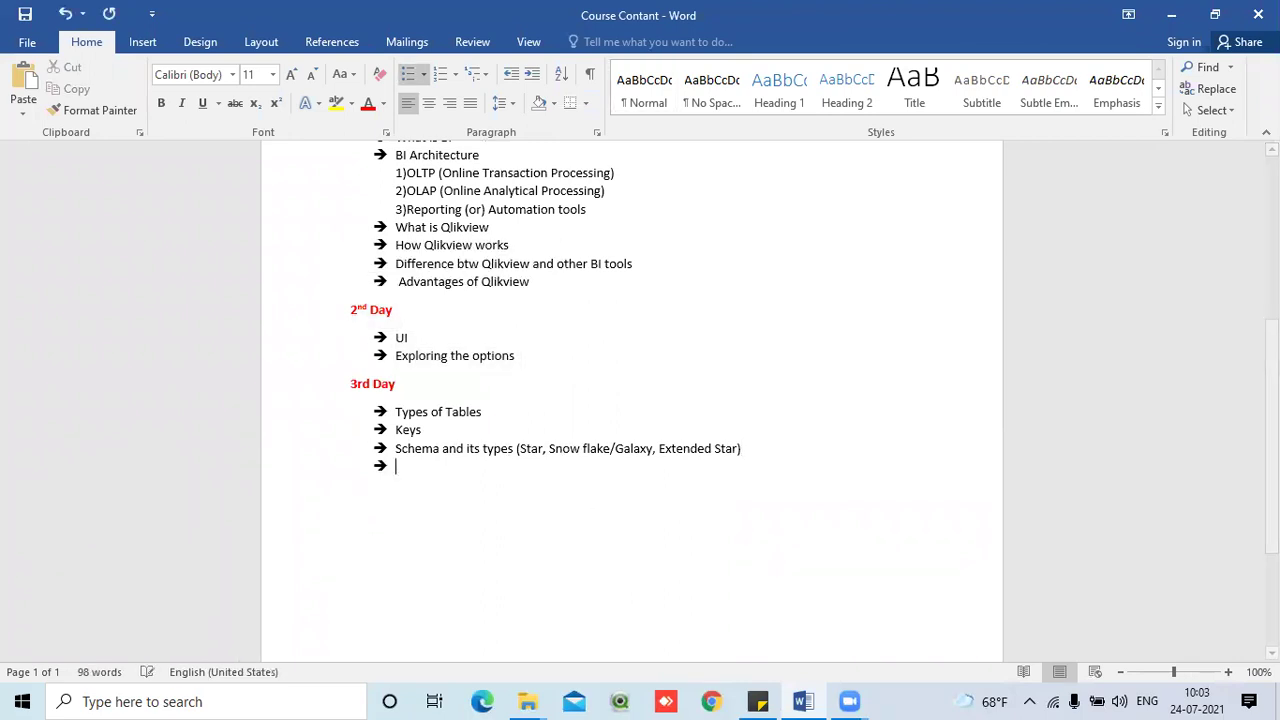
{"action": "key", "text": "BackSpace"}
{"action": "key", "text": "ctrl+v"}
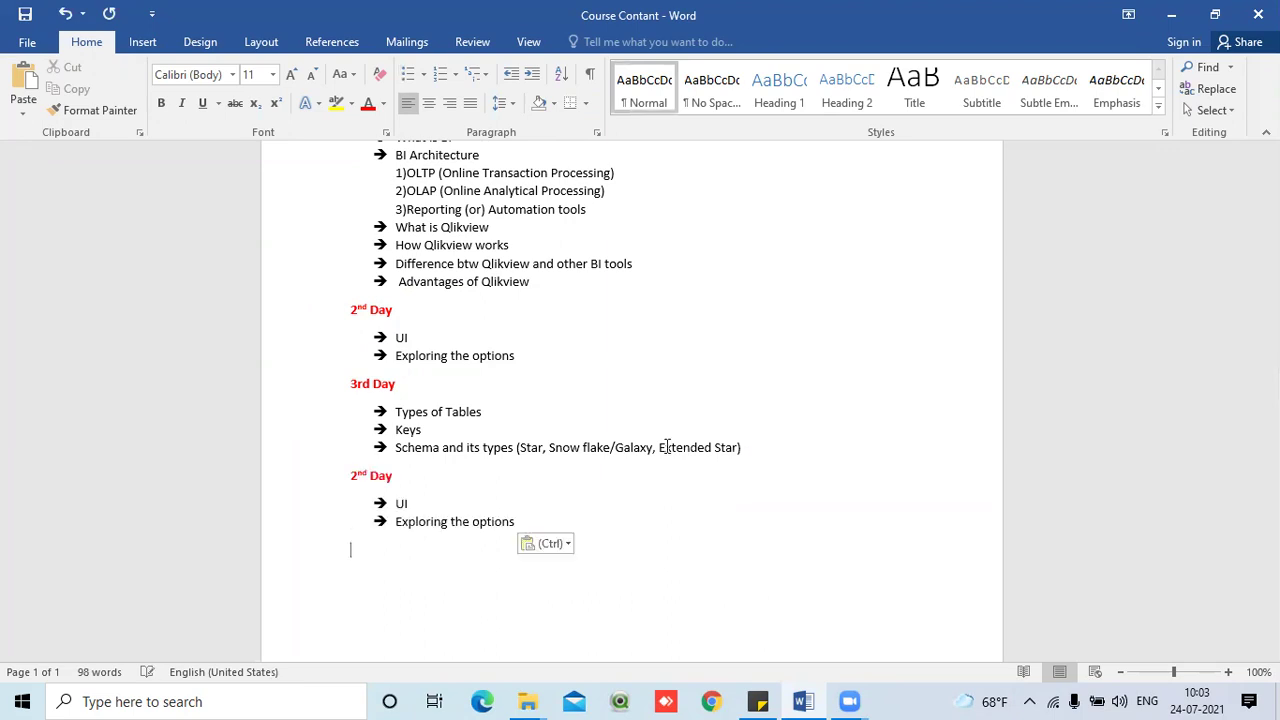
- Change the pasted section's heading to "4th Day"
{"action": "left_click", "coordinate": [355, 477]}
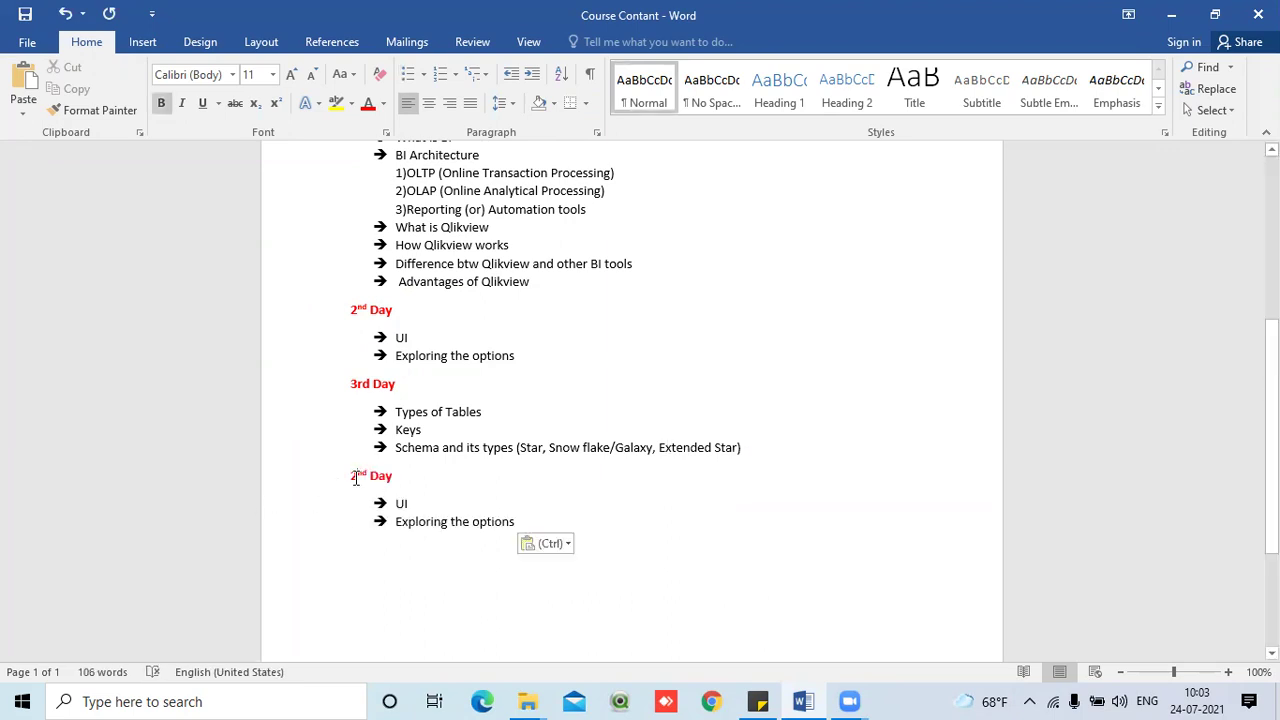
{"action": "key", "text": "BackSpace"}
{"action": "type", "text": "4"}
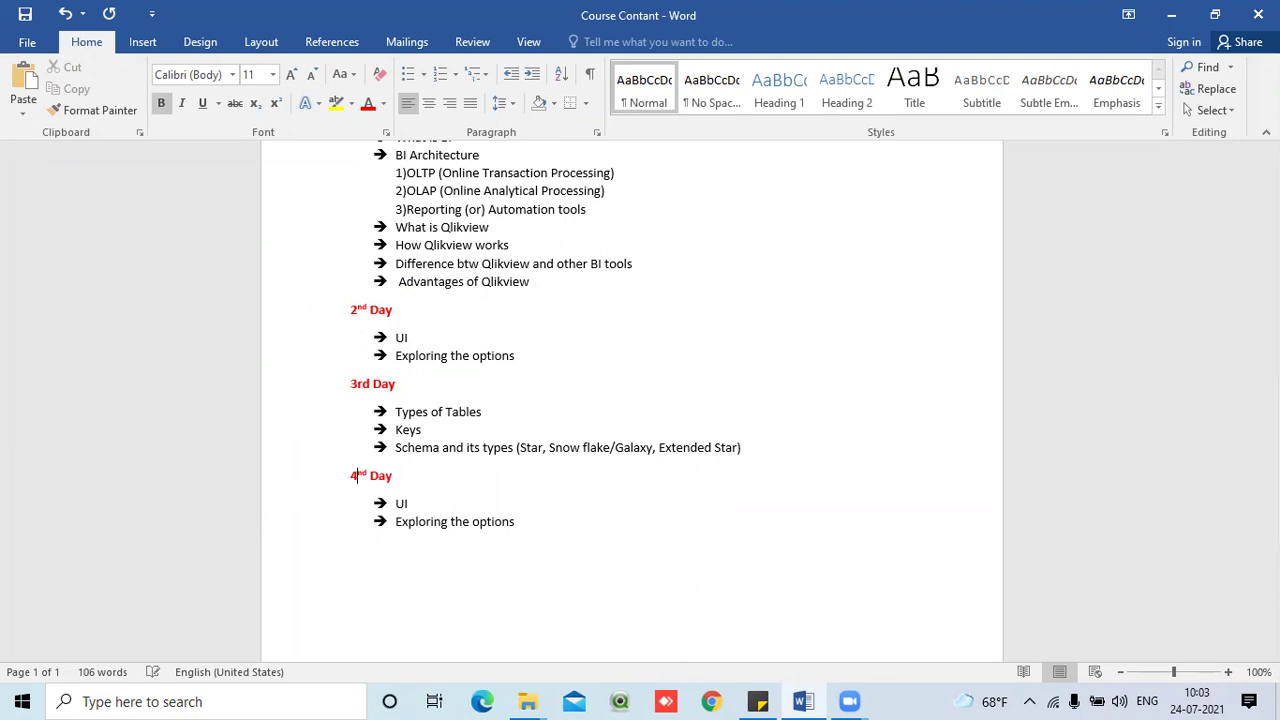
{"action": "key", "text": "Delete"}
{"action": "key", "text": "Delete"}
{"action": "type", "text": "th"}
- Replace the two bullets under the 4th Day heading with a single bullet reading "Components"
{"action": "left_click", "coordinate": [490, 504]}
{"action": "left_click_drag", "start_coordinate": [532, 517], "coordinate": [383, 531]}
{"action": "key", "text": "BackSpace"}
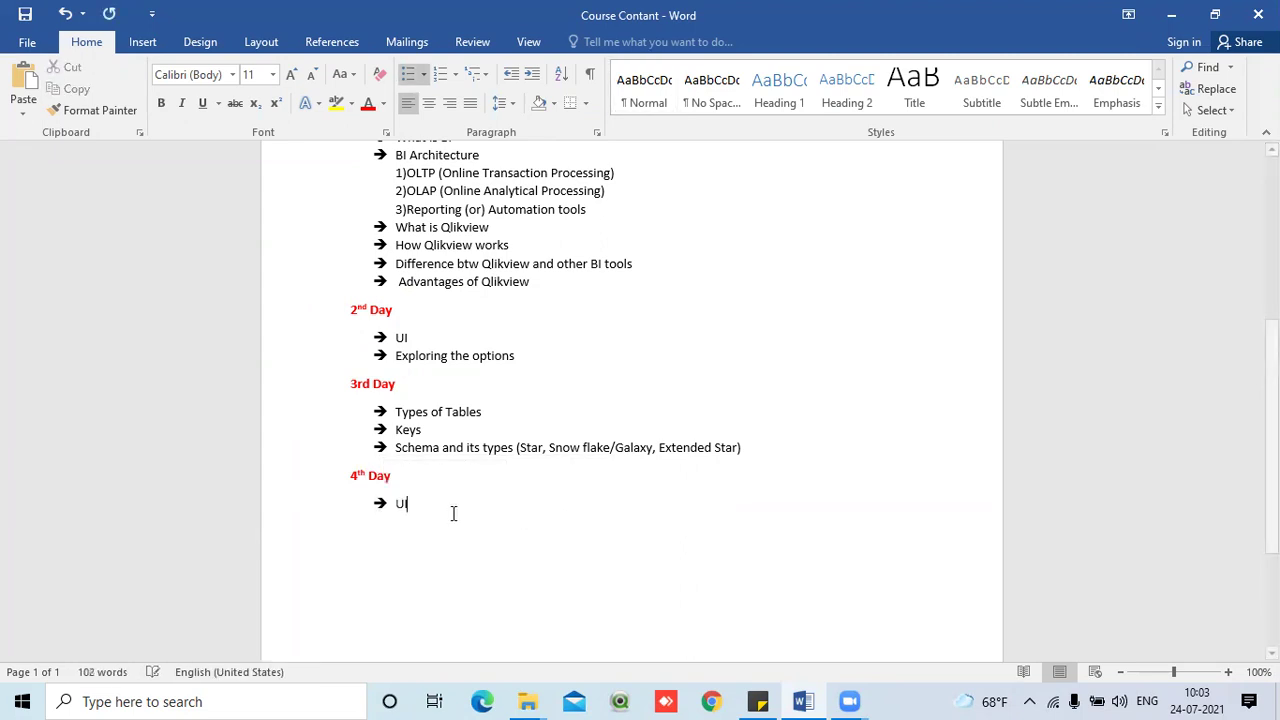
{"action": "key", "text": "BackSpace"}
{"action": "key", "text": "BackSpace"}
{"action": "type", "text": "Components"}
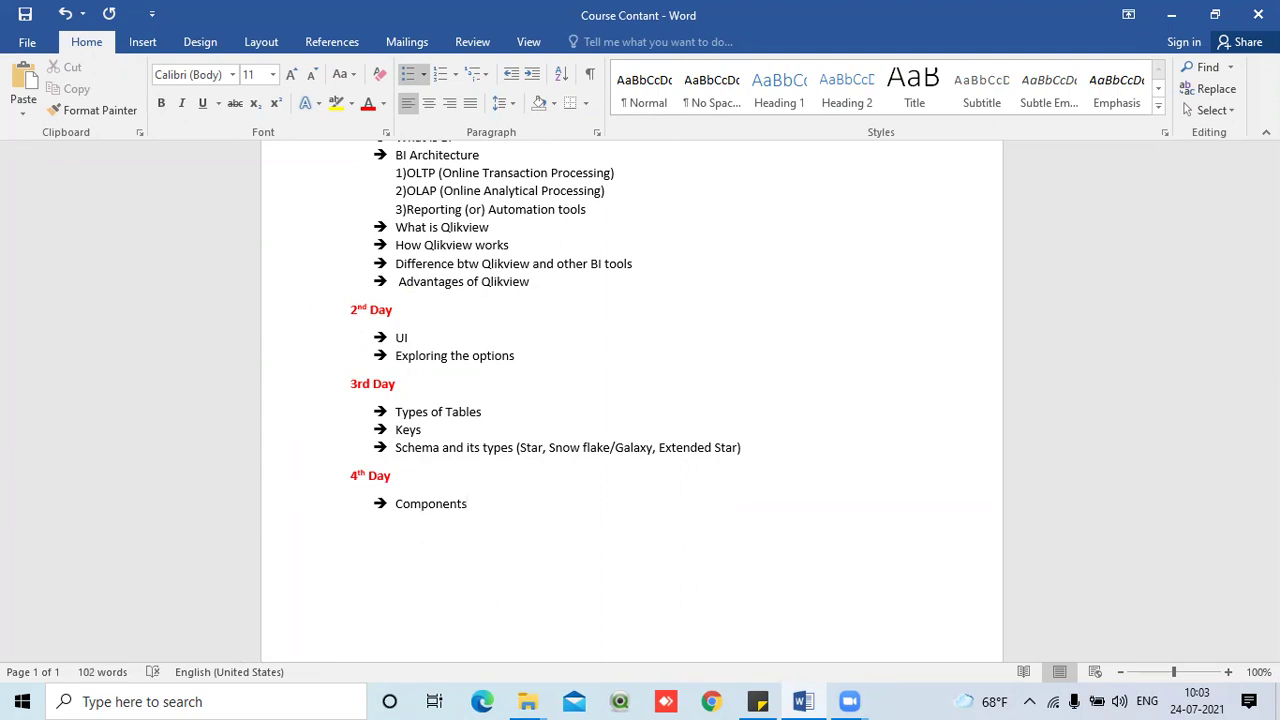
- Paste the copied day section again below the Components bullet and change its heading to "5th Day"
{"action": "key", "text": "Return"}
{"action": "key", "text": "Return"}
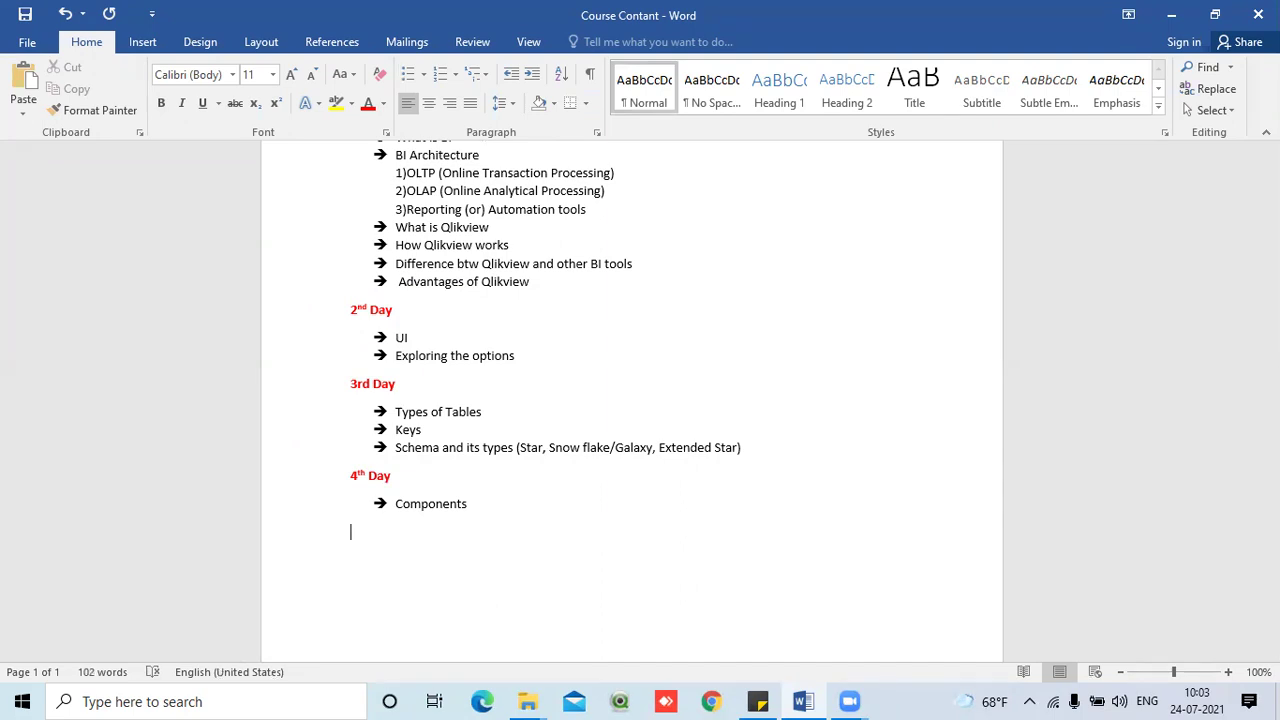
{"action": "key", "text": "ctrl+v"}
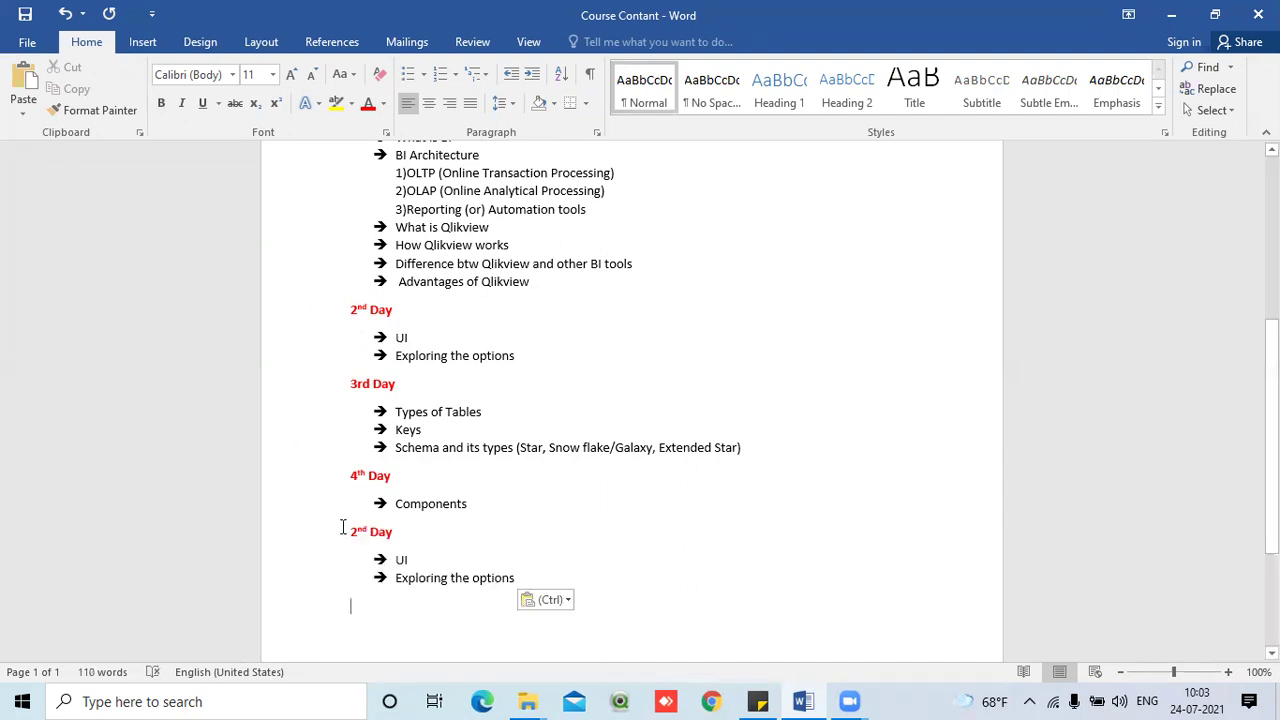
{"action": "left_click", "coordinate": [357, 527]}
{"action": "key", "text": "BackSpace"}
{"action": "type", "text": "5"}
{"action": "key", "text": "Delete"}
{"action": "key", "text": "Delete"}
{"action": "type", "text": "th"}
{"action": "key", "text": "BackSpace"}
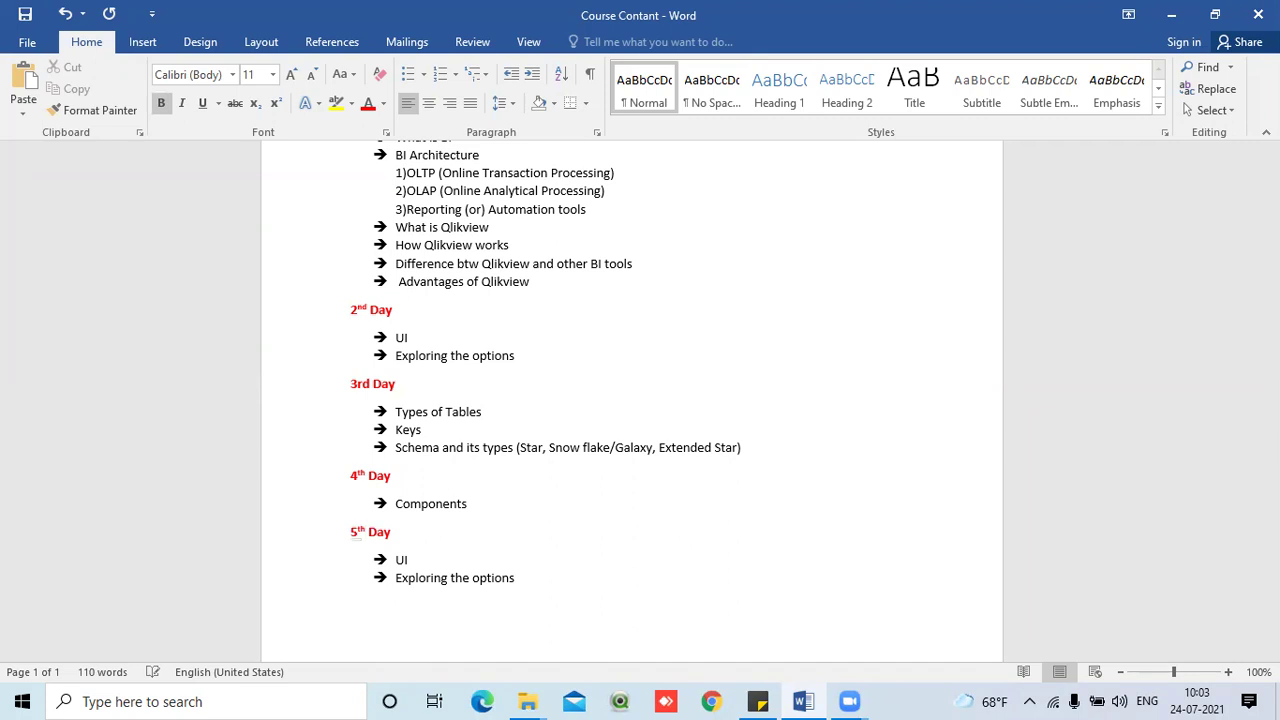
- Replace the two bullets under the 5th Day heading with a single bullet reading "Joints"
{"action": "left_click_drag", "start_coordinate": [518, 580], "coordinate": [397, 581]}
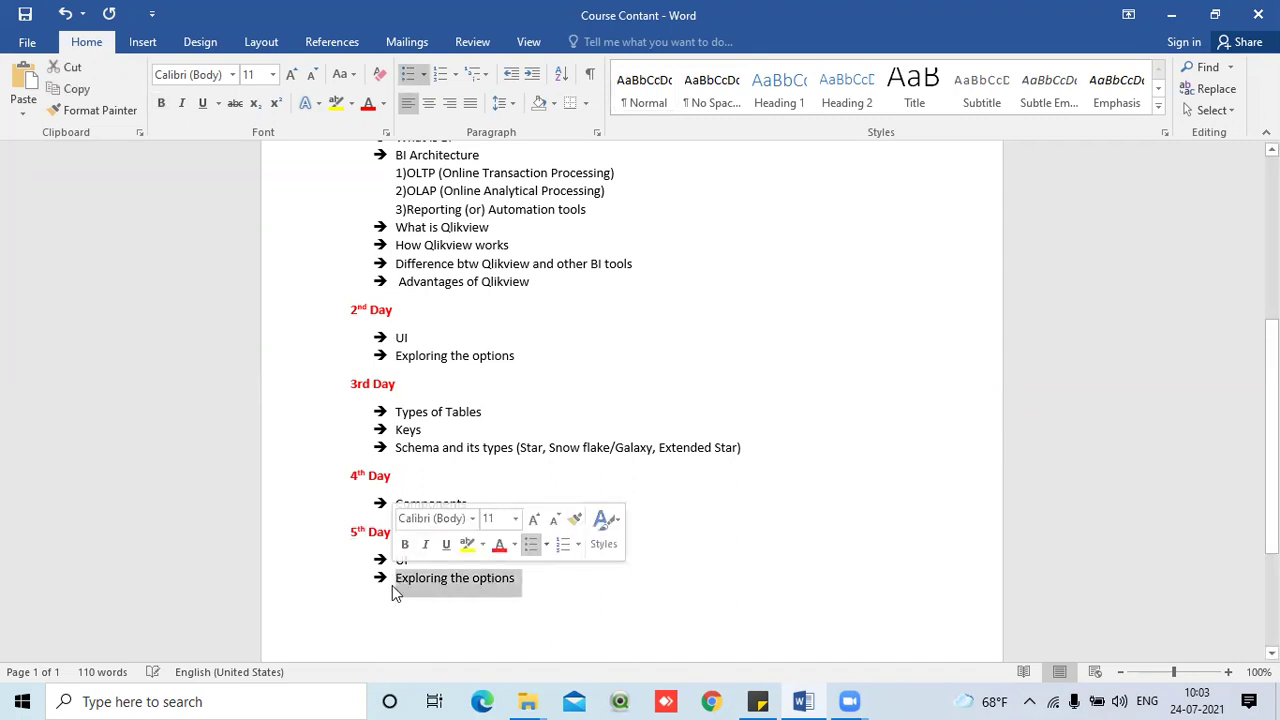
{"action": "key", "text": "BackSpace"}
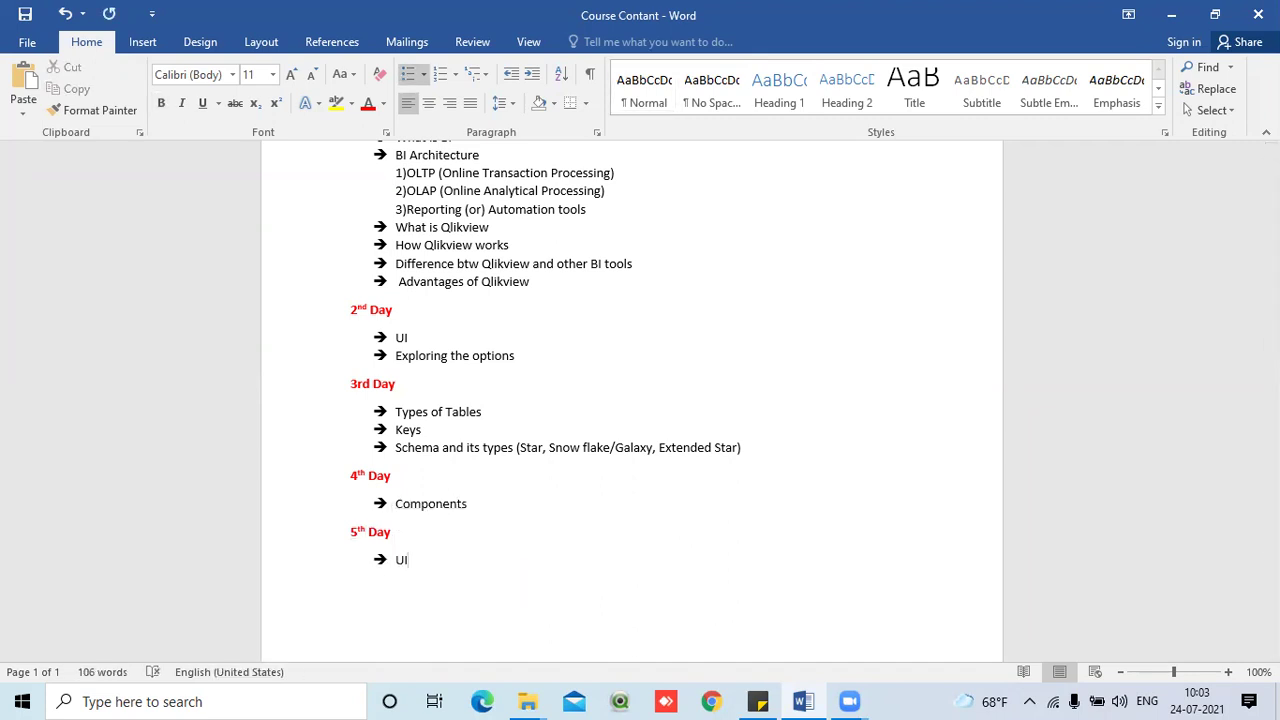
{"action": "key", "text": "BackSpace"}
{"action": "key", "text": "BackSpace"}
{"action": "type", "text": "oint"}
{"action": "type", "text": "J"}
{"action": "left_click", "coordinate": [552, 585]}
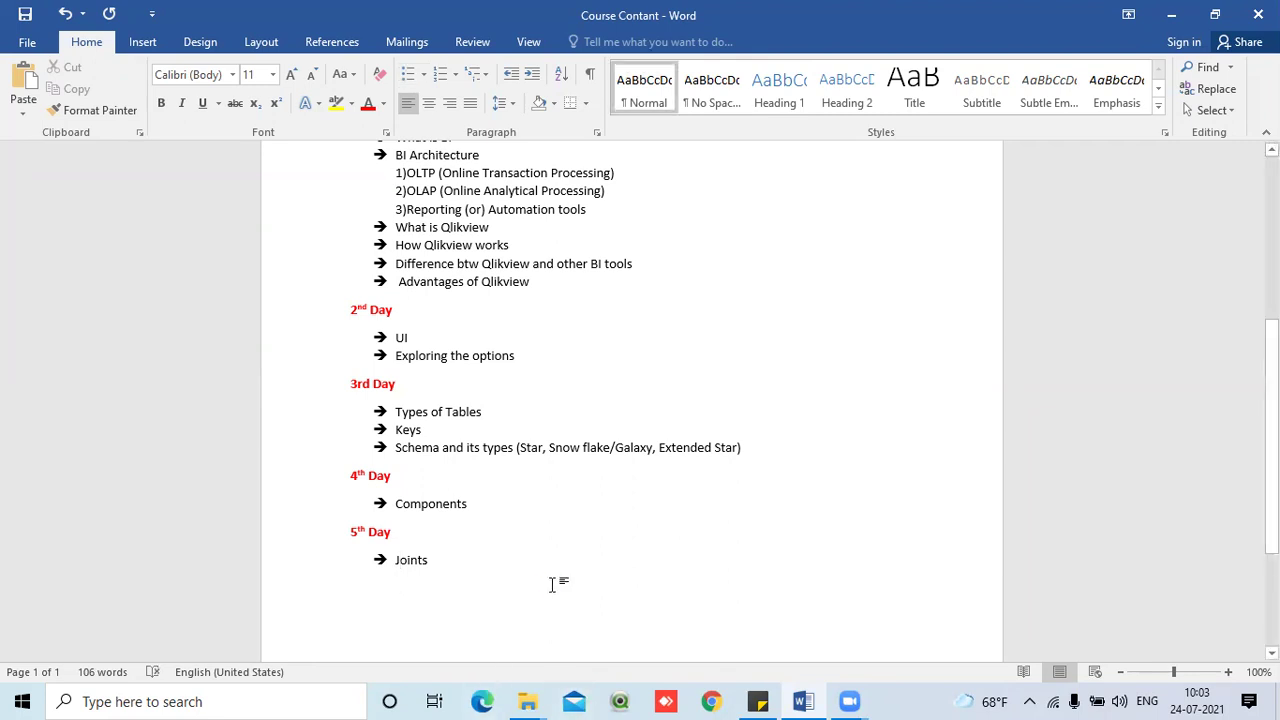
- Minimize the course document and open the Joints Excel workbook from the Q6 folder
{"action": "left_click", "coordinate": [559, 533]}
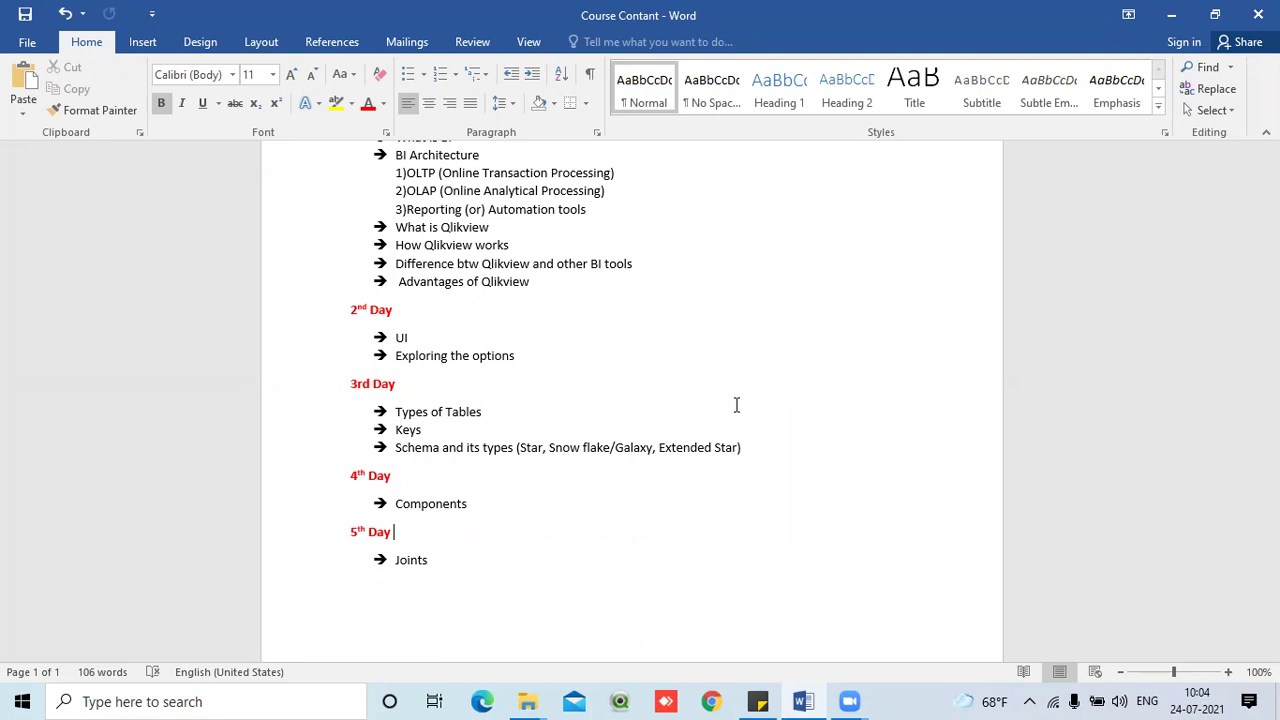
{"action": "scroll", "coordinate": [420, 514], "scroll_direction": "down", "scroll_amount": 3}
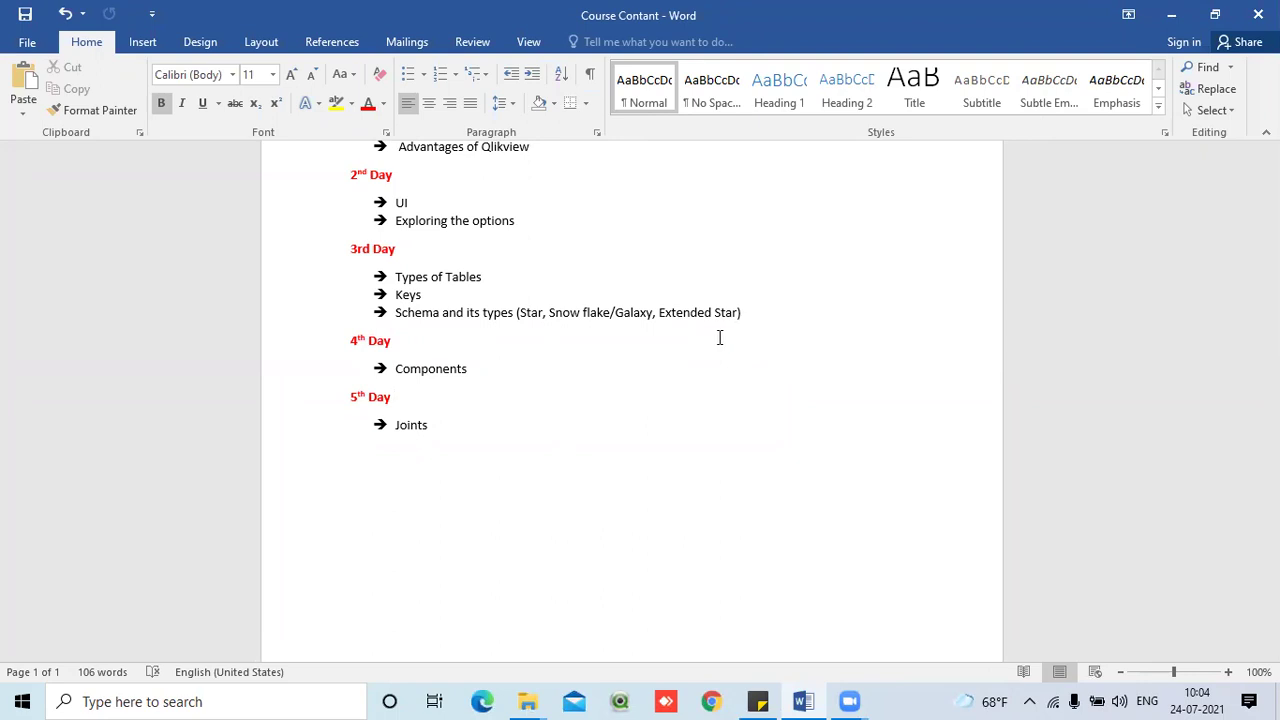
{"action": "left_click", "coordinate": [1166, 16]}
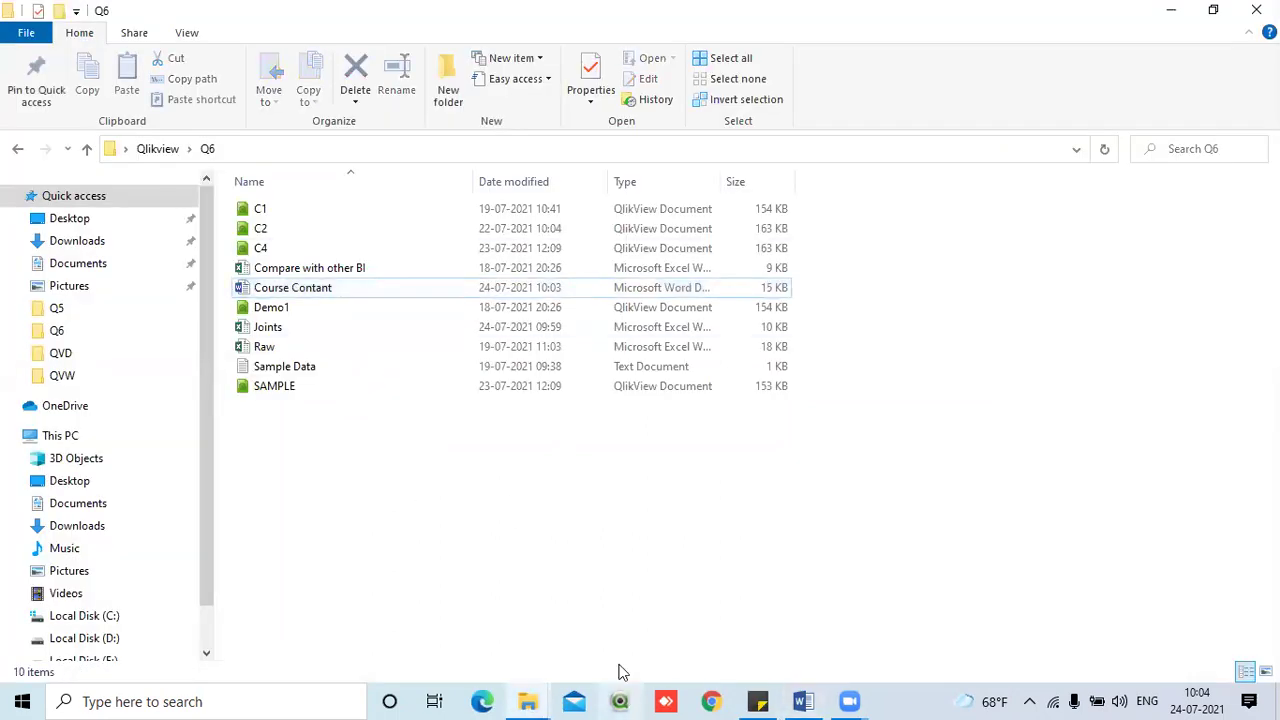
{"action": "double_click", "coordinate": [285, 330]}
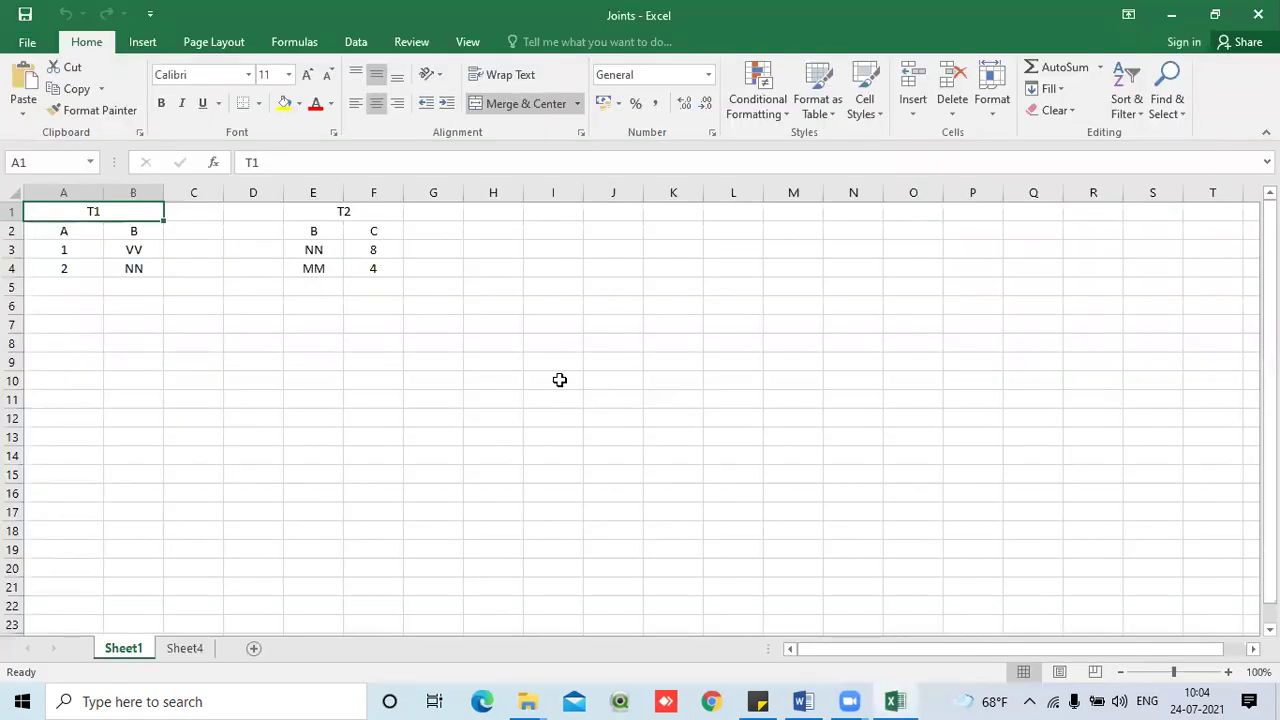
- Examine the two table headings on Sheet1 and table T1's fields A and B with the values beneath them
{"action": "left_click", "coordinate": [307, 370]}
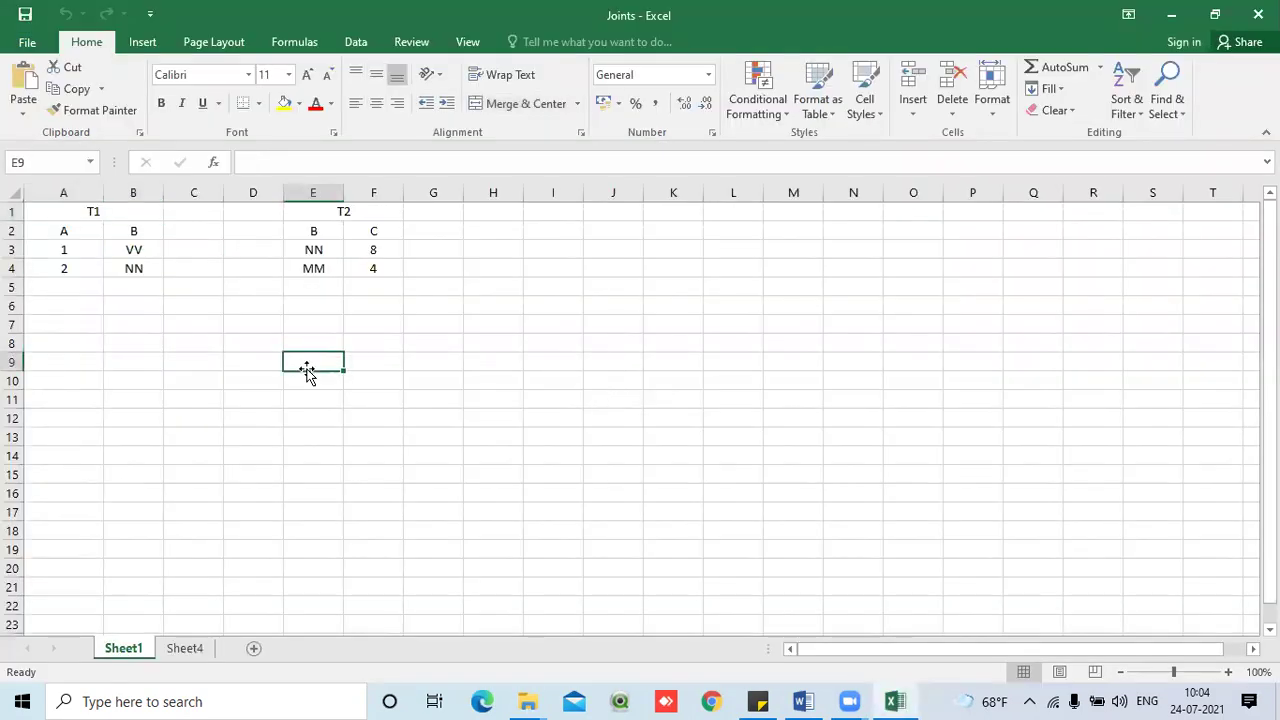
{"action": "left_click", "coordinate": [120, 210]}
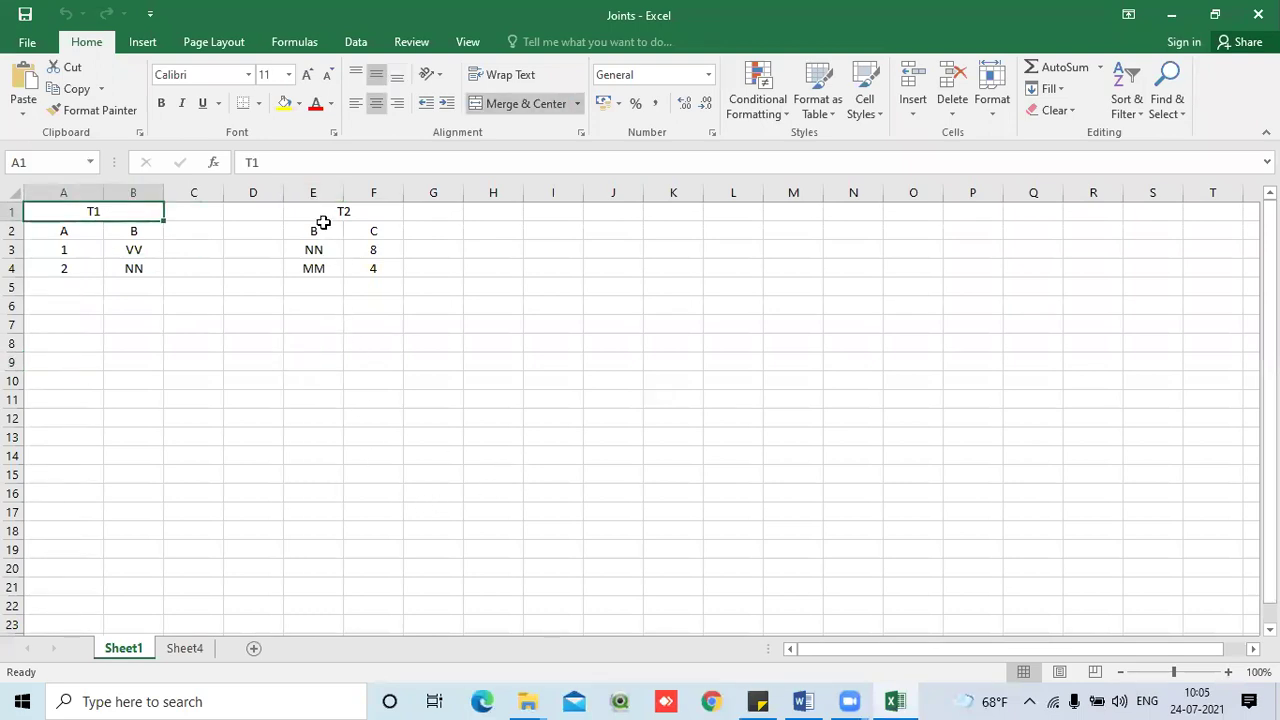
{"action": "left_click", "coordinate": [324, 214]}
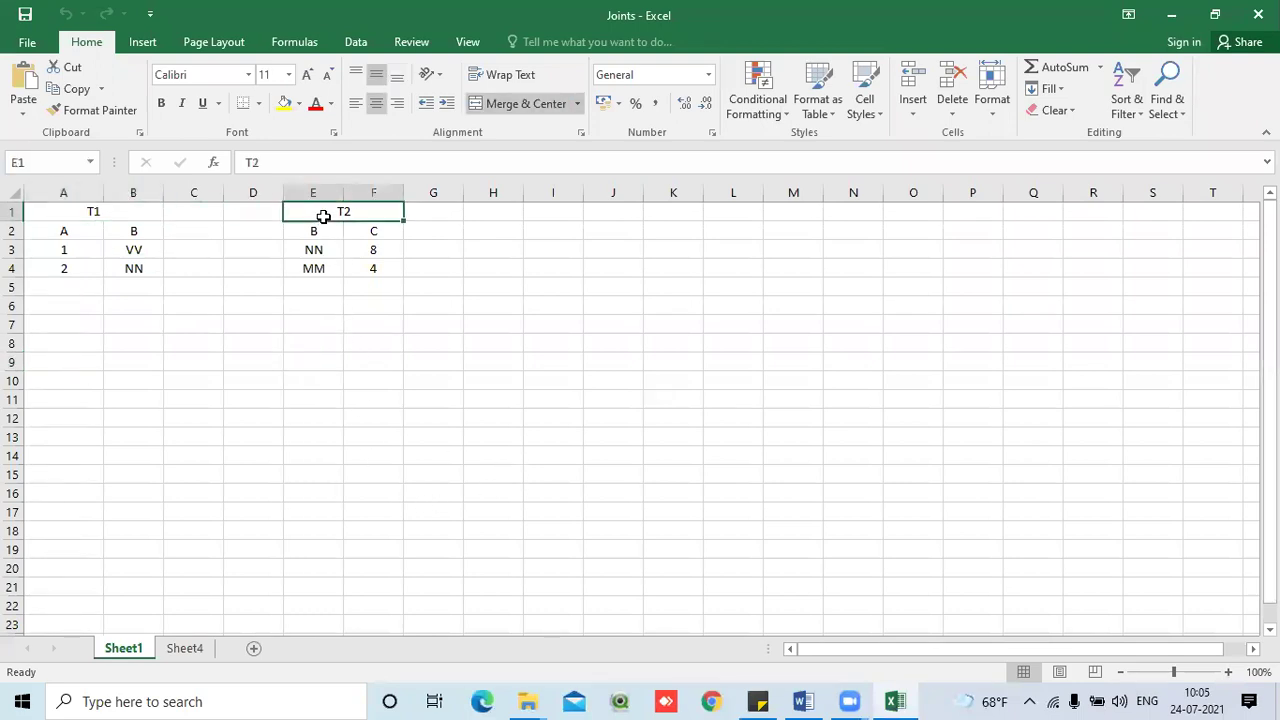
{"action": "left_click", "coordinate": [114, 213]}
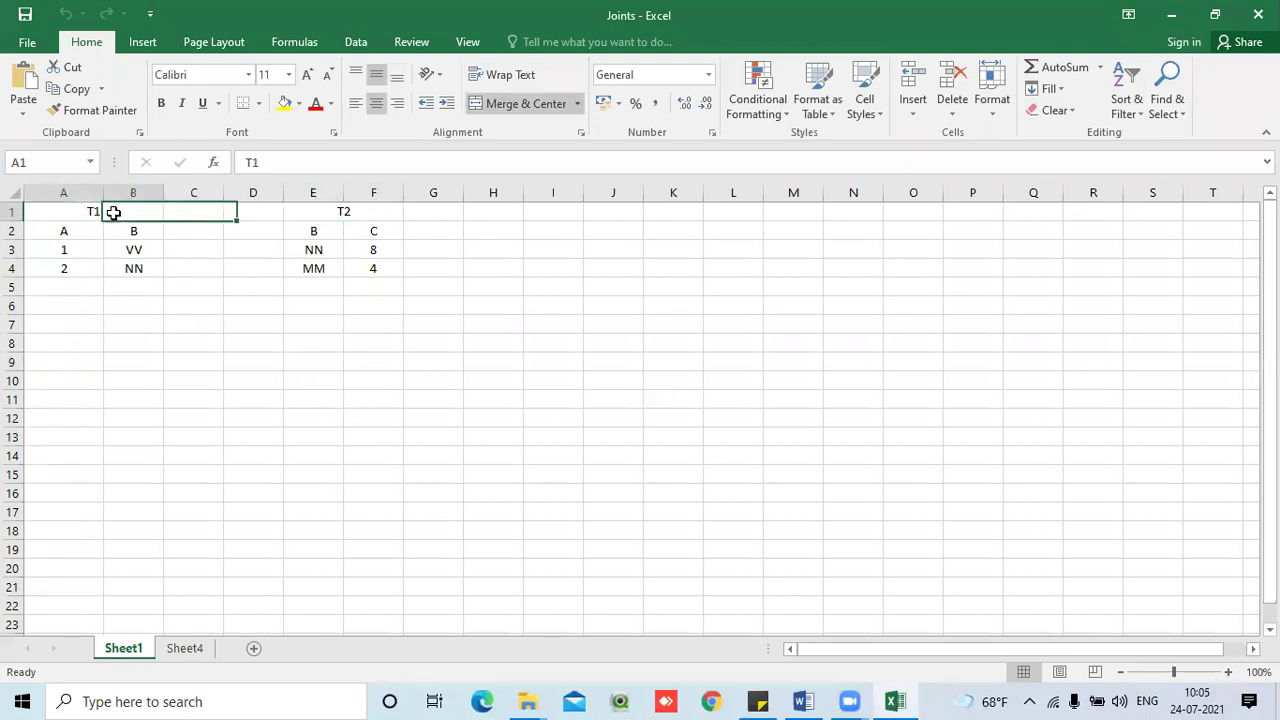
{"action": "left_click", "coordinate": [140, 304]}
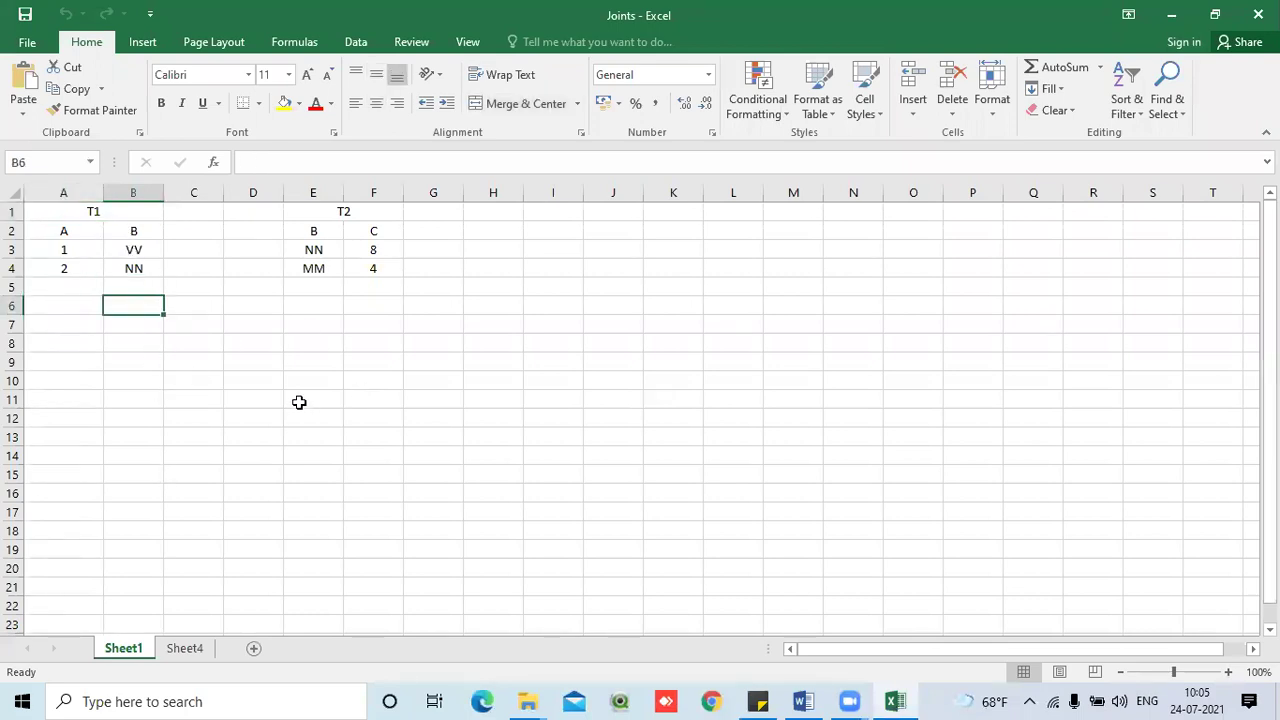
{"action": "left_click", "coordinate": [97, 214]}
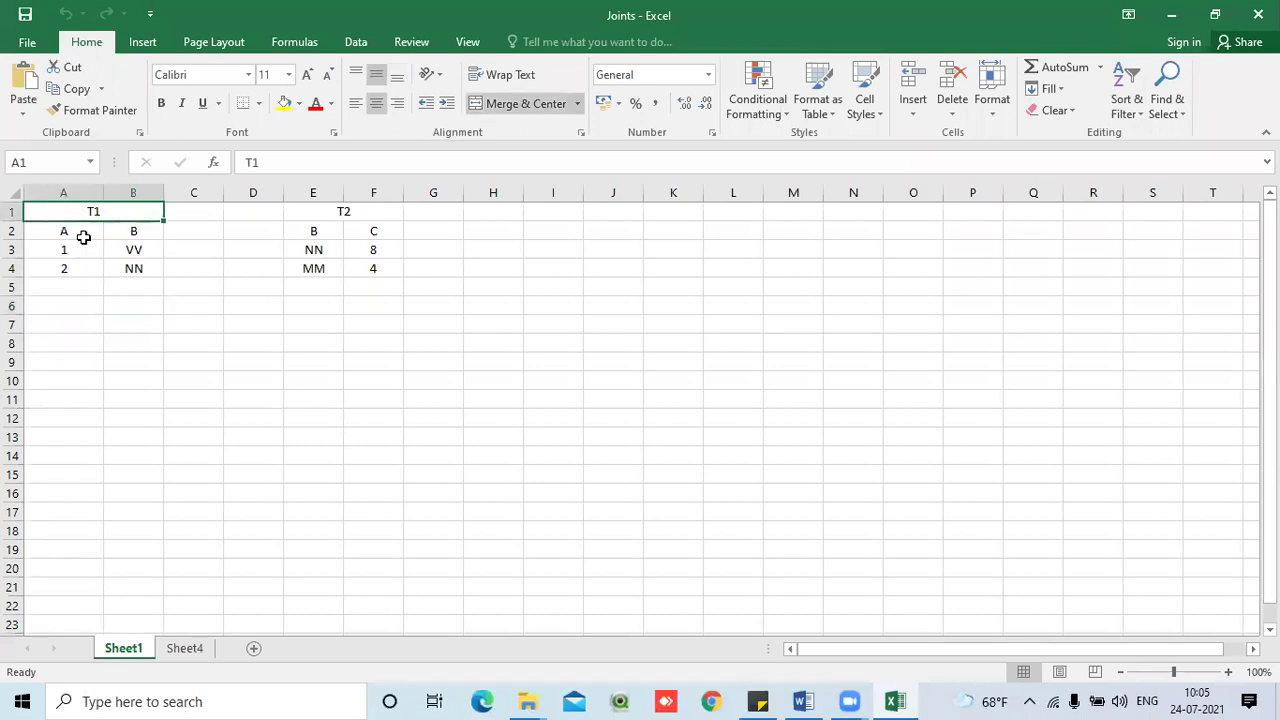
{"action": "left_click", "coordinate": [81, 232]}
{"action": "left_click", "coordinate": [126, 232]}
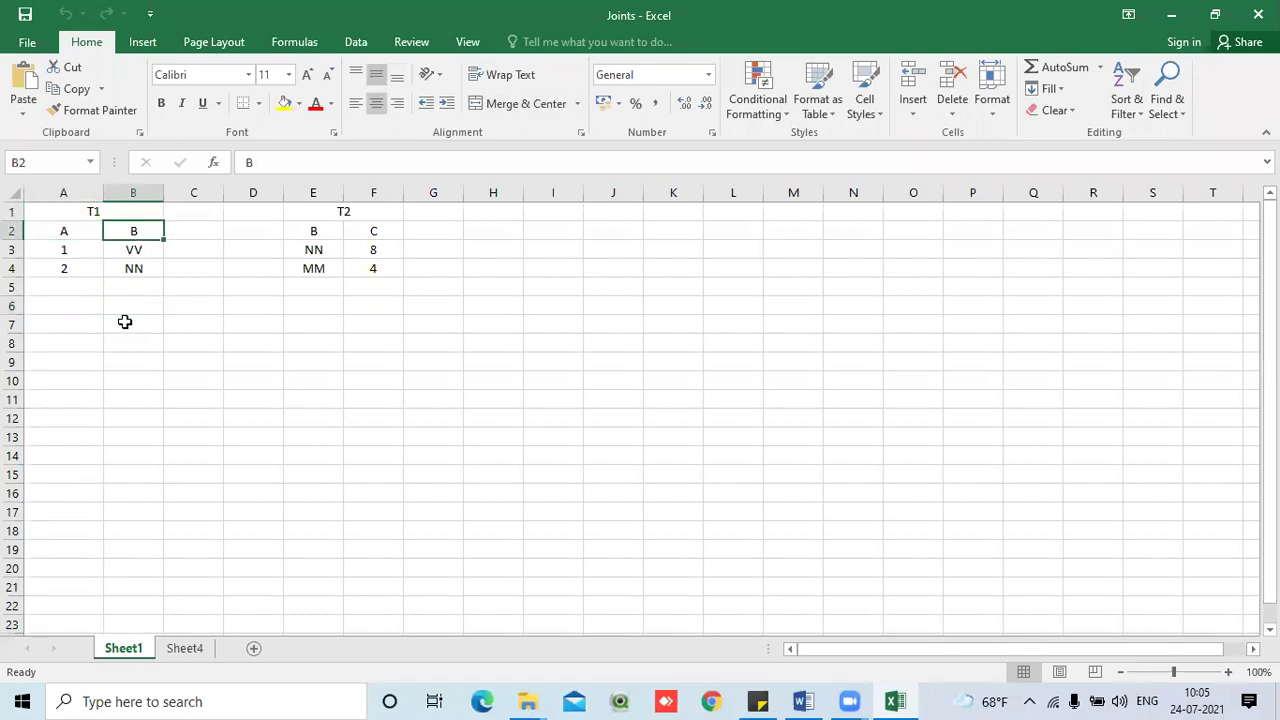
{"action": "left_click_drag", "start_coordinate": [89, 251], "coordinate": [130, 231]}
{"action": "left_click", "coordinate": [77, 251]}
{"action": "left_click", "coordinate": [79, 272]}
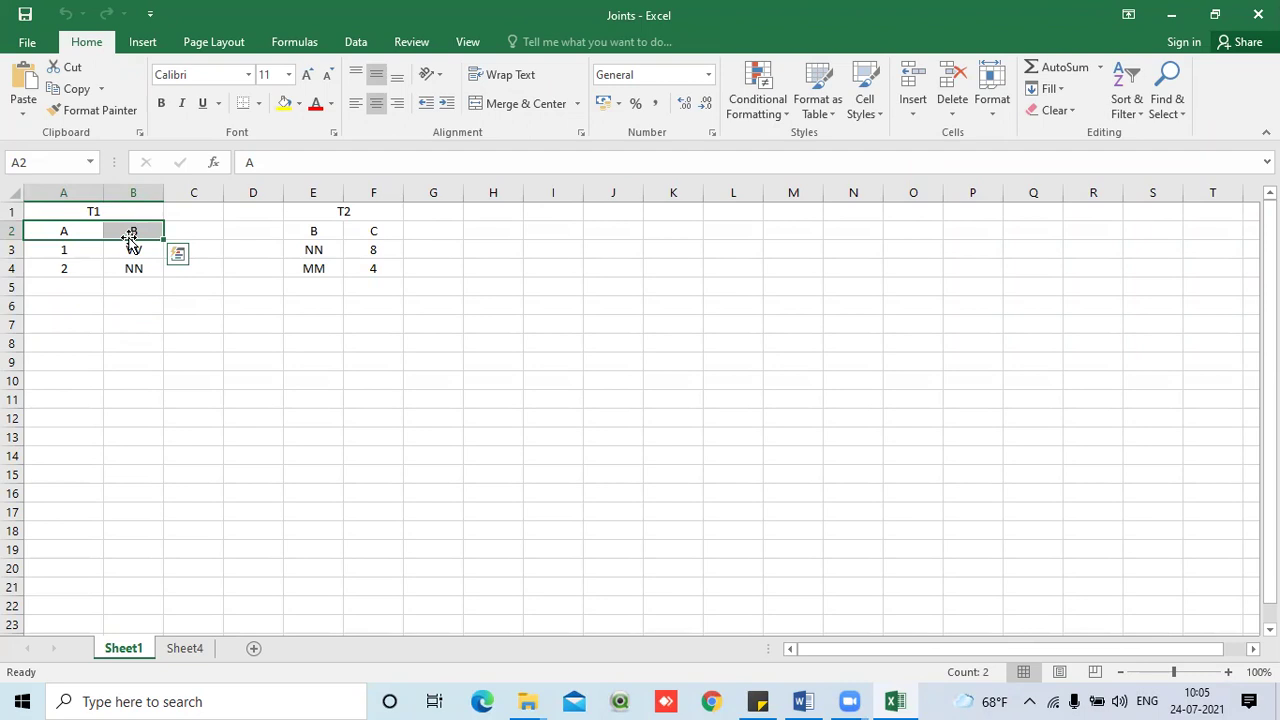
{"action": "left_click", "coordinate": [160, 322]}
{"action": "left_click_drag", "start_coordinate": [86, 233], "coordinate": [120, 233]}
{"action": "left_click", "coordinate": [70, 229]}
{"action": "left_click", "coordinate": [128, 230]}
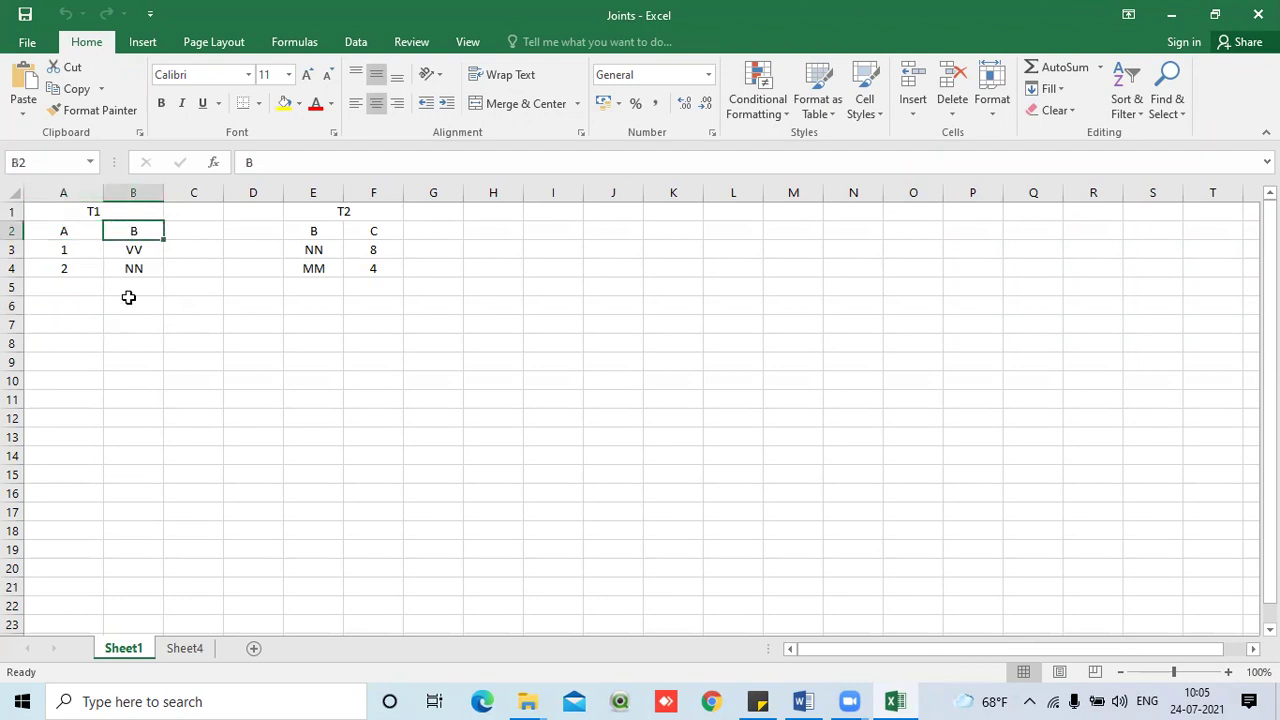
{"action": "left_click_drag", "start_coordinate": [80, 250], "coordinate": [80, 272]}
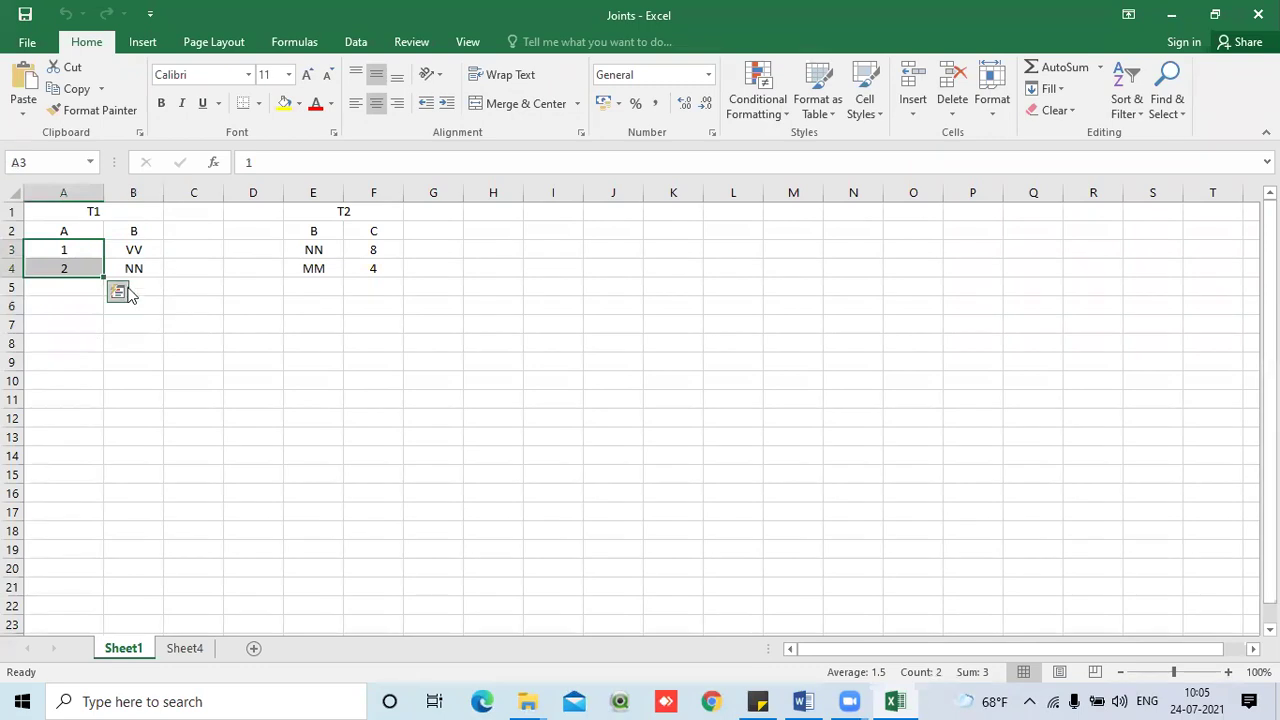
{"action": "left_click", "coordinate": [72, 256]}
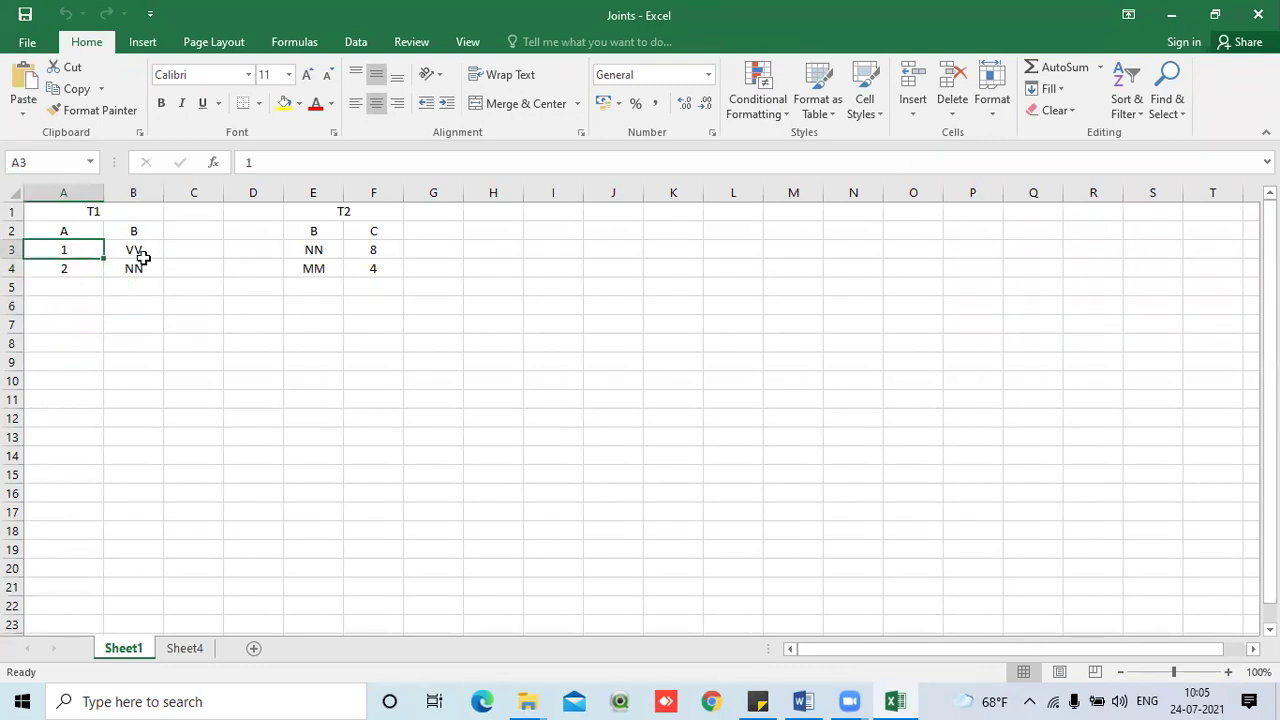
{"action": "left_click", "coordinate": [142, 253]}
{"action": "left_click", "coordinate": [133, 268]}
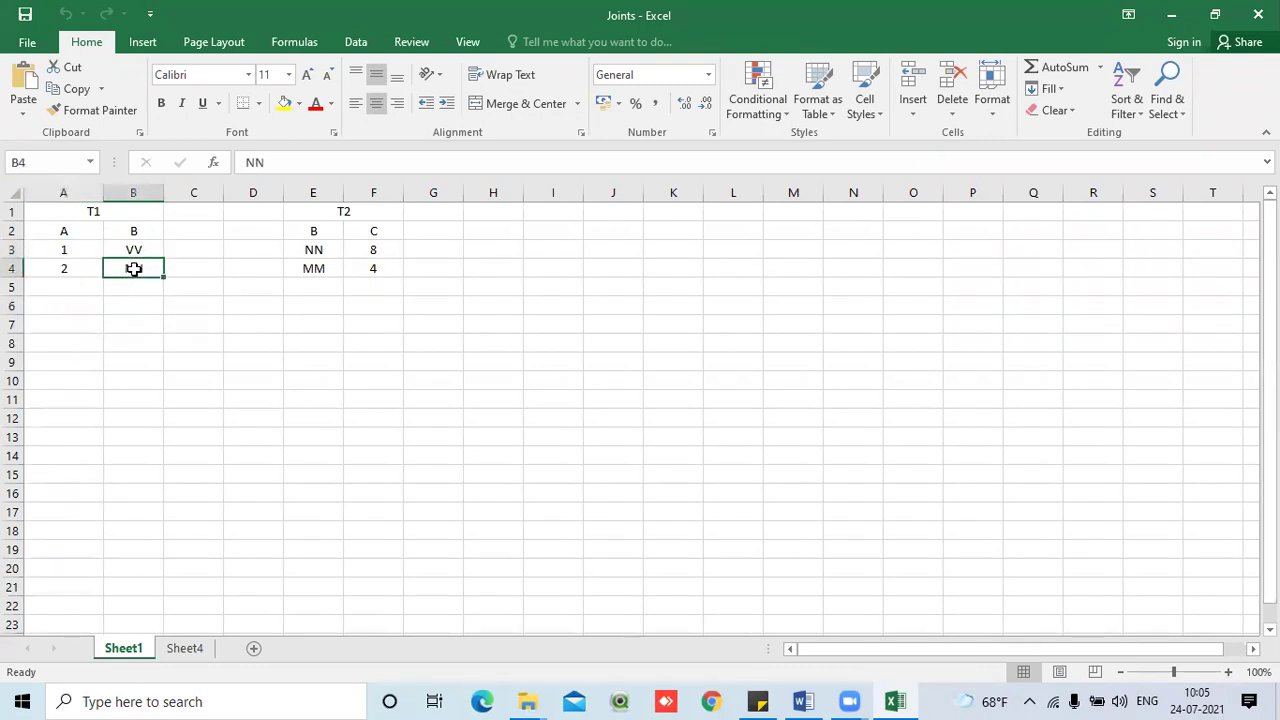
- Examine table T2's heading, its fields B and C, and the values in E3:F4
{"action": "left_click", "coordinate": [141, 212]}
{"action": "left_click", "coordinate": [336, 212]}
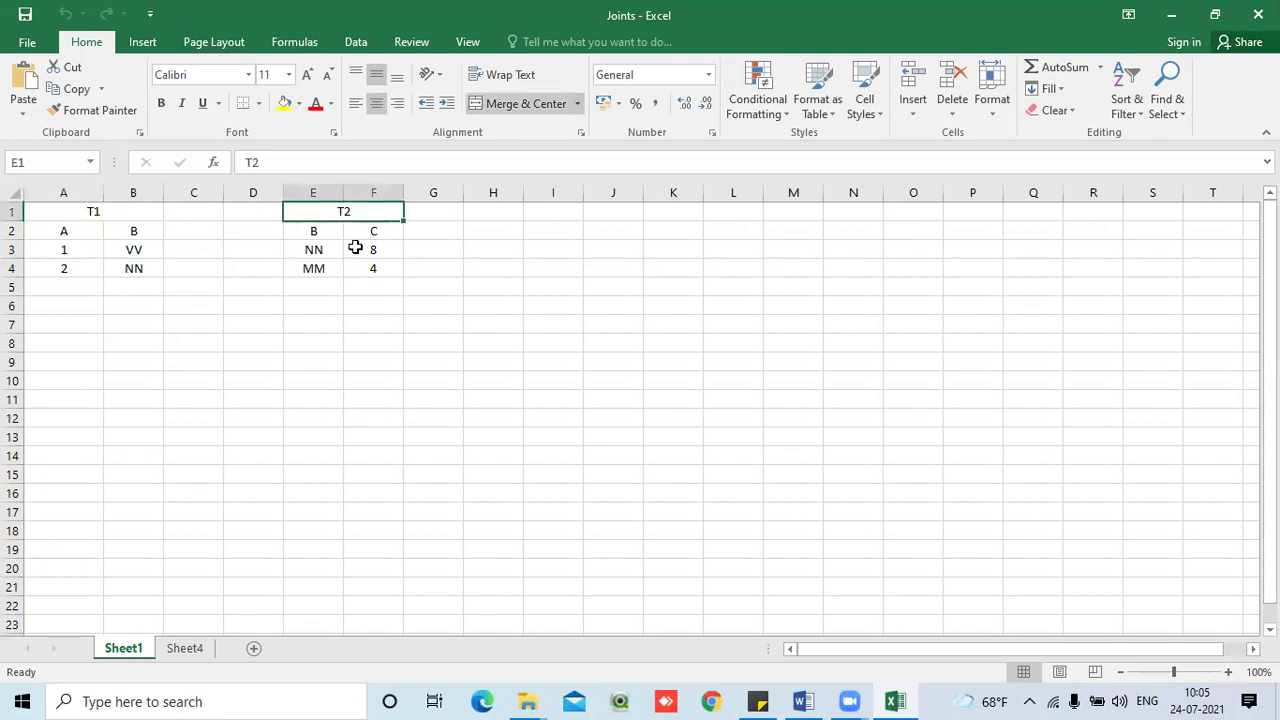
{"action": "left_click", "coordinate": [316, 235]}
{"action": "left_click", "coordinate": [367, 235]}
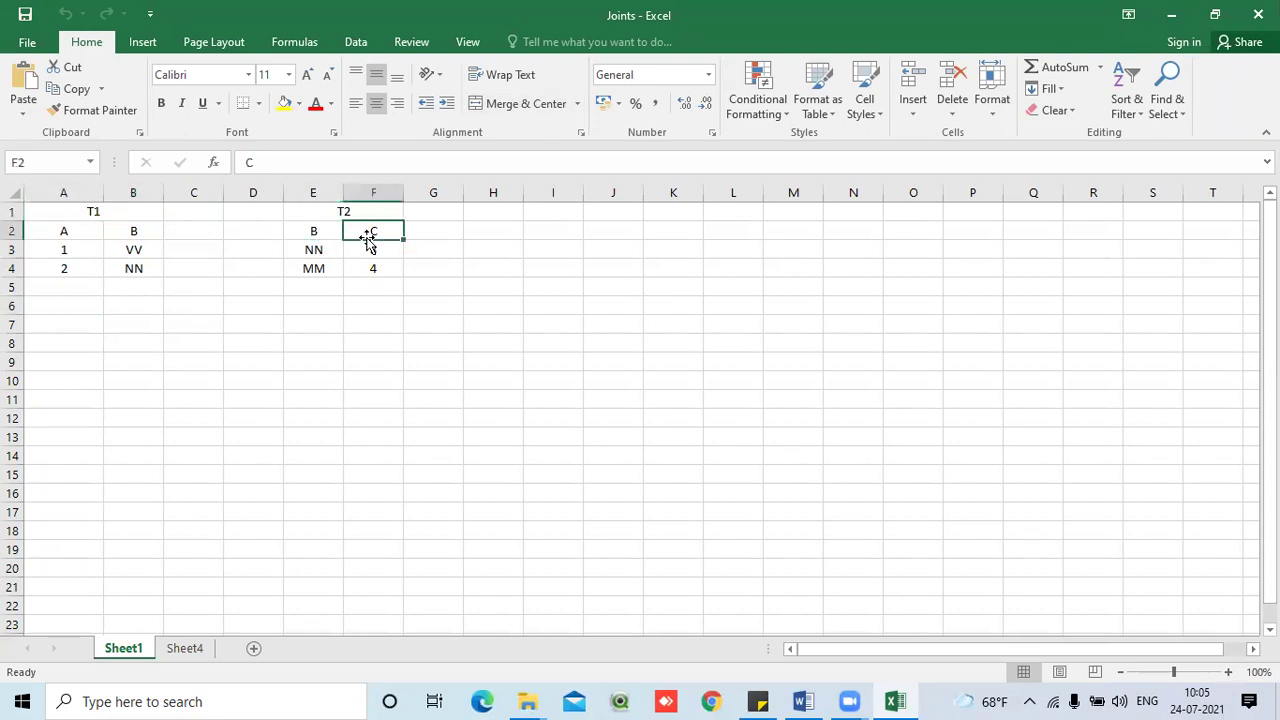
{"action": "left_click", "coordinate": [323, 251]}
{"action": "left_click", "coordinate": [345, 288]}
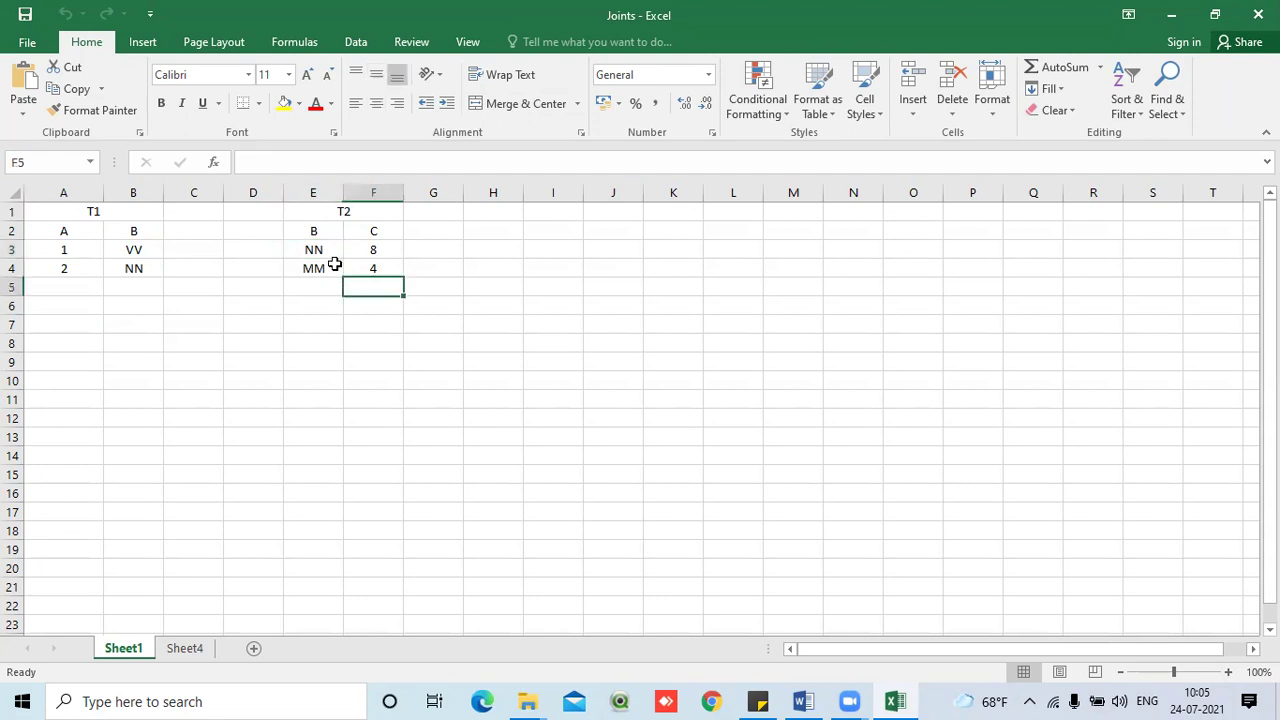
{"action": "left_click_drag", "start_coordinate": [329, 254], "coordinate": [362, 277]}
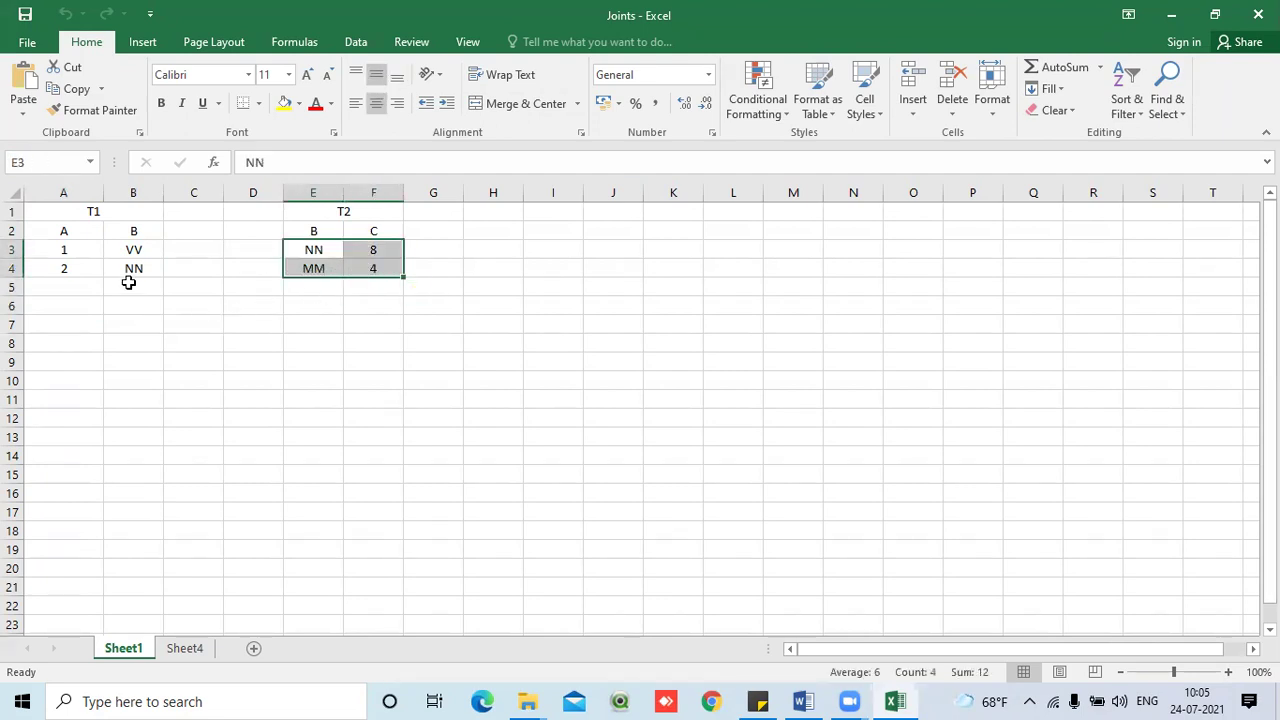
- Compare the values in T1 and T2, and identify field B as it appears in both table headings
{"action": "left_click", "coordinate": [130, 272]}
{"action": "left_click", "coordinate": [314, 248]}
{"action": "left_click", "coordinate": [322, 268]}
{"action": "left_click", "coordinate": [333, 254]}
{"action": "left_click_drag", "start_coordinate": [333, 254], "coordinate": [357, 271]}
{"action": "left_click_drag", "start_coordinate": [69, 249], "coordinate": [133, 269]}
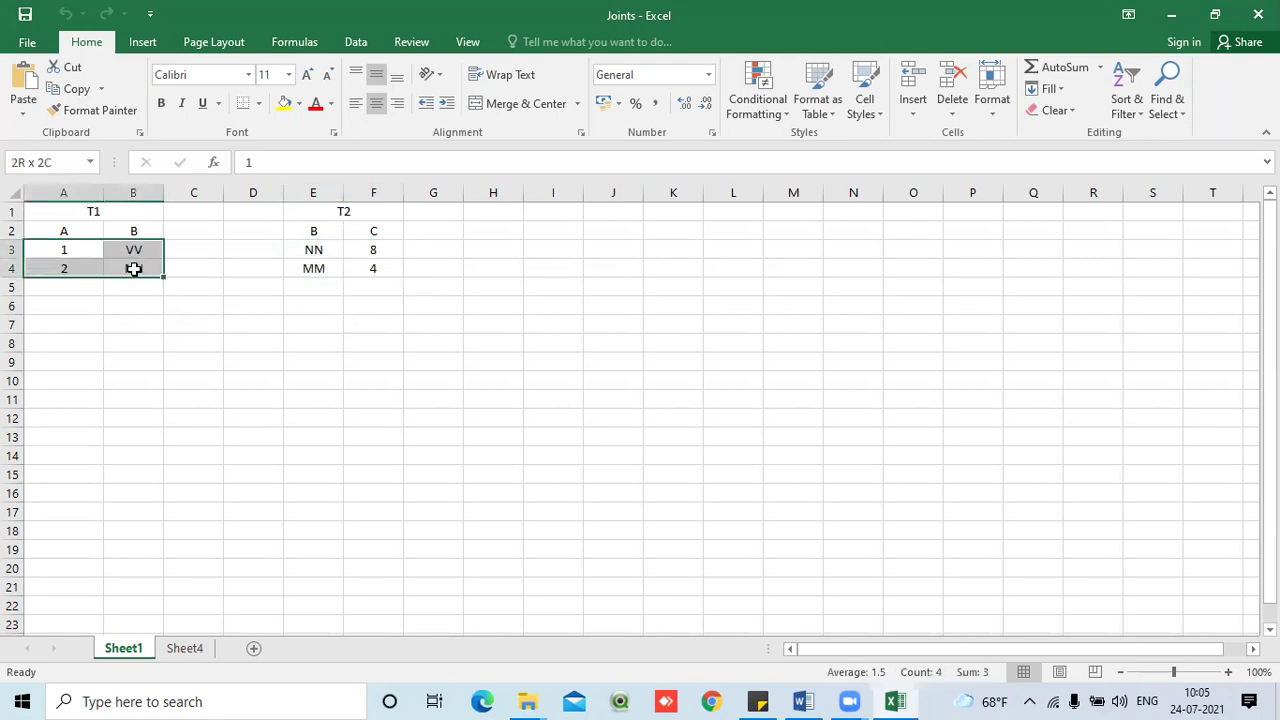
{"action": "left_click", "coordinate": [141, 231]}
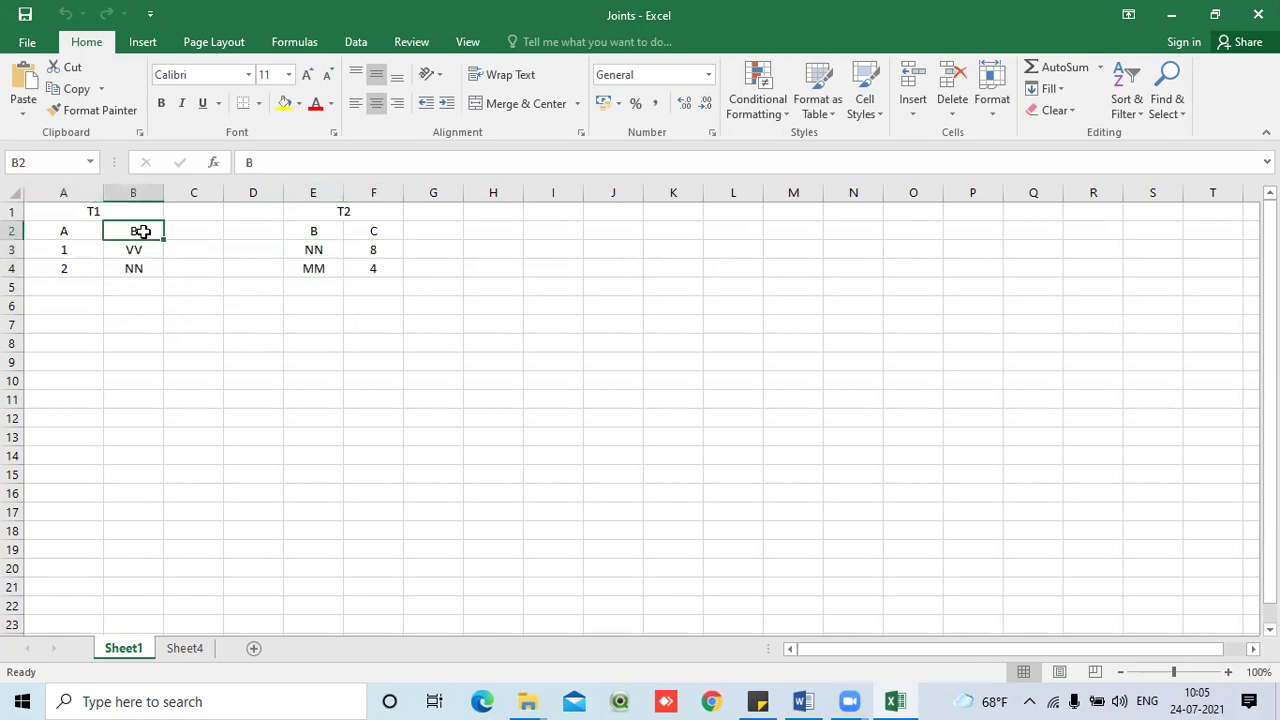
{"action": "left_click", "coordinate": [303, 231]}
{"action": "left_click", "coordinate": [84, 237]}
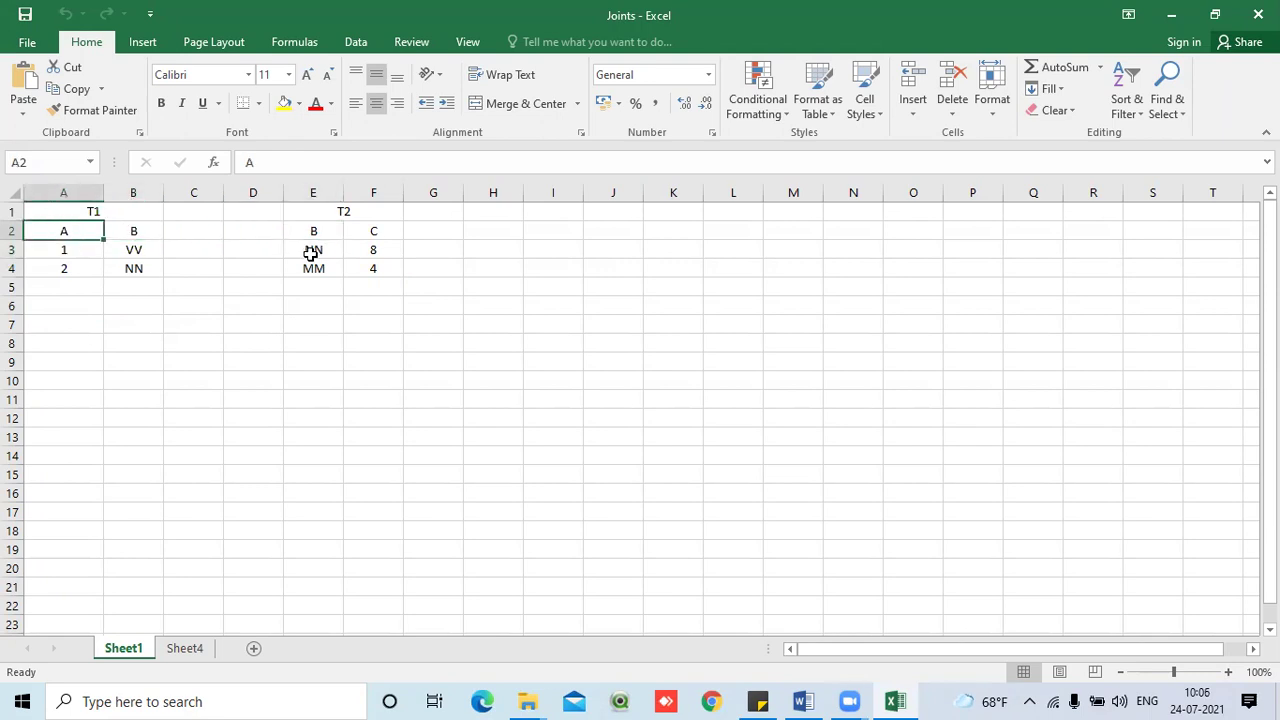
{"action": "left_click", "coordinate": [145, 231]}
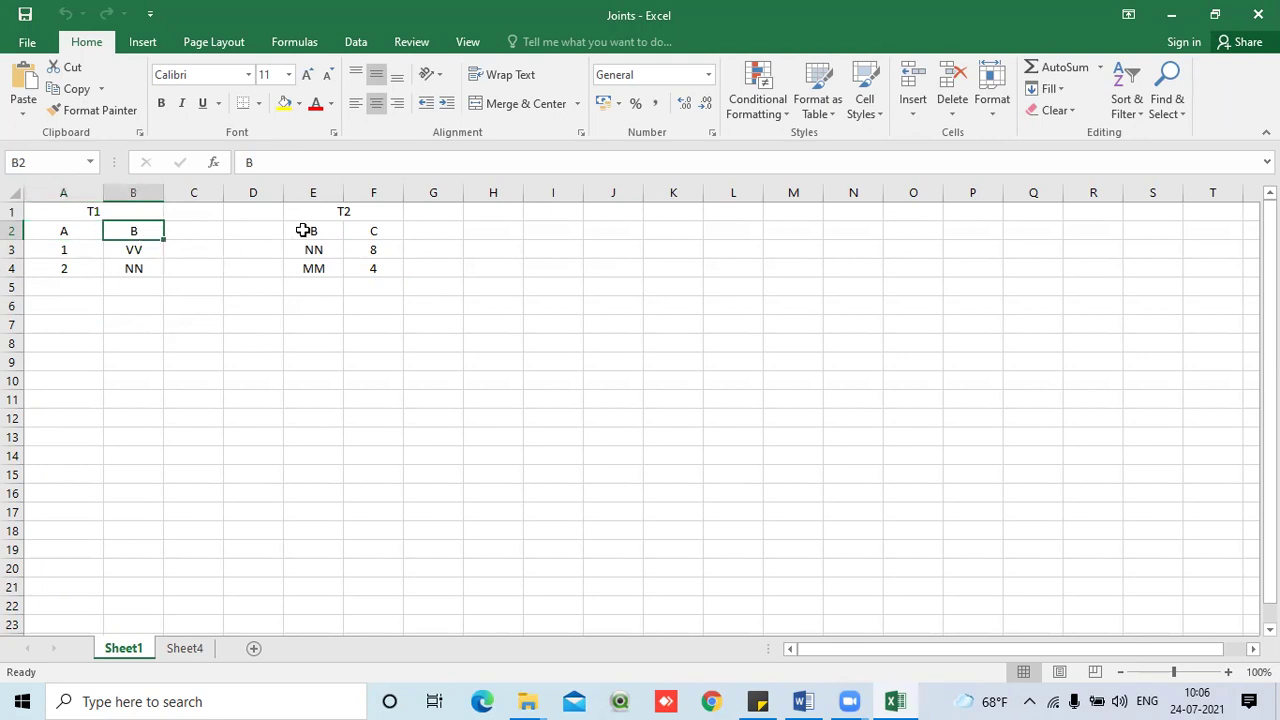
{"action": "left_click", "coordinate": [303, 231]}
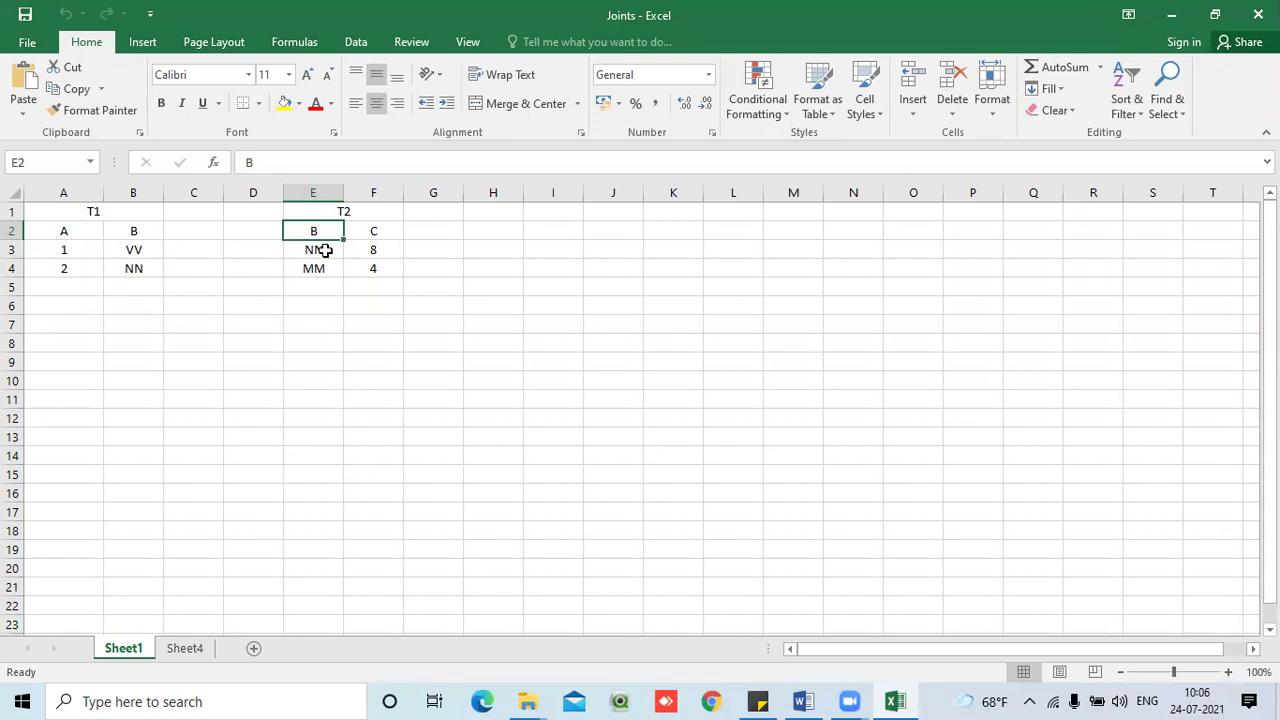
- Enter the label "Left Join" in cell A8 below the T1 table
{"action": "left_click", "coordinate": [82, 346]}
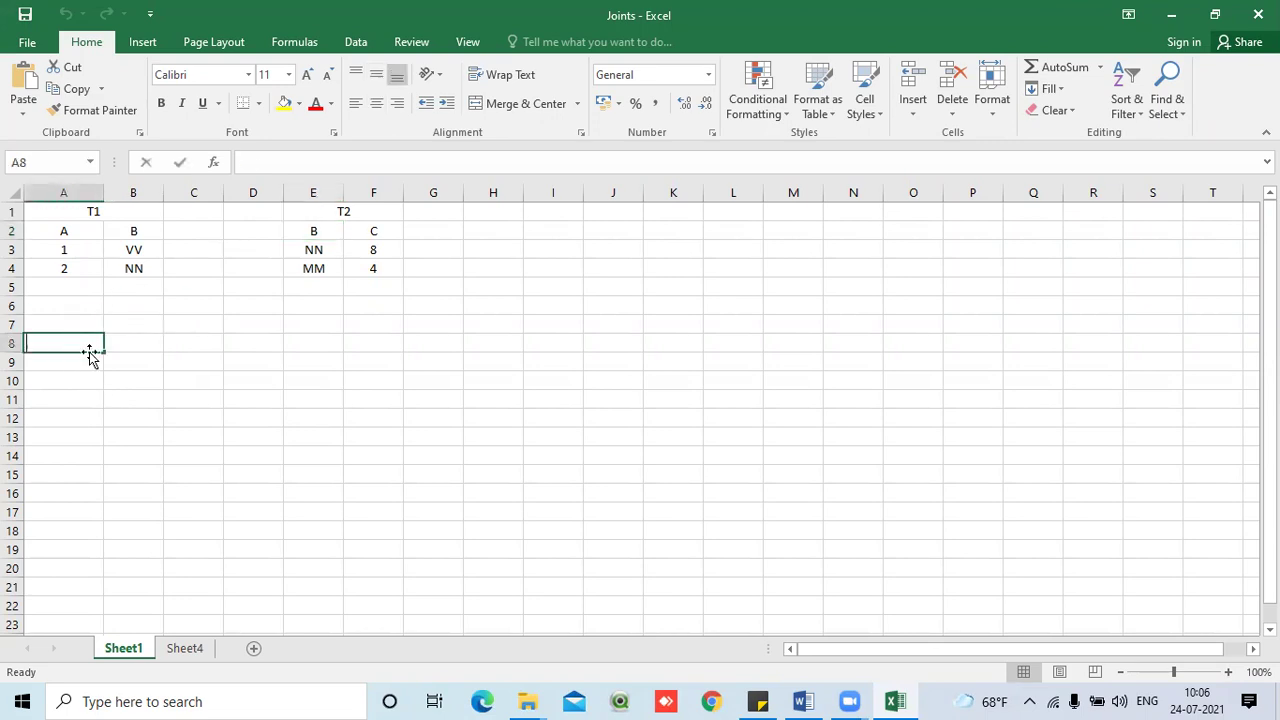
{"action": "type", "text": "Left Joi"}
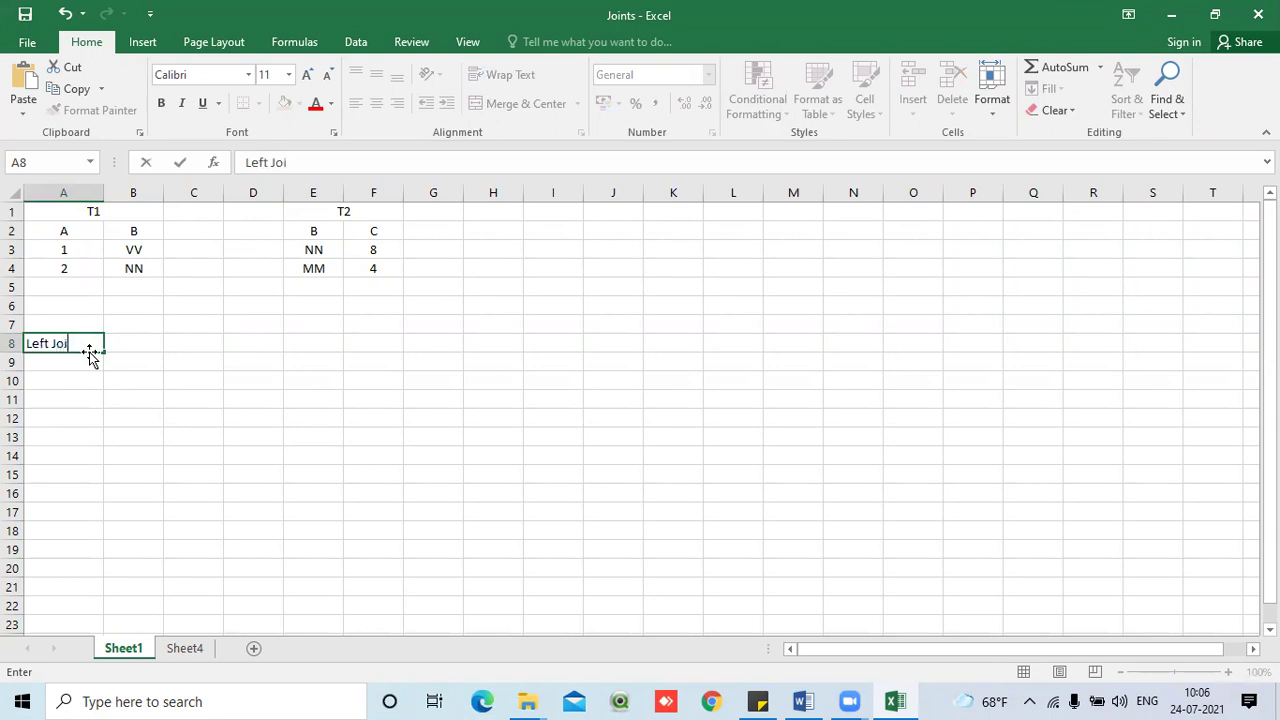
{"action": "type", "text": "n"}
{"action": "left_click", "coordinate": [147, 387]}
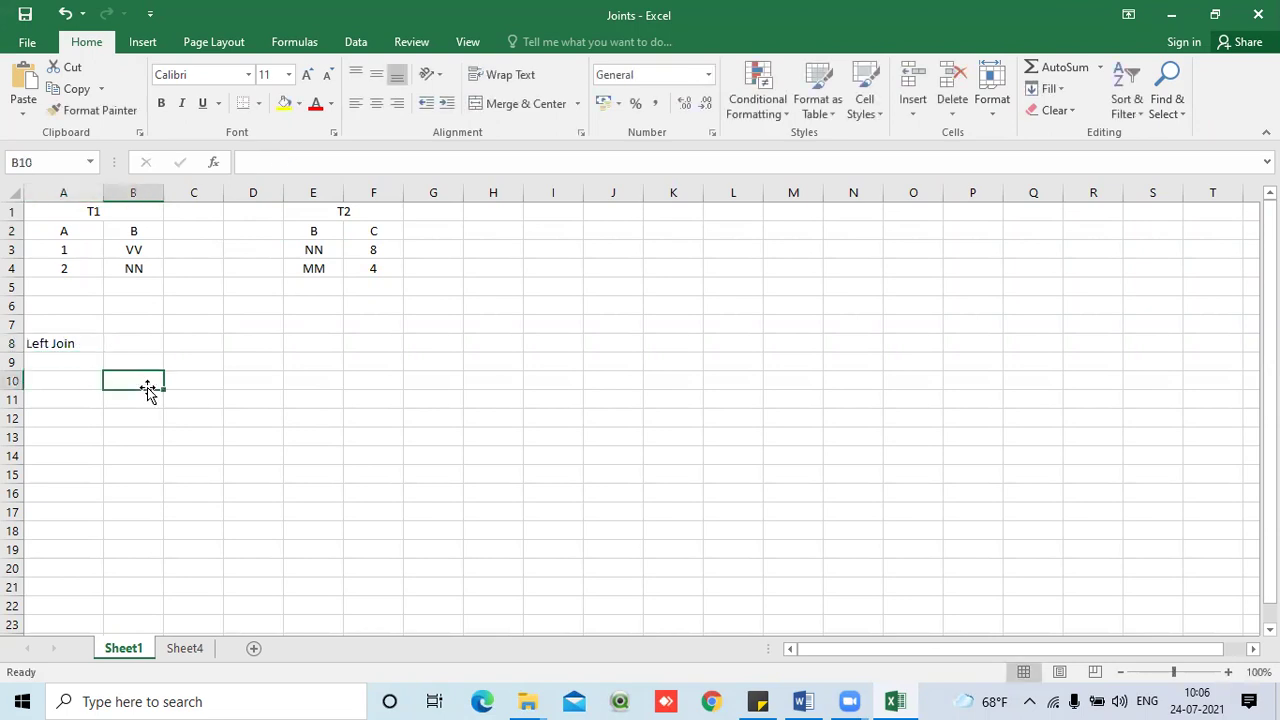
- Examine tables T1 and T2 as wholes, comparing T1's field A and B values with T2's field C
{"action": "left_click_drag", "start_coordinate": [91, 211], "coordinate": [135, 270]}
{"action": "left_click_drag", "start_coordinate": [322, 212], "coordinate": [352, 268]}
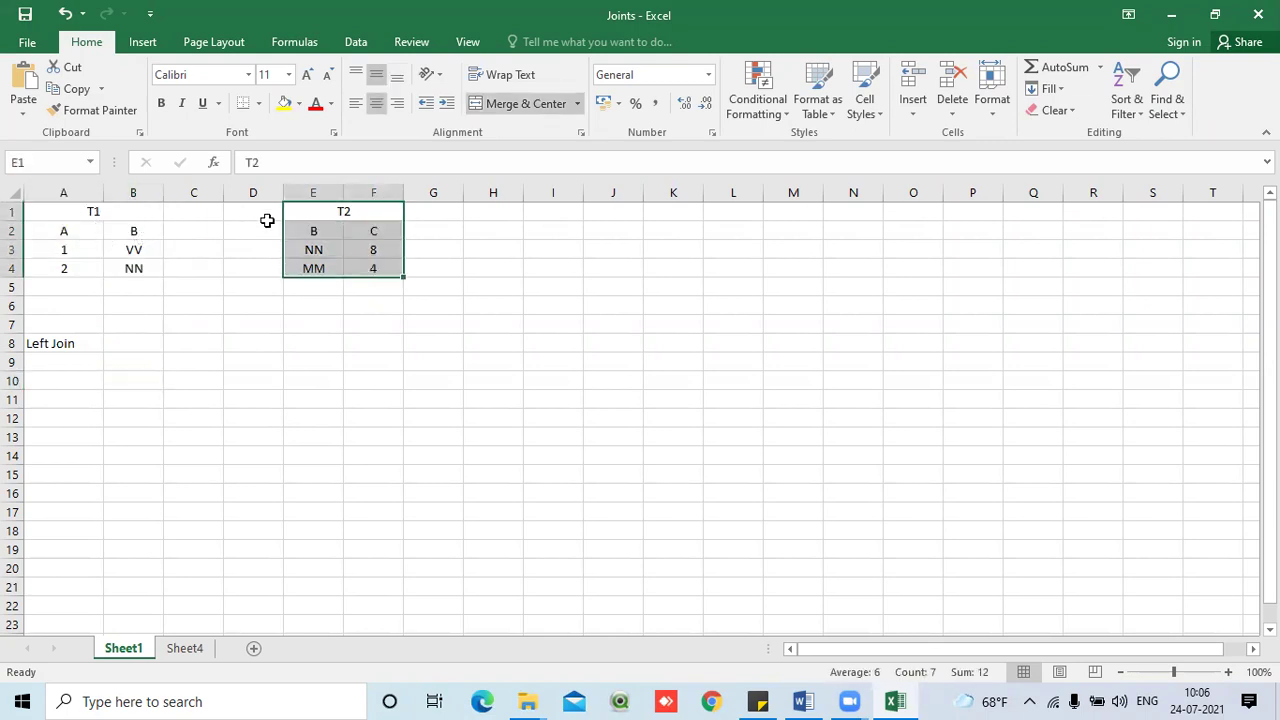
{"action": "left_click_drag", "start_coordinate": [77, 234], "coordinate": [84, 266]}
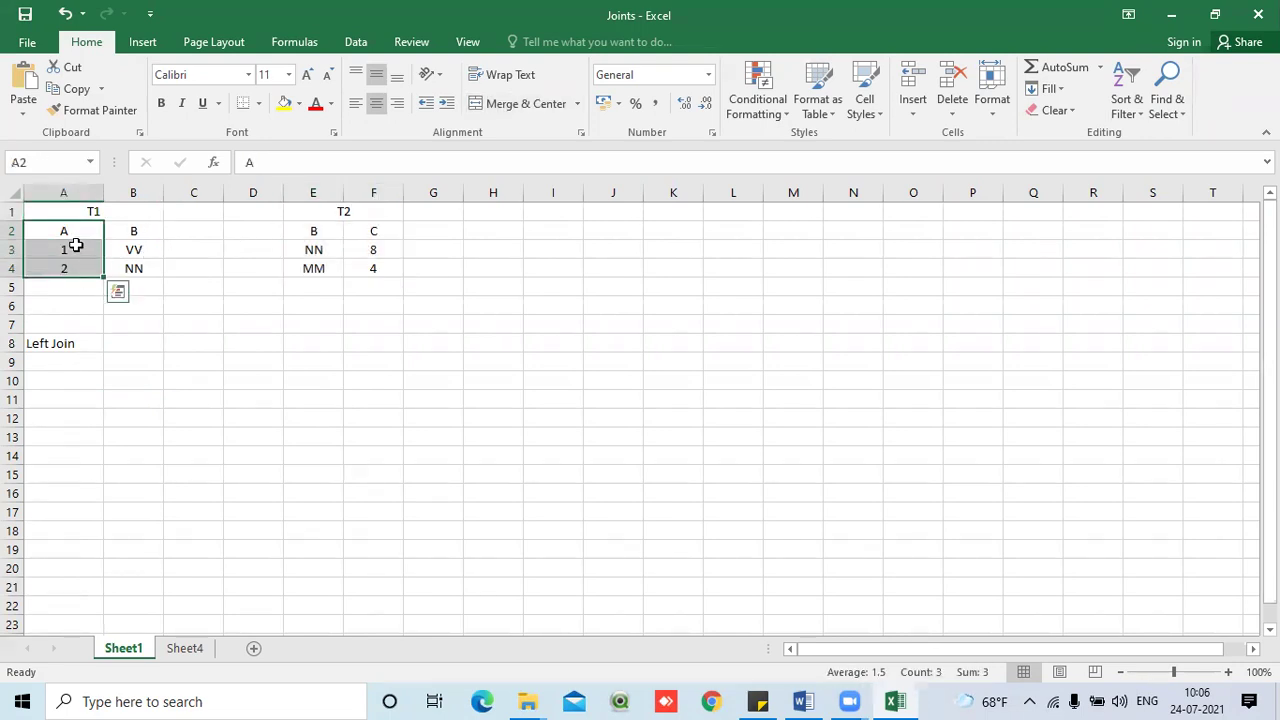
{"action": "left_click", "coordinate": [80, 234]}
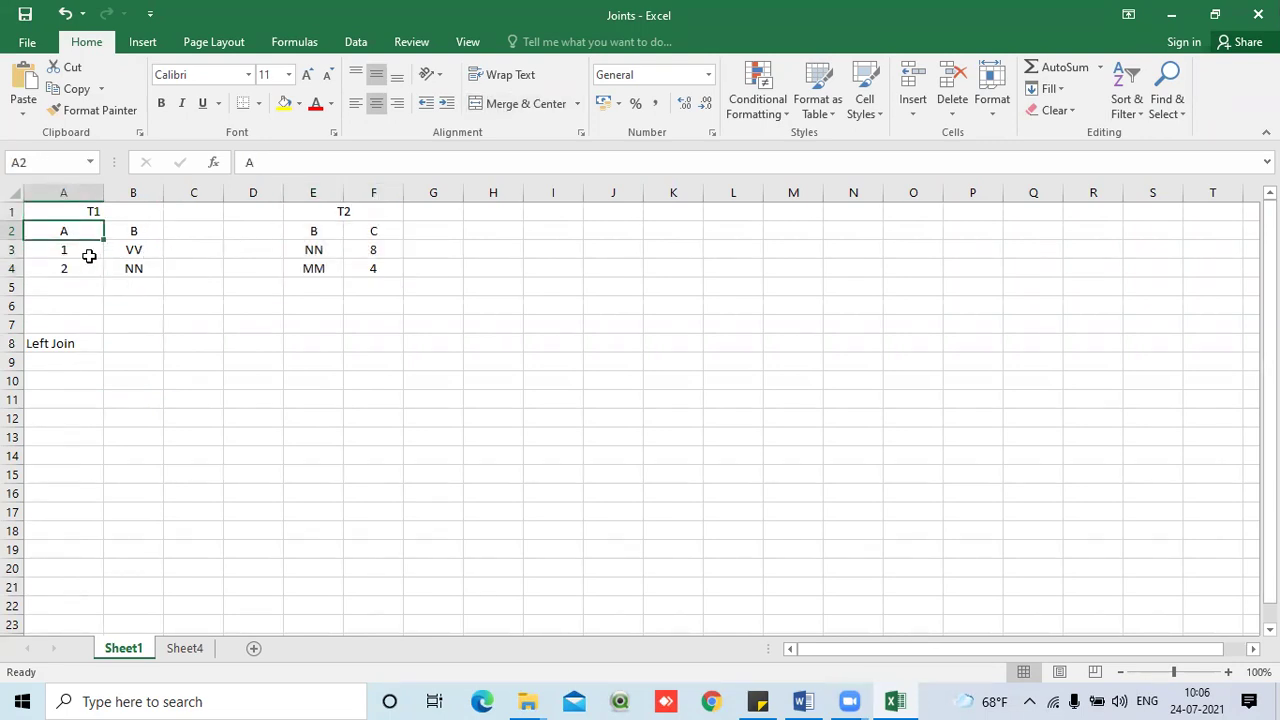
{"action": "left_click_drag", "start_coordinate": [84, 251], "coordinate": [134, 266]}
{"action": "left_click", "coordinate": [149, 237]}
{"action": "left_click_drag", "start_coordinate": [346, 231], "coordinate": [366, 269]}
{"action": "left_click_drag", "start_coordinate": [89, 237], "coordinate": [89, 270]}
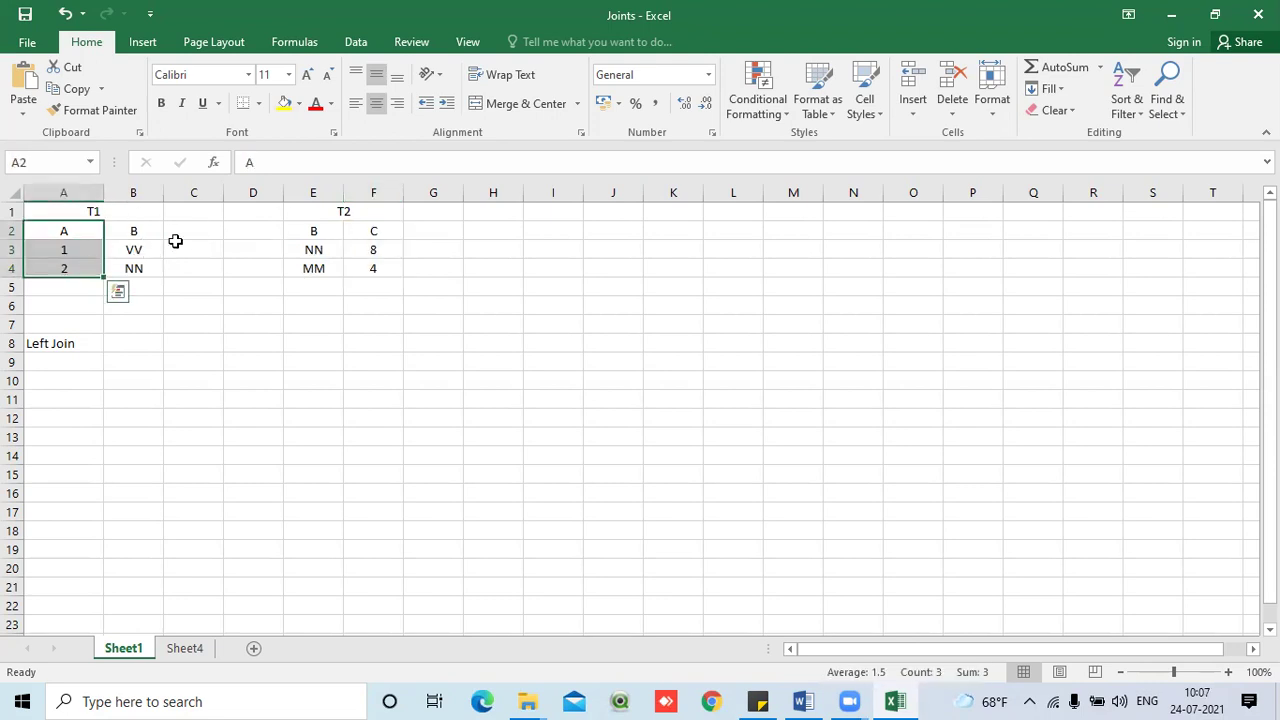
{"action": "left_click", "coordinate": [372, 252]}
{"action": "left_click", "coordinate": [355, 231]}
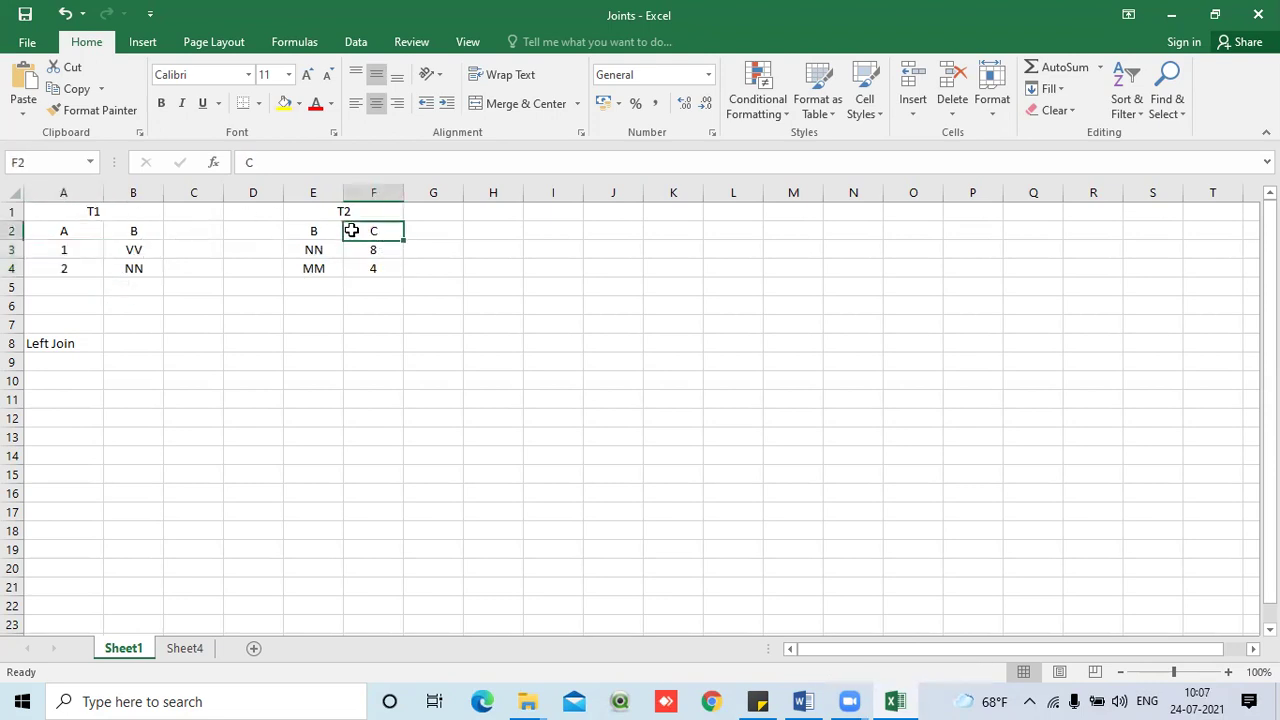
- Trace each T1 row to its matching B and C values in T2, and compare the two B headings
{"action": "left_click_drag", "start_coordinate": [54, 241], "coordinate": [63, 262]}
{"action": "left_click", "coordinate": [65, 255]}
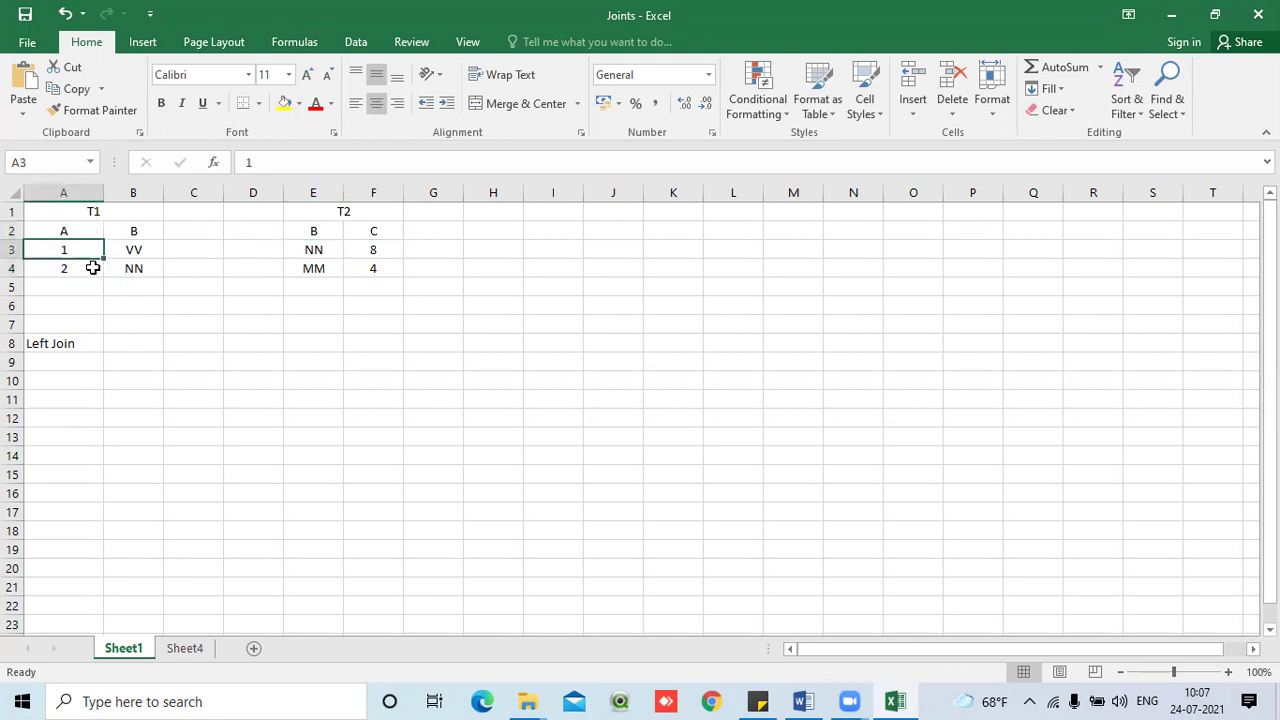
{"action": "left_click", "coordinate": [157, 250]}
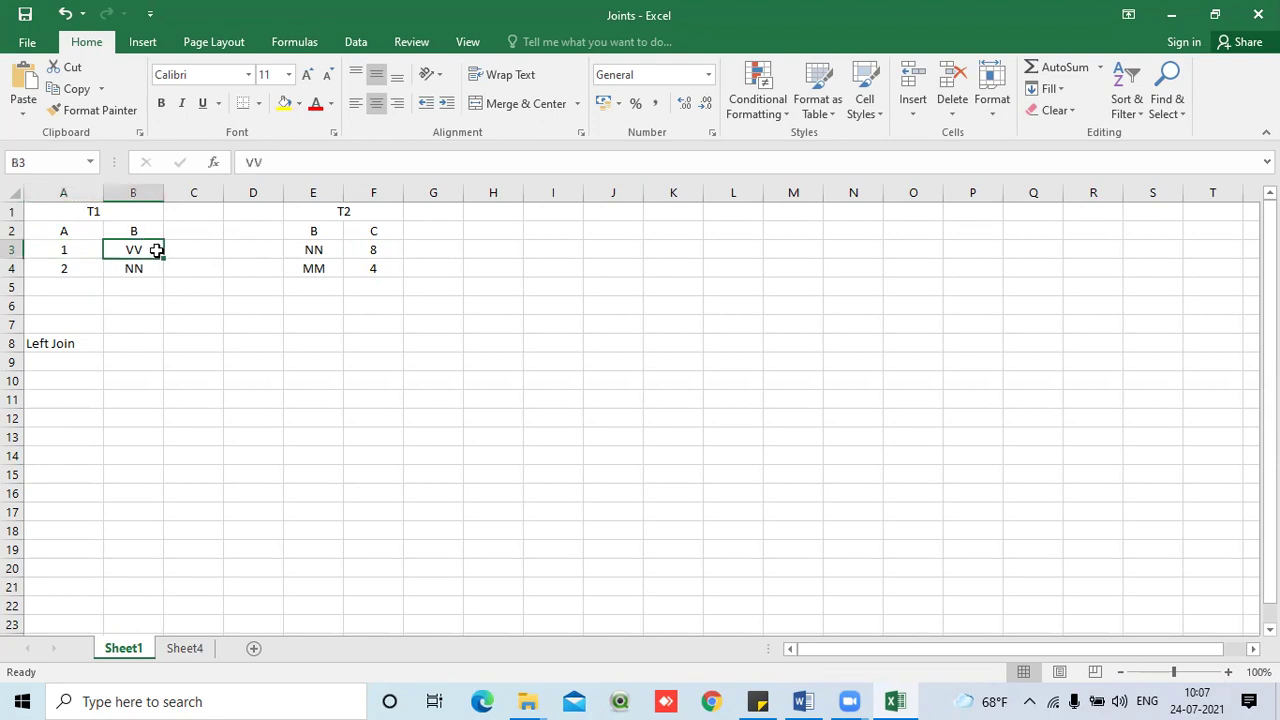
{"action": "left_click_drag", "start_coordinate": [314, 249], "coordinate": [318, 267]}
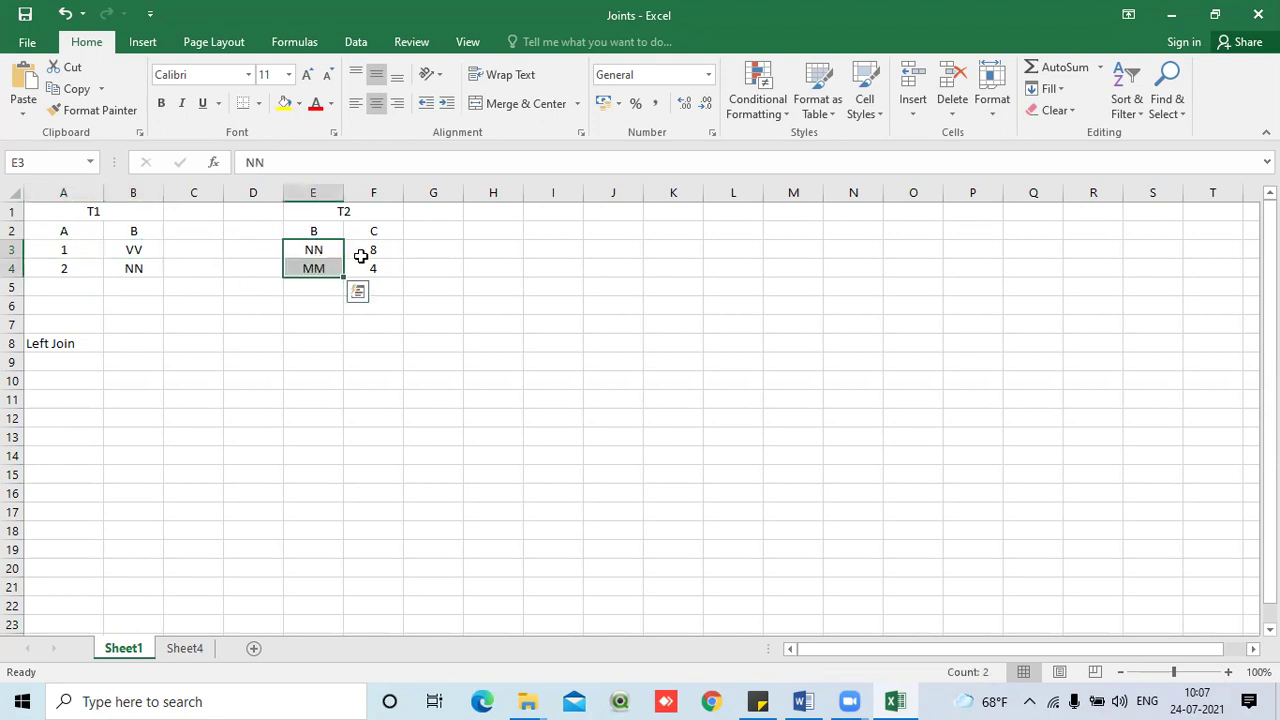
{"action": "left_click", "coordinate": [79, 270]}
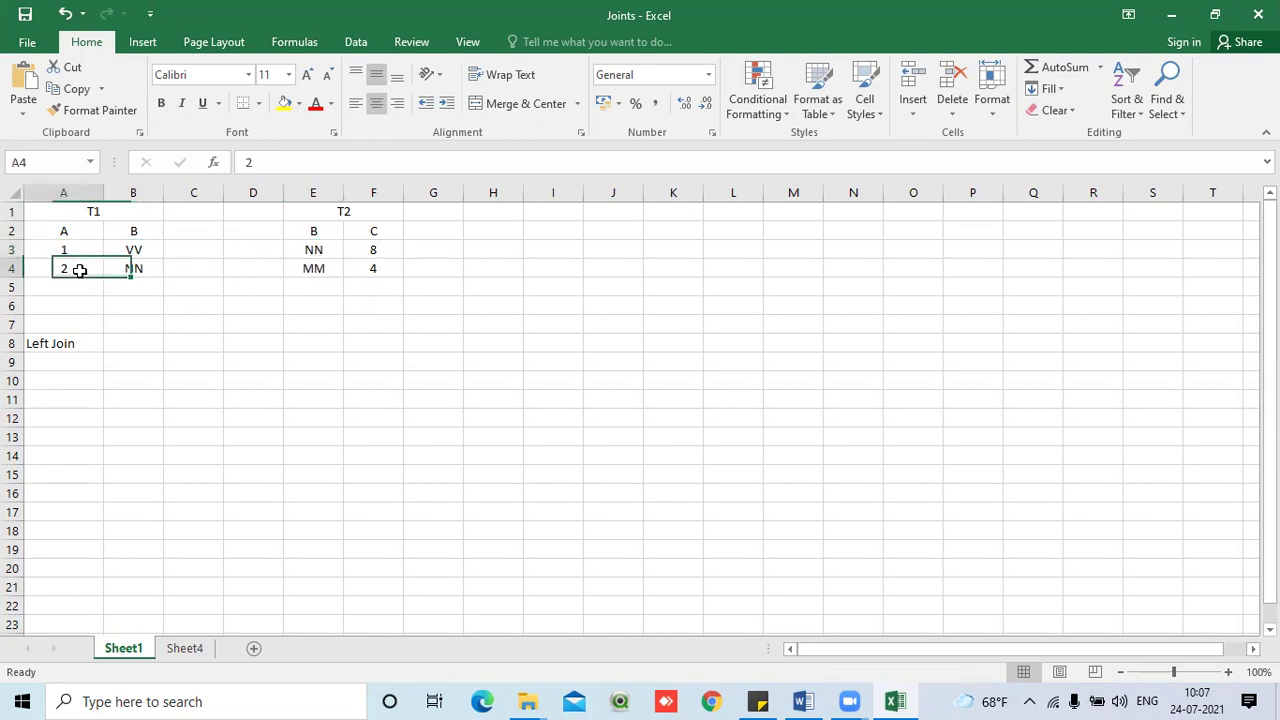
{"action": "left_click", "coordinate": [138, 268]}
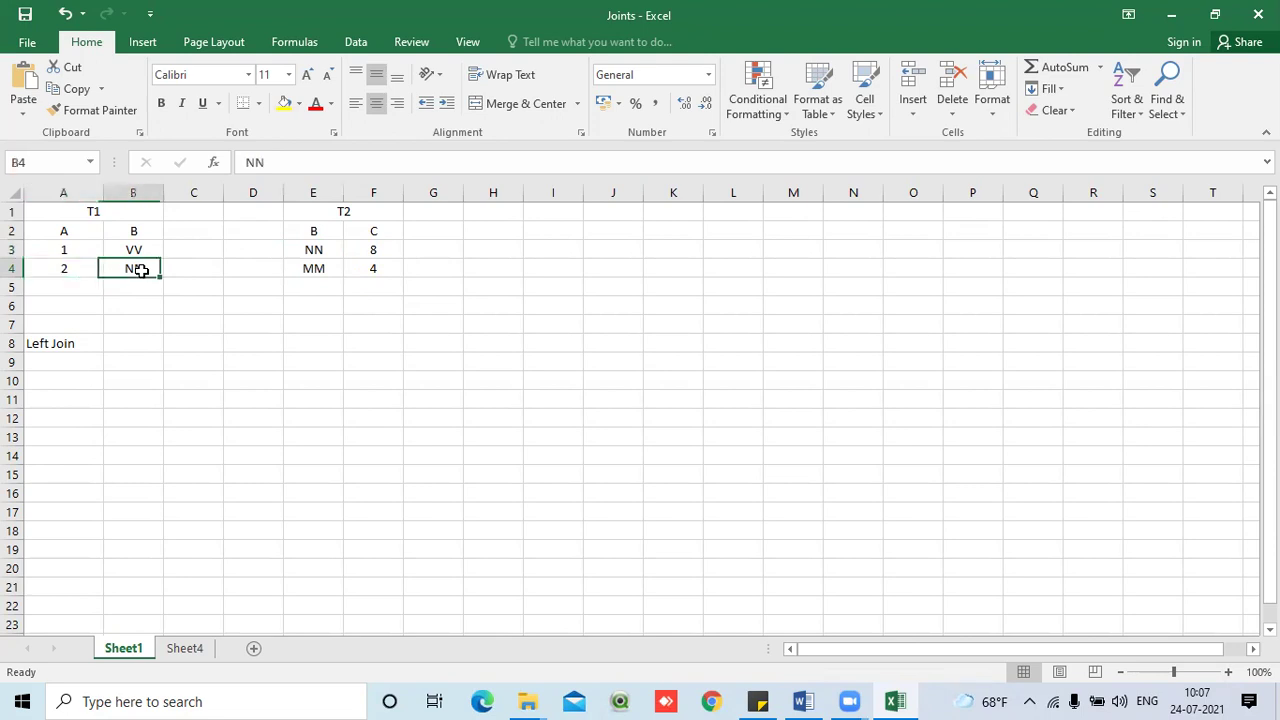
{"action": "left_click", "coordinate": [310, 254]}
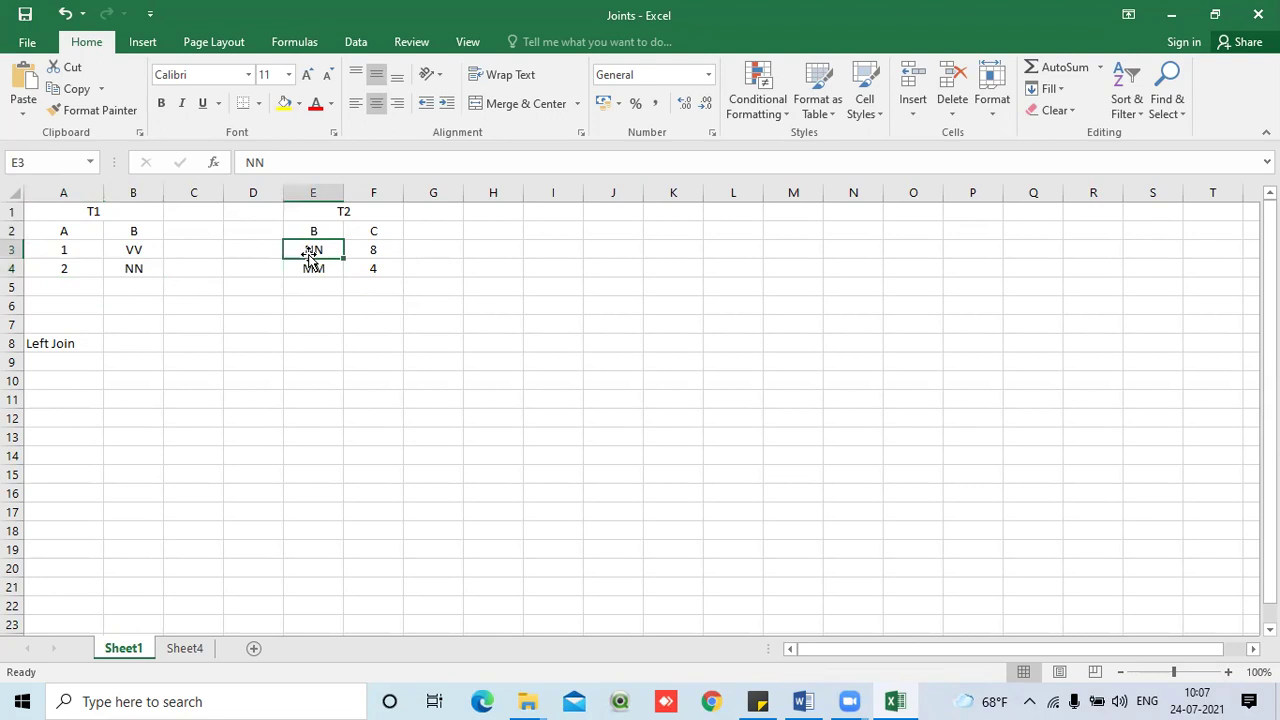
{"action": "left_click", "coordinate": [78, 272]}
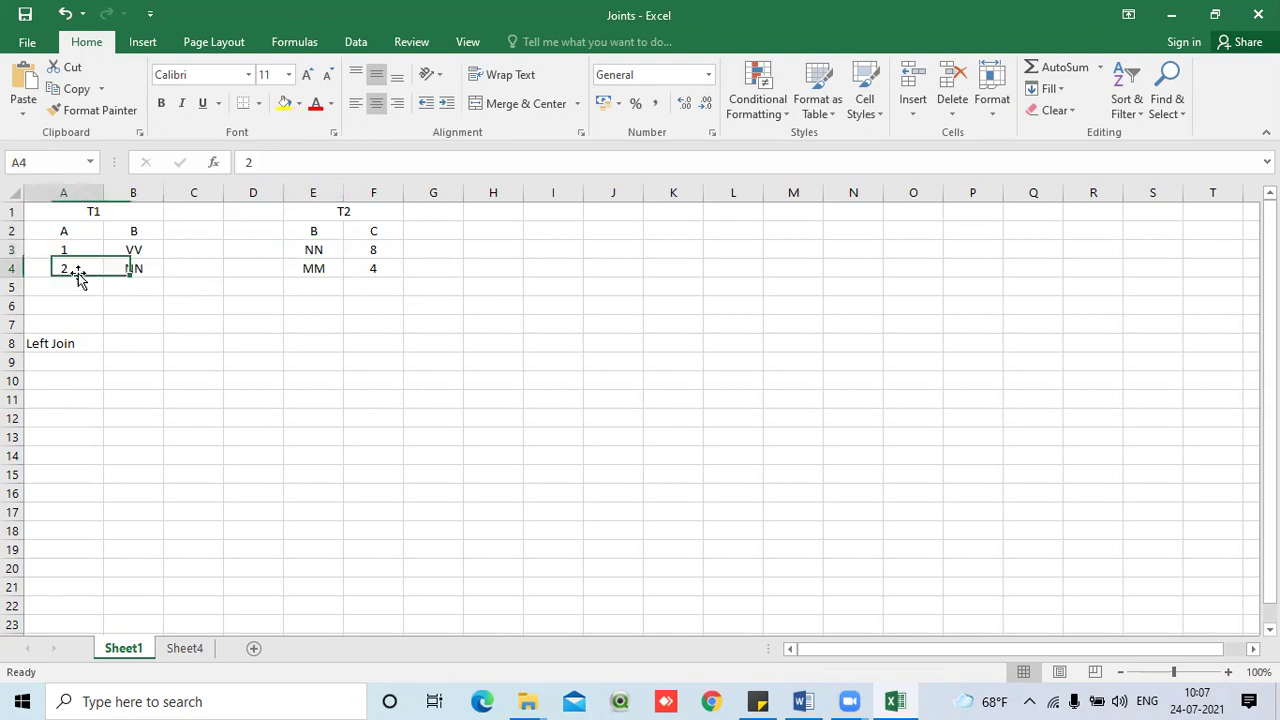
{"action": "left_click", "coordinate": [369, 249]}
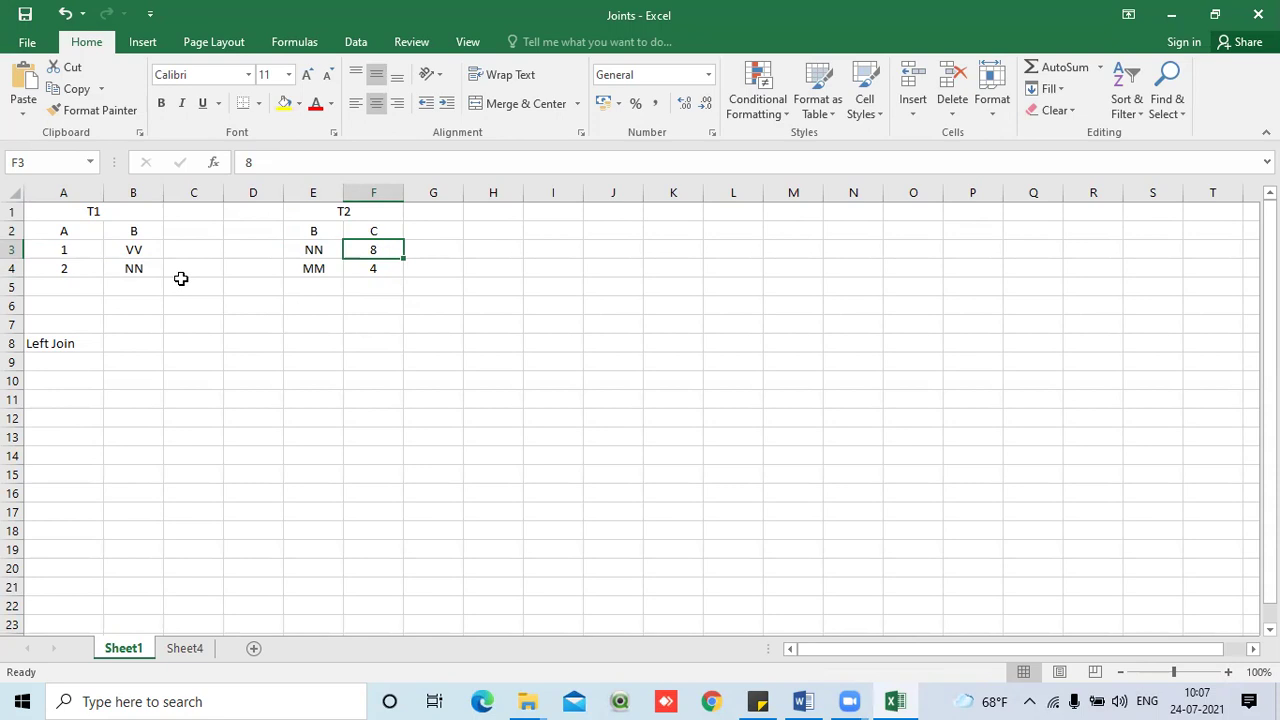
{"action": "left_click", "coordinate": [152, 232]}
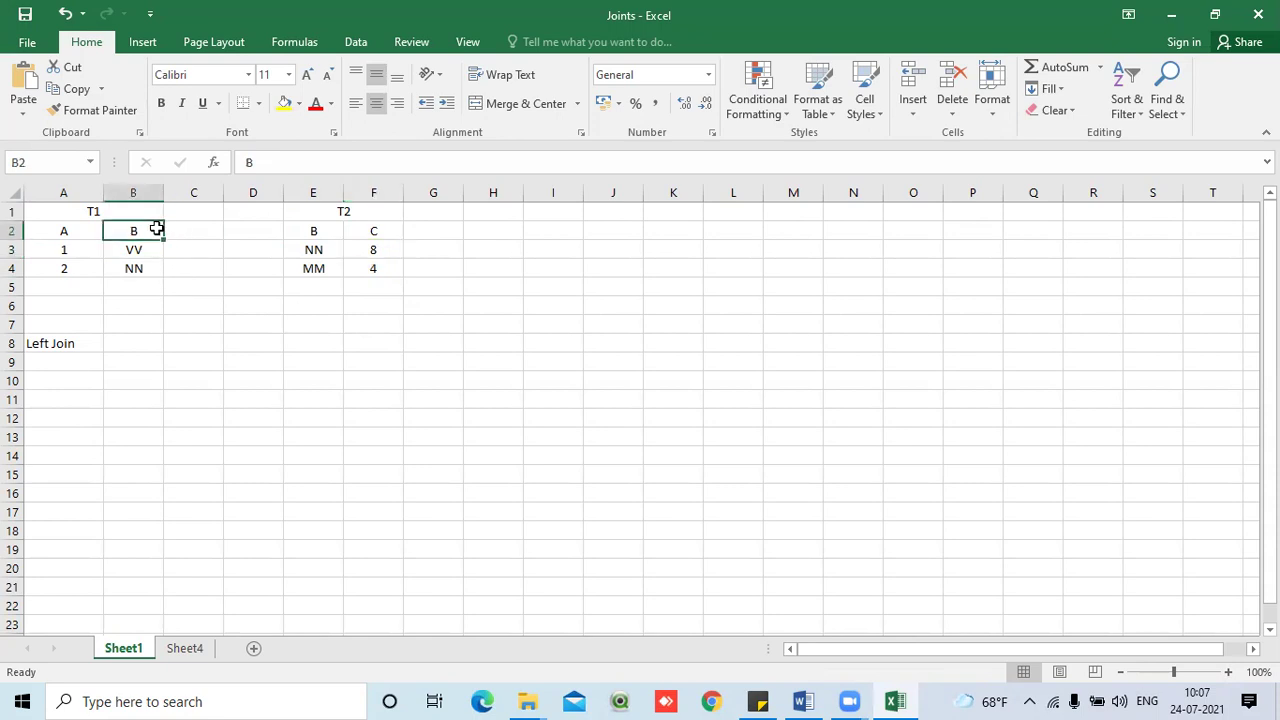
{"action": "left_click", "coordinate": [327, 232]}
{"action": "left_click", "coordinate": [143, 231]}
{"action": "left_click", "coordinate": [327, 229]}
{"action": "left_click", "coordinate": [152, 233]}
{"action": "left_click", "coordinate": [777, 307]}
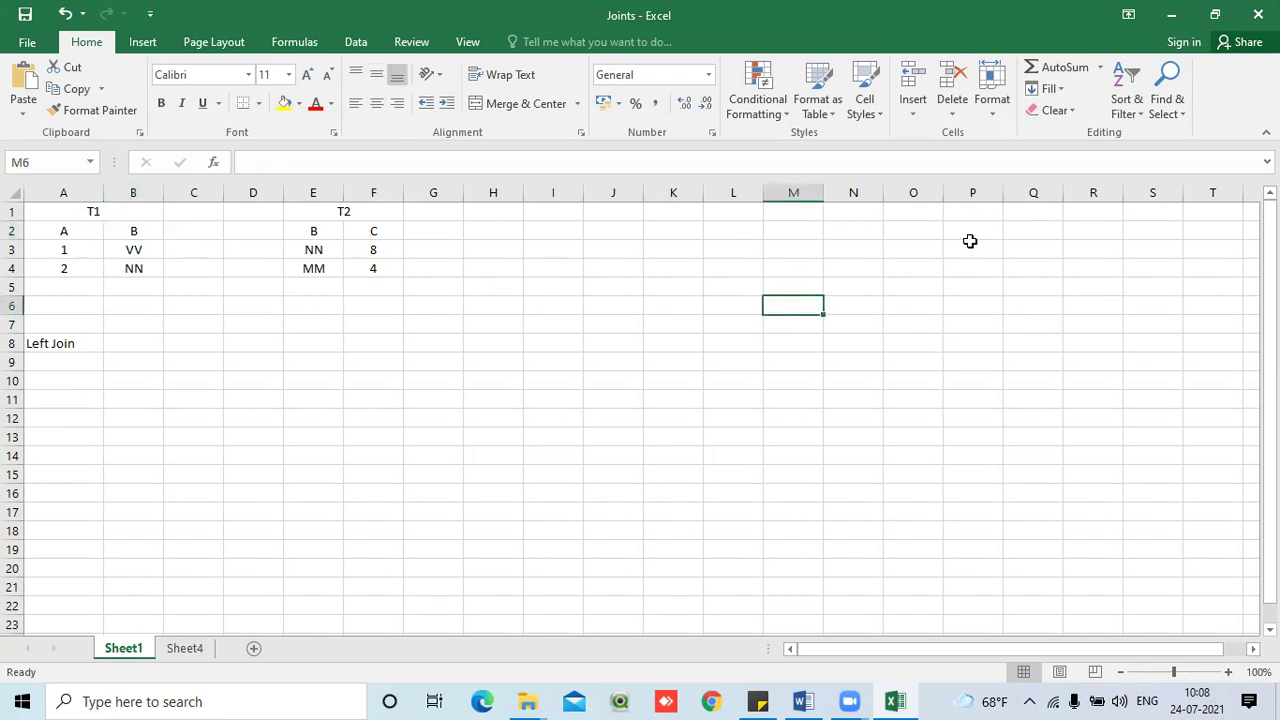
{"action": "key", "text": "Right"}
{"action": "key", "text": "Right"}
{"action": "key", "text": "Right"}
{"action": "left_click", "coordinate": [1139, 314]}
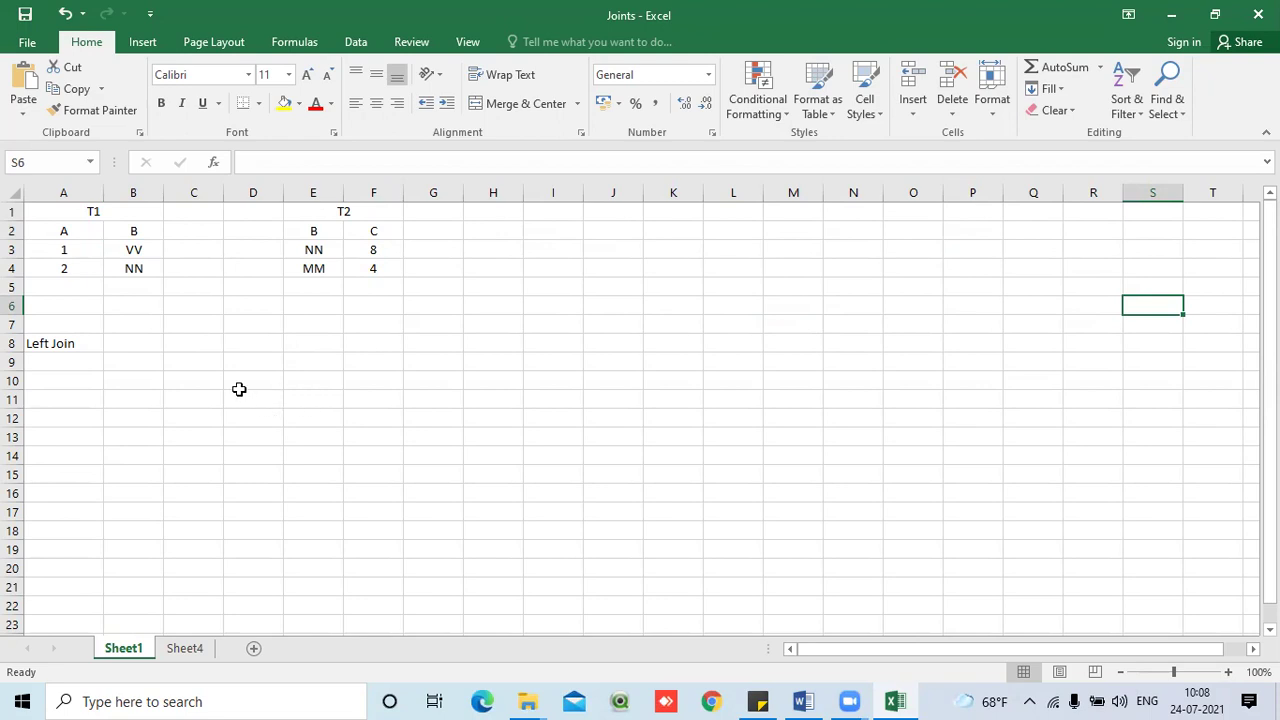
- Enter the result table headings A, B and C in cells B10, C10 and D10 under the Left Join label
{"action": "left_click", "coordinate": [77, 344]}
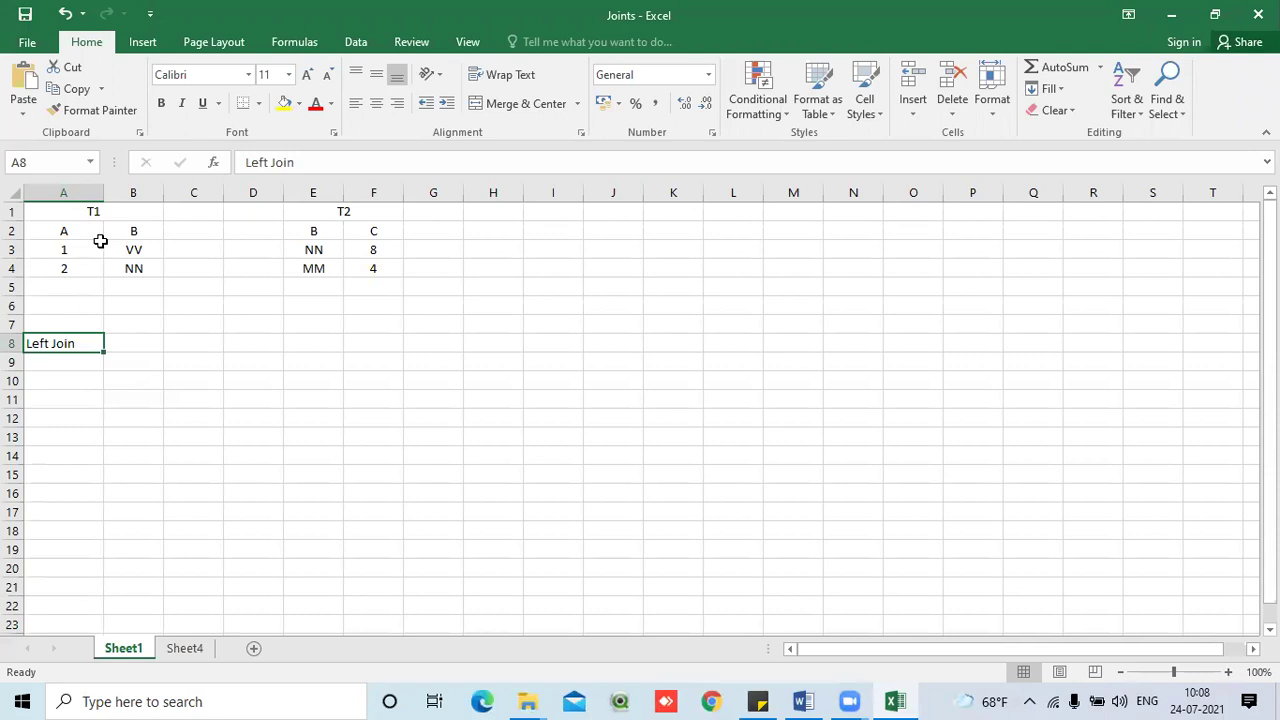
{"action": "left_click_drag", "start_coordinate": [91, 211], "coordinate": [143, 263]}
{"action": "left_click_drag", "start_coordinate": [253, 211], "coordinate": [371, 262]}
{"action": "left_click", "coordinate": [96, 378]}
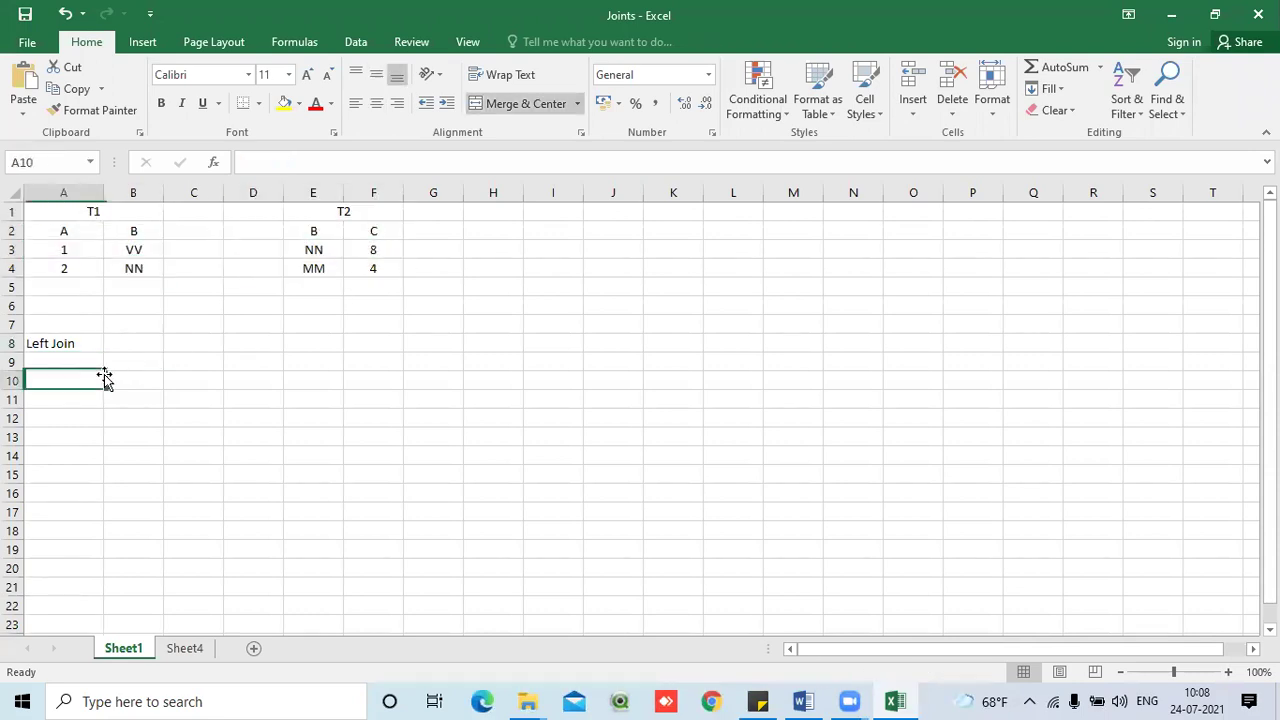
{"action": "left_click", "coordinate": [137, 381]}
{"action": "type", "text": "A"}
{"action": "left_click", "coordinate": [209, 383]}
{"action": "type", "text": "B"}
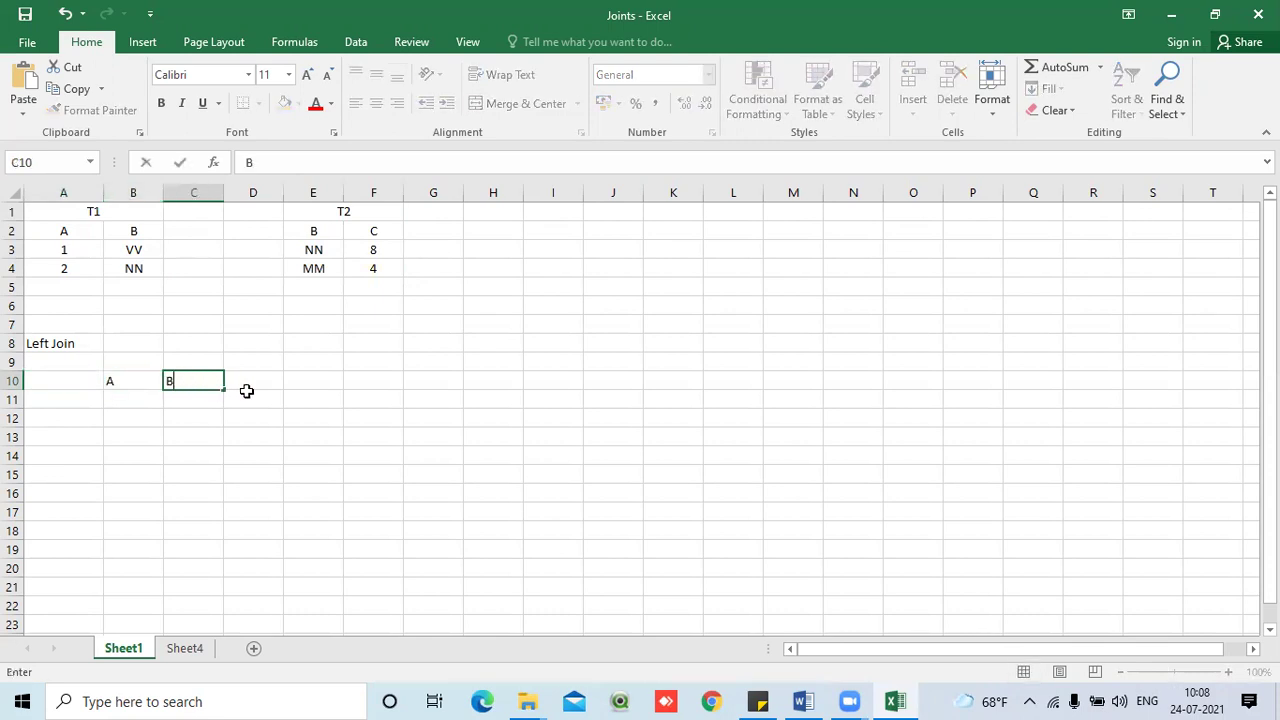
{"action": "left_click", "coordinate": [260, 380]}
{"action": "type", "text": "C"}
{"action": "left_click", "coordinate": [261, 458]}
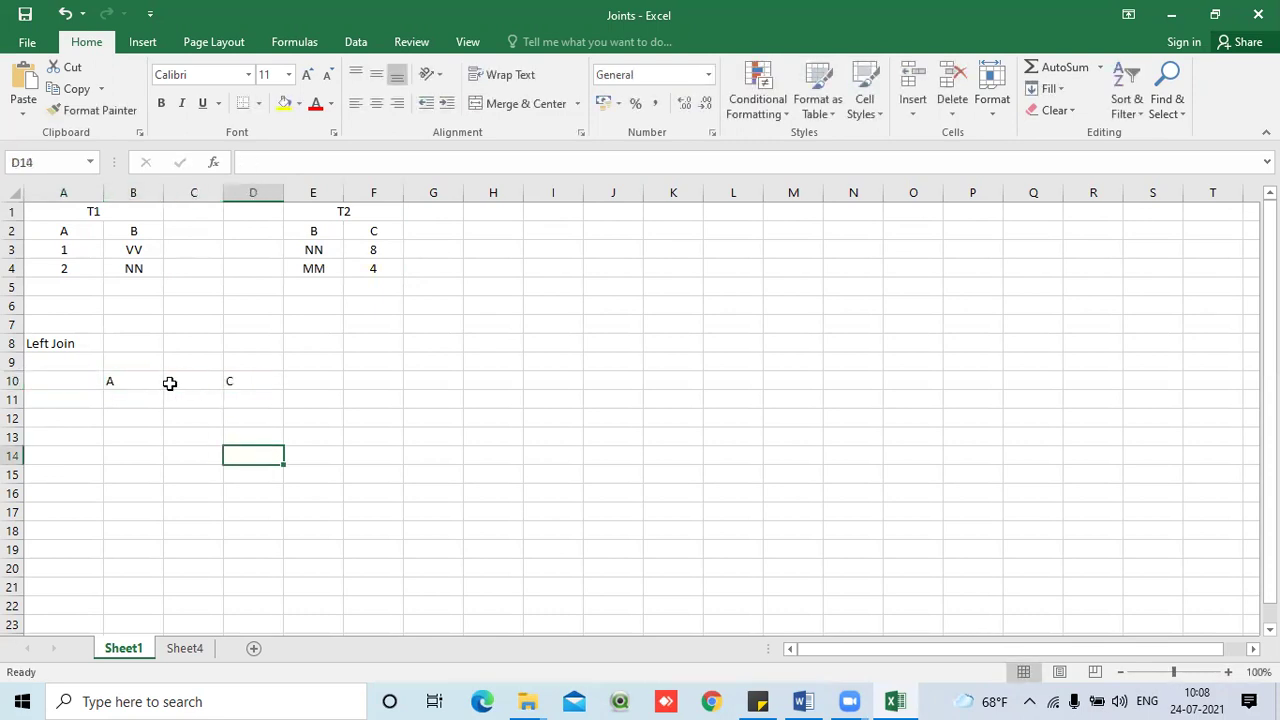
- Check the headings in B10:D10 against the fields of T1 and T2, including the shared field B
{"action": "left_click_drag", "start_coordinate": [114, 383], "coordinate": [240, 383]}
{"action": "left_click_drag", "start_coordinate": [80, 234], "coordinate": [132, 272]}
{"action": "left_click_drag", "start_coordinate": [311, 231], "coordinate": [368, 269]}
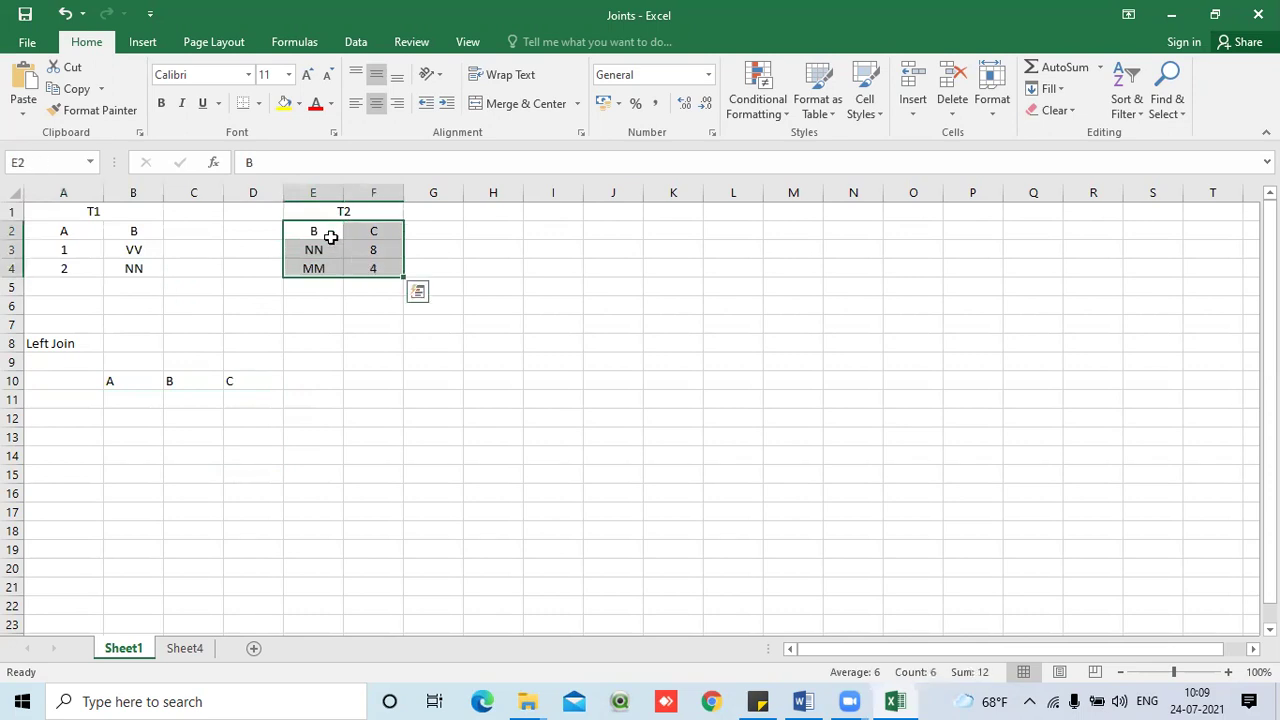
{"action": "left_click", "coordinate": [328, 235]}
{"action": "left_click", "coordinate": [140, 231]}
{"action": "left_click", "coordinate": [180, 377]}
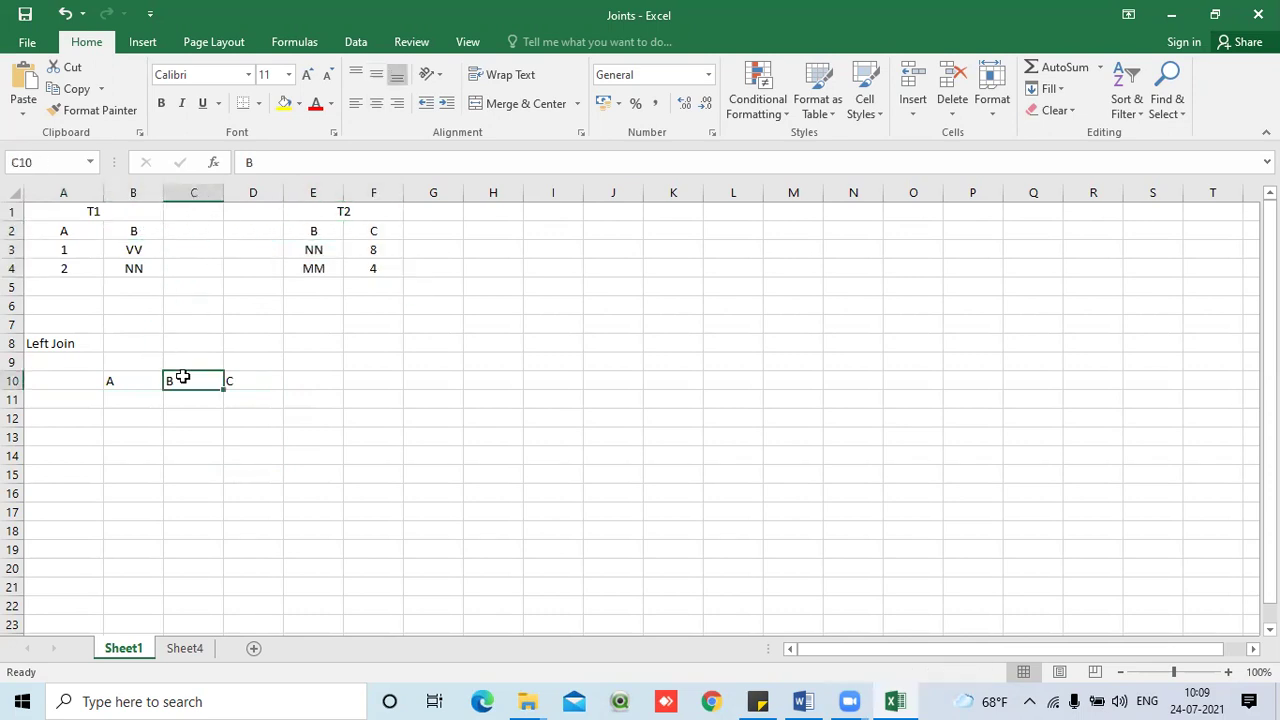
{"action": "left_click", "coordinate": [155, 380]}
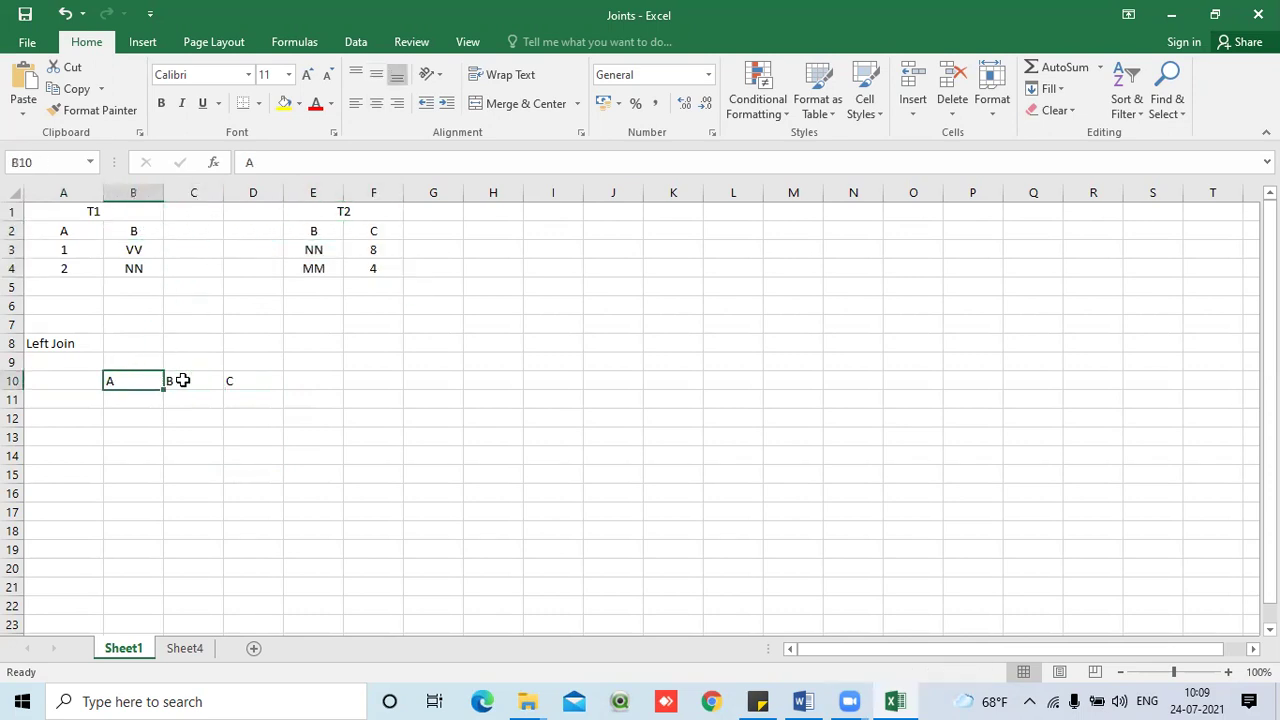
{"action": "key", "text": "Right"}
{"action": "key", "text": "Right"}
{"action": "key", "text": "Left"}
{"action": "key", "text": "Left"}
{"action": "left_click", "coordinate": [248, 380], "text": "shift"}
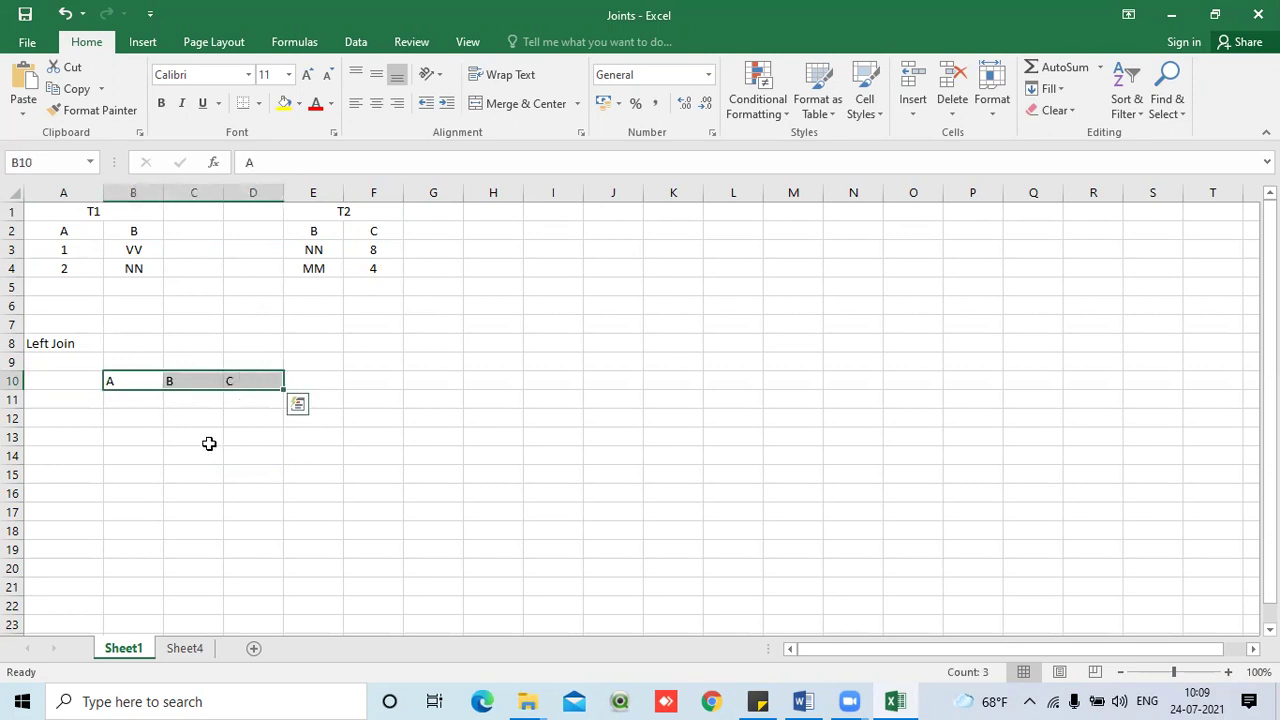
- Copy T1's field A values from A3:A4 into B11:B12 beneath the Left Join heading A
{"action": "left_click", "coordinate": [60, 344]}
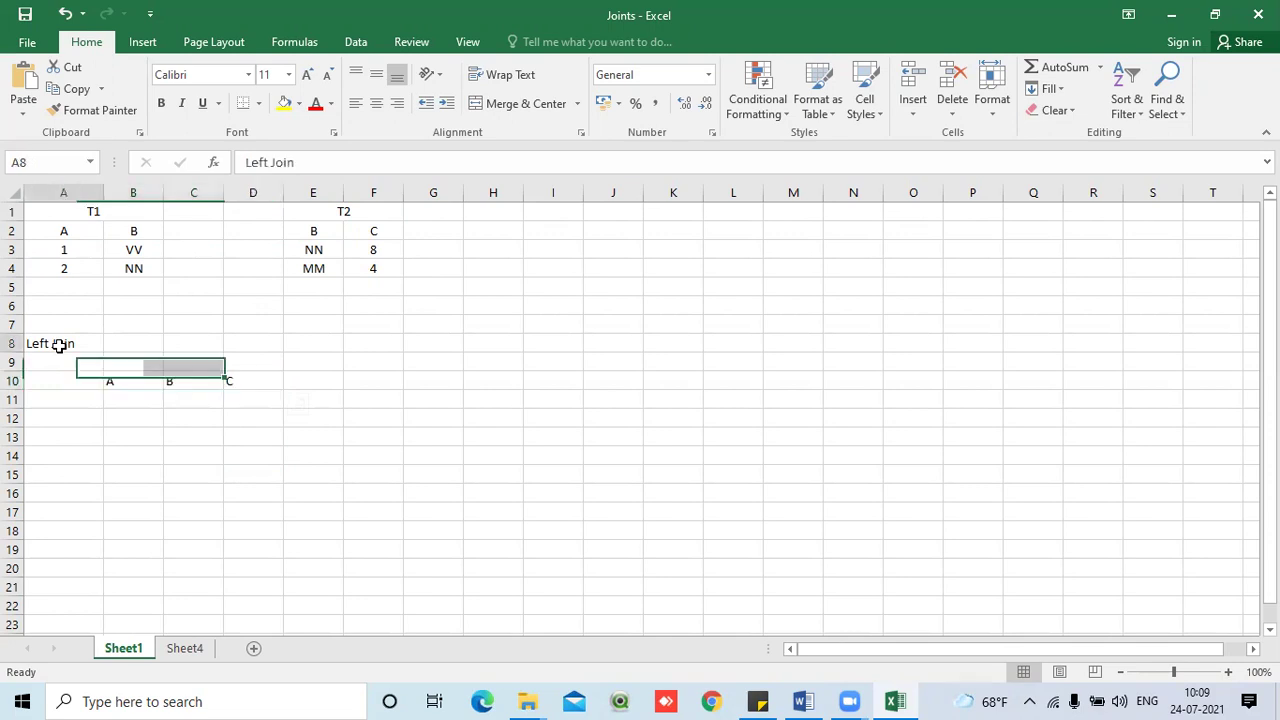
{"action": "left_click_drag", "start_coordinate": [66, 251], "coordinate": [78, 270]}
{"action": "key", "text": "ctrl+c"}
{"action": "left_click", "coordinate": [128, 399]}
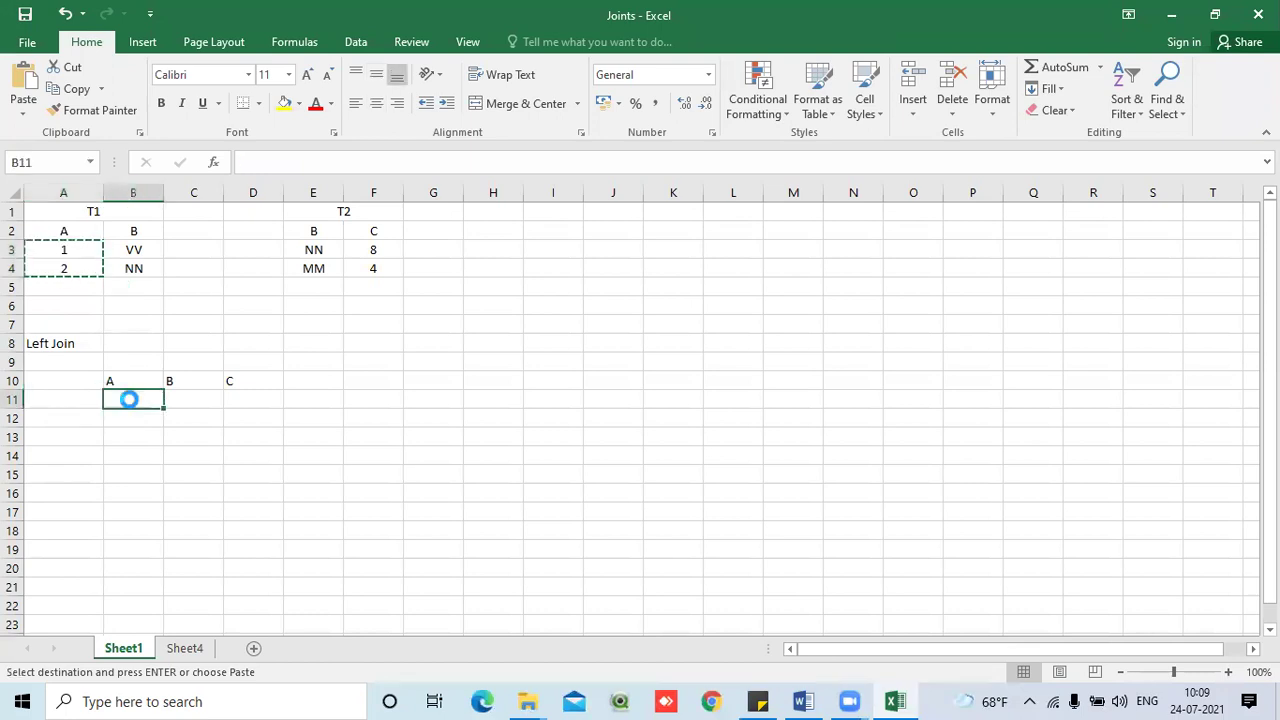
{"action": "key", "text": "ctrl+v"}
{"action": "key", "text": "Escape"}
{"action": "left_click", "coordinate": [143, 468]}
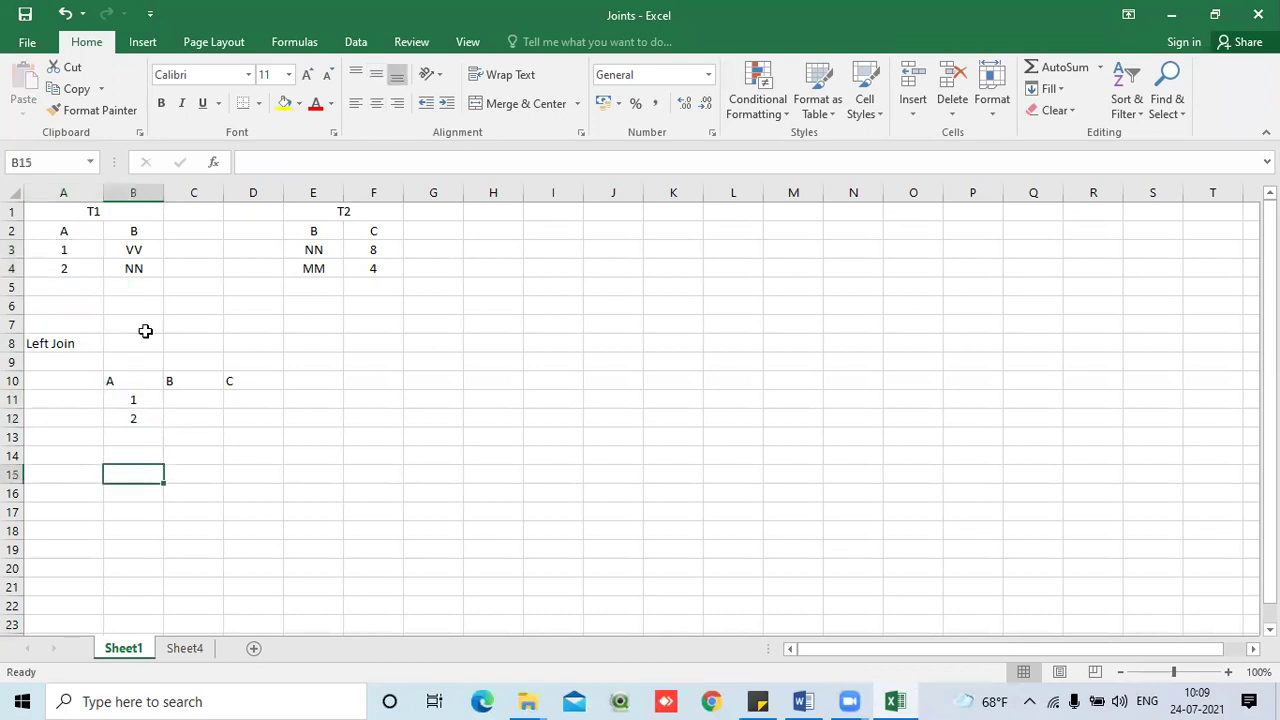
- Copy T1's field B values from B3:B4 into C11:C12 beneath the Left Join heading B
{"action": "left_click_drag", "start_coordinate": [143, 251], "coordinate": [146, 271]}
{"action": "key", "text": "ctrl+c"}
{"action": "left_click", "coordinate": [186, 400]}
{"action": "key", "text": "ctrl+v"}
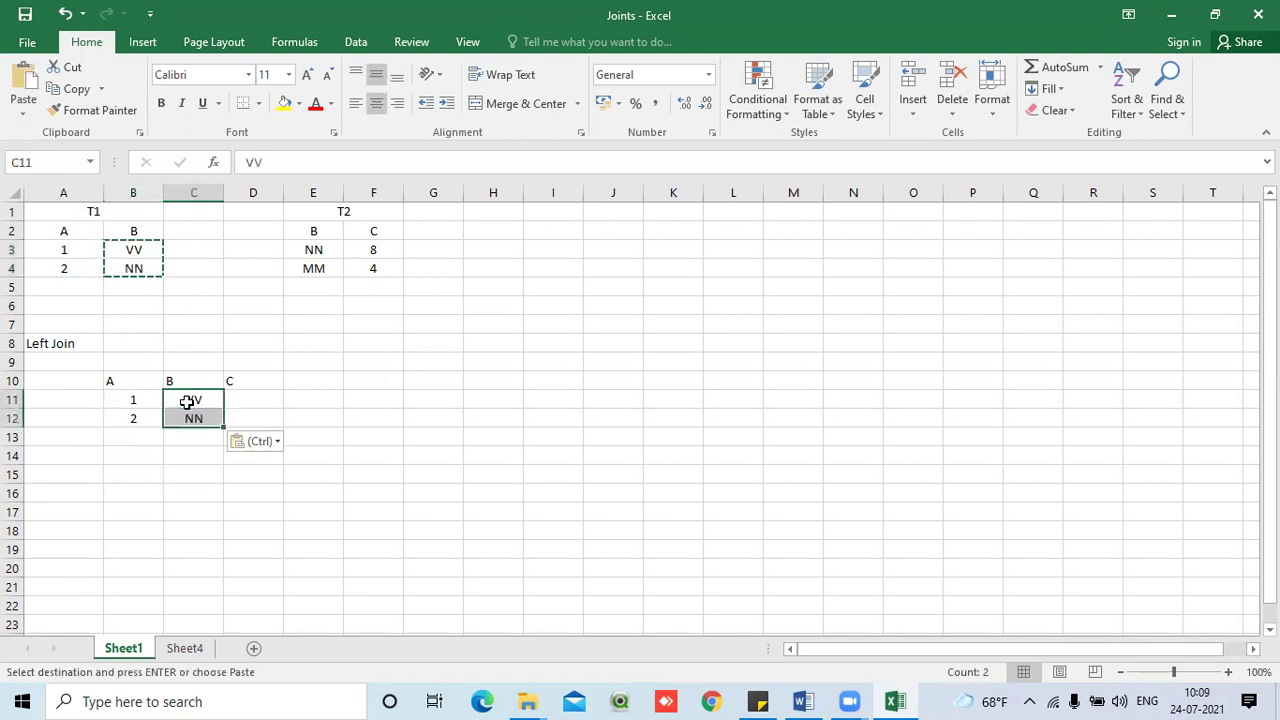
{"action": "key", "text": "Escape"}
{"action": "left_click", "coordinate": [171, 503]}
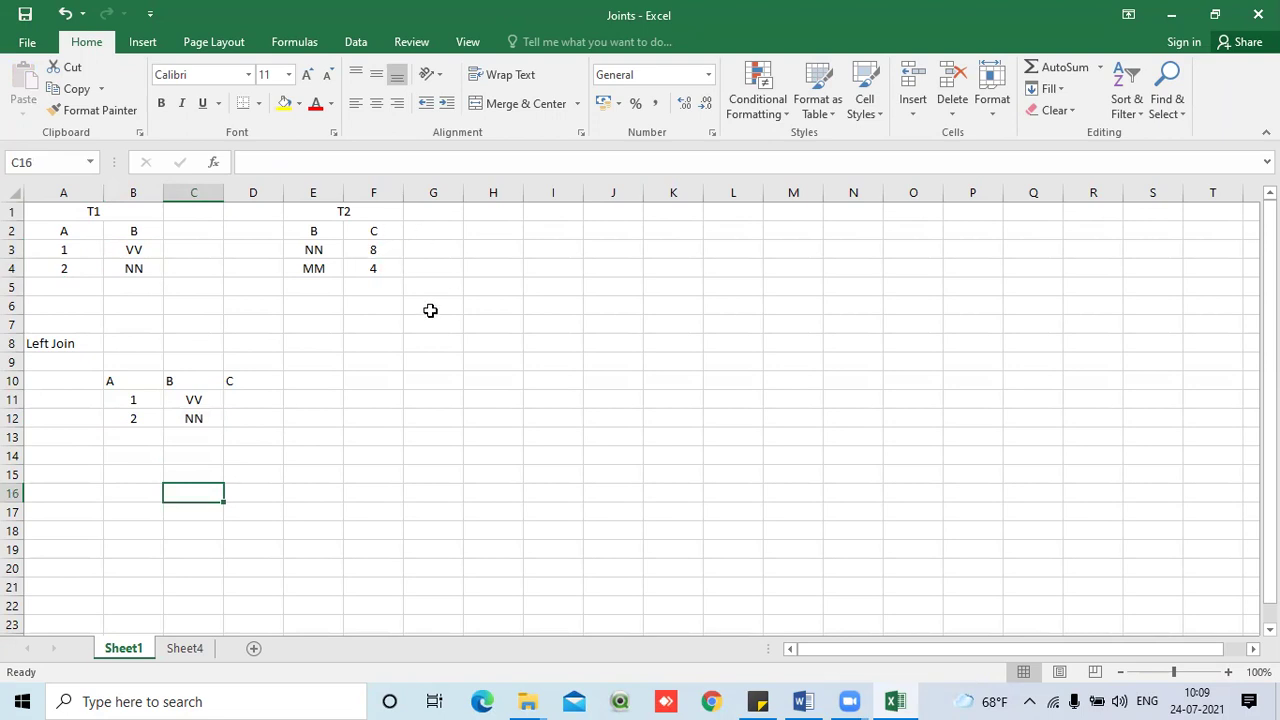
- Match NN in T1 with NN in T2 and enter its C value, 8, in D12 of the Left Join table
{"action": "left_click", "coordinate": [142, 270]}
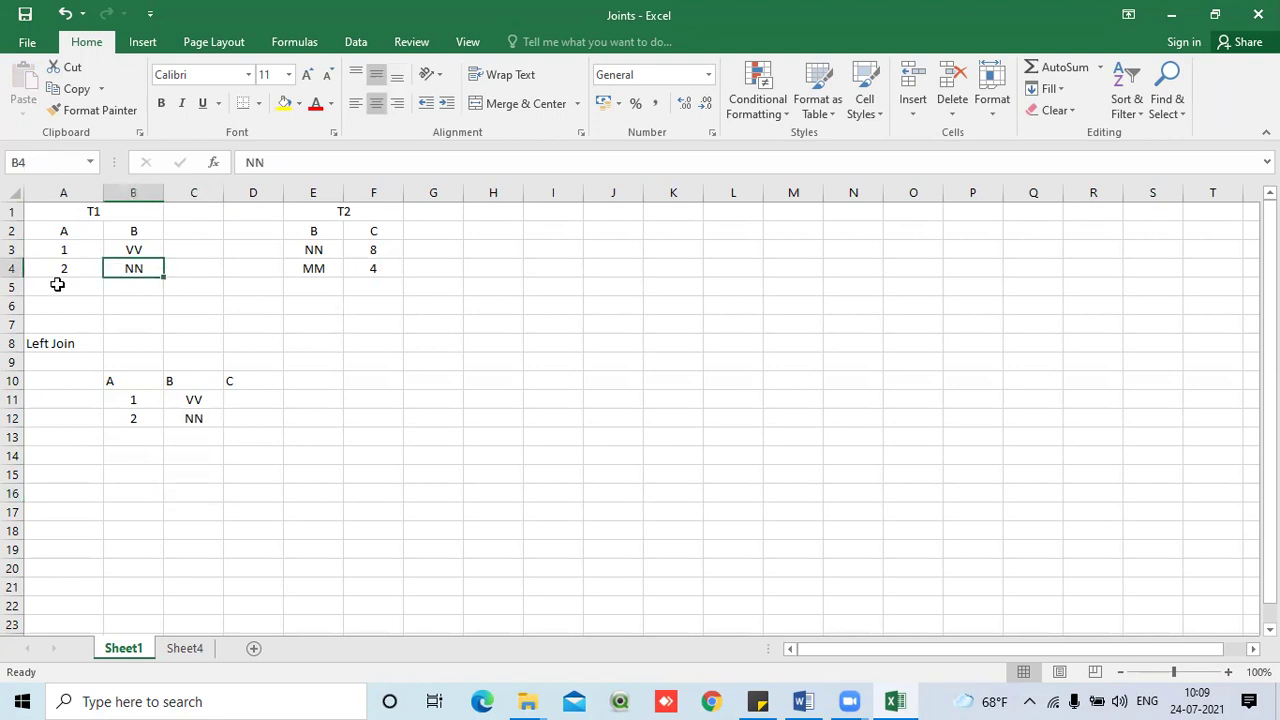
{"action": "left_click", "coordinate": [317, 247]}
{"action": "left_click", "coordinate": [199, 418]}
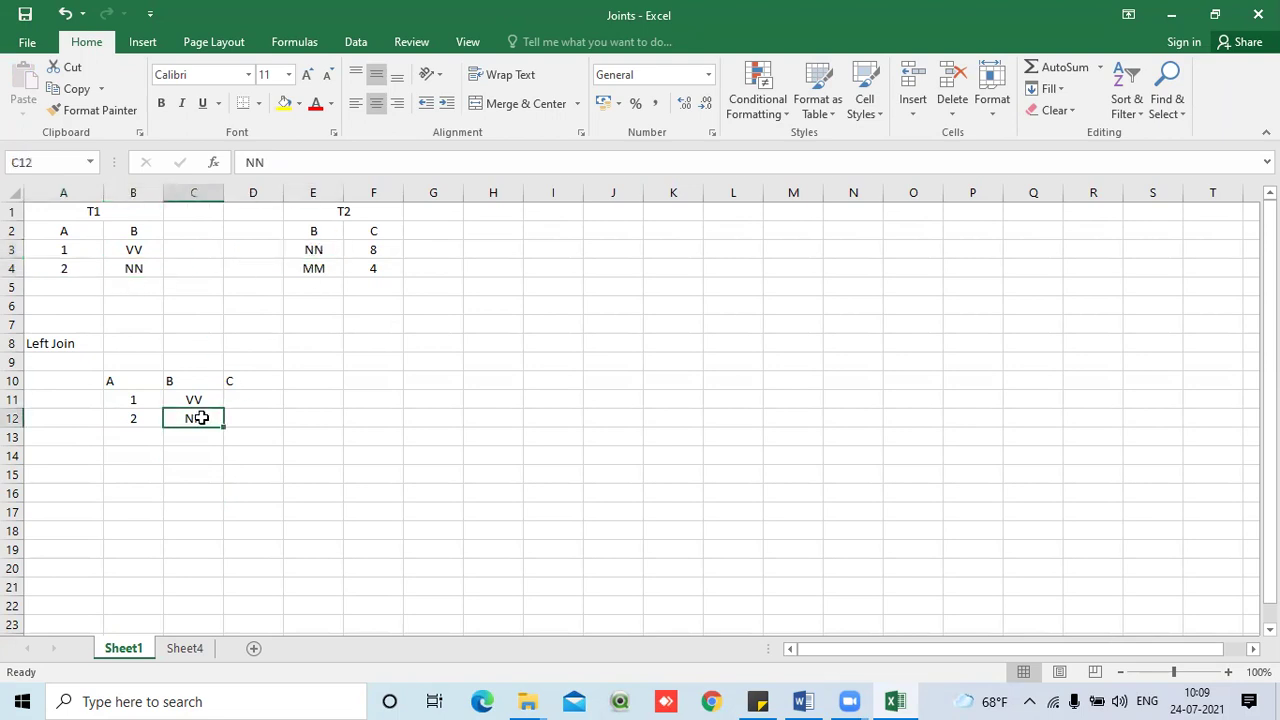
{"action": "left_click", "coordinate": [250, 419]}
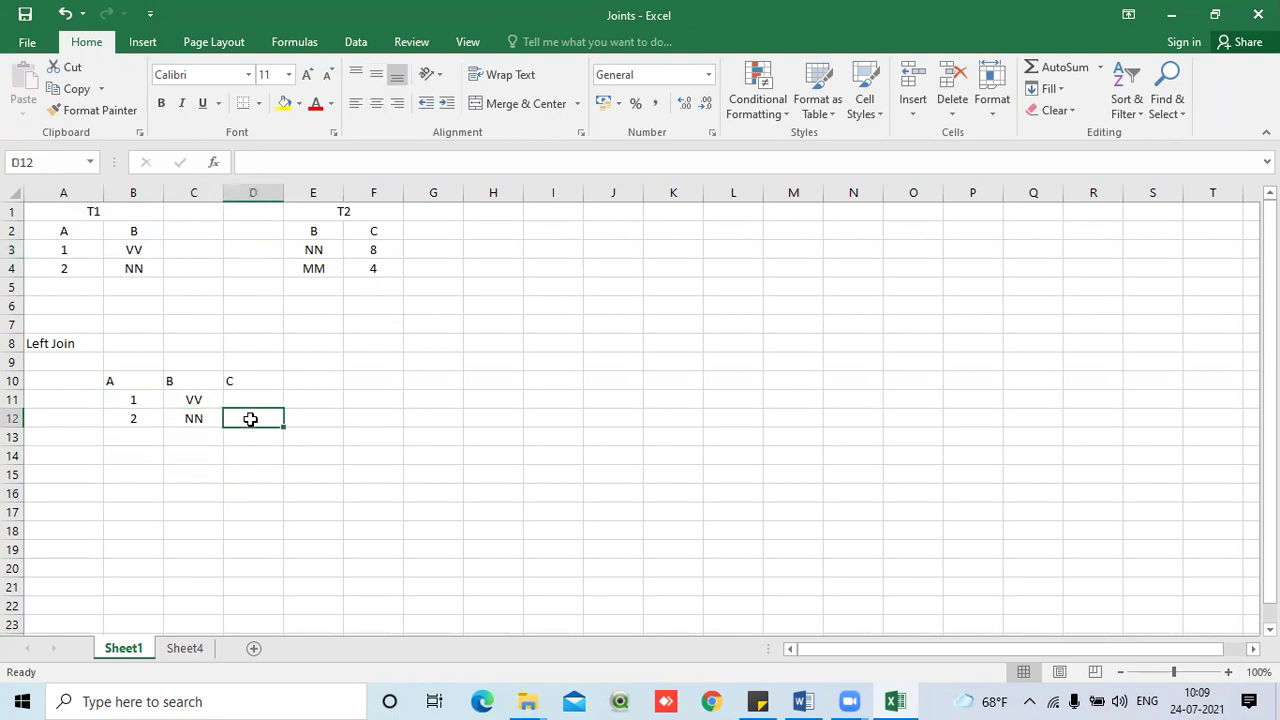
{"action": "type", "text": "8"}
{"action": "key", "text": "Return"}
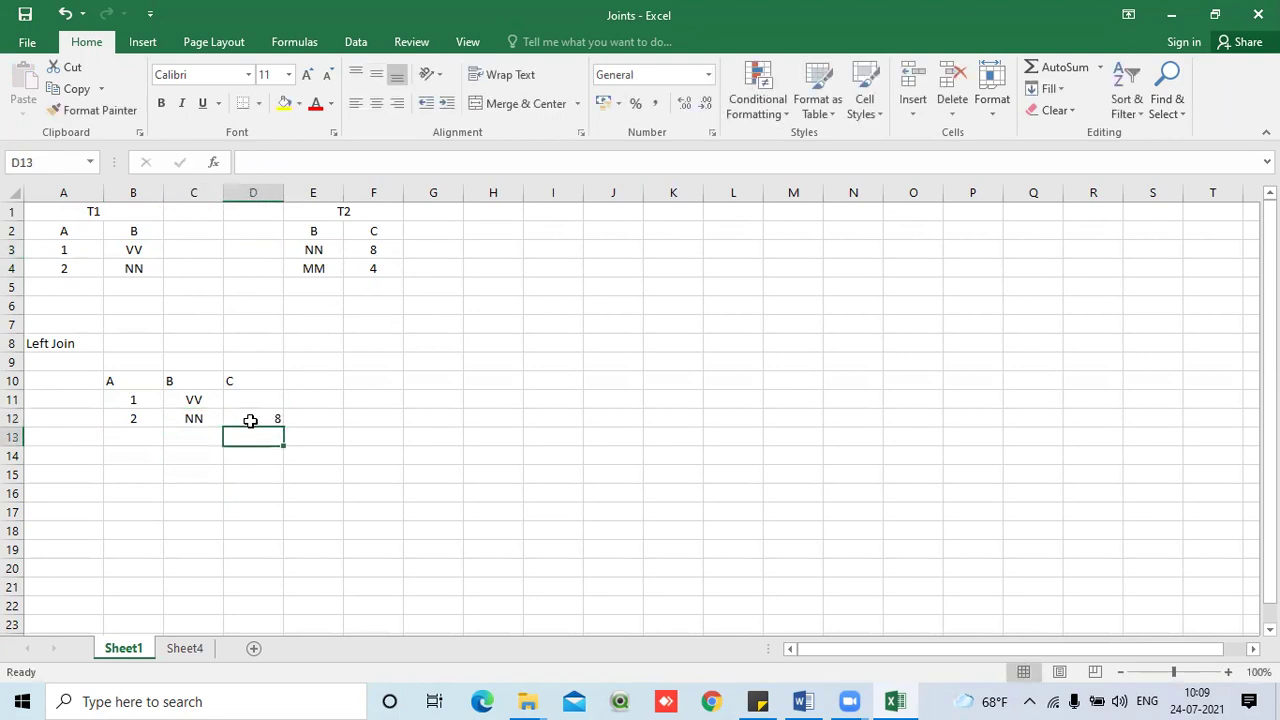
- Compare VV from T1 with T2's B values and enter a dash in D11 as its C value
{"action": "left_click", "coordinate": [218, 393]}
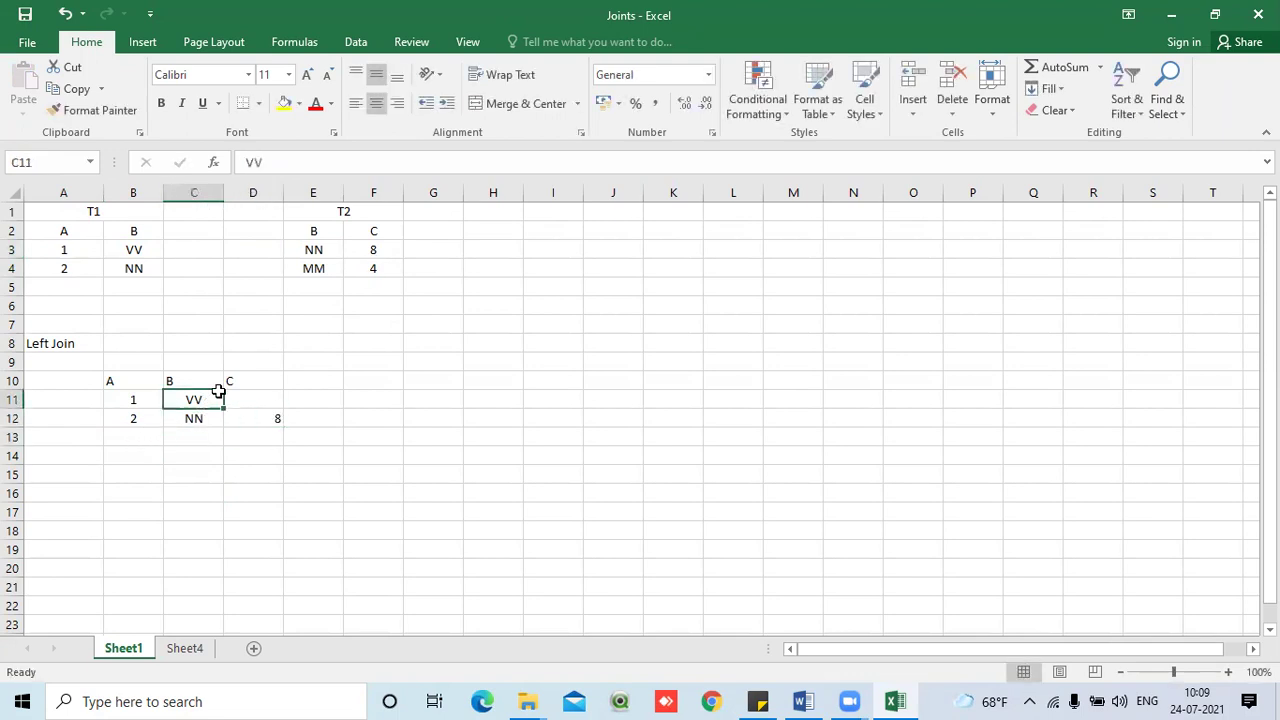
{"action": "left_click", "coordinate": [148, 252]}
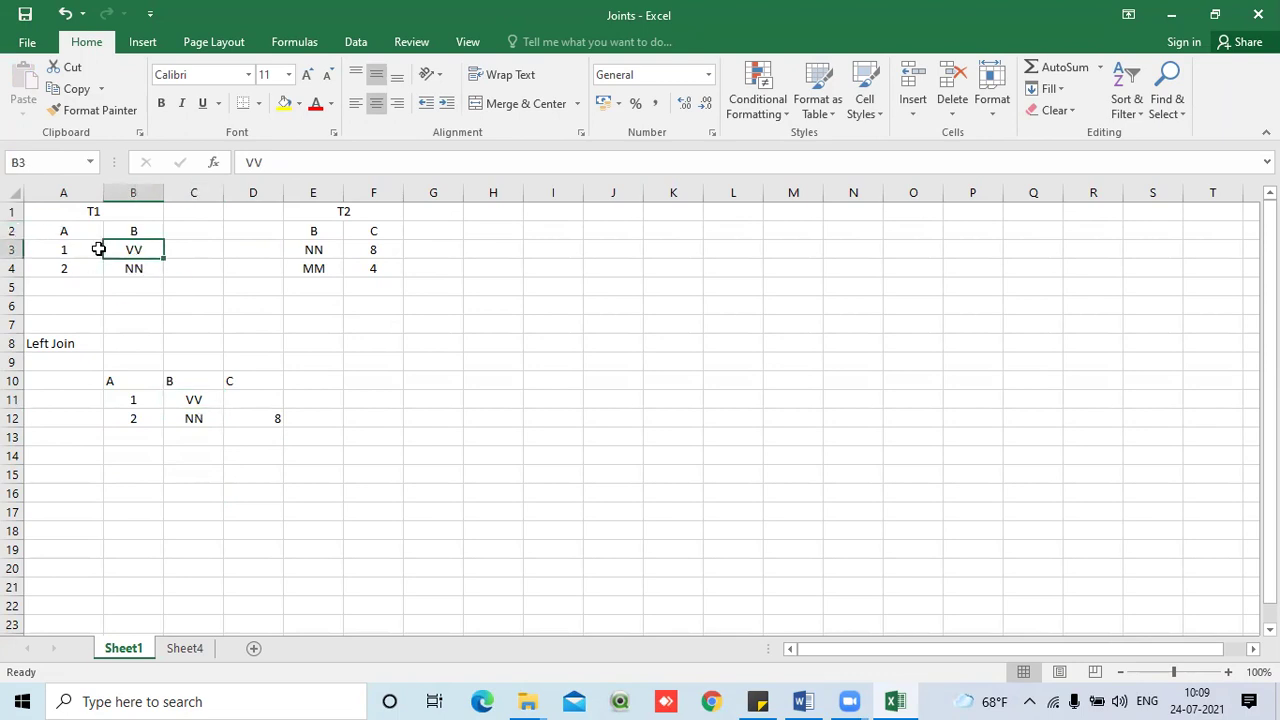
{"action": "left_click", "coordinate": [303, 254]}
{"action": "left_click", "coordinate": [313, 265]}
{"action": "left_click", "coordinate": [313, 255]}
{"action": "left_click", "coordinate": [318, 267]}
{"action": "left_click", "coordinate": [374, 246]}
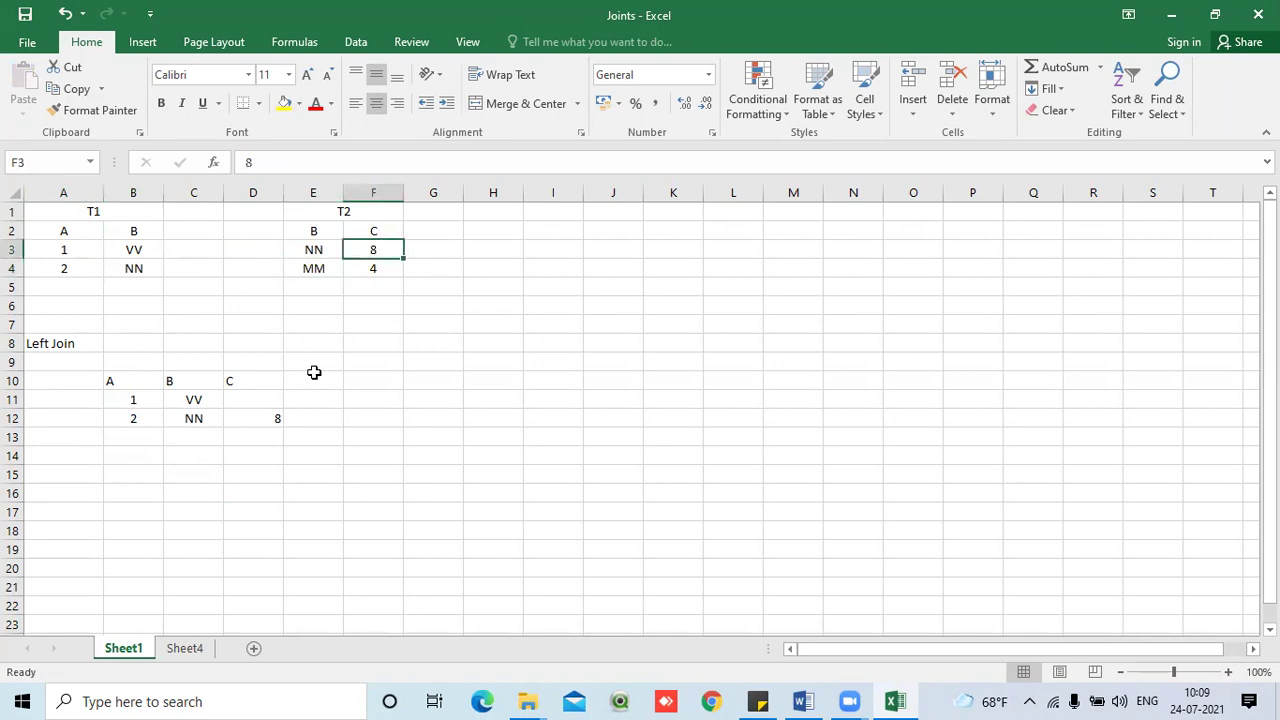
{"action": "left_click", "coordinate": [252, 402]}
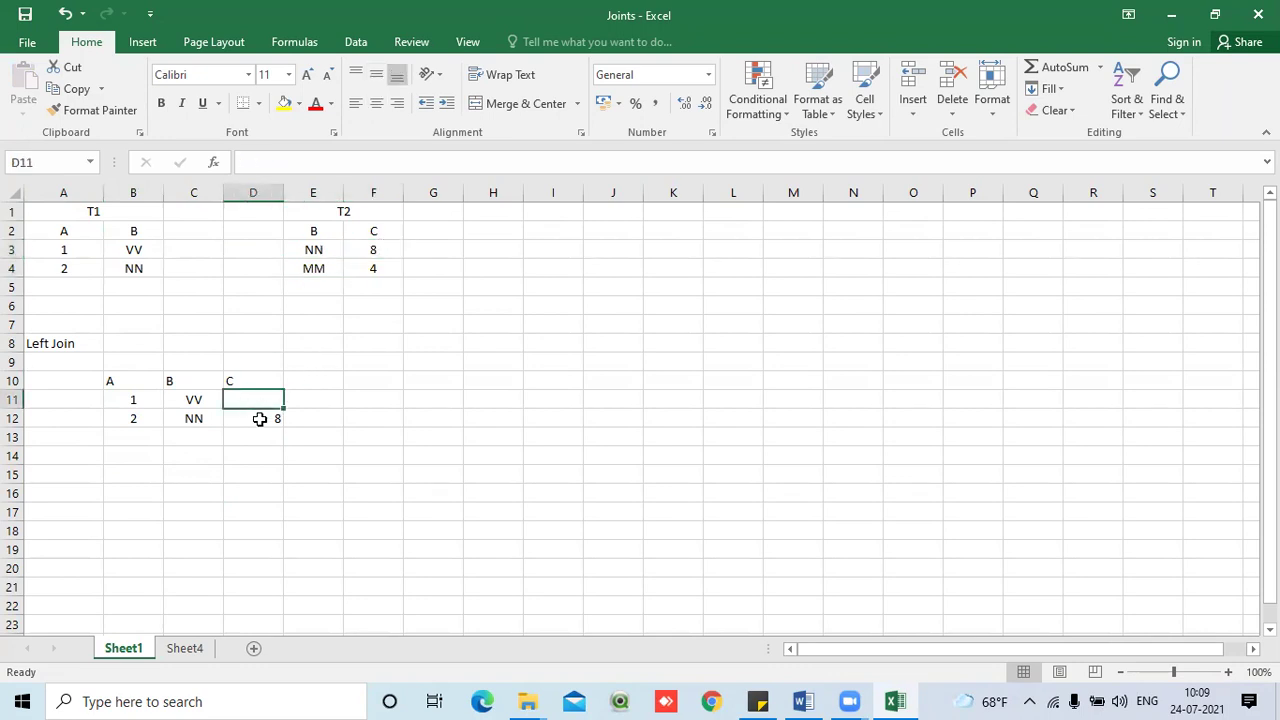
{"action": "type", "text": "="}
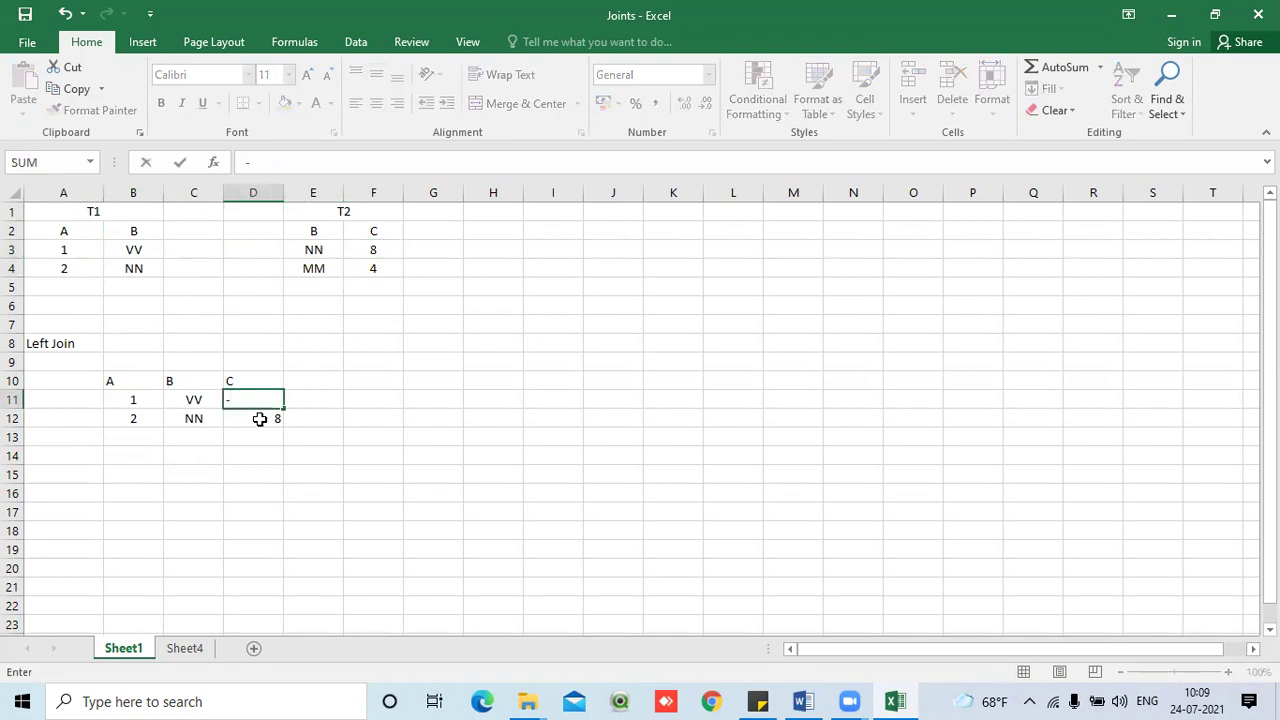
{"action": "key", "text": "Return"}
{"action": "left_click", "coordinate": [414, 414]}
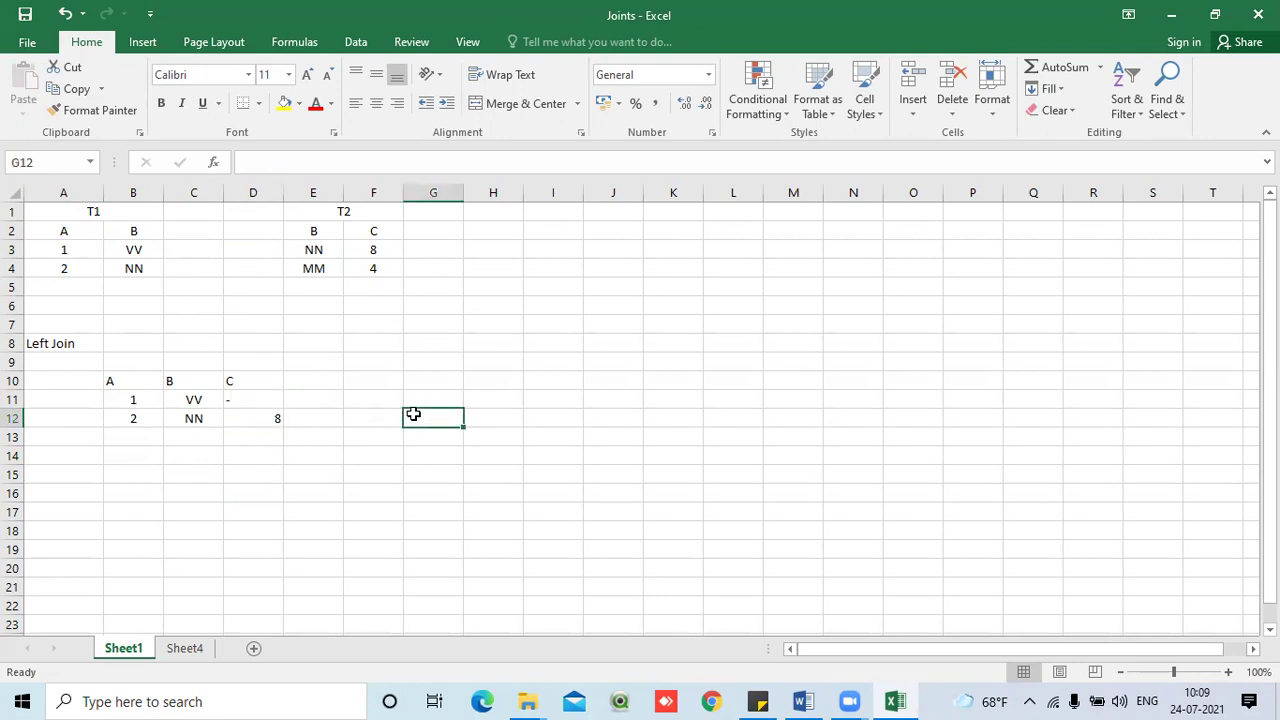
- Review the Left Join result in B10:D12 against all T1 rows and the matching T2 row, including both C values
{"action": "left_click", "coordinate": [265, 402]}
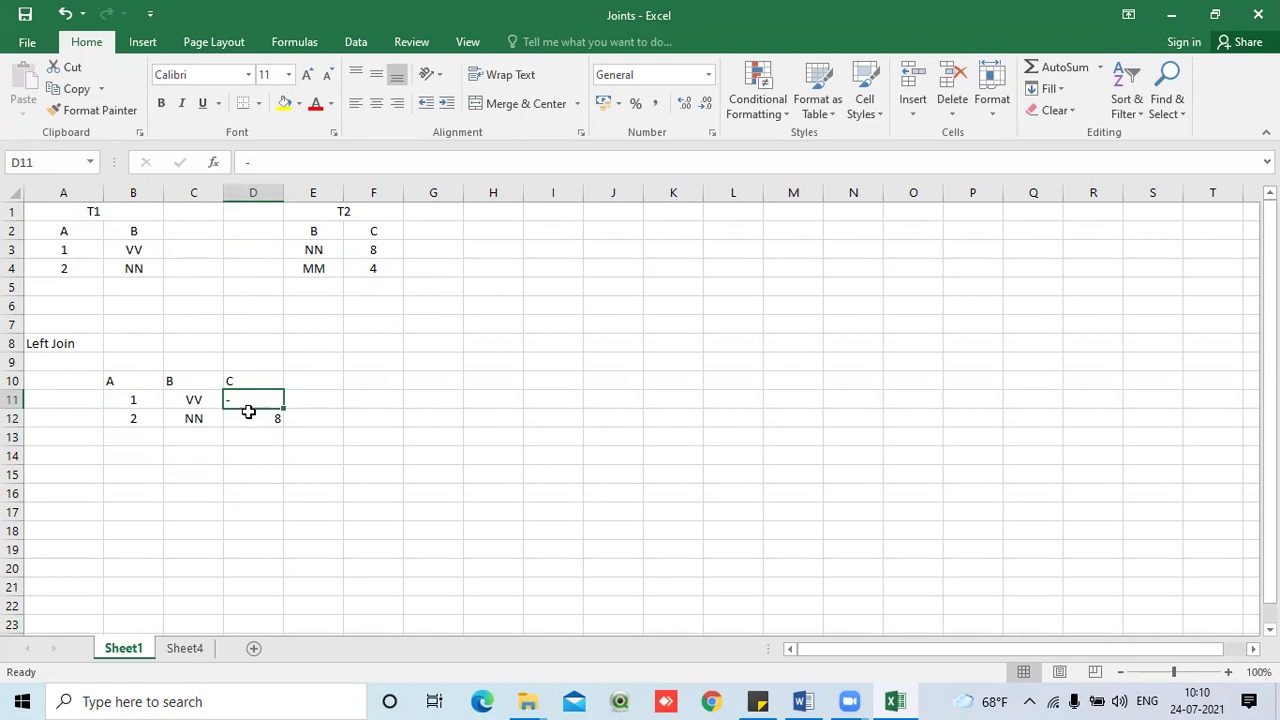
{"action": "left_click", "coordinate": [254, 418]}
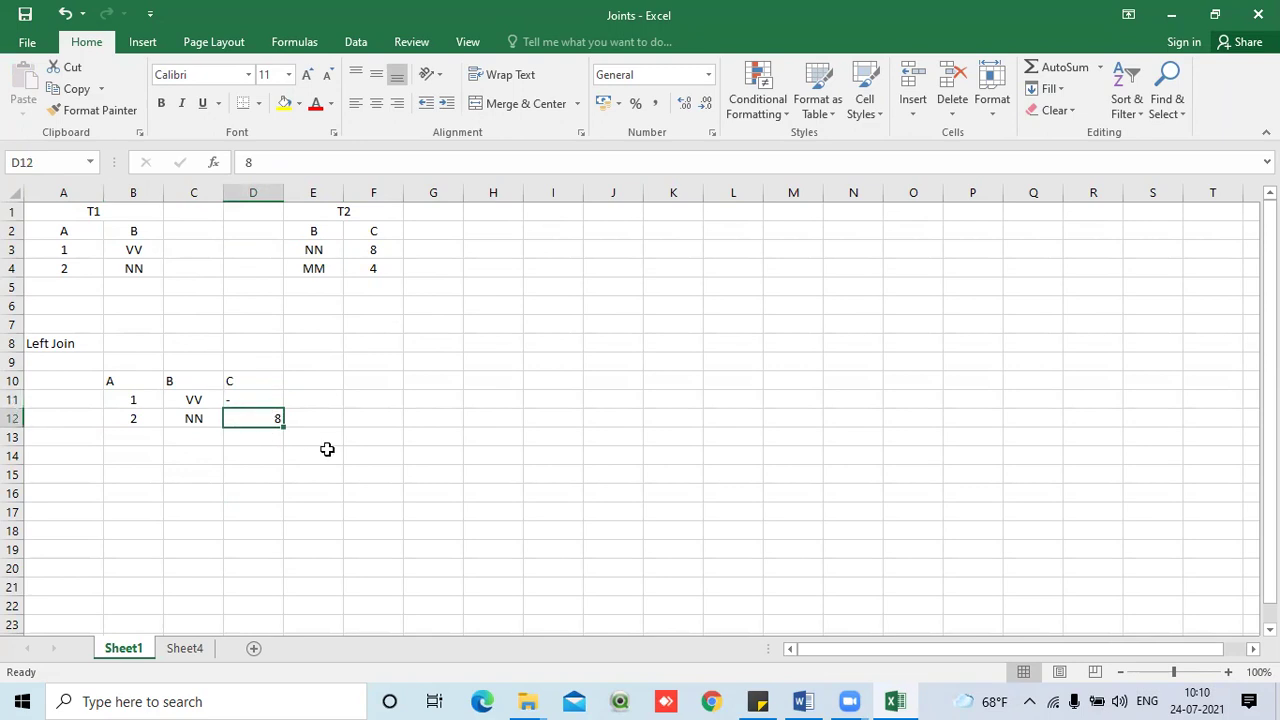
{"action": "left_click_drag", "start_coordinate": [140, 381], "coordinate": [237, 414]}
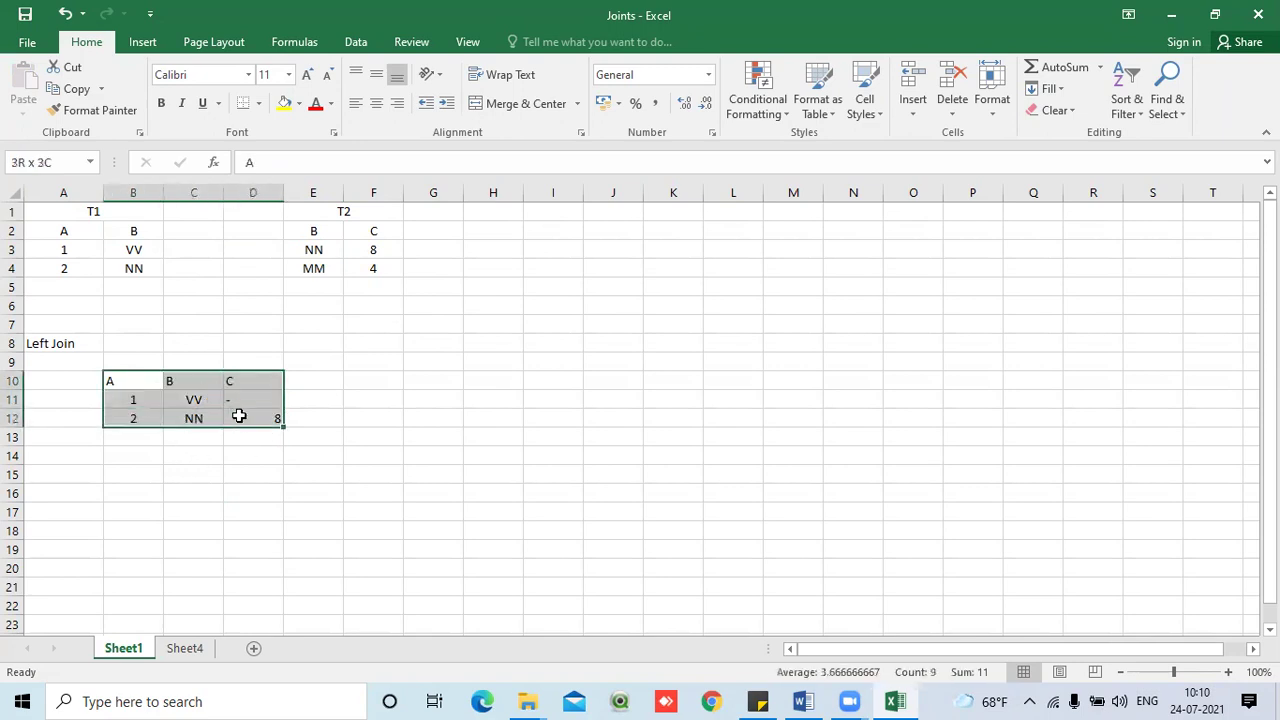
{"action": "left_click", "coordinate": [427, 376]}
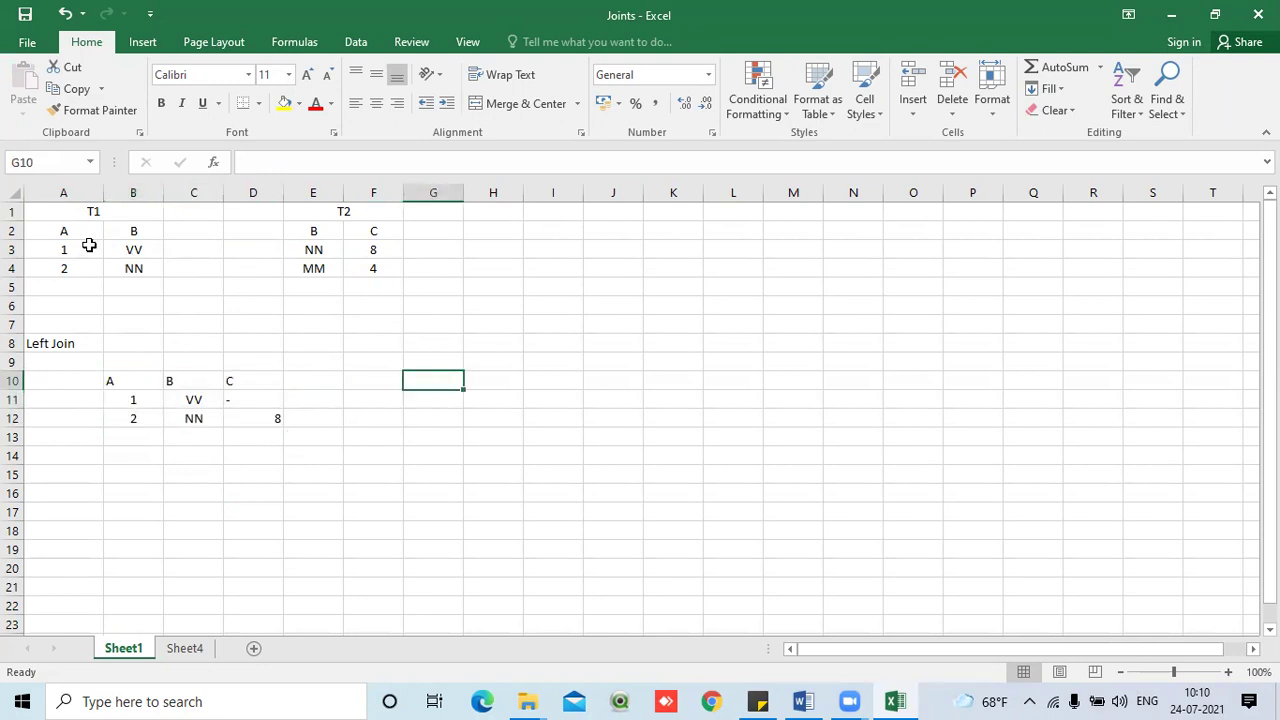
{"action": "left_click_drag", "start_coordinate": [82, 235], "coordinate": [127, 266]}
{"action": "left_click_drag", "start_coordinate": [69, 234], "coordinate": [129, 264]}
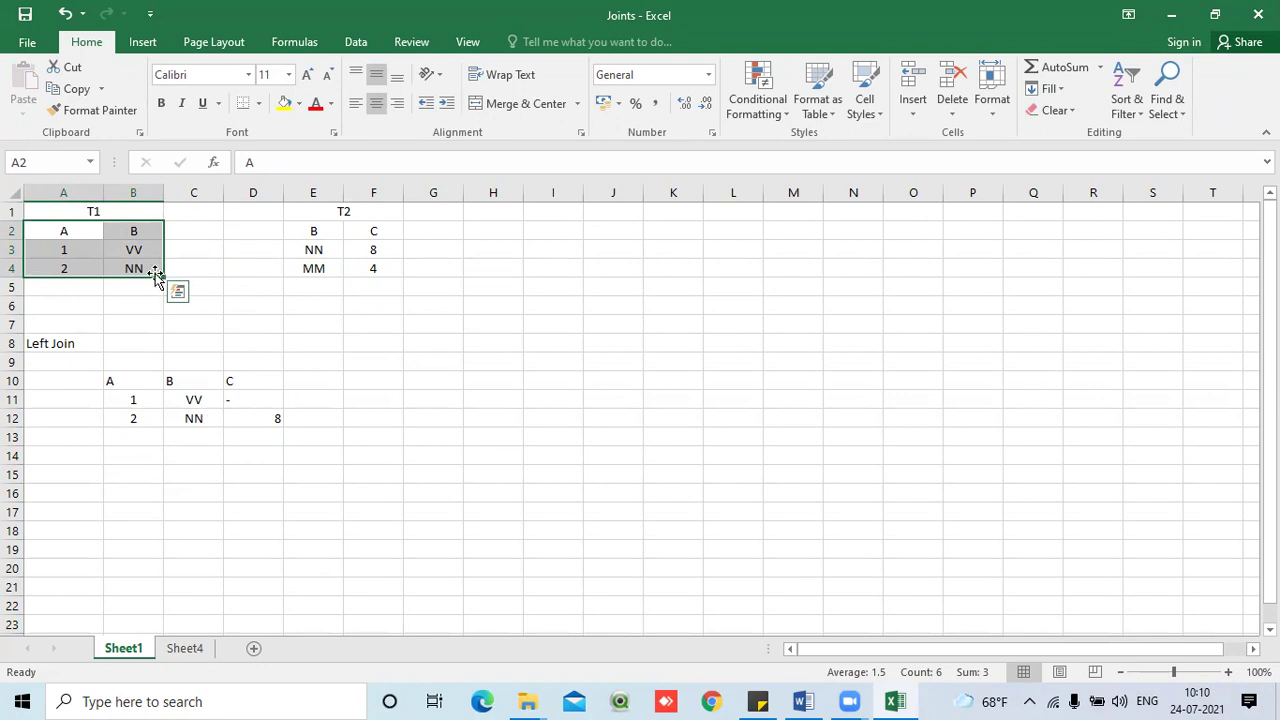
{"action": "left_click", "coordinate": [310, 252]}
{"action": "left_click", "coordinate": [367, 249]}
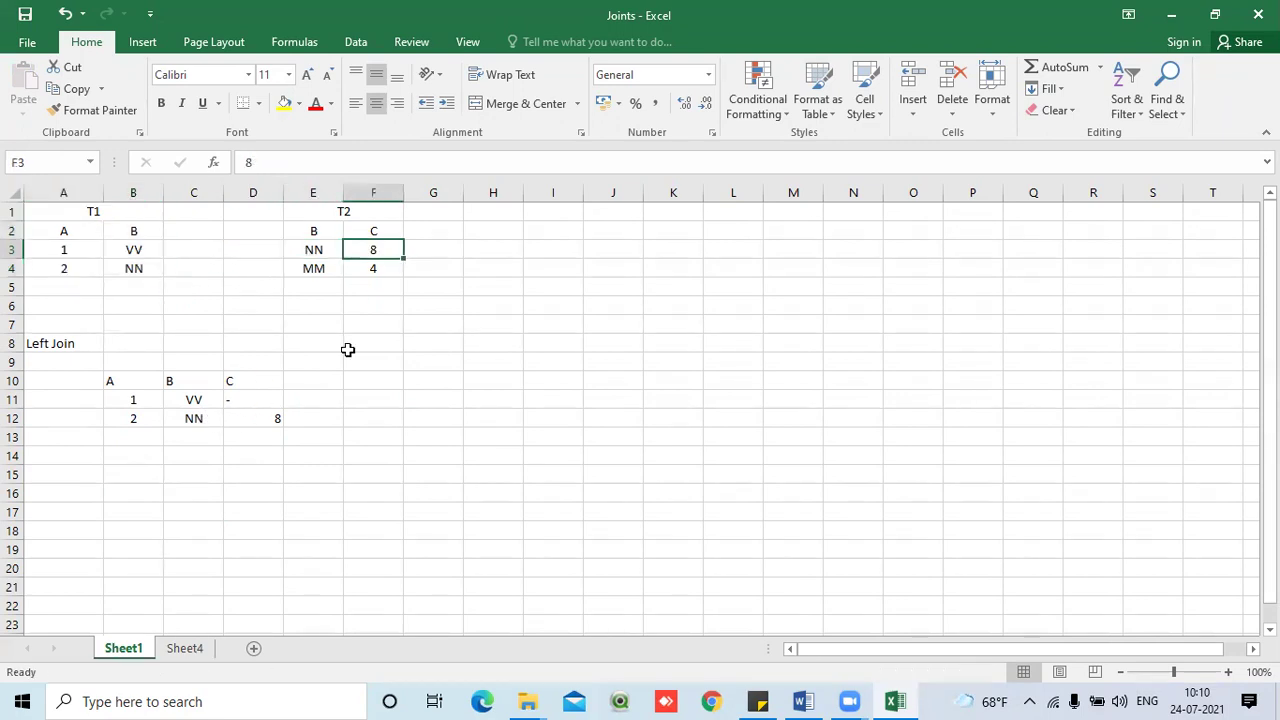
{"action": "left_click", "coordinate": [268, 418]}
{"action": "left_click", "coordinate": [257, 399]}
{"action": "left_click", "coordinate": [257, 420]}
{"action": "left_click", "coordinate": [256, 401]}
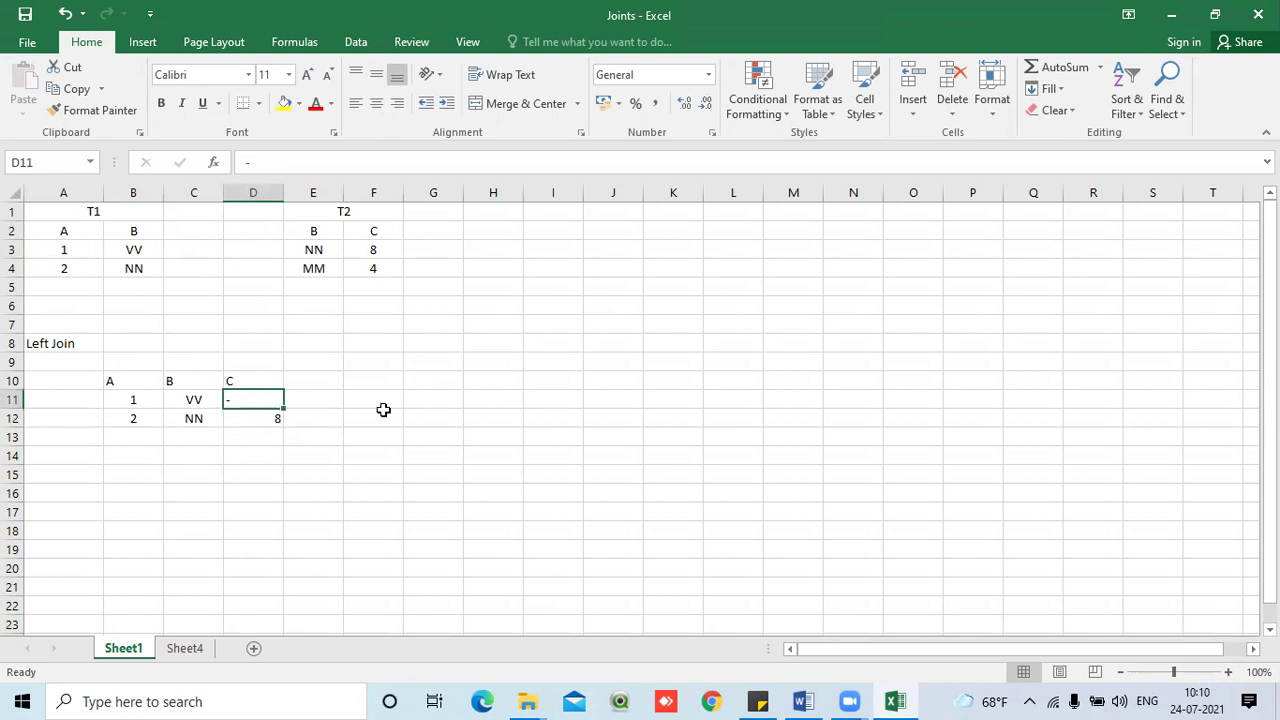
- Enter the label Right Join in cell G8, on the same row as the Left Join label
{"action": "left_click", "coordinate": [429, 346]}
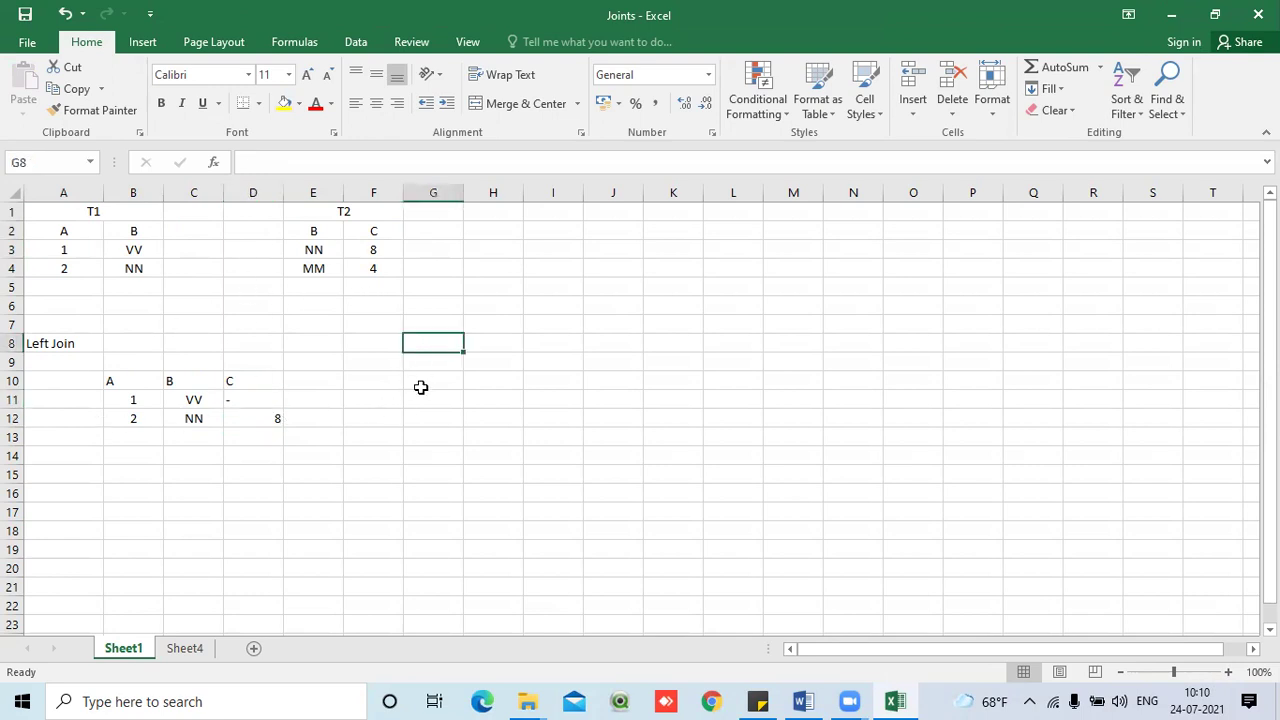
{"action": "type", "text": "Right Join"}
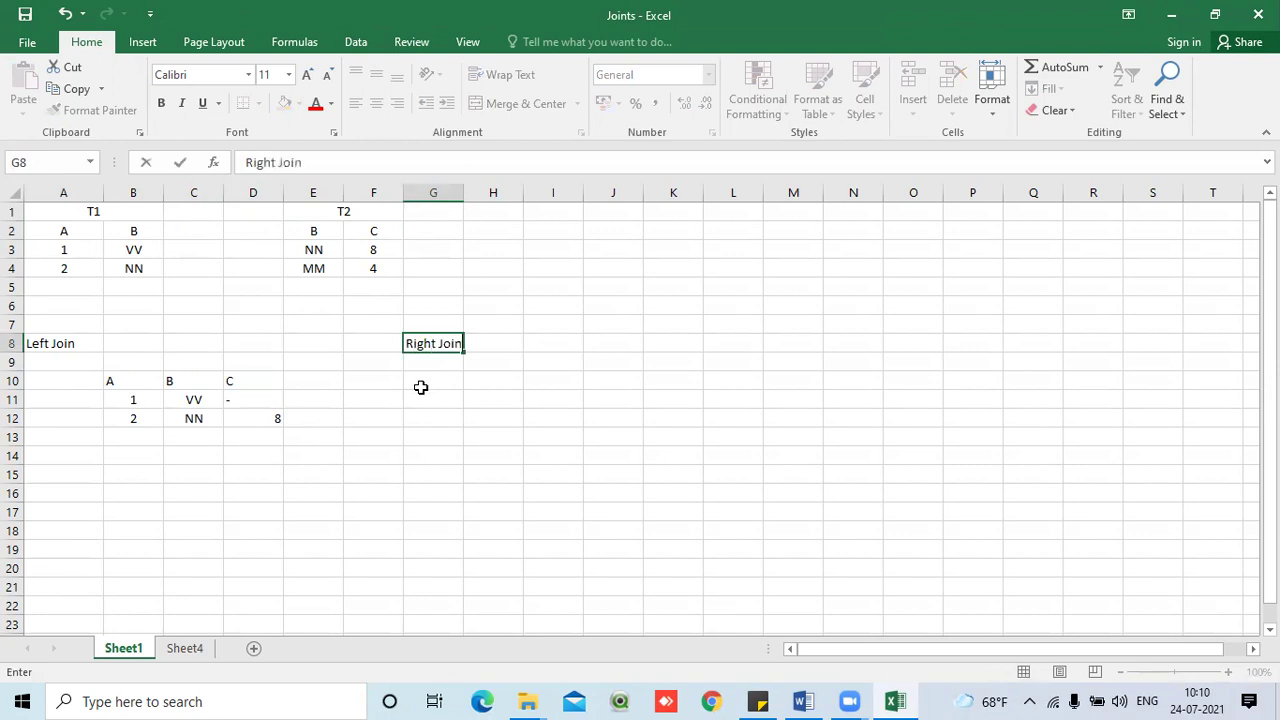
{"action": "key", "text": "Return"}
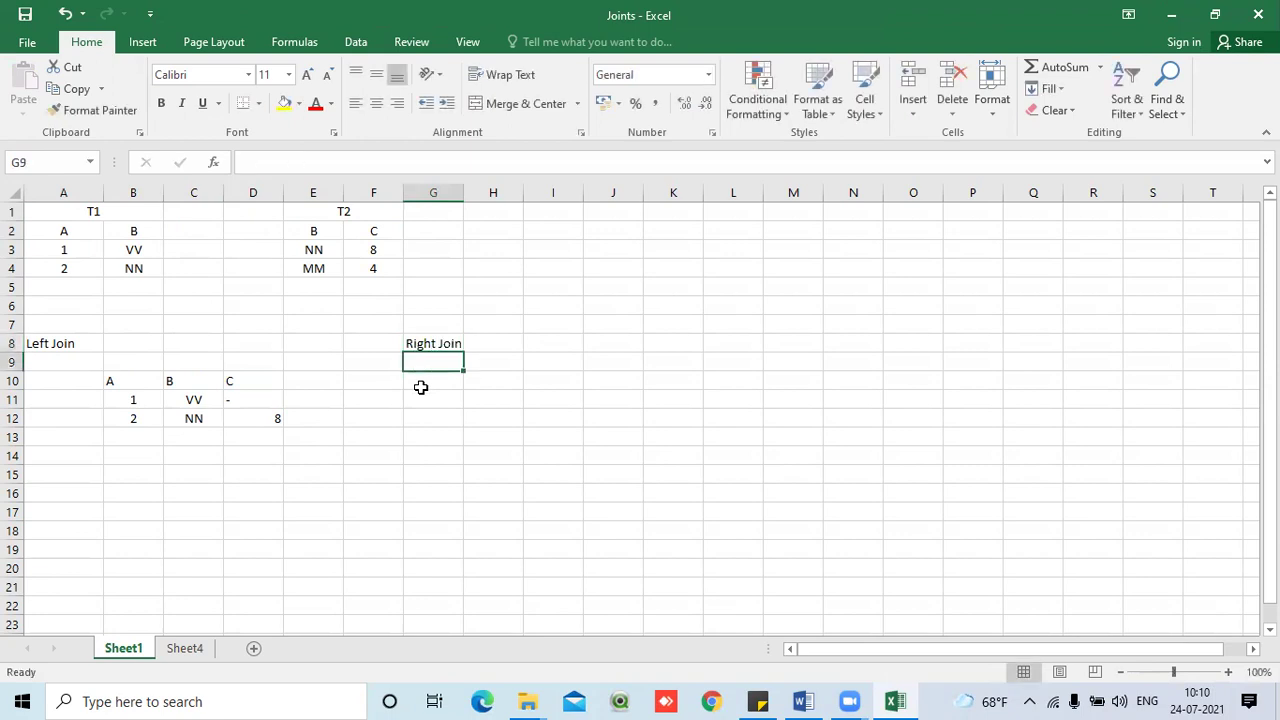
- Copy the Left Join headings A, B and C from B10:D10 into G10:I10 beneath the Right Join label
{"action": "left_click_drag", "start_coordinate": [111, 381], "coordinate": [234, 383]}
{"action": "key", "text": "ctrl+c"}
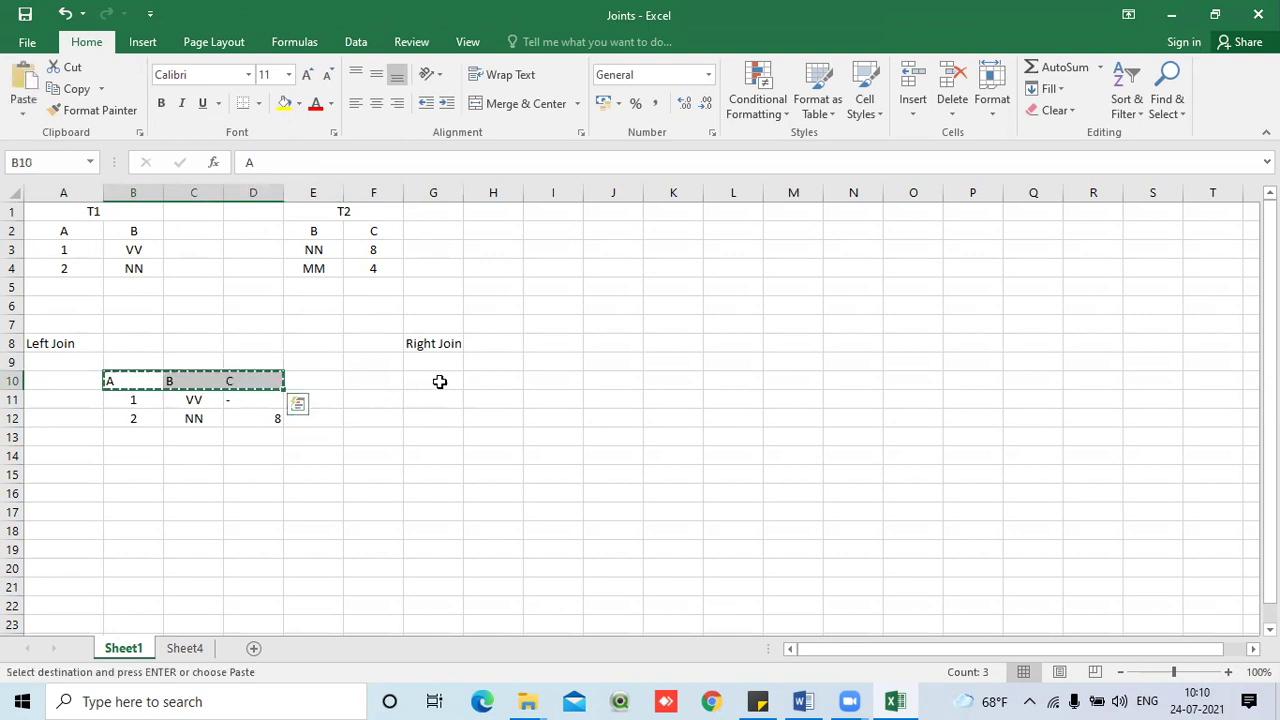
{"action": "left_click", "coordinate": [440, 378]}
{"action": "key", "text": "ctrl+v"}
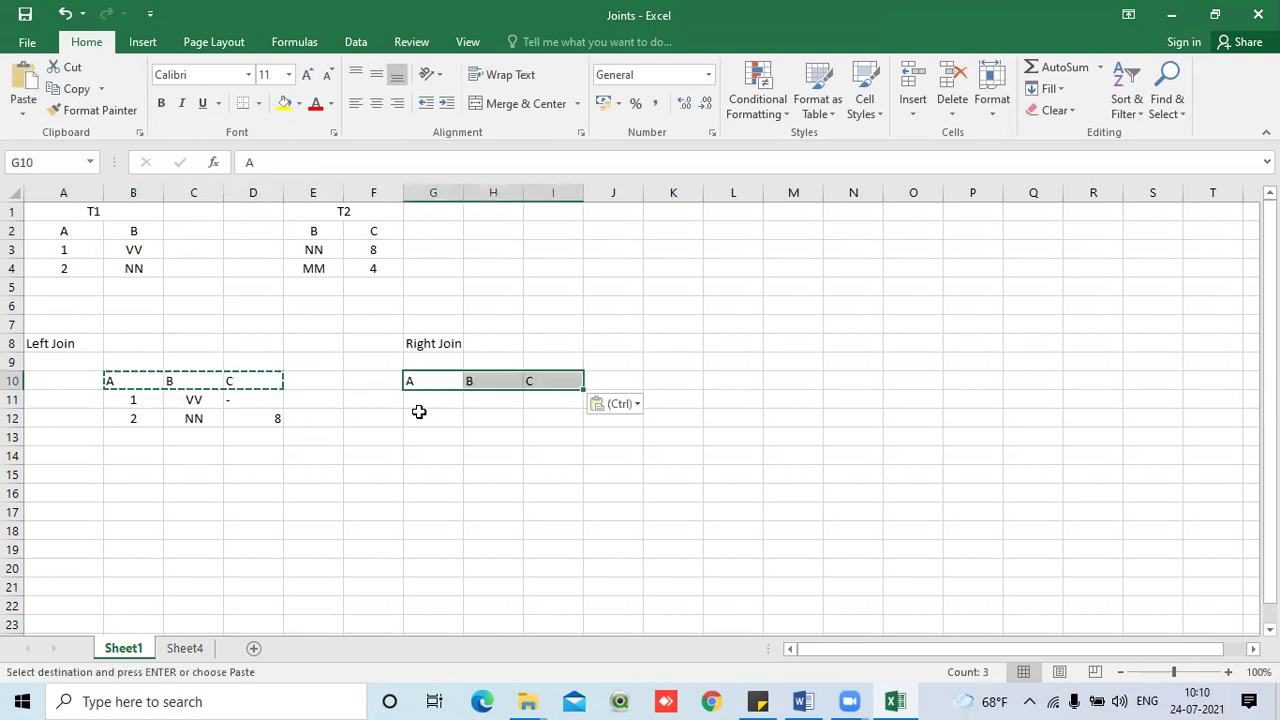
{"action": "key", "text": "Escape"}
{"action": "left_click", "coordinate": [491, 409]}
{"action": "left_click", "coordinate": [414, 397]}
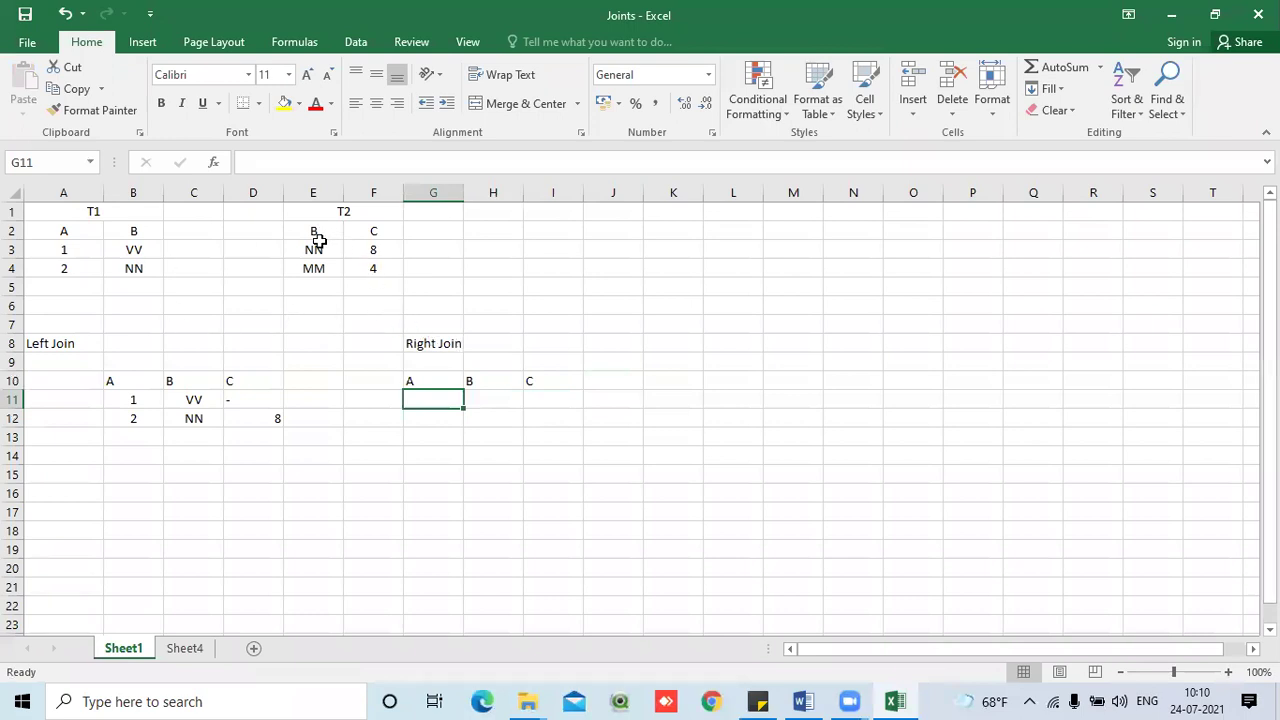
- Copy T2's B and C values from E3:F4 into H11:I12 beneath the Right Join headings
{"action": "left_click_drag", "start_coordinate": [317, 251], "coordinate": [355, 269]}
{"action": "key", "text": "ctrl+c"}
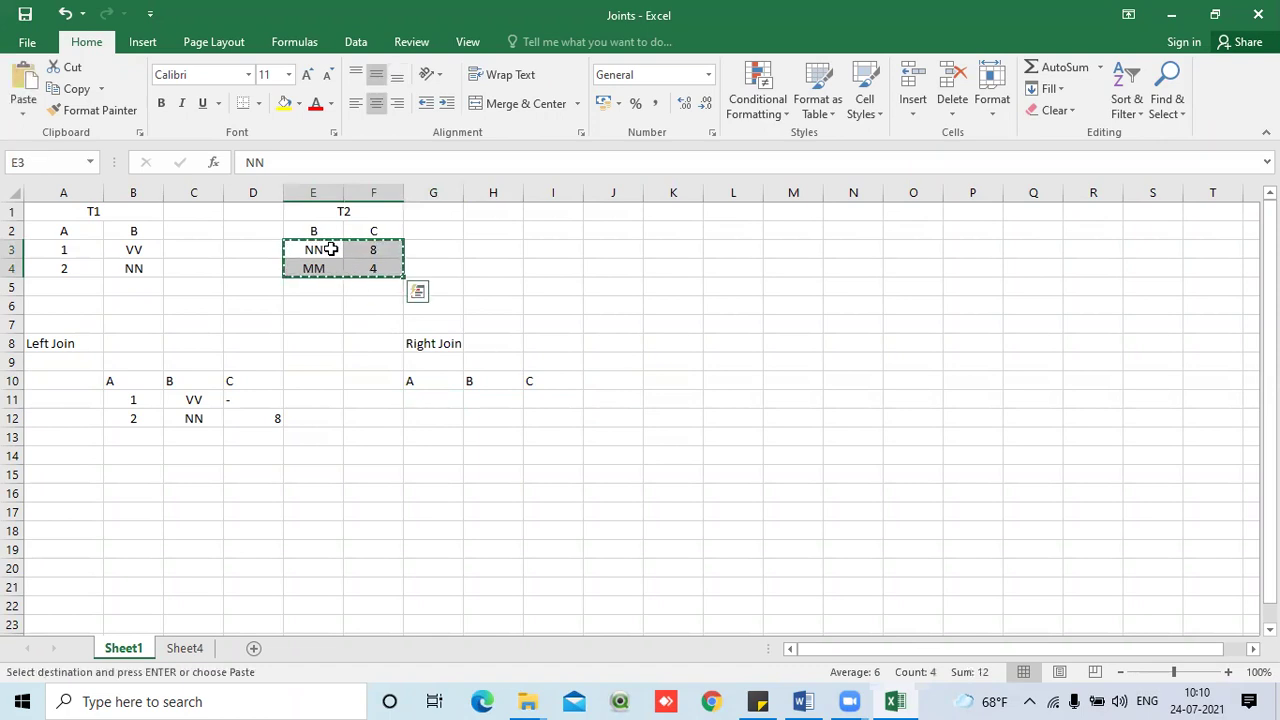
{"action": "left_click", "coordinate": [486, 400]}
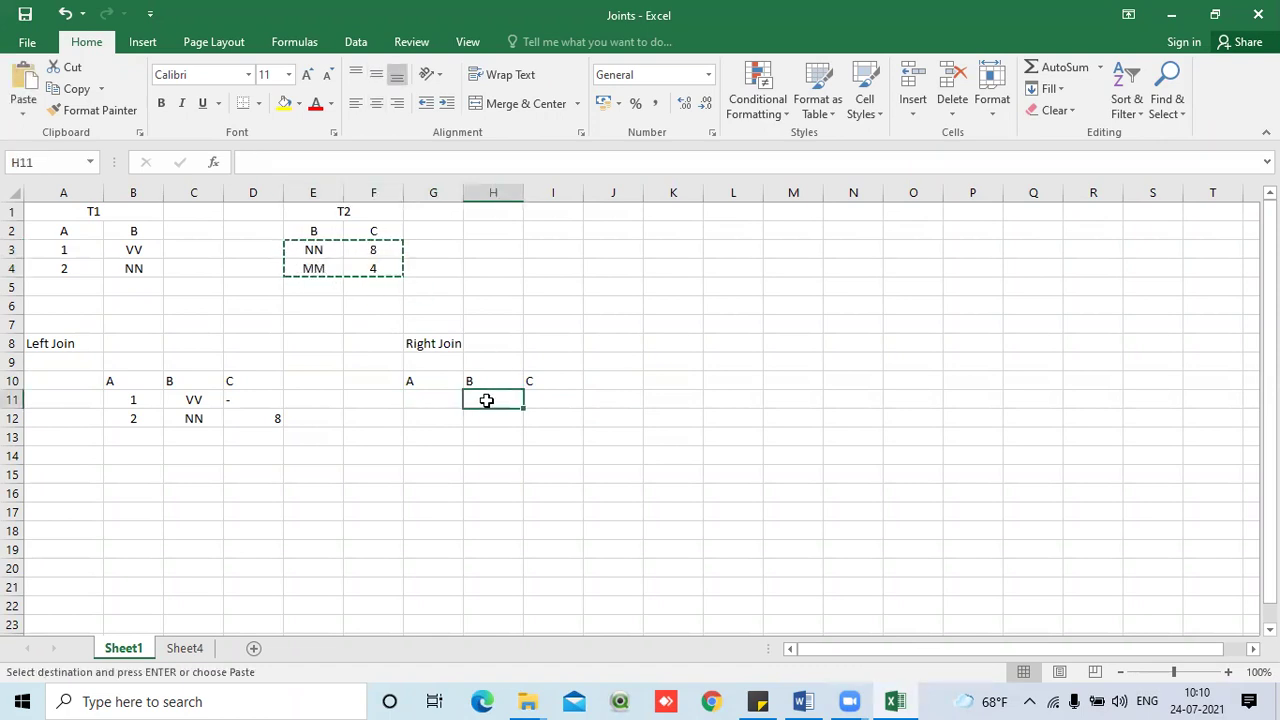
{"action": "key", "text": "ctrl+v"}
{"action": "left_click", "coordinate": [498, 420]}
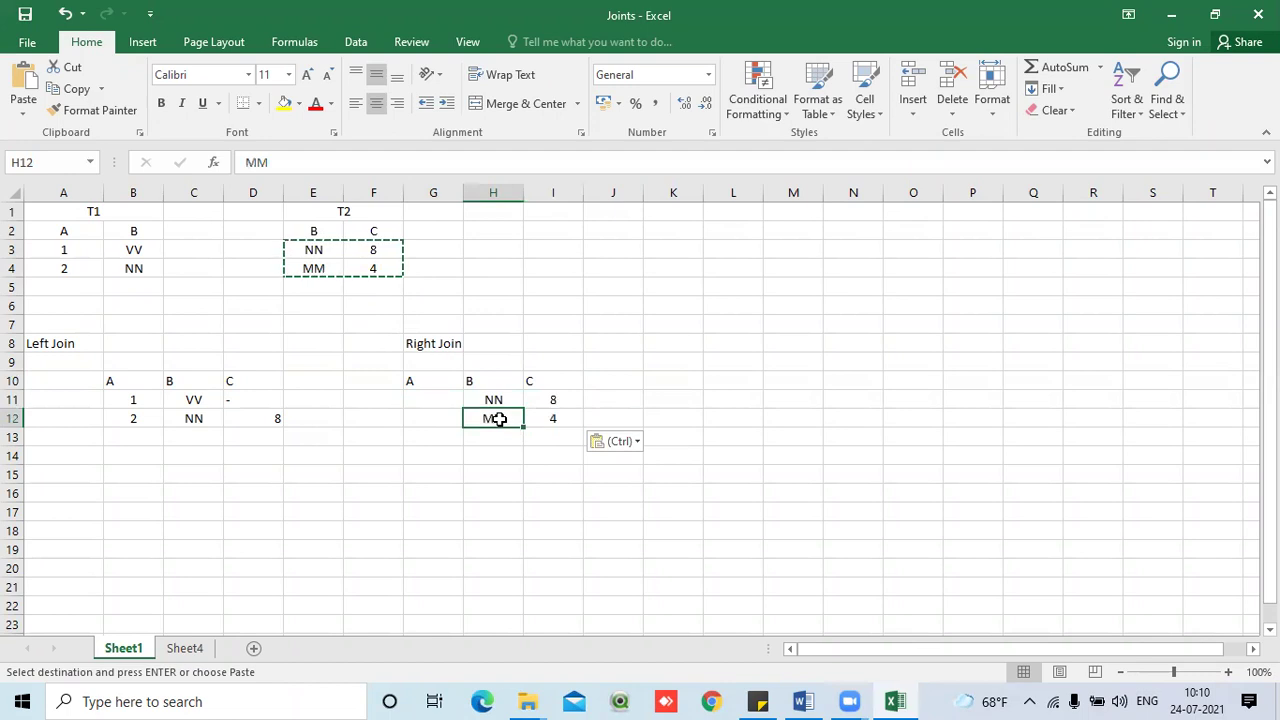
{"action": "key", "text": "Escape"}
{"action": "key", "text": "Down"}
{"action": "key", "text": "Down"}
{"action": "key", "text": "Down"}
- Match NN in the Right Join table with its T1 row and enter the A value 2 in G11
{"action": "left_click", "coordinate": [494, 421]}
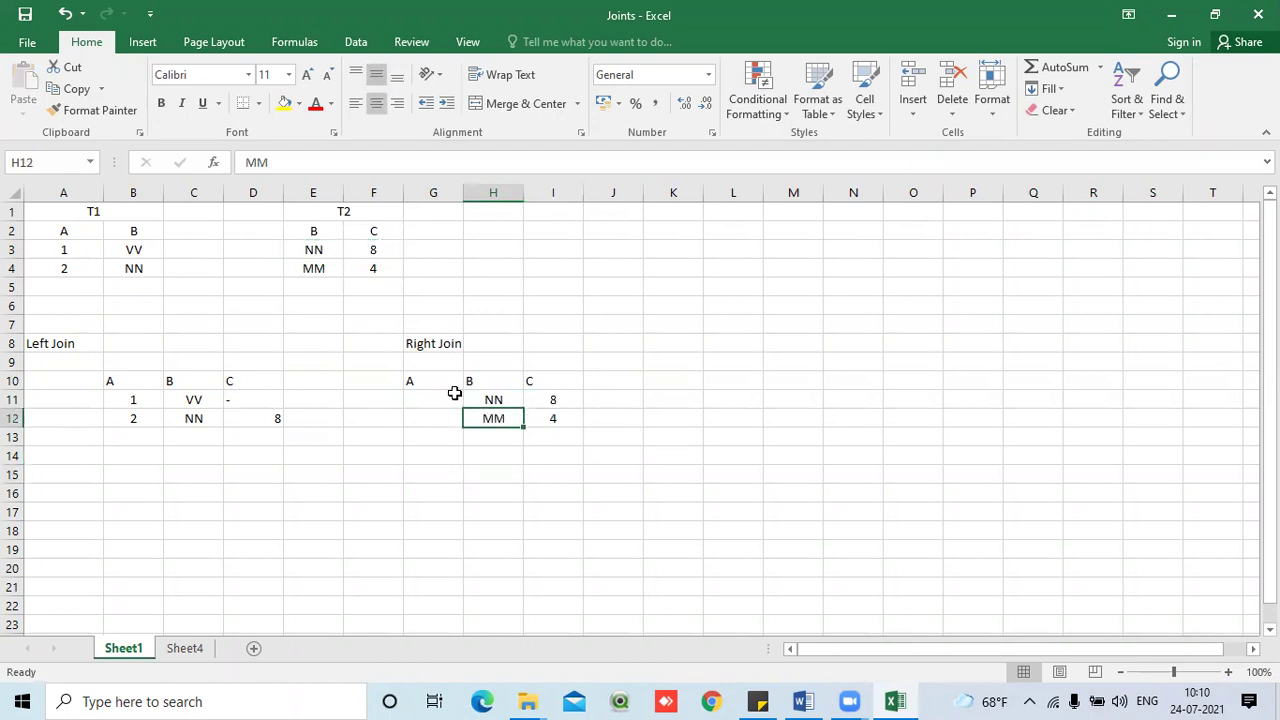
{"action": "left_click", "coordinate": [493, 402]}
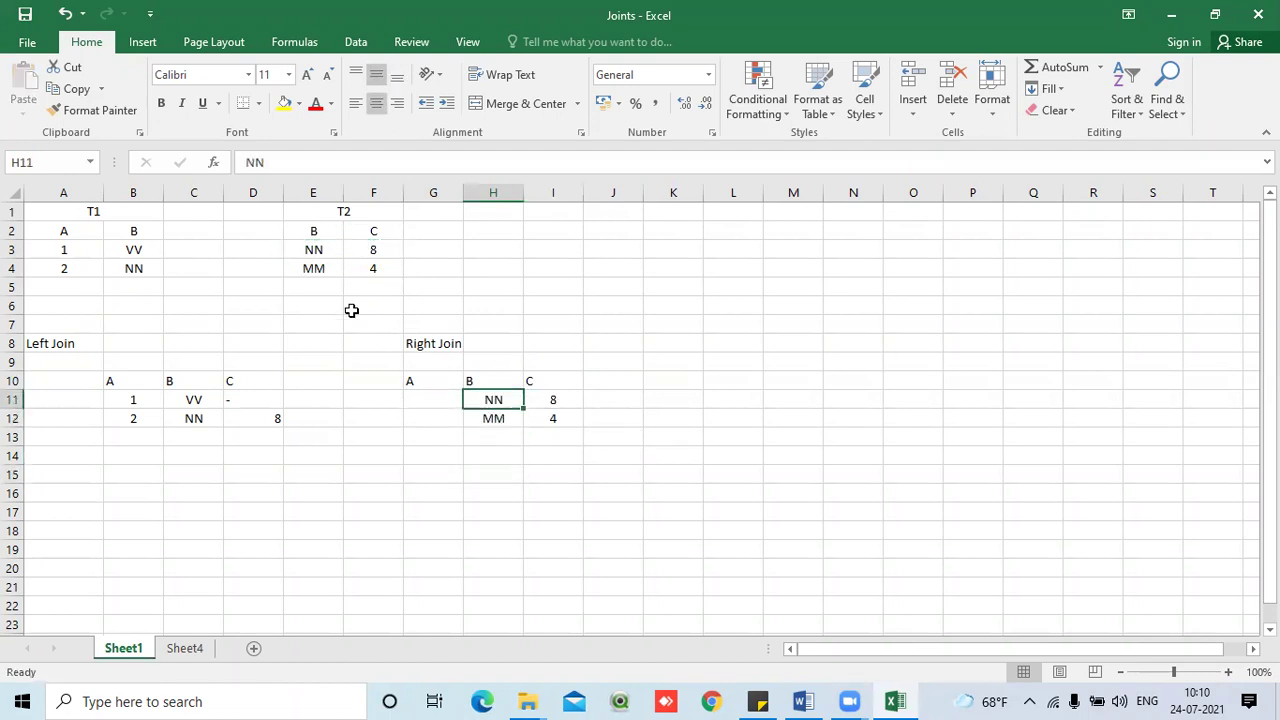
{"action": "left_click", "coordinate": [328, 245]}
{"action": "left_click", "coordinate": [150, 266]}
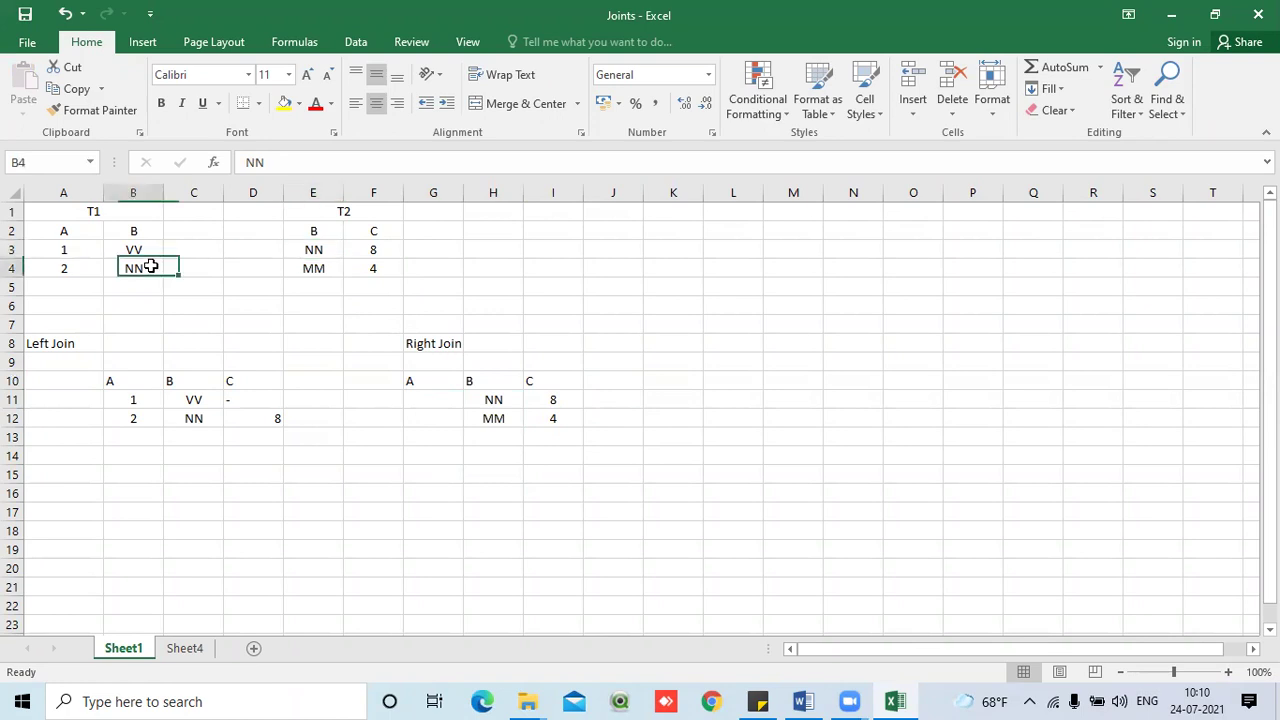
{"action": "left_click", "coordinate": [66, 272]}
{"action": "left_click", "coordinate": [443, 397]}
{"action": "type", "text": "2"}
{"action": "key", "text": "Return"}
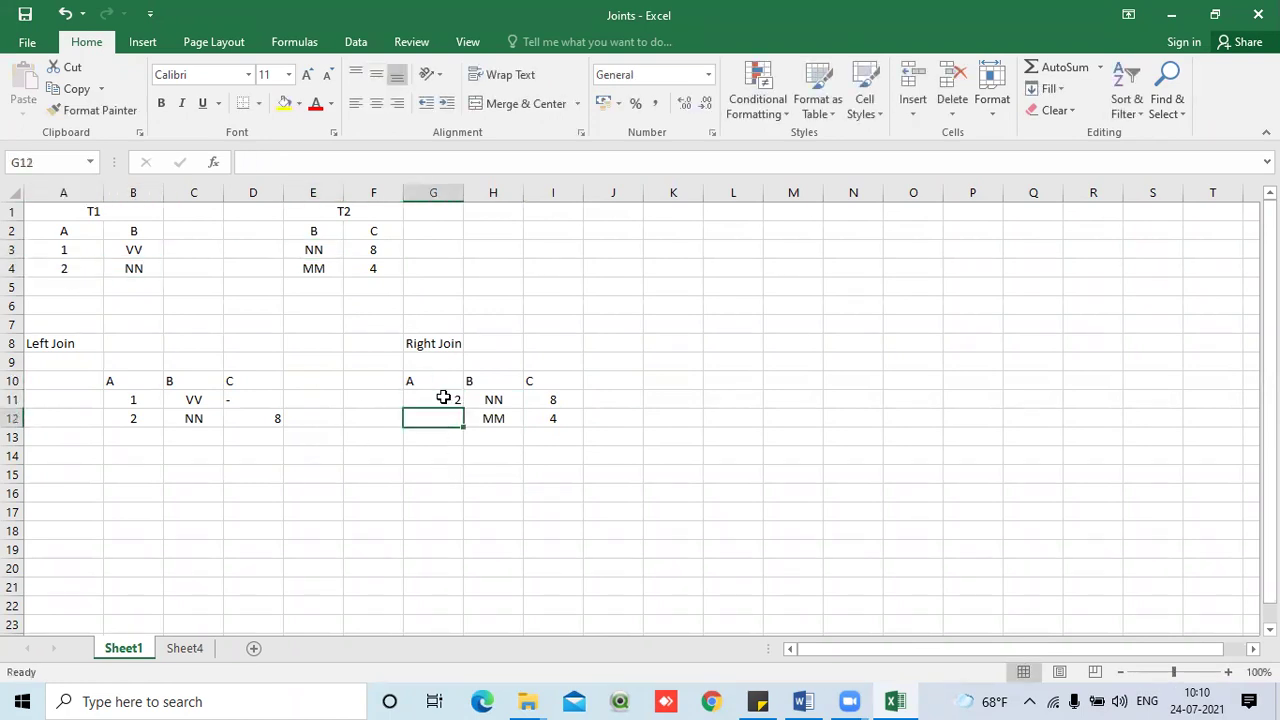
- Check MM from T2 against T1's B values and enter a dash in G12 as its A value
{"action": "left_click", "coordinate": [505, 430]}
{"action": "left_click", "coordinate": [330, 276]}
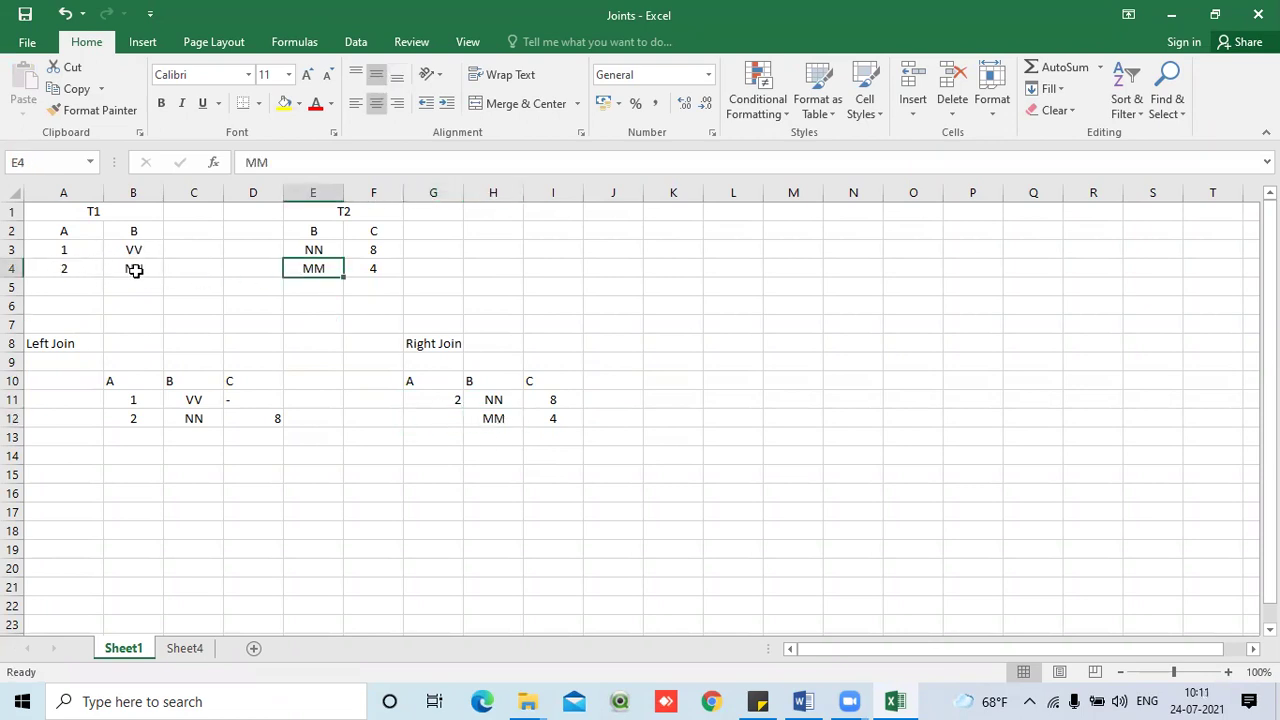
{"action": "left_click", "coordinate": [424, 426]}
{"action": "type", "text": "-"}
{"action": "key", "text": "Return"}
{"action": "left_click", "coordinate": [597, 516]}
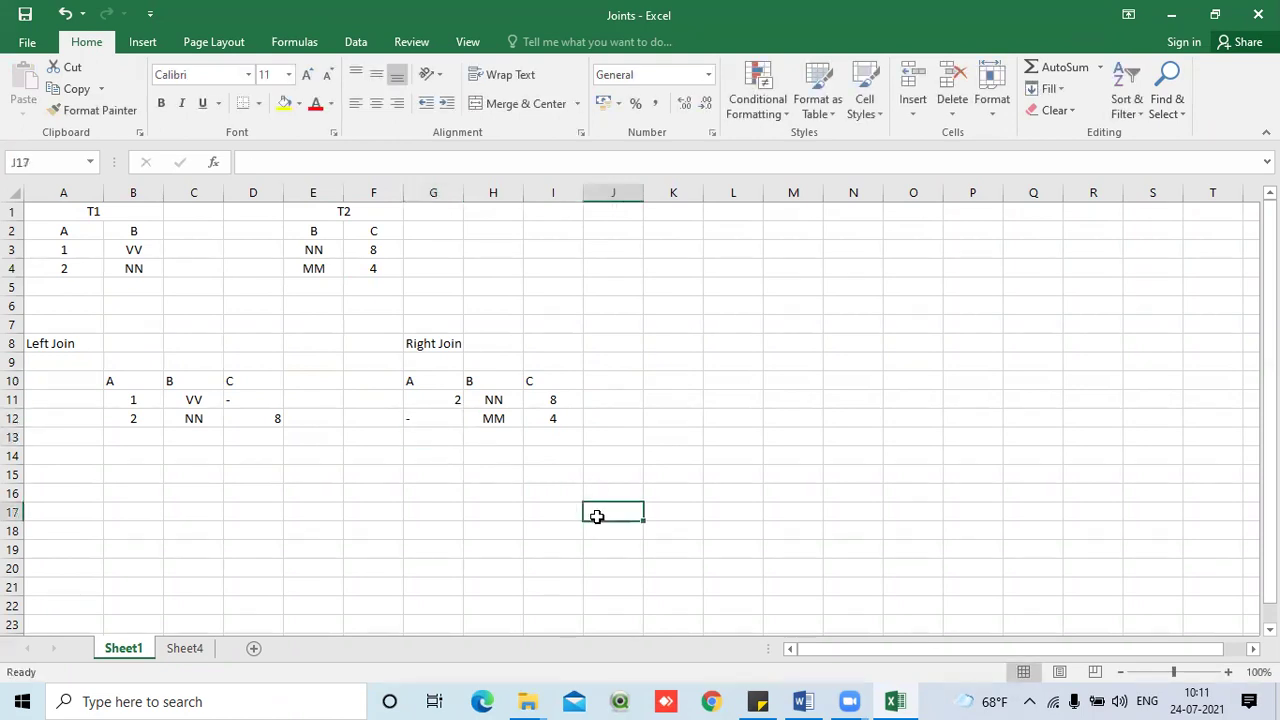
- Review the Right Join rows against T2's values and their matching or missing B values in T1, and compare with the Left Join result
{"action": "left_click_drag", "start_coordinate": [320, 249], "coordinate": [371, 264]}
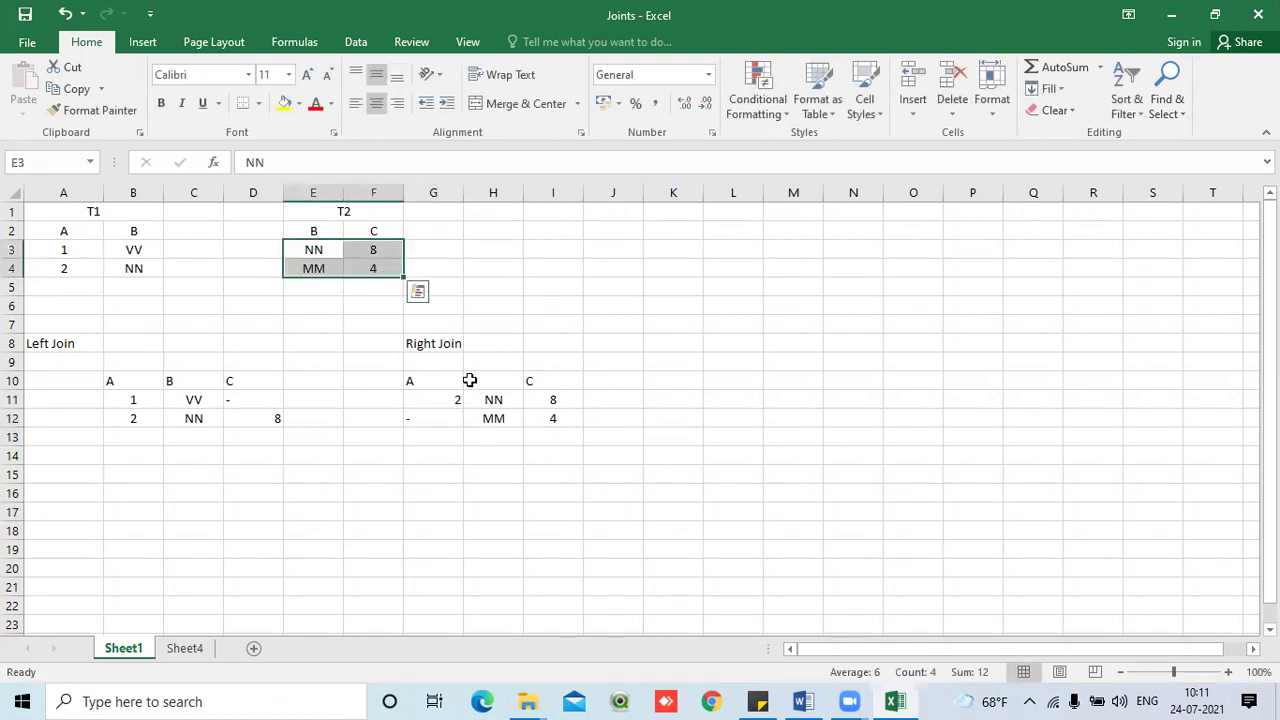
{"action": "left_click_drag", "start_coordinate": [491, 403], "coordinate": [553, 418]}
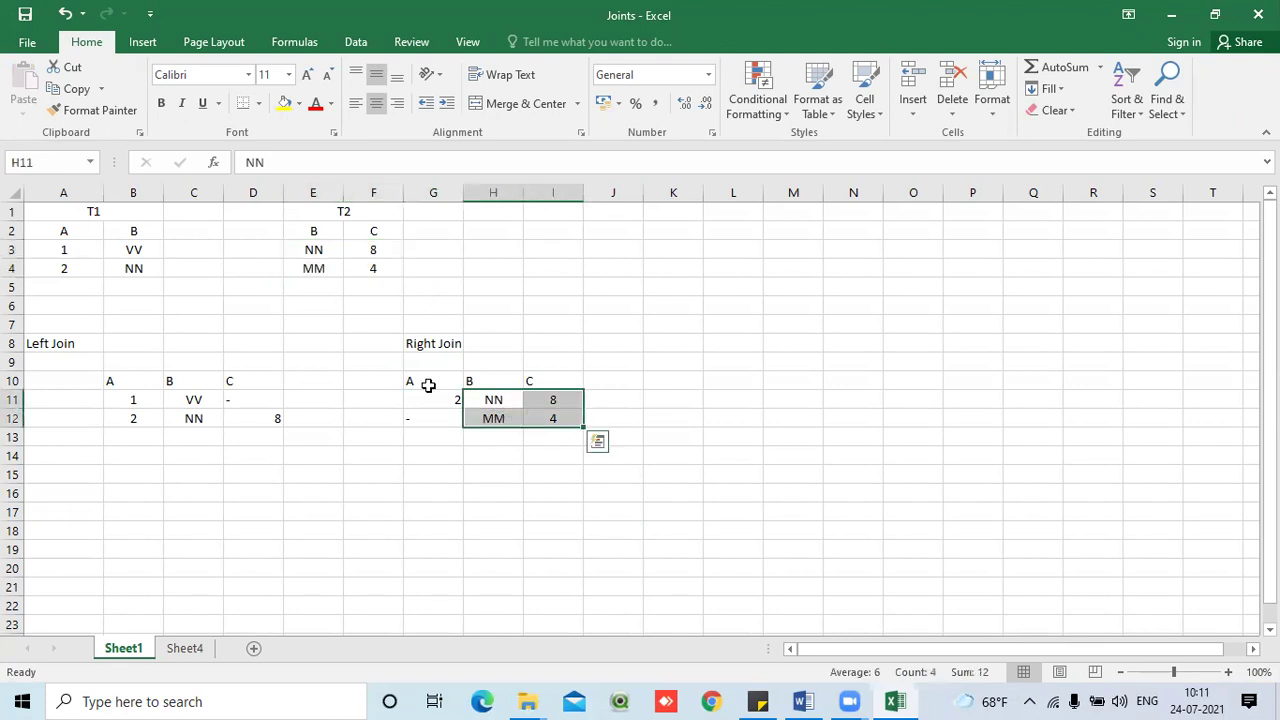
{"action": "left_click", "coordinate": [327, 250]}
{"action": "left_click", "coordinate": [116, 267]}
{"action": "left_click", "coordinate": [75, 267]}
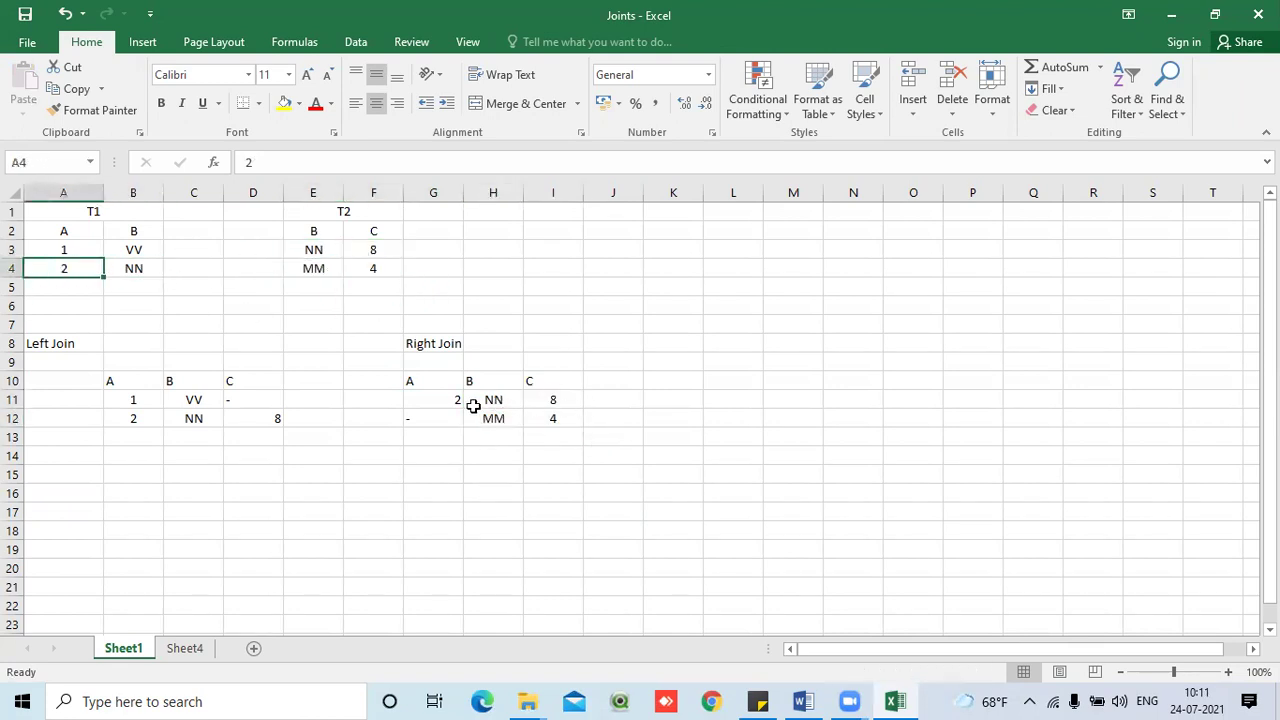
{"action": "left_click", "coordinate": [437, 400]}
{"action": "left_click", "coordinate": [496, 404]}
{"action": "left_click_drag", "start_coordinate": [441, 416], "coordinate": [491, 426]}
{"action": "left_click", "coordinate": [441, 418]}
{"action": "left_click", "coordinate": [449, 400]}
{"action": "left_click", "coordinate": [449, 420]}
{"action": "left_click", "coordinate": [137, 270]}
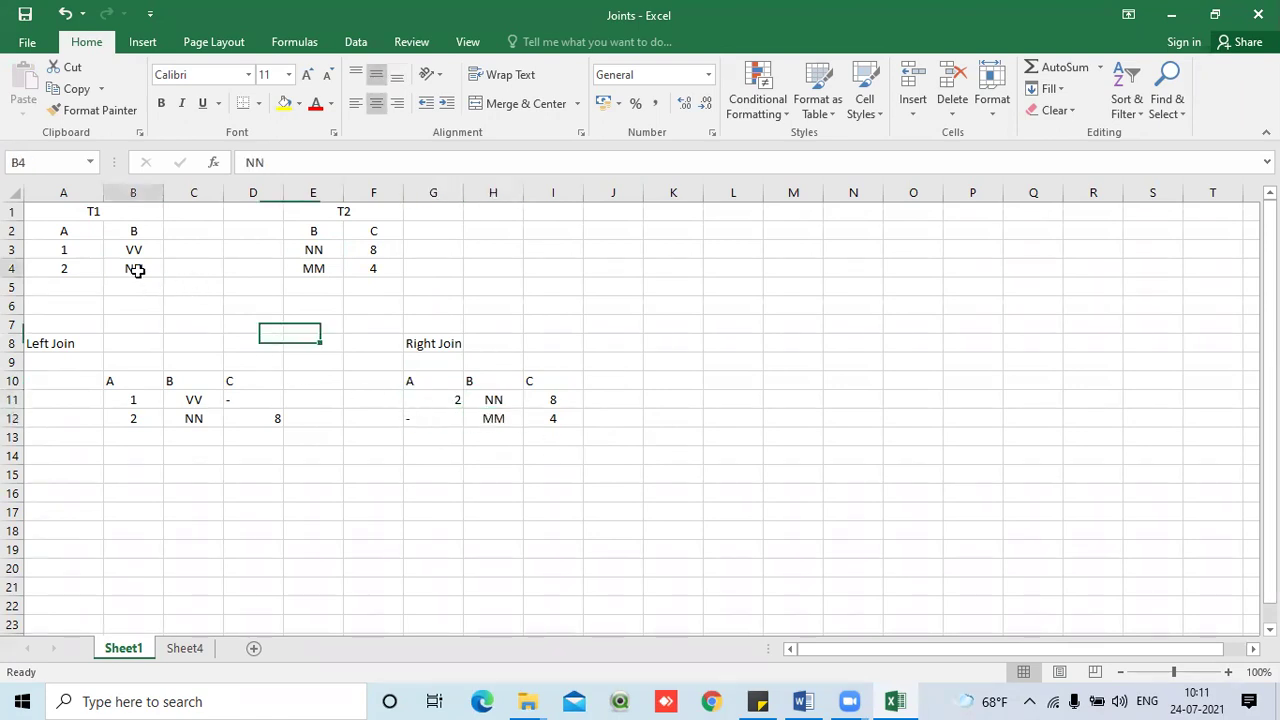
{"action": "left_click", "coordinate": [134, 250]}
{"action": "left_click", "coordinate": [436, 414]}
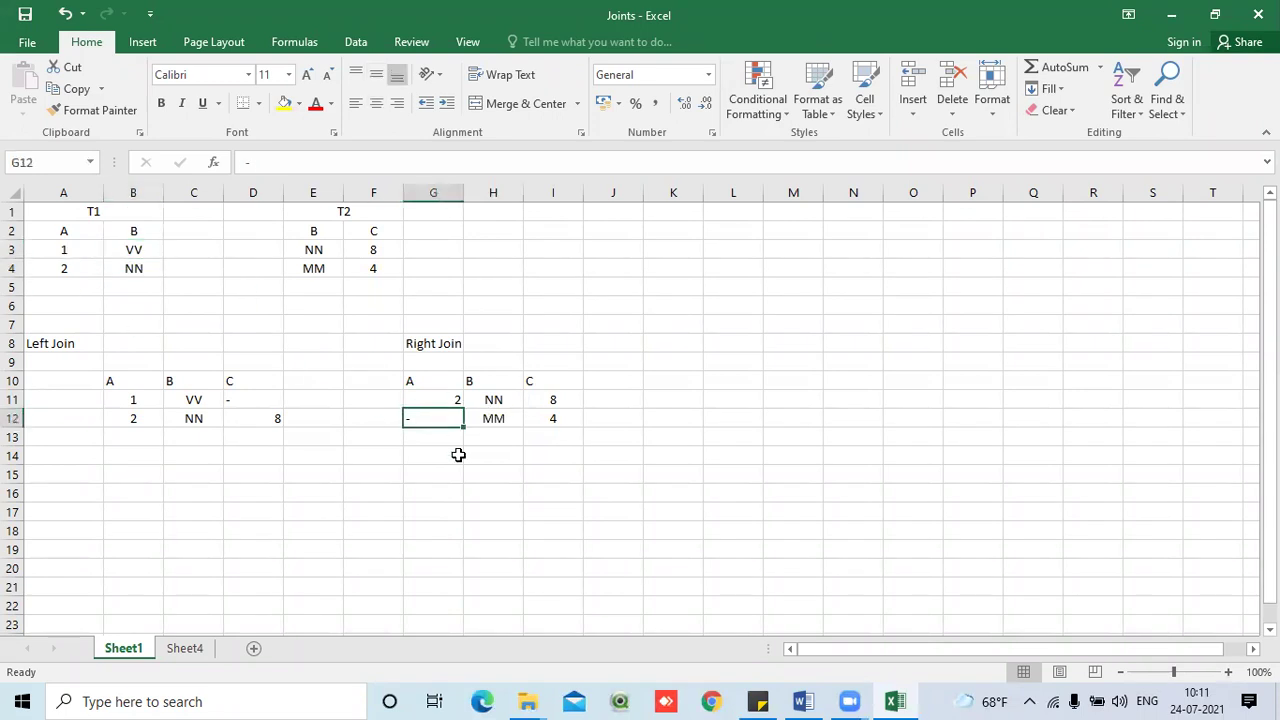
{"action": "left_click", "coordinate": [240, 415]}
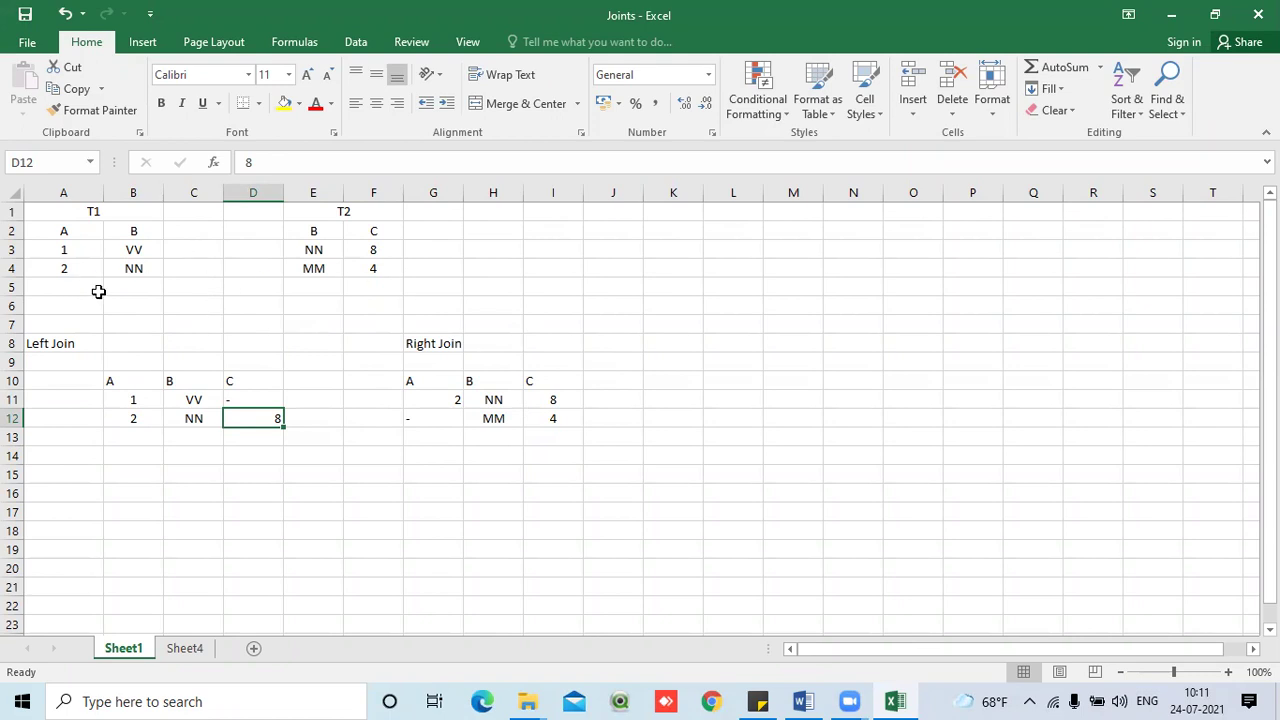
{"action": "left_click", "coordinate": [559, 345]}
{"action": "left_click", "coordinate": [306, 491]}
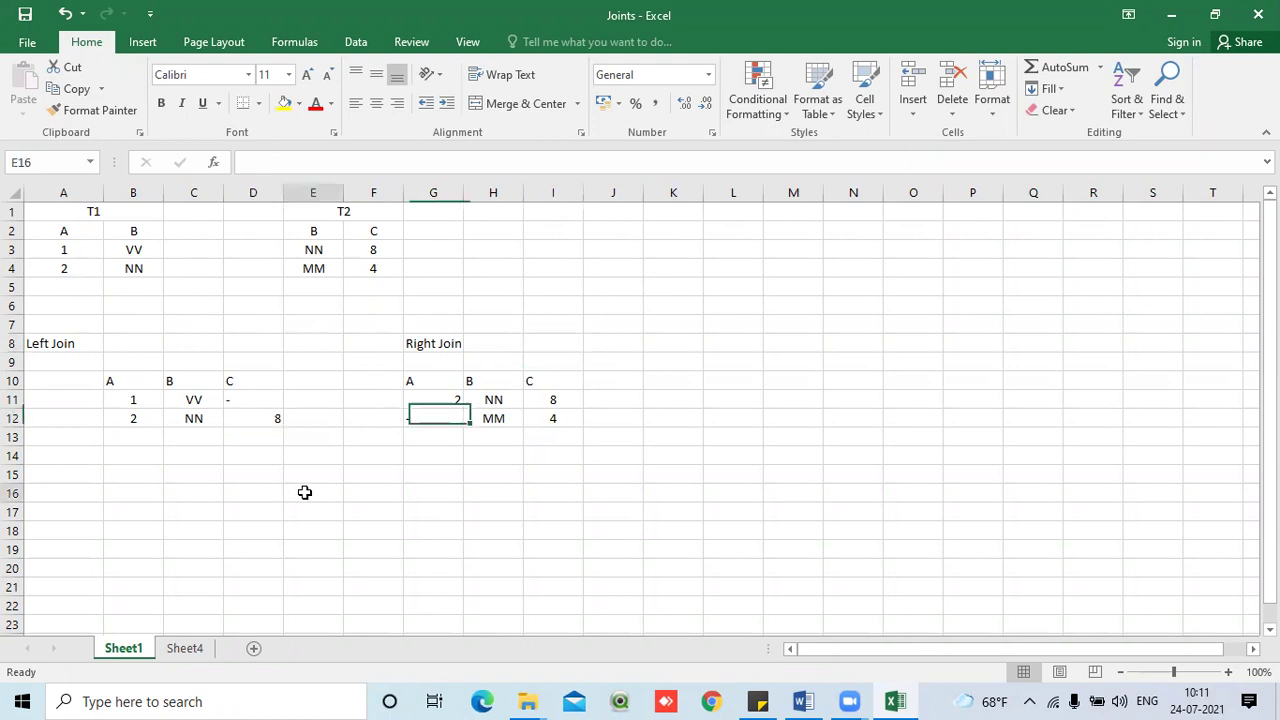
- Enter the label Inner Join in A15 below the Left Join table
{"action": "left_click", "coordinate": [76, 479]}
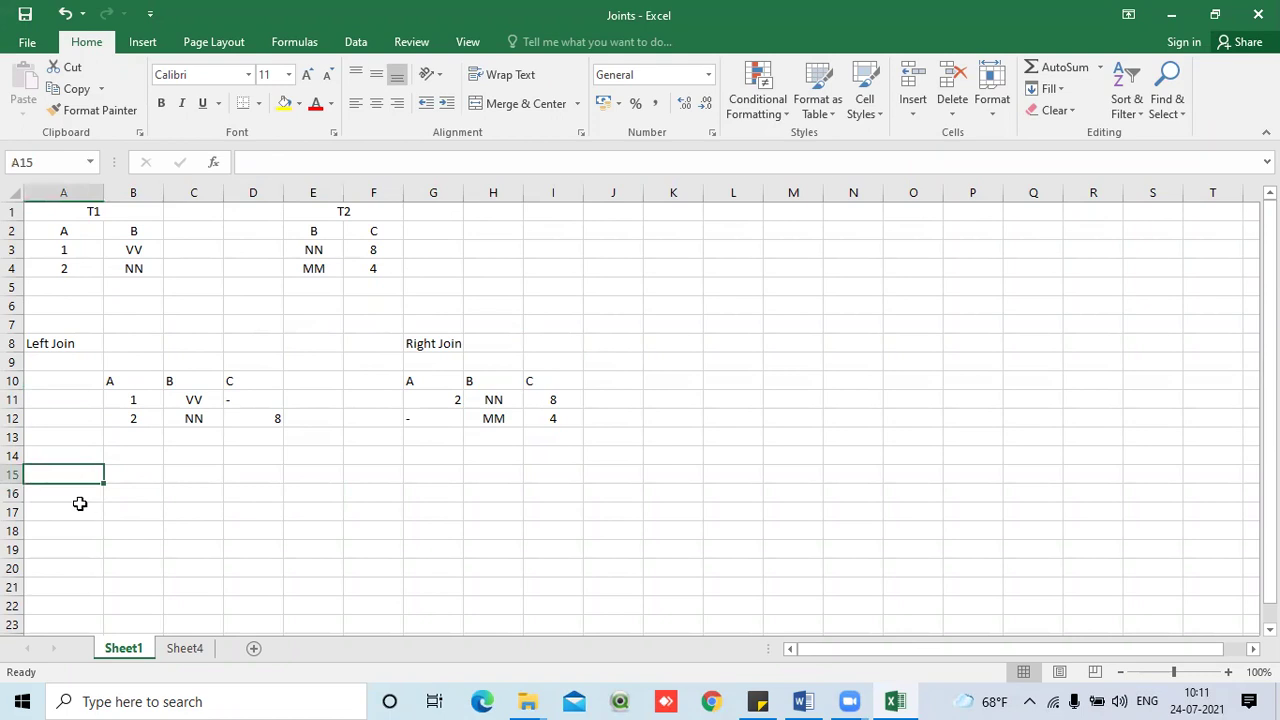
{"action": "type", "text": "Inner Join"}
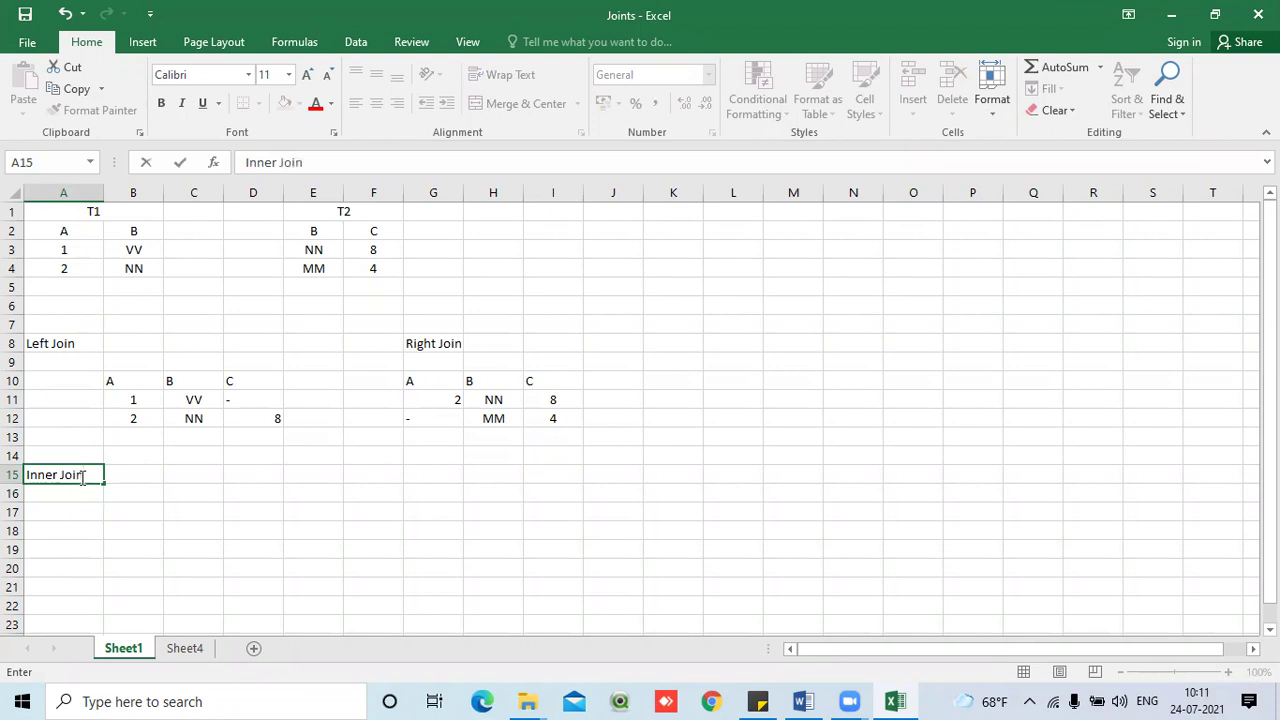
{"action": "key", "text": "Return"}
{"action": "left_click", "coordinate": [84, 507]}
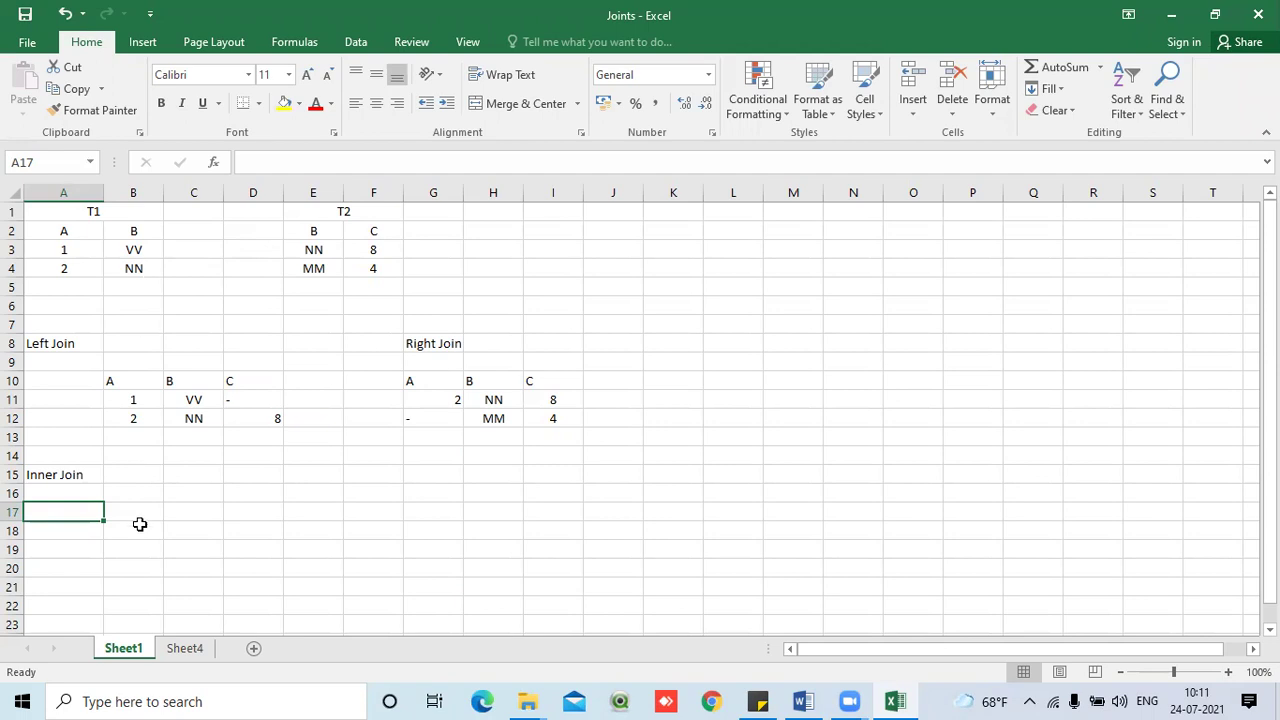
- Copy the Left Join headings A, B and C from B10:D10 into B16:D16 beneath the Inner Join label
{"action": "left_click_drag", "start_coordinate": [128, 381], "coordinate": [222, 380]}
{"action": "key", "text": "ctrl+c"}
{"action": "left_click", "coordinate": [130, 494]}
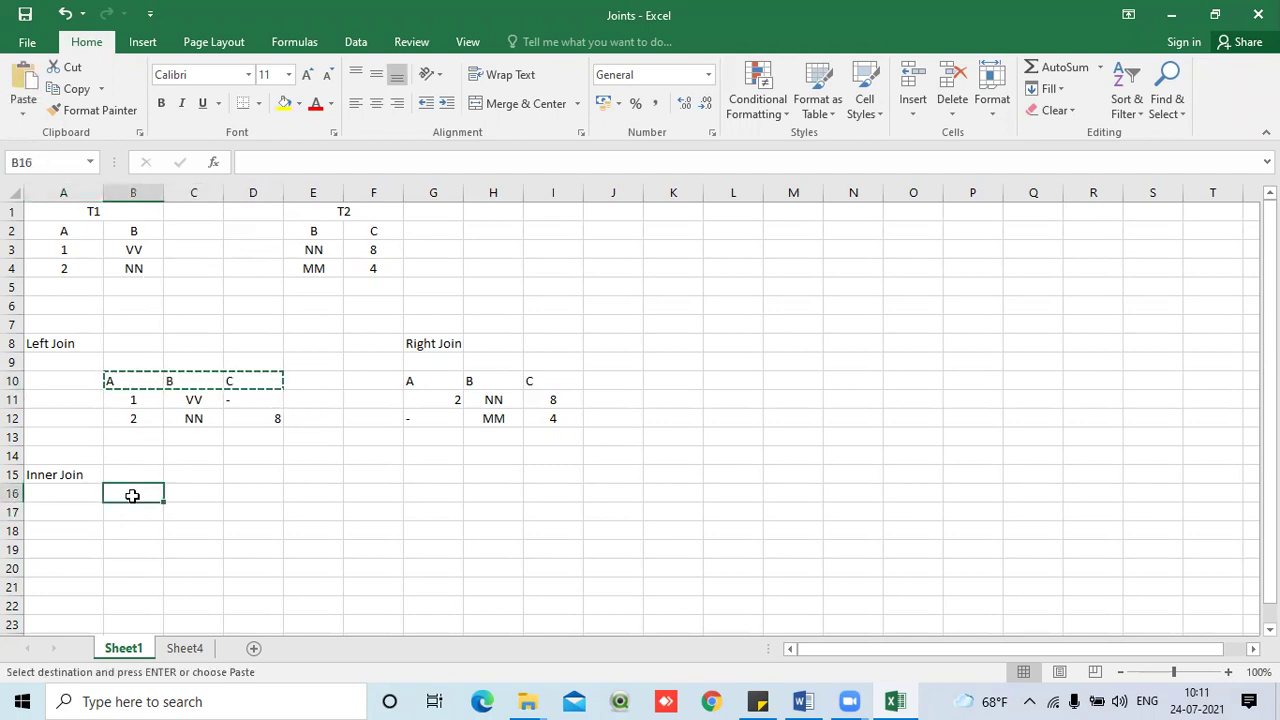
{"action": "key", "text": "ctrl+v"}
{"action": "key", "text": "Escape"}
{"action": "left_click", "coordinate": [193, 547]}
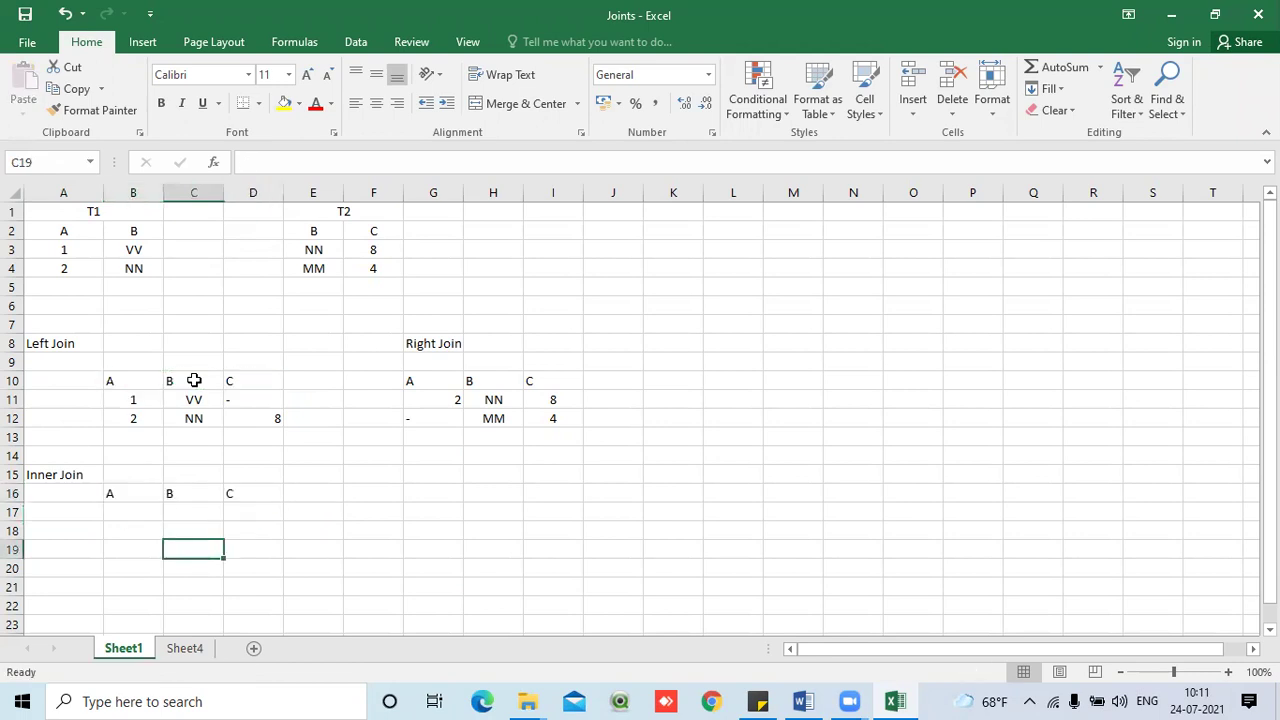
- Compare the B values of T1 and T2 and enter the common value NN in C17 of the Inner Join table
{"action": "left_click", "coordinate": [311, 249]}
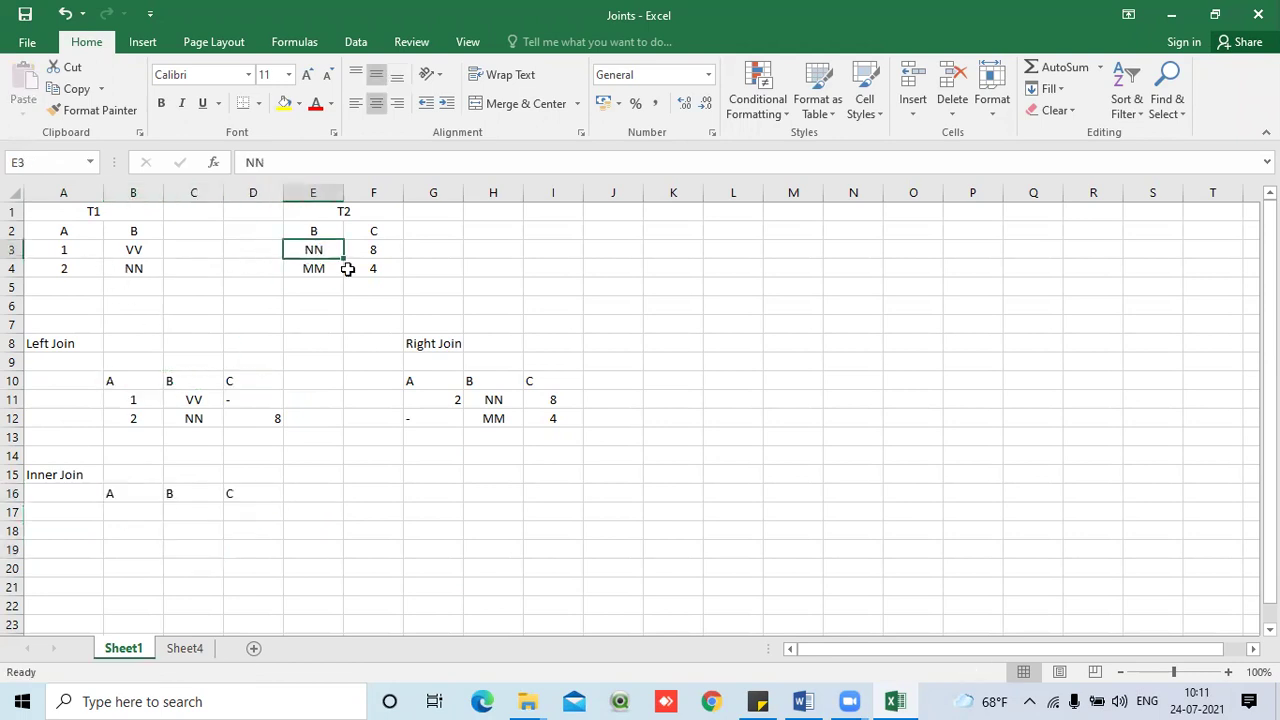
{"action": "left_click", "coordinate": [141, 272]}
{"action": "left_click", "coordinate": [310, 248]}
{"action": "left_click", "coordinate": [148, 268]}
{"action": "left_click", "coordinate": [193, 514]}
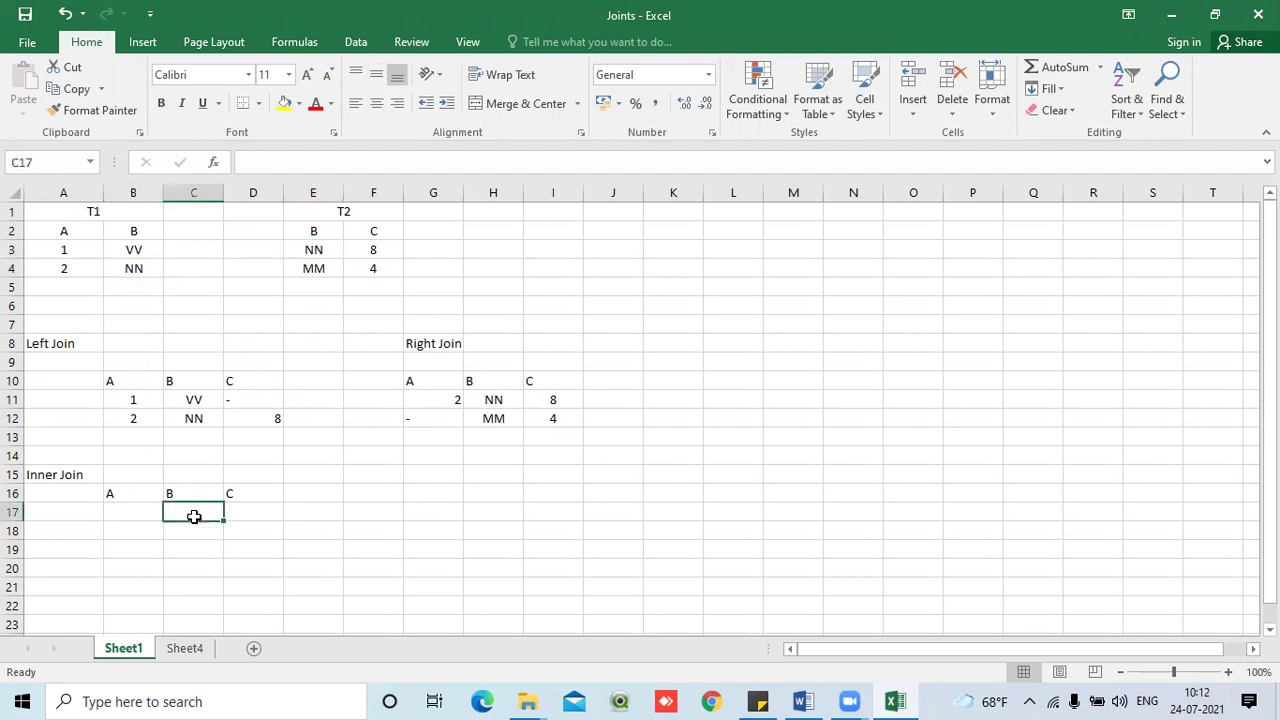
{"action": "type", "text": "NN"}
{"action": "key", "text": "Tab"}
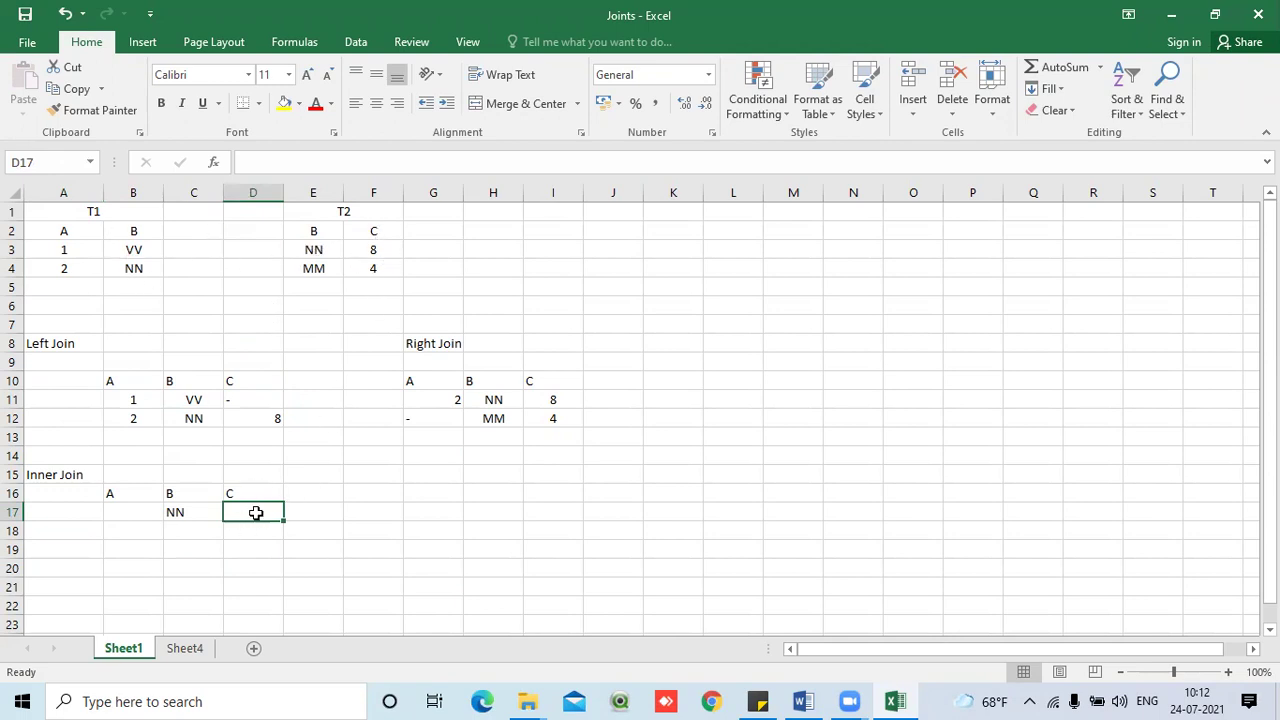
- Complete the Inner Join row for NN with C value 8 in D17 and A value 2 in B17
{"action": "type", "text": "8"}
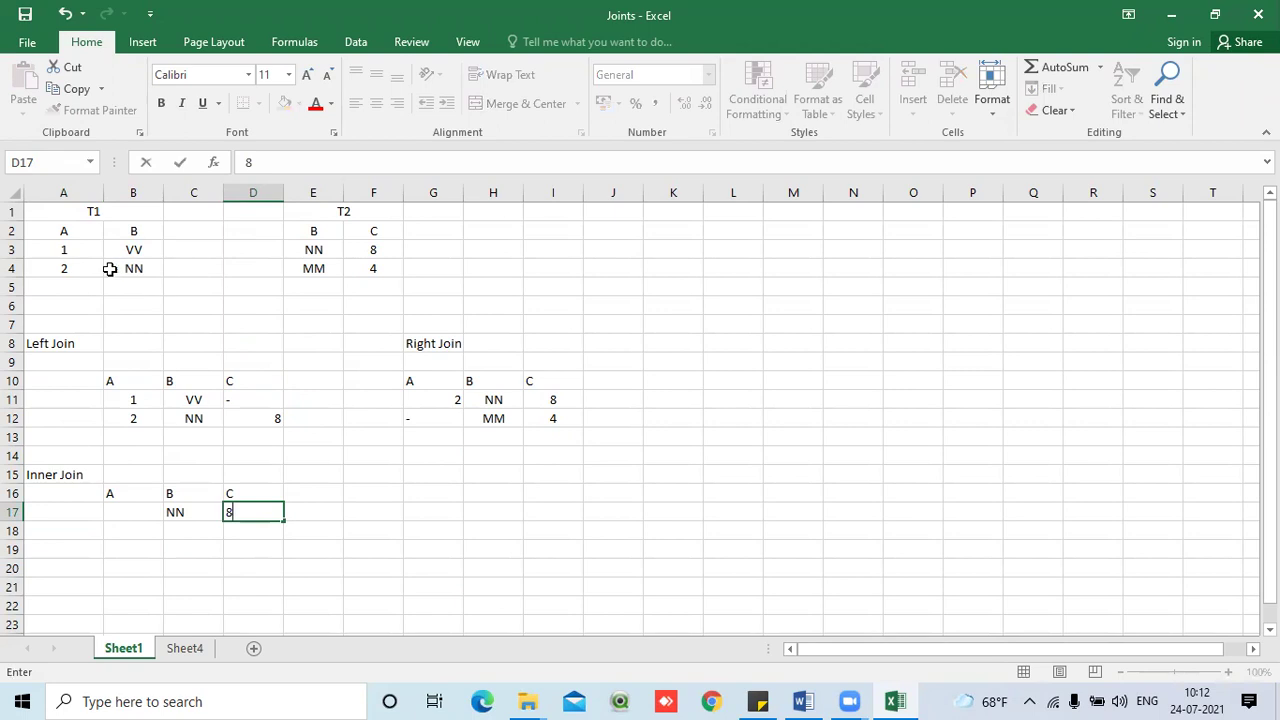
{"action": "left_click", "coordinate": [136, 514]}
{"action": "type", "text": "2"}
{"action": "key", "text": "Return"}
{"action": "left_click", "coordinate": [384, 534]}
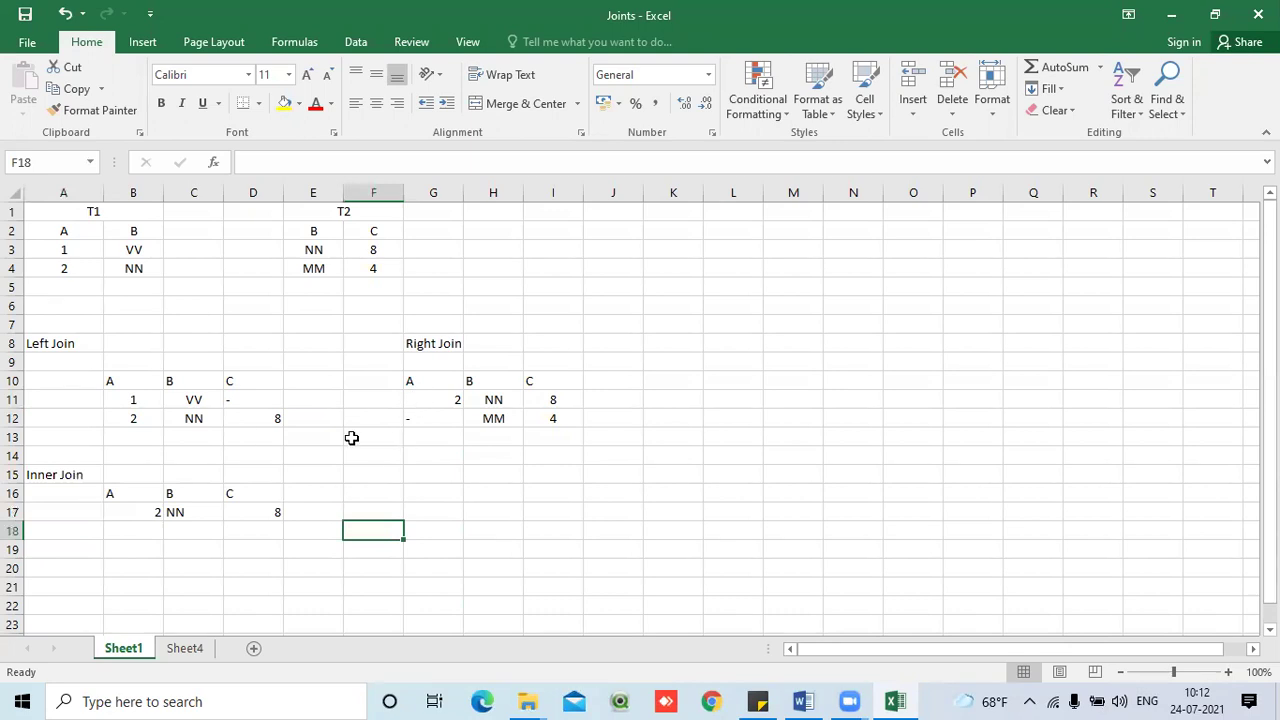
- Compare the Left Join, Right Join and Inner Join tables, and check the matching NN rows in T1 and T2
{"action": "left_click_drag", "start_coordinate": [143, 383], "coordinate": [256, 421]}
{"action": "left_click_drag", "start_coordinate": [411, 380], "coordinate": [553, 418]}
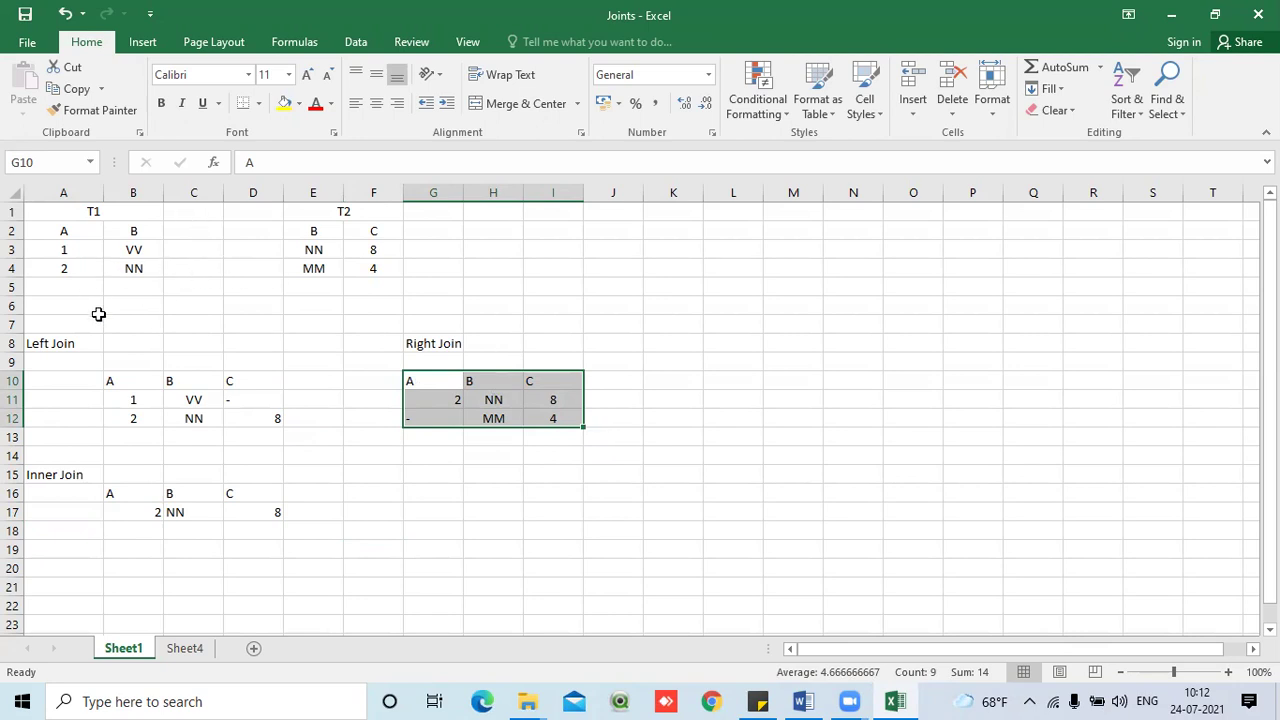
{"action": "left_click", "coordinate": [60, 345]}
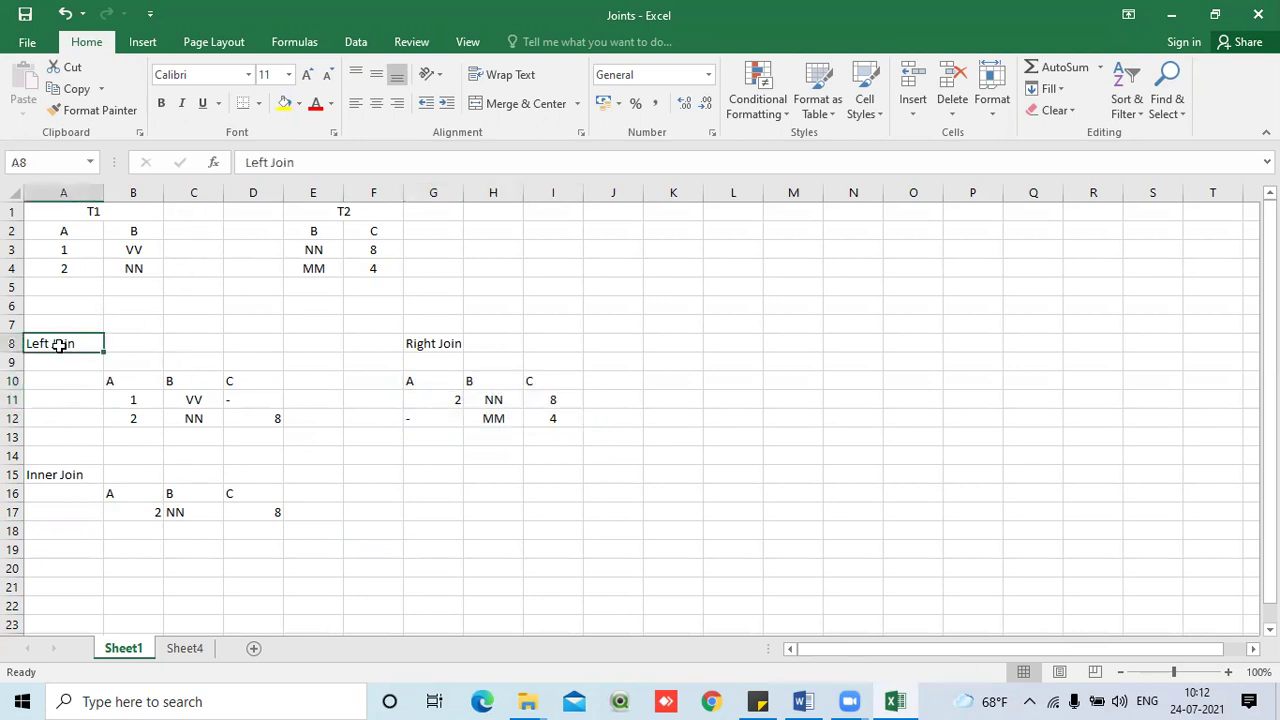
{"action": "left_click", "coordinate": [455, 346]}
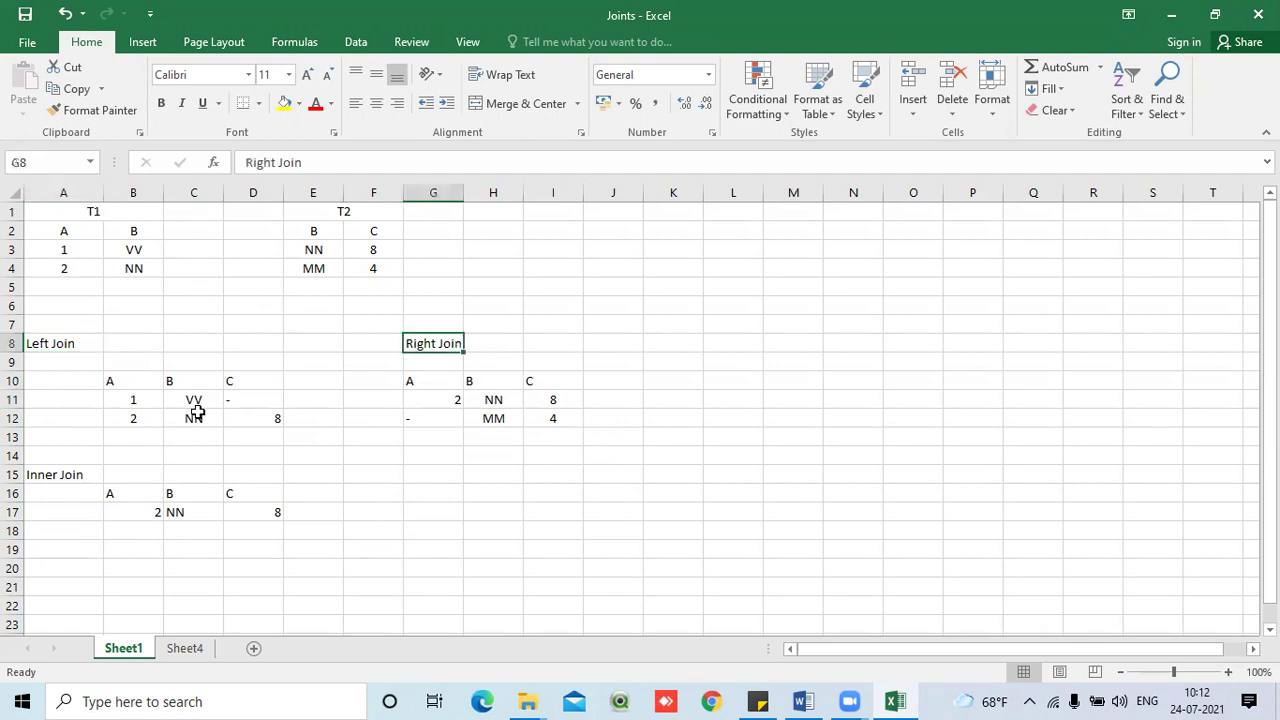
{"action": "left_click_drag", "start_coordinate": [148, 381], "coordinate": [286, 417]}
{"action": "left_click_drag", "start_coordinate": [429, 383], "coordinate": [536, 430]}
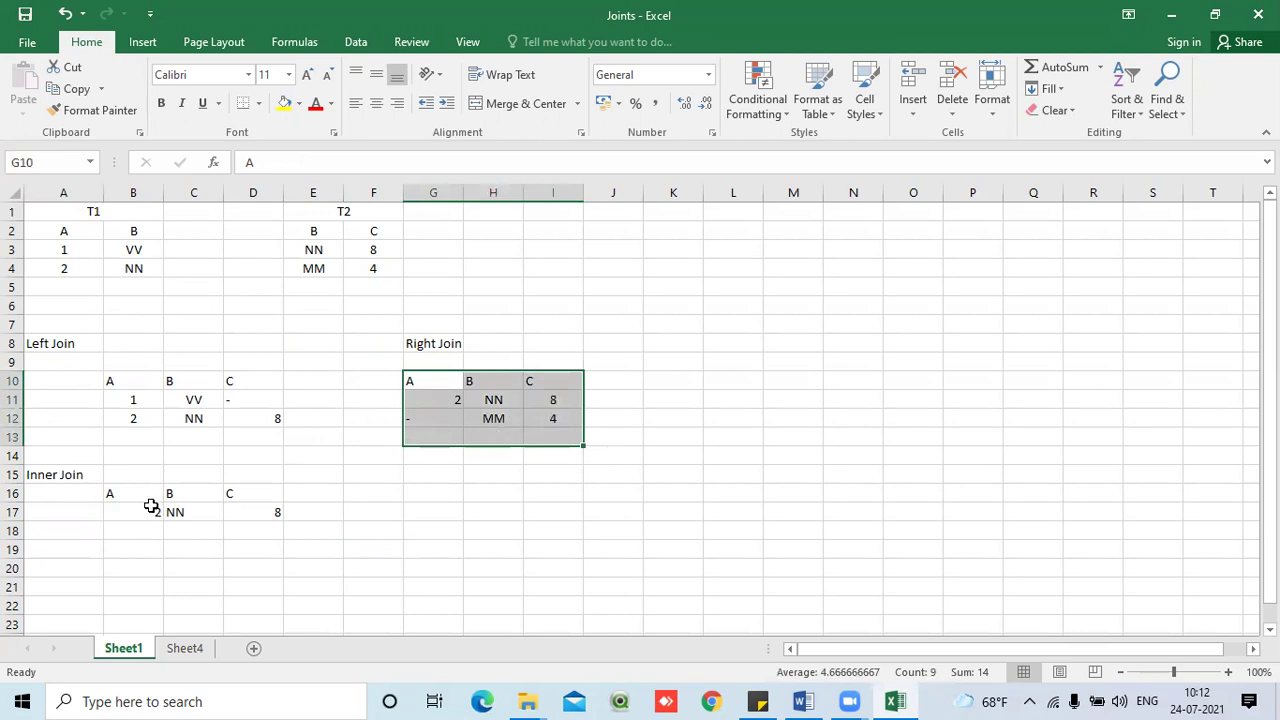
{"action": "left_click", "coordinate": [88, 472]}
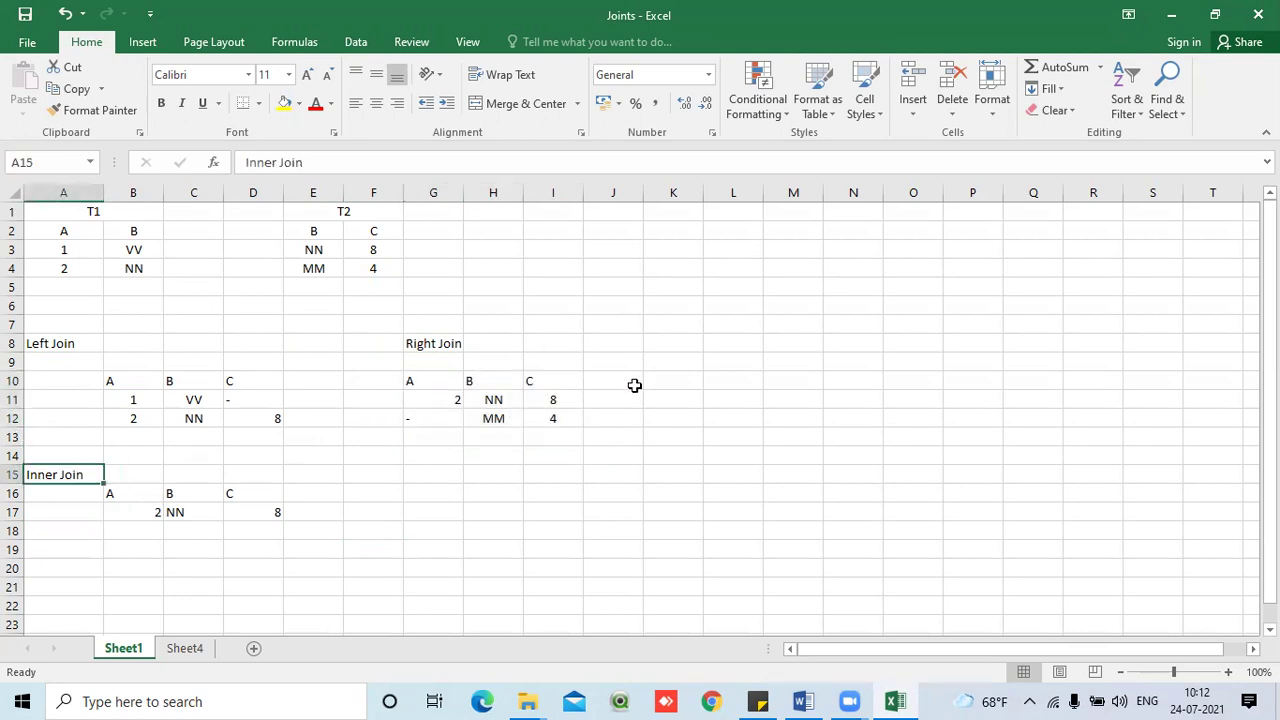
{"action": "left_click_drag", "start_coordinate": [112, 382], "coordinate": [270, 418]}
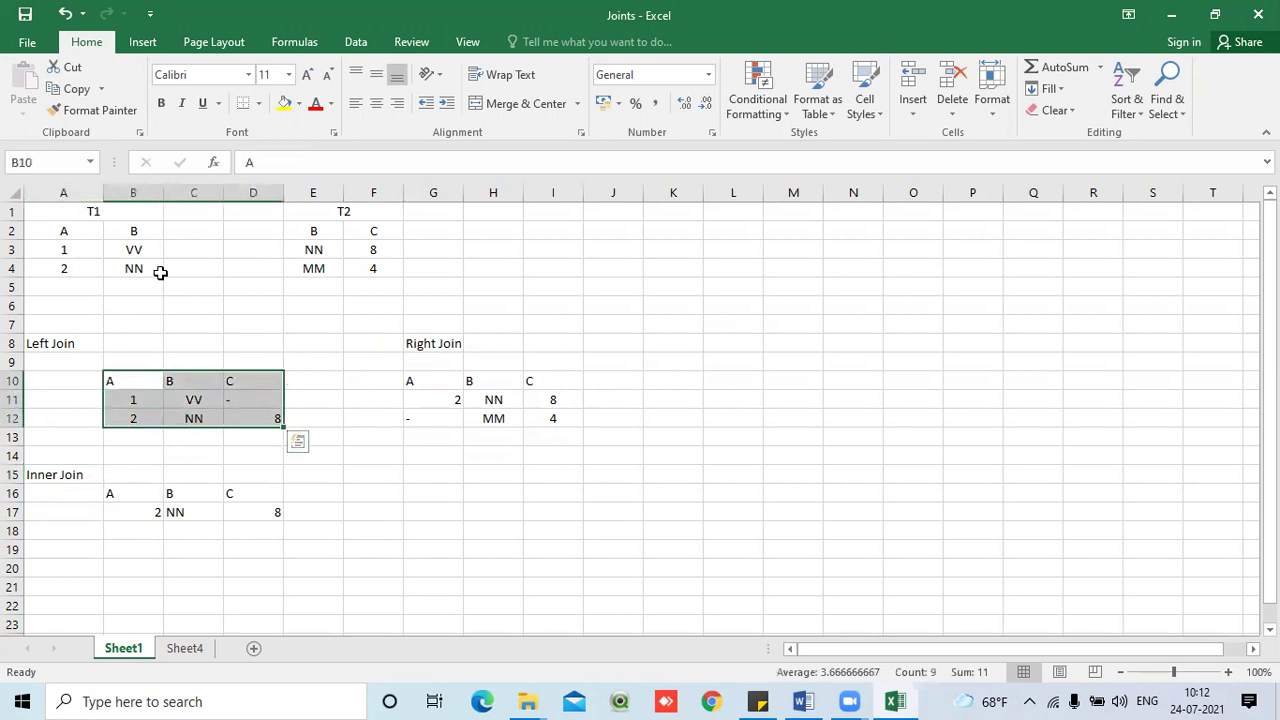
{"action": "left_click", "coordinate": [132, 495]}
{"action": "left_click_drag", "start_coordinate": [132, 495], "coordinate": [216, 494]}
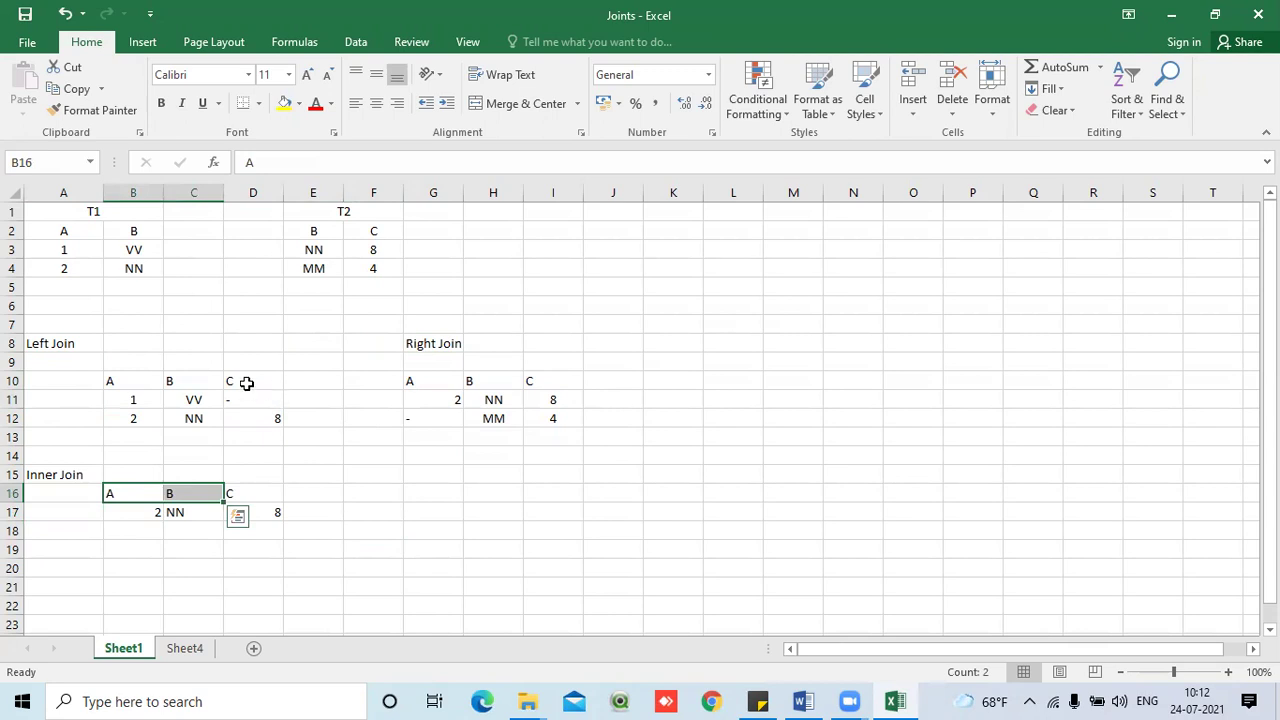
{"action": "left_click", "coordinate": [329, 467]}
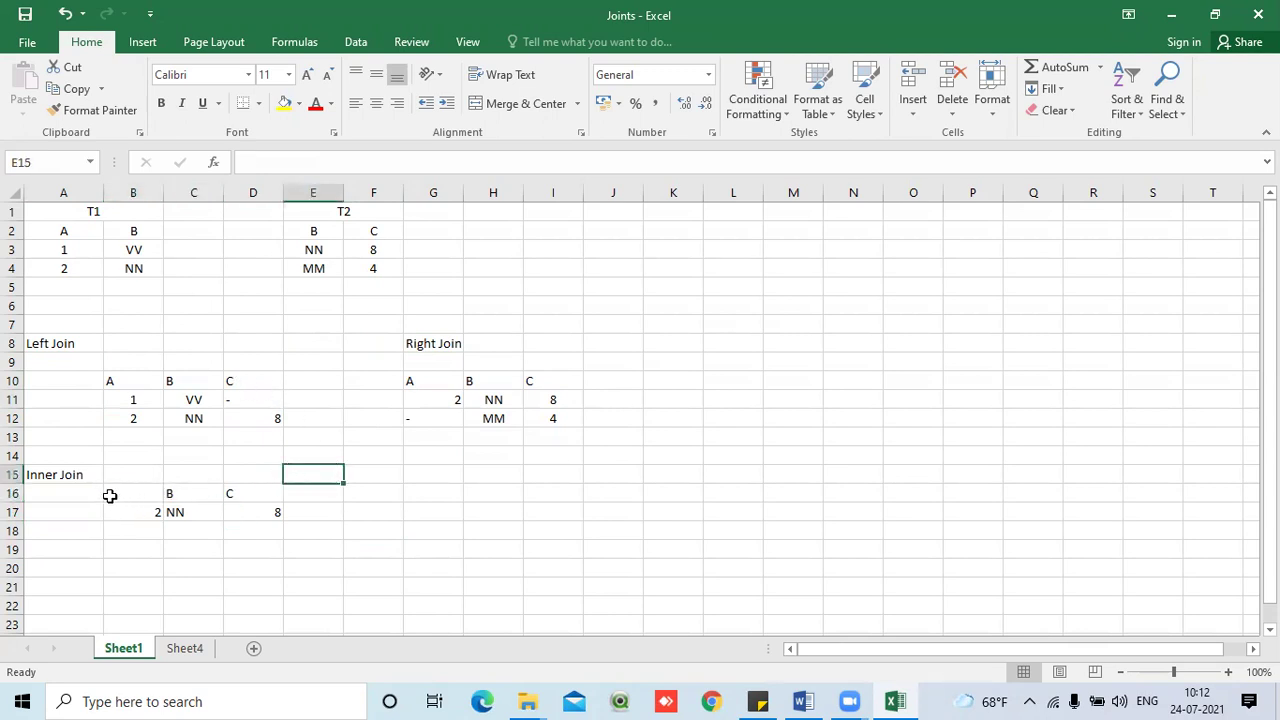
{"action": "left_click", "coordinate": [150, 272]}
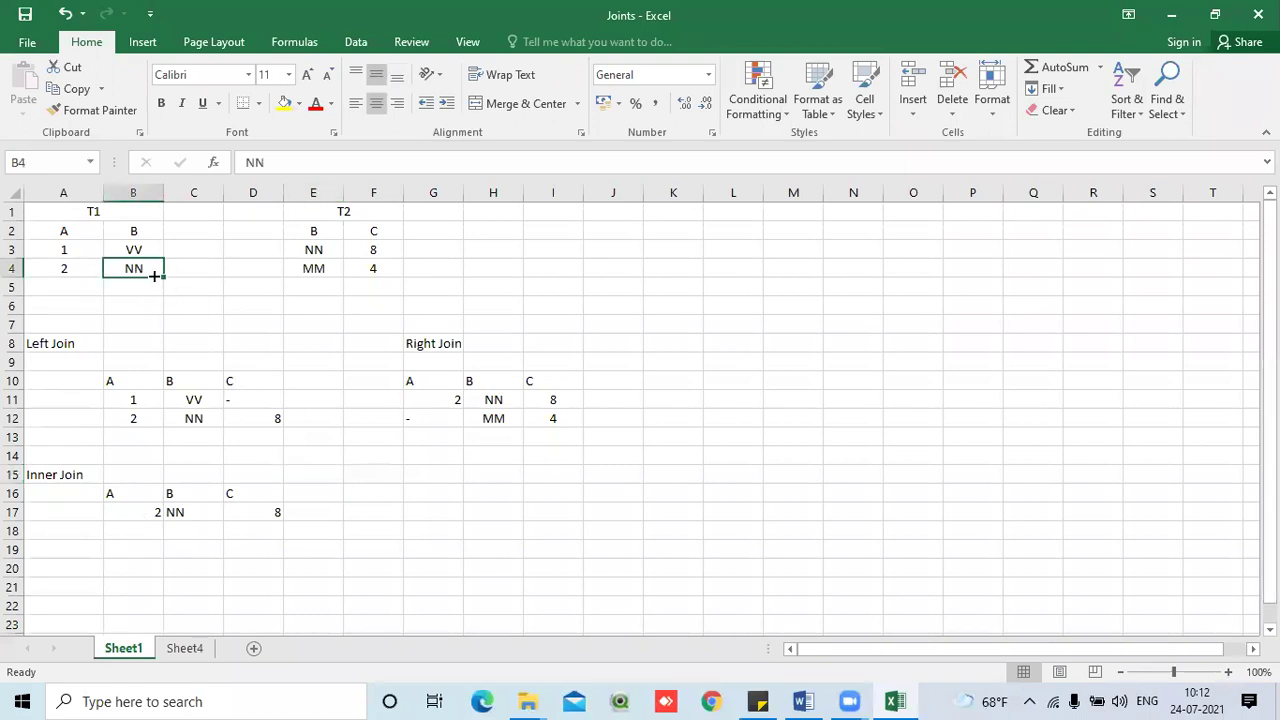
{"action": "left_click", "coordinate": [315, 249]}
{"action": "left_click", "coordinate": [134, 268]}
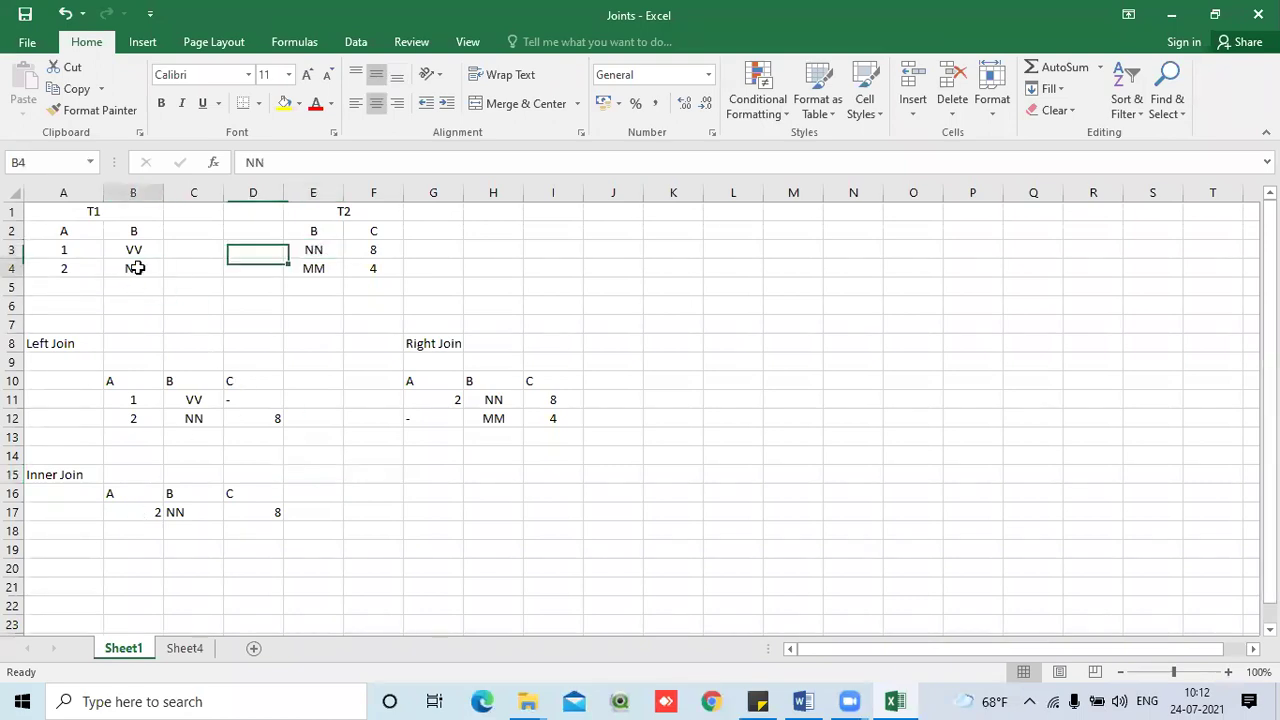
{"action": "left_click", "coordinate": [66, 269]}
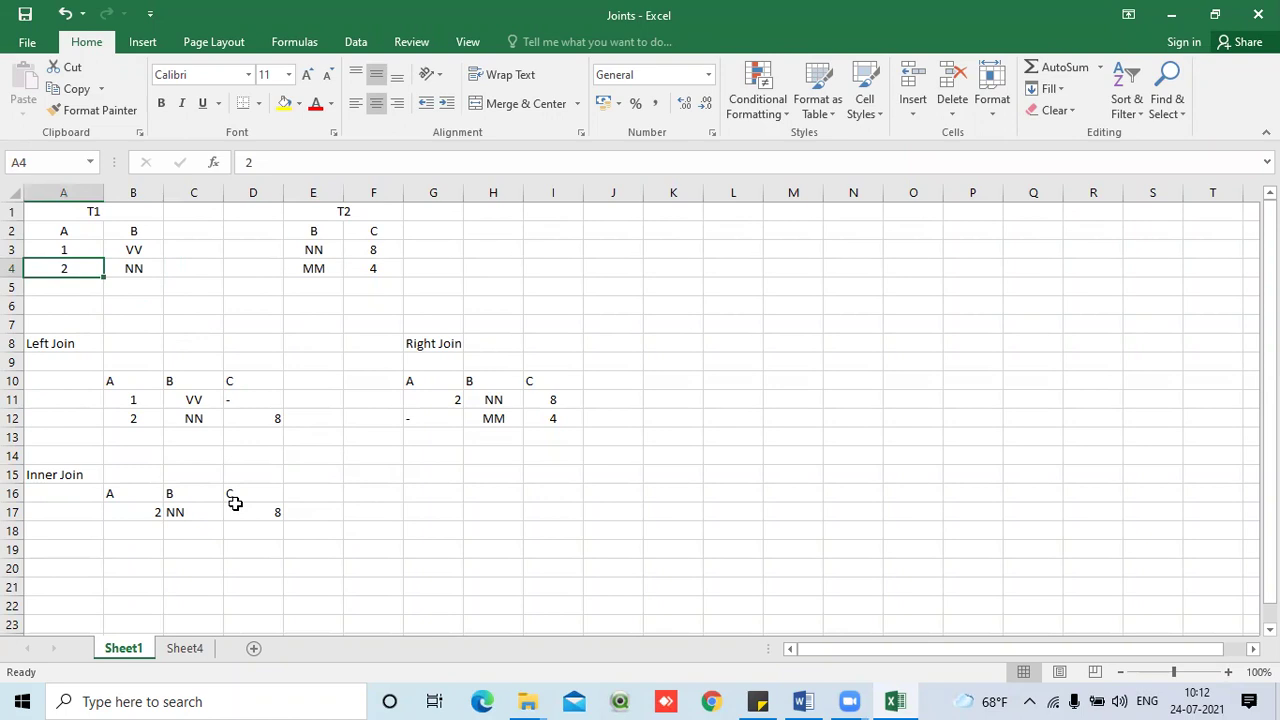
- Enter the label Outer Join in G15 and widen column G slightly to fit it
{"action": "left_click", "coordinate": [452, 478]}
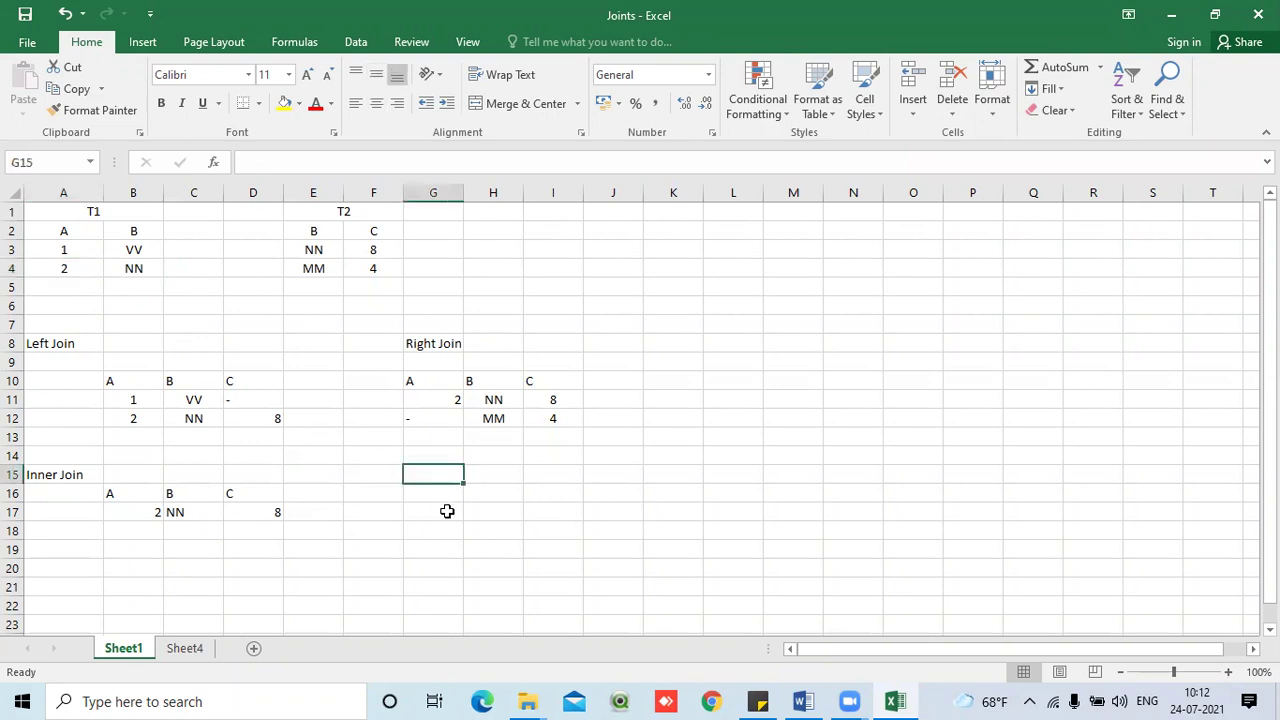
{"action": "type", "text": "Outer"}
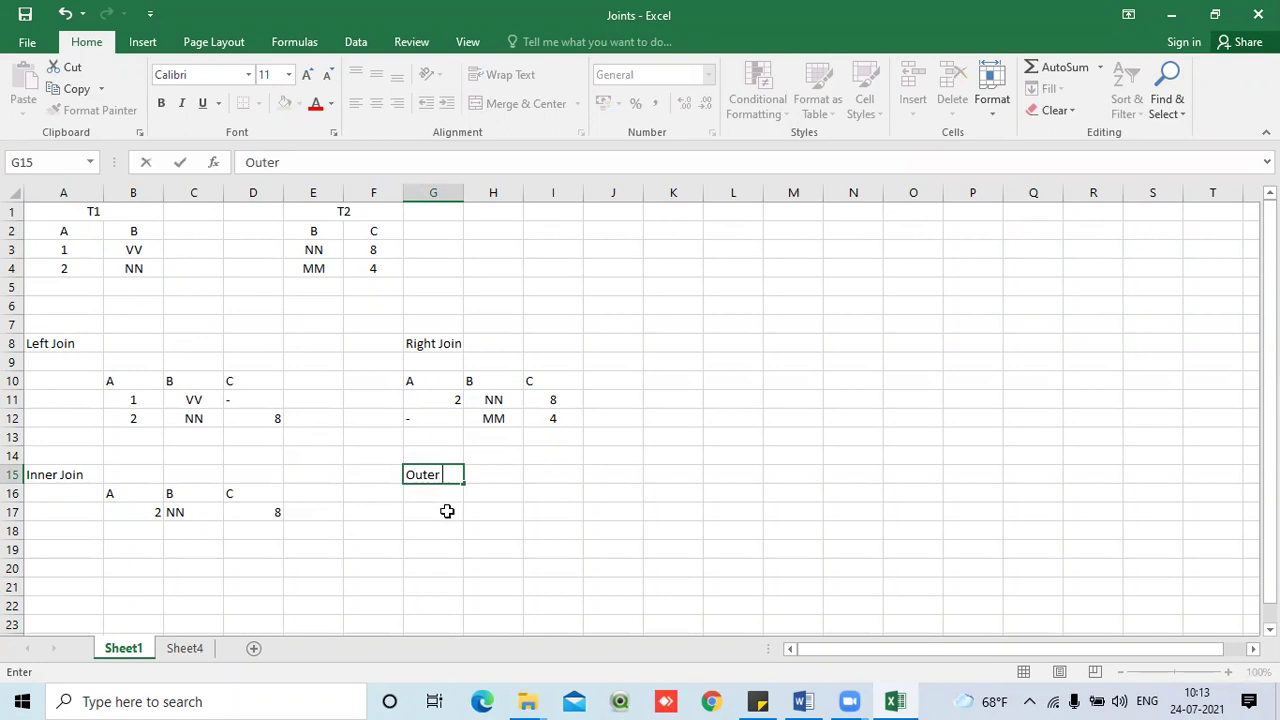
{"action": "type", "text": " Join"}
{"action": "key", "text": "Return"}
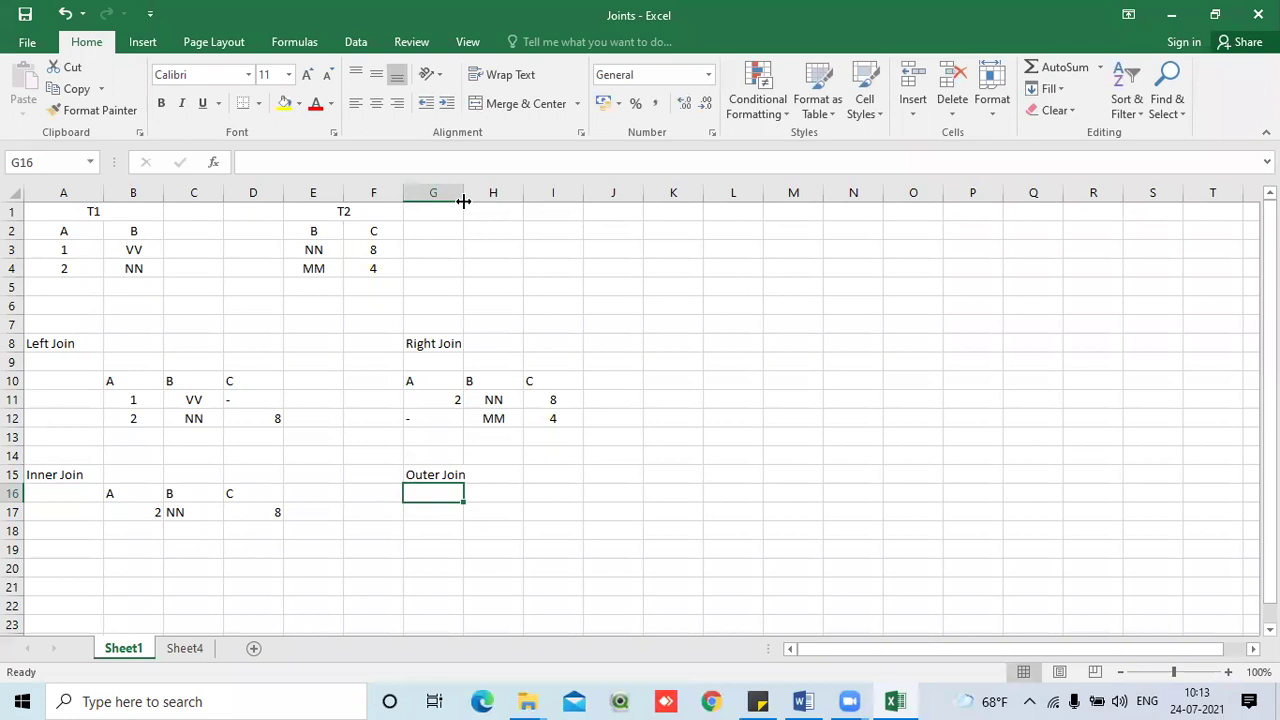
{"action": "left_click_drag", "start_coordinate": [463, 200], "coordinate": [469, 200]}
{"action": "left_click_drag", "start_coordinate": [70, 250], "coordinate": [130, 268]}
{"action": "left_click_drag", "start_coordinate": [320, 250], "coordinate": [371, 266]}
{"action": "left_click_drag", "start_coordinate": [88, 249], "coordinate": [133, 268]}
{"action": "key", "text": "ctrl+c"}
{"action": "key", "text": "Escape"}
{"action": "left_click", "coordinate": [314, 383]}
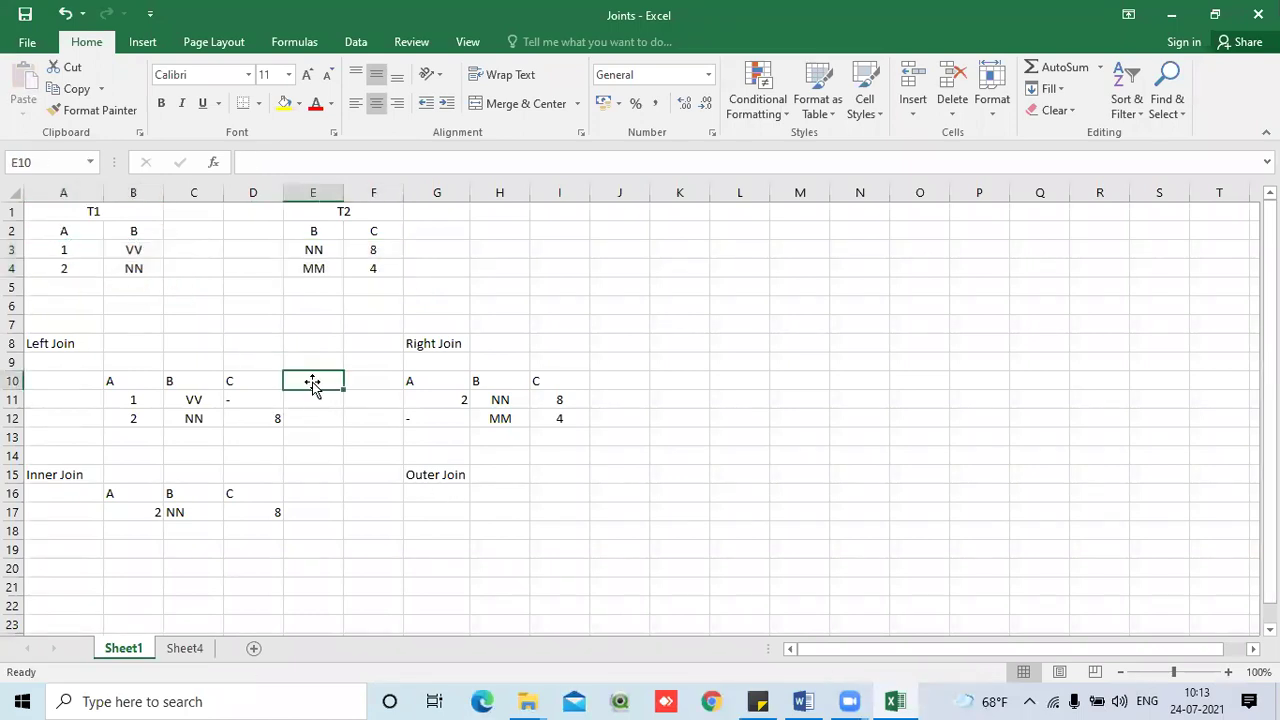
- Copy the Inner Join headings A, B and C from B16:D16 into H16:J16 beneath the Outer Join label
{"action": "left_click_drag", "start_coordinate": [137, 493], "coordinate": [236, 492]}
{"action": "key", "text": "ctrl+c"}
{"action": "left_click", "coordinate": [491, 493]}
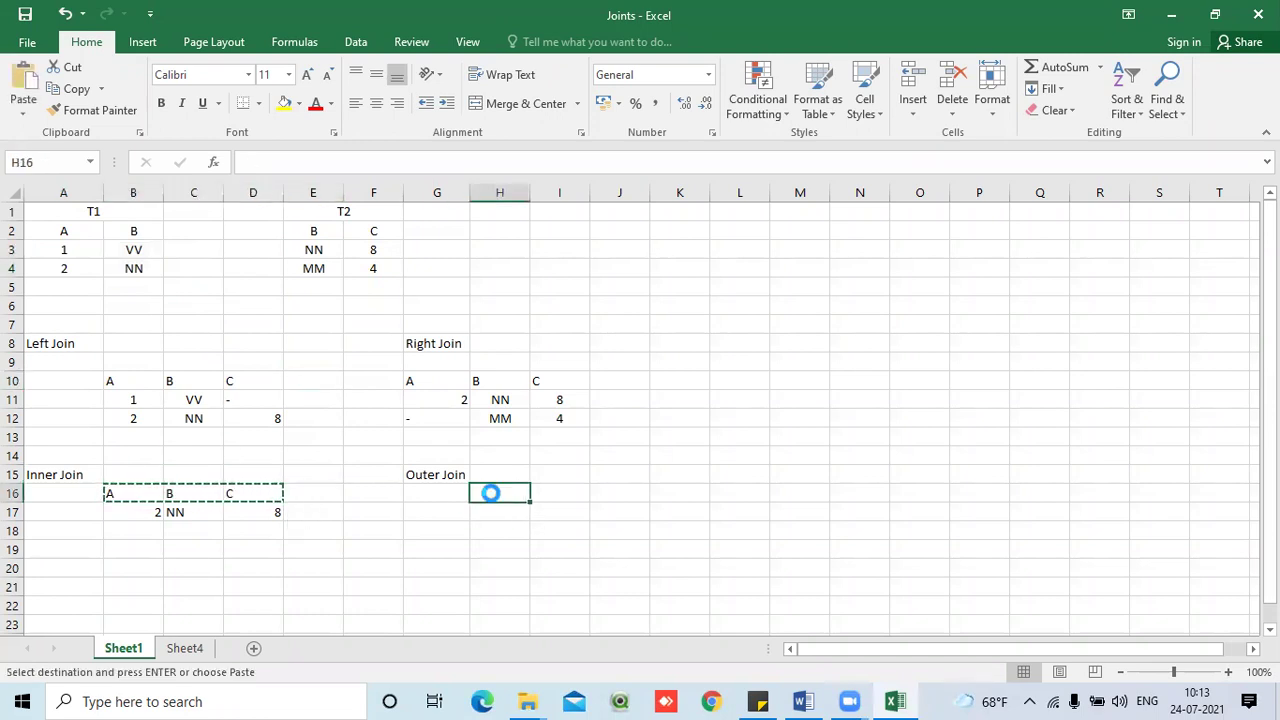
{"action": "key", "text": "ctrl+v"}
{"action": "left_click", "coordinate": [731, 466]}
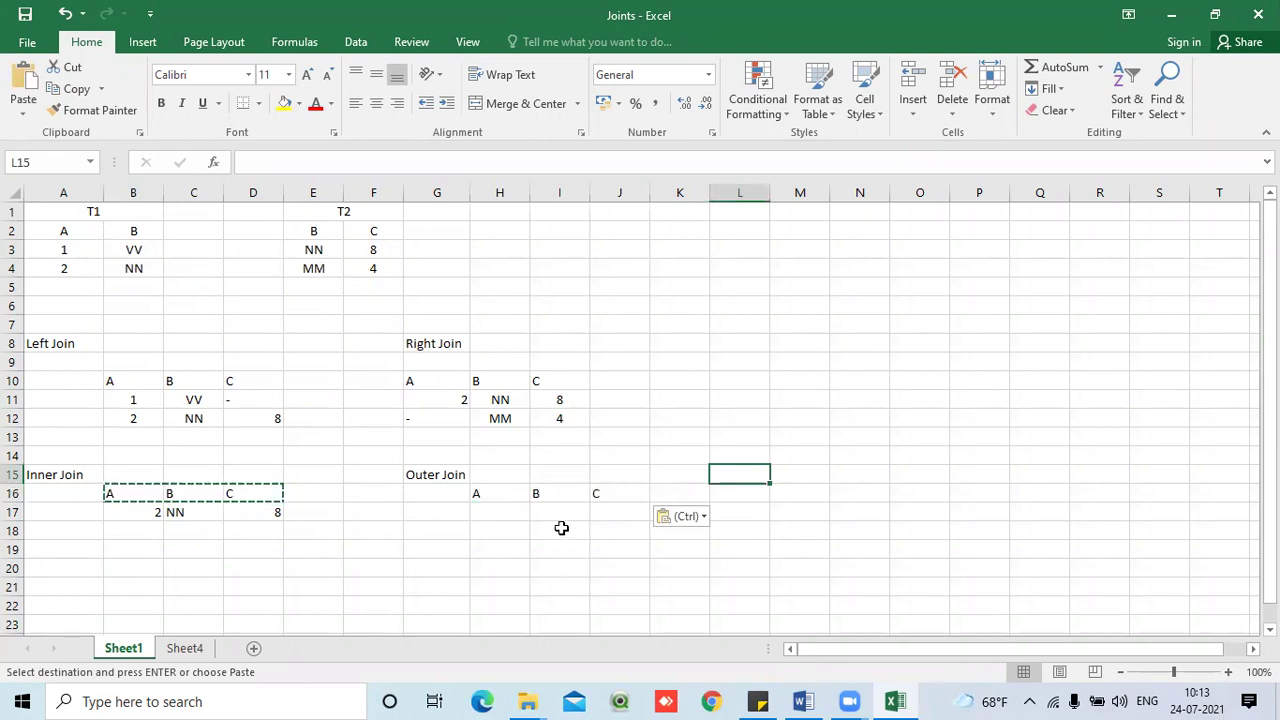
{"action": "left_click", "coordinate": [190, 272]}
{"action": "key", "text": "Escape"}
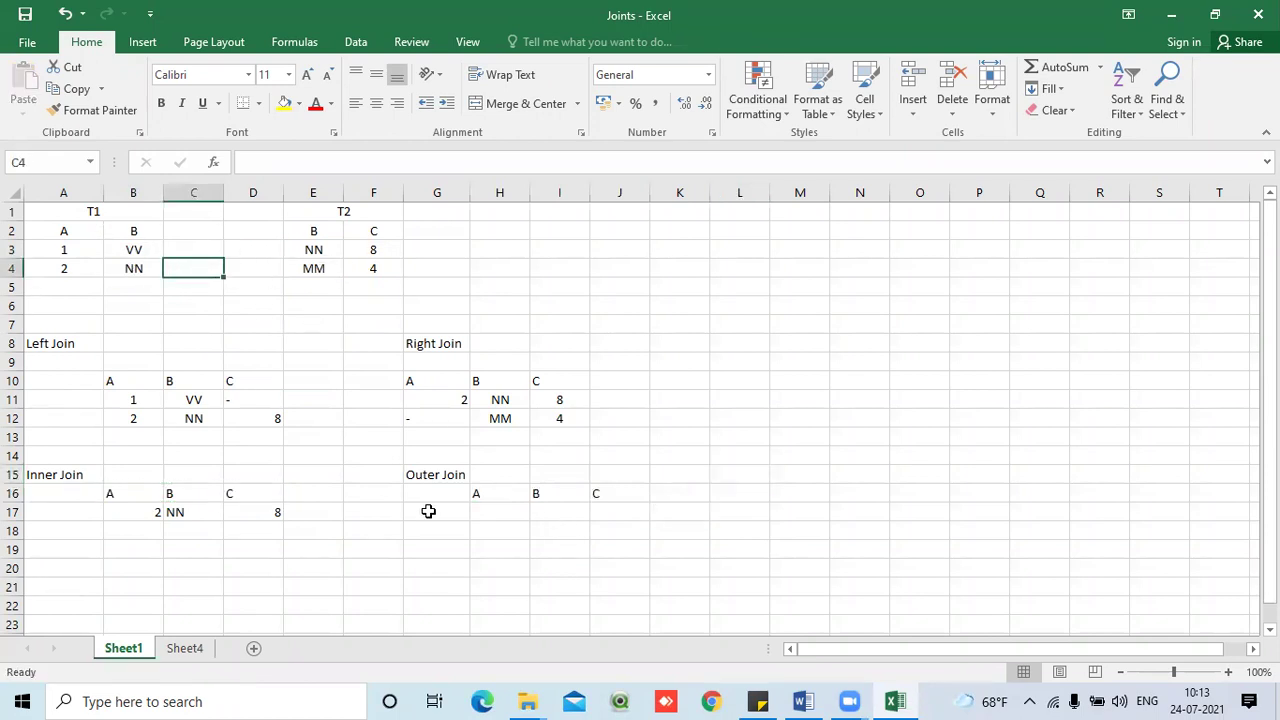
- Copy the T1 data rows from A3:B4 into H17:I18 under the Outer Join headings A and B
{"action": "left_click", "coordinate": [507, 514]}
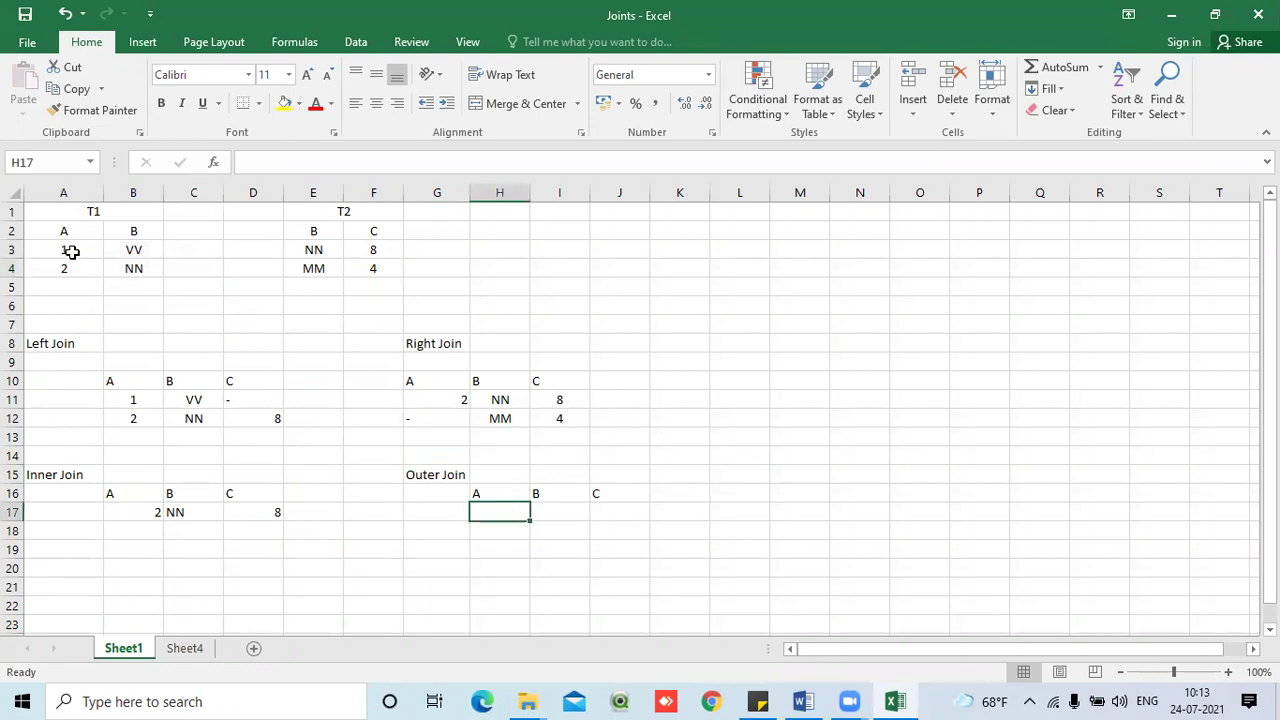
{"action": "left_click_drag", "start_coordinate": [72, 252], "coordinate": [131, 266]}
{"action": "key", "text": "ctrl+c"}
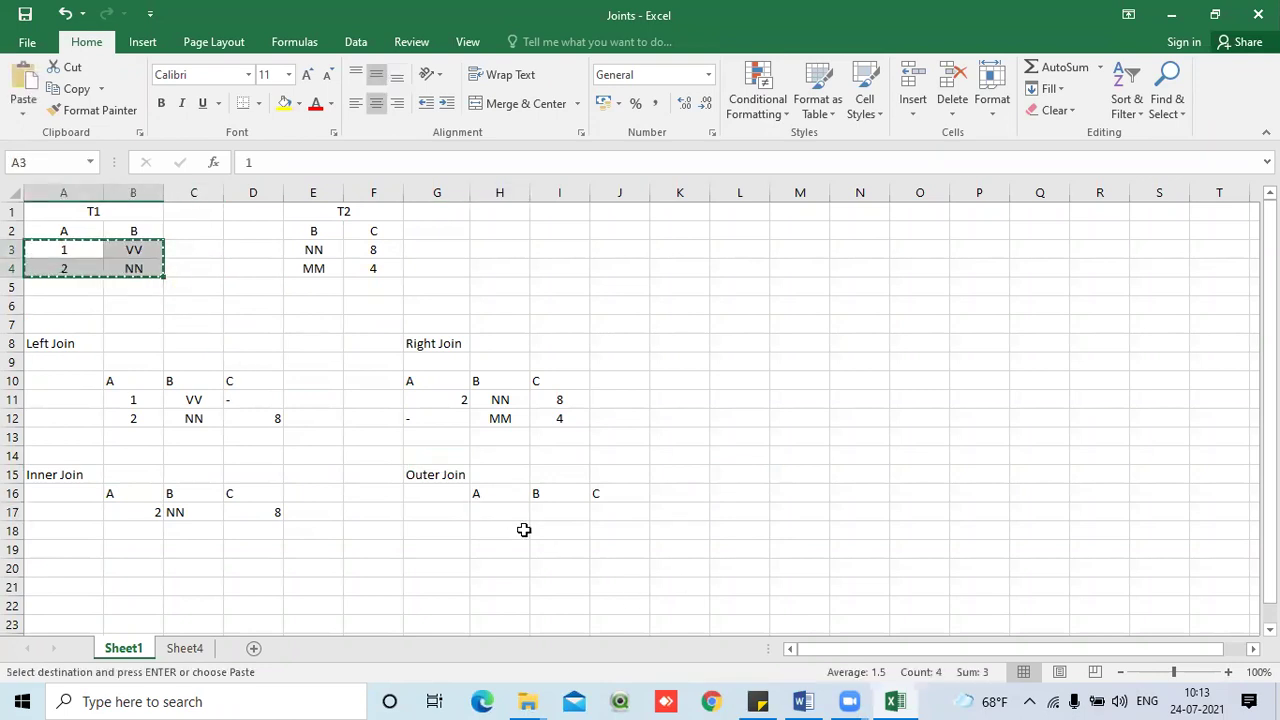
{"action": "left_click", "coordinate": [509, 514]}
{"action": "key", "text": "ctrl+v"}
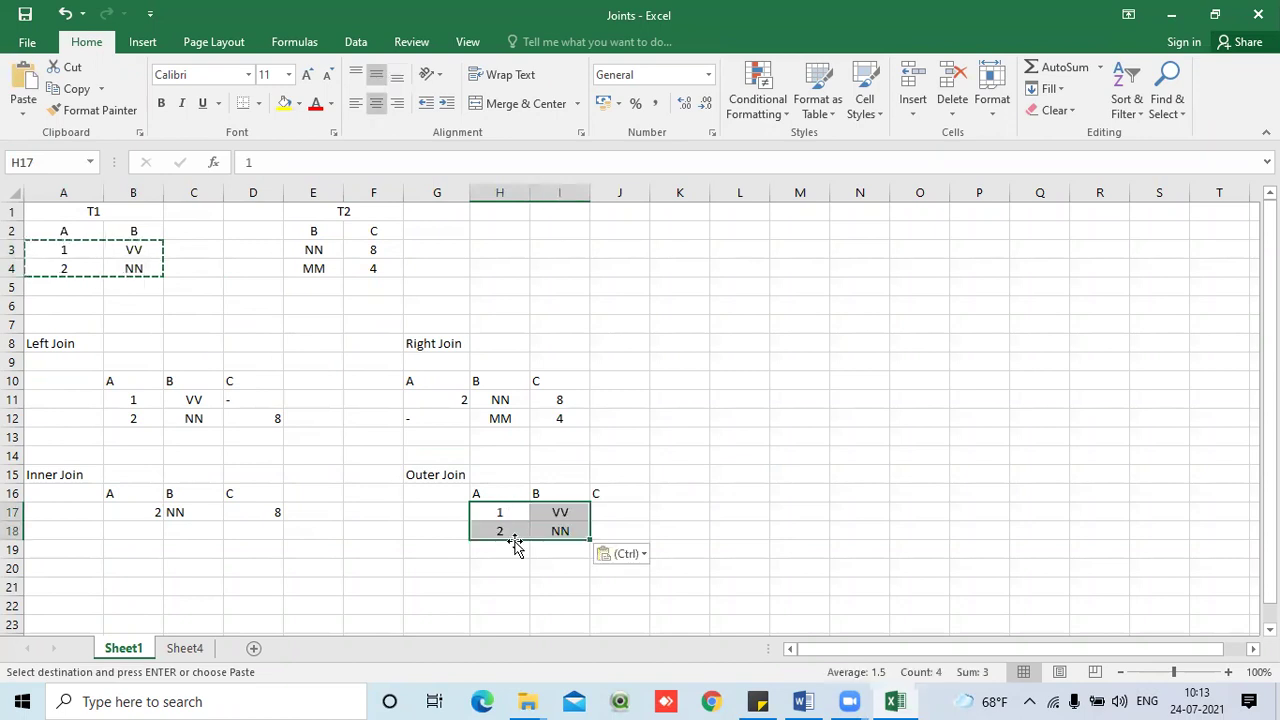
- Match the NN row between T1 and T2 and enter its C value 8 in J18 of the Outer Join table
{"action": "left_click_drag", "start_coordinate": [328, 256], "coordinate": [372, 268]}
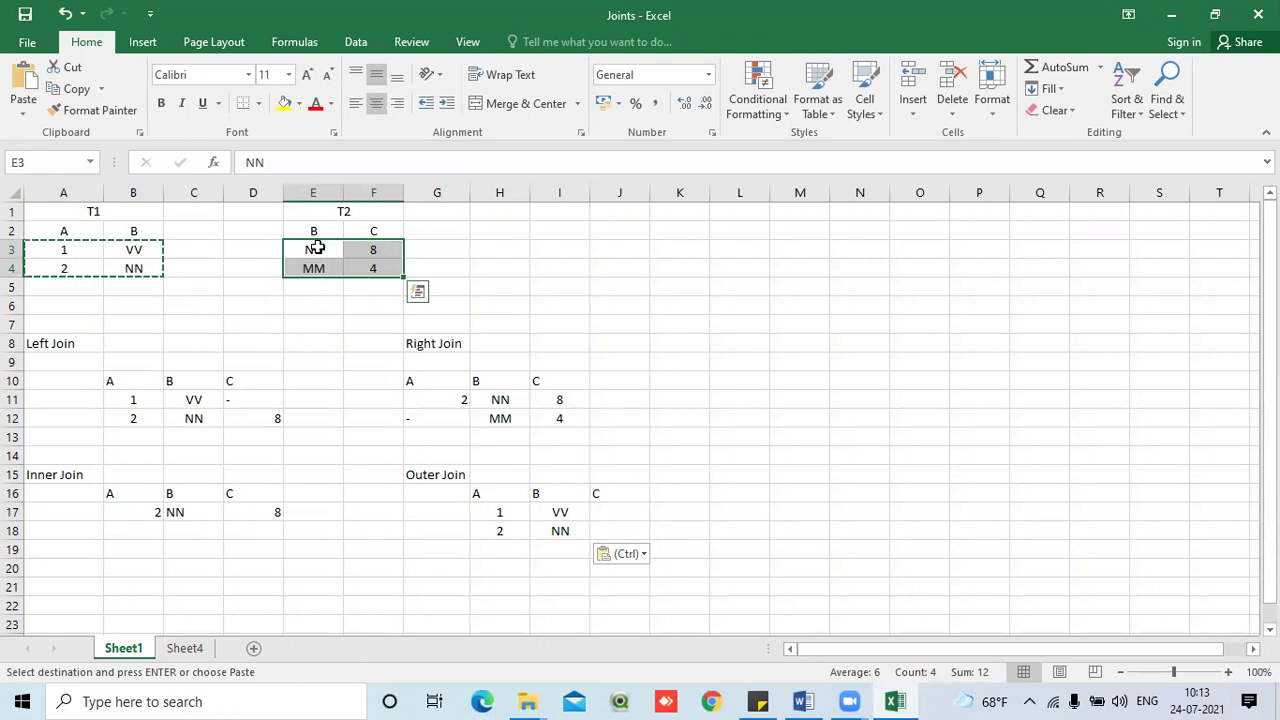
{"action": "left_click", "coordinate": [146, 264]}
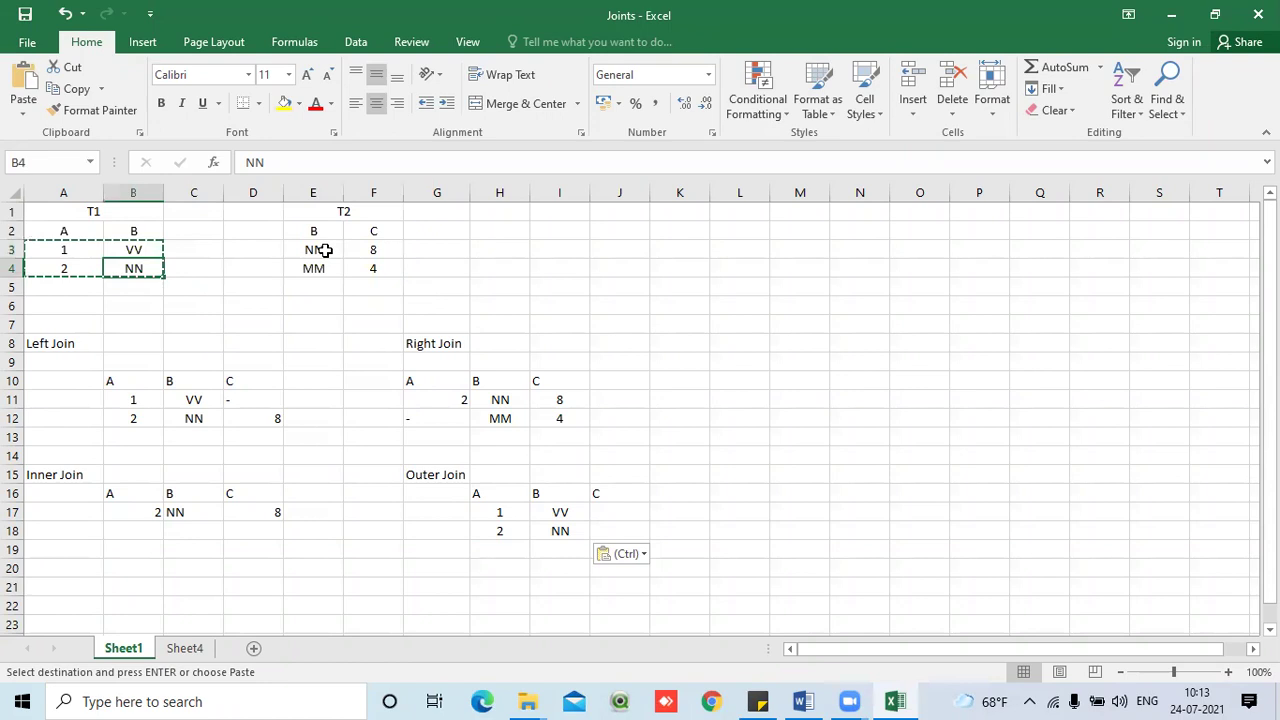
{"action": "left_click", "coordinate": [325, 251]}
{"action": "left_click", "coordinate": [568, 564]}
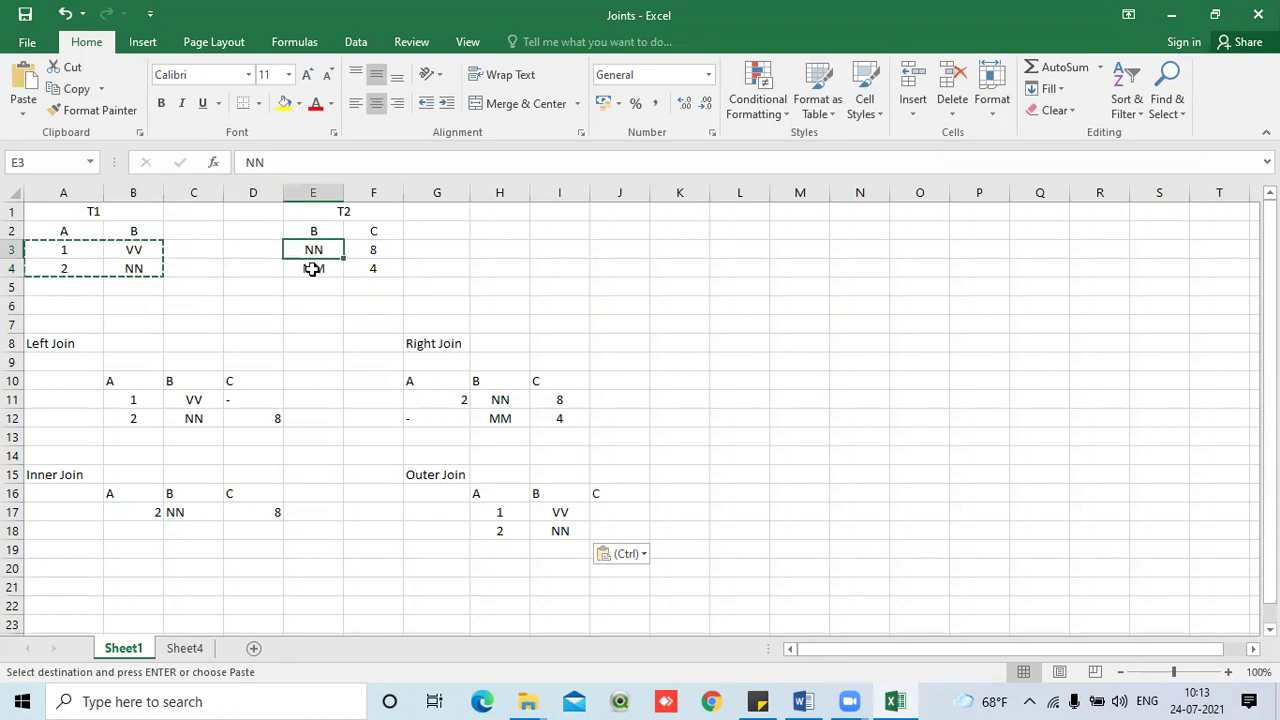
{"action": "left_click", "coordinate": [565, 531]}
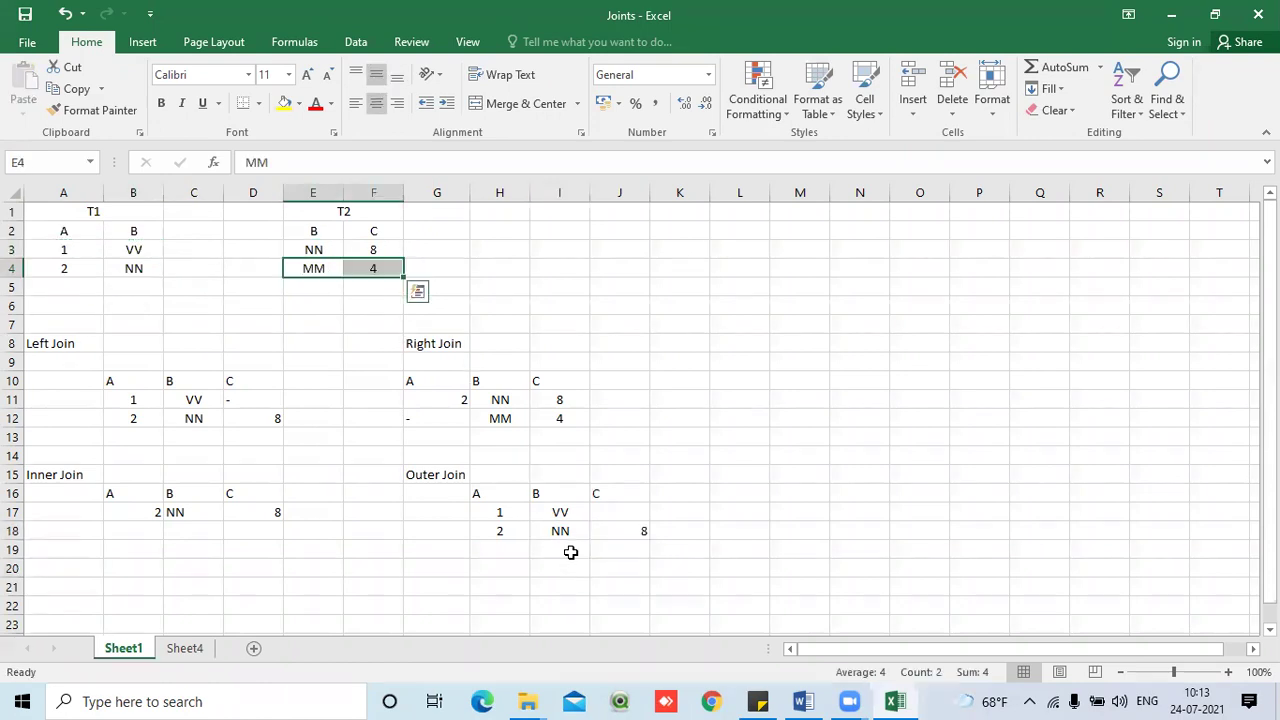
- Copy the T2 row with MM and 4 from E4:F4 into I19:J19 of the Outer Join table
{"action": "key", "text": "ctrl+c"}
{"action": "left_click", "coordinate": [570, 552]}
{"action": "key", "text": "ctrl+v"}
{"action": "key", "text": "Down"}
{"action": "key", "text": "Down"}
{"action": "key", "text": "Right"}
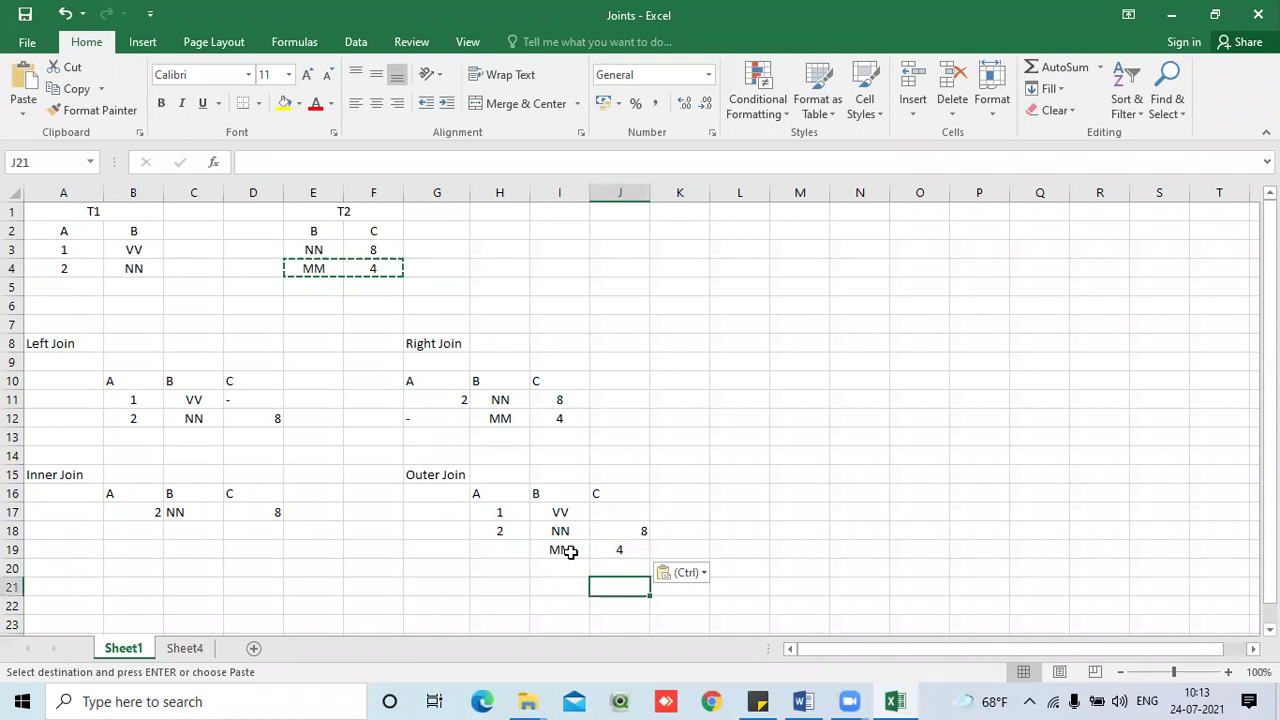
- Enter a dash in H19 as the missing A value of the Outer Join's MM row
{"action": "left_click", "coordinate": [568, 552]}
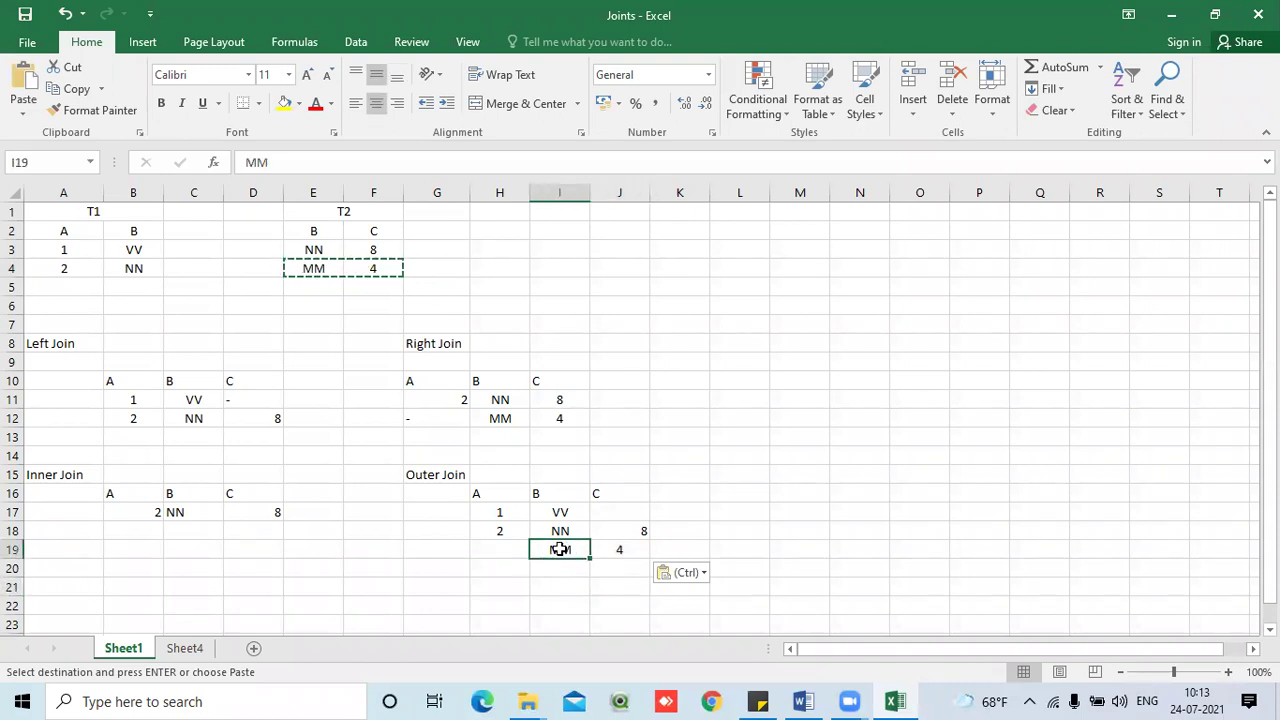
{"action": "left_click", "coordinate": [507, 552]}
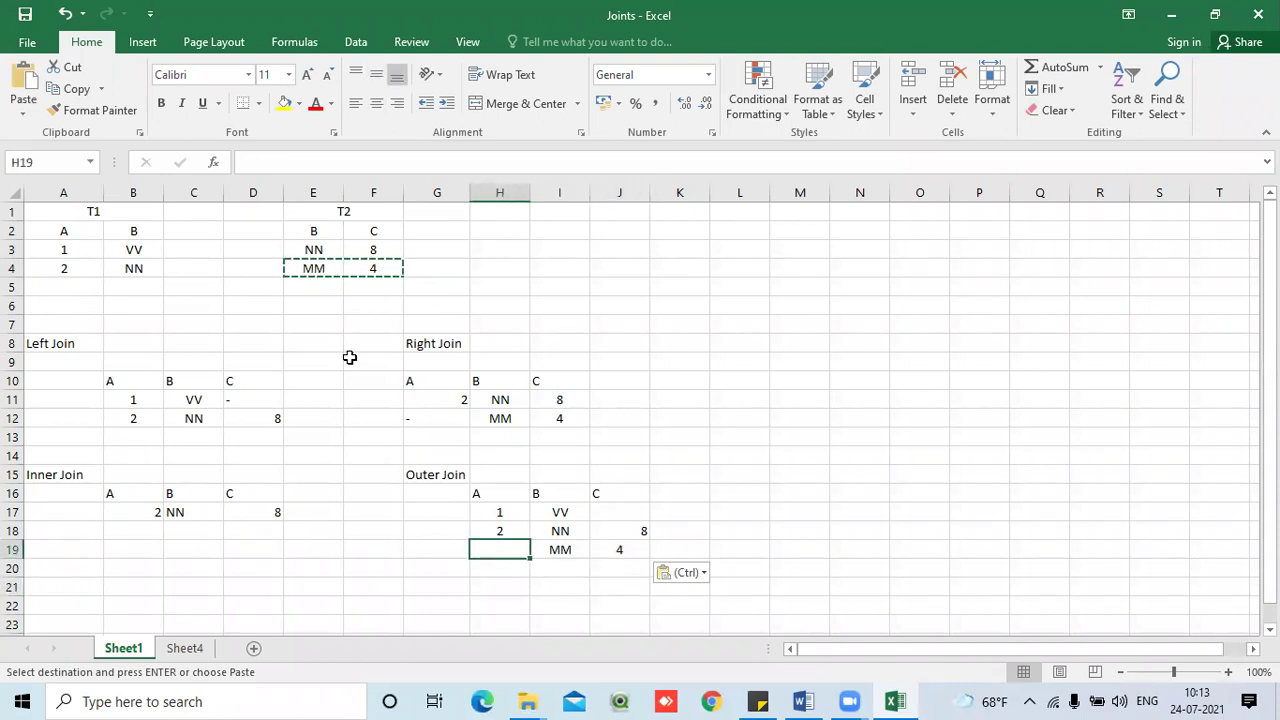
{"action": "type", "text": "-"}
{"action": "key", "text": "Return"}
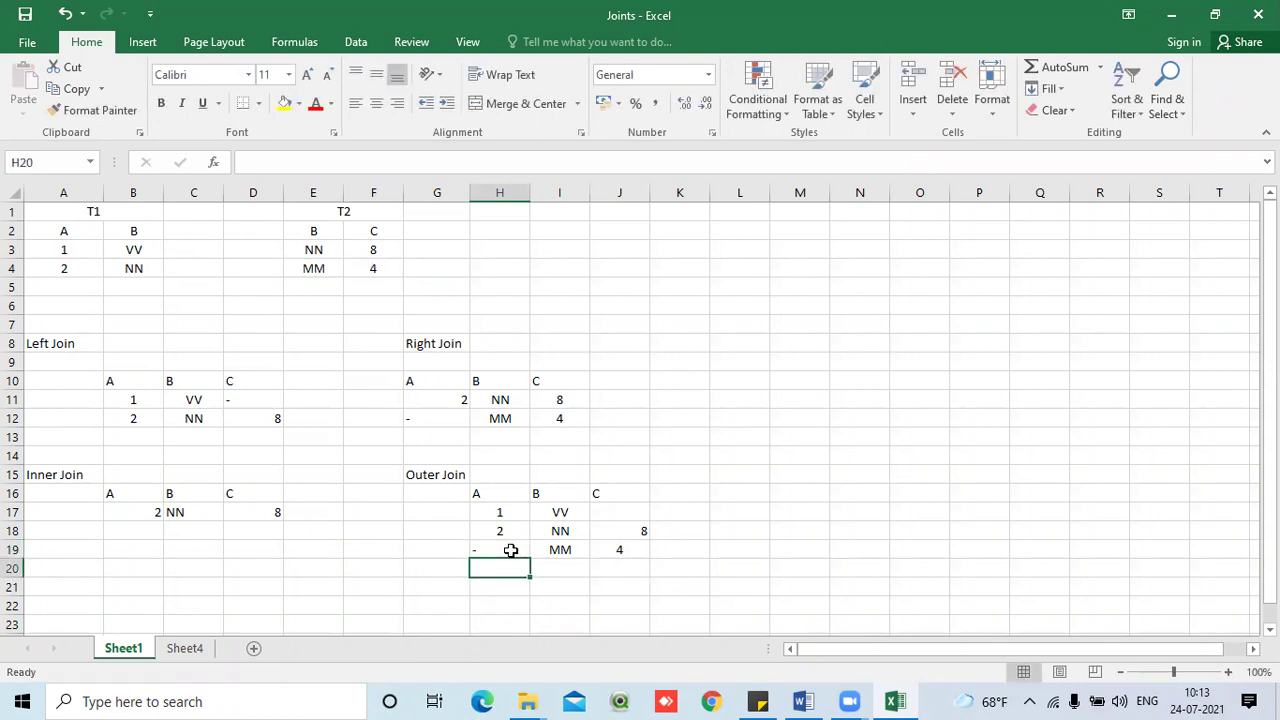
- Check VV against T1 and T2, and enter a dash in J17 as its missing C value
{"action": "left_click", "coordinate": [560, 513]}
{"action": "left_click", "coordinate": [158, 250]}
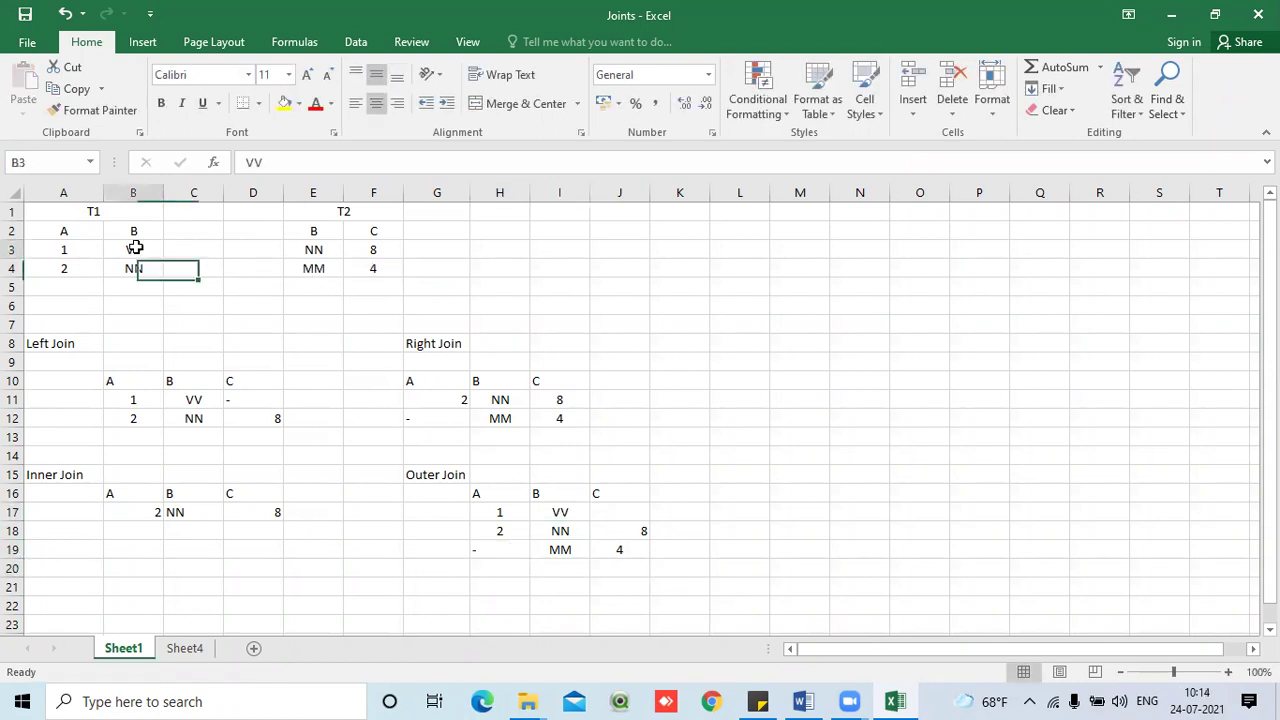
{"action": "left_click", "coordinate": [71, 250]}
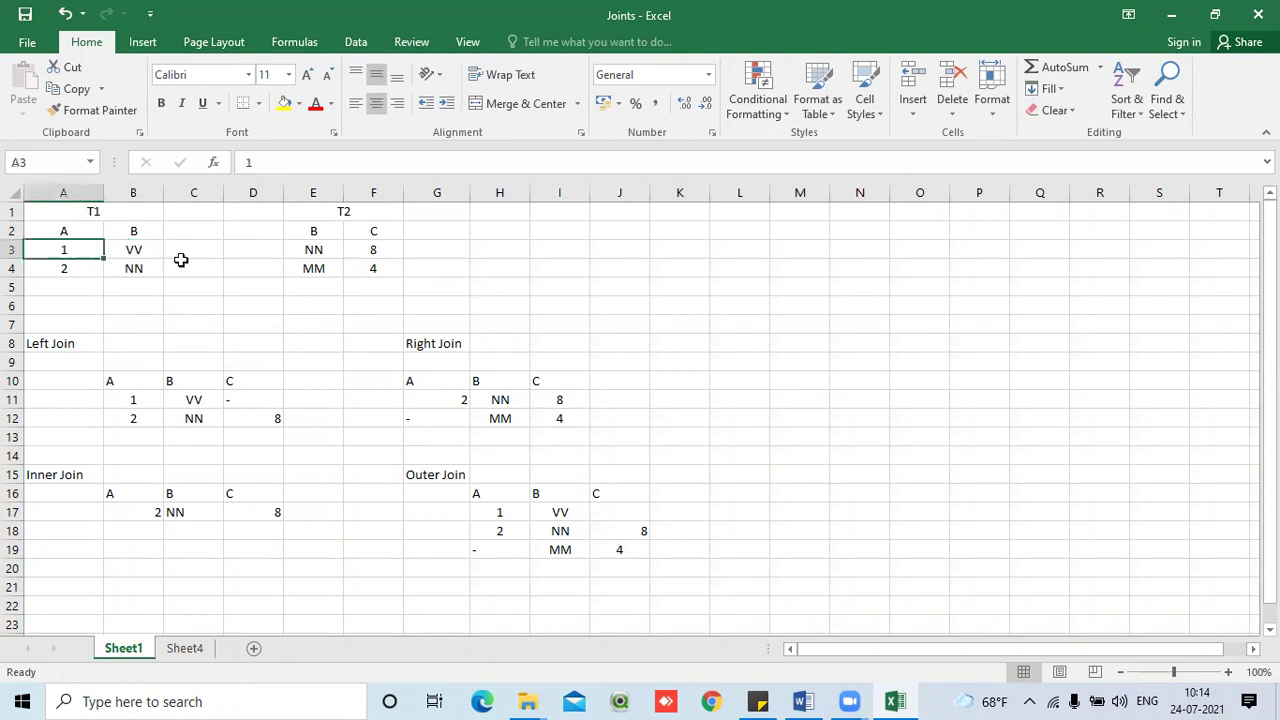
{"action": "left_click", "coordinate": [310, 252]}
{"action": "left_click", "coordinate": [633, 511]}
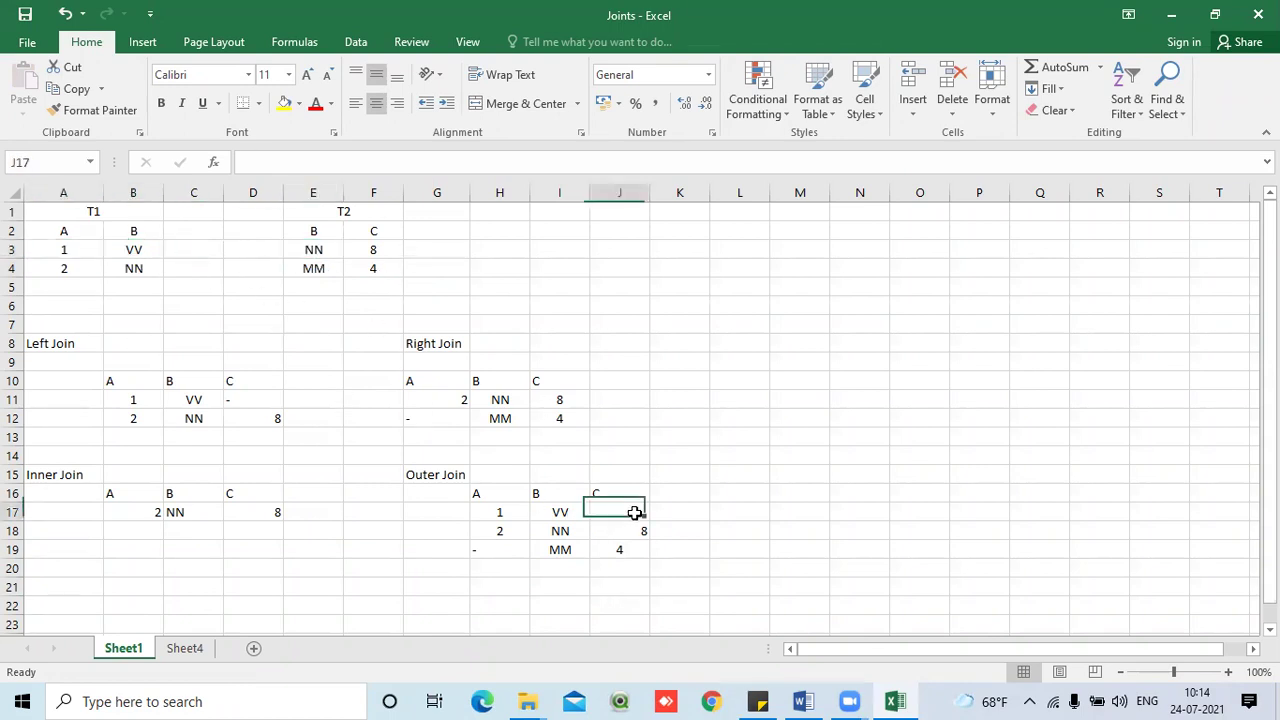
{"action": "type", "text": "-"}
{"action": "key", "text": "Return"}
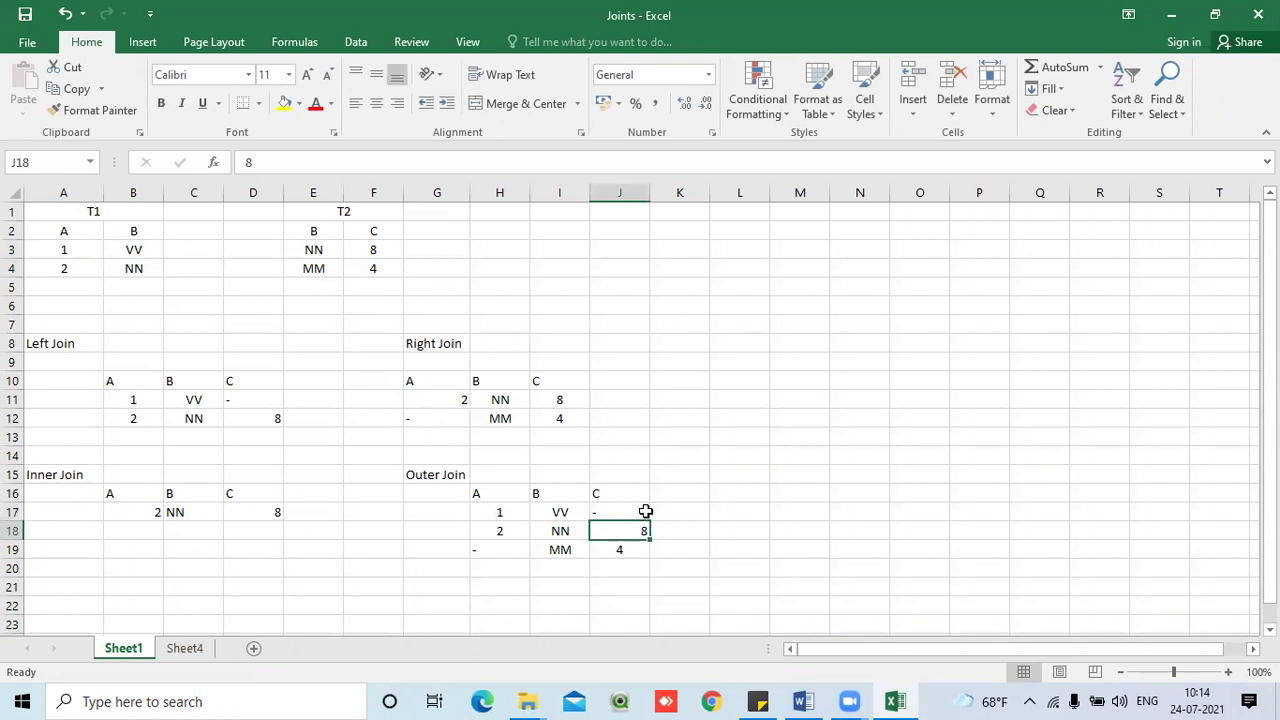
- Compare the Outer Join result with T1 and fill its T1 rows in H17:I18 with yellow
{"action": "left_click", "coordinate": [443, 474]}
{"action": "left_click", "coordinate": [843, 473]}
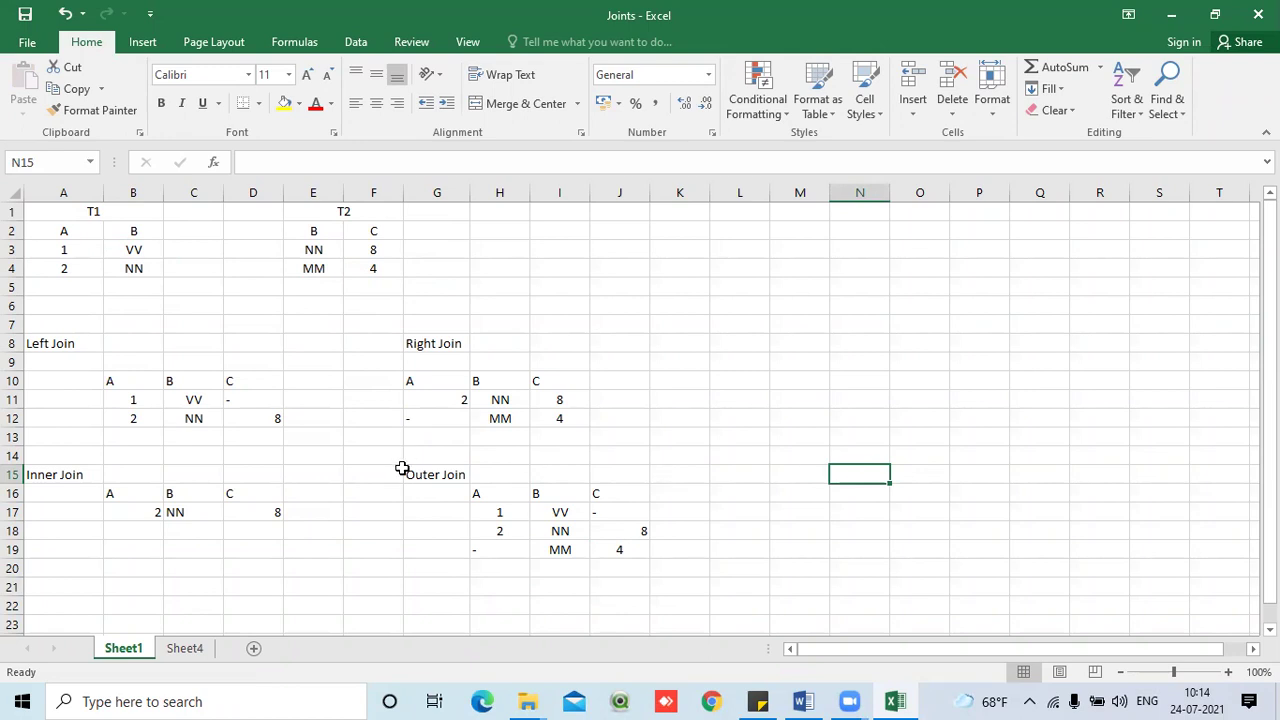
{"action": "left_click", "coordinate": [450, 476]}
{"action": "left_click_drag", "start_coordinate": [497, 495], "coordinate": [605, 545]}
{"action": "left_click_drag", "start_coordinate": [497, 512], "coordinate": [543, 531]}
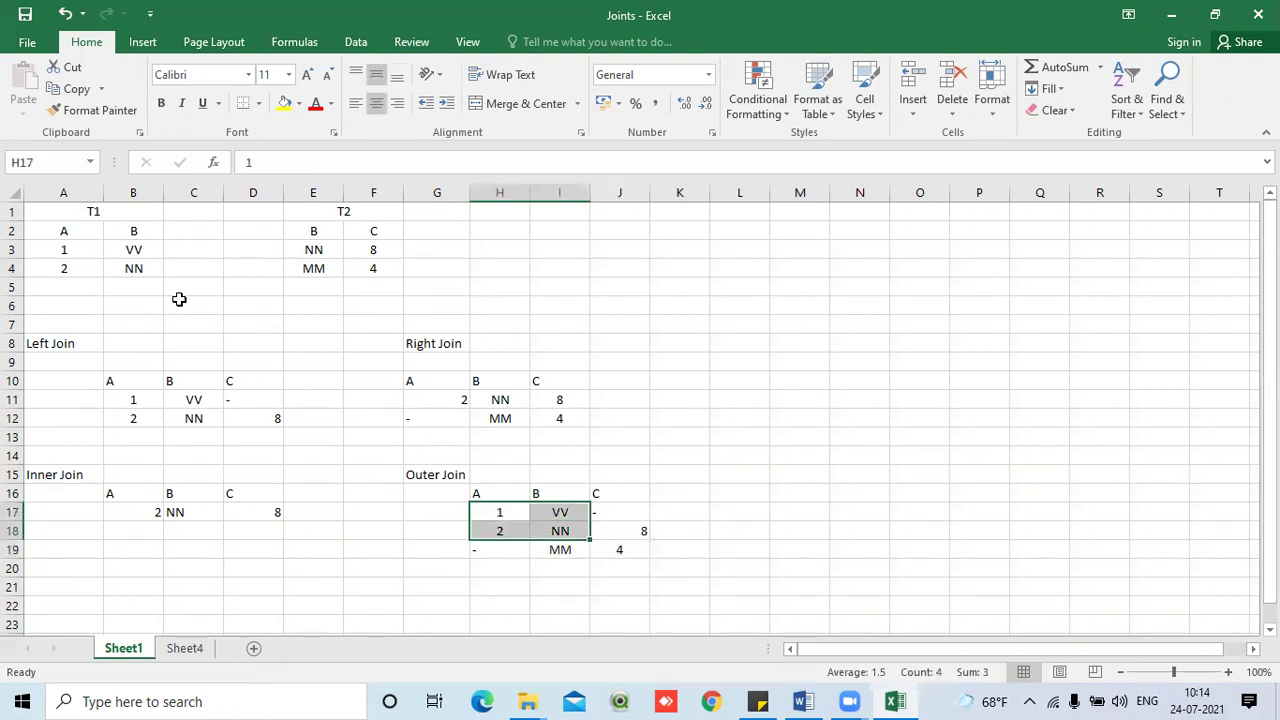
{"action": "left_click_drag", "start_coordinate": [80, 251], "coordinate": [128, 263]}
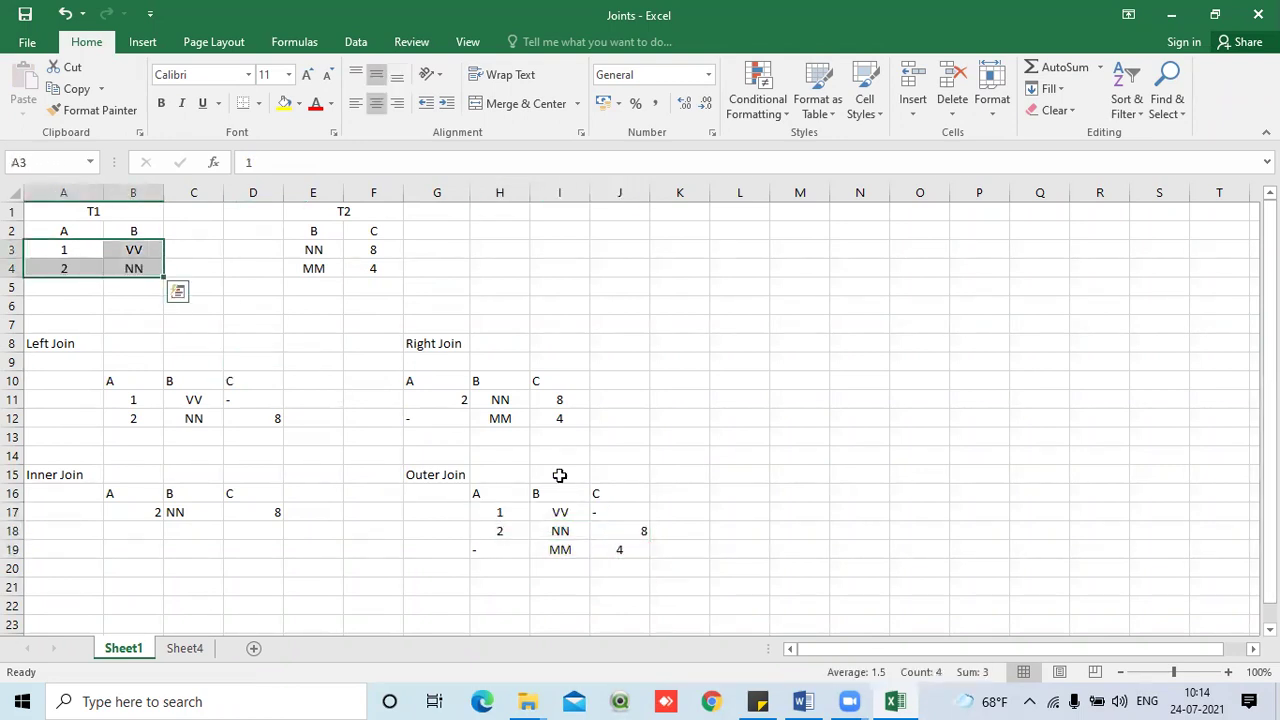
{"action": "left_click_drag", "start_coordinate": [500, 512], "coordinate": [558, 531]}
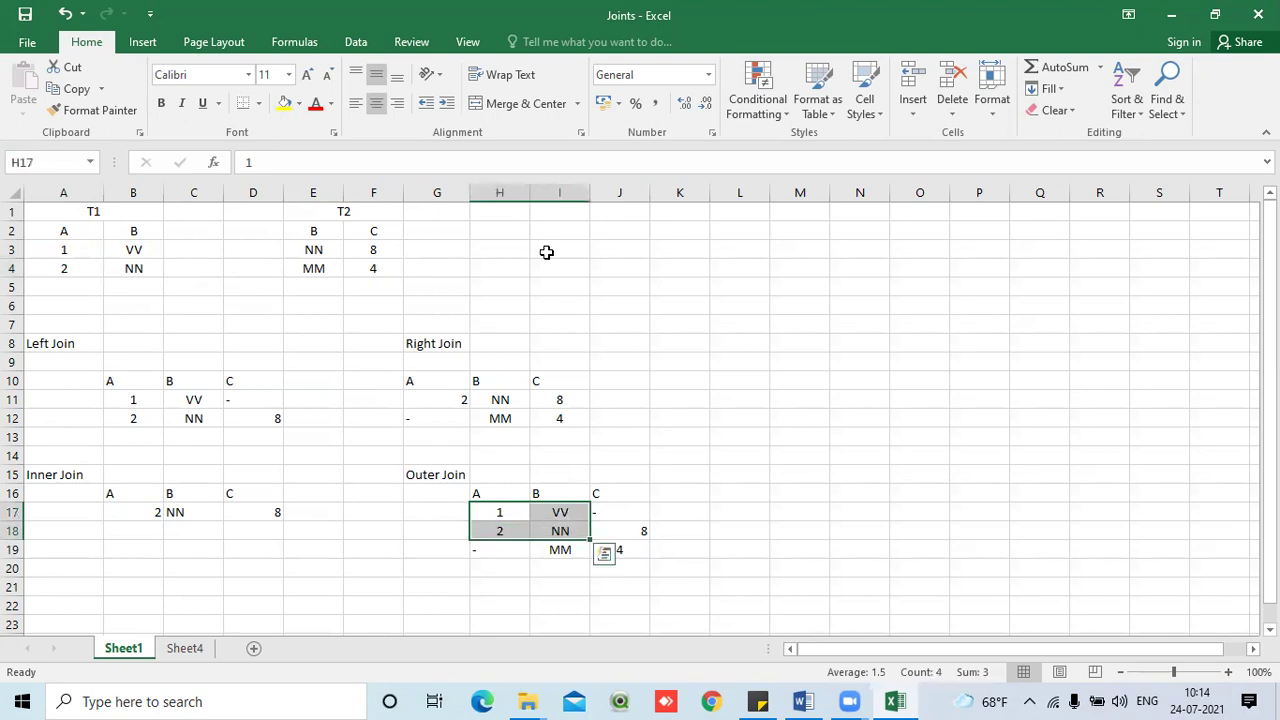
{"action": "left_click", "coordinate": [298, 103]}
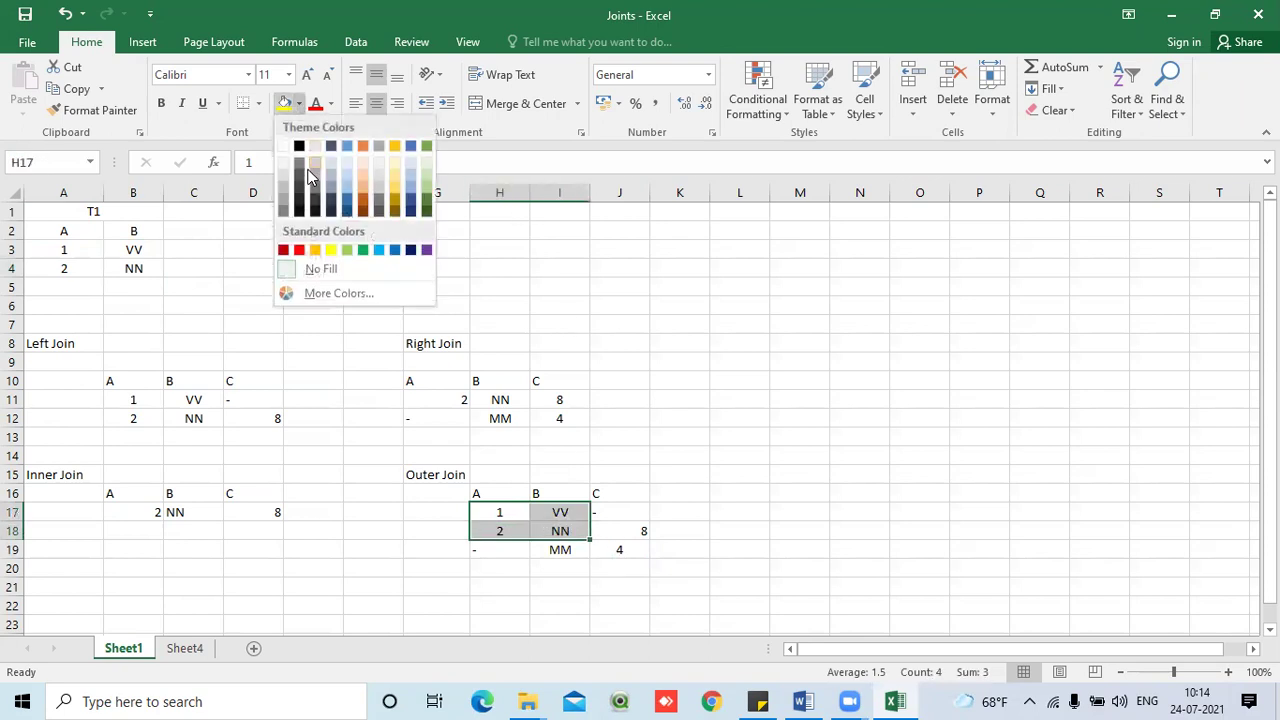
{"action": "left_click", "coordinate": [331, 250]}
{"action": "left_click", "coordinate": [884, 385]}
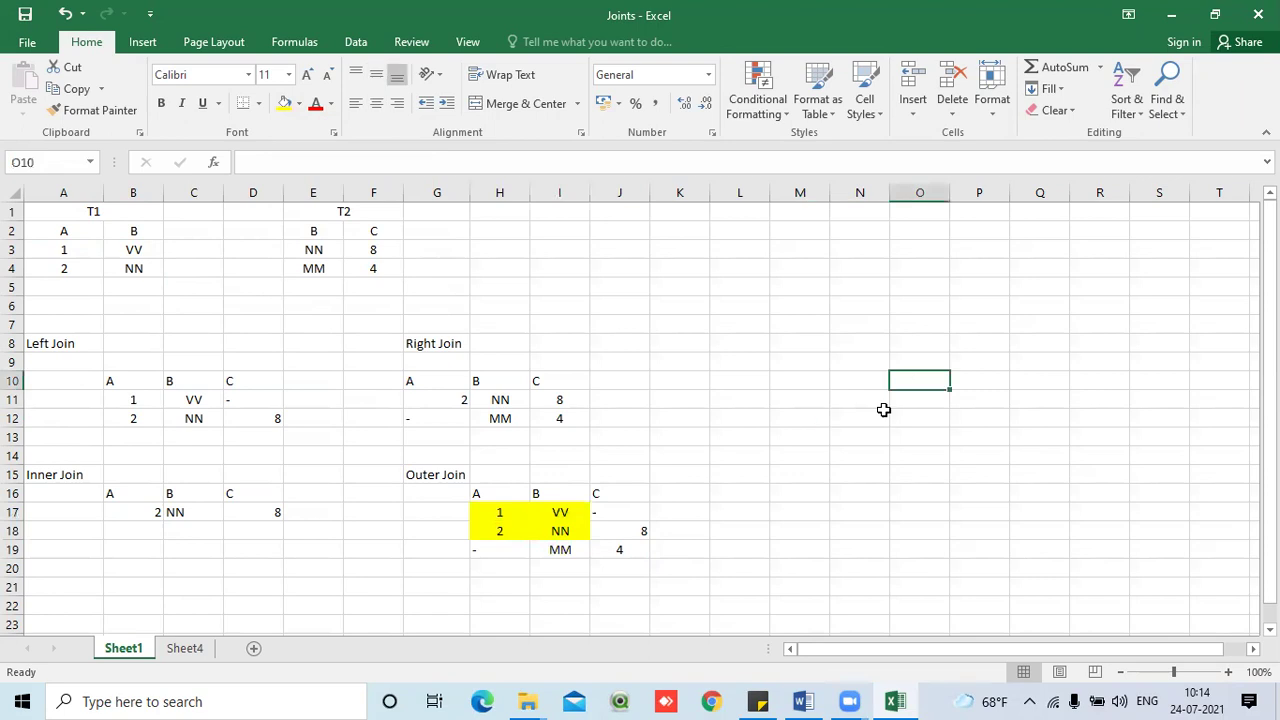
- Fill the rows that come from T2 in I18:J19 of the Outer Join table with light blue
{"action": "left_click_drag", "start_coordinate": [572, 530], "coordinate": [630, 552]}
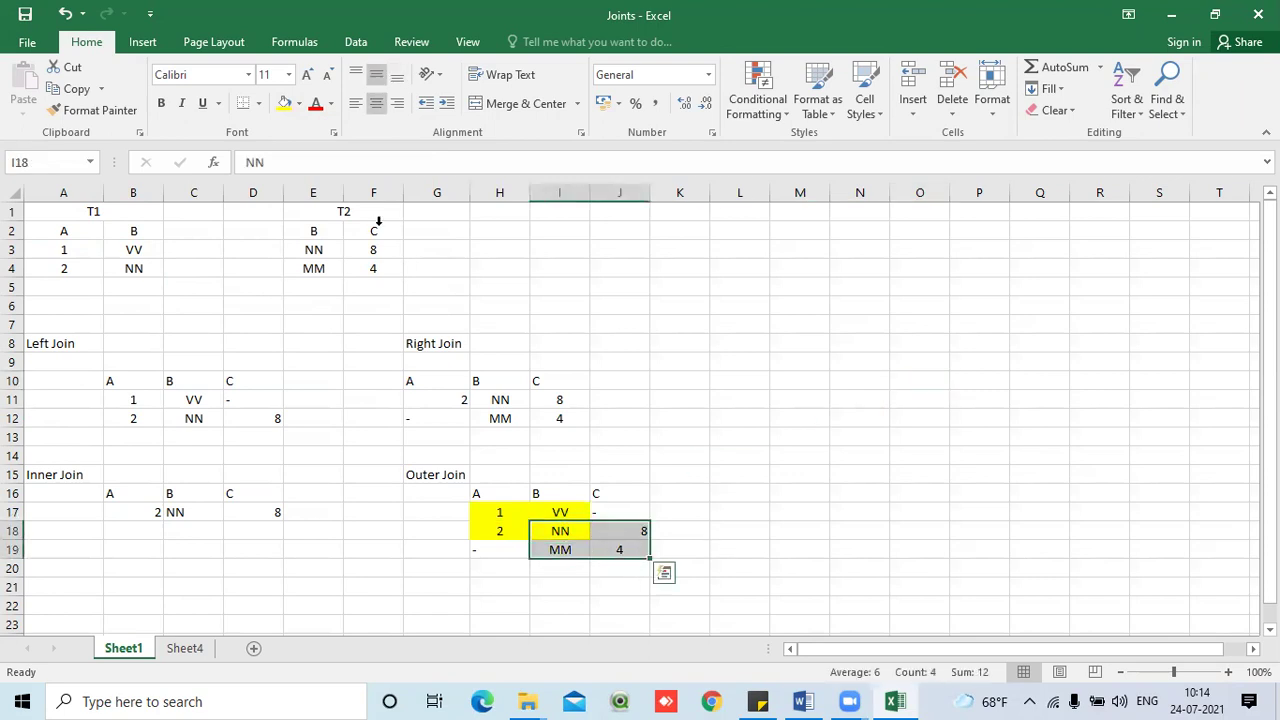
{"action": "left_click", "coordinate": [298, 103]}
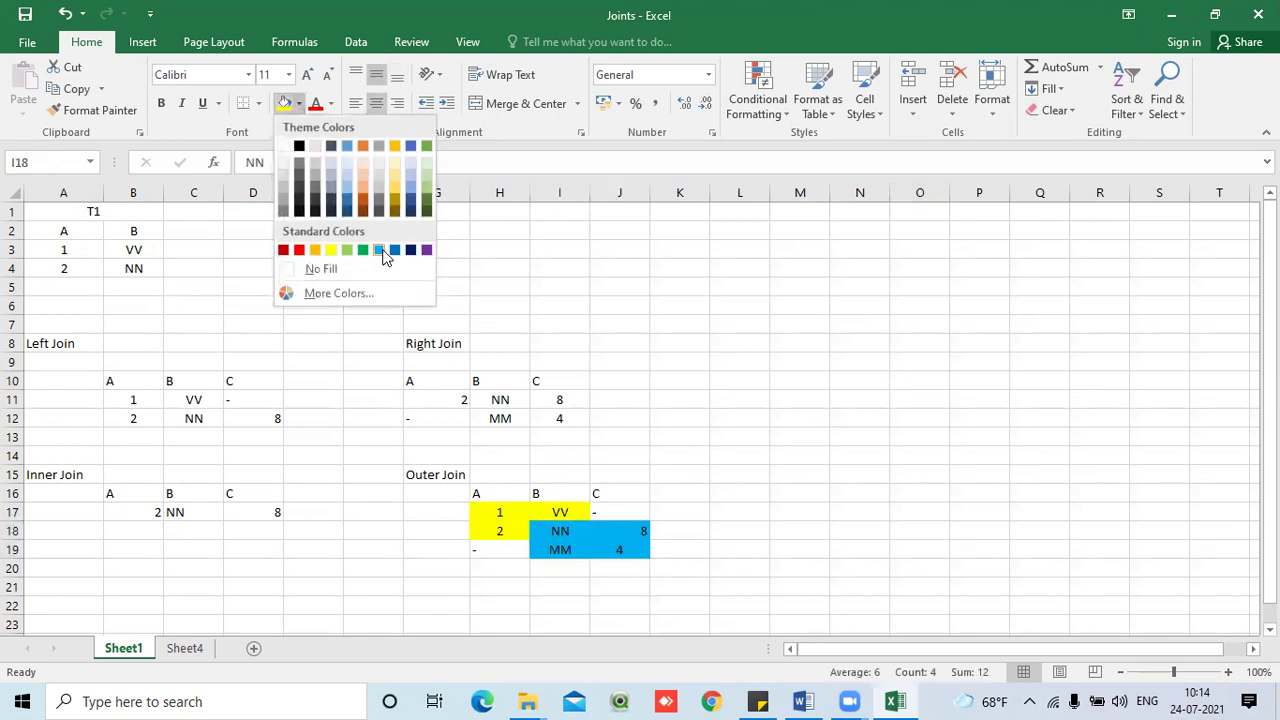
{"action": "left_click", "coordinate": [385, 257]}
{"action": "left_click", "coordinate": [917, 452]}
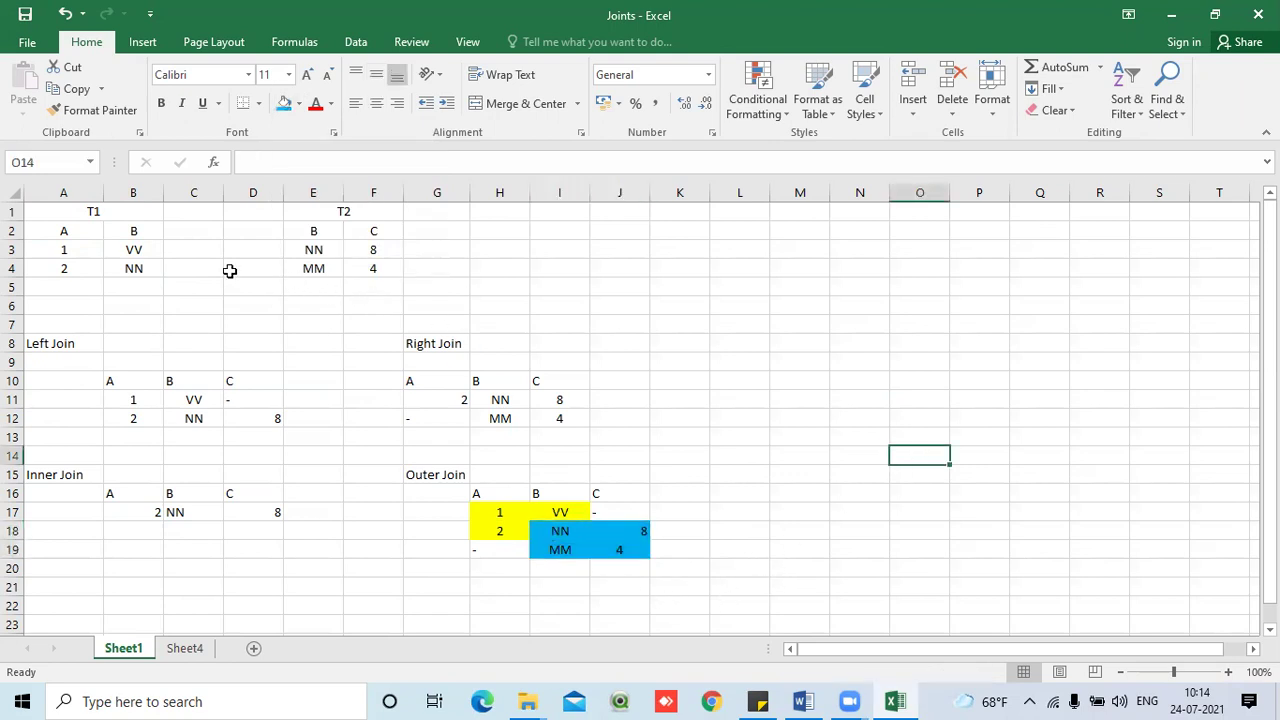
- Examine the NN row of the Outer Join table, checking its B and C values shared by both source tables
{"action": "left_click", "coordinate": [575, 531]}
{"action": "left_click", "coordinate": [630, 530]}
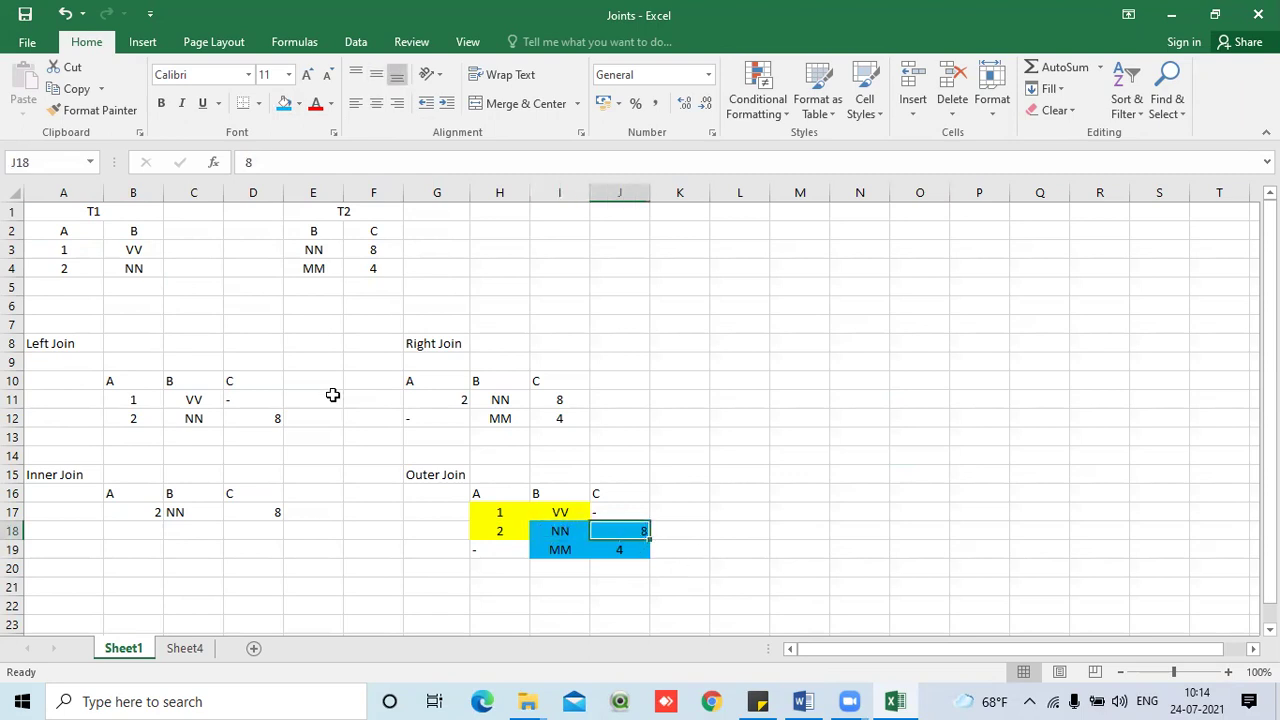
{"action": "left_click", "coordinate": [561, 536]}
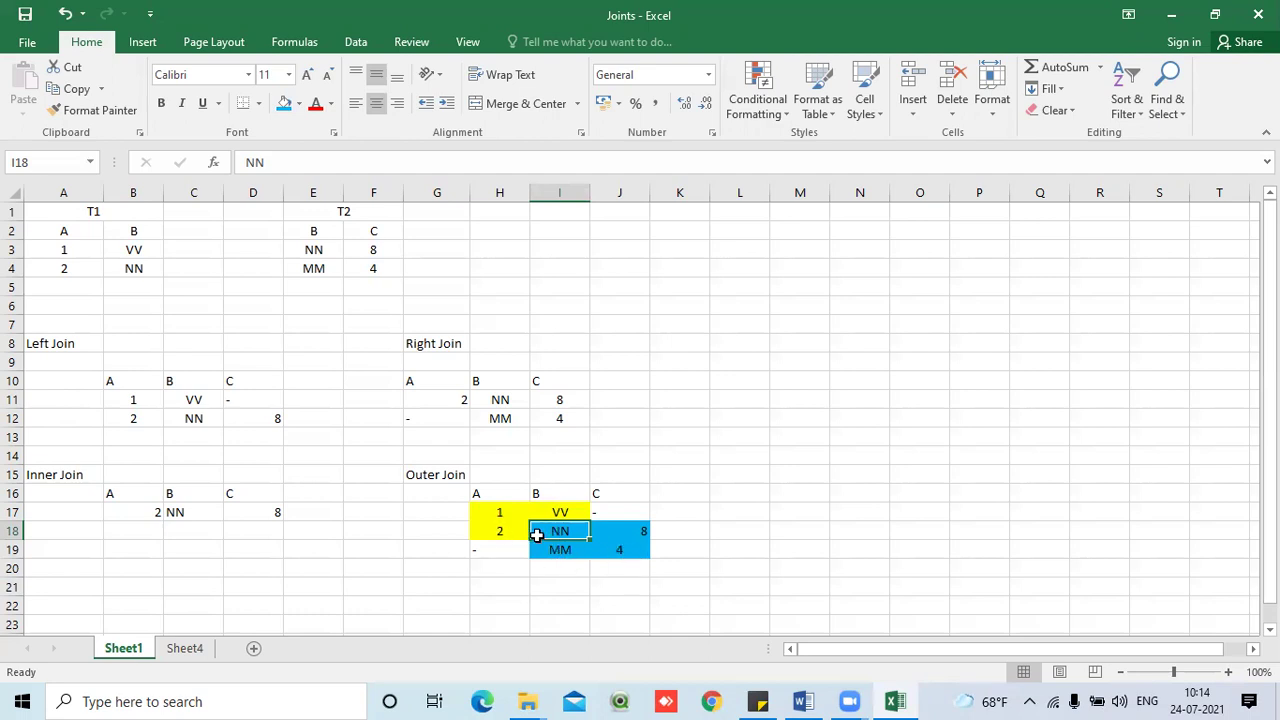
{"action": "left_click", "coordinate": [601, 496]}
{"action": "left_click", "coordinate": [613, 531]}
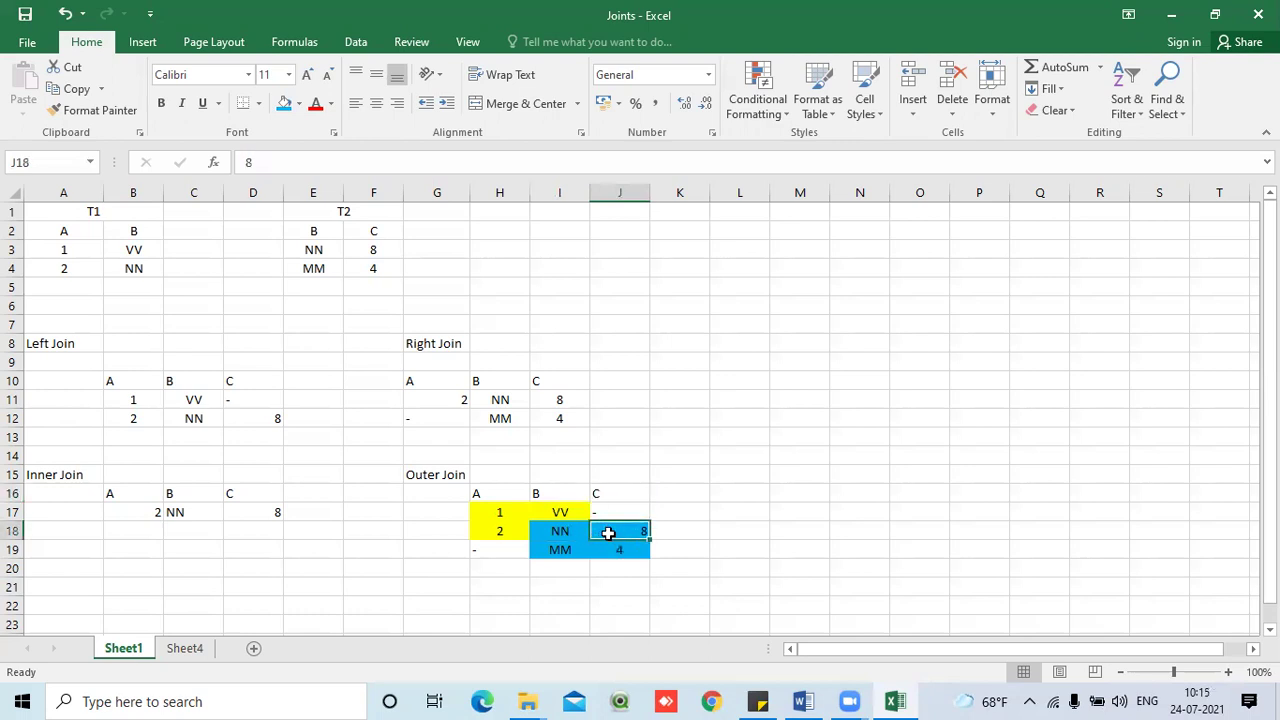
{"action": "left_click", "coordinate": [764, 397]}
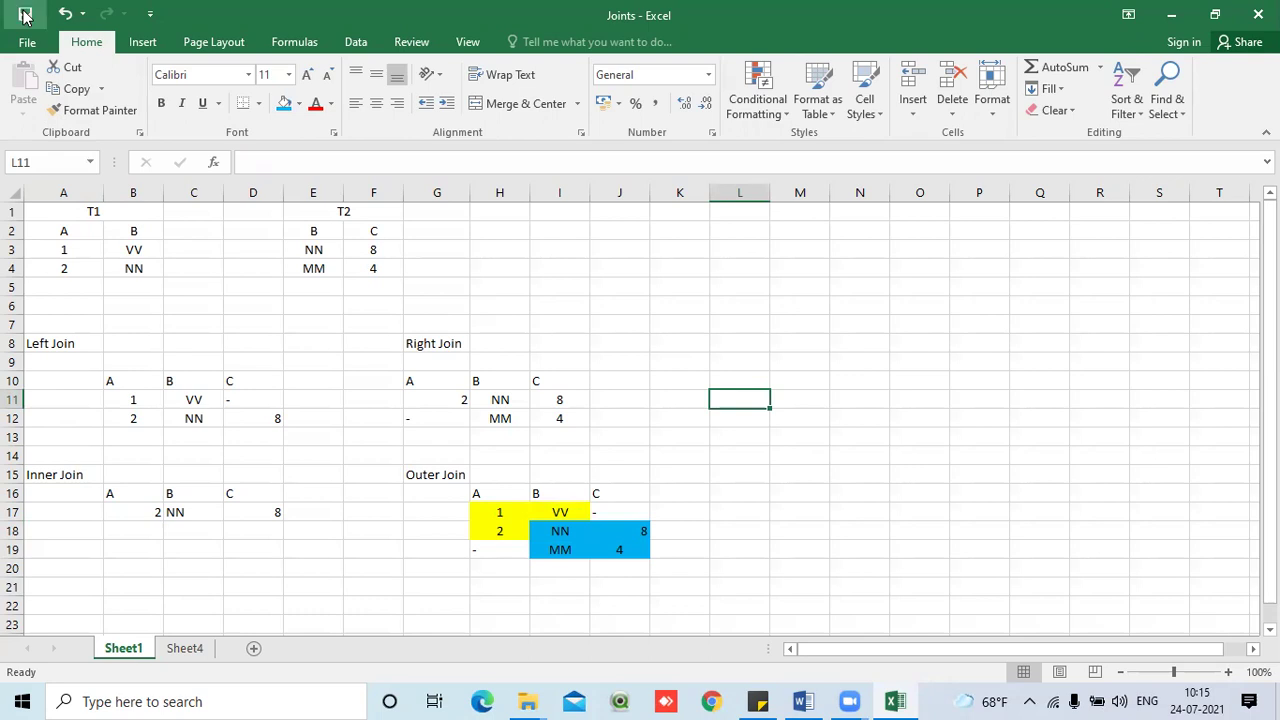
- Review source tables T1 and T2, their common column B, and the headings A, B and C of the Left Join table
{"action": "left_click", "coordinate": [520, 311]}
{"action": "left_click", "coordinate": [104, 220]}
{"action": "left_click_drag", "start_coordinate": [104, 220], "coordinate": [138, 262]}
{"action": "left_click_drag", "start_coordinate": [291, 220], "coordinate": [357, 262]}
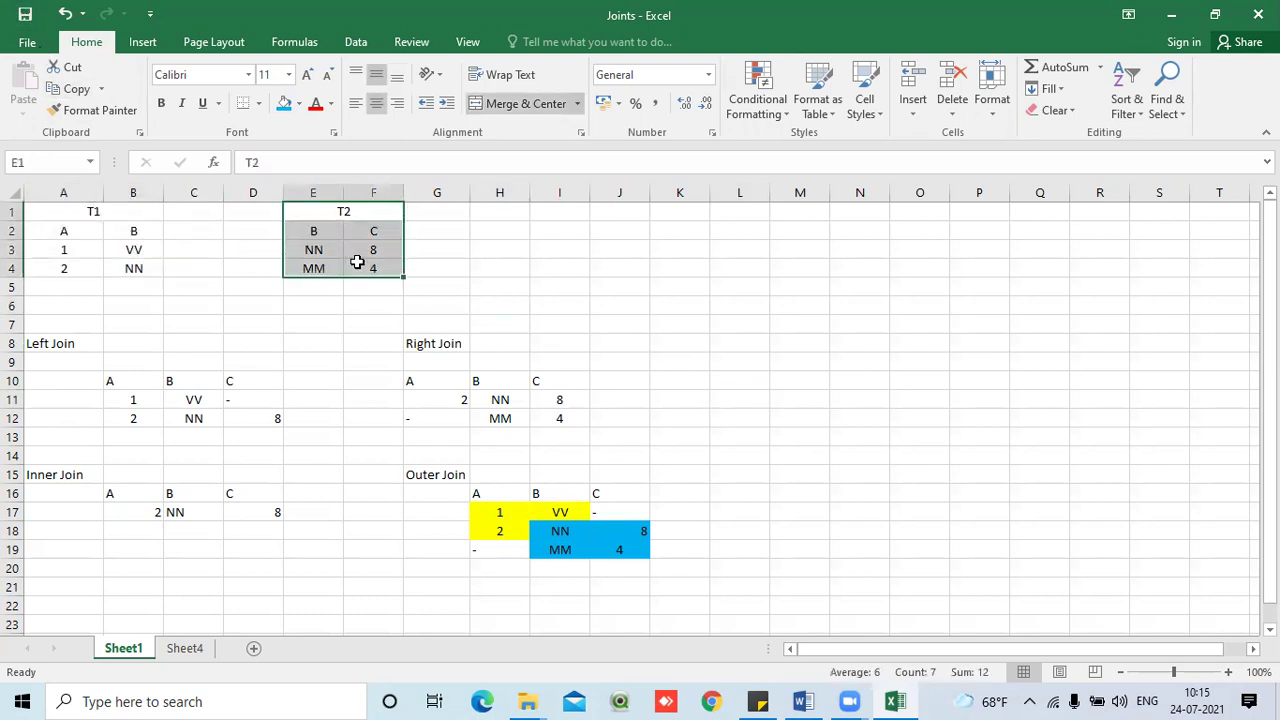
{"action": "left_click", "coordinate": [700, 332]}
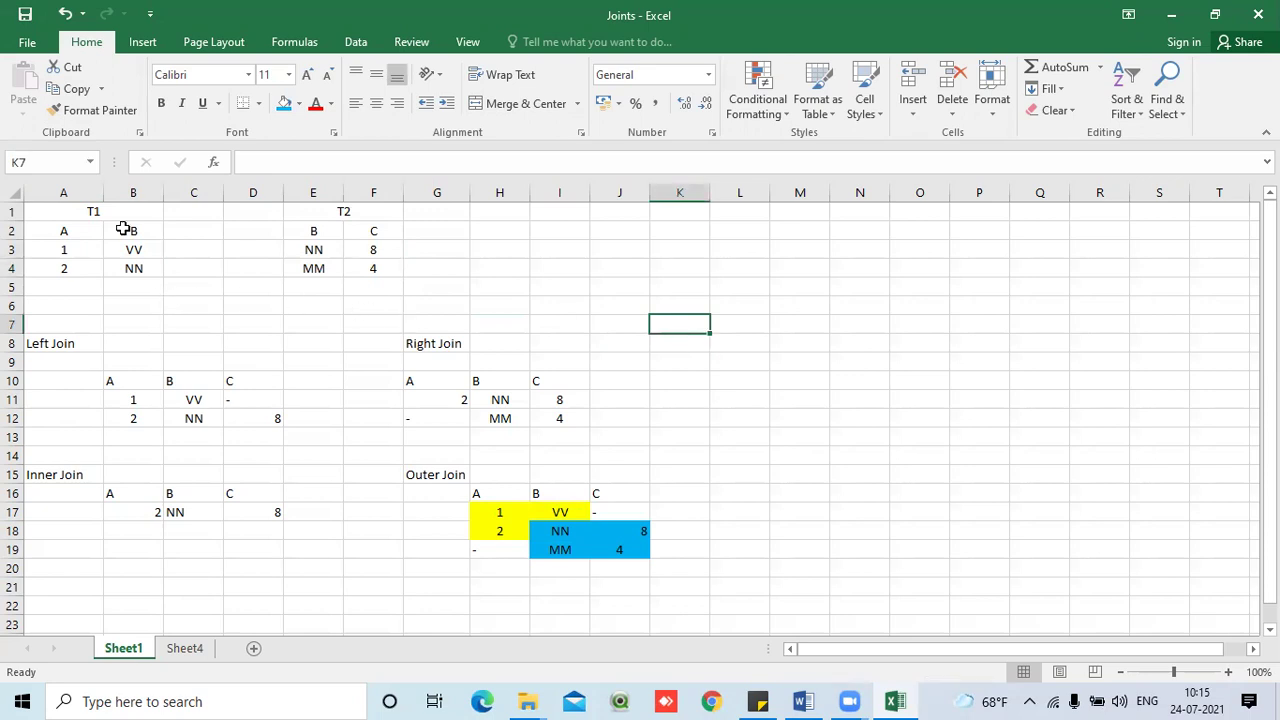
{"action": "left_click_drag", "start_coordinate": [84, 235], "coordinate": [129, 266]}
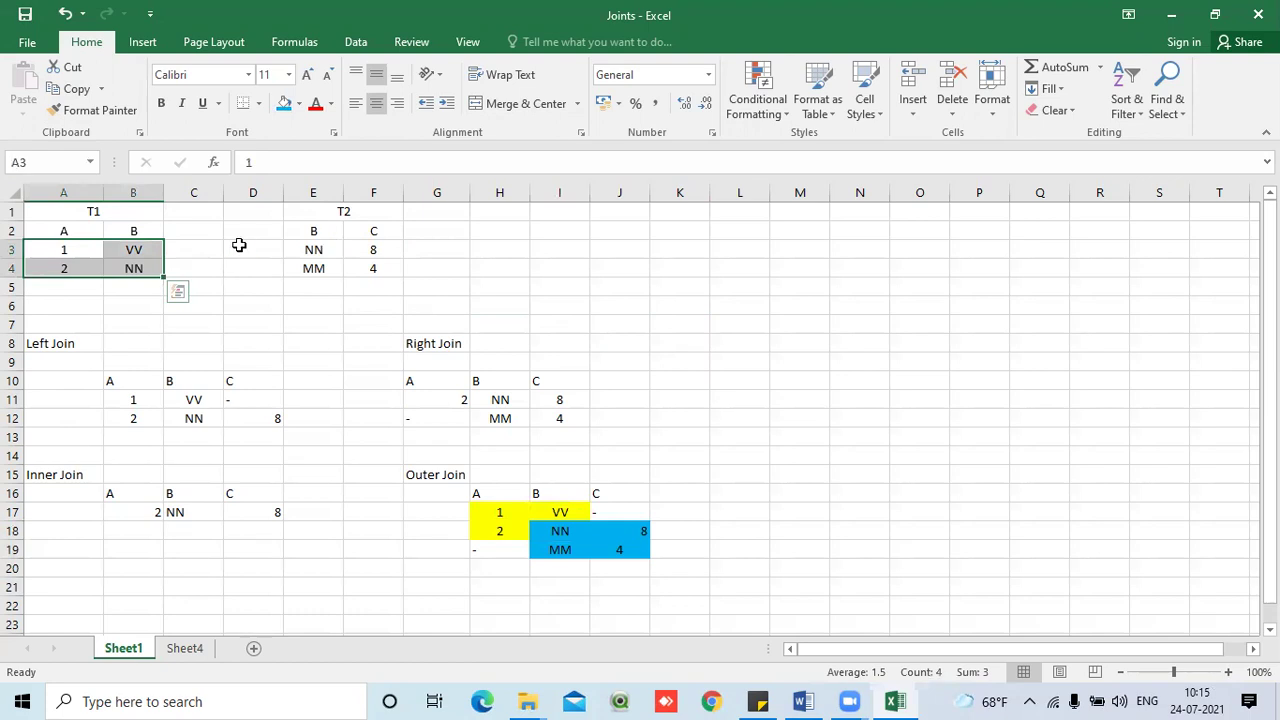
{"action": "left_click", "coordinate": [64, 230]}
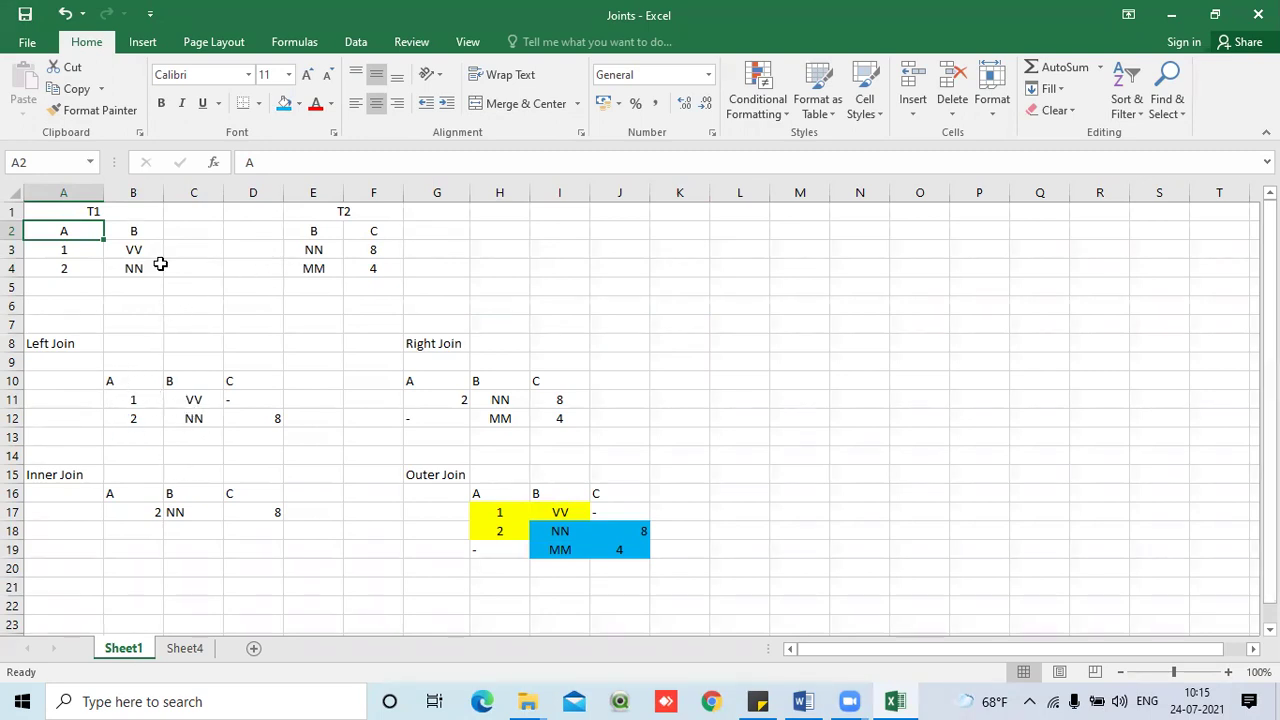
{"action": "left_click", "coordinate": [137, 235]}
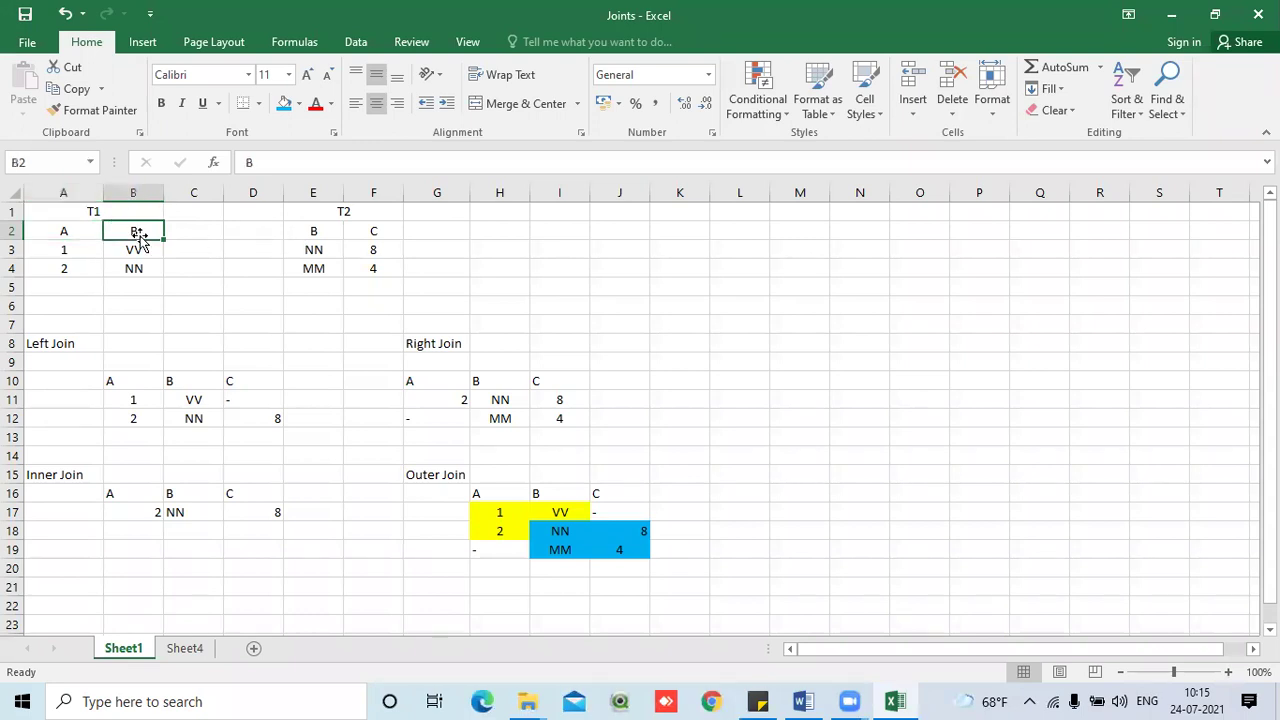
{"action": "left_click", "coordinate": [306, 233]}
{"action": "left_click", "coordinate": [145, 236]}
{"action": "left_click", "coordinate": [70, 347]}
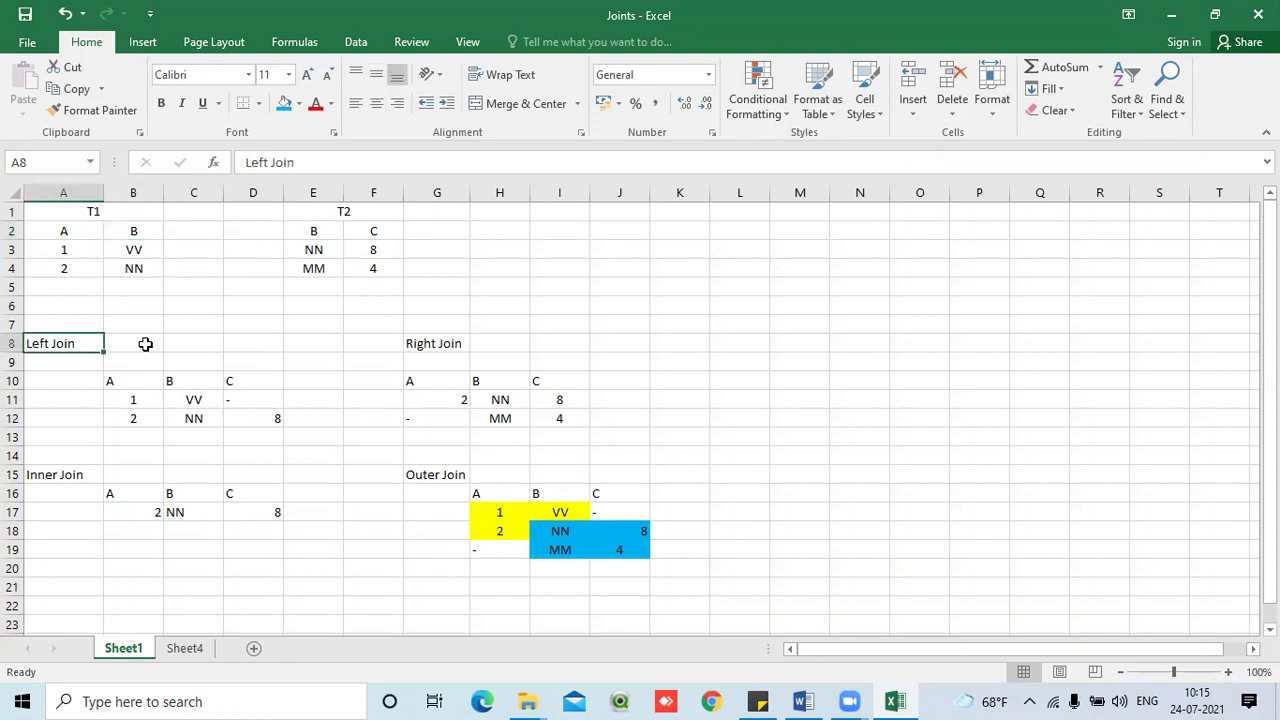
{"action": "left_click_drag", "start_coordinate": [127, 385], "coordinate": [232, 383]}
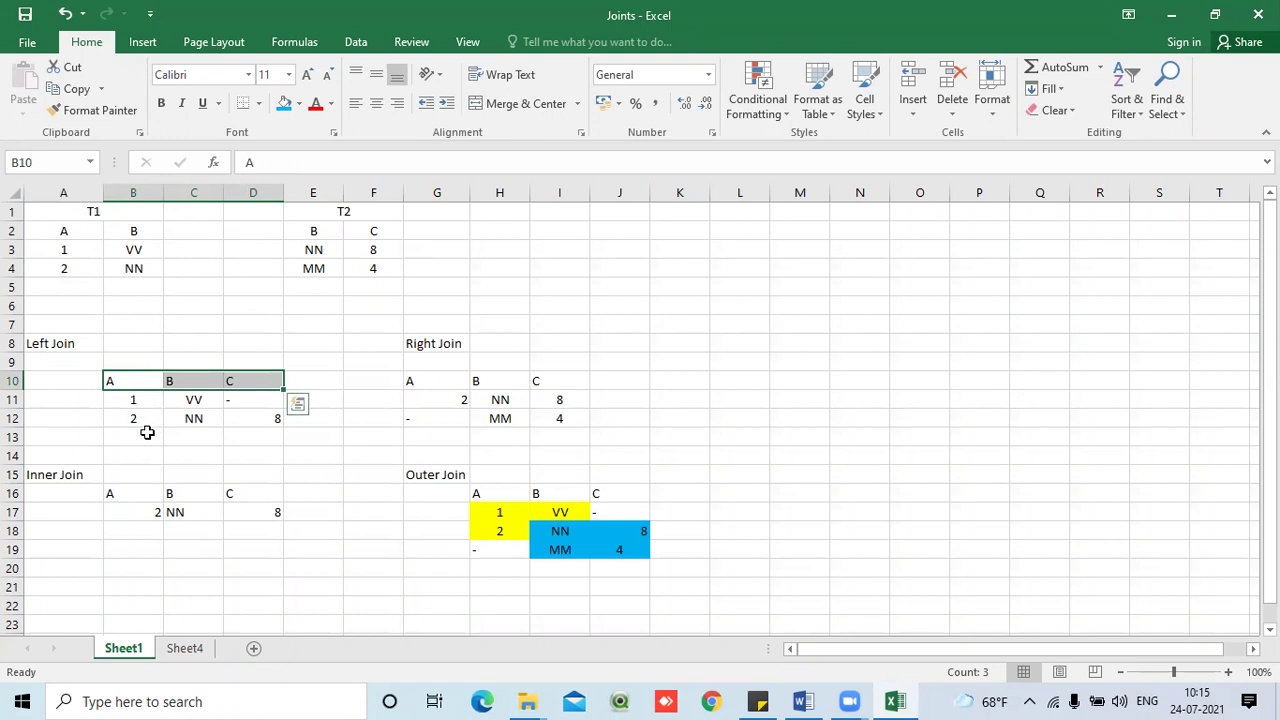
- Compare the Left Join rows with T1, tracing the NN match in T2 and the C values in D11:D12
{"action": "left_click_drag", "start_coordinate": [63, 250], "coordinate": [140, 266]}
{"action": "left_click_drag", "start_coordinate": [127, 397], "coordinate": [183, 414]}
{"action": "key", "text": "ctrl+v"}
{"action": "left_click", "coordinate": [133, 270]}
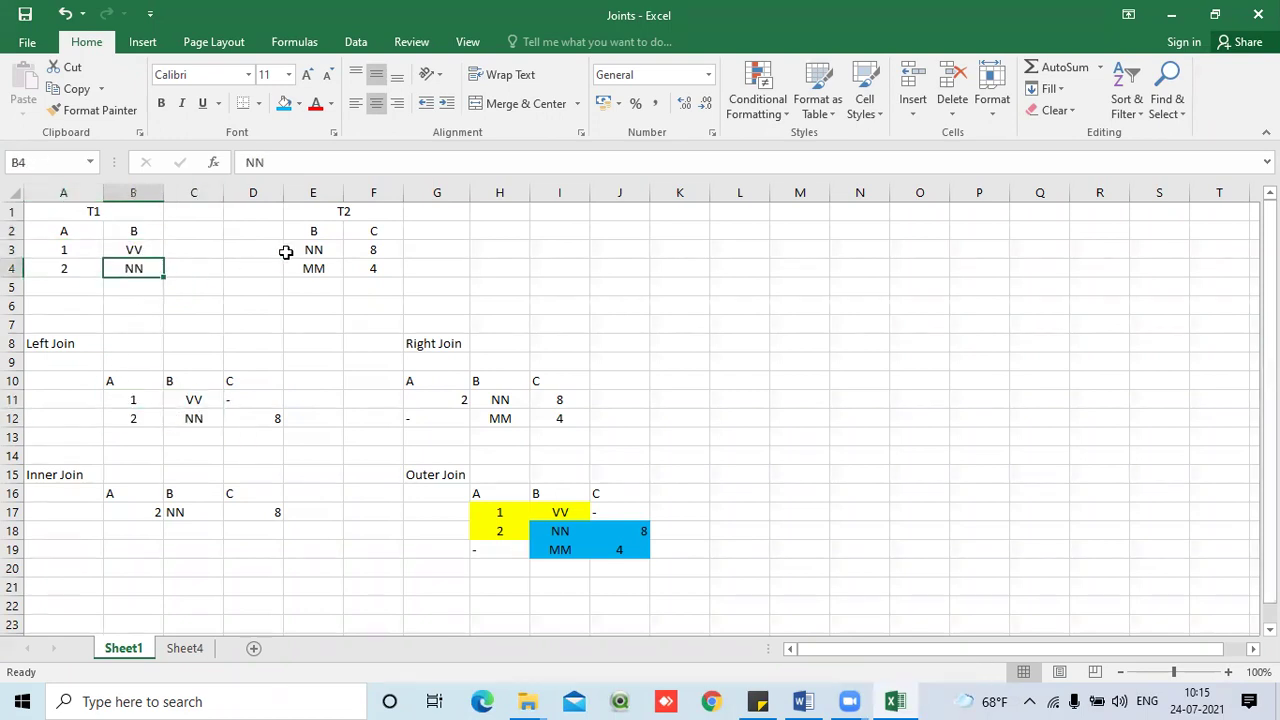
{"action": "left_click", "coordinate": [305, 250]}
{"action": "left_click", "coordinate": [371, 251]}
{"action": "left_click", "coordinate": [257, 418]}
{"action": "left_click", "coordinate": [259, 399]}
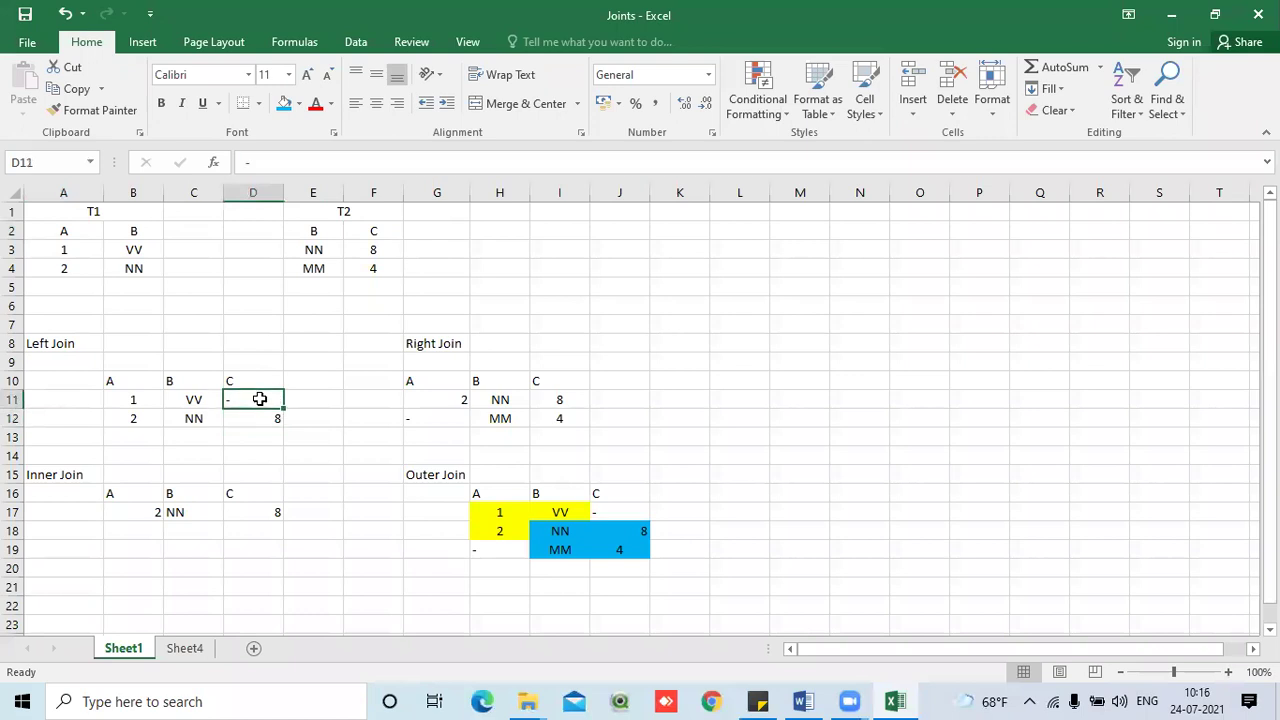
- Compare the Right Join table with T2, tracing NN back to T1 and checking the A values in G11:G12
{"action": "left_click", "coordinate": [430, 343]}
{"action": "left_click_drag", "start_coordinate": [486, 403], "coordinate": [554, 420]}
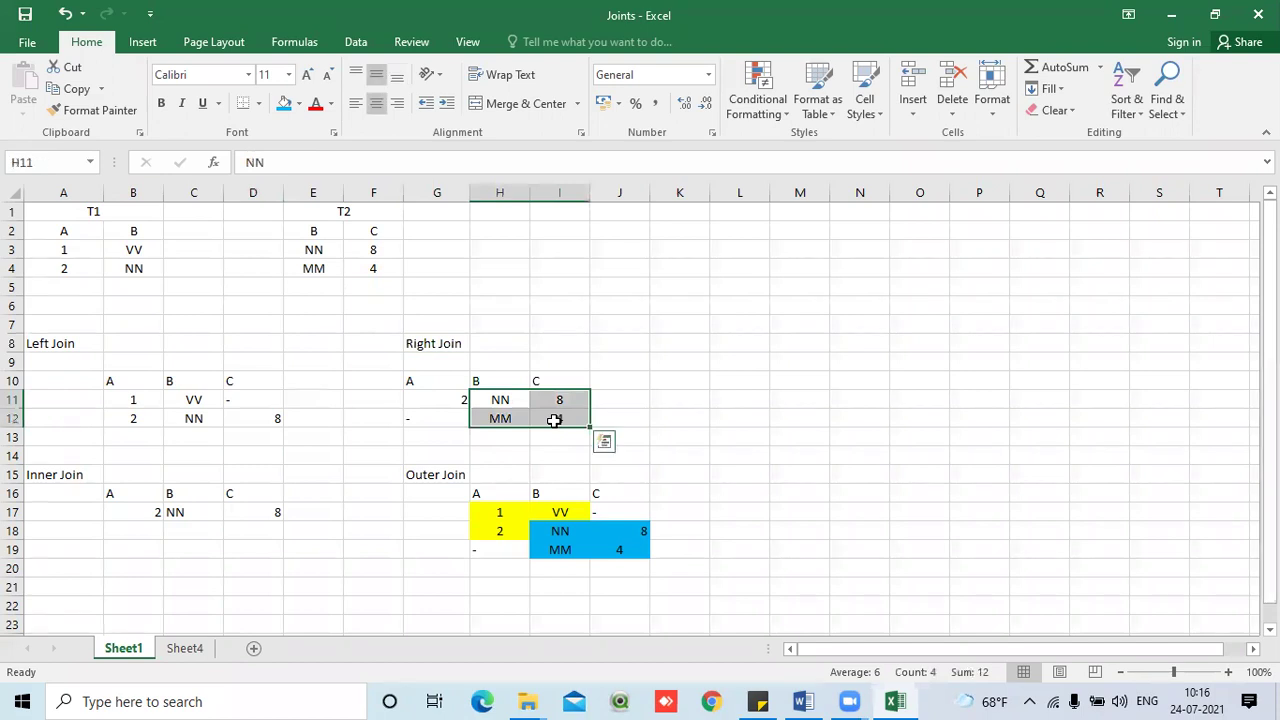
{"action": "left_click", "coordinate": [505, 400]}
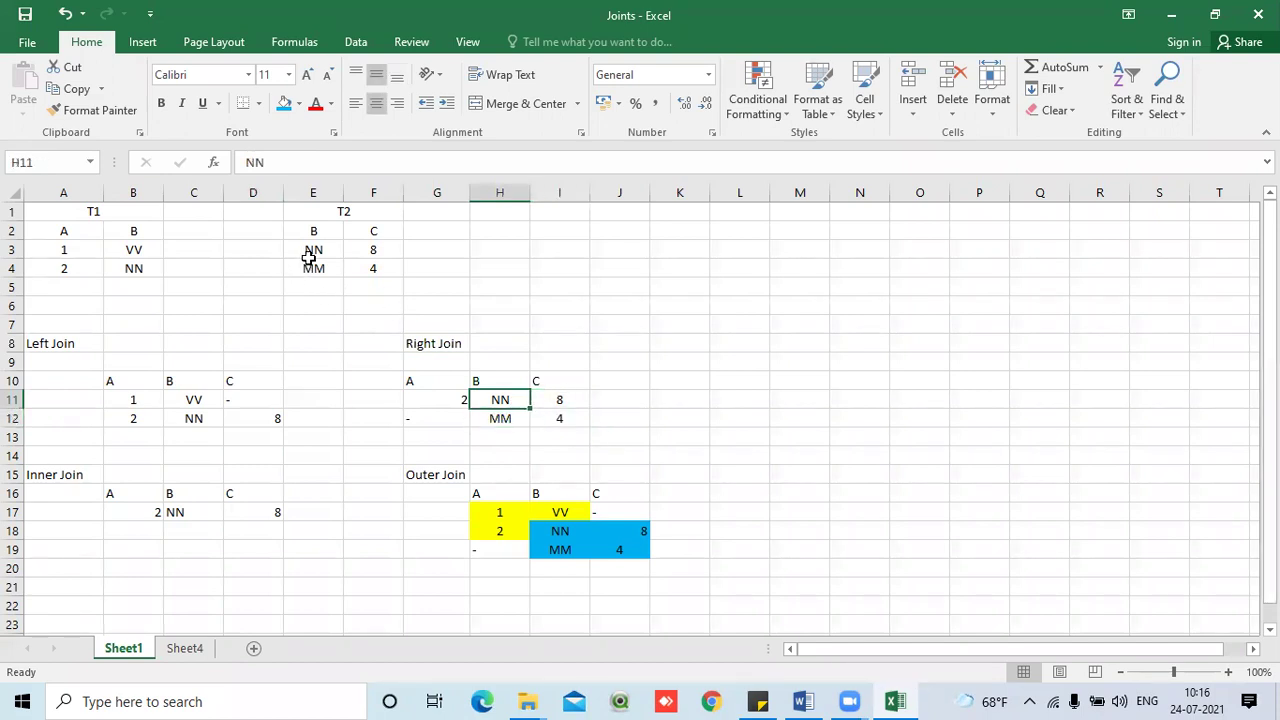
{"action": "left_click", "coordinate": [309, 255]}
{"action": "left_click", "coordinate": [125, 270]}
{"action": "left_click", "coordinate": [66, 267]}
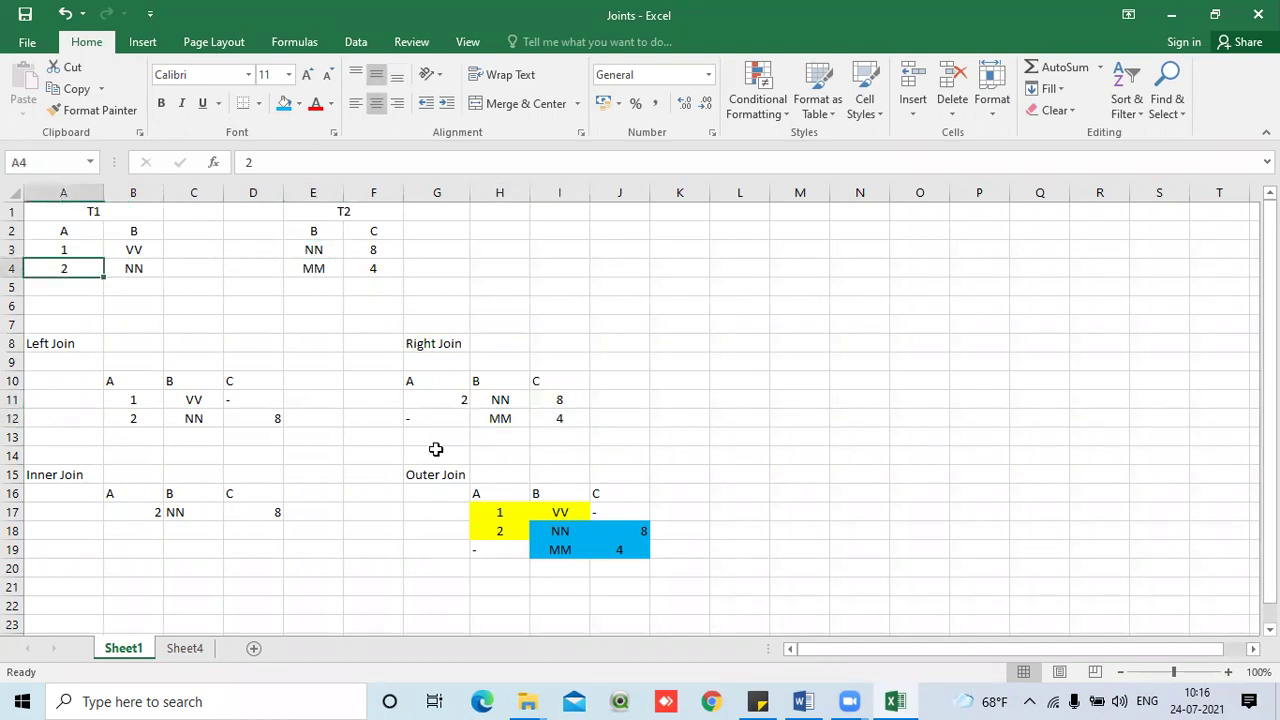
{"action": "left_click", "coordinate": [426, 398]}
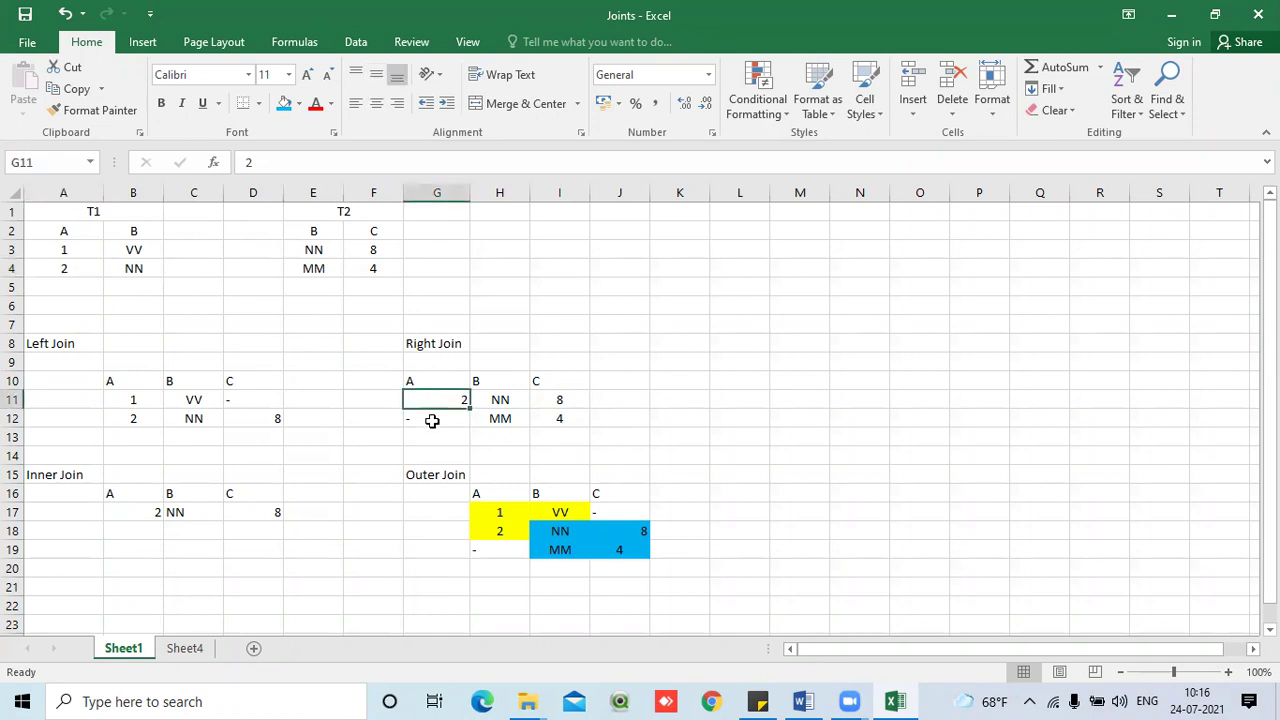
{"action": "left_click", "coordinate": [445, 419]}
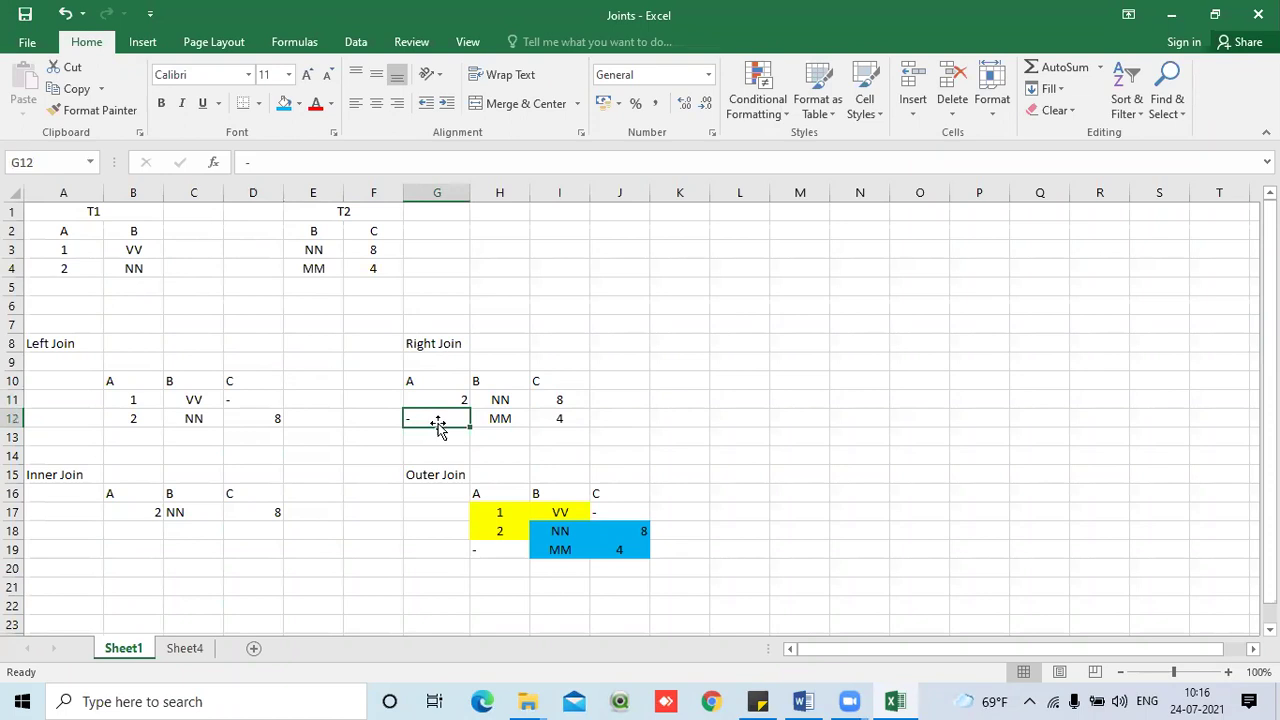
- Recheck the T2 rows in H11:I12 of the Right Join table against the unmatched A value in G12
{"action": "left_click_drag", "start_coordinate": [486, 399], "coordinate": [543, 417]}
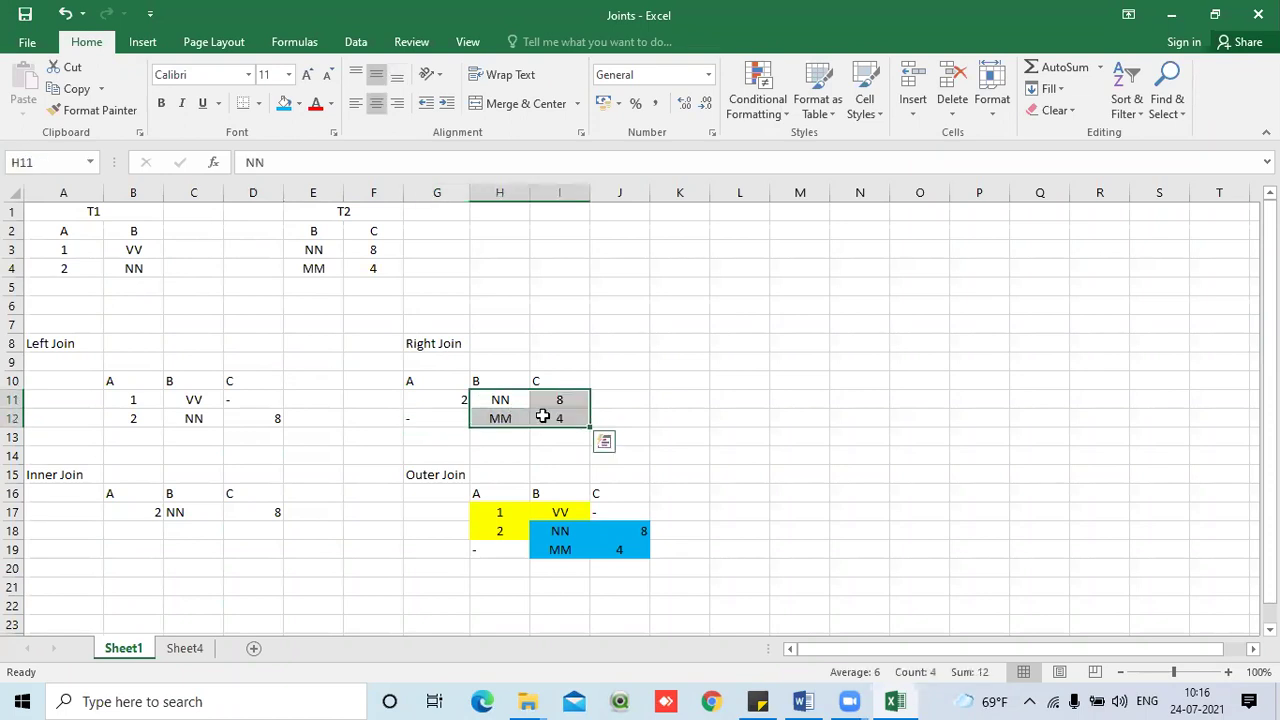
{"action": "scroll", "coordinate": [457, 326], "scroll_direction": "down", "scroll_amount": 3}
{"action": "scroll", "coordinate": [445, 400], "scroll_direction": "up", "scroll_amount": 3}
{"action": "key", "text": "Left"}
{"action": "left_click", "coordinate": [436, 422]}
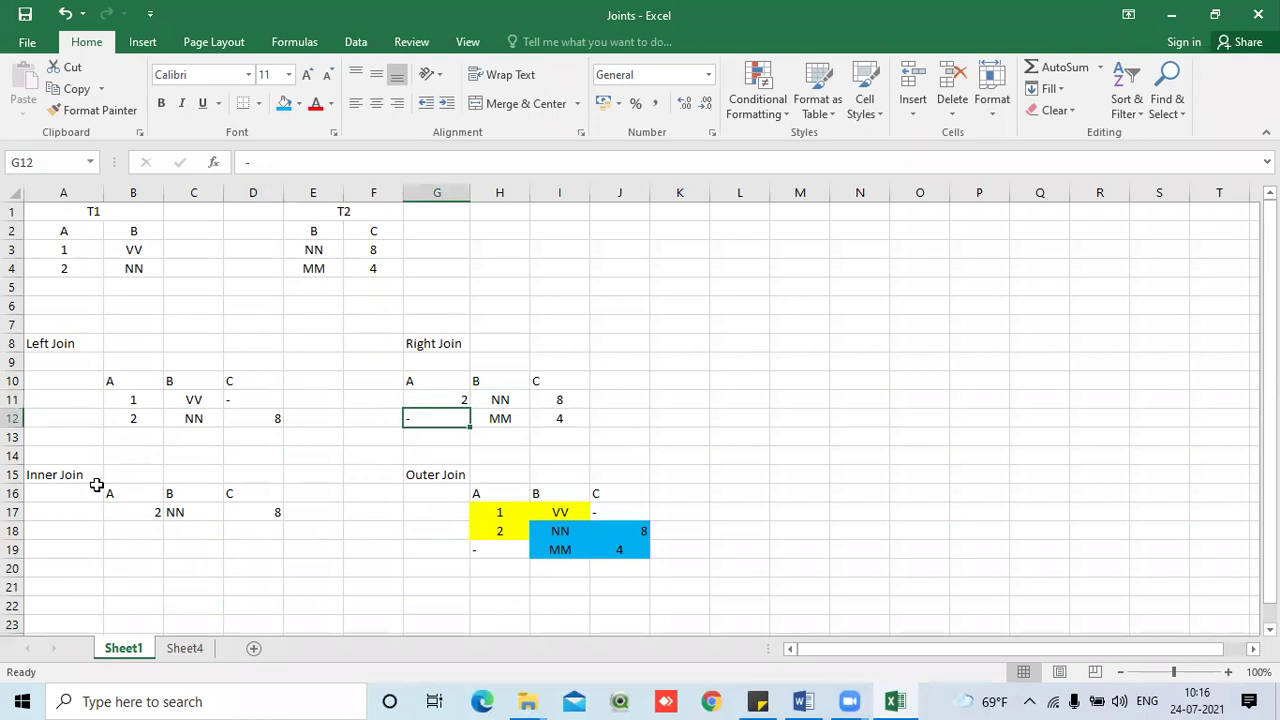
- Review the Inner Join row in B17:D17 against the common NN entries in T1 and T2
{"action": "left_click", "coordinate": [63, 478]}
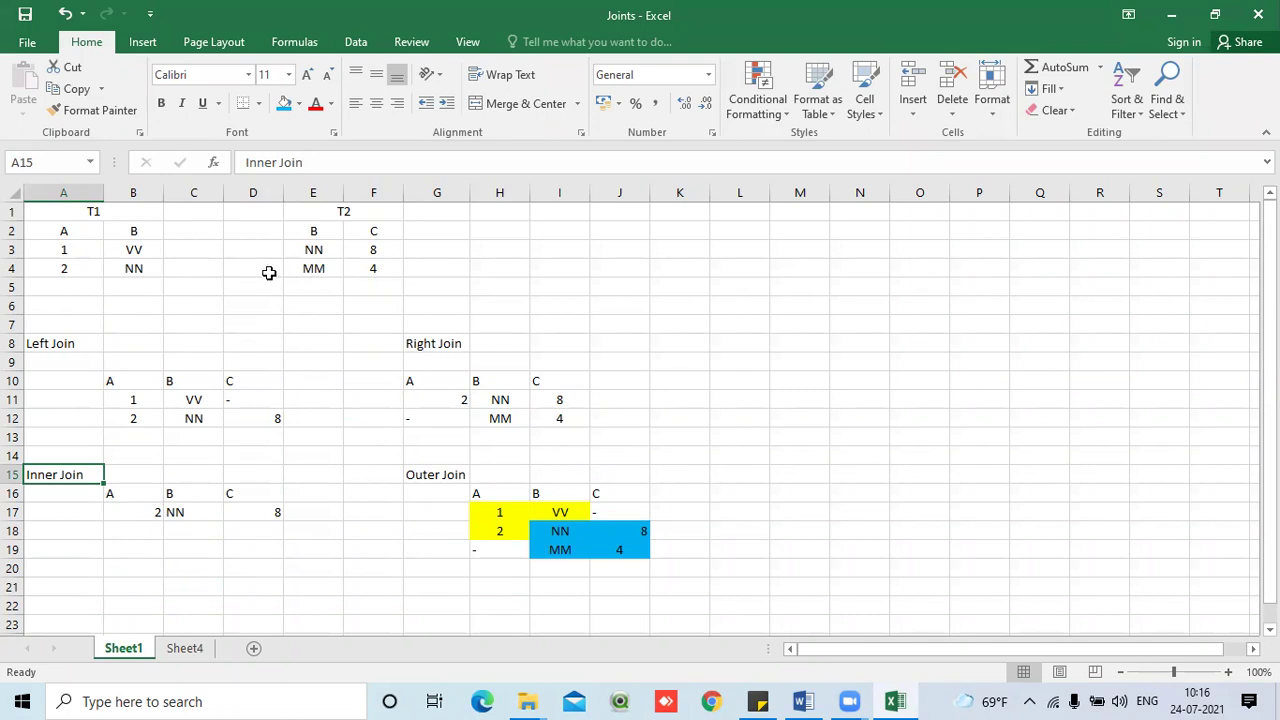
{"action": "left_click_drag", "start_coordinate": [150, 512], "coordinate": [263, 511]}
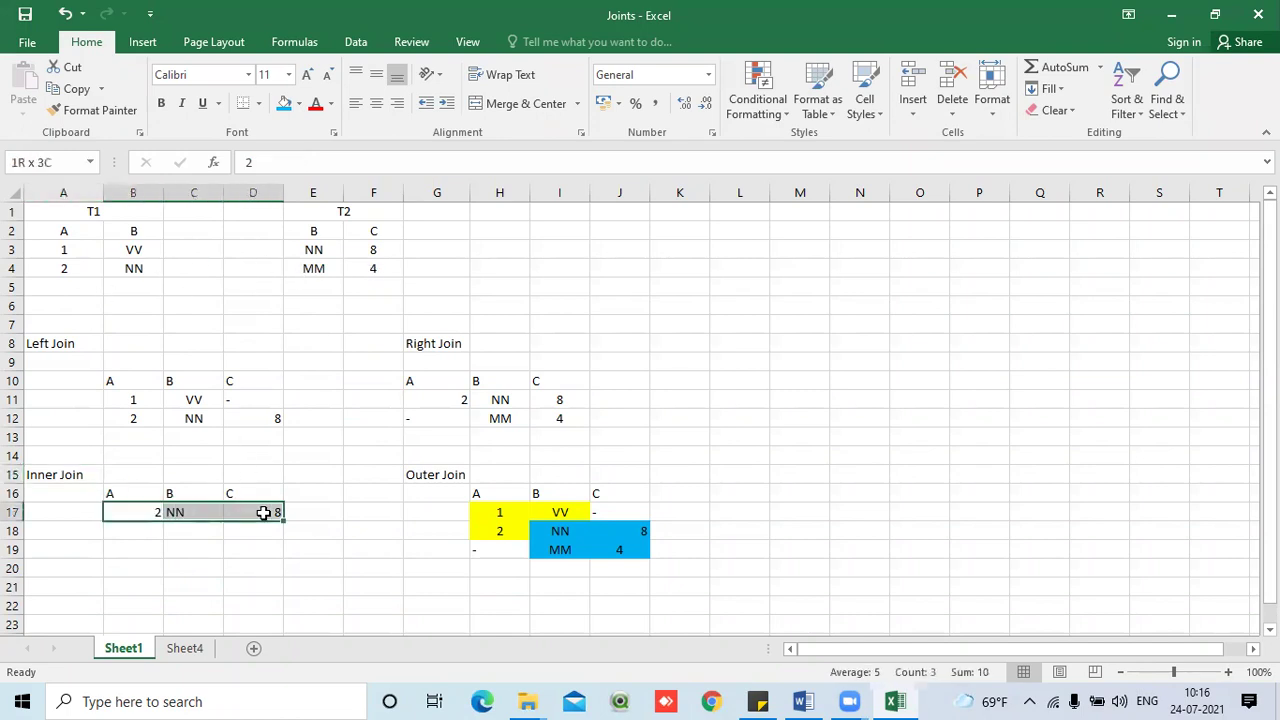
{"action": "left_click", "coordinate": [313, 250]}
{"action": "left_click", "coordinate": [147, 274]}
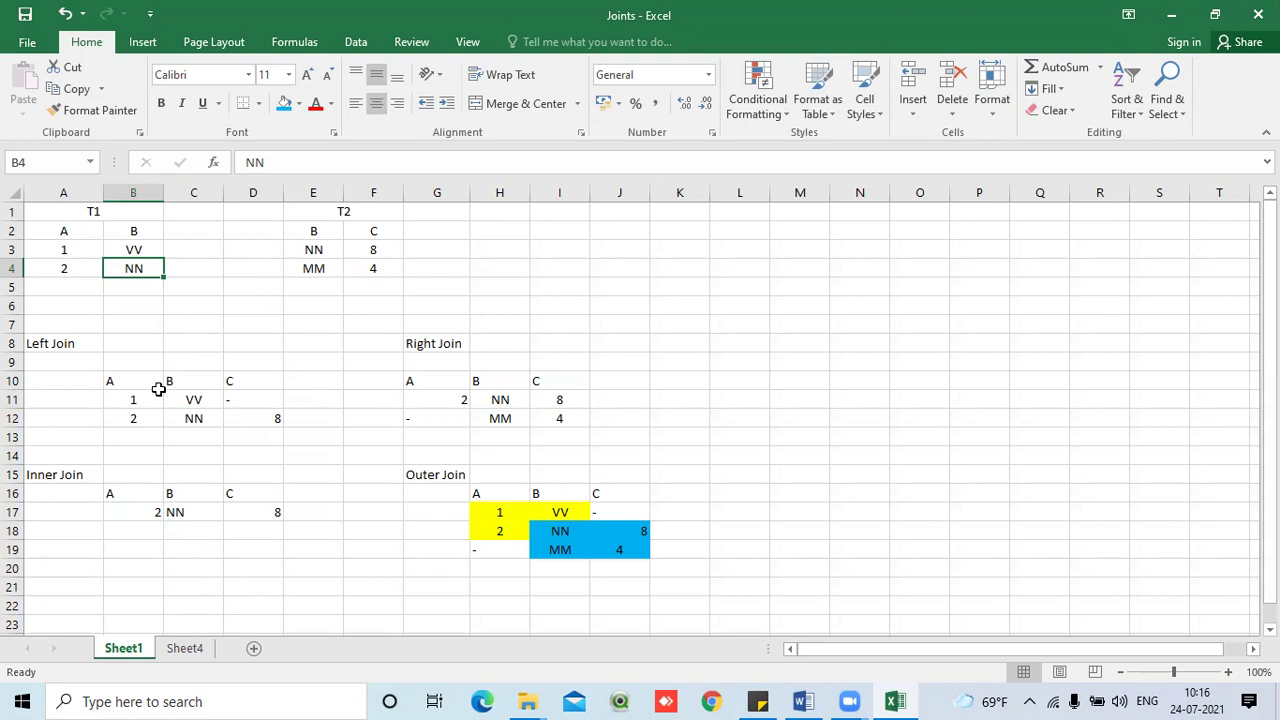
{"action": "left_click", "coordinate": [373, 548]}
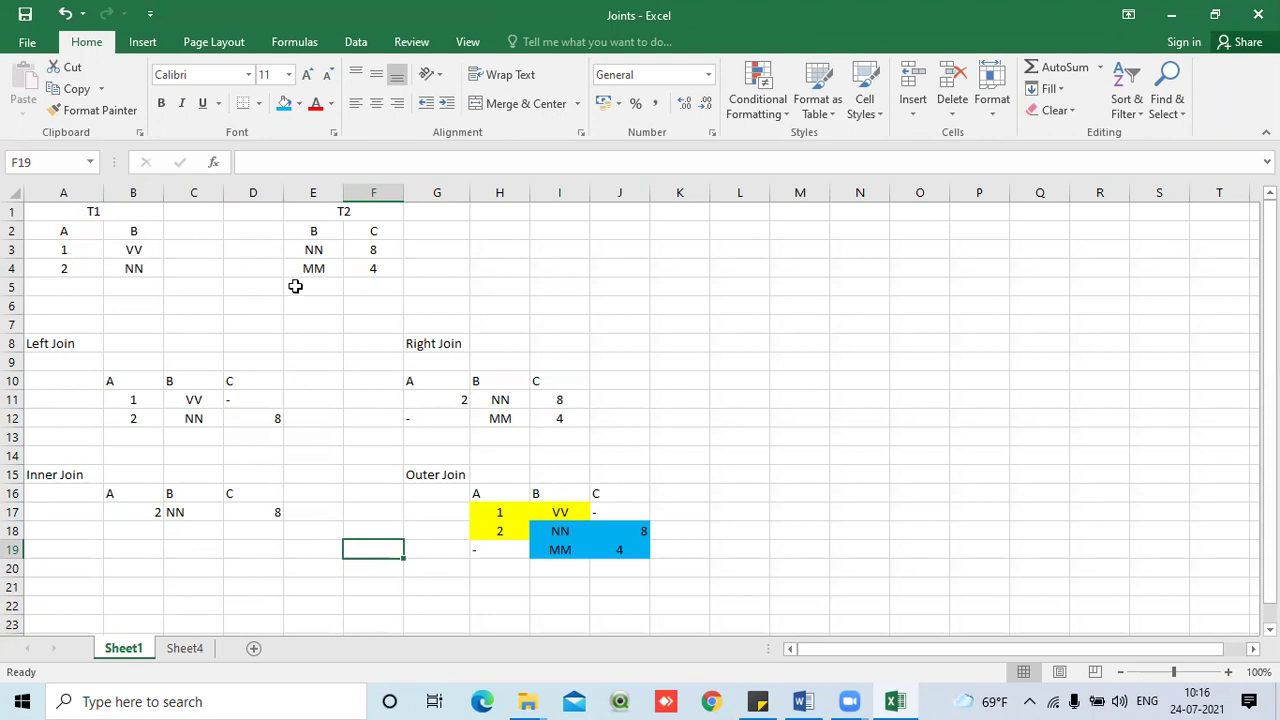
- Compare the T1 and T2 rows with their highlighted counterparts in the Outer Join table
{"action": "left_click_drag", "start_coordinate": [74, 251], "coordinate": [133, 267]}
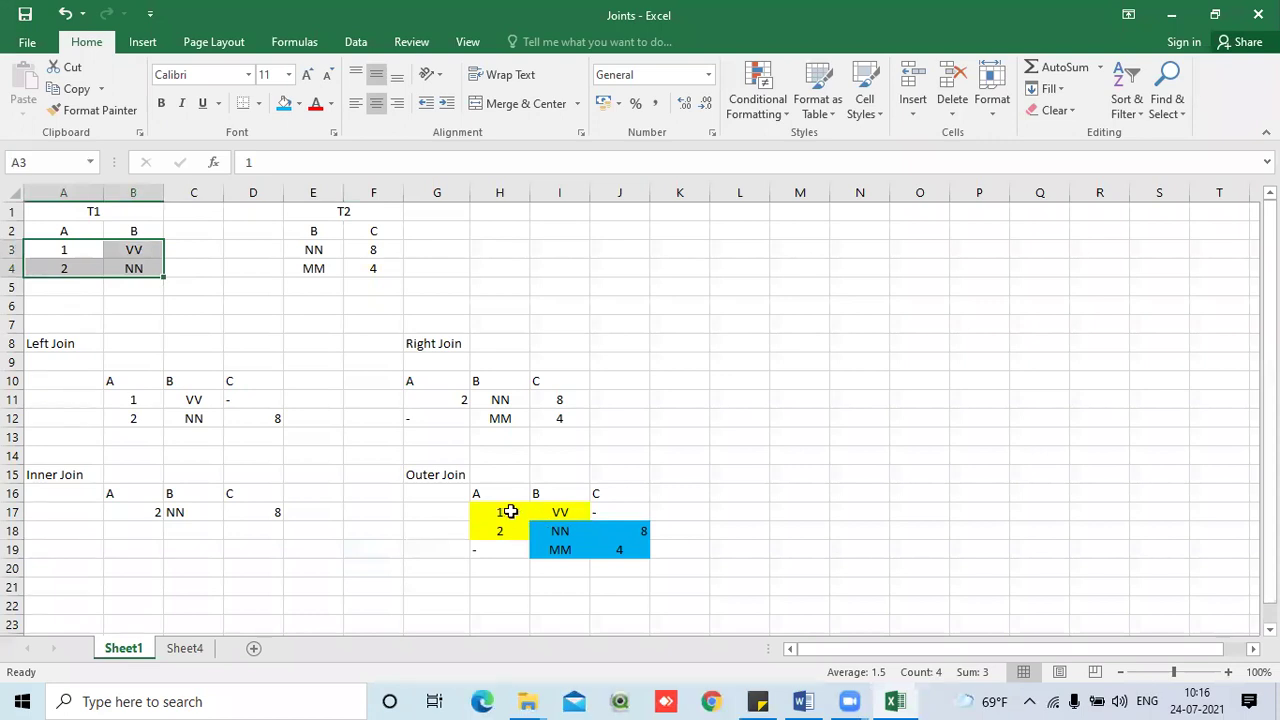
{"action": "left_click_drag", "start_coordinate": [510, 511], "coordinate": [590, 536]}
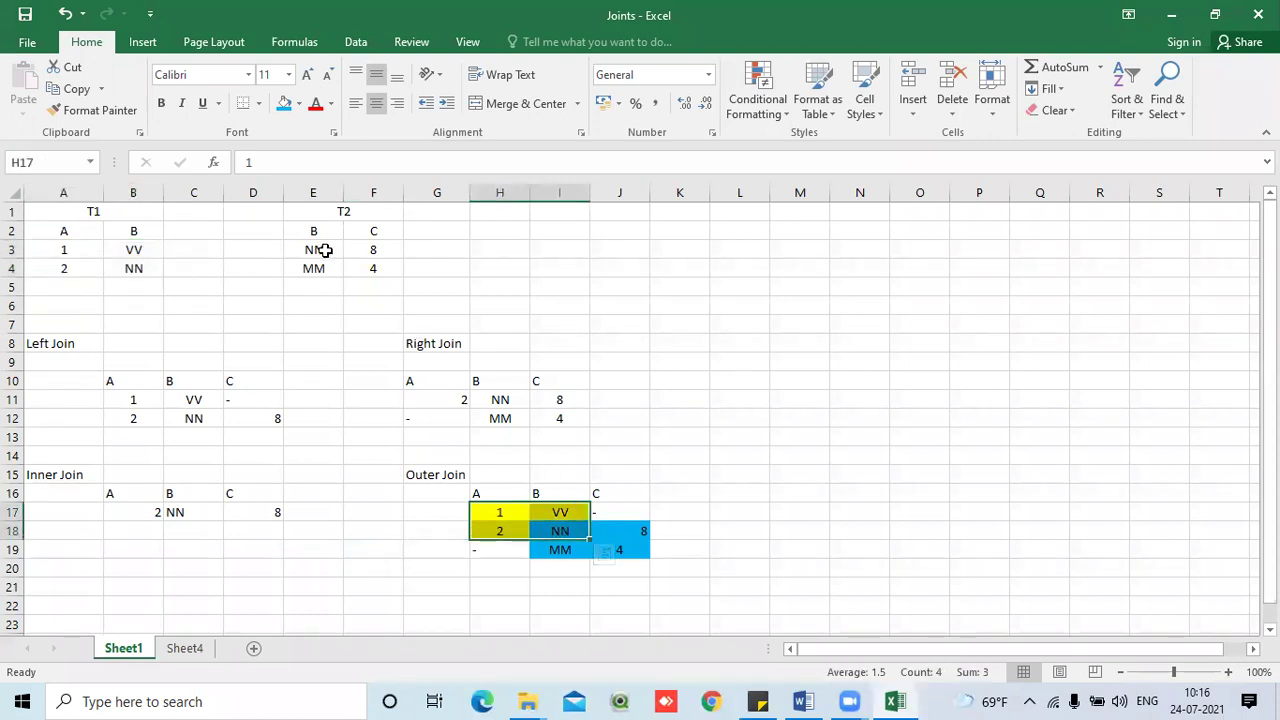
{"action": "left_click_drag", "start_coordinate": [325, 251], "coordinate": [378, 268]}
{"action": "left_click_drag", "start_coordinate": [554, 541], "coordinate": [620, 549]}
{"action": "left_click", "coordinate": [582, 532]}
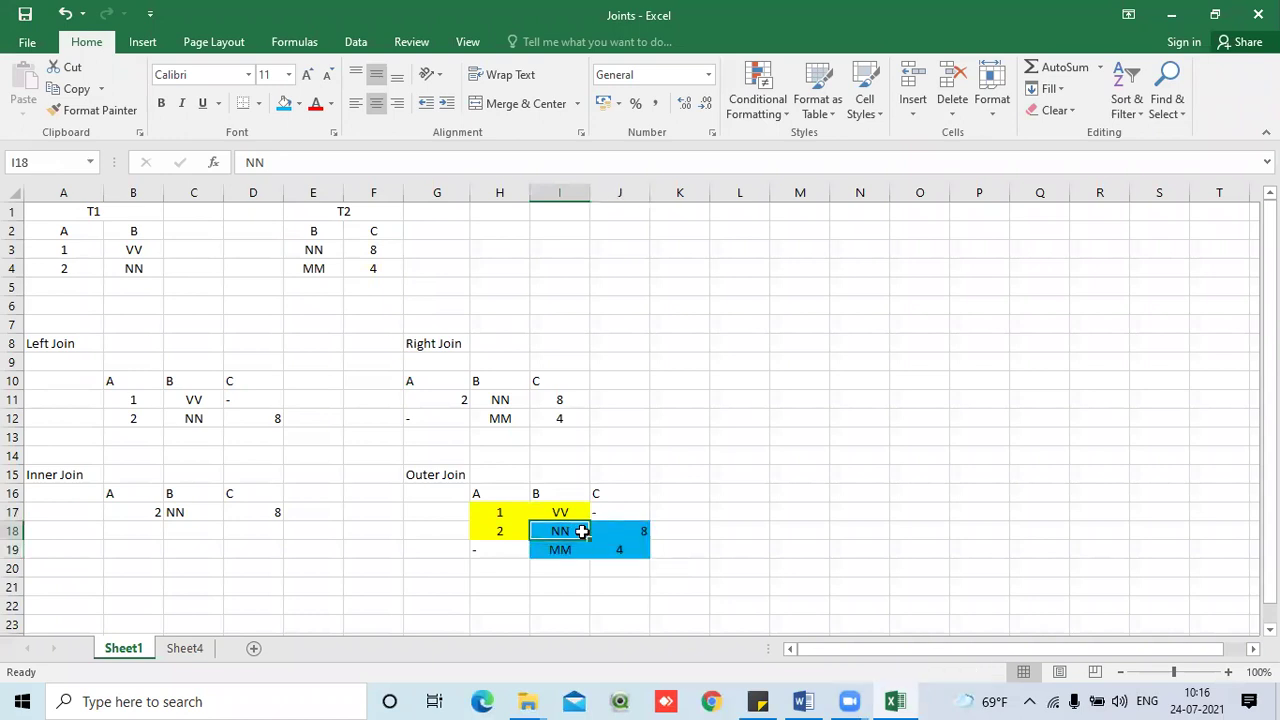
- Examine the shared NN row in H18:J18 of the Outer Join table against T2's NN entry
{"action": "left_click", "coordinate": [336, 252]}
{"action": "left_click", "coordinate": [556, 535]}
{"action": "left_click", "coordinate": [449, 537]}
{"action": "left_click_drag", "start_coordinate": [506, 528], "coordinate": [608, 533]}
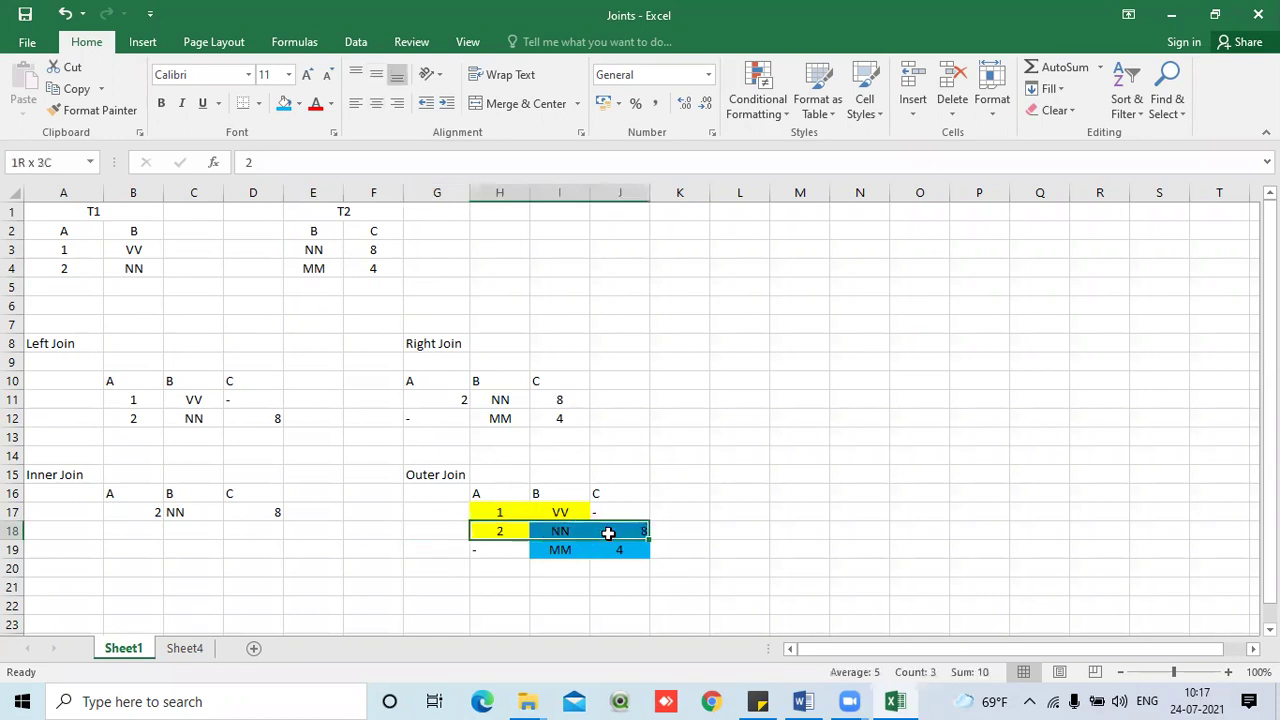
{"action": "left_click", "coordinate": [757, 440]}
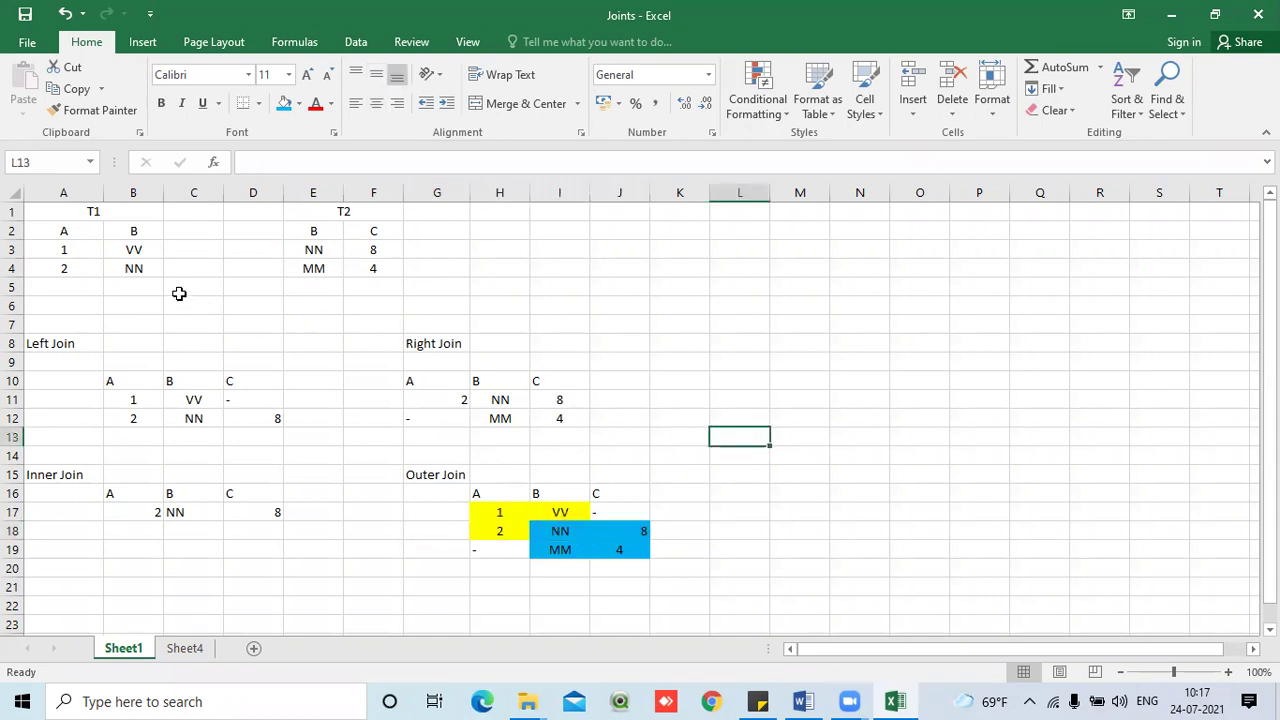
- Launch QlikView with its window maximized, and return to the Joints workbook in Excel
{"action": "left_click", "coordinate": [612, 702]}
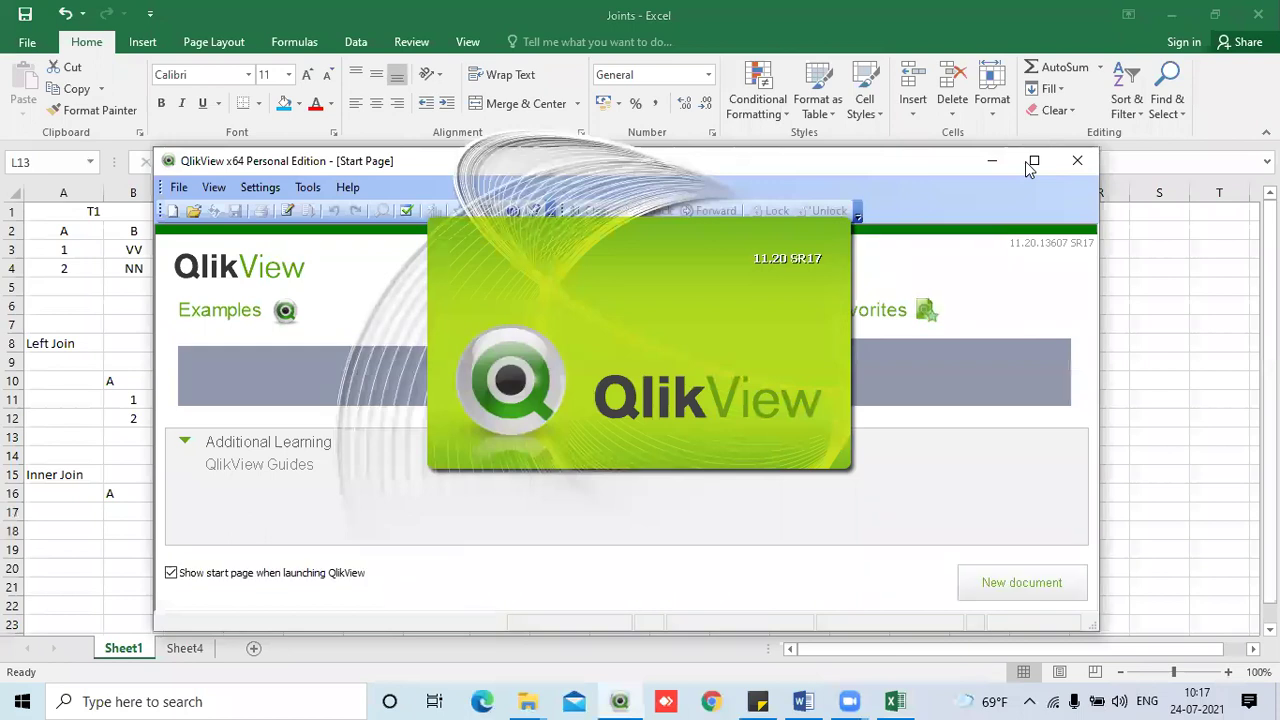
{"action": "left_click", "coordinate": [1033, 161]}
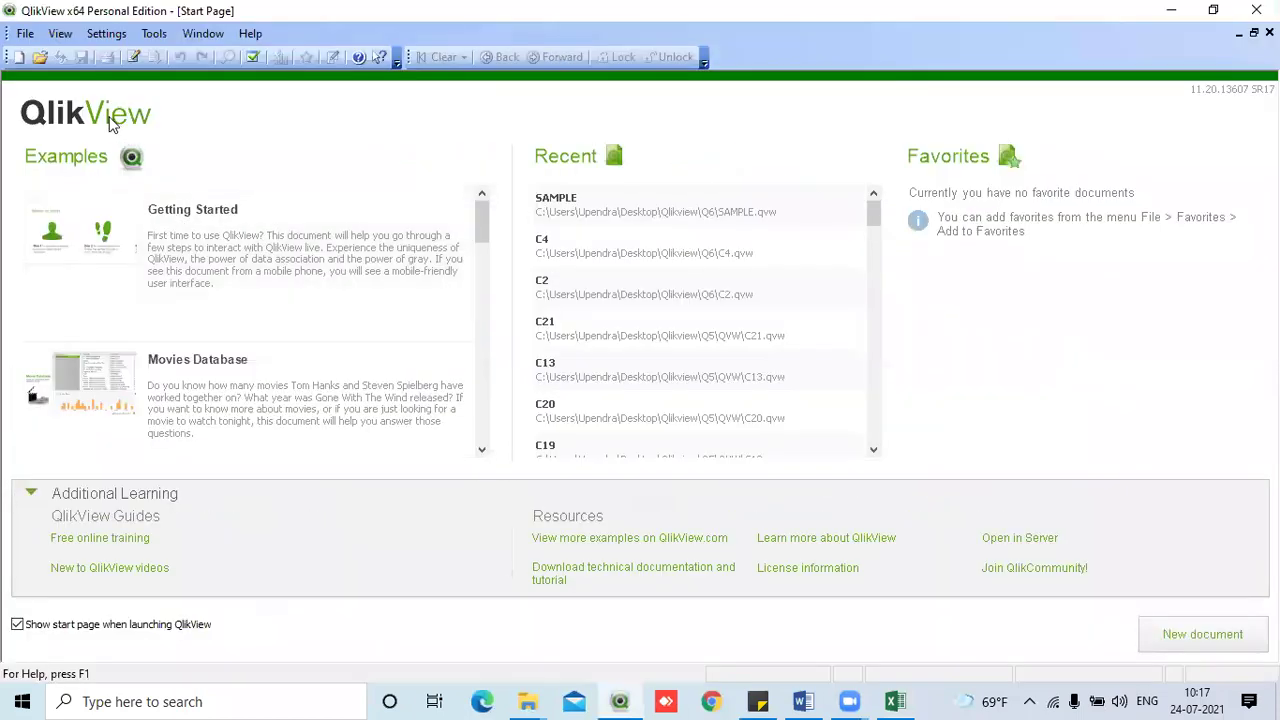
{"action": "left_click", "coordinate": [1171, 10]}
{"action": "left_click", "coordinate": [565, 269]}
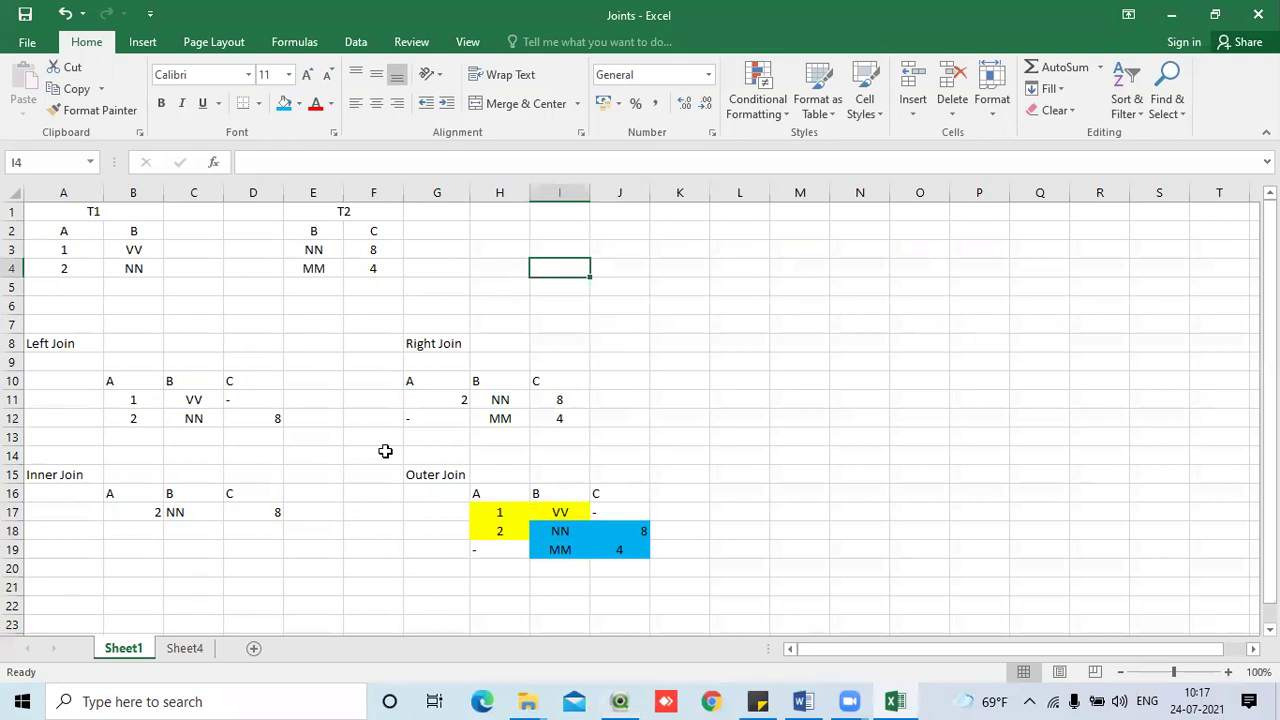
- Copy table T1 with its headings (A2:B4) from Sheet1 into cell A1 of a new worksheet
{"action": "left_click_drag", "start_coordinate": [72, 238], "coordinate": [122, 266]}
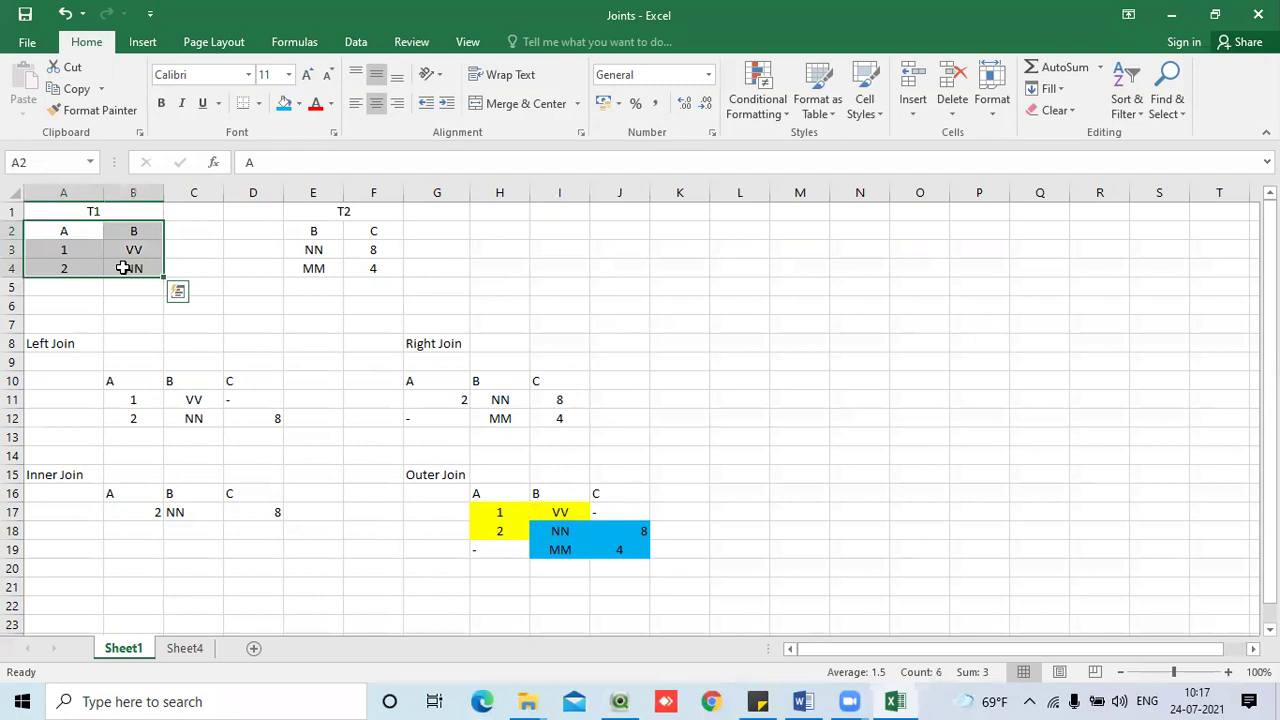
{"action": "key", "text": "ctrl+c"}
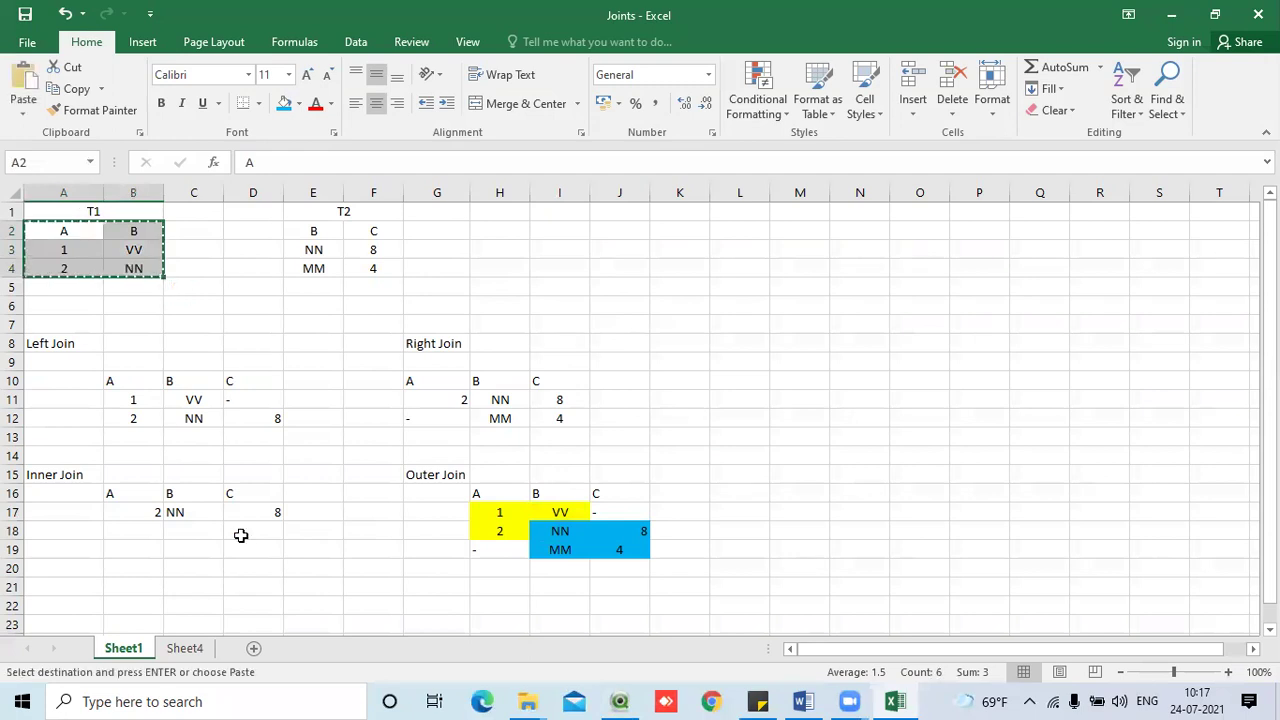
{"action": "left_click", "coordinate": [253, 648]}
{"action": "key", "text": "ctrl+v"}
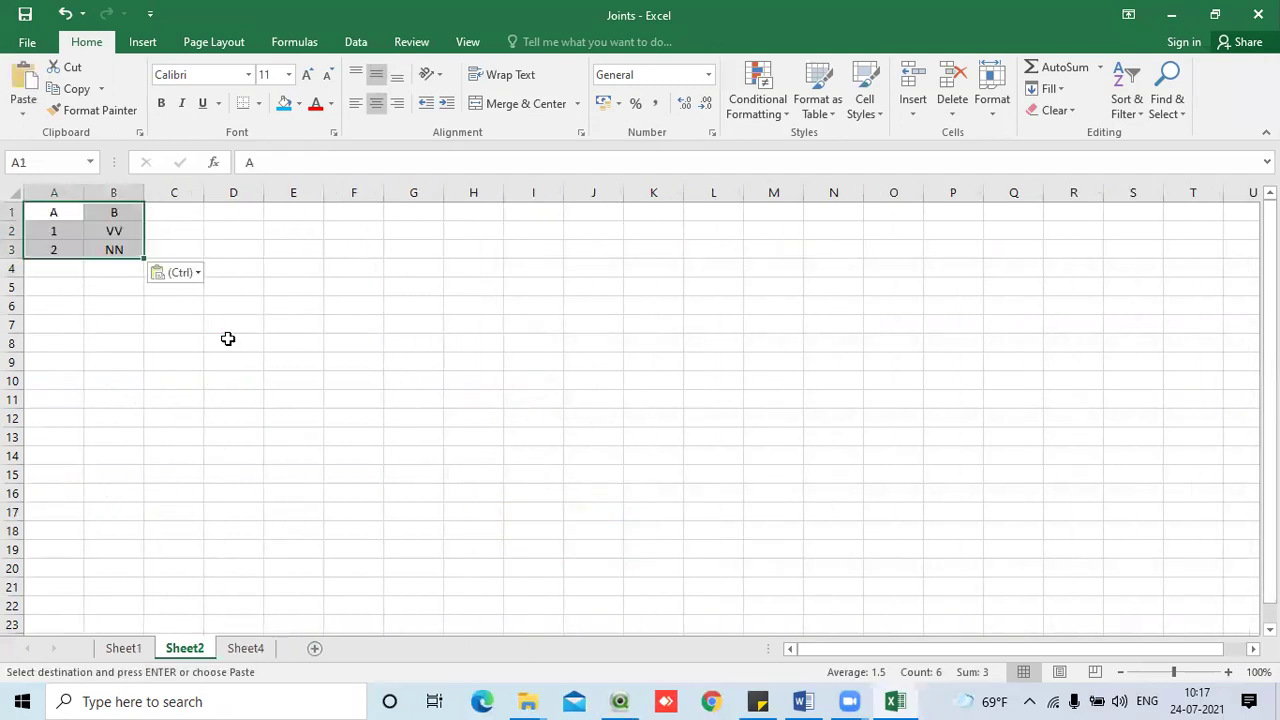
- Rename the new worksheet holding the T1 data as Table1
{"action": "double_click", "coordinate": [188, 650]}
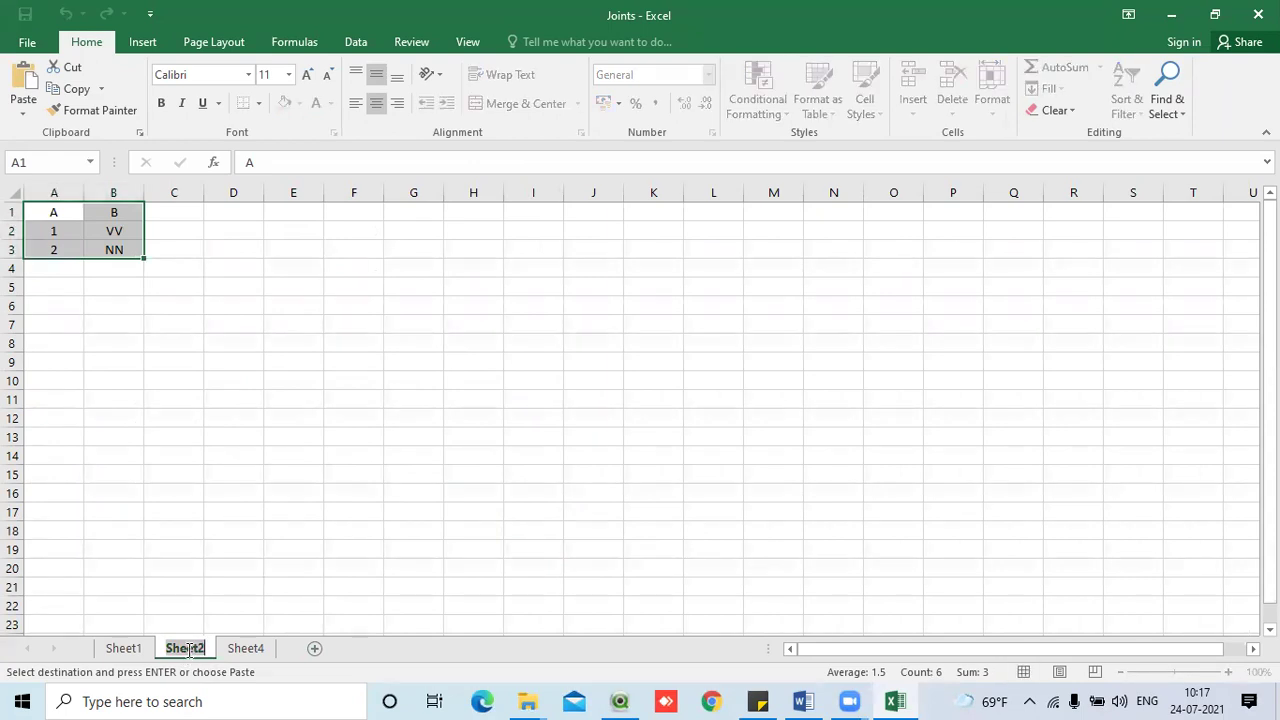
{"action": "type", "text": "T"}
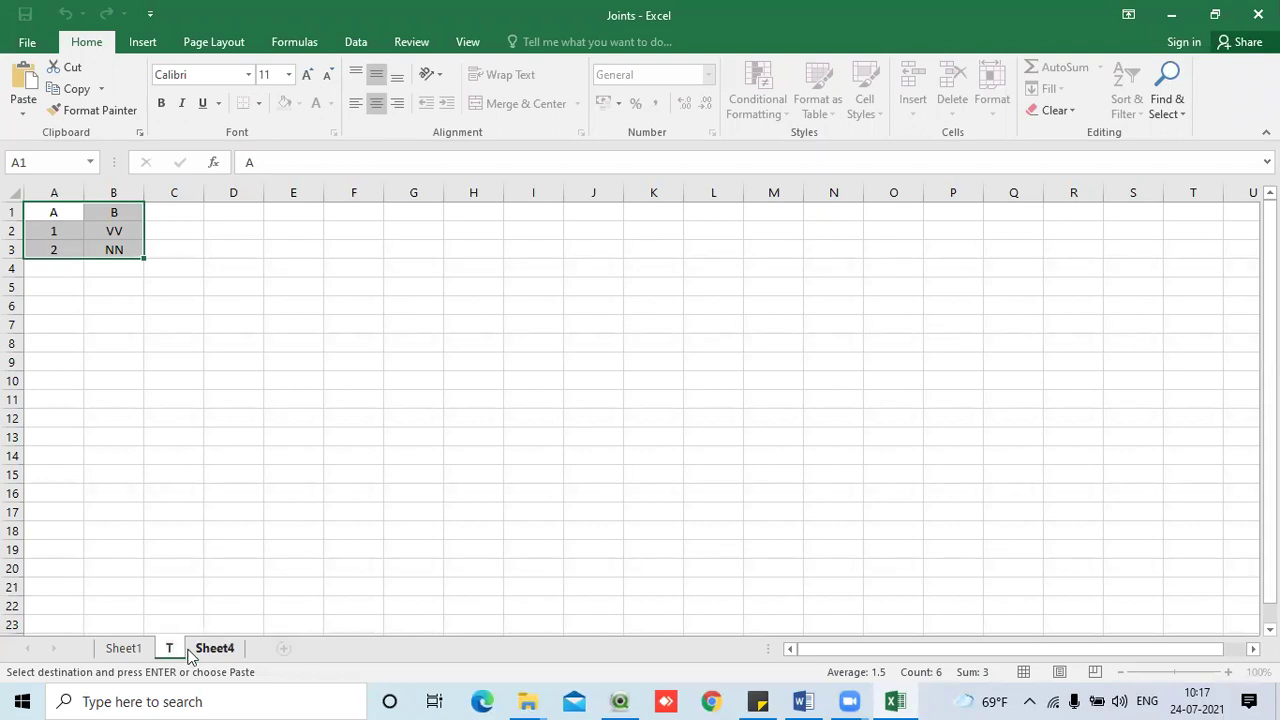
{"action": "type", "text": "able"}
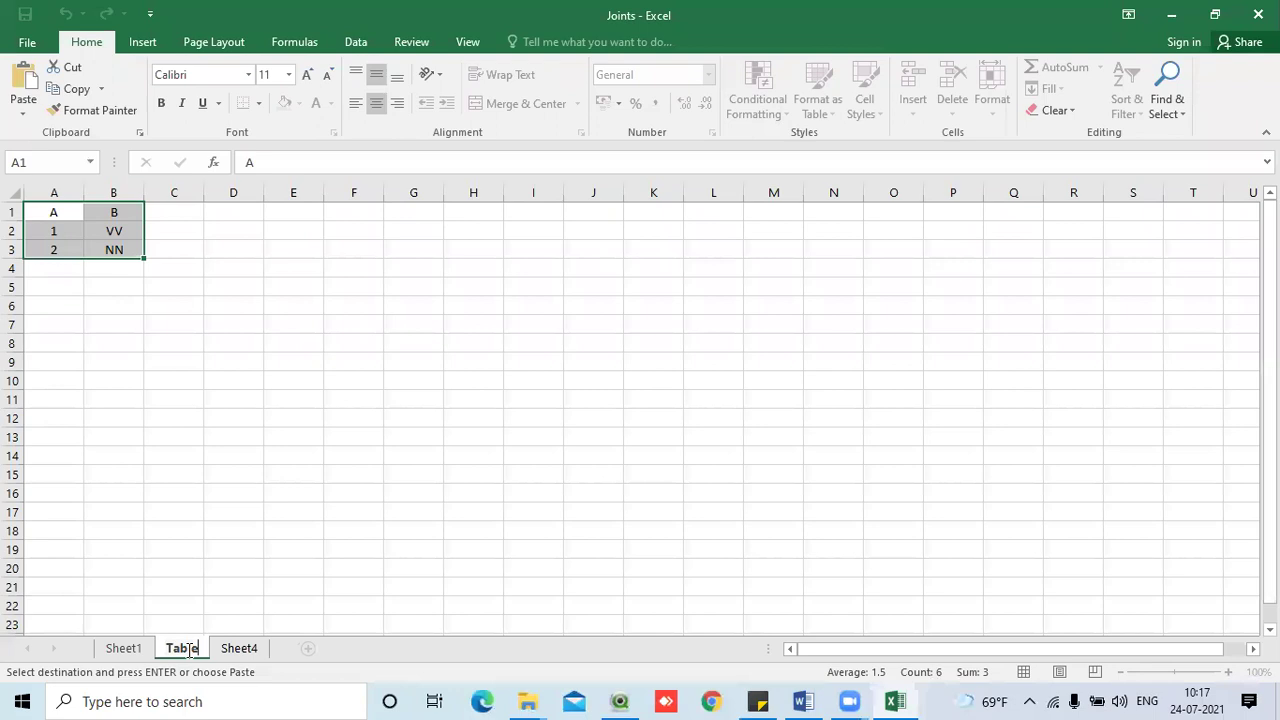
{"action": "type", "text": "1"}
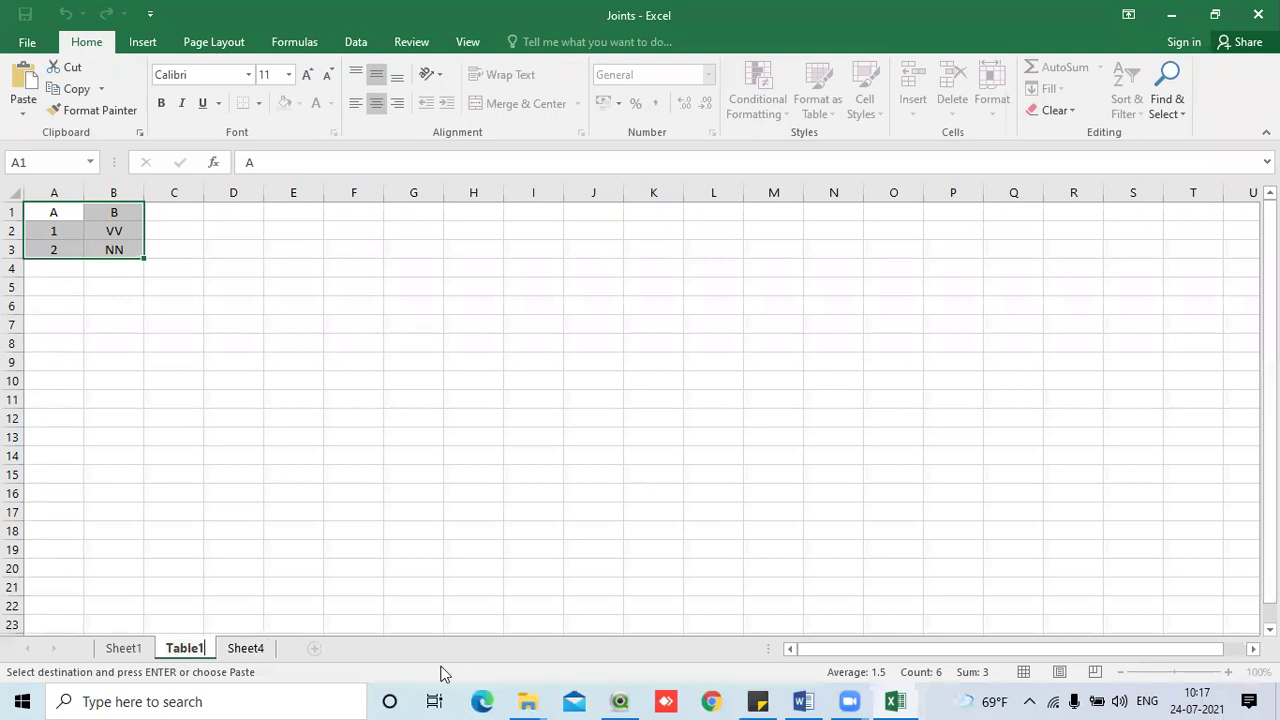
{"action": "left_click", "coordinate": [470, 566]}
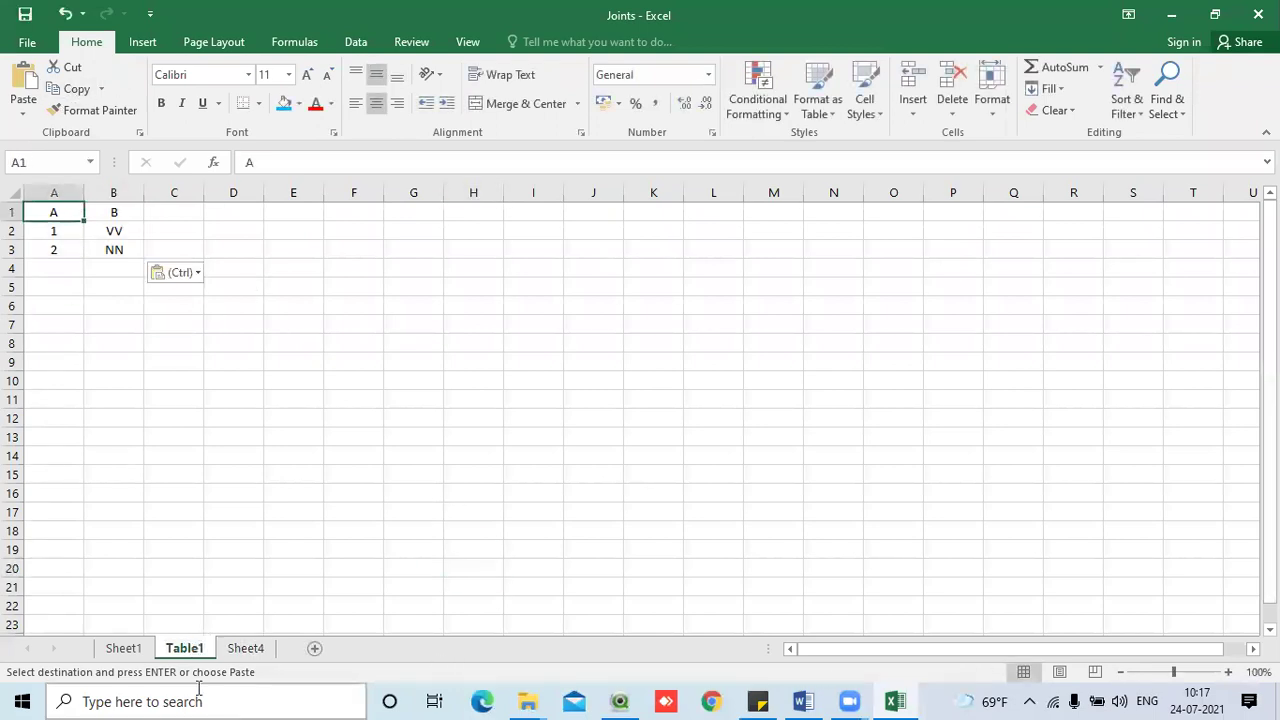
- Copy table T2 with its headings (E2:F4) from Sheet1 into cell A1 of a new worksheet
{"action": "left_click", "coordinate": [125, 648]}
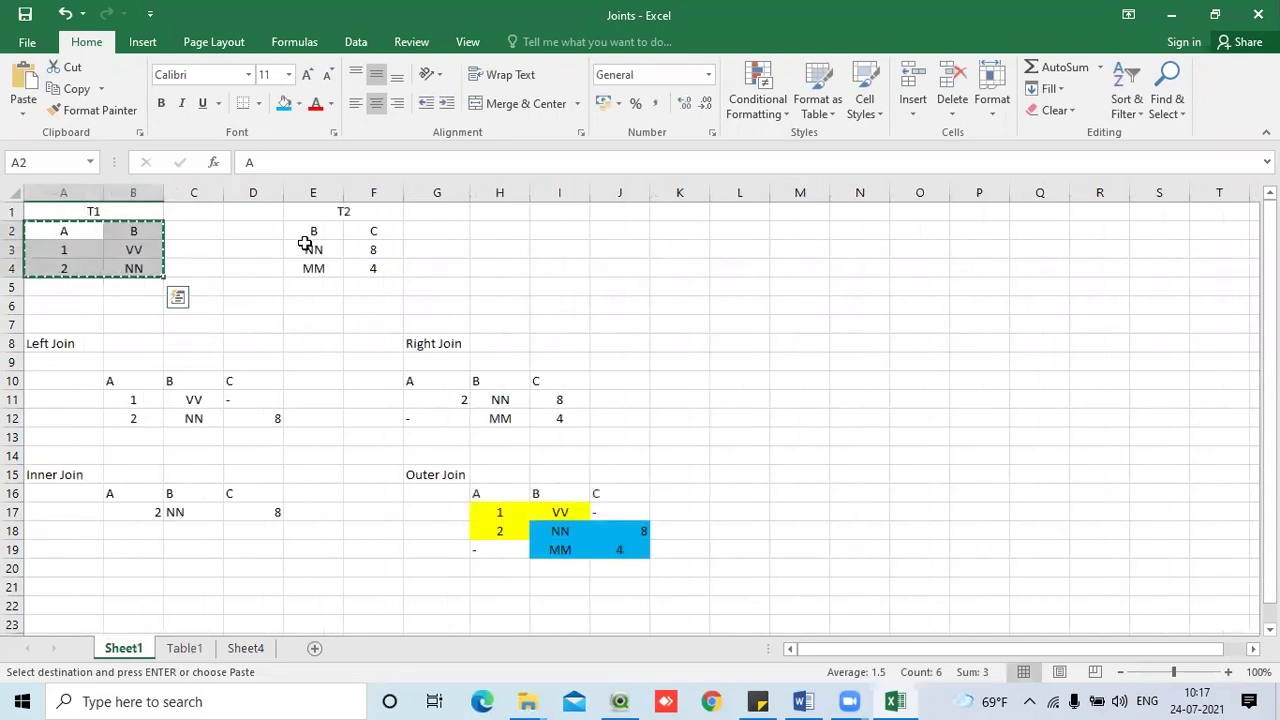
{"action": "left_click", "coordinate": [350, 418]}
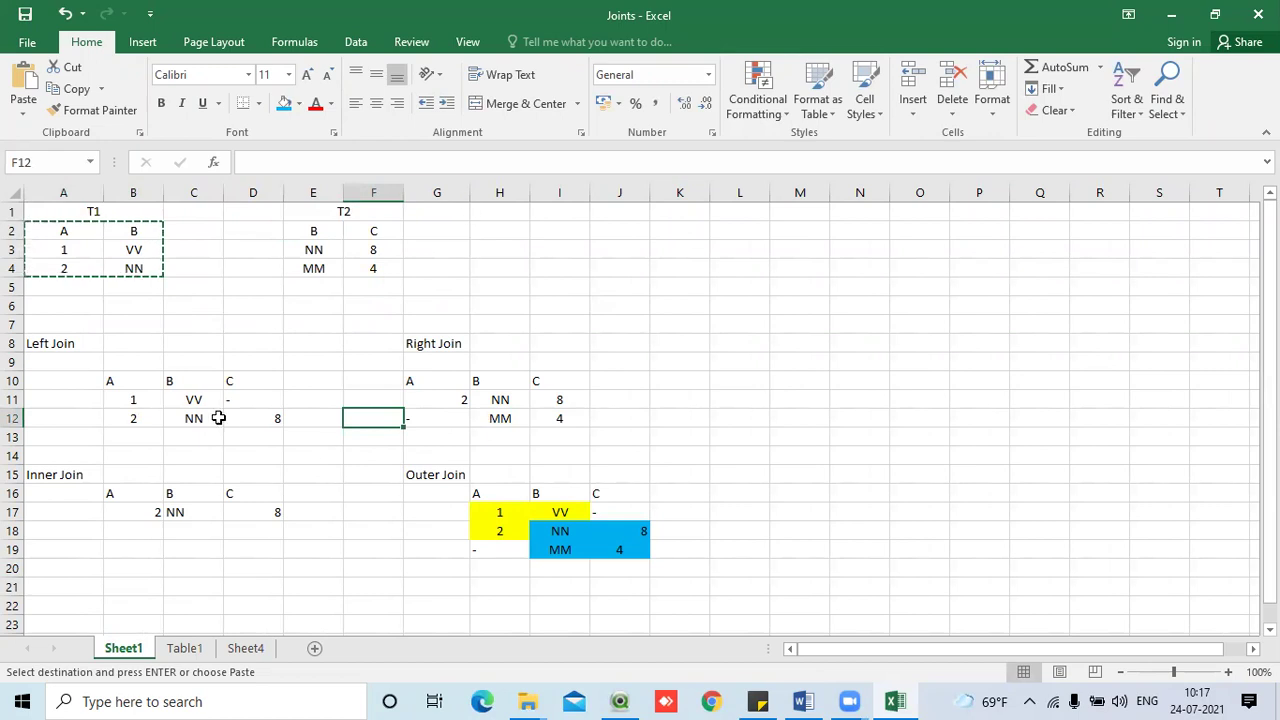
{"action": "left_click_drag", "start_coordinate": [68, 346], "coordinate": [582, 579]}
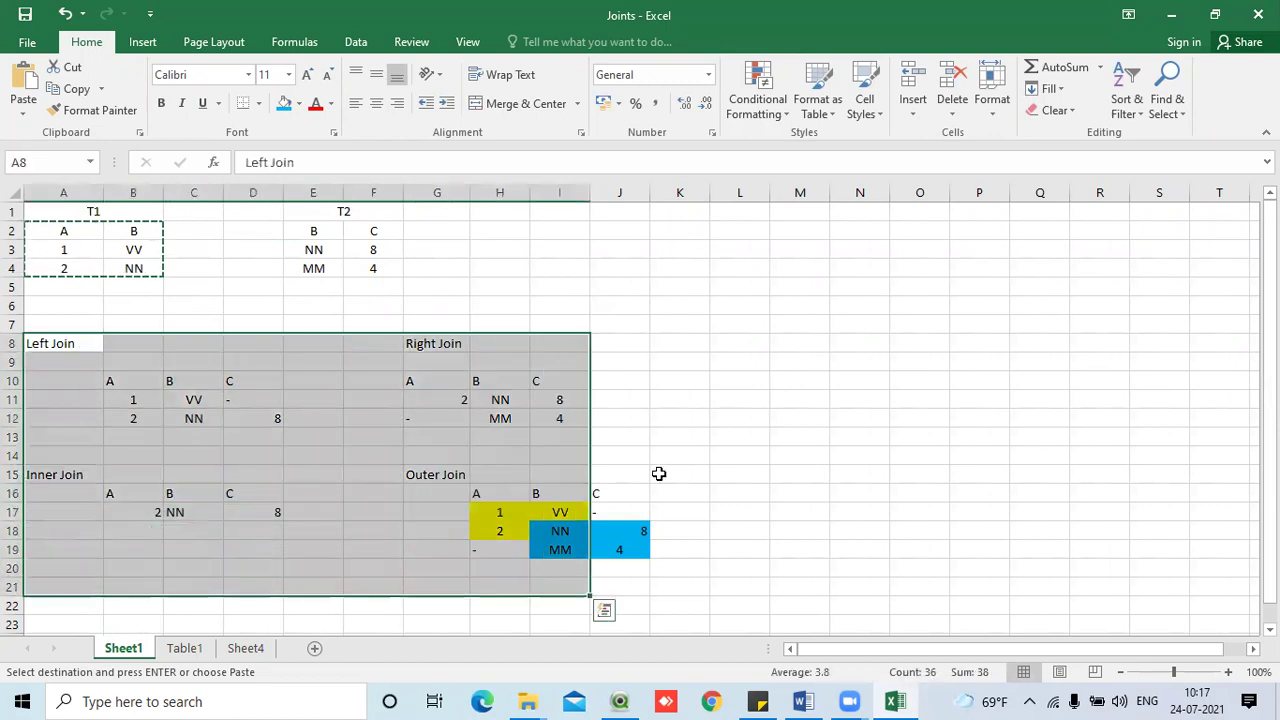
{"action": "left_click", "coordinate": [680, 455]}
{"action": "left_click_drag", "start_coordinate": [320, 234], "coordinate": [400, 266]}
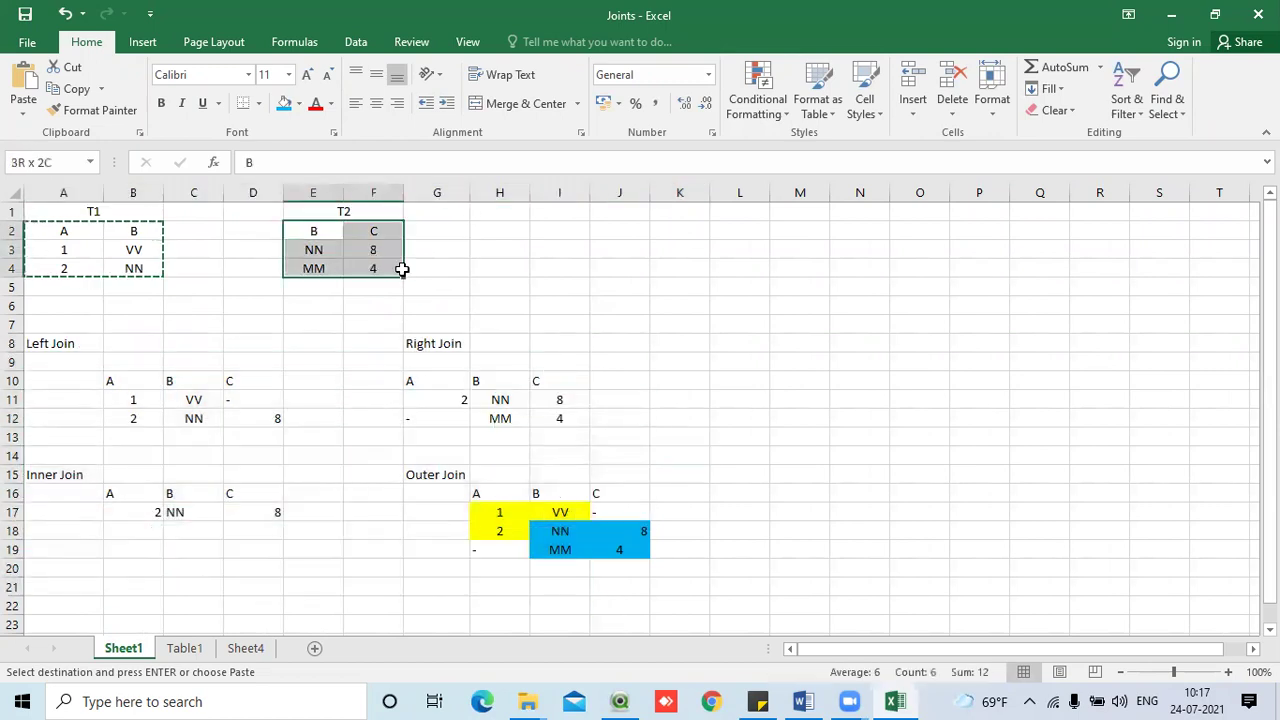
{"action": "key", "text": "ctrl+c"}
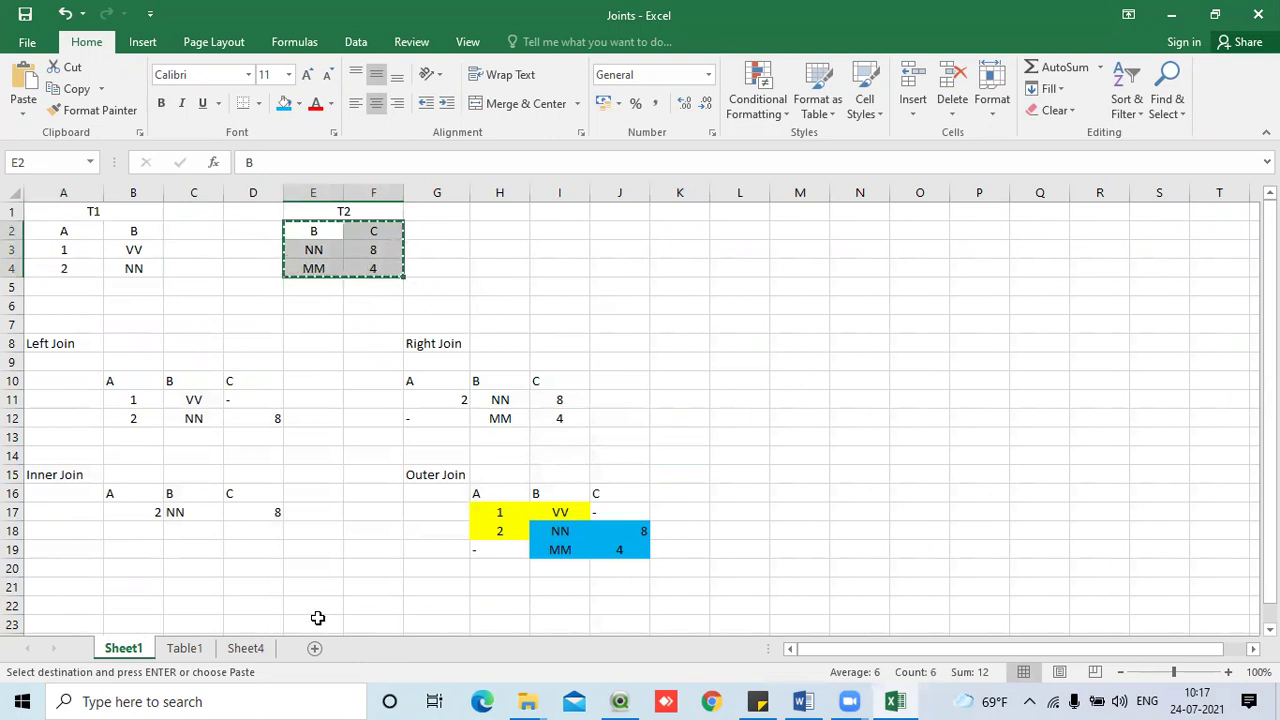
{"action": "left_click", "coordinate": [314, 648]}
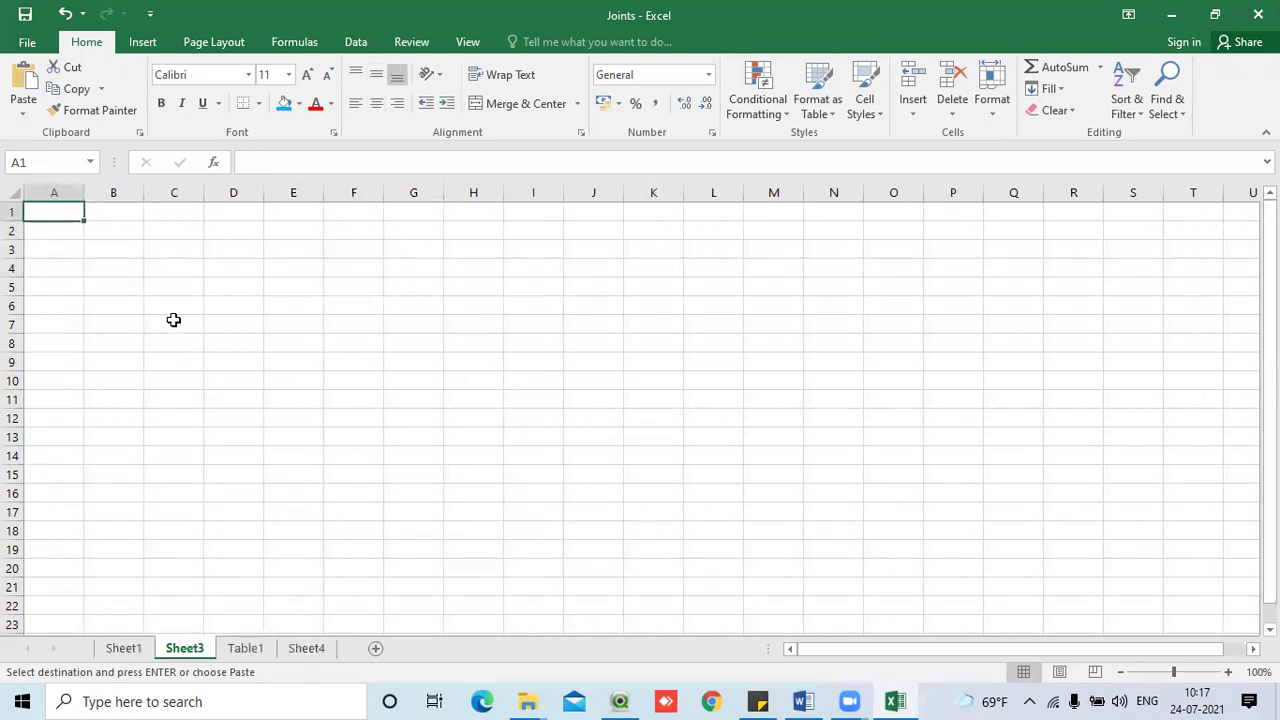
{"action": "key", "text": "ctrl+v"}
- Rename the new worksheet holding the T2 data as Table2 and clear the copy selection
{"action": "double_click", "coordinate": [195, 650]}
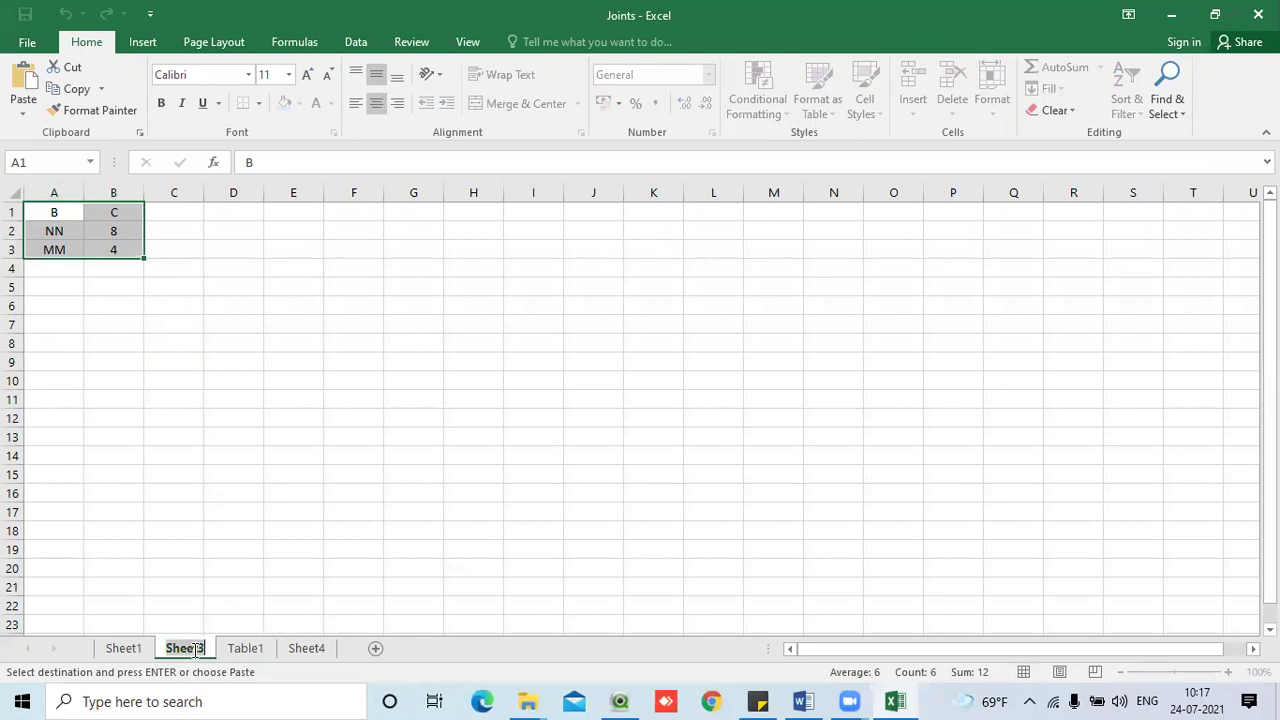
{"action": "type", "text": "Tabl"}
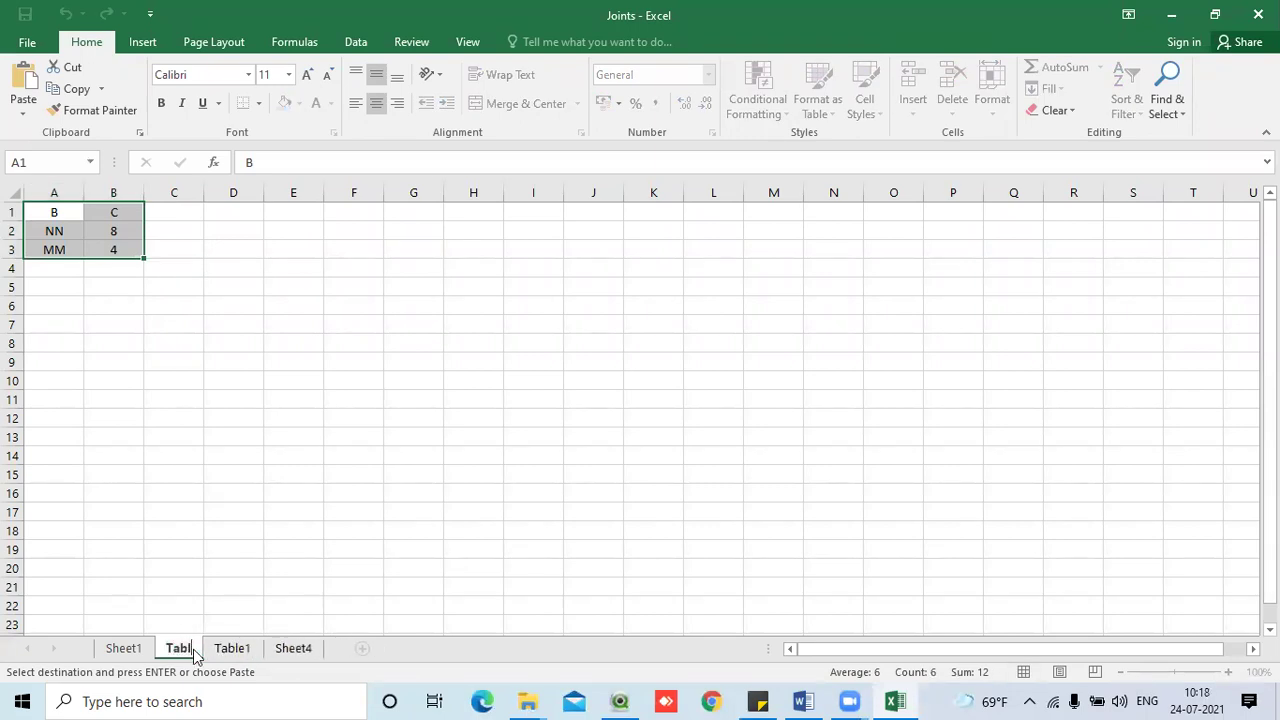
{"action": "type", "text": "2"}
{"action": "left_click", "coordinate": [293, 495]}
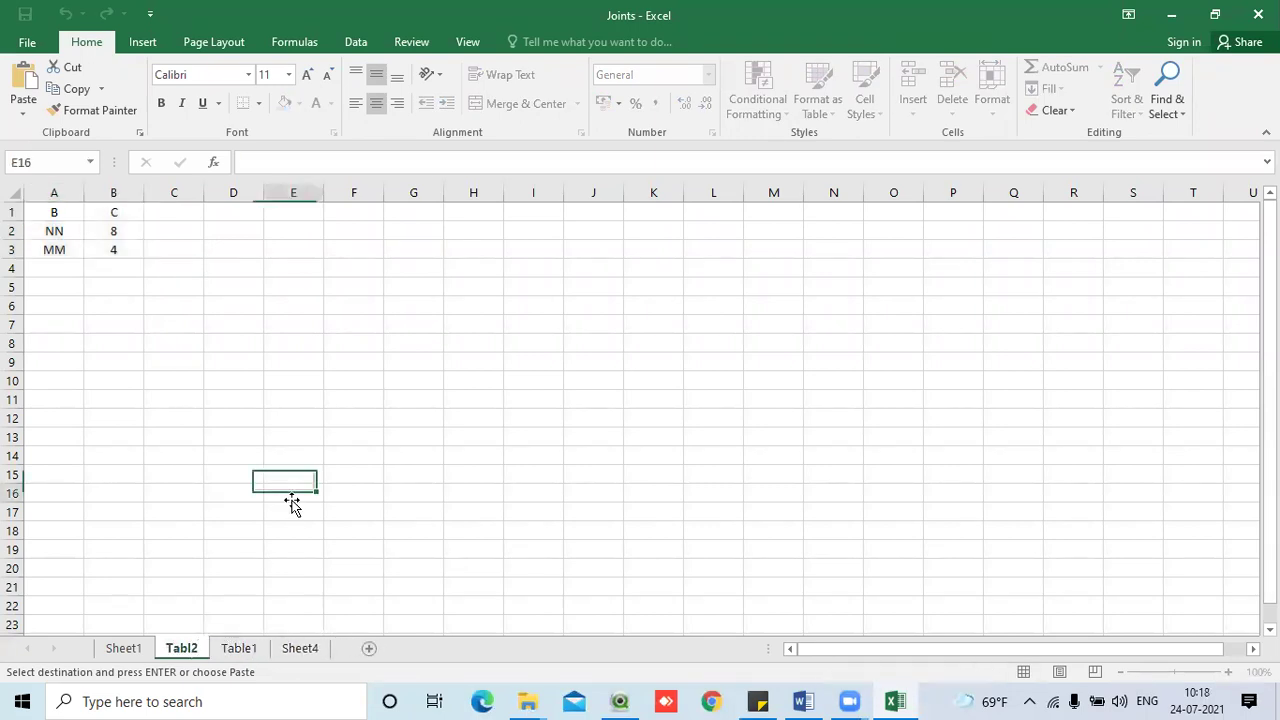
{"action": "double_click", "coordinate": [193, 650]}
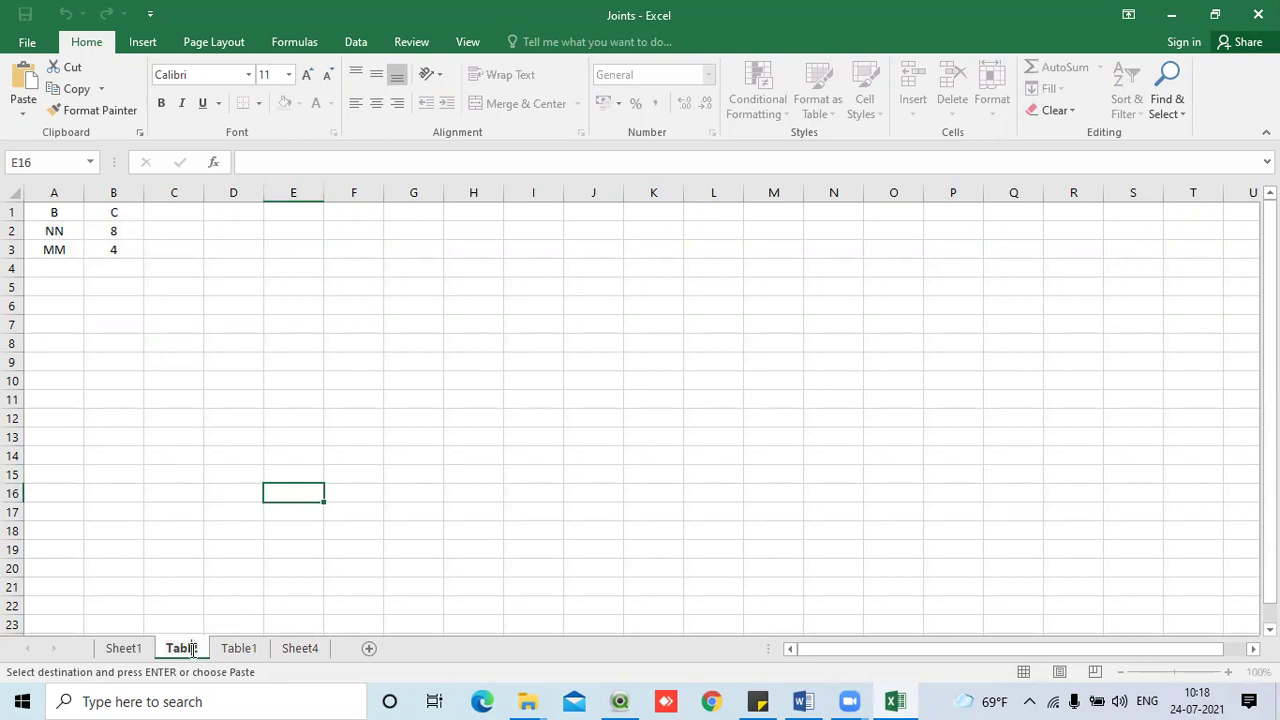
{"action": "type", "text": "e"}
{"action": "left_click", "coordinate": [199, 455]}
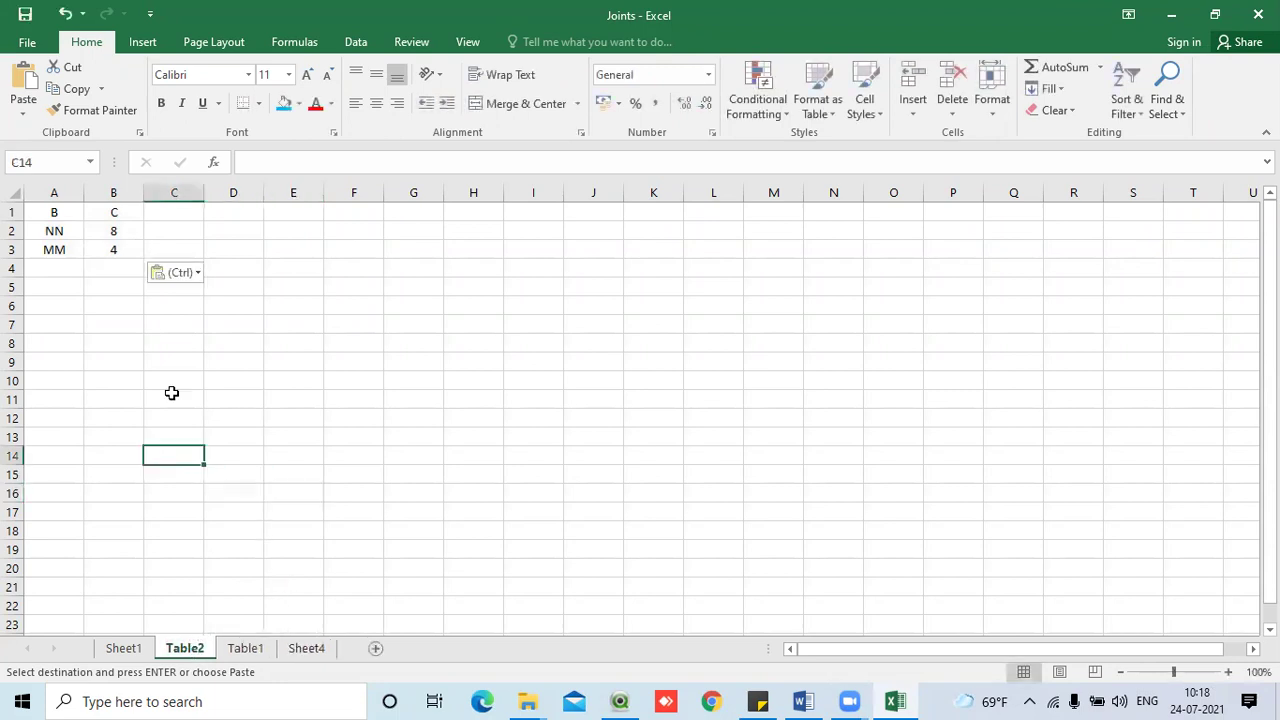
{"action": "left_click", "coordinate": [68, 207]}
{"action": "key", "text": "Escape"}
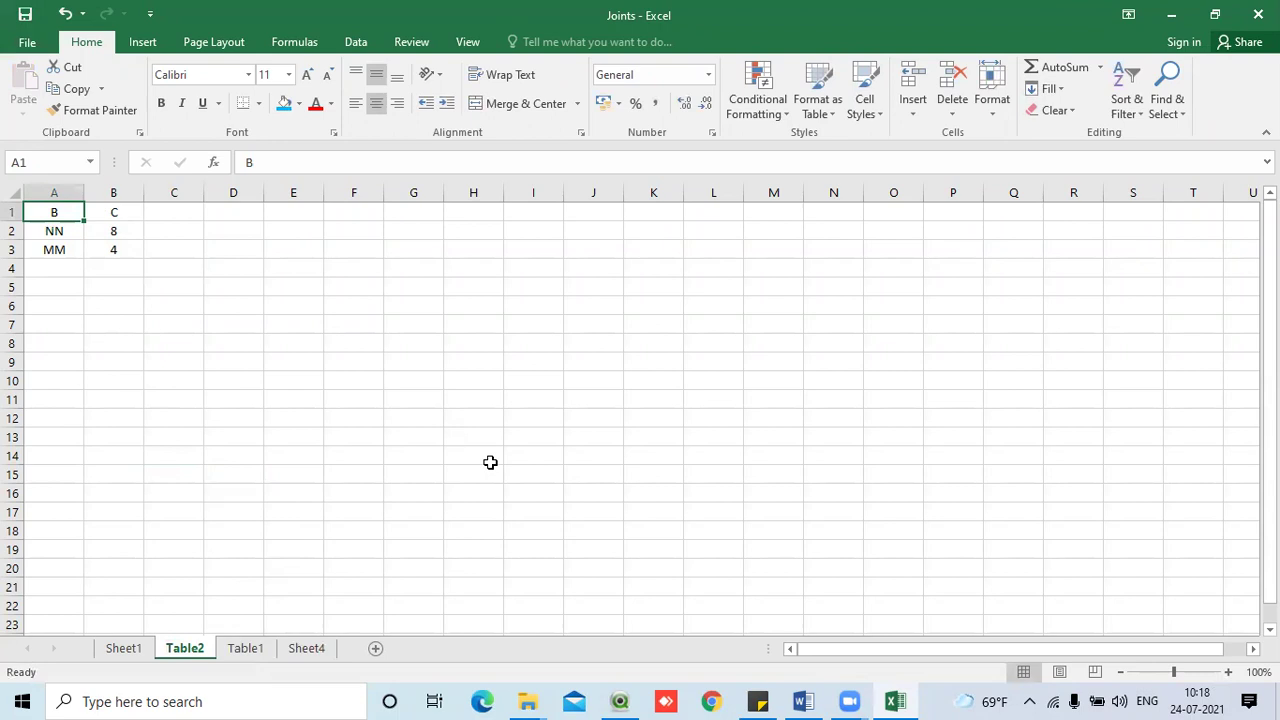
- Switch to QlikView, create a blank document without the Getting Started Wizard, and open its load script for editing
{"action": "left_click", "coordinate": [620, 701]}
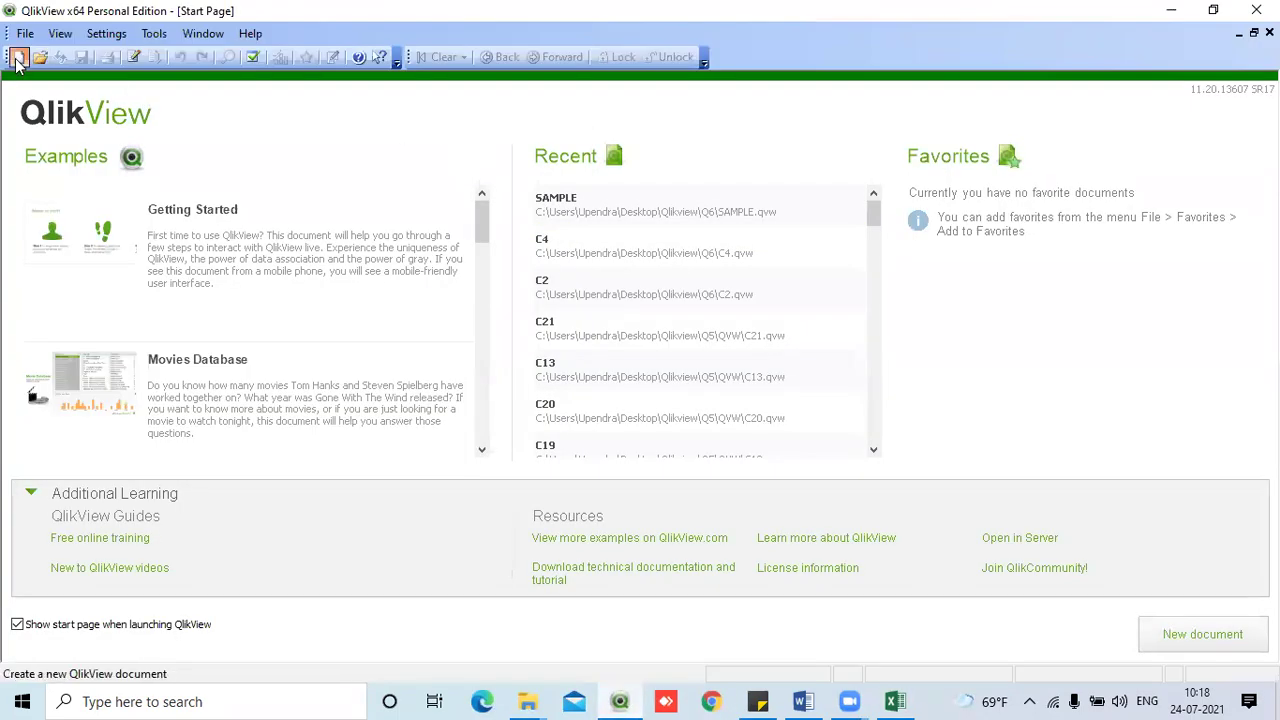
{"action": "left_click", "coordinate": [17, 59]}
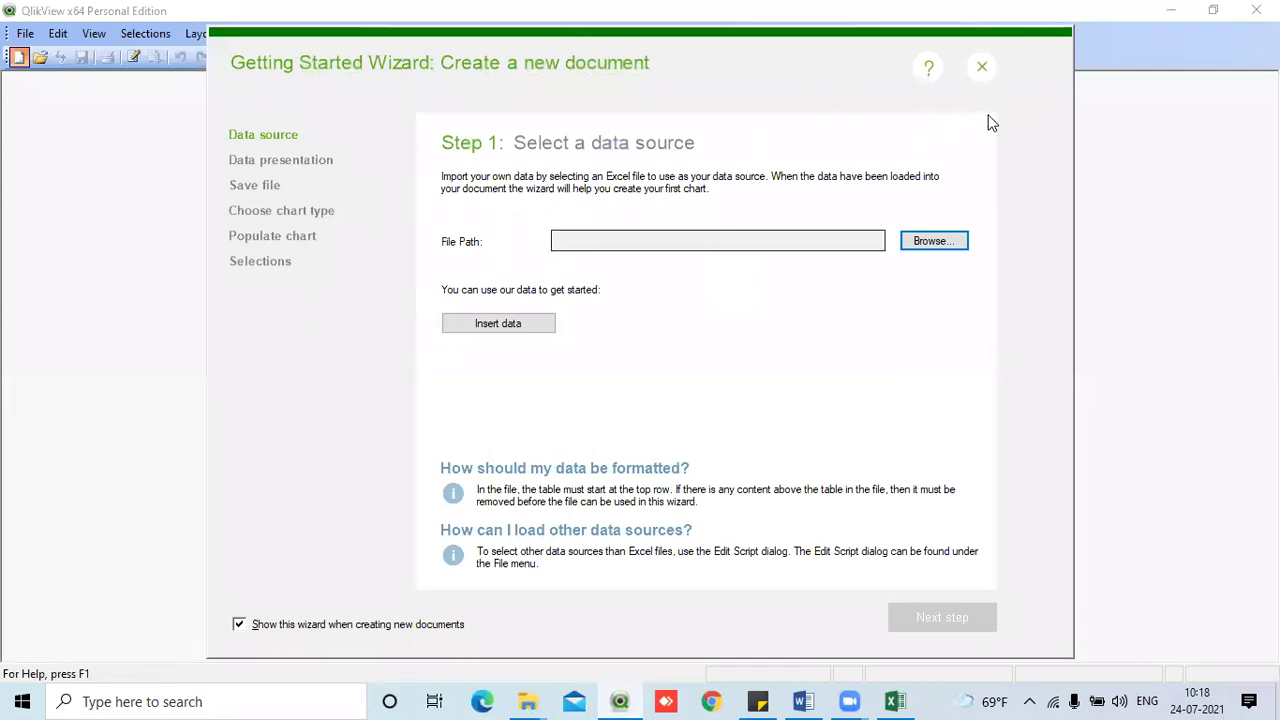
{"action": "left_click", "coordinate": [983, 68]}
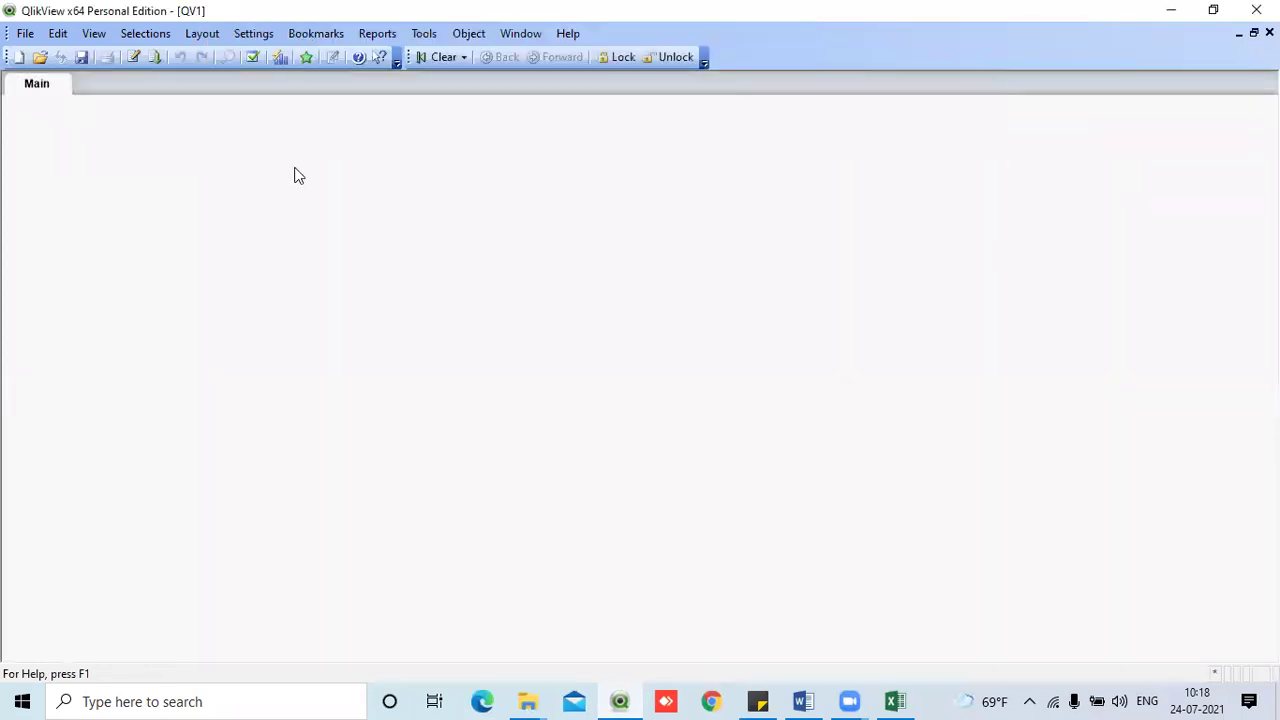
{"action": "left_click", "coordinate": [133, 59]}
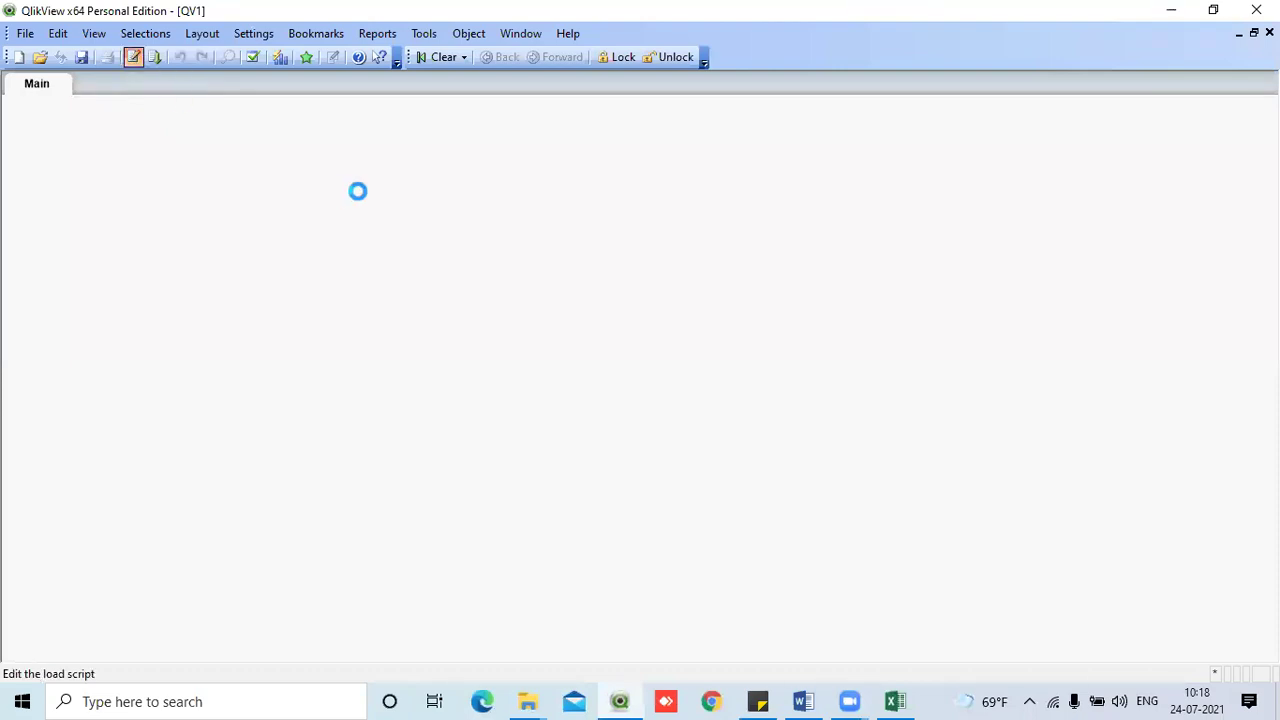
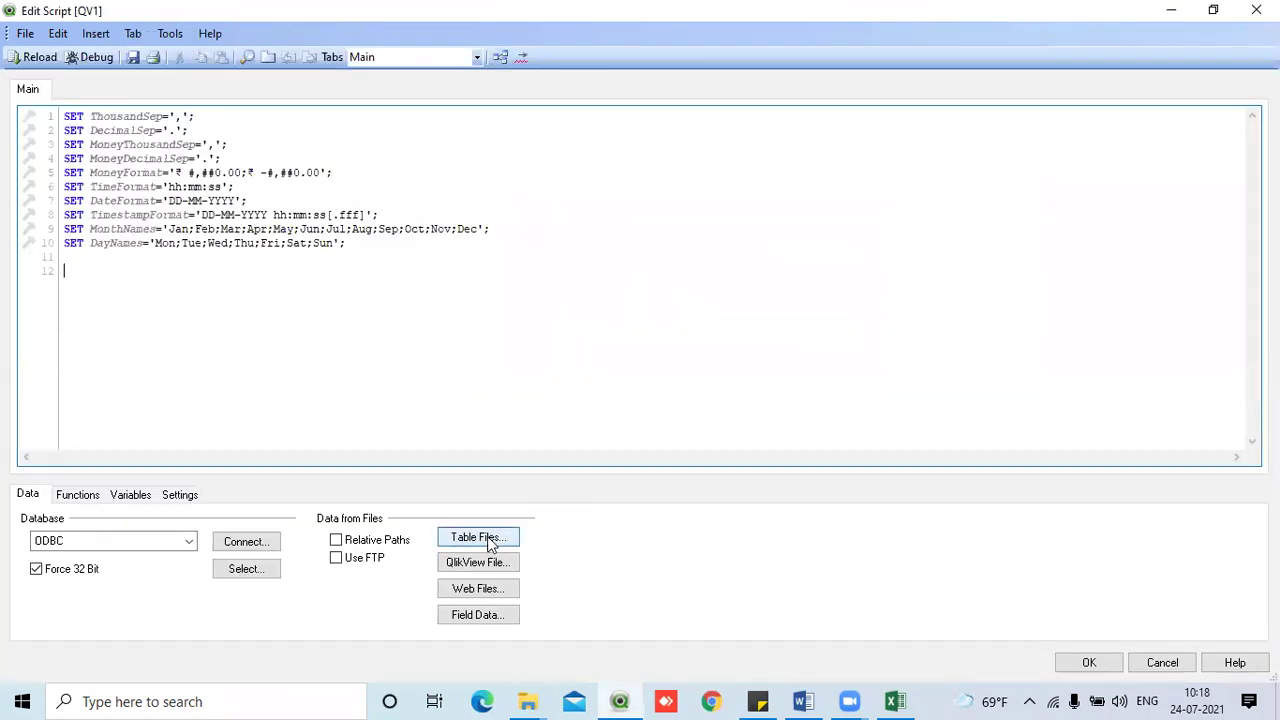
- Choose the Joints workbook in the Q6 folder as the table file to load into the script
{"action": "left_click", "coordinate": [508, 540]}
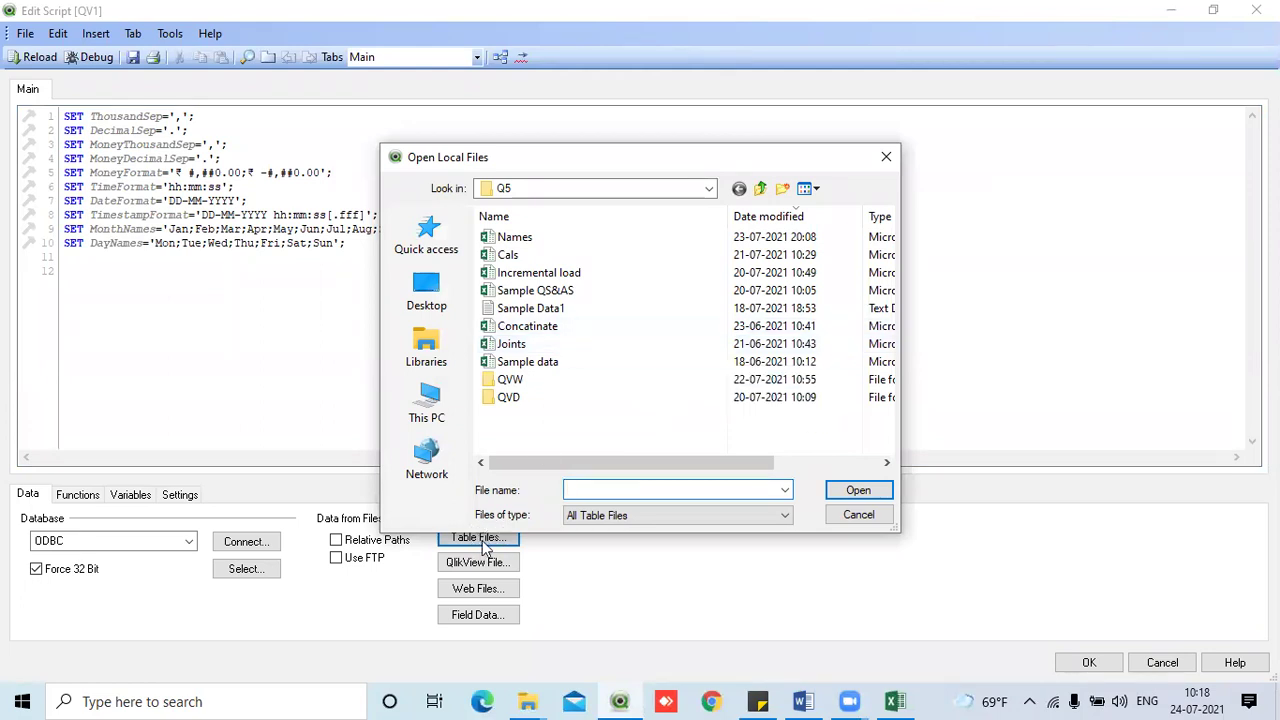
{"action": "left_click", "coordinate": [761, 189]}
{"action": "double_click", "coordinate": [521, 327]}
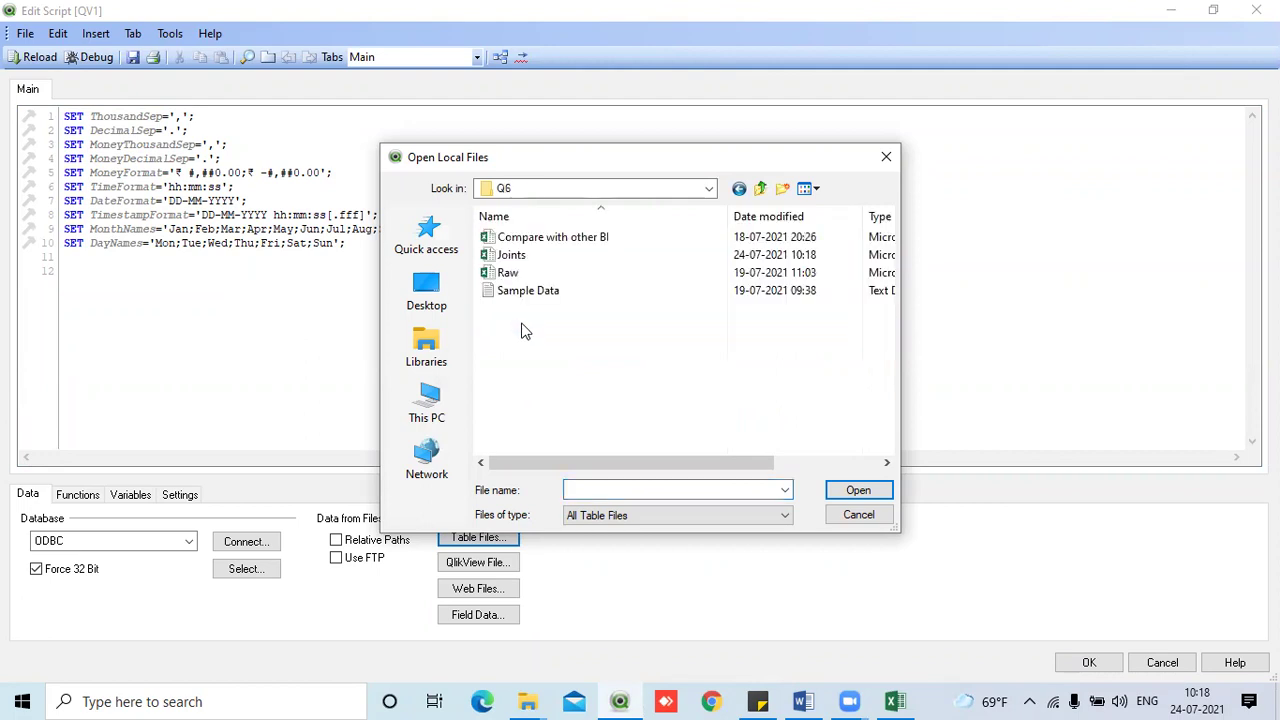
{"action": "left_click", "coordinate": [543, 258]}
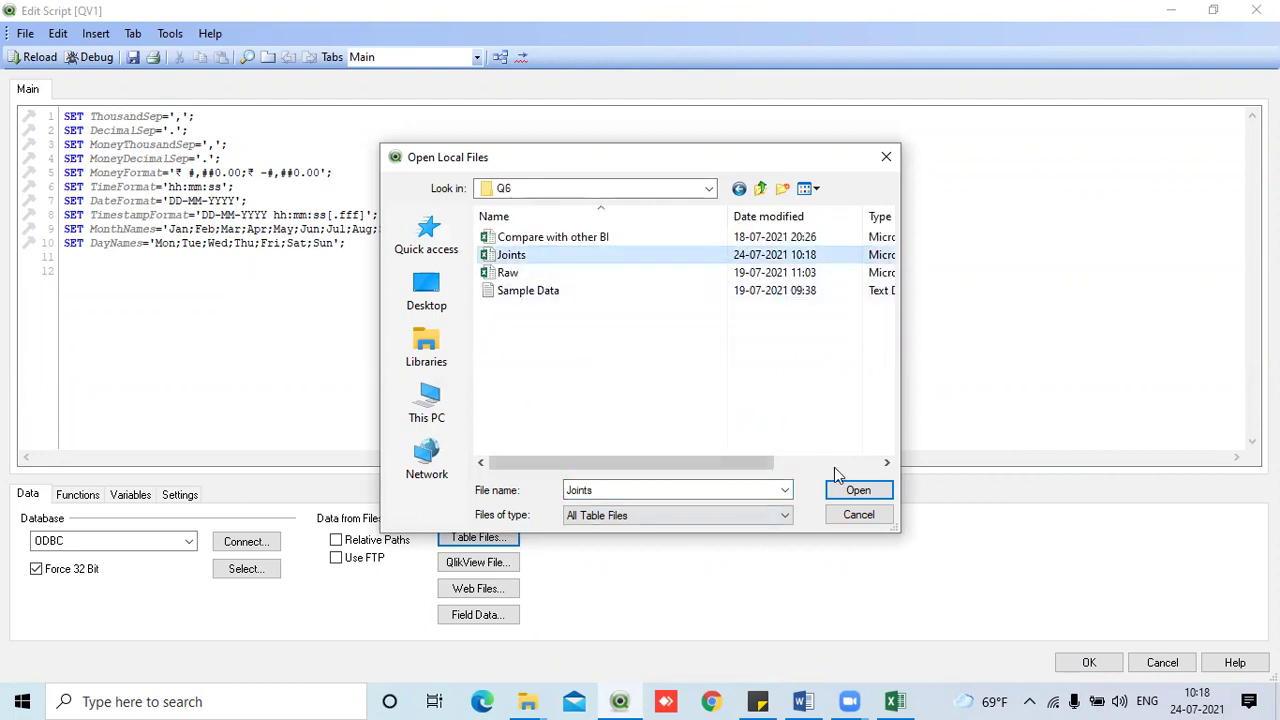
{"action": "left_click", "coordinate": [862, 491]}
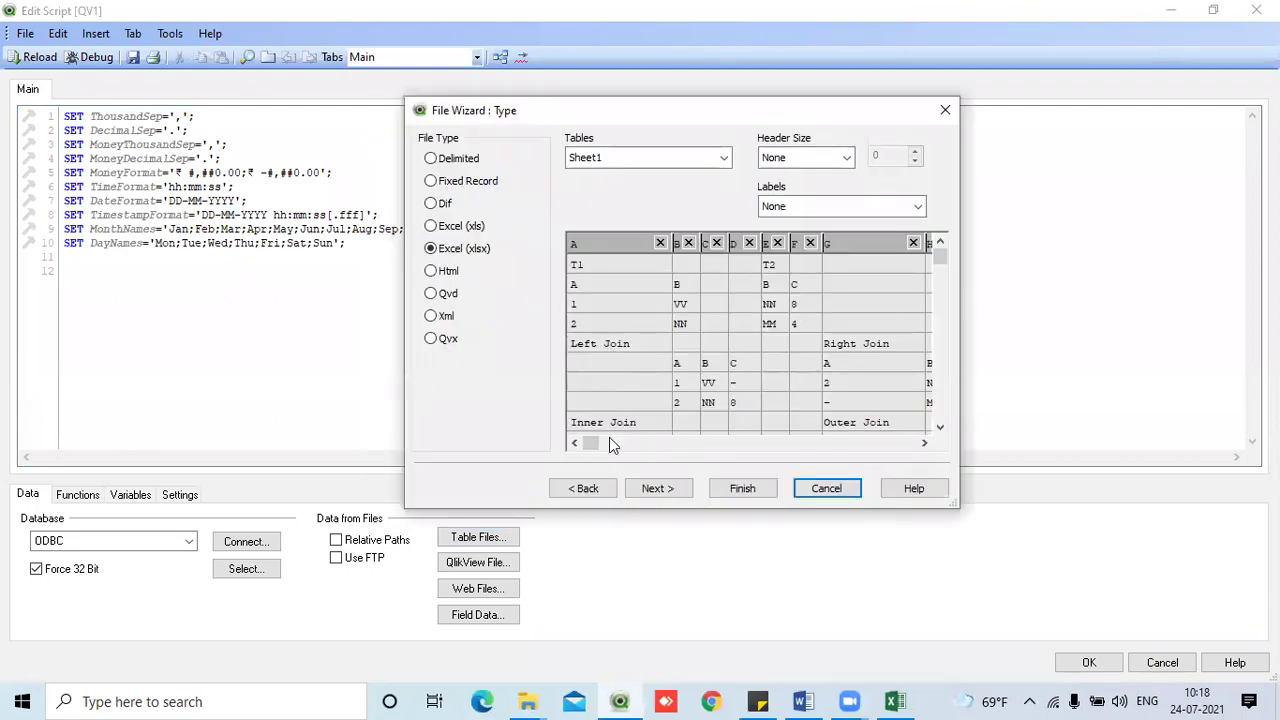
- Select Table1 as the workbook table to import in the File Wizard
{"action": "mouse_move", "coordinate": [593, 444]}
{"action": "left_mouse_down"}
{"action": "mouse_move", "coordinate": [672, 444]}
{"action": "mouse_move", "coordinate": [588, 444]}
{"action": "left_mouse_up"}
{"action": "scroll", "coordinate": [731, 370], "scroll_direction": "down", "scroll_amount": 1}
{"action": "scroll", "coordinate": [733, 377], "scroll_direction": "up", "scroll_amount": 1}
{"action": "left_click", "coordinate": [725, 160]}
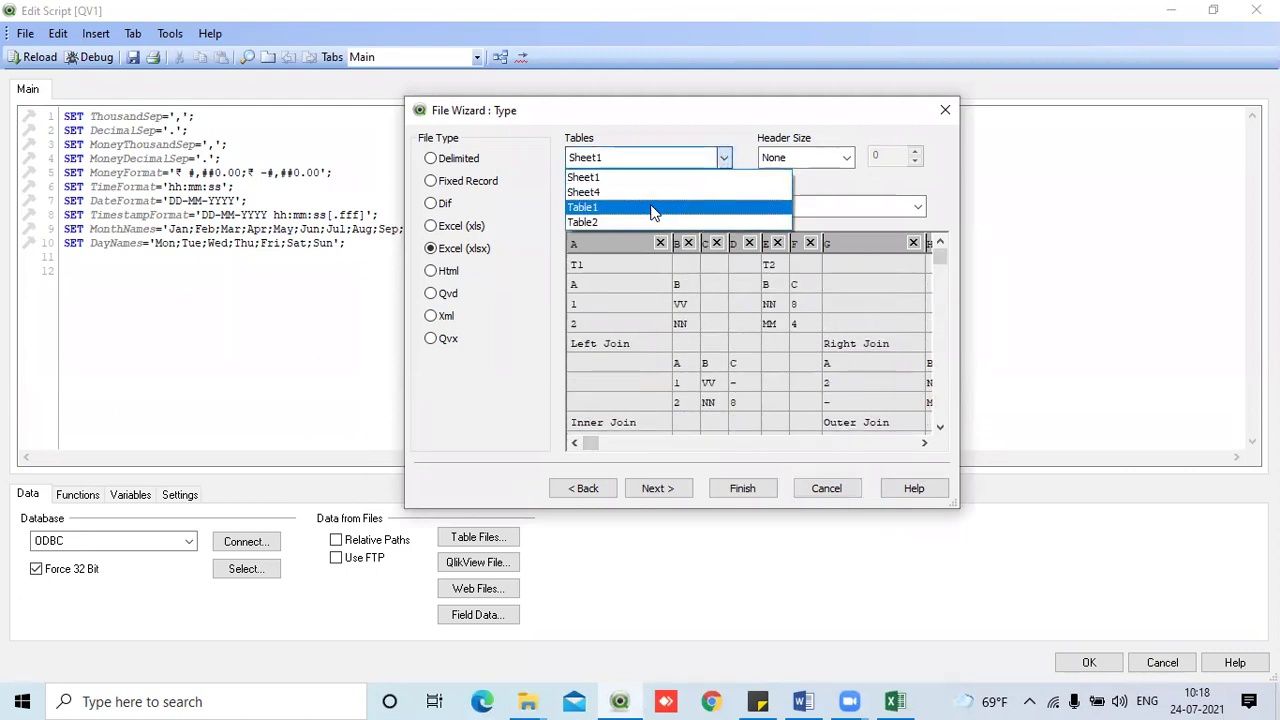
{"action": "left_click", "coordinate": [652, 209]}
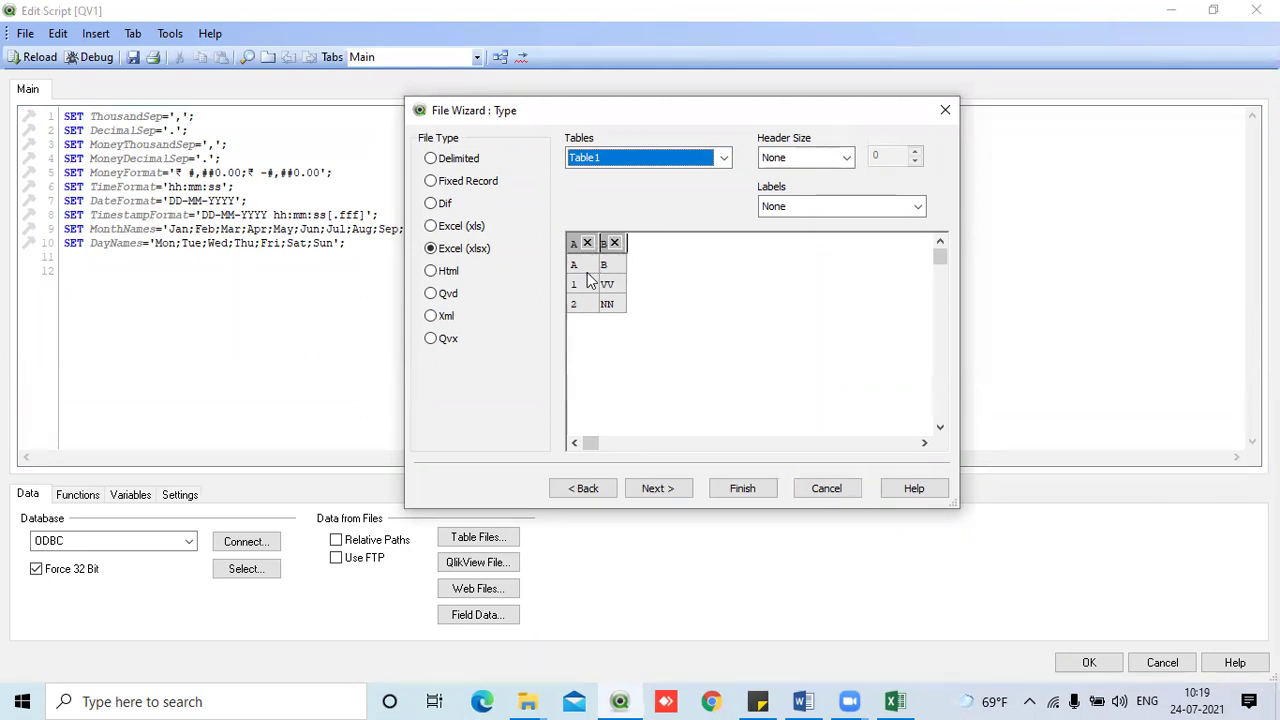
- Examine the heading row and data rows of the Table1 sheet in Excel, then return to QlikView's File Wizard
{"action": "left_click", "coordinate": [895, 701]}
{"action": "left_click", "coordinate": [250, 648]}
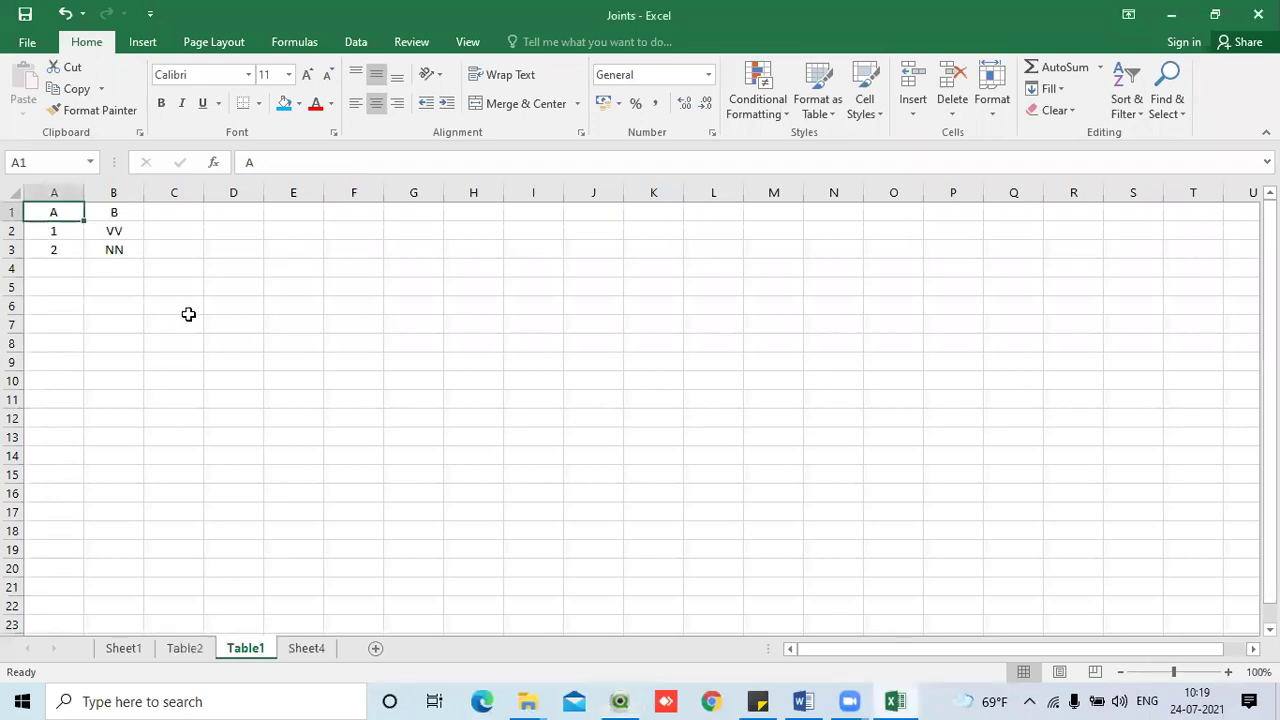
{"action": "left_click_drag", "start_coordinate": [70, 218], "coordinate": [115, 245]}
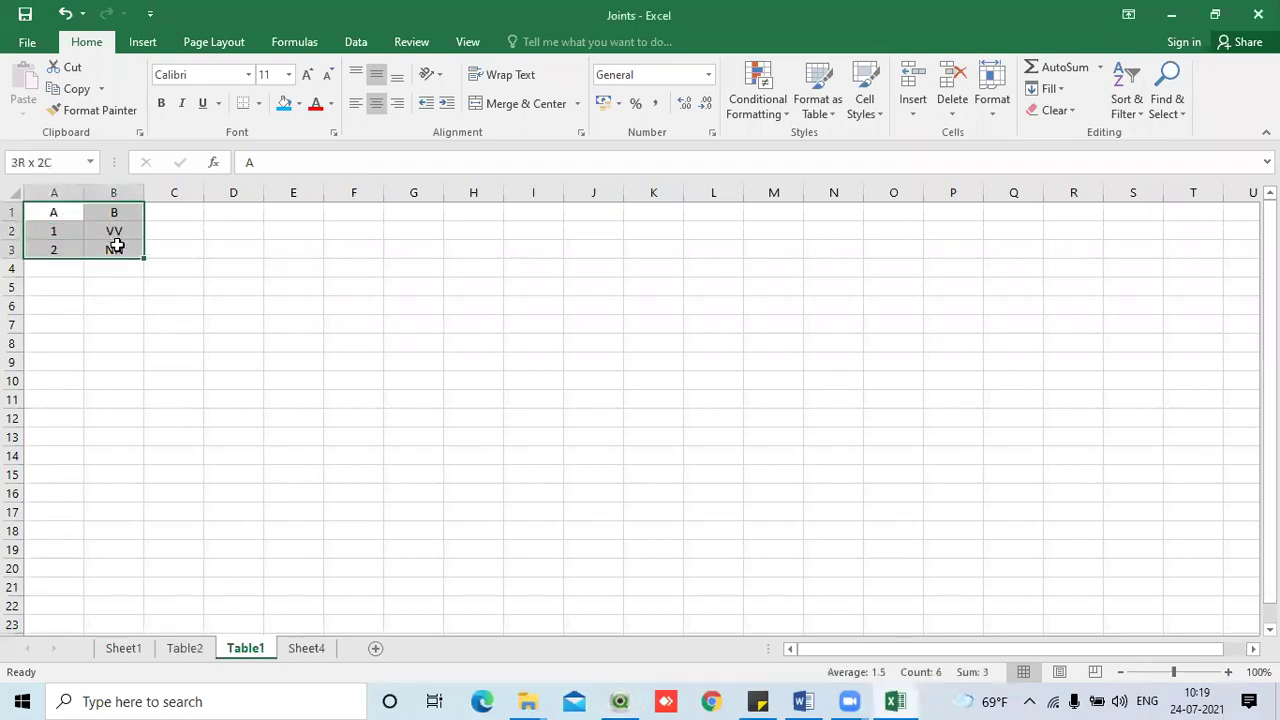
{"action": "left_click", "coordinate": [223, 251]}
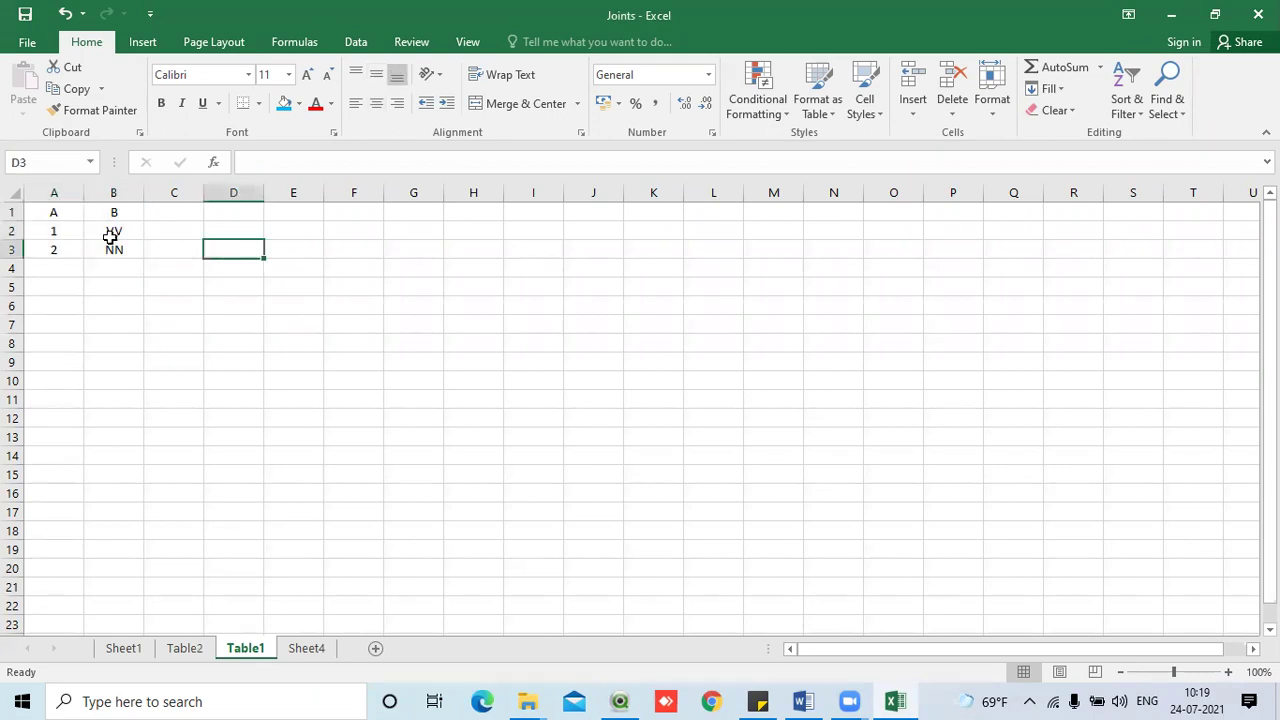
{"action": "left_click_drag", "start_coordinate": [60, 232], "coordinate": [120, 248]}
{"action": "left_click_drag", "start_coordinate": [57, 211], "coordinate": [111, 212]}
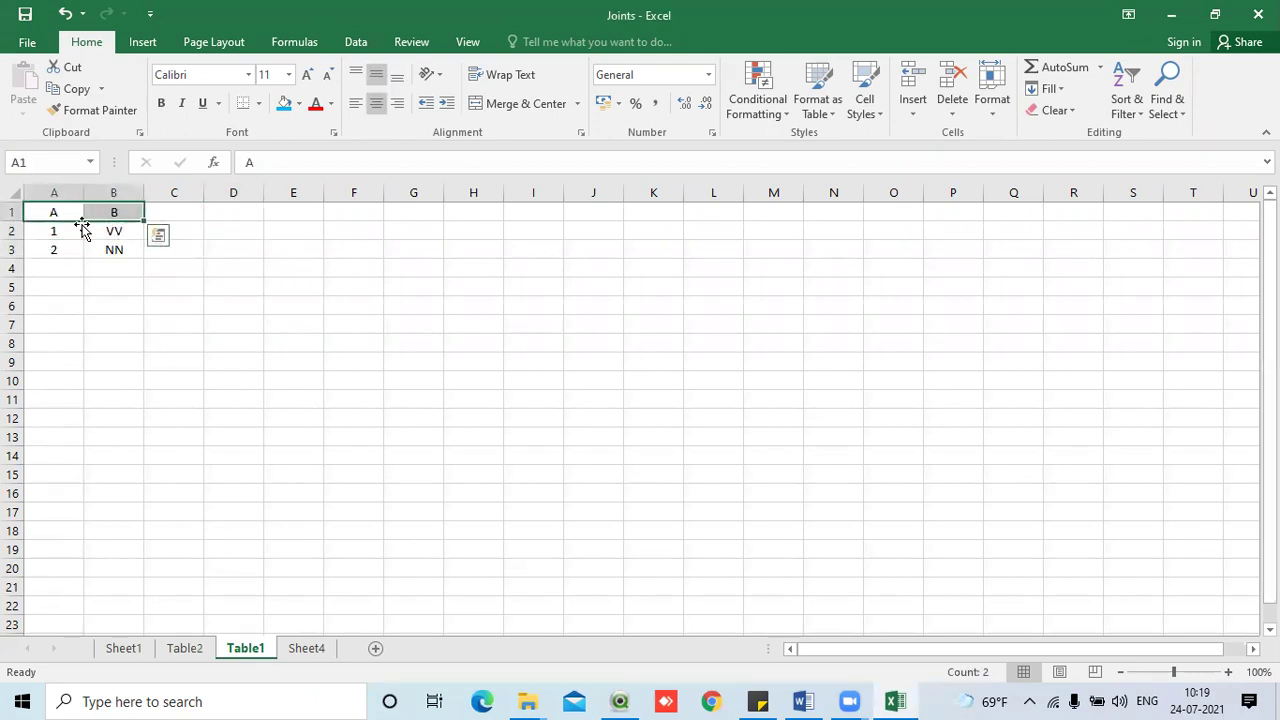
{"action": "left_click", "coordinate": [1171, 15]}
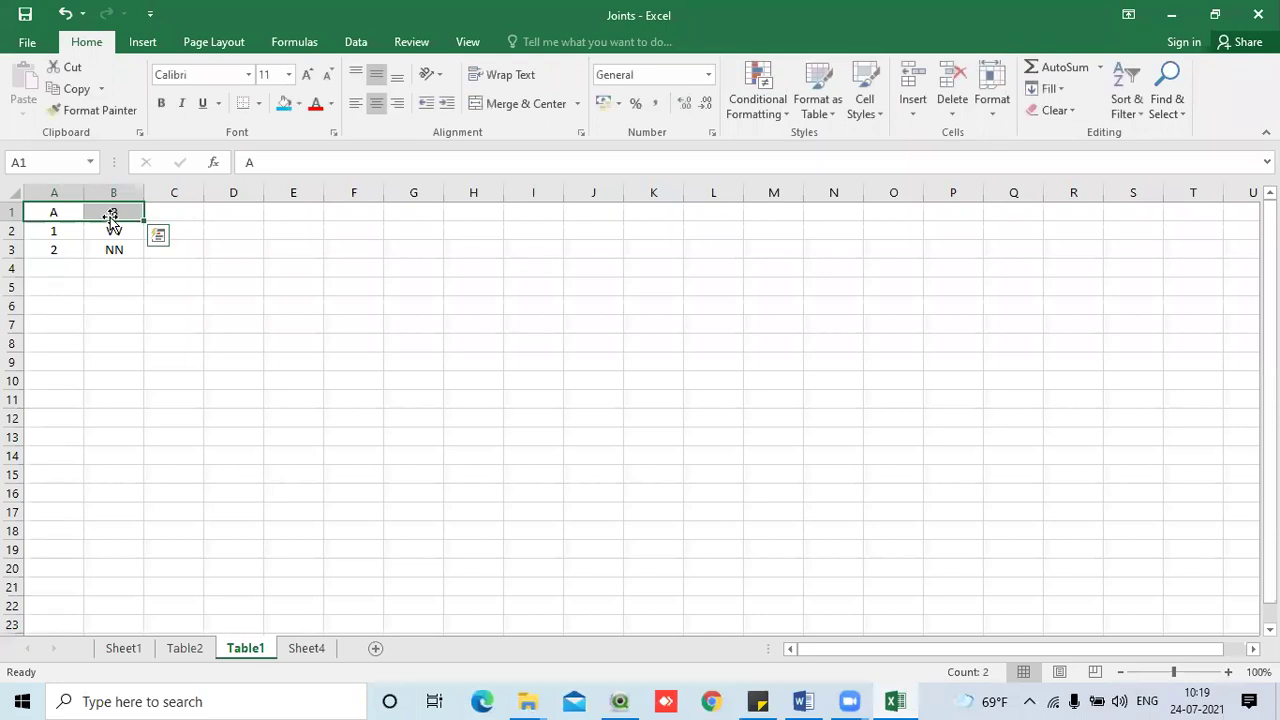
{"action": "left_click", "coordinate": [110, 213]}
{"action": "left_click_drag", "start_coordinate": [58, 214], "coordinate": [108, 251]}
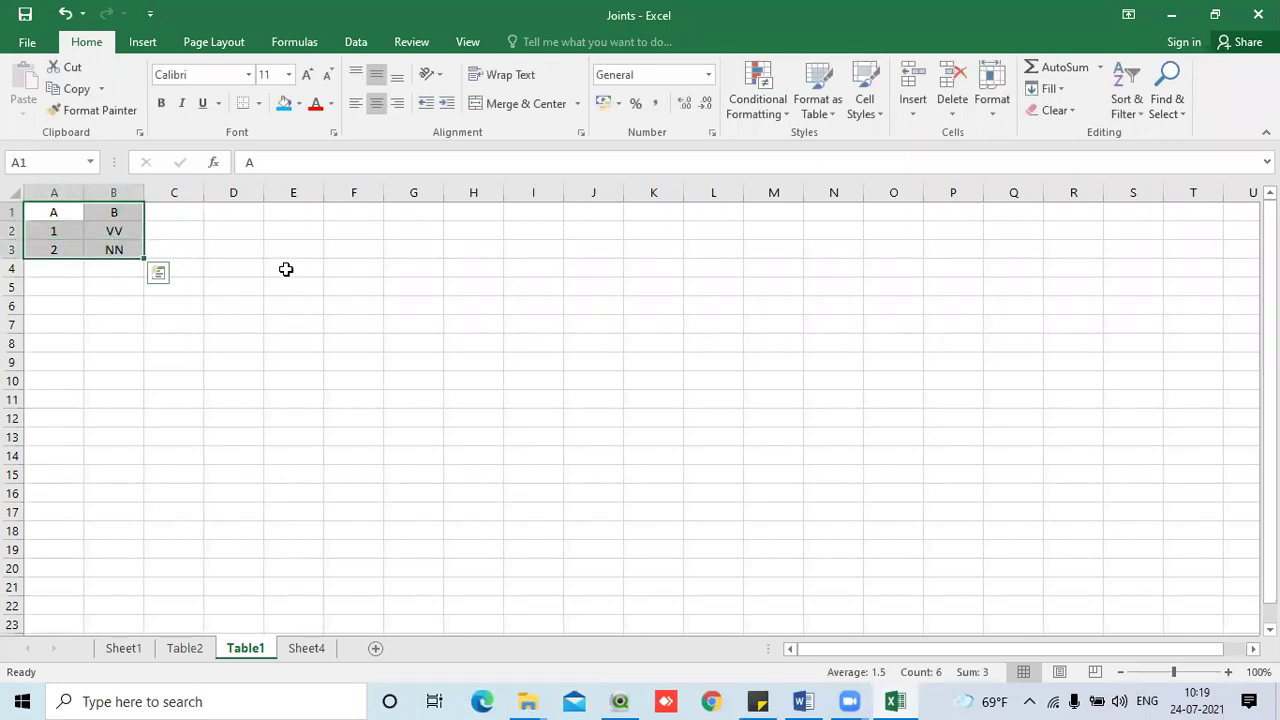
{"action": "left_click", "coordinate": [1171, 15]}
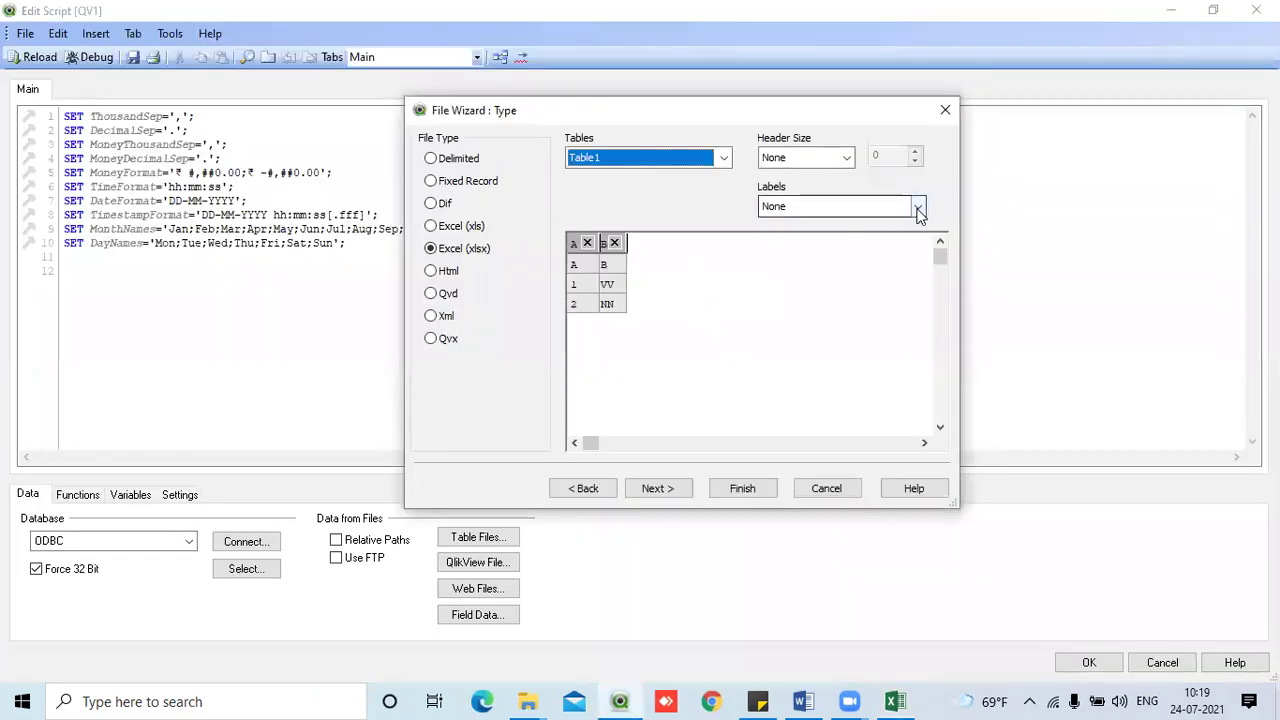
- Set the labels to Embedded Labels, check them against Table1's heading row in Excel, and finish the wizard to insert the load statement
{"action": "left_click", "coordinate": [917, 207]}
{"action": "left_click", "coordinate": [862, 241]}
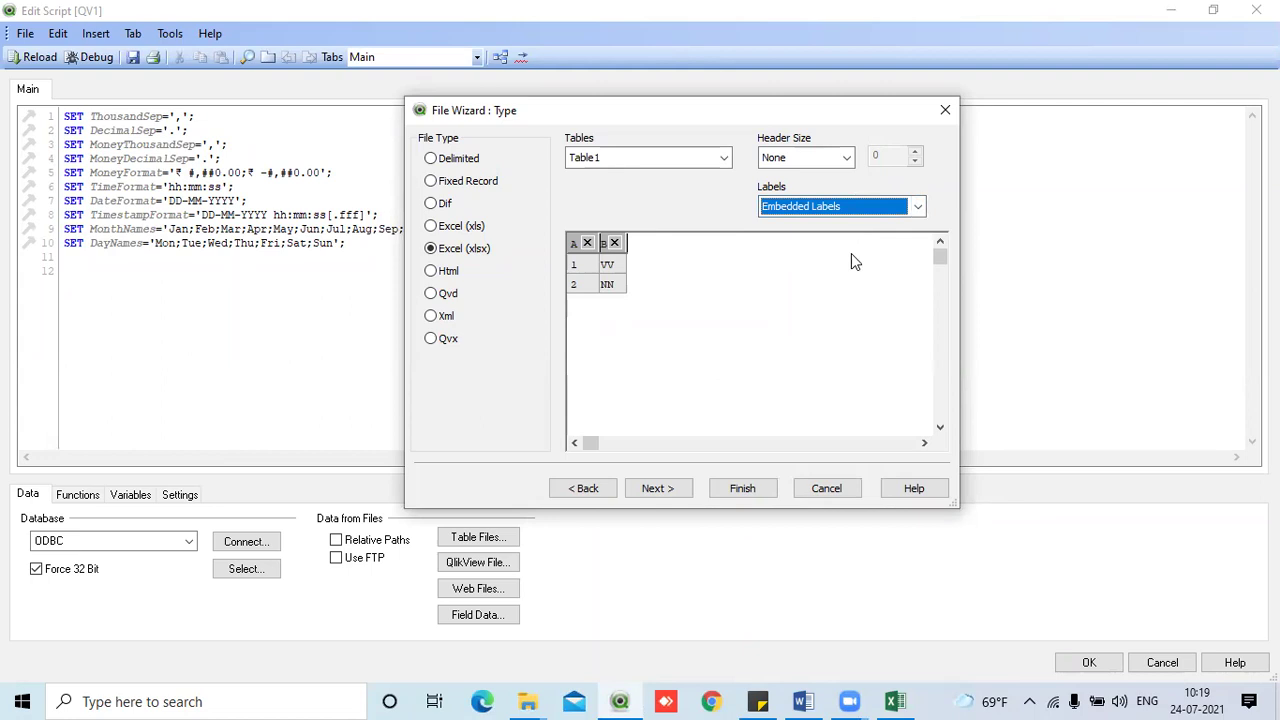
{"action": "left_click", "coordinate": [896, 701]}
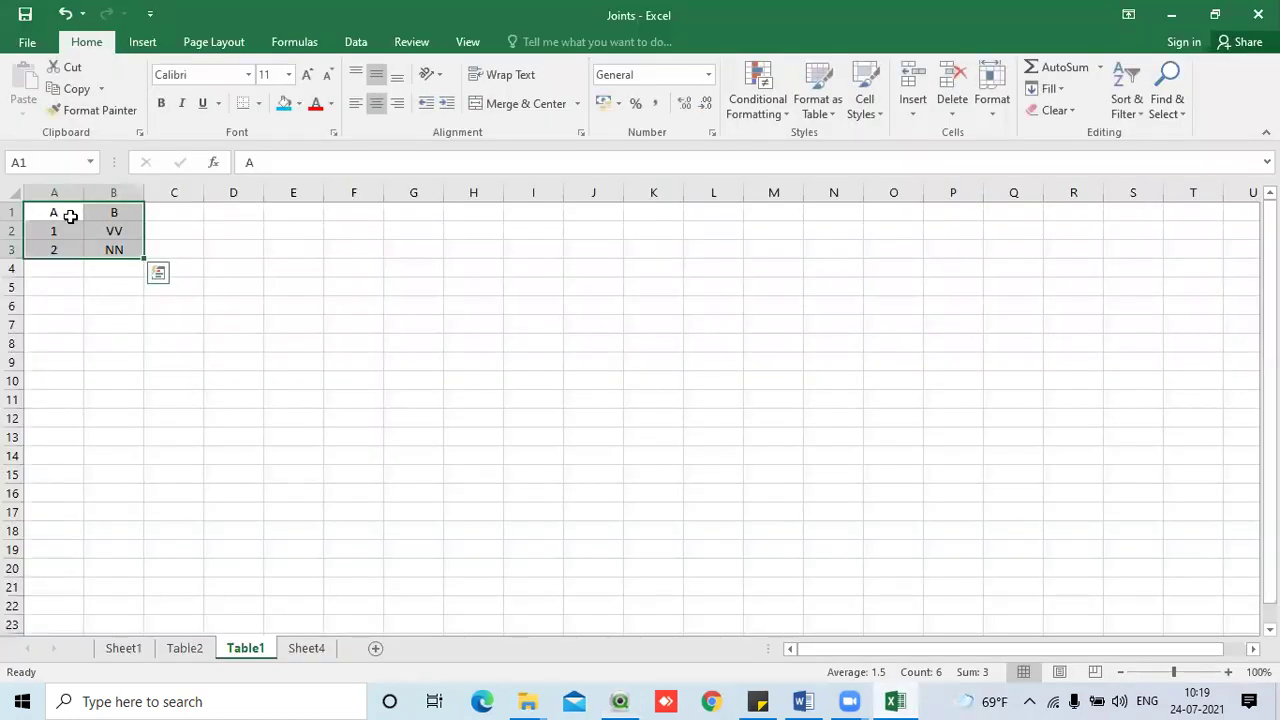
{"action": "left_click_drag", "start_coordinate": [70, 216], "coordinate": [113, 216]}
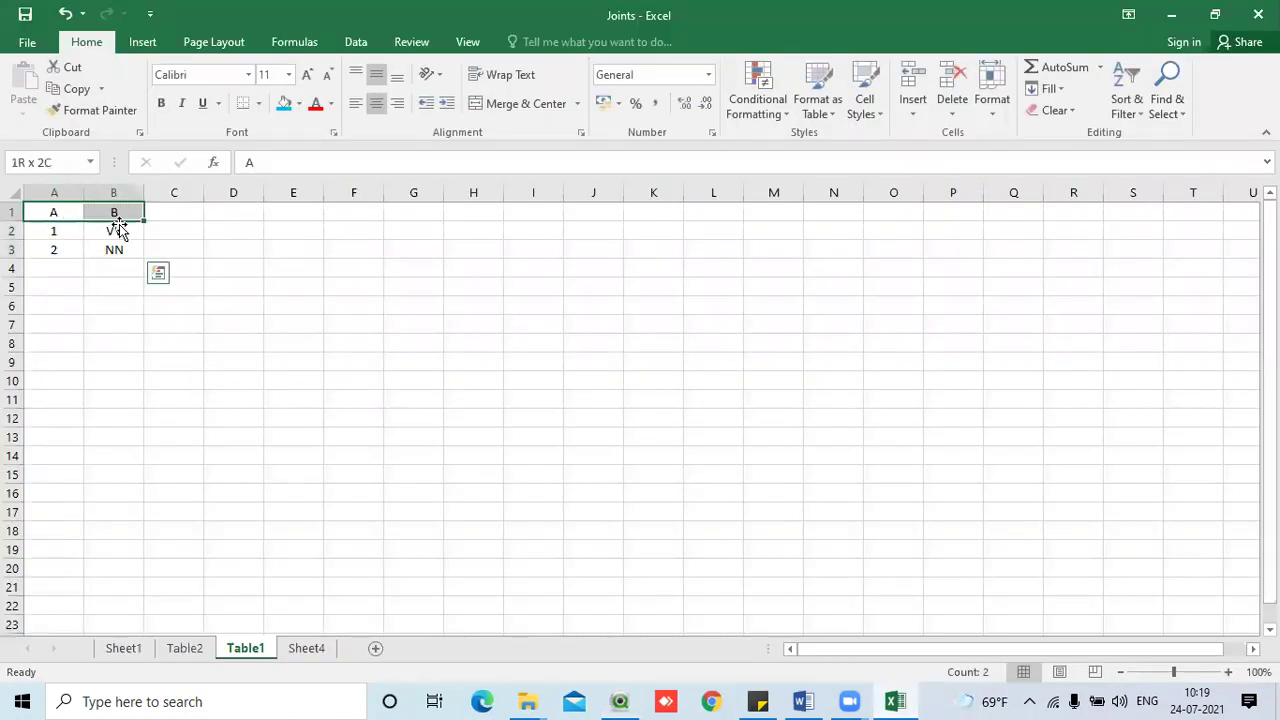
{"action": "left_click", "coordinate": [1171, 15]}
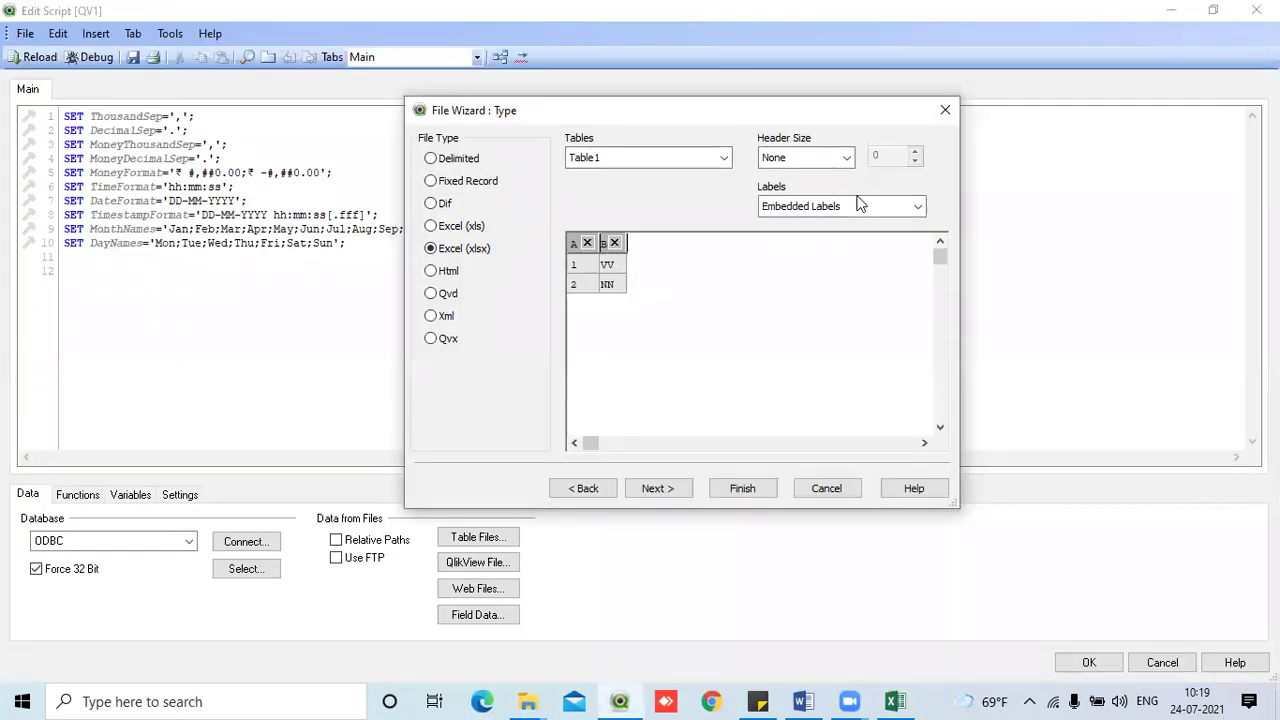
{"action": "left_click", "coordinate": [742, 489]}
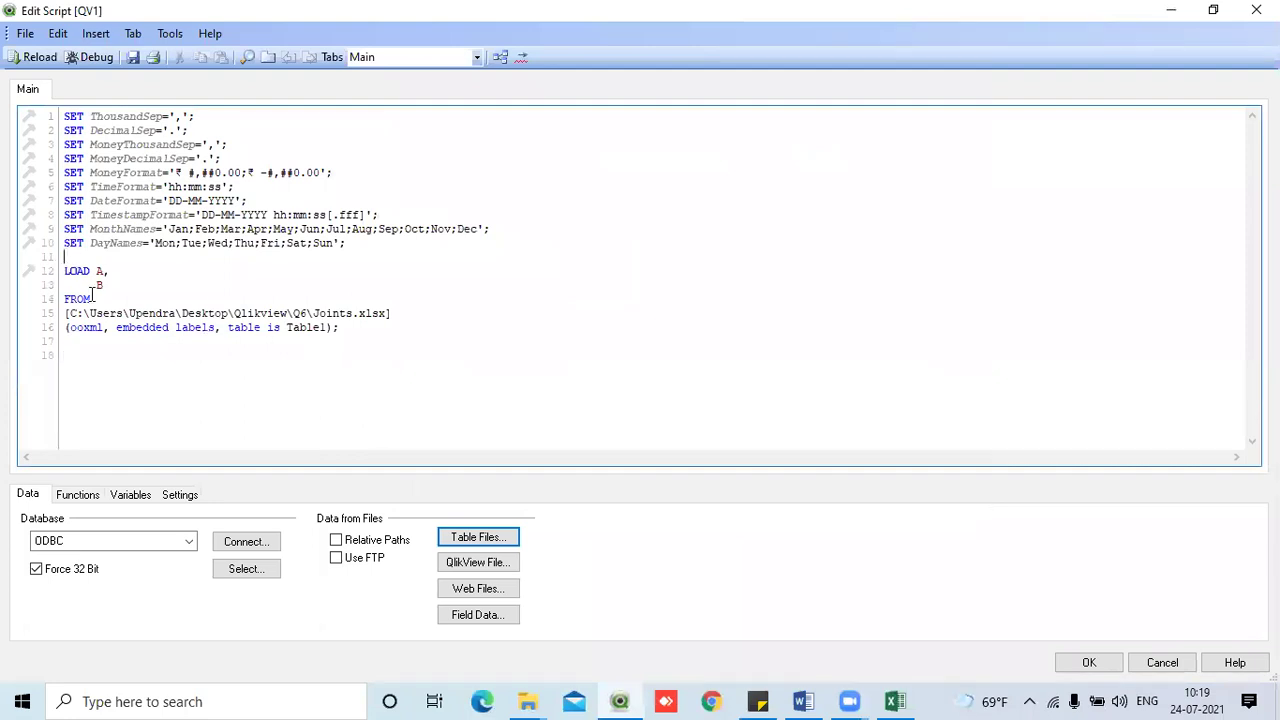
- Load Table2 from the Joints workbook in the Q6 folder into the script, using Embedded Labels
{"action": "key", "text": "Return"}
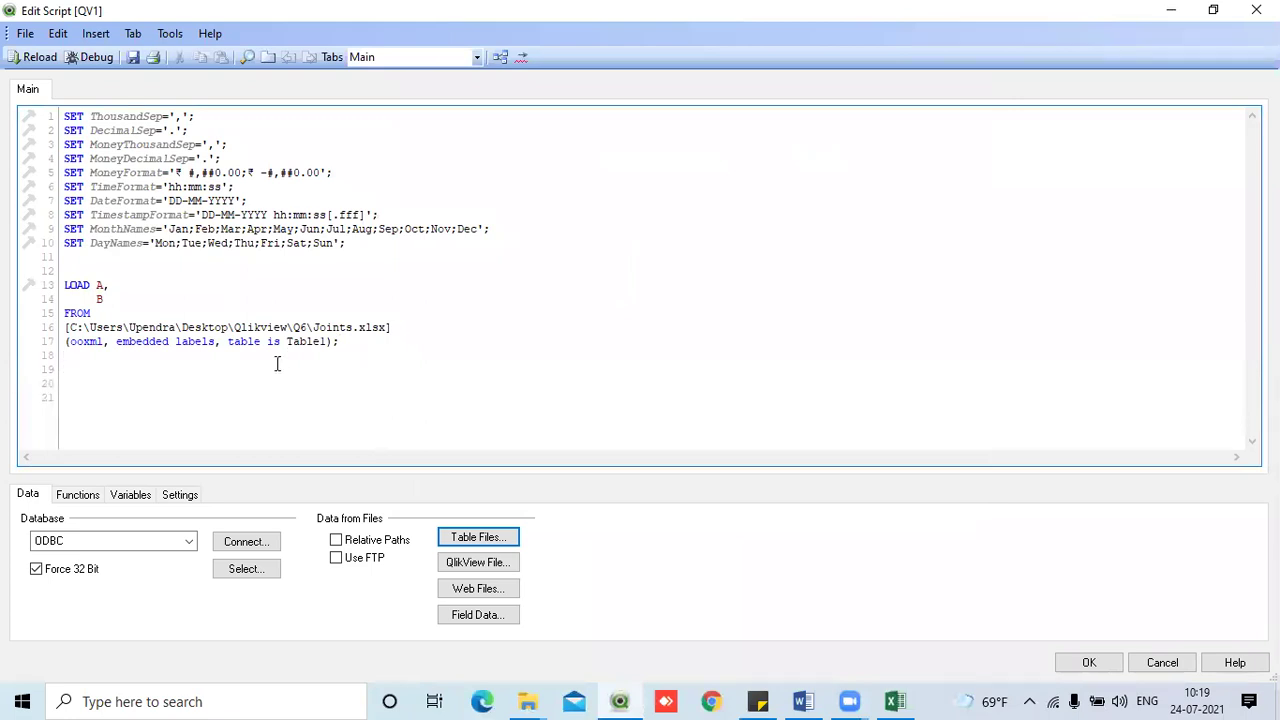
{"action": "left_click", "coordinate": [496, 541]}
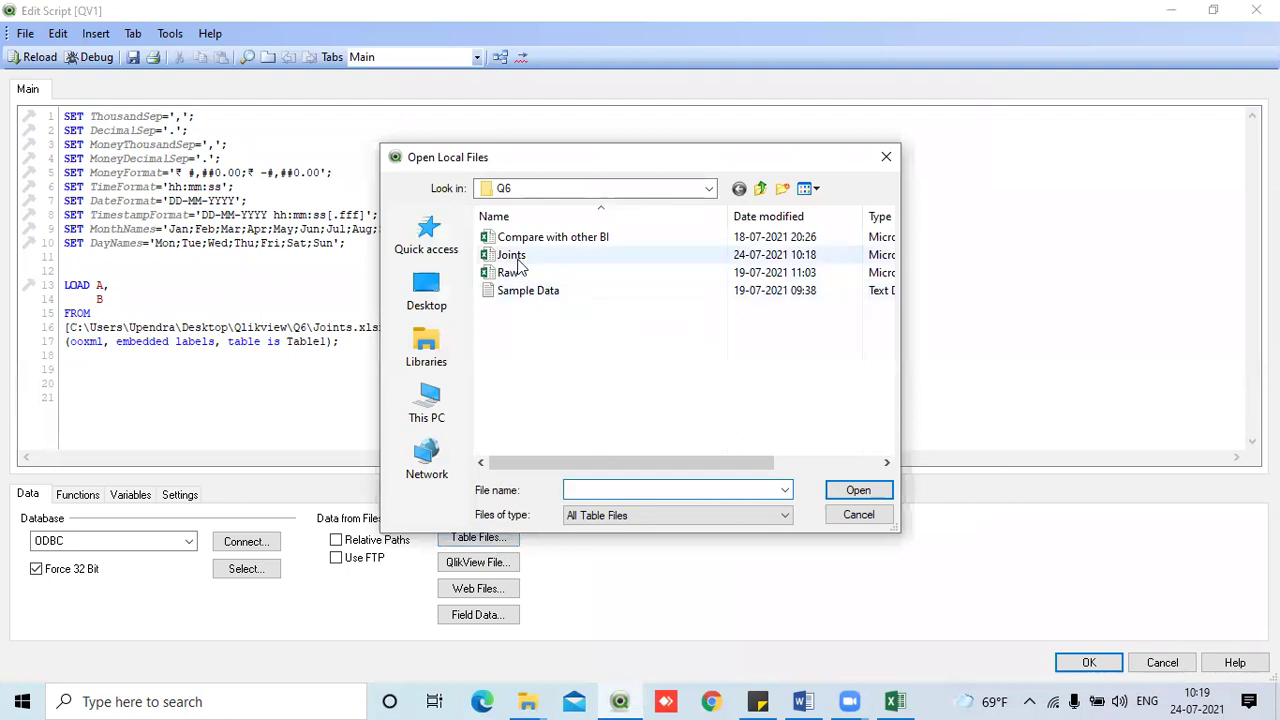
{"action": "double_click", "coordinate": [528, 258]}
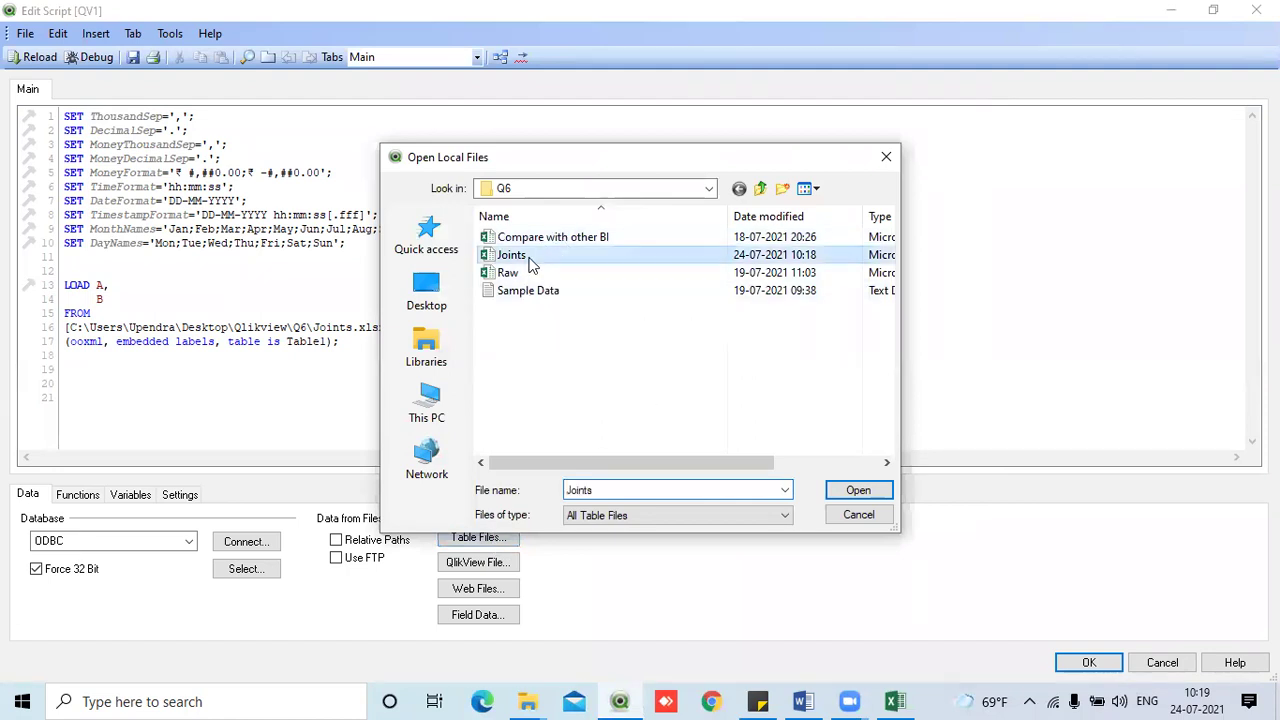
{"action": "left_click", "coordinate": [729, 157]}
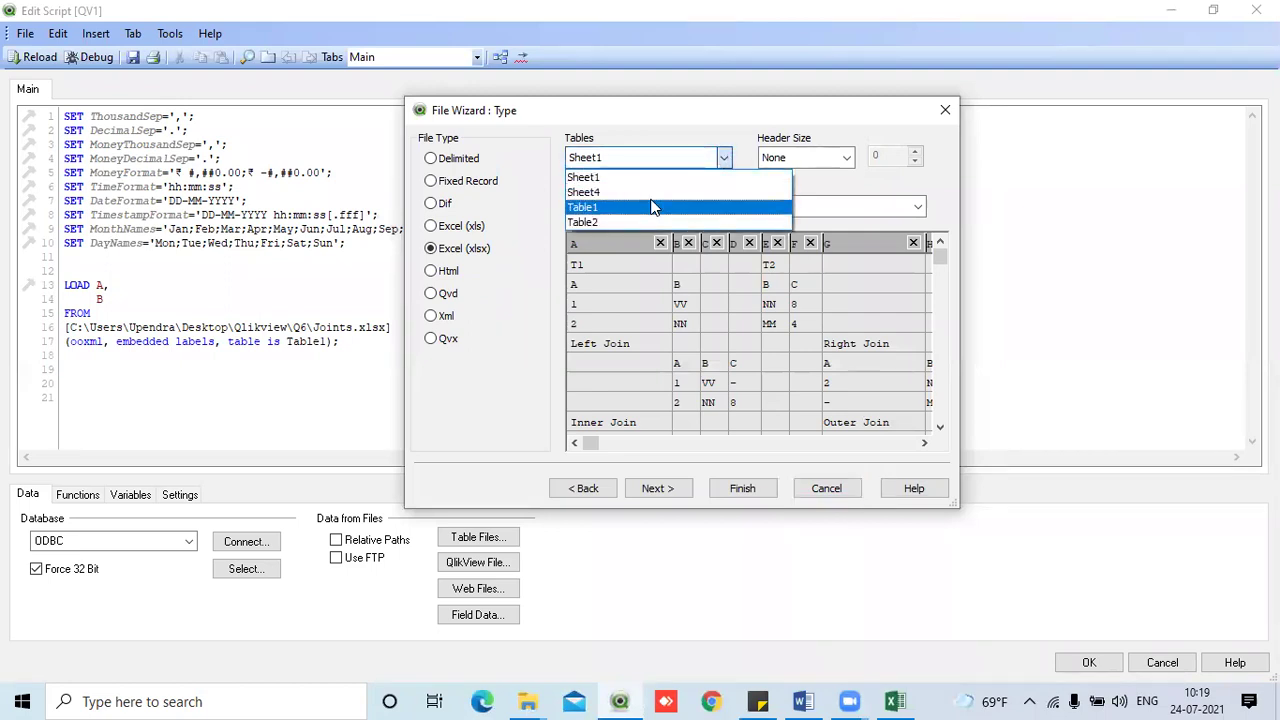
{"action": "left_click", "coordinate": [600, 222]}
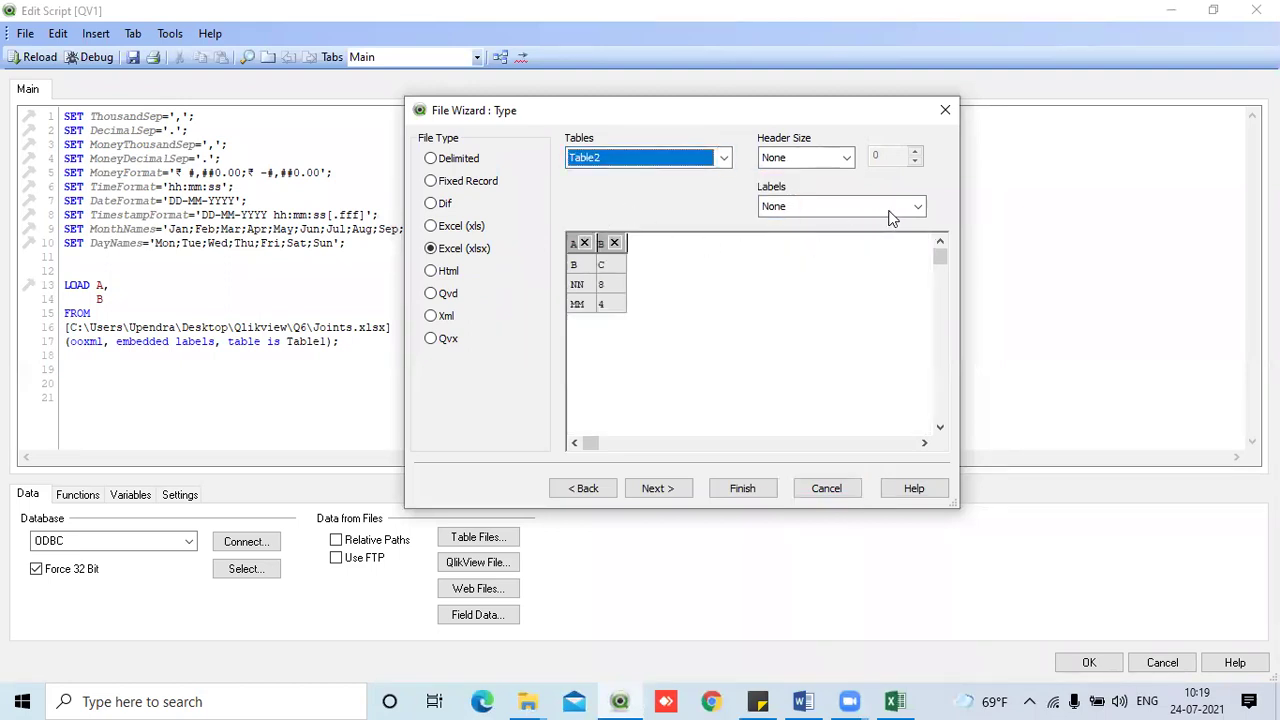
{"action": "left_click", "coordinate": [845, 207]}
{"action": "left_click", "coordinate": [817, 250]}
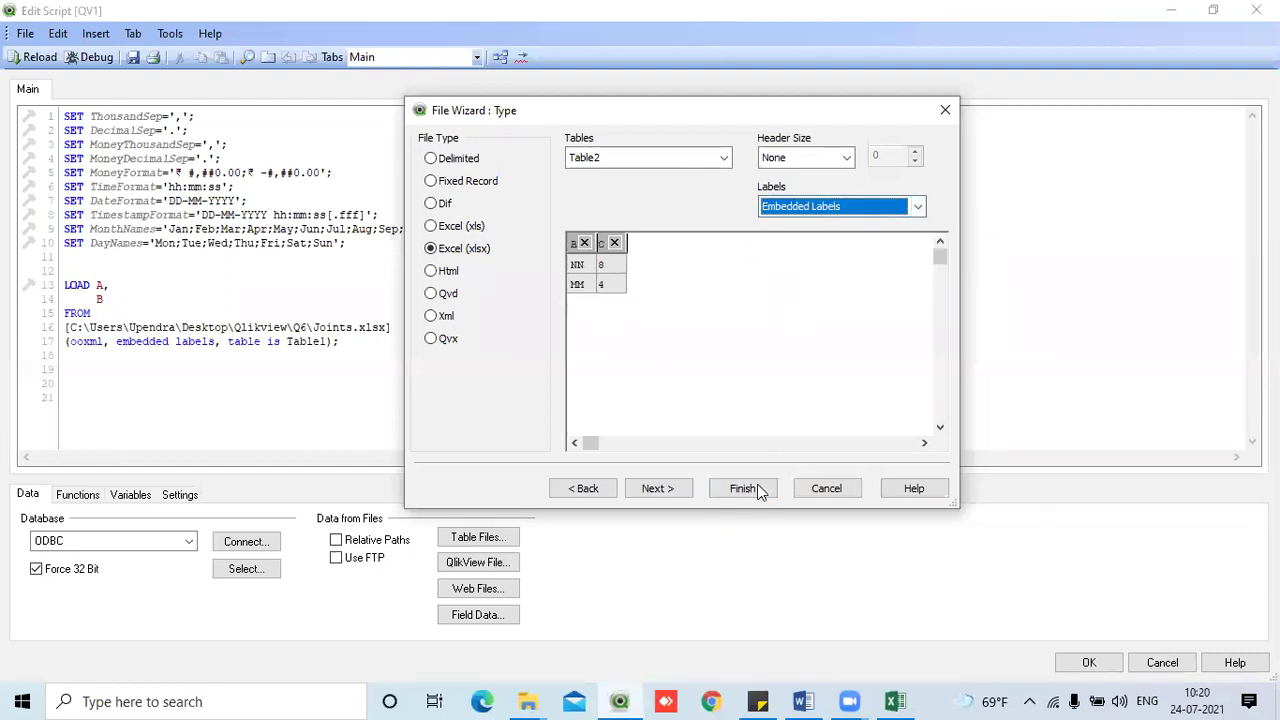
{"action": "left_click", "coordinate": [743, 488]}
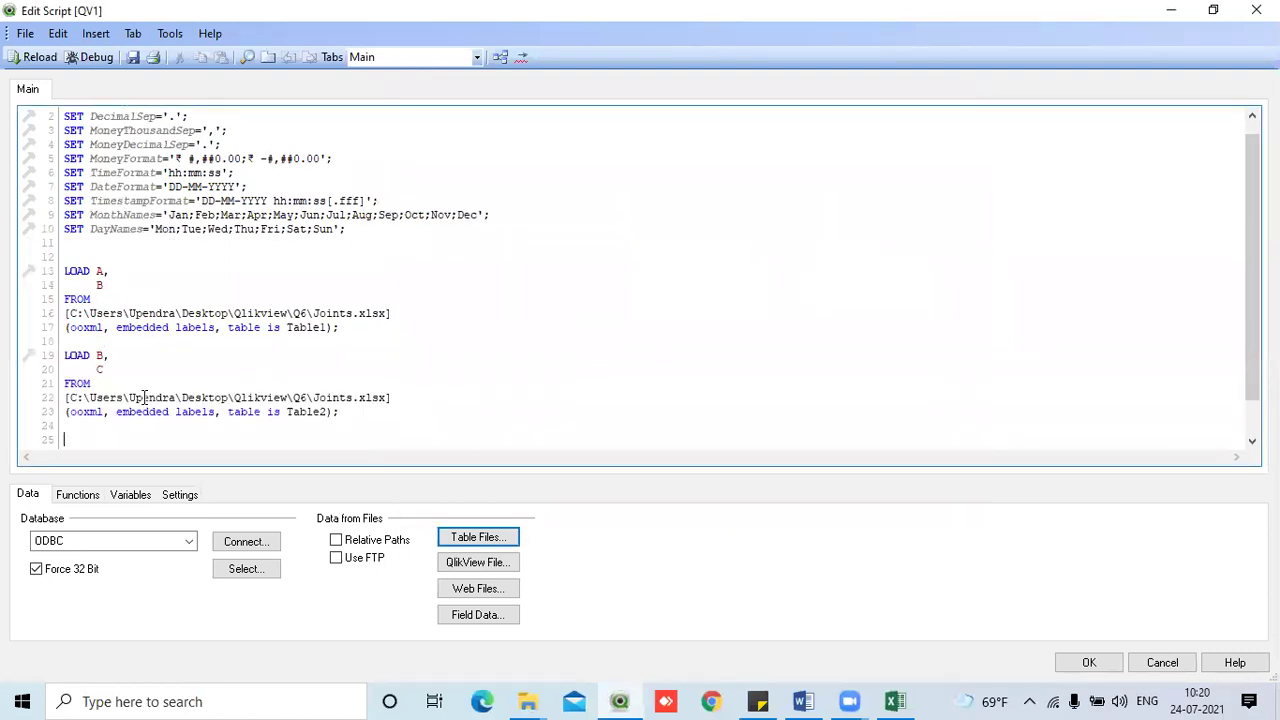
- Add blank lines at the end of the script and between the SET statements and the first load statement
{"action": "key", "text": "Return"}
{"action": "key", "text": "Return"}
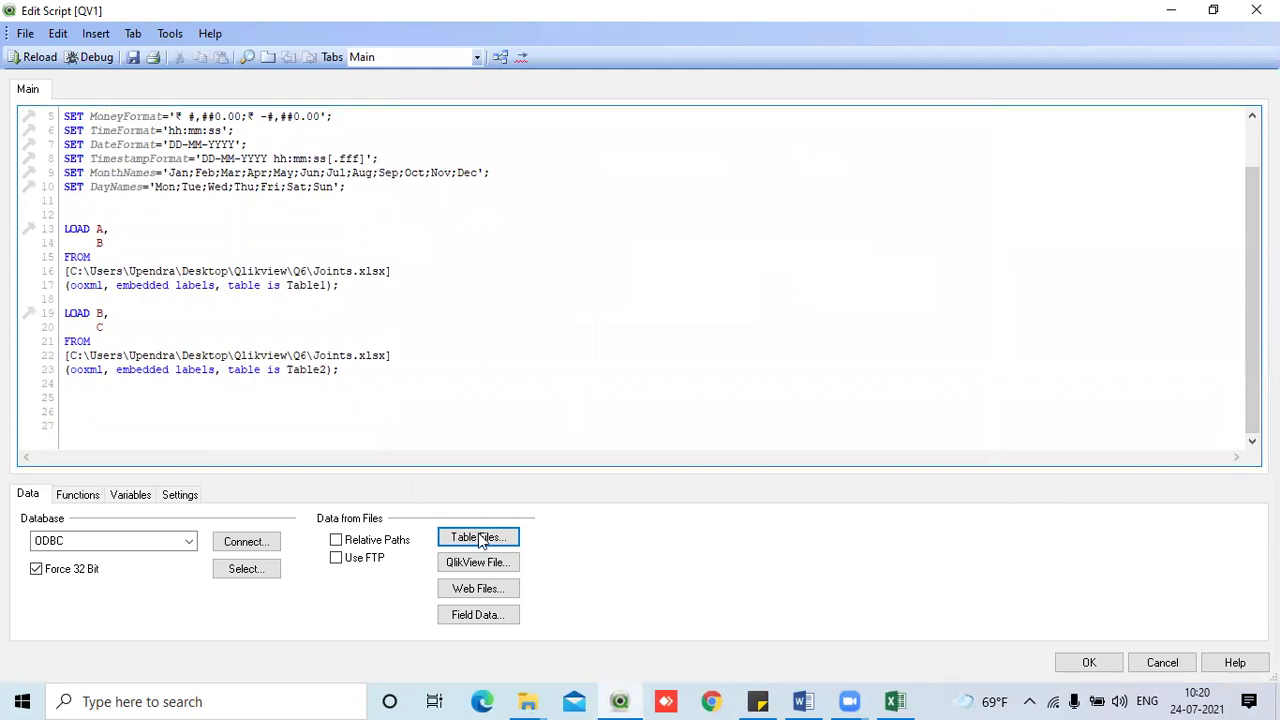
{"action": "scroll", "coordinate": [200, 350], "scroll_direction": "up", "scroll_amount": 2}
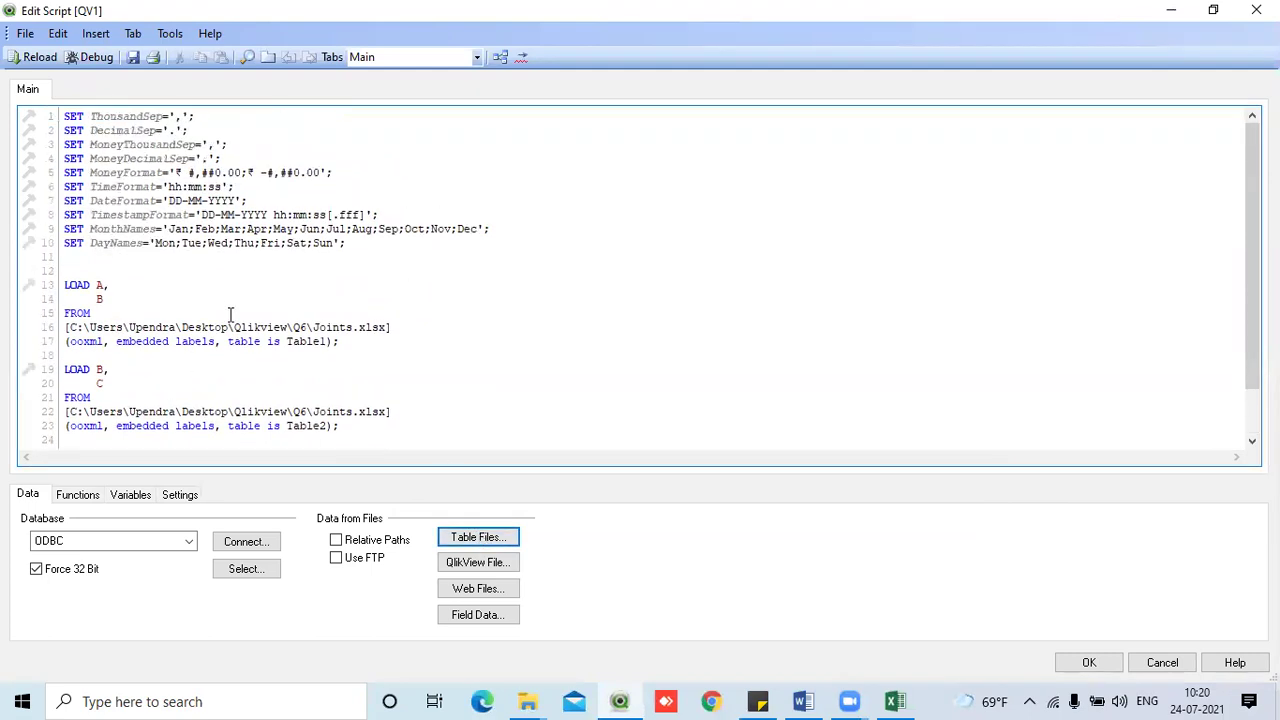
{"action": "scroll", "coordinate": [253, 393], "scroll_direction": "down", "scroll_amount": 2}
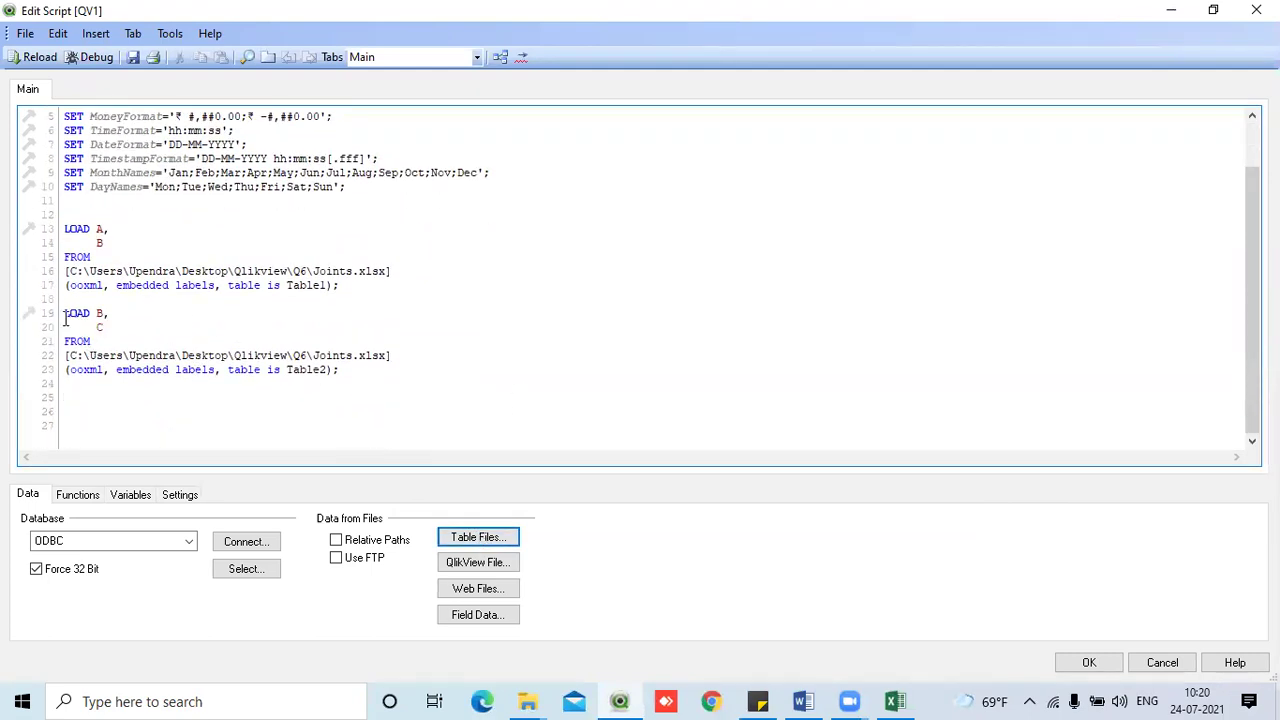
{"action": "scroll", "coordinate": [267, 287], "scroll_direction": "up", "scroll_amount": 2}
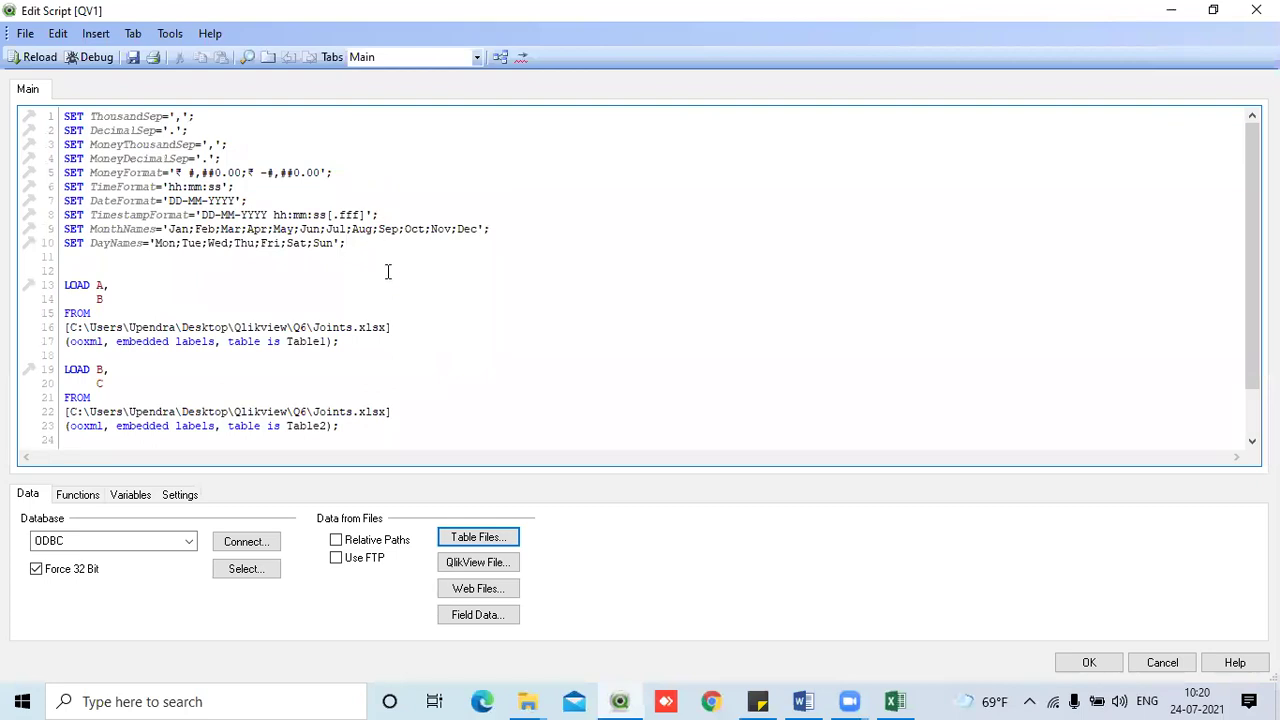
{"action": "key", "text": "Return"}
{"action": "key", "text": "Return"}
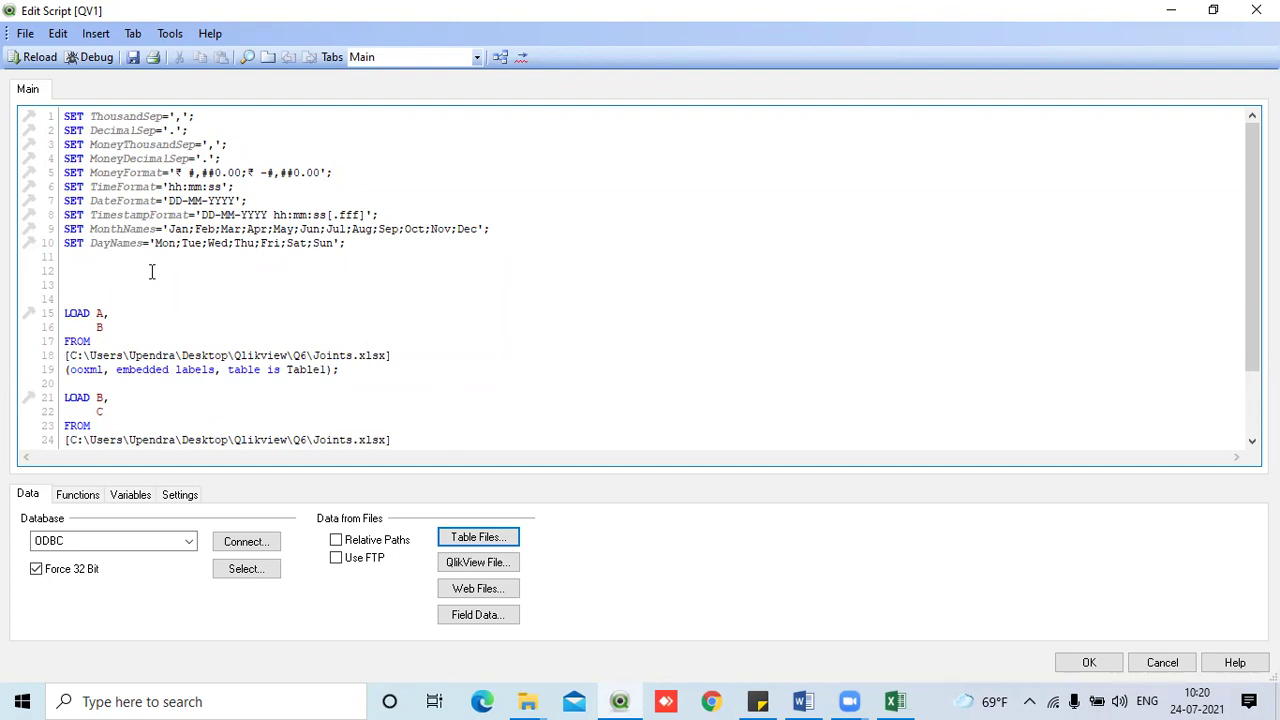
- Review the SET statements and the Table1 and Table2 load statements in the script
{"action": "left_click_drag", "start_coordinate": [207, 172], "coordinate": [36, 118]}
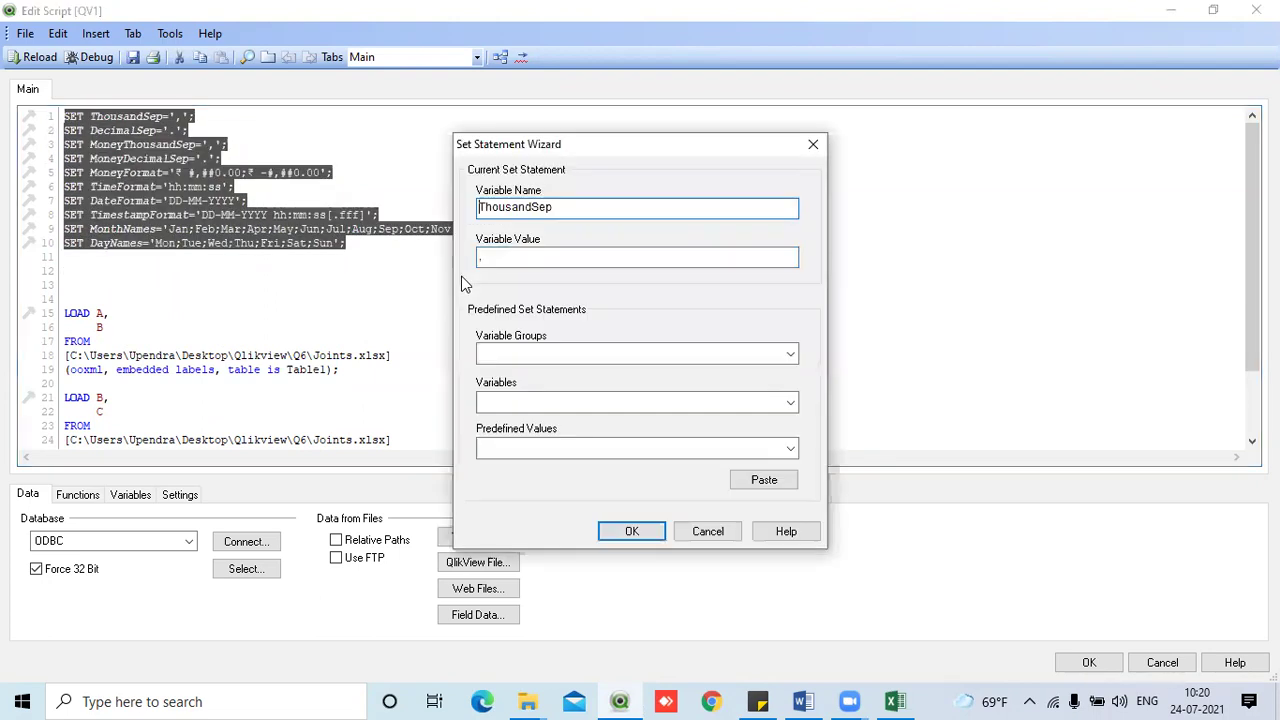
{"action": "left_click", "coordinate": [813, 145]}
{"action": "scroll", "coordinate": [190, 300], "scroll_direction": "down", "scroll_amount": 1}
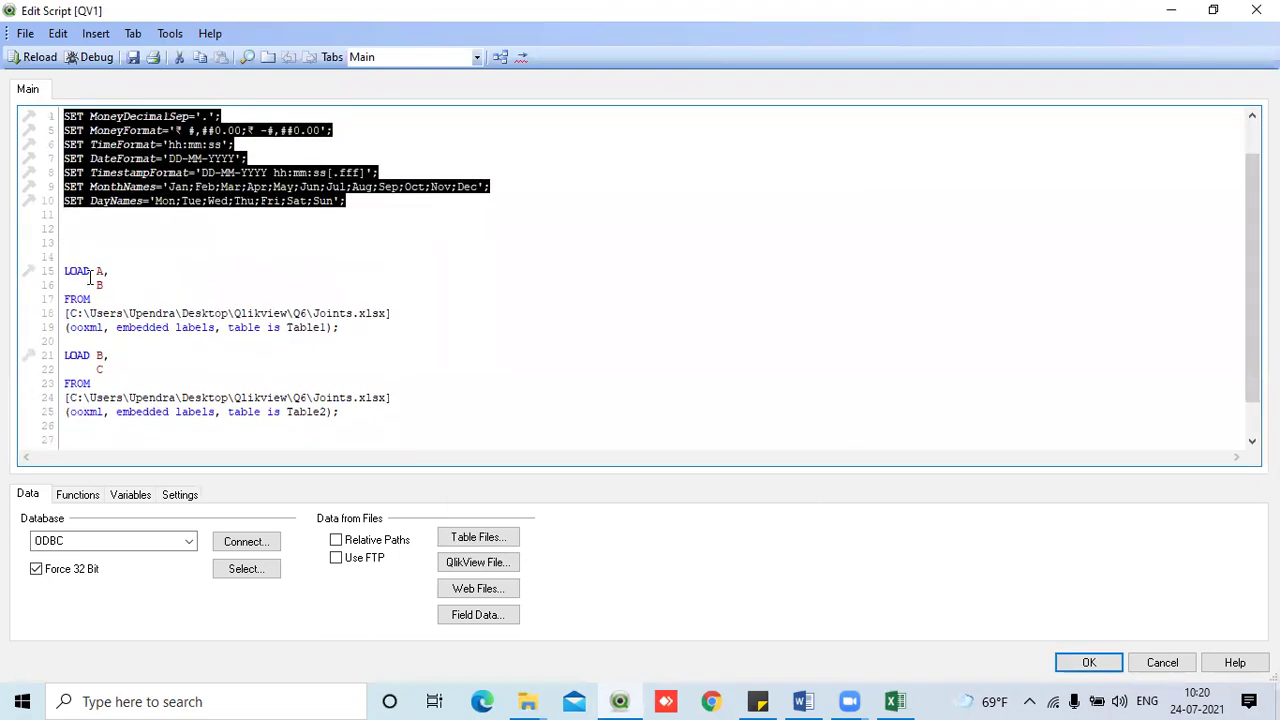
{"action": "left_click", "coordinate": [62, 270]}
{"action": "left_click_drag", "start_coordinate": [346, 327], "coordinate": [376, 337]}
{"action": "left_click", "coordinate": [100, 271]}
{"action": "left_click", "coordinate": [202, 302]}
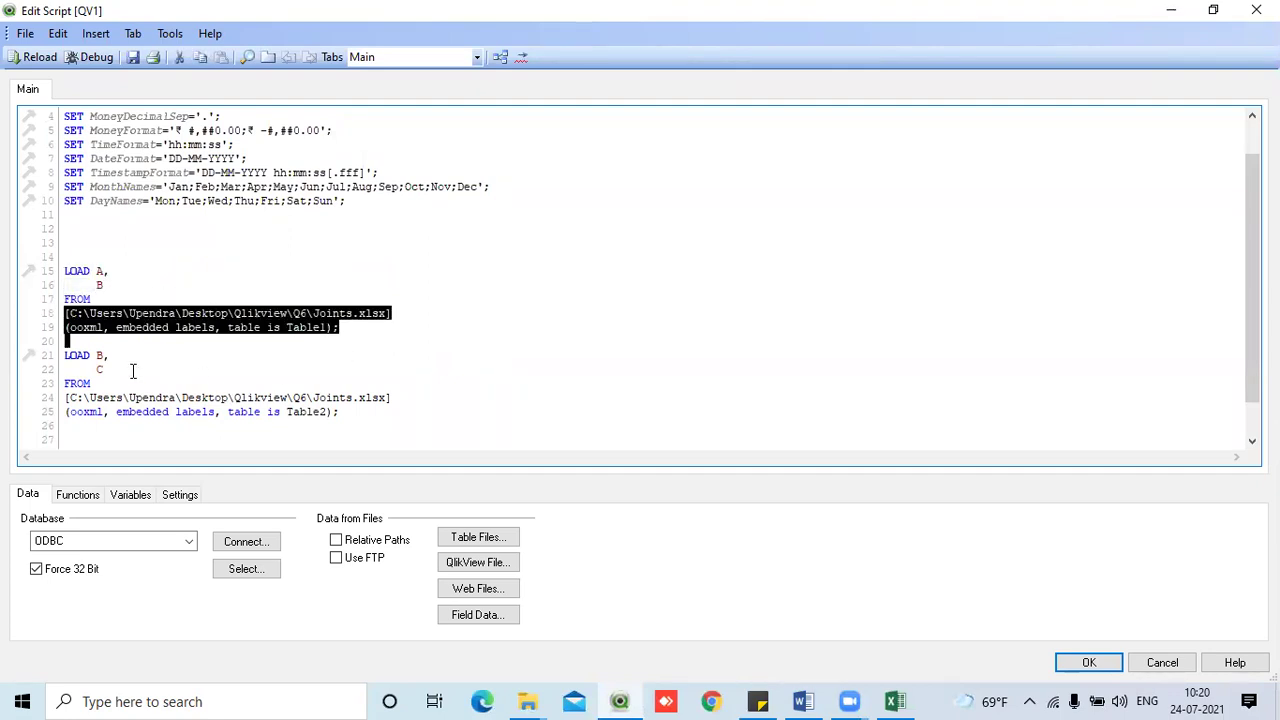
{"action": "left_click_drag", "start_coordinate": [98, 355], "coordinate": [347, 421]}
{"action": "left_click", "coordinate": [464, 365]}
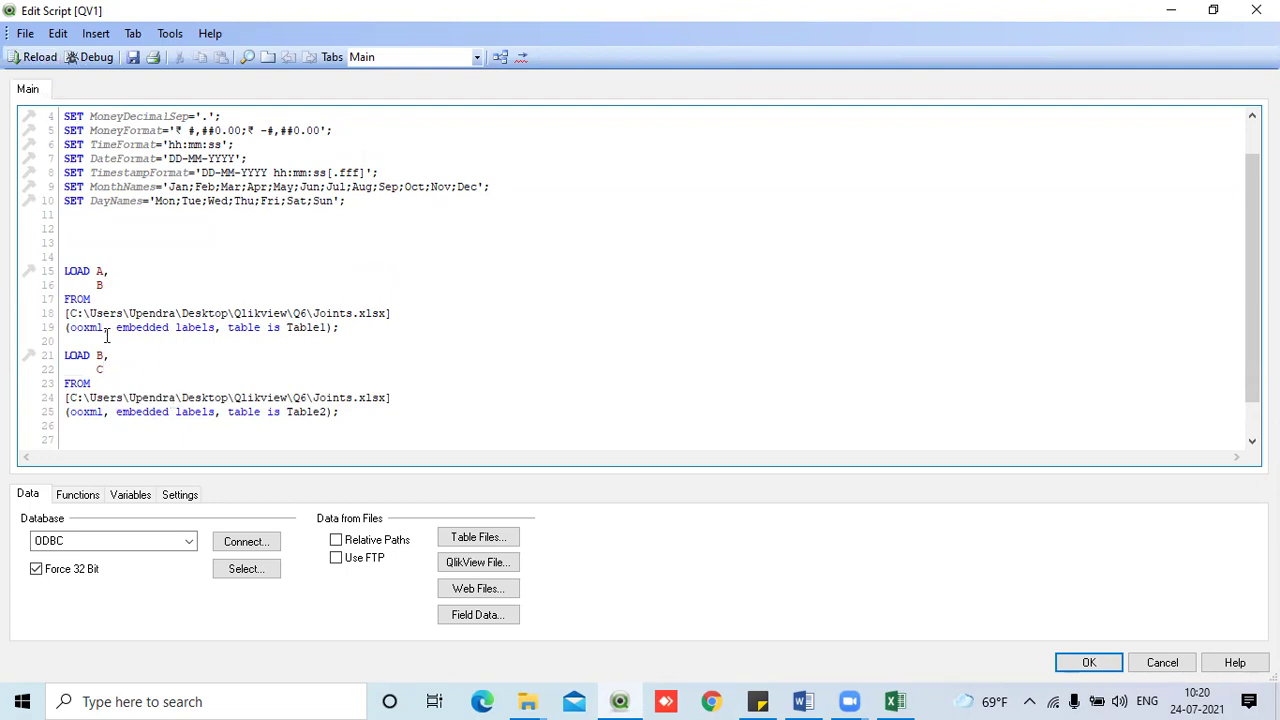
- Reload the script, saving the document as C5 in the Q6 folder, and close the sheet properties without adding list boxes
{"action": "left_click", "coordinate": [40, 57]}
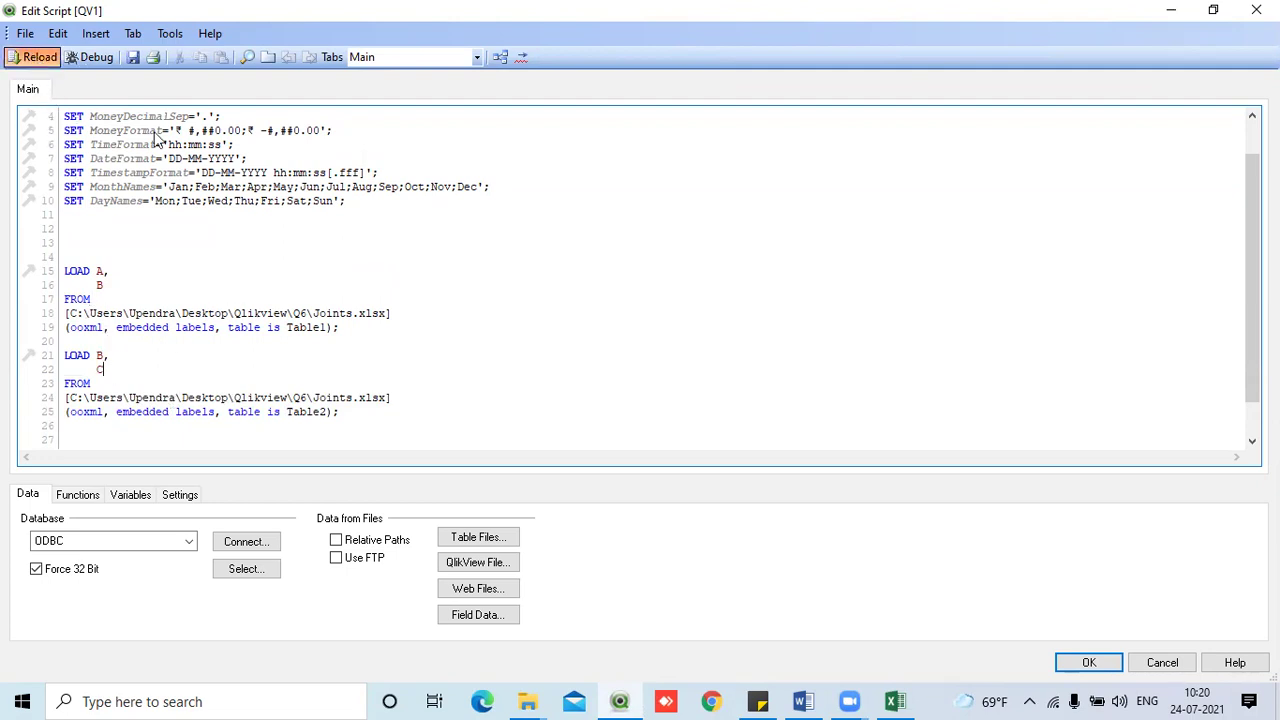
{"action": "left_click", "coordinate": [803, 701]}
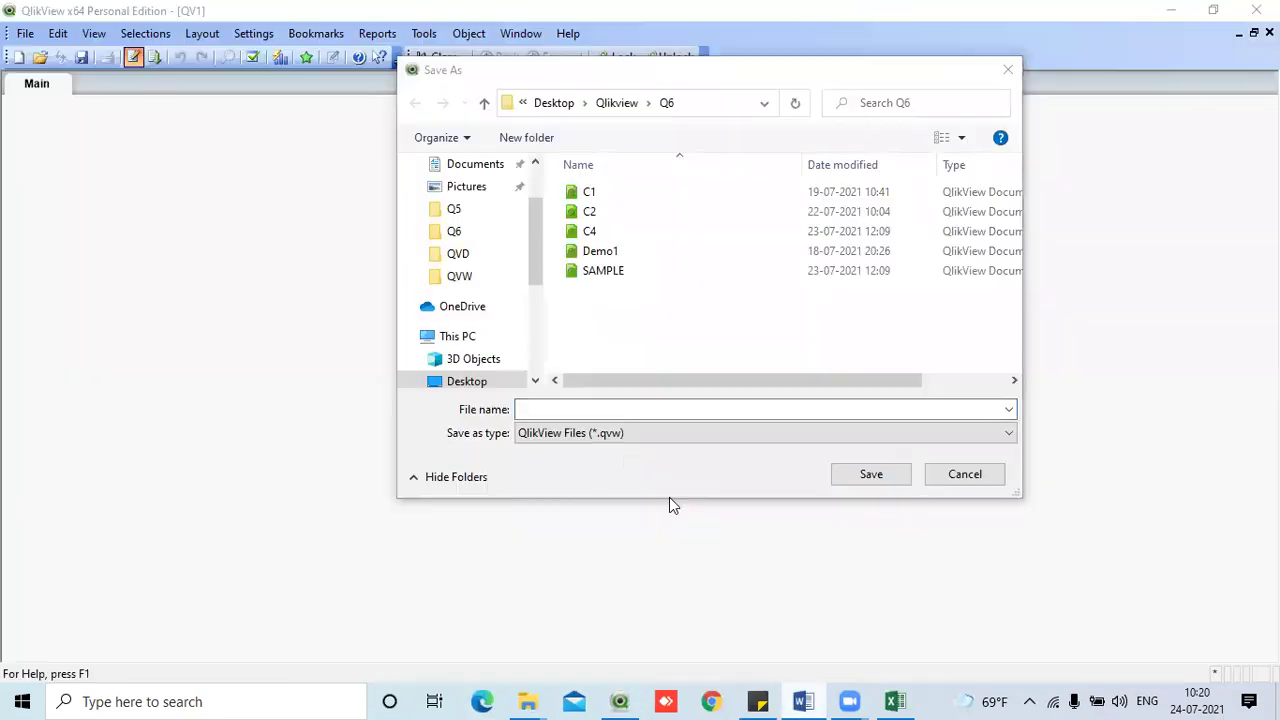
{"action": "left_click", "coordinate": [580, 408]}
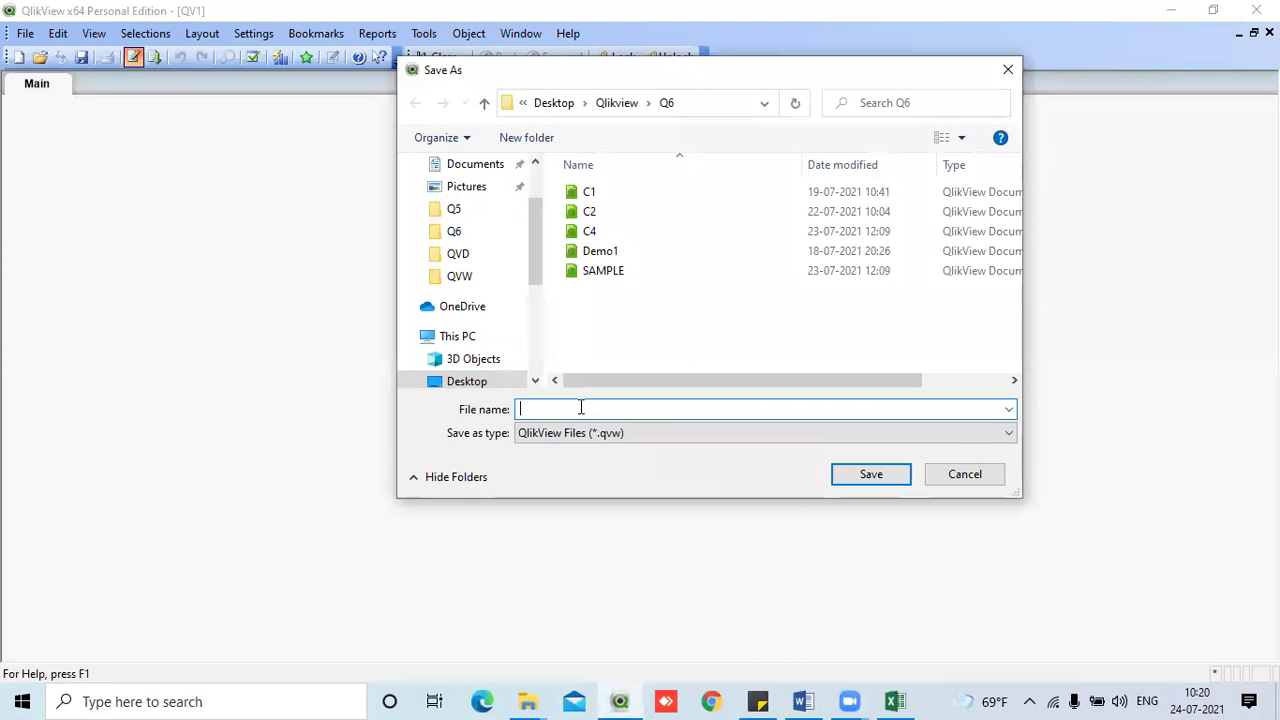
{"action": "type", "text": "C5"}
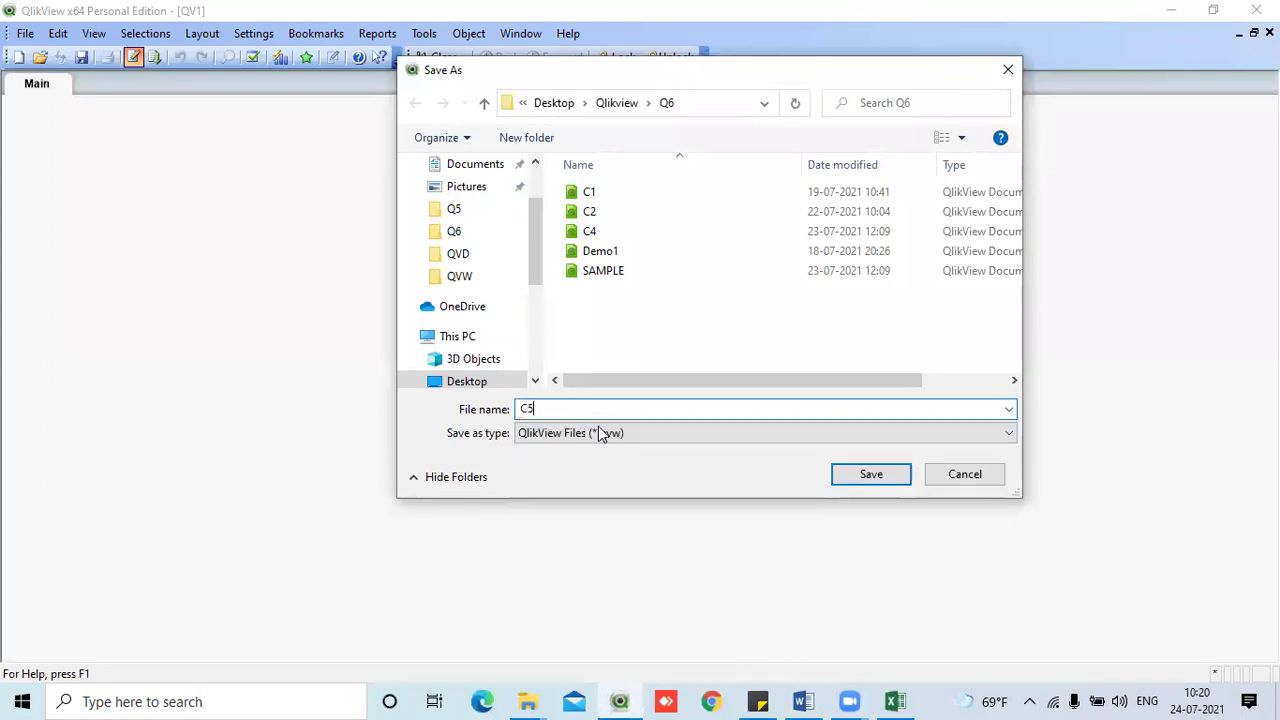
{"action": "left_click", "coordinate": [880, 476]}
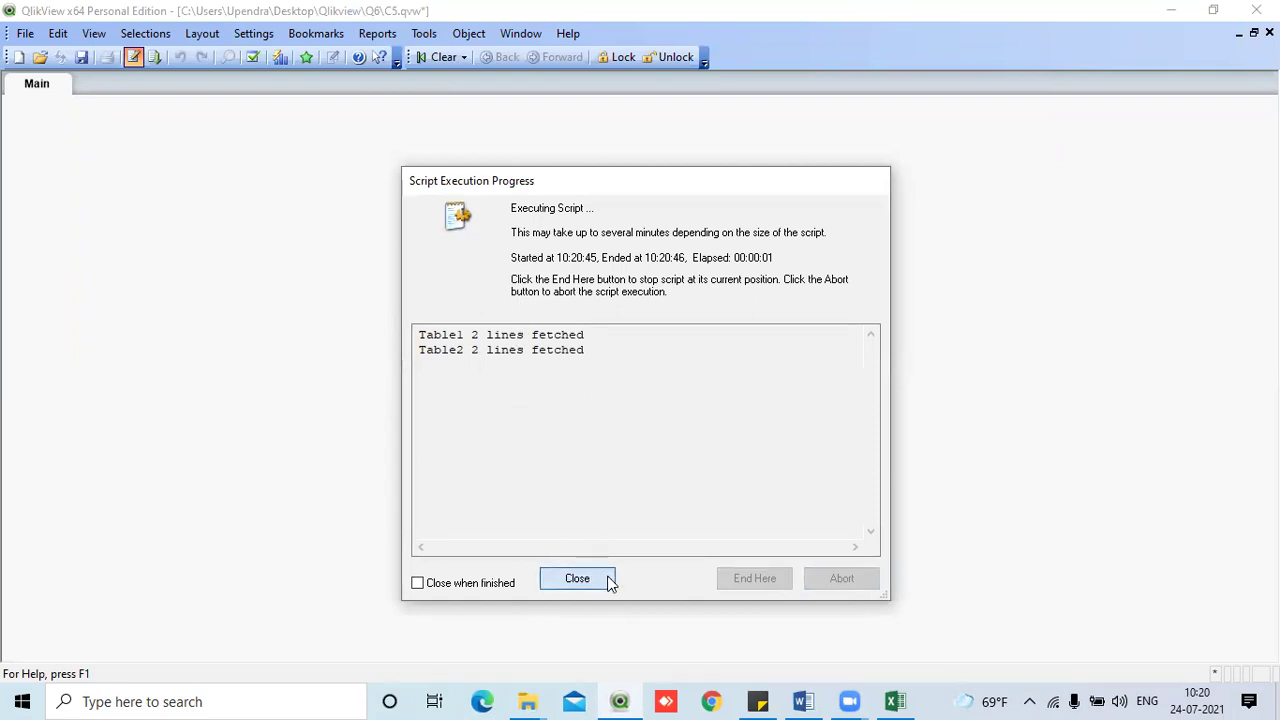
{"action": "left_click", "coordinate": [577, 580]}
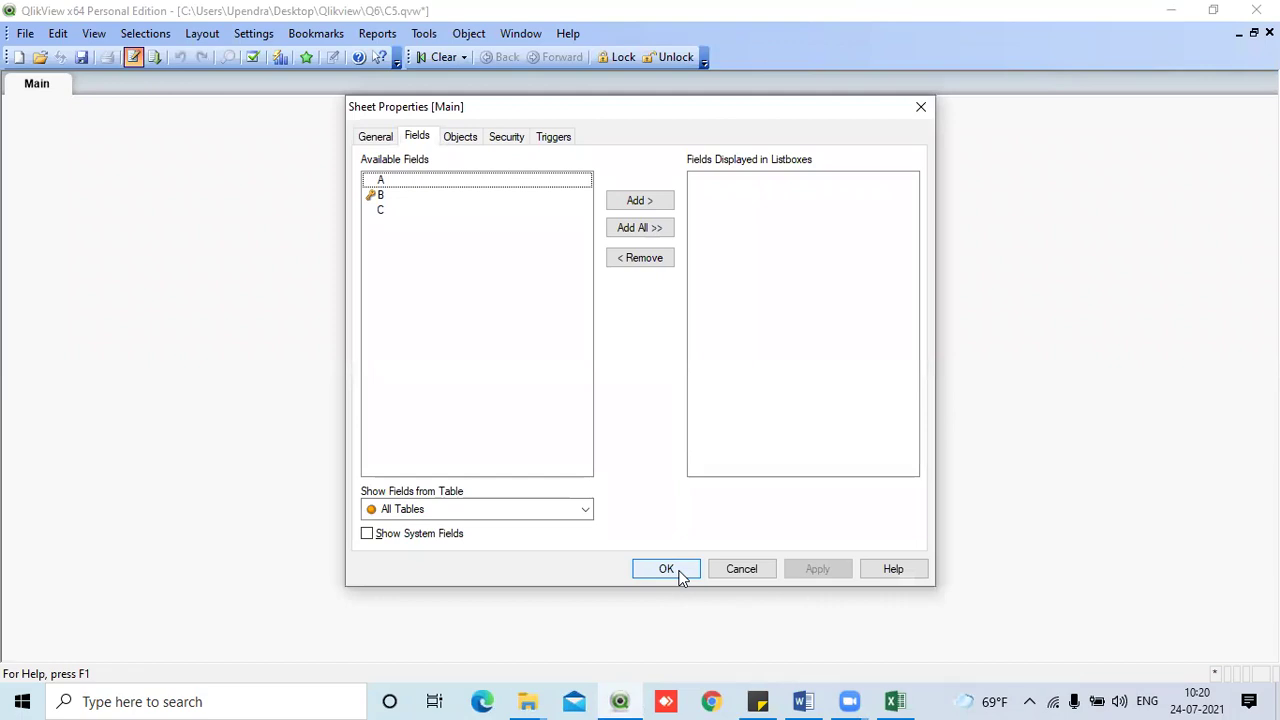
{"action": "left_click", "coordinate": [667, 569]}
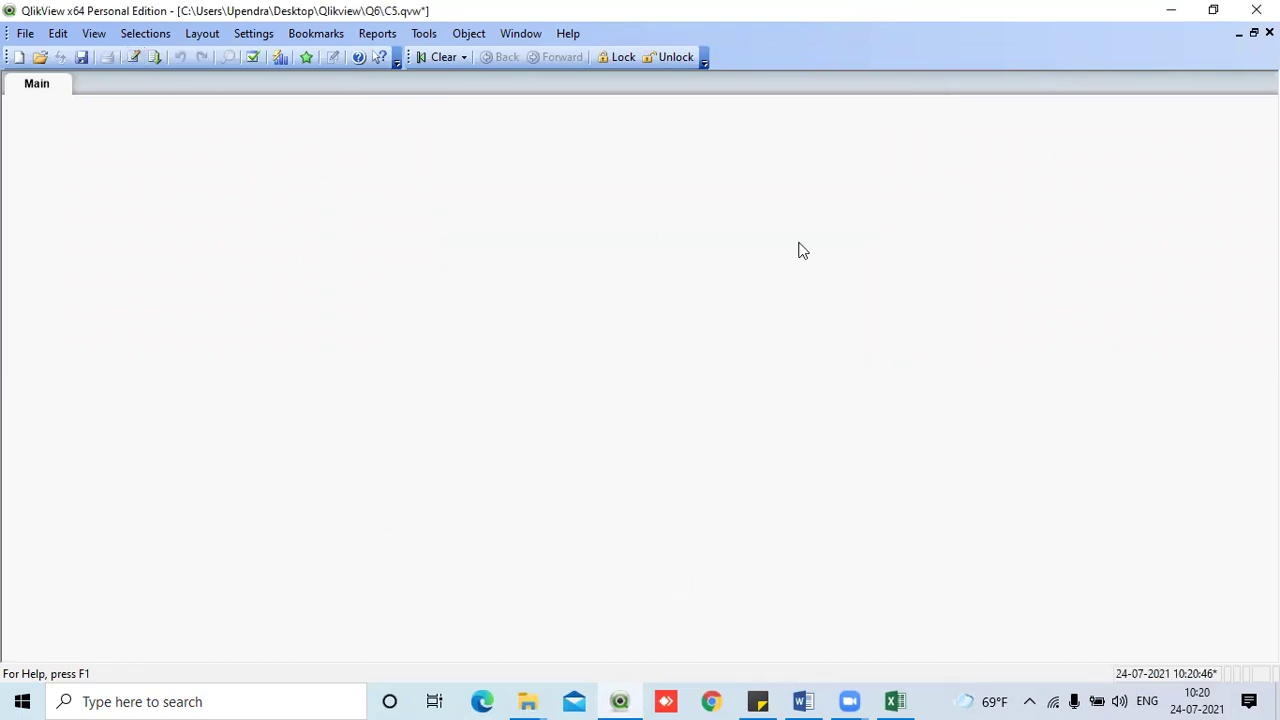
- Open the table viewer from the script editor, reposition Table1, and examine its link to Table2
{"action": "left_click", "coordinate": [132, 58]}
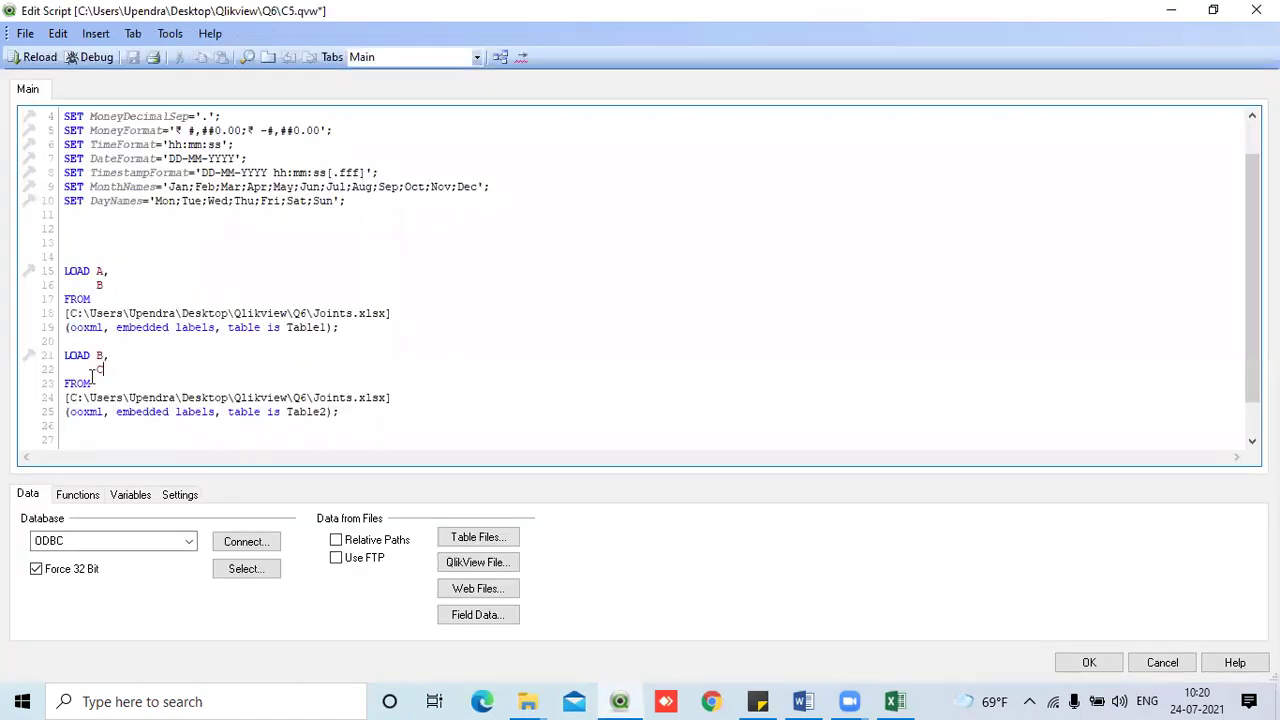
{"action": "left_click", "coordinate": [501, 61]}
{"action": "left_click_drag", "start_coordinate": [941, 462], "coordinate": [816, 149]}
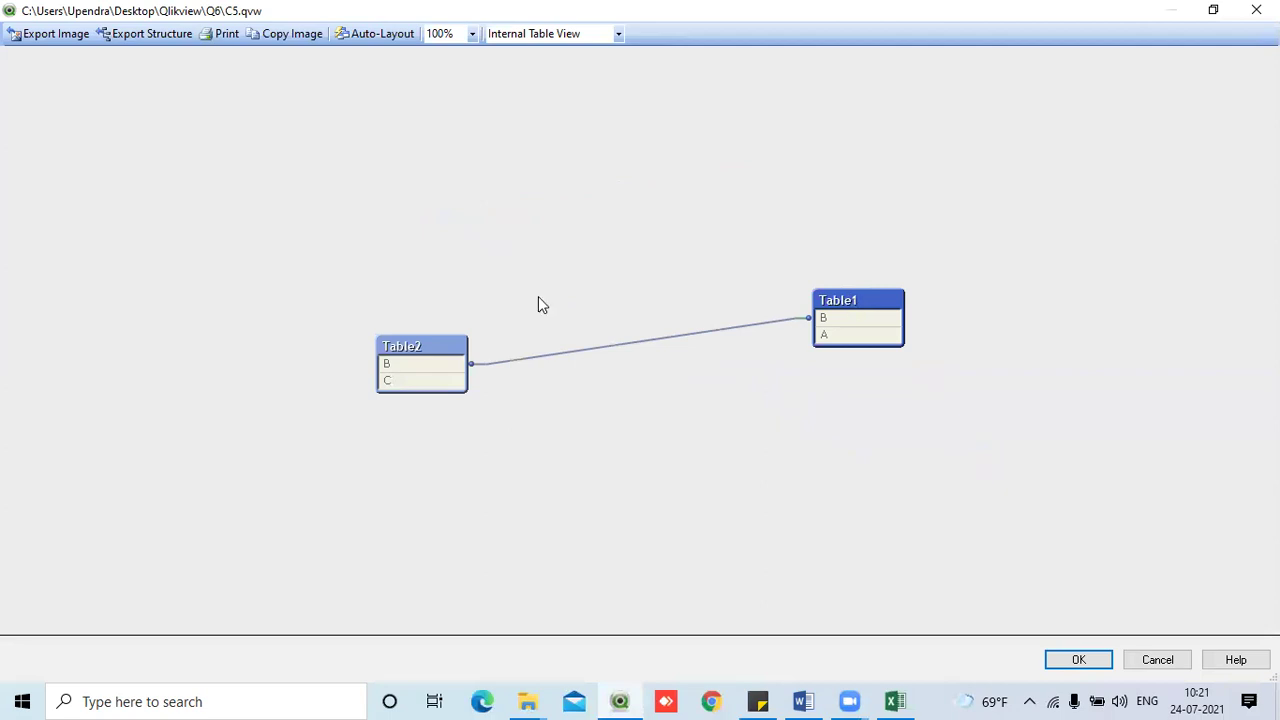
{"action": "left_click", "coordinate": [400, 361]}
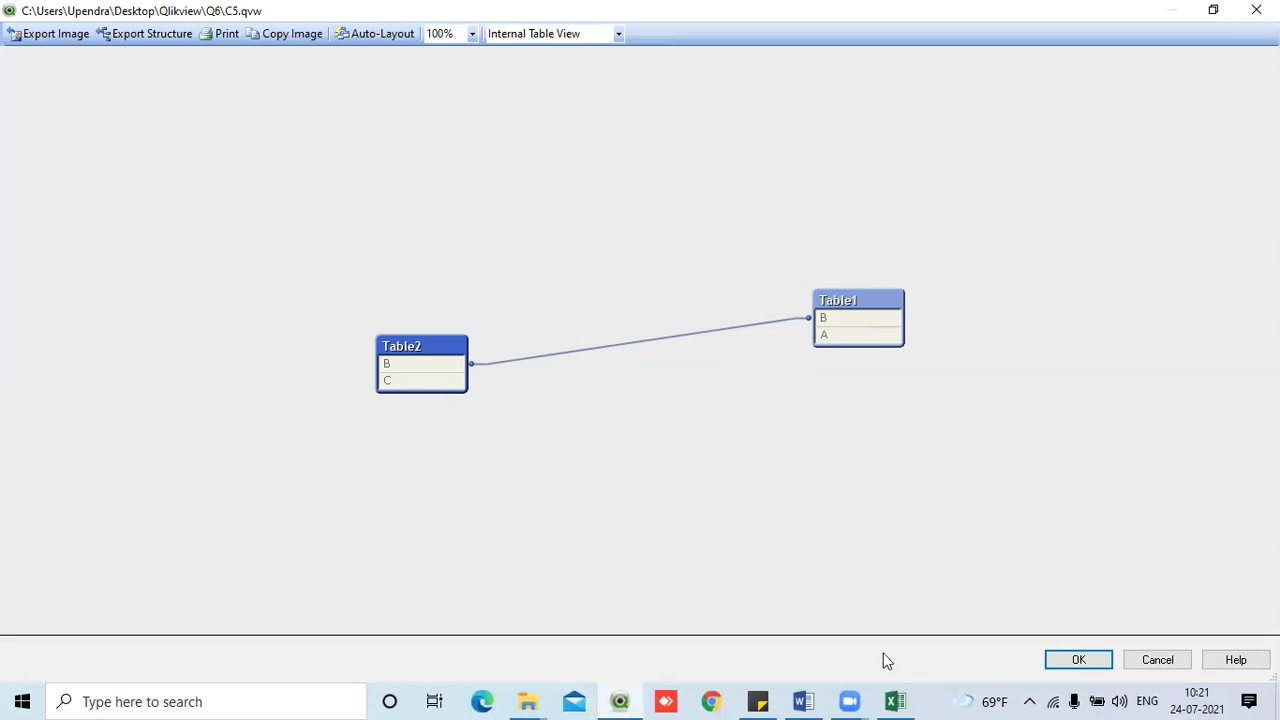
- Compare the Table1 and Sheet1 data in Excel with the table viewer in QlikView, then close the viewer and script editor
{"action": "left_click", "coordinate": [894, 701]}
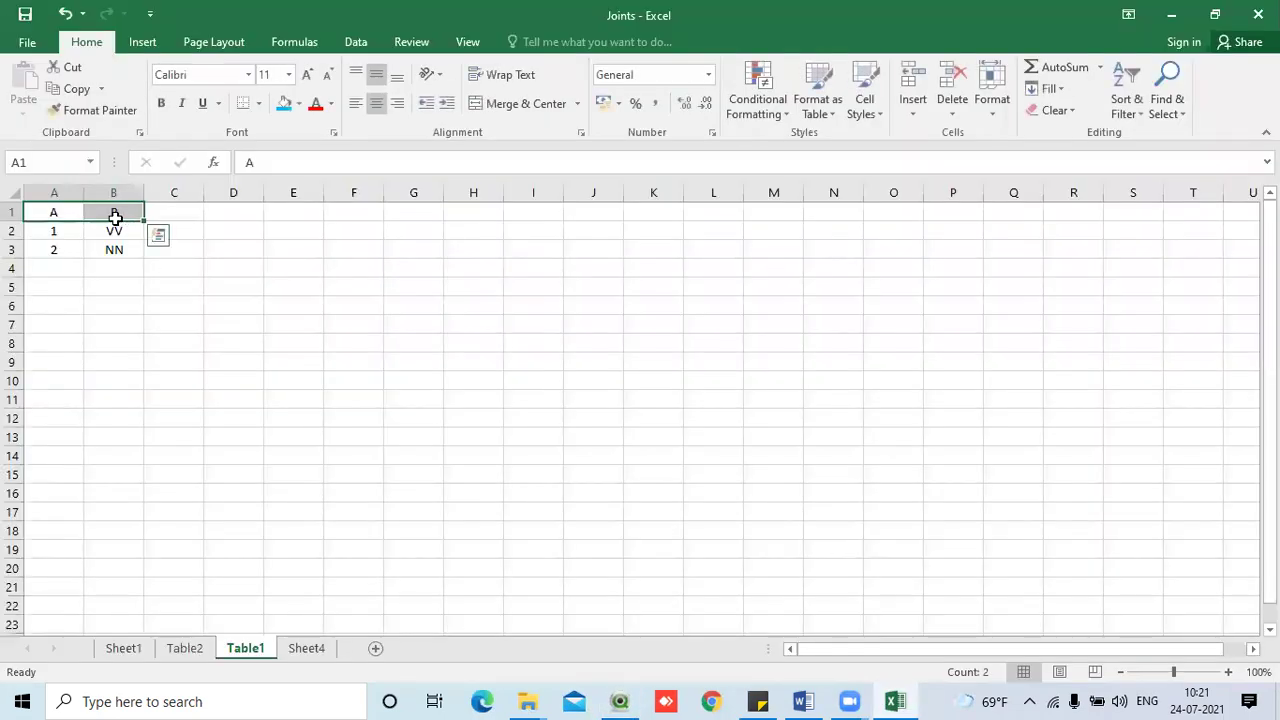
{"action": "left_click", "coordinate": [173, 268]}
{"action": "left_click", "coordinate": [135, 648]}
{"action": "left_click", "coordinate": [313, 232]}
{"action": "left_click", "coordinate": [1174, 26]}
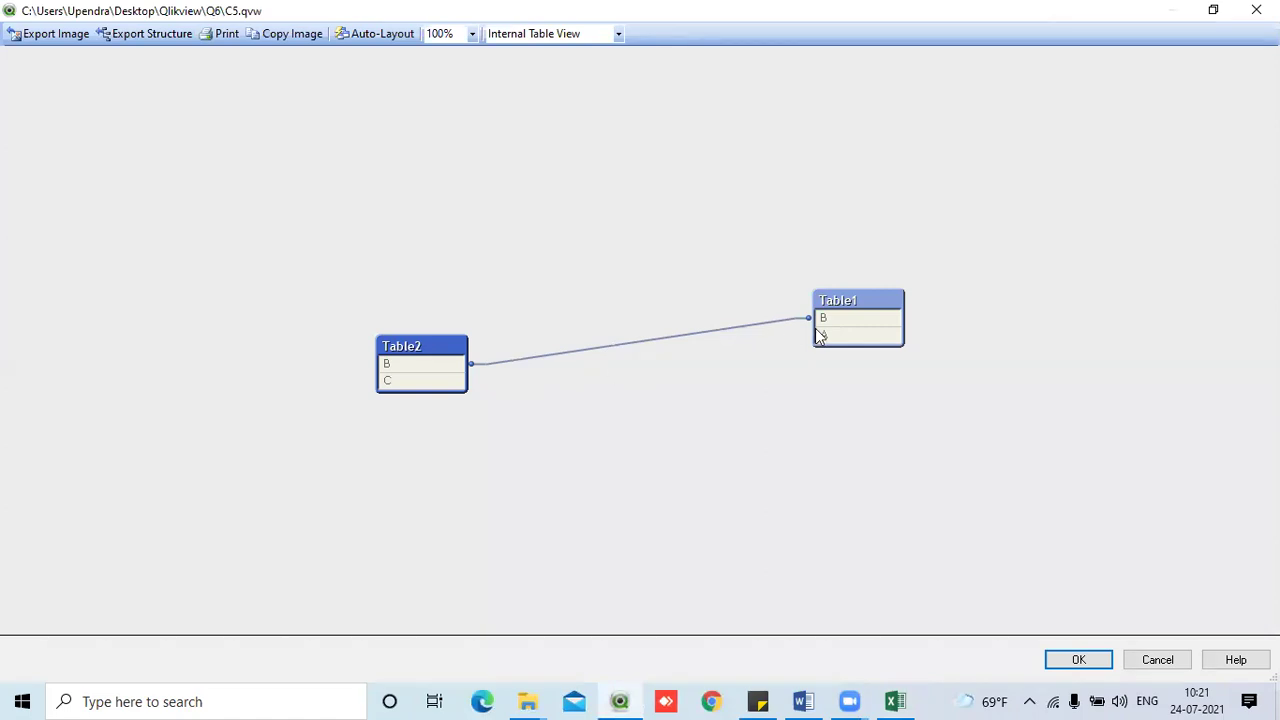
{"action": "left_click", "coordinate": [1082, 660]}
{"action": "left_click", "coordinate": [1090, 663]}
- Create a table box on the Main sheet displaying all fields: A, B and C
{"action": "right_click", "coordinate": [420, 244]}
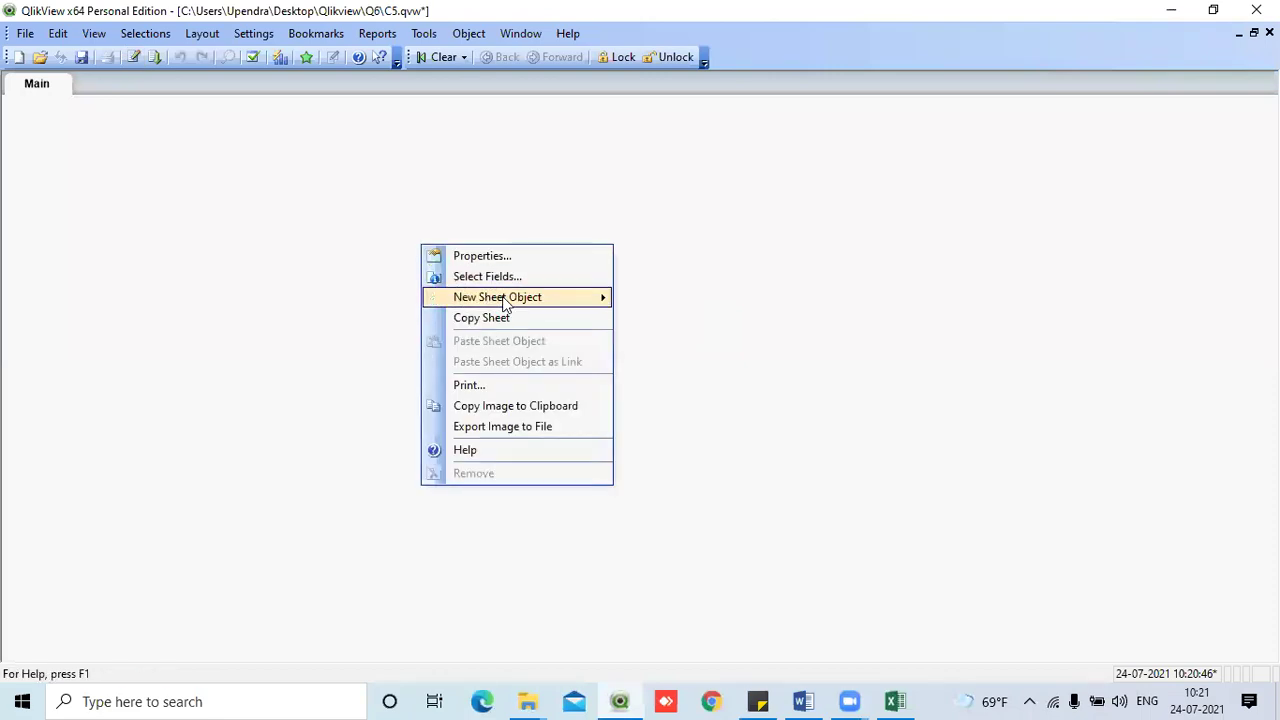
{"action": "mouse_move", "coordinate": [505, 300]}
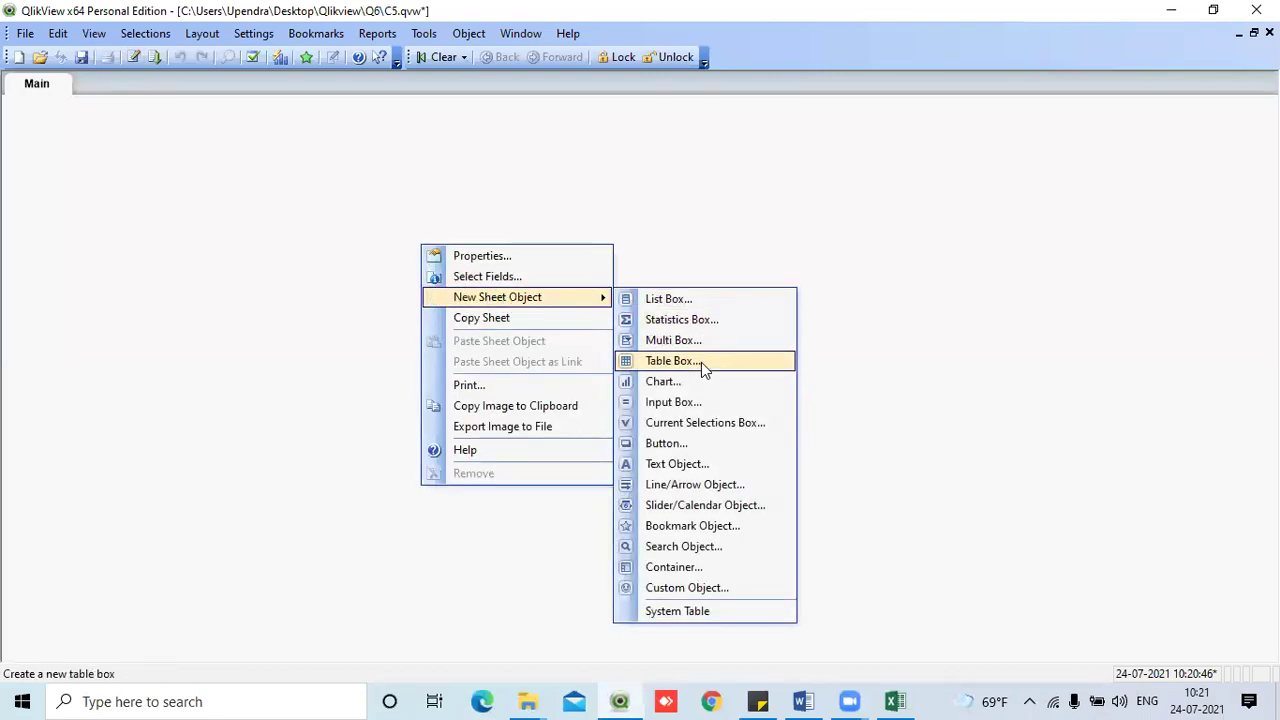
{"action": "left_click", "coordinate": [701, 364]}
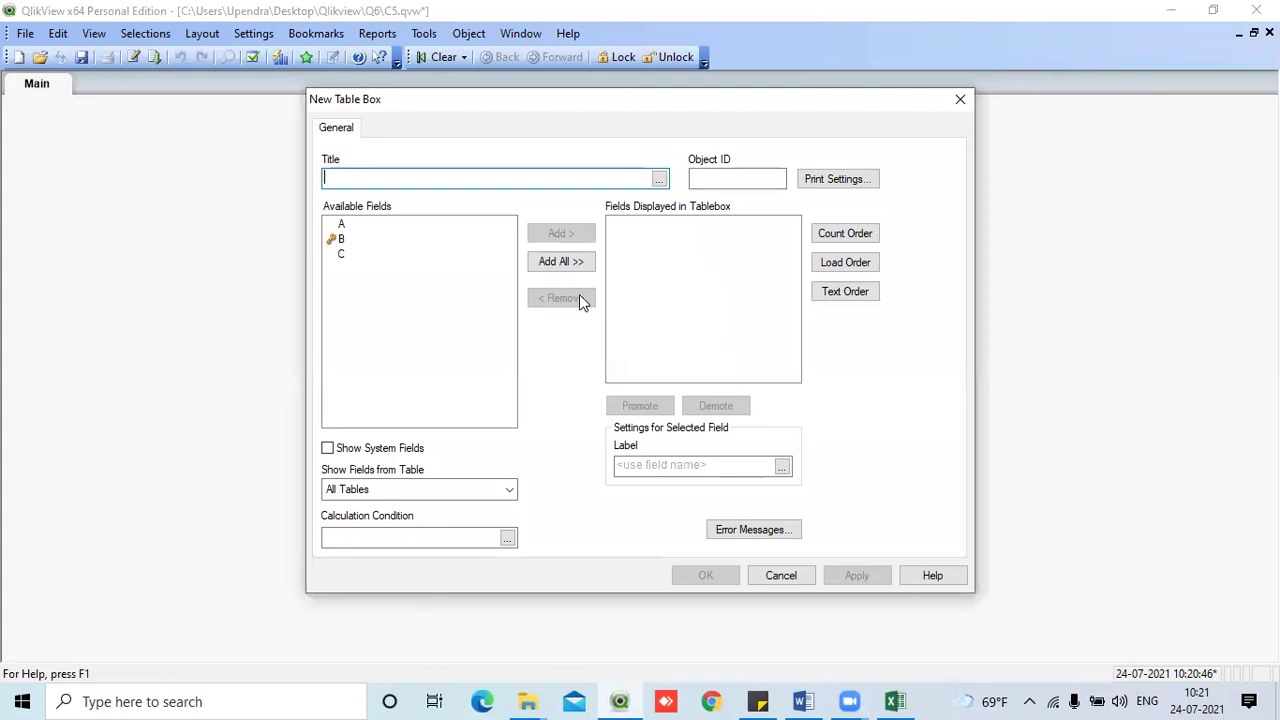
{"action": "left_click", "coordinate": [553, 261]}
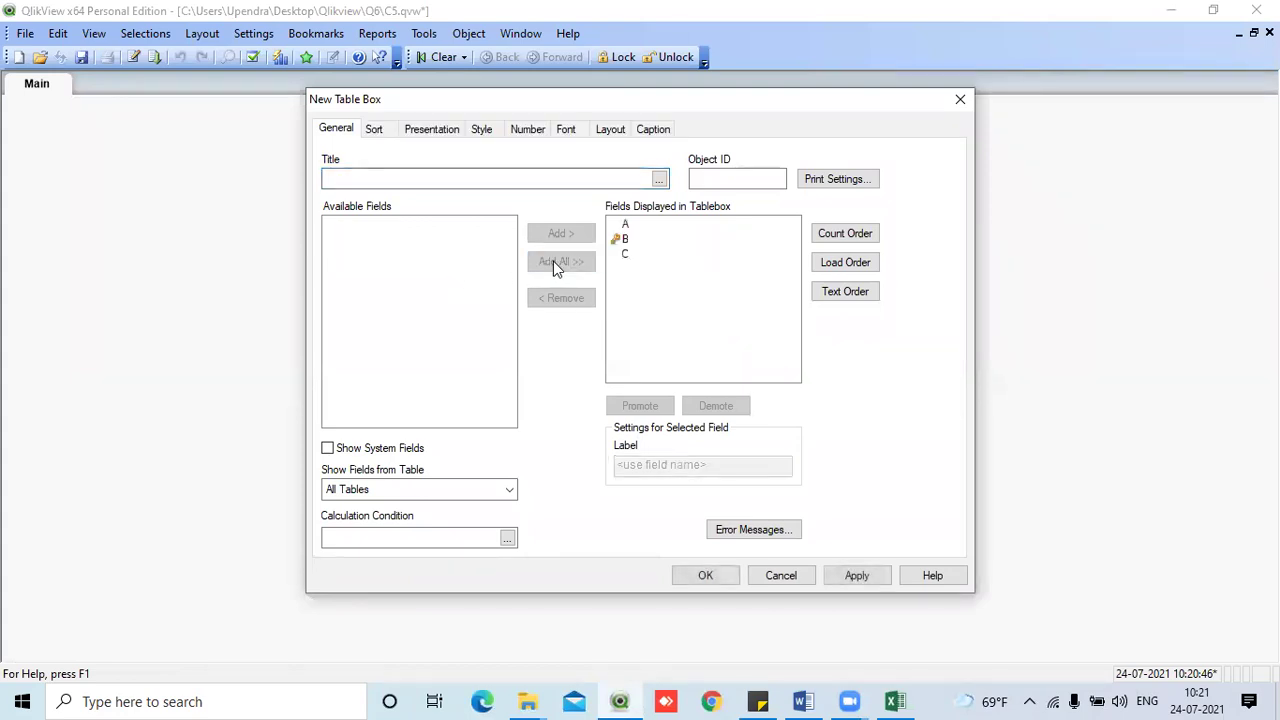
{"action": "left_click", "coordinate": [706, 575]}
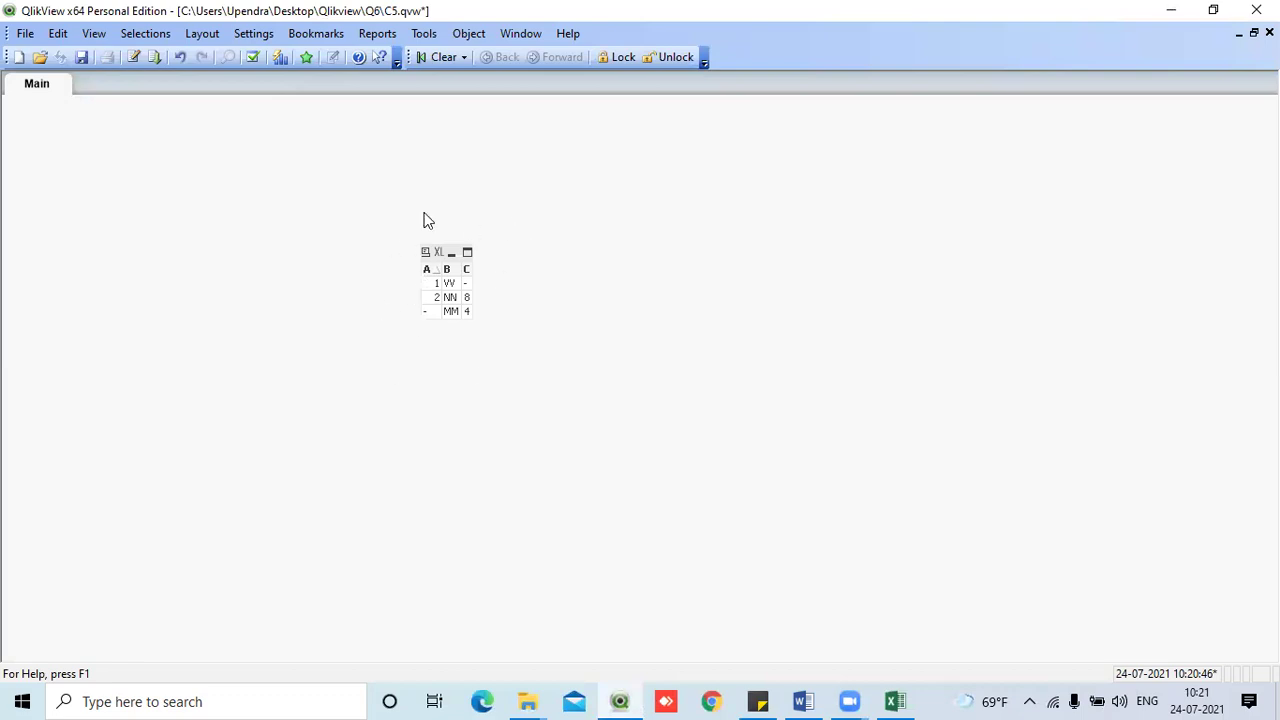
- Review the Table1 and Table2 load statements and their link in the table viewer, then compare with the sheet's table box
{"action": "left_click", "coordinate": [133, 57]}
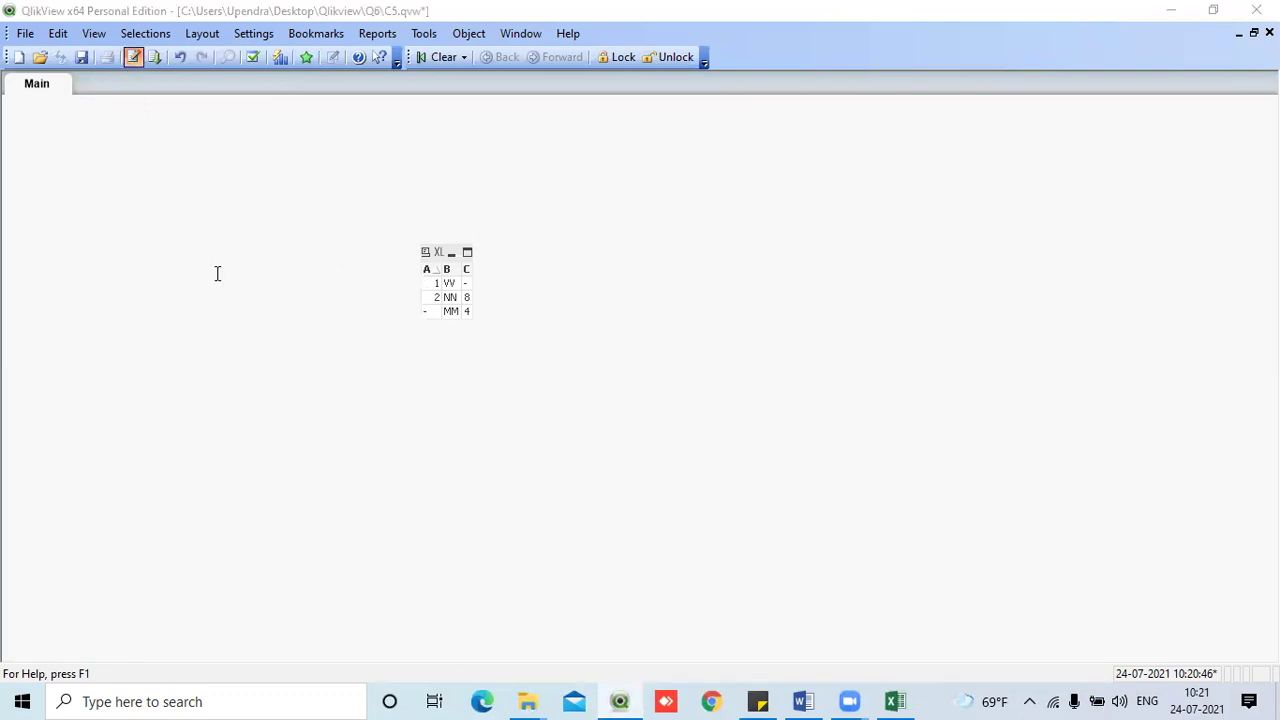
{"action": "scroll", "coordinate": [124, 362], "scroll_direction": "down", "scroll_amount": 1}
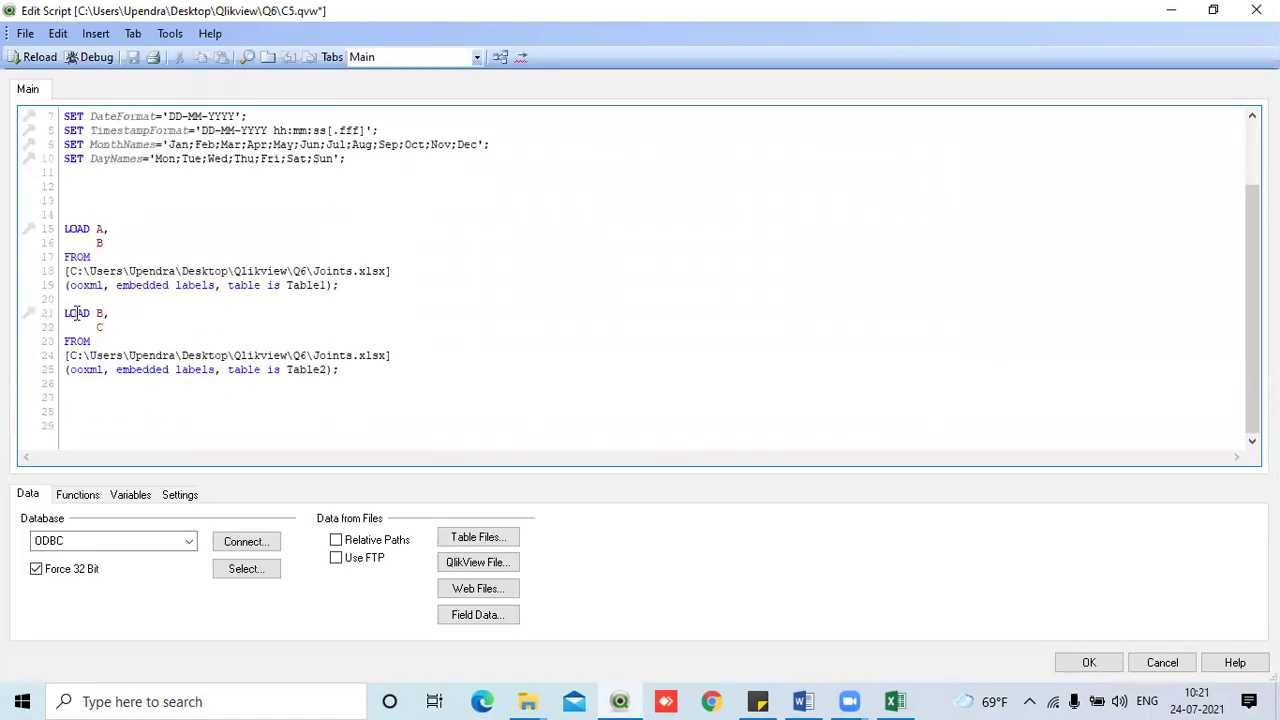
{"action": "left_click_drag", "start_coordinate": [61, 236], "coordinate": [313, 369]}
{"action": "left_click", "coordinate": [181, 326]}
{"action": "left_click", "coordinate": [501, 57]}
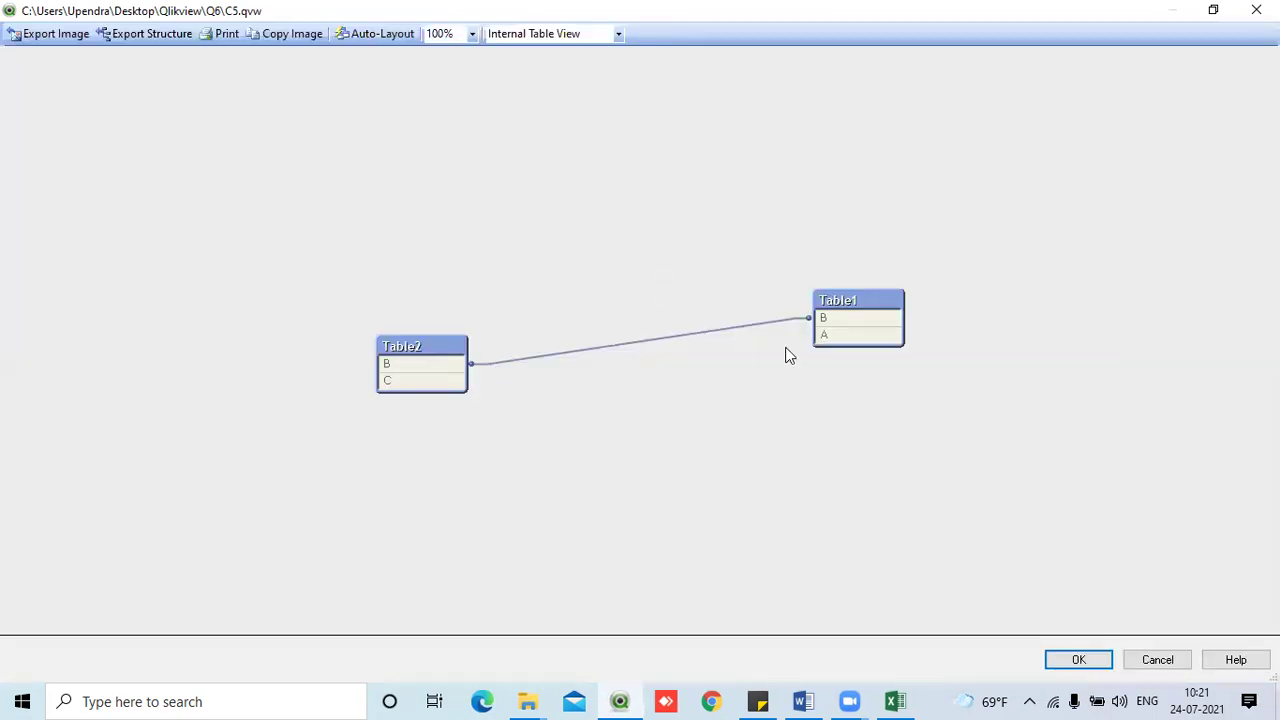
{"action": "left_click", "coordinate": [1102, 662]}
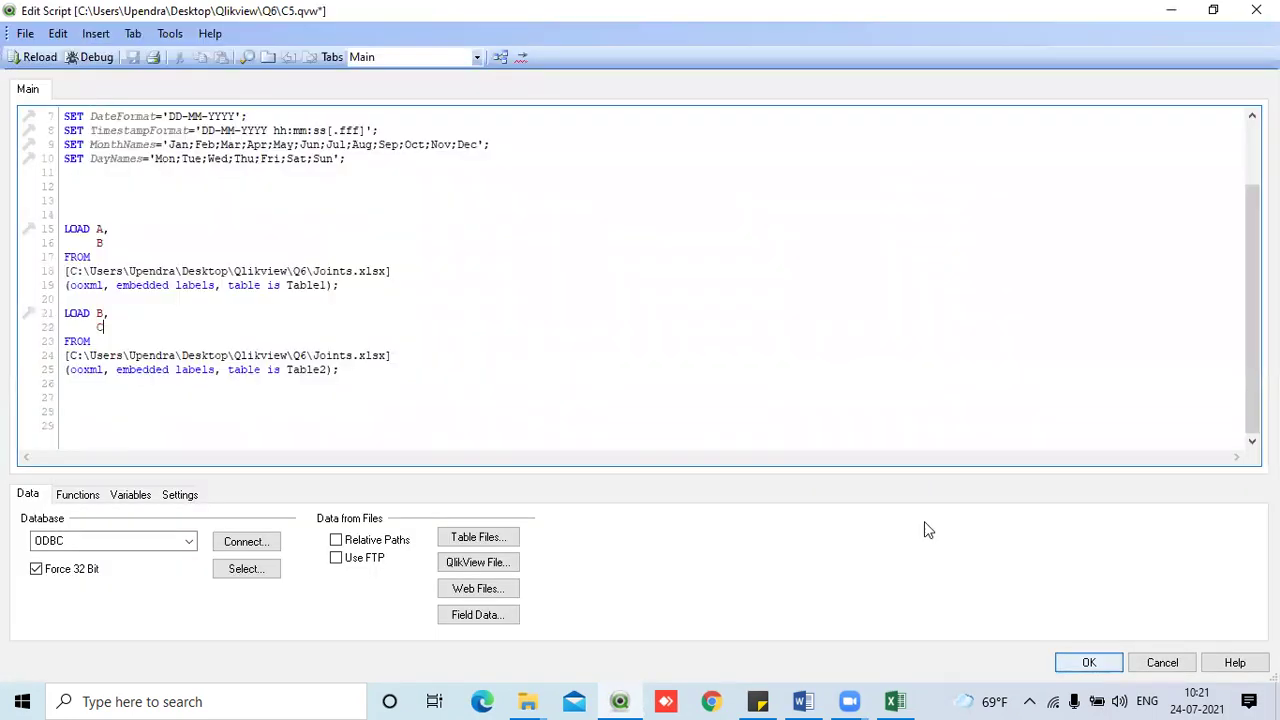
{"action": "left_click", "coordinate": [1080, 661]}
{"action": "left_click_drag", "start_coordinate": [390, 224], "coordinate": [529, 358]}
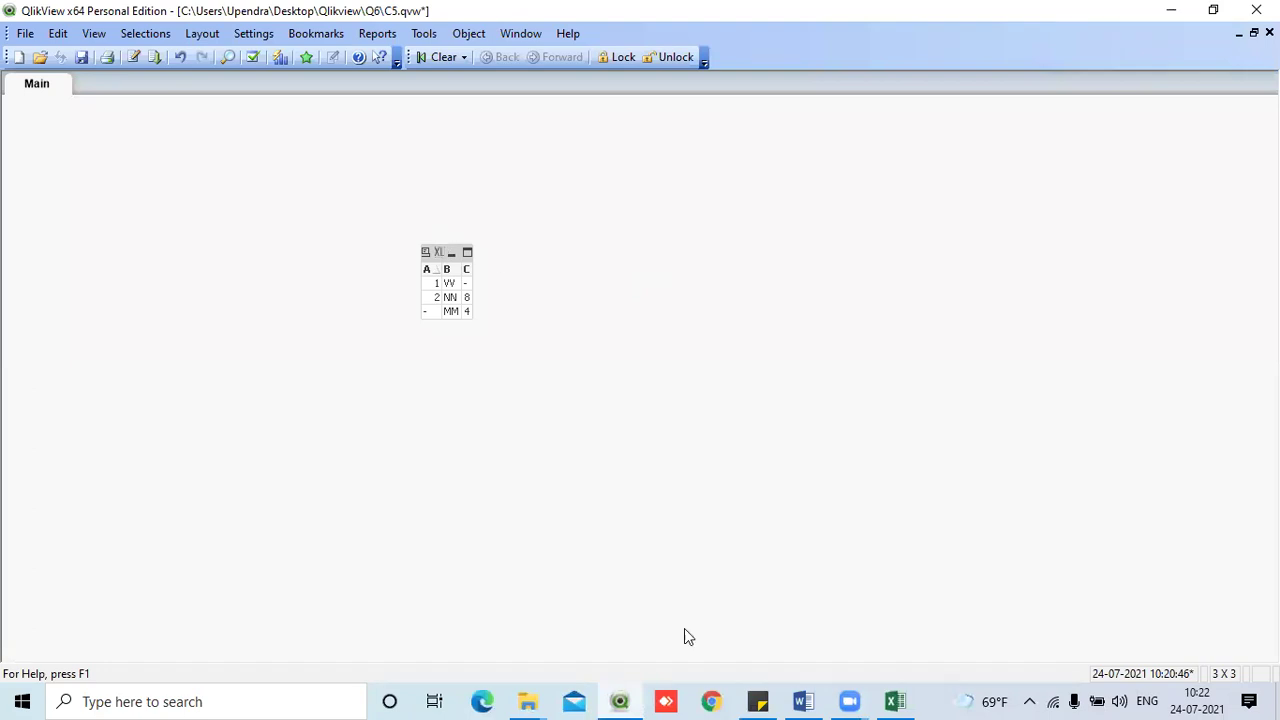
- Place the Joints workbook beside the QlikView table box, compare the Outer Join example, and restore Excel to full size
{"action": "left_click", "coordinate": [895, 701]}
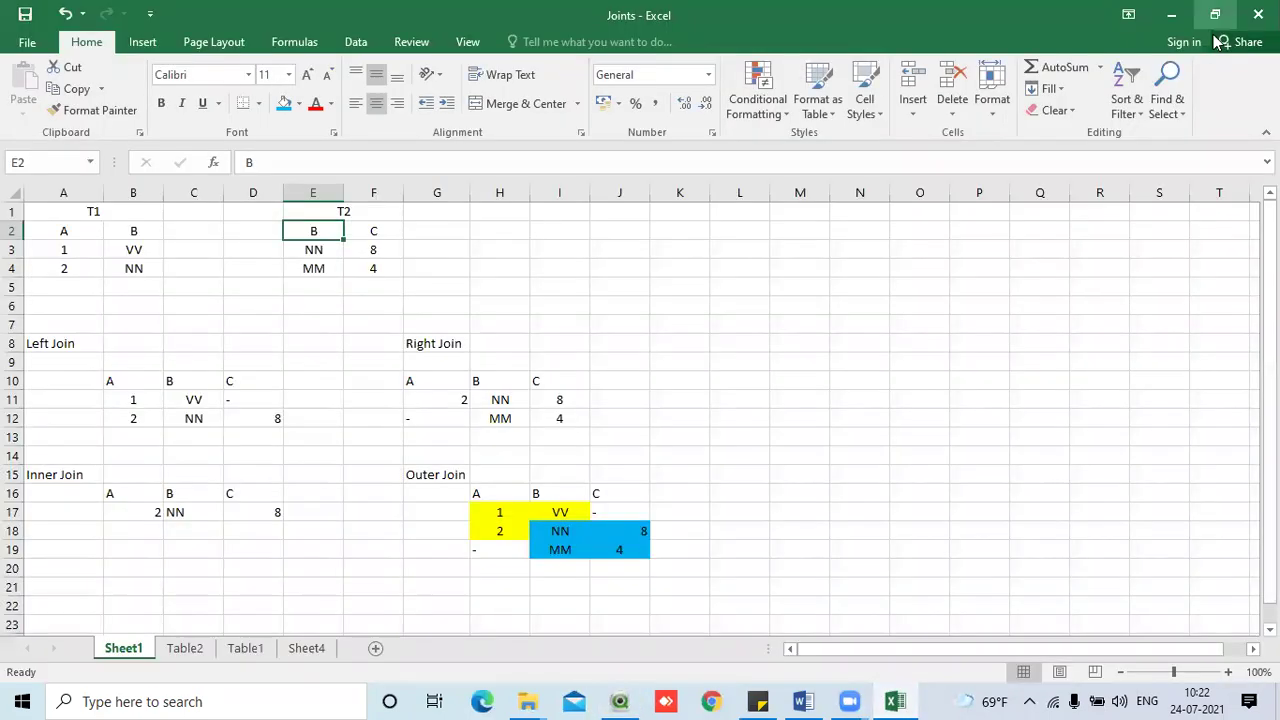
{"action": "left_click", "coordinate": [1214, 14]}
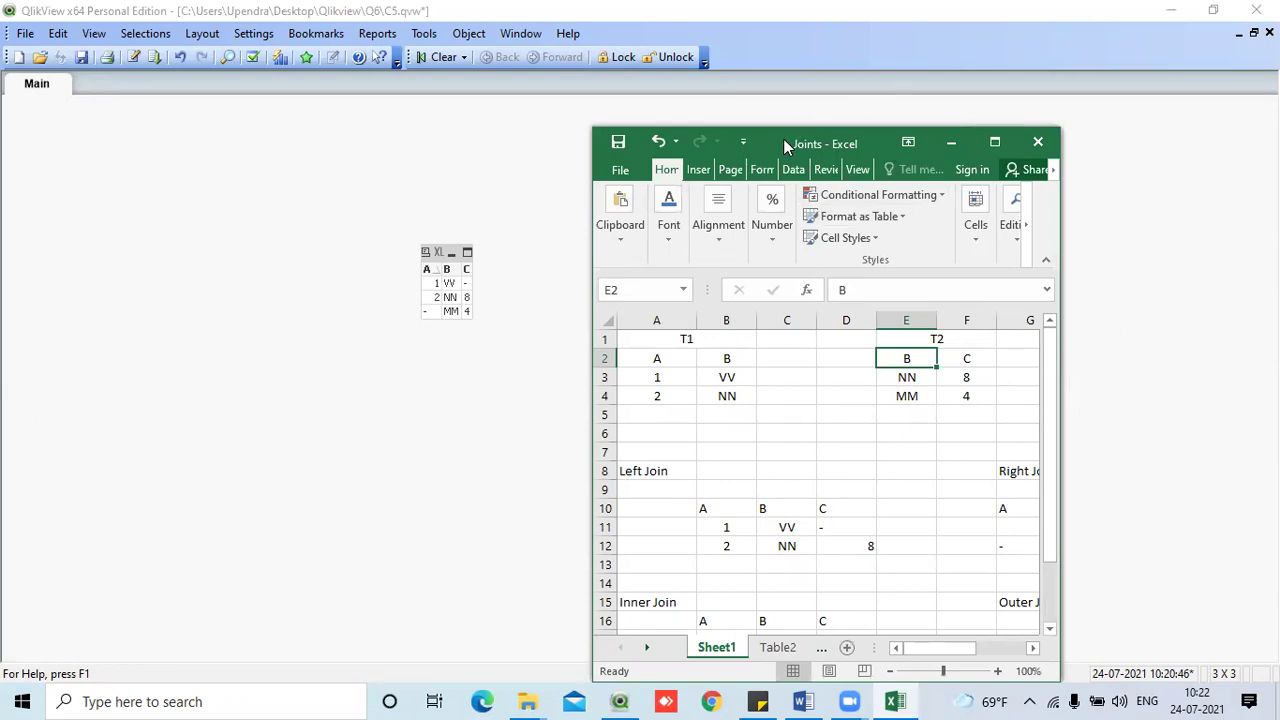
{"action": "left_click_drag", "start_coordinate": [791, 139], "coordinate": [925, 57]}
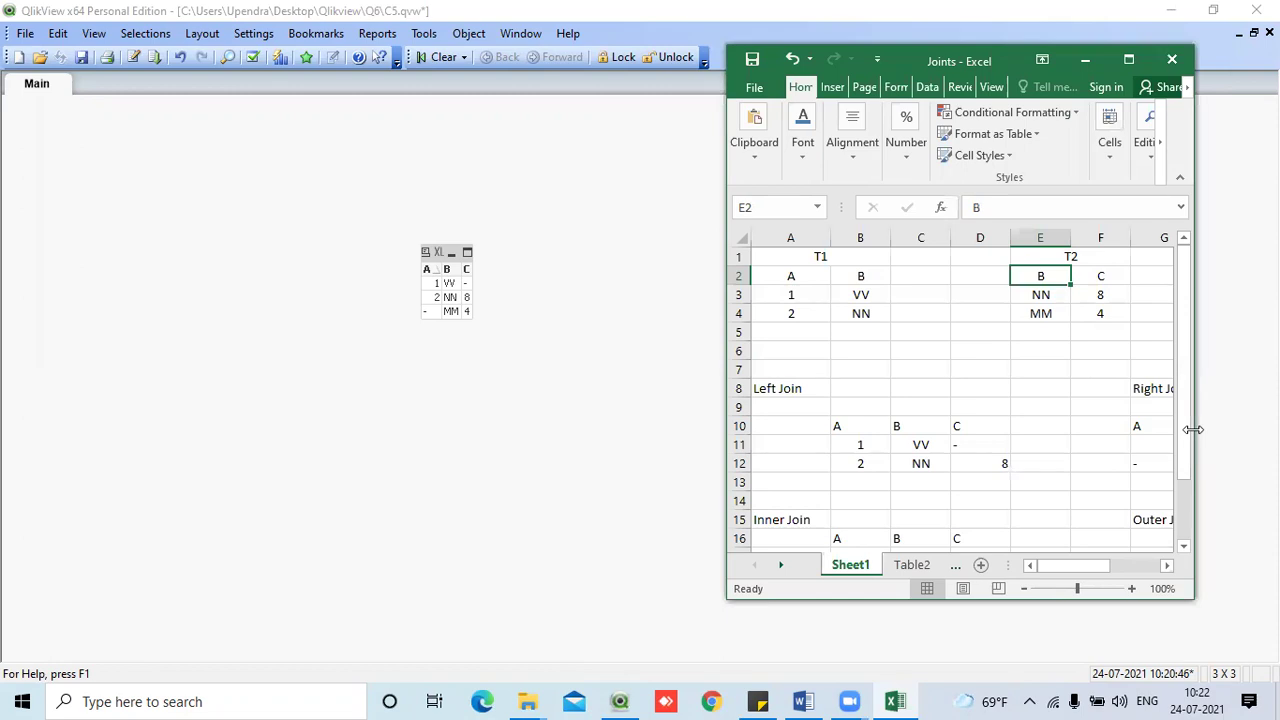
{"action": "left_click_drag", "start_coordinate": [1193, 429], "coordinate": [1229, 430]}
{"action": "left_click_drag", "start_coordinate": [1118, 566], "coordinate": [1163, 566]}
{"action": "scroll", "coordinate": [1159, 453], "scroll_direction": "down", "scroll_amount": 2}
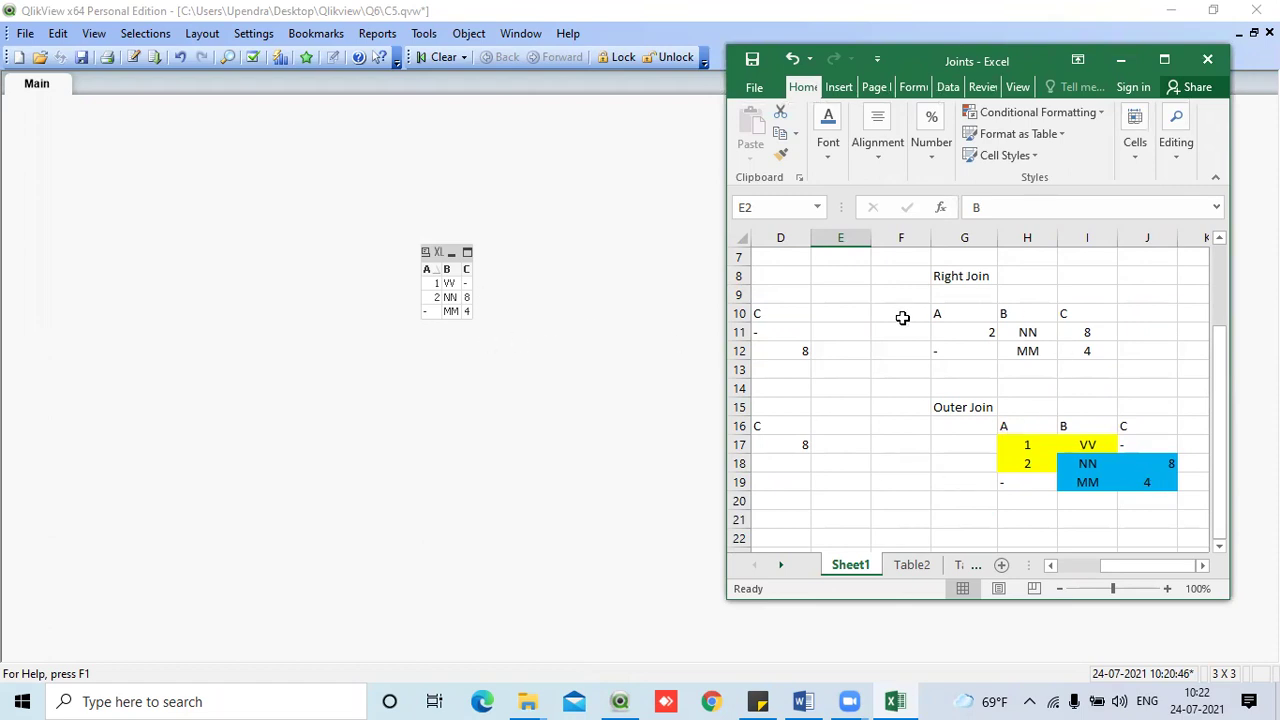
{"action": "left_click", "coordinate": [1164, 64]}
{"action": "scroll", "coordinate": [366, 286], "scroll_direction": "up", "scroll_amount": 2}
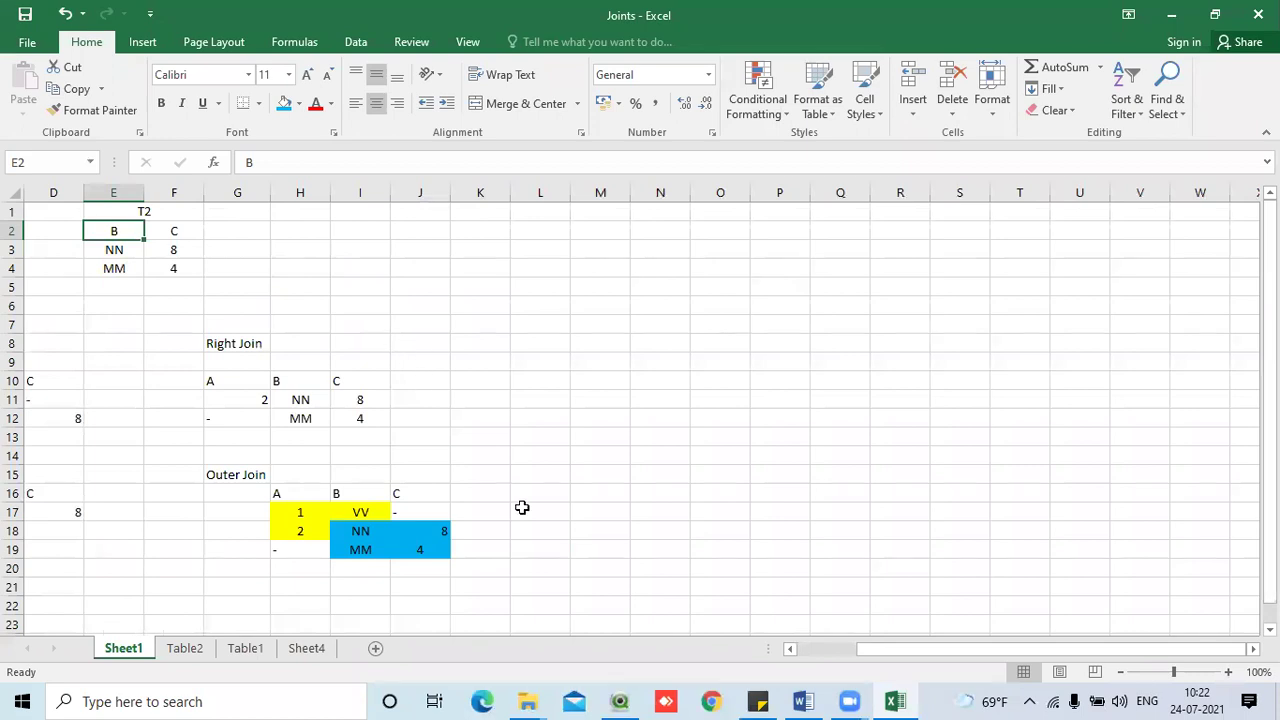
{"action": "left_click_drag", "start_coordinate": [874, 650], "coordinate": [788, 655]}
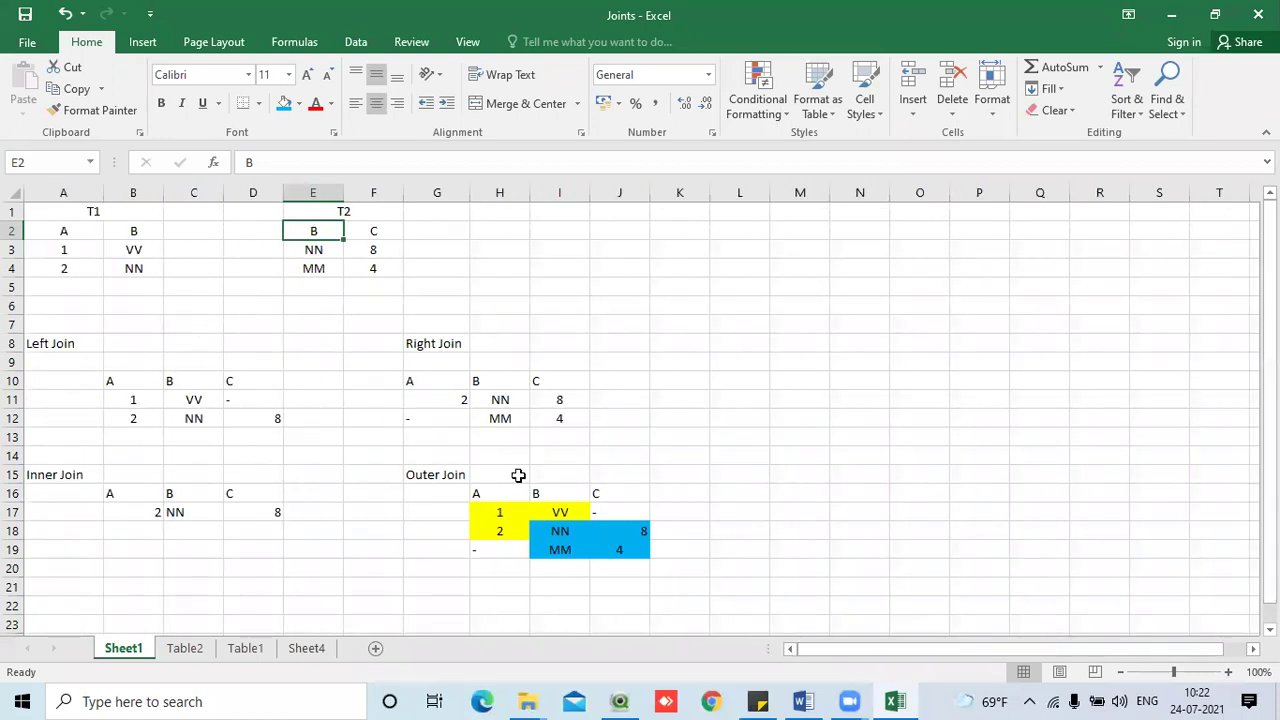
- Examine the Outer Join example on Sheet1 against the T1 and T2 source tables, then return to QlikView
{"action": "left_click", "coordinate": [456, 472]}
{"action": "left_click_drag", "start_coordinate": [506, 530], "coordinate": [643, 551]}
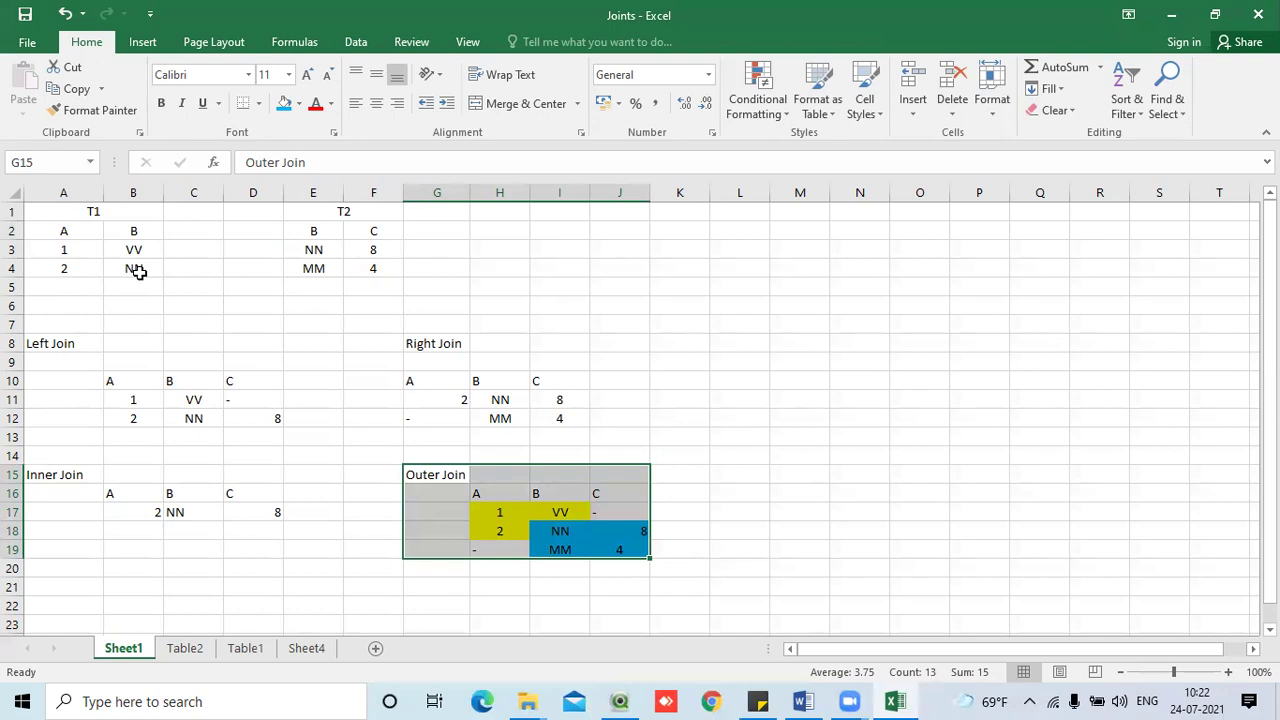
{"action": "left_click", "coordinate": [451, 477]}
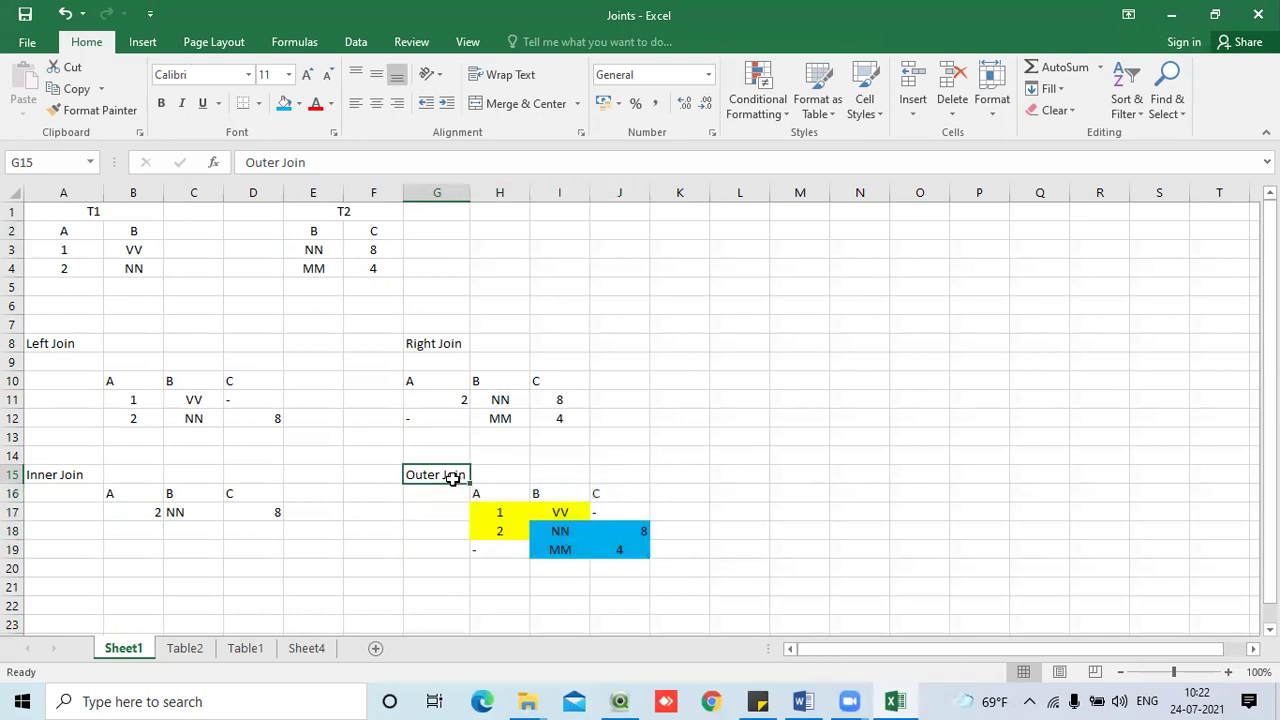
{"action": "left_click", "coordinate": [78, 344]}
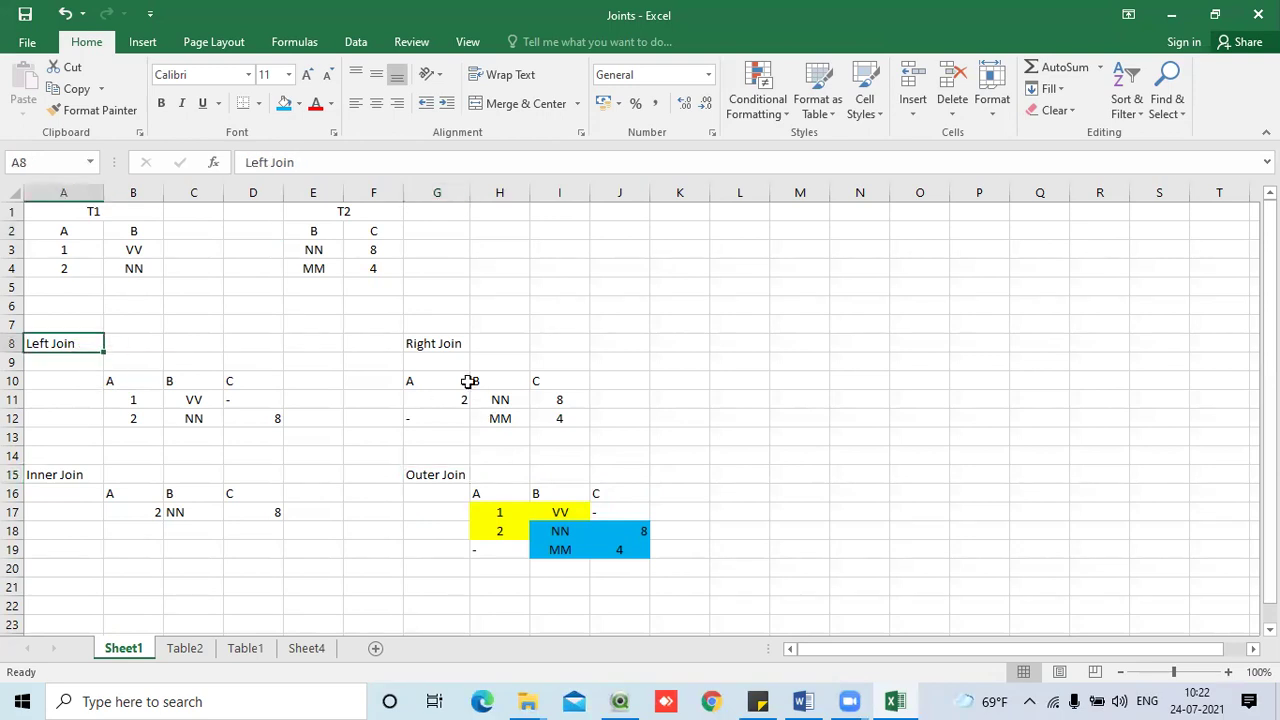
{"action": "left_click_drag", "start_coordinate": [411, 480], "coordinate": [631, 560]}
{"action": "left_click_drag", "start_coordinate": [632, 545], "coordinate": [632, 548]}
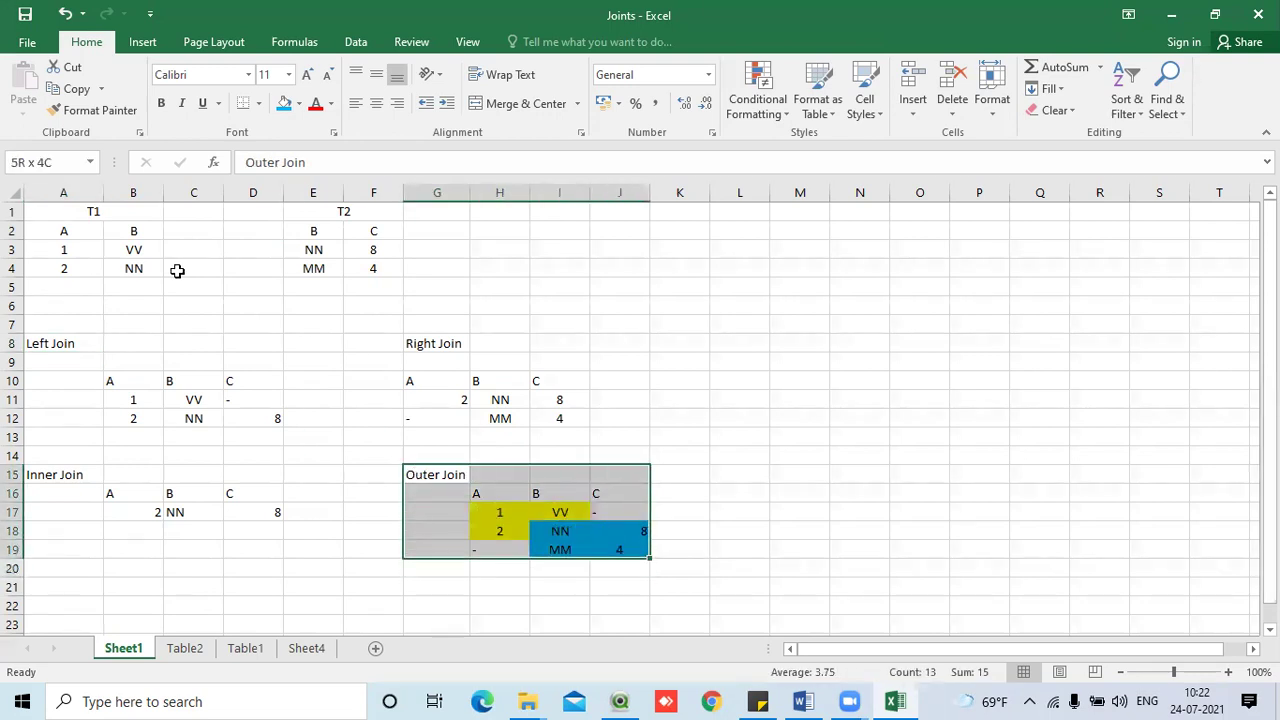
{"action": "left_click_drag", "start_coordinate": [64, 231], "coordinate": [134, 268]}
{"action": "left_click_drag", "start_coordinate": [322, 250], "coordinate": [380, 266]}
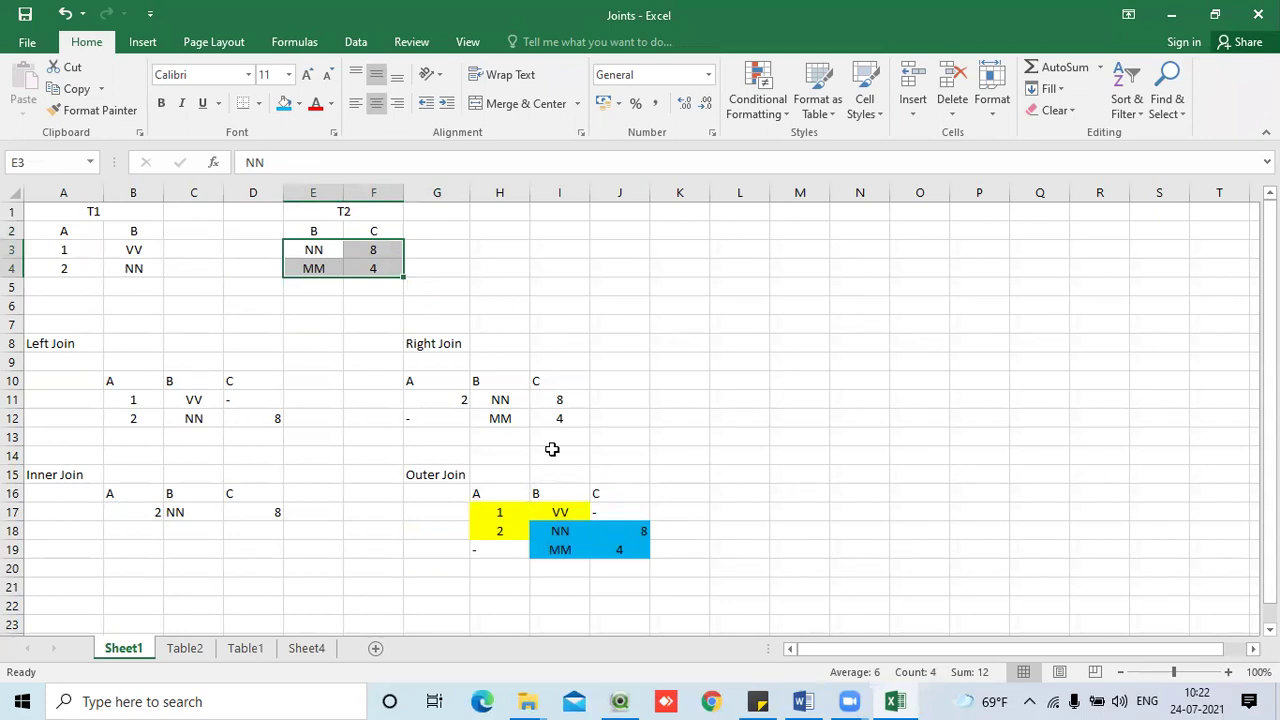
{"action": "left_click", "coordinate": [455, 474]}
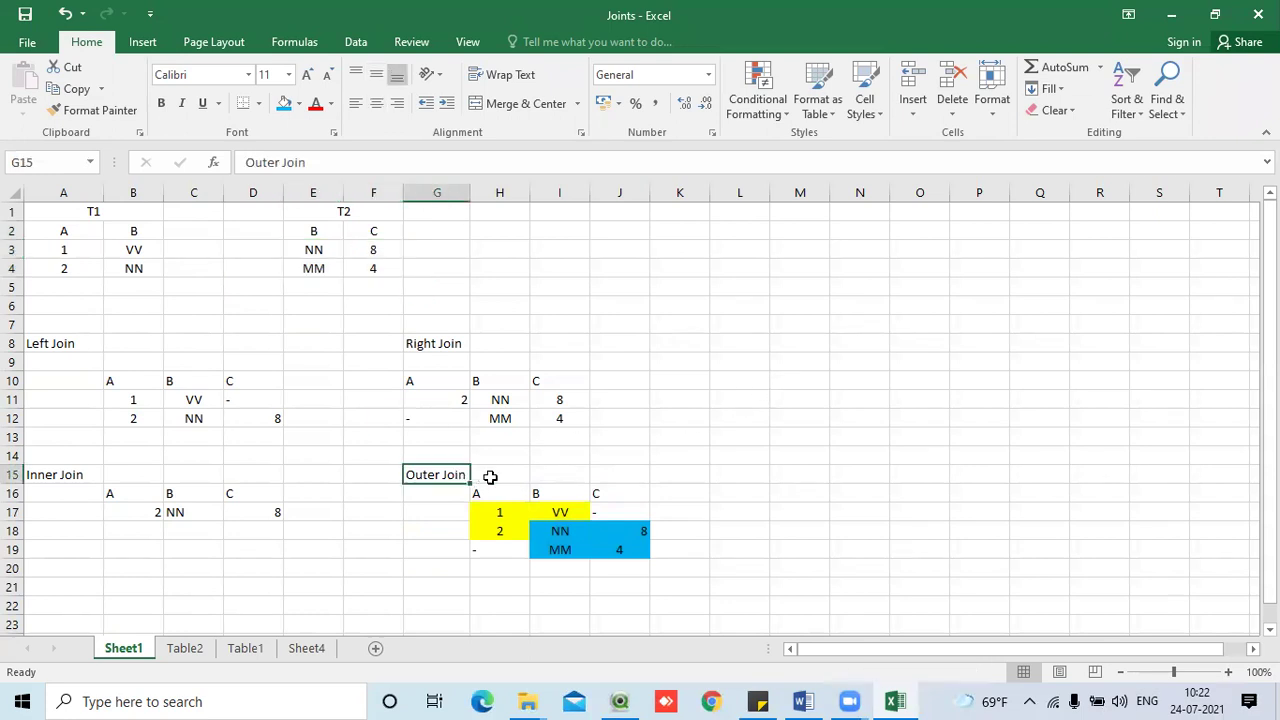
{"action": "left_click", "coordinate": [1171, 13]}
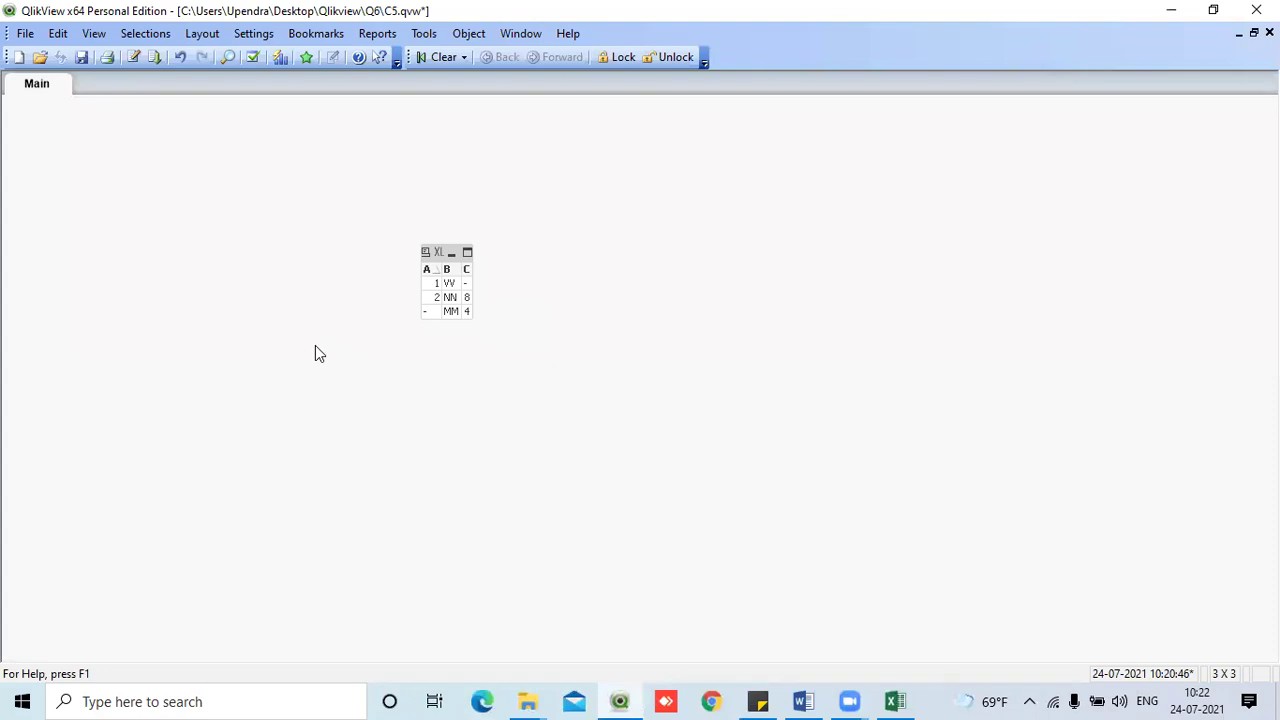
- Open the script editor, then switch to Excel and compare the T1 and T2 rows with the outer join rows
{"action": "left_click", "coordinate": [134, 57]}
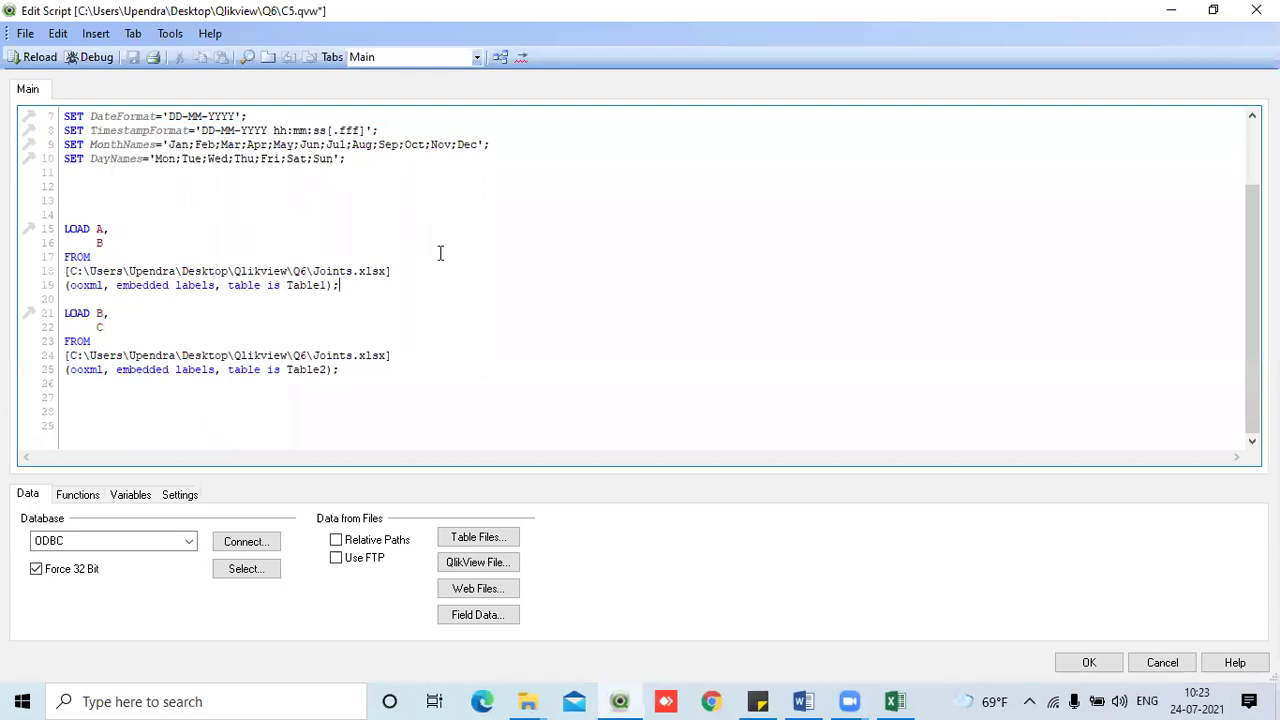
{"action": "left_click", "coordinate": [897, 701]}
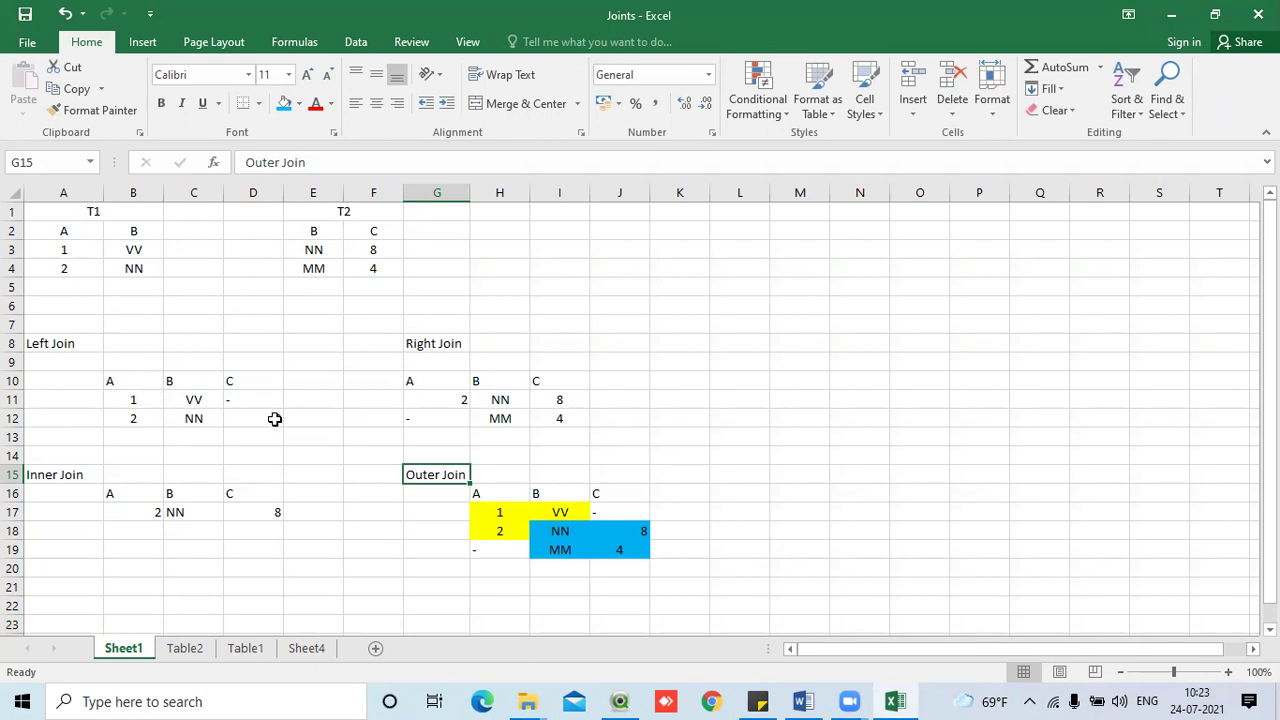
{"action": "left_click_drag", "start_coordinate": [78, 254], "coordinate": [114, 286]}
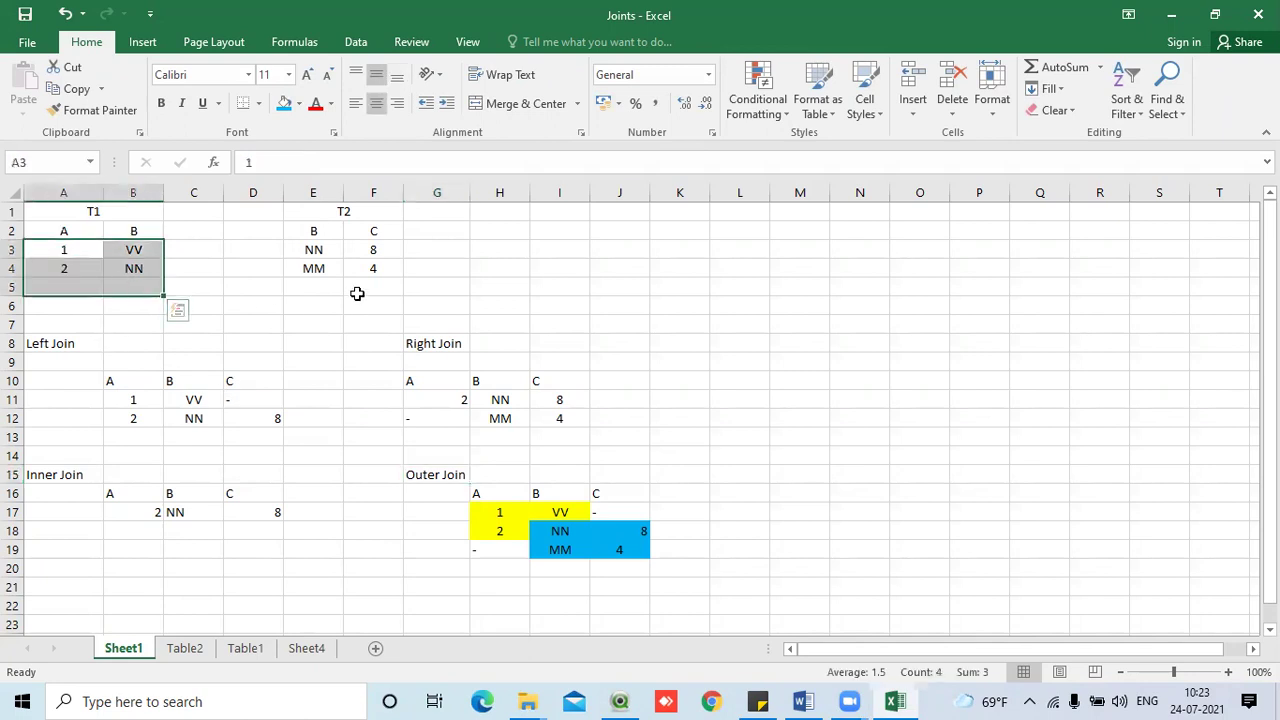
{"action": "left_click_drag", "start_coordinate": [337, 251], "coordinate": [385, 297]}
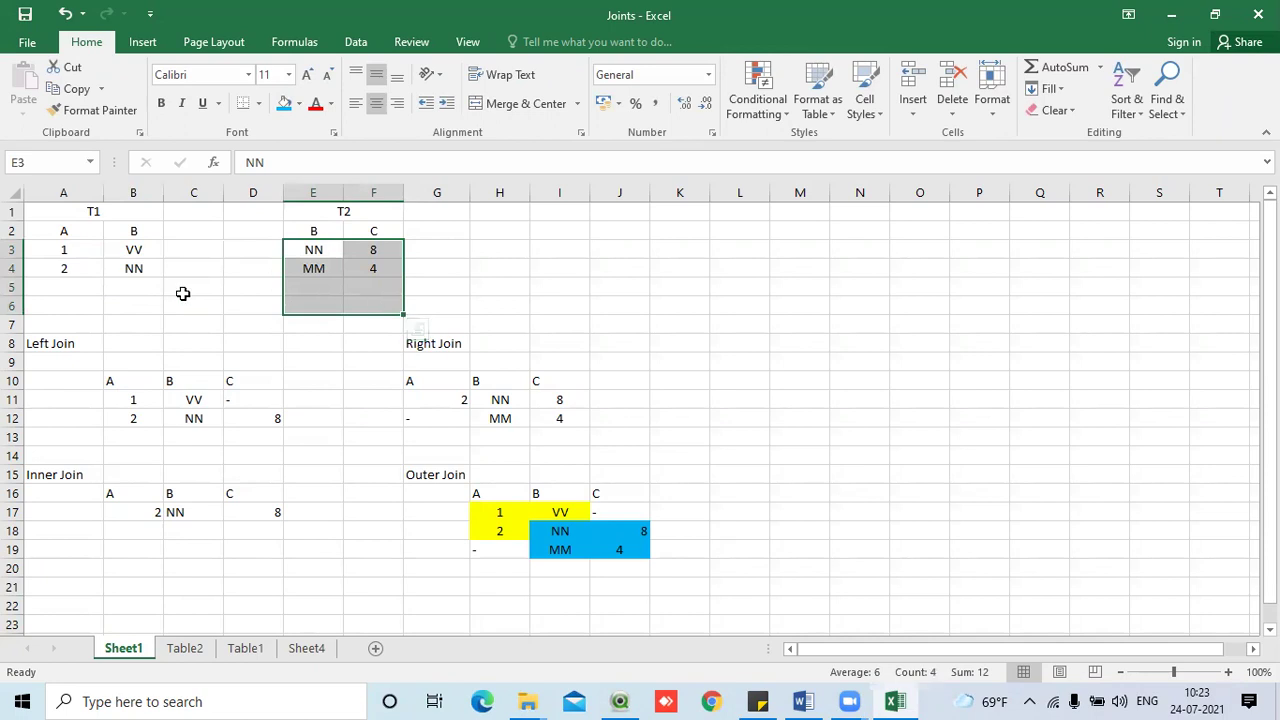
{"action": "left_click_drag", "start_coordinate": [512, 513], "coordinate": [617, 564]}
- Examine the T1 table and compare its column A values with column A of the Left Join example
{"action": "left_click_drag", "start_coordinate": [82, 214], "coordinate": [139, 272]}
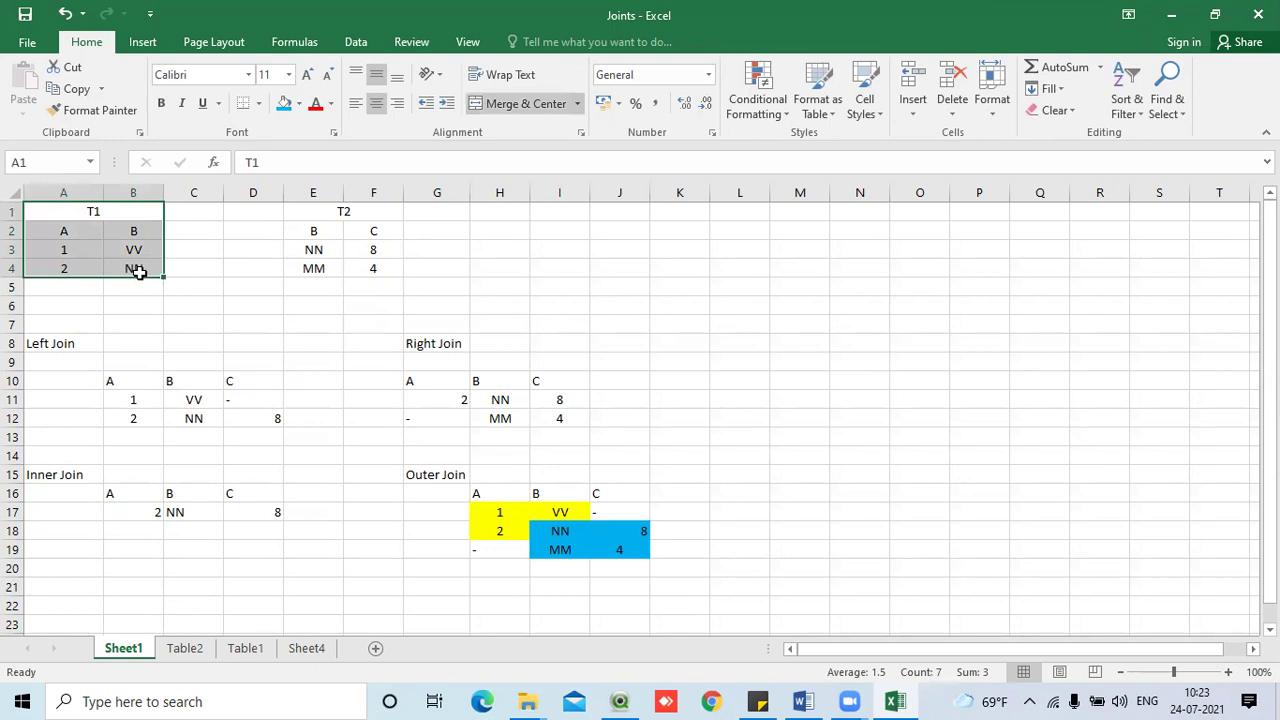
{"action": "left_click", "coordinate": [172, 302]}
{"action": "left_click_drag", "start_coordinate": [86, 260], "coordinate": [145, 270]}
{"action": "left_click", "coordinate": [157, 333]}
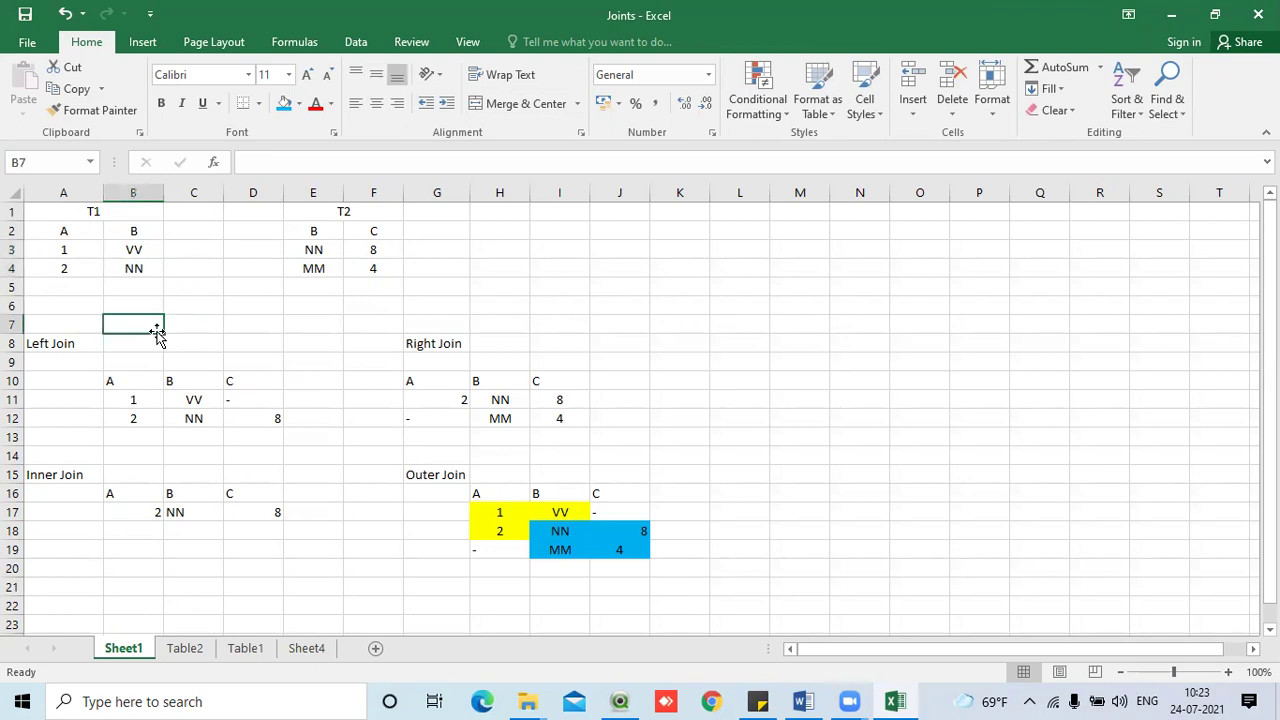
{"action": "left_click_drag", "start_coordinate": [72, 252], "coordinate": [72, 270]}
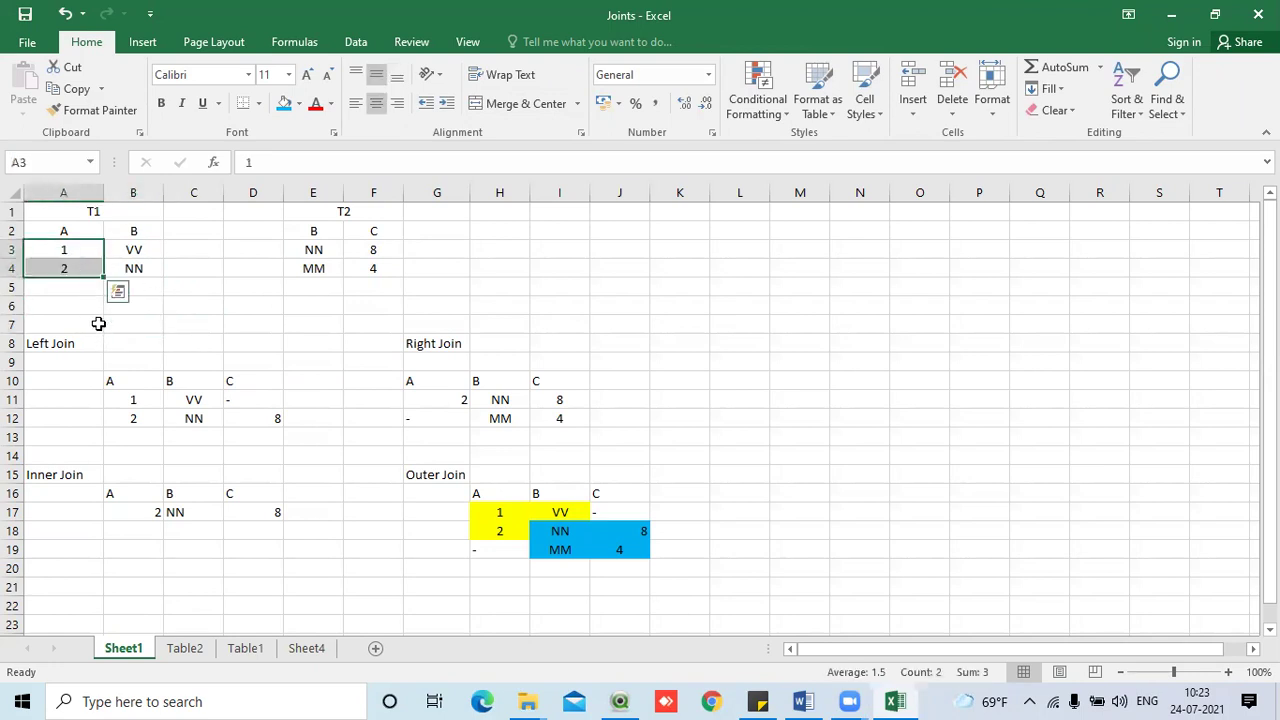
{"action": "left_click_drag", "start_coordinate": [135, 405], "coordinate": [137, 437]}
- Trace how T2's column C values map to T1 rows in the Left Join example, then return to the script editor
{"action": "left_click", "coordinate": [63, 251]}
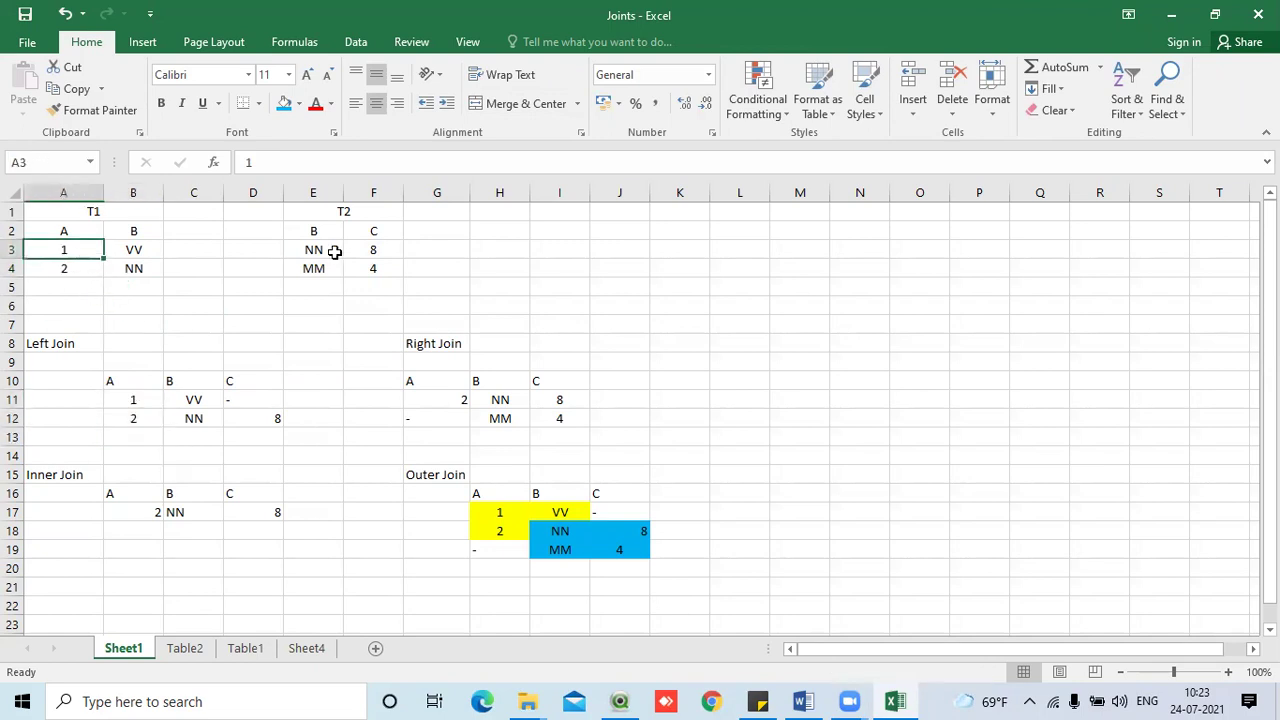
{"action": "left_click", "coordinate": [368, 249]}
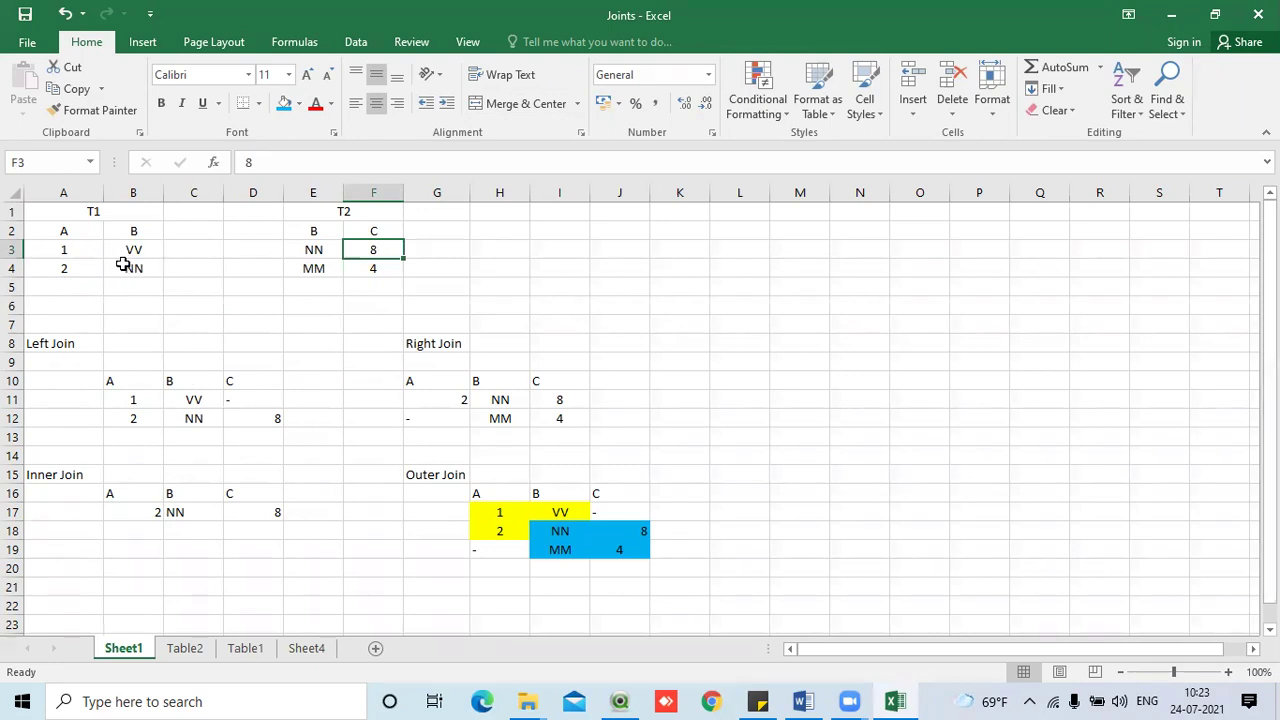
{"action": "left_click_drag", "start_coordinate": [69, 251], "coordinate": [66, 268]}
{"action": "left_click_drag", "start_coordinate": [312, 250], "coordinate": [310, 267]}
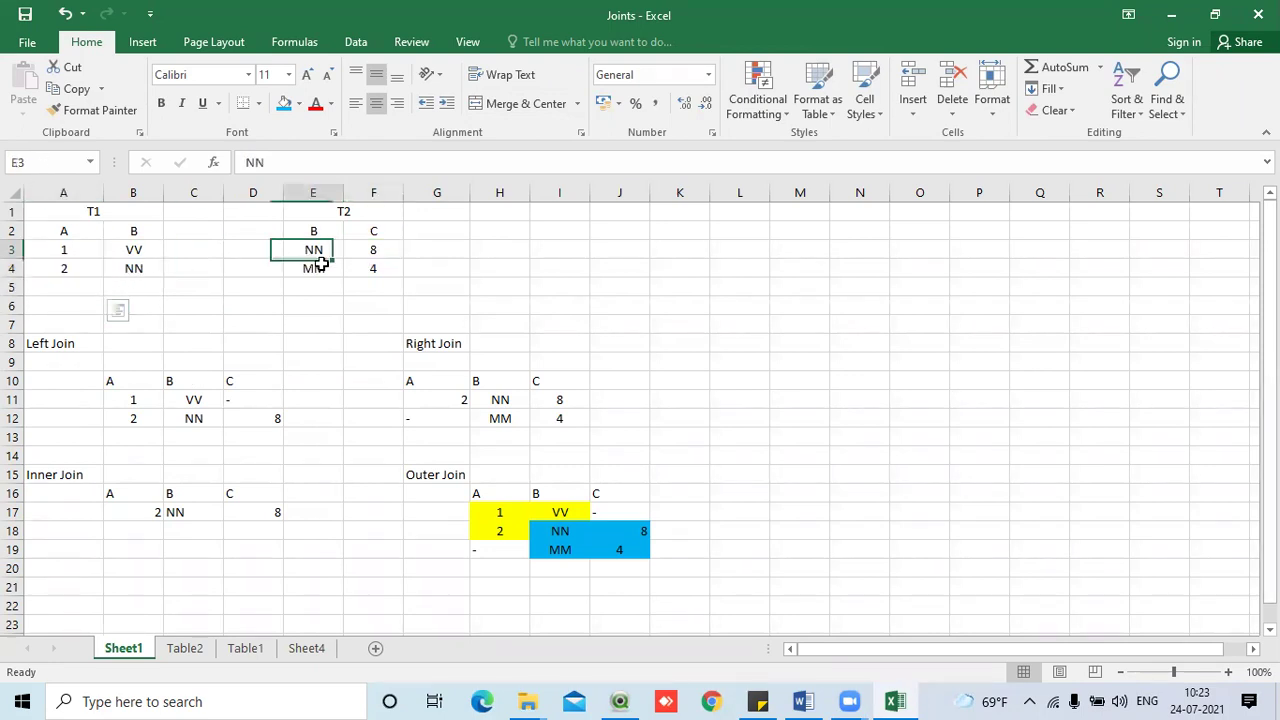
{"action": "left_click", "coordinate": [398, 255]}
{"action": "left_click", "coordinate": [279, 400]}
{"action": "left_click", "coordinate": [268, 420]}
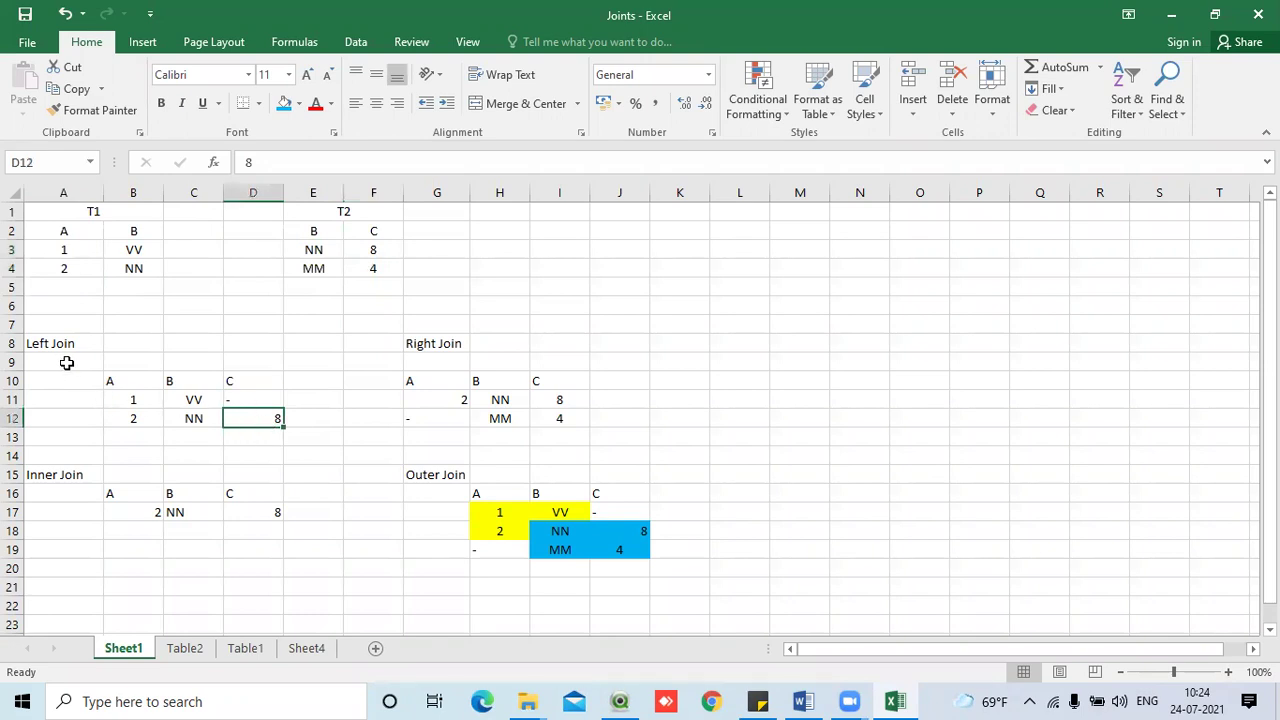
{"action": "left_click", "coordinate": [1170, 18]}
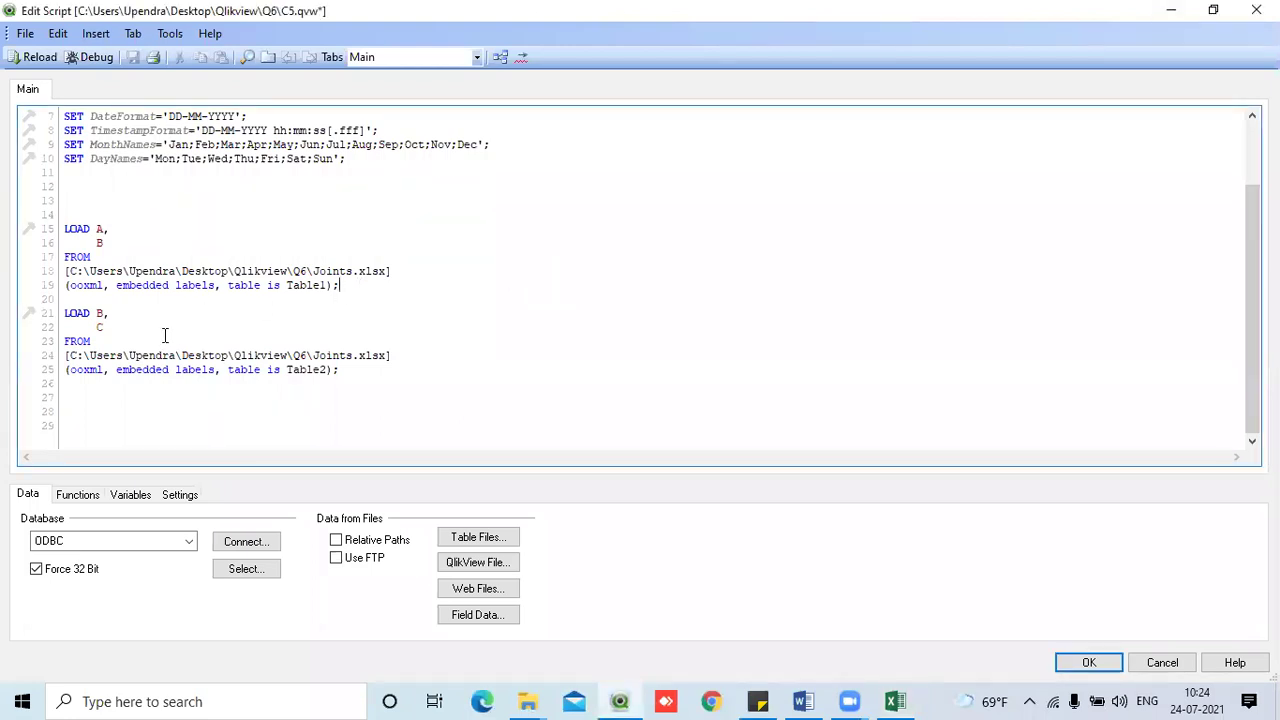
- Insert a blank line between the Table1 and Table2 LOAD statements, then check the join examples in the Joints workbook in Excel
{"action": "key", "text": "Return"}
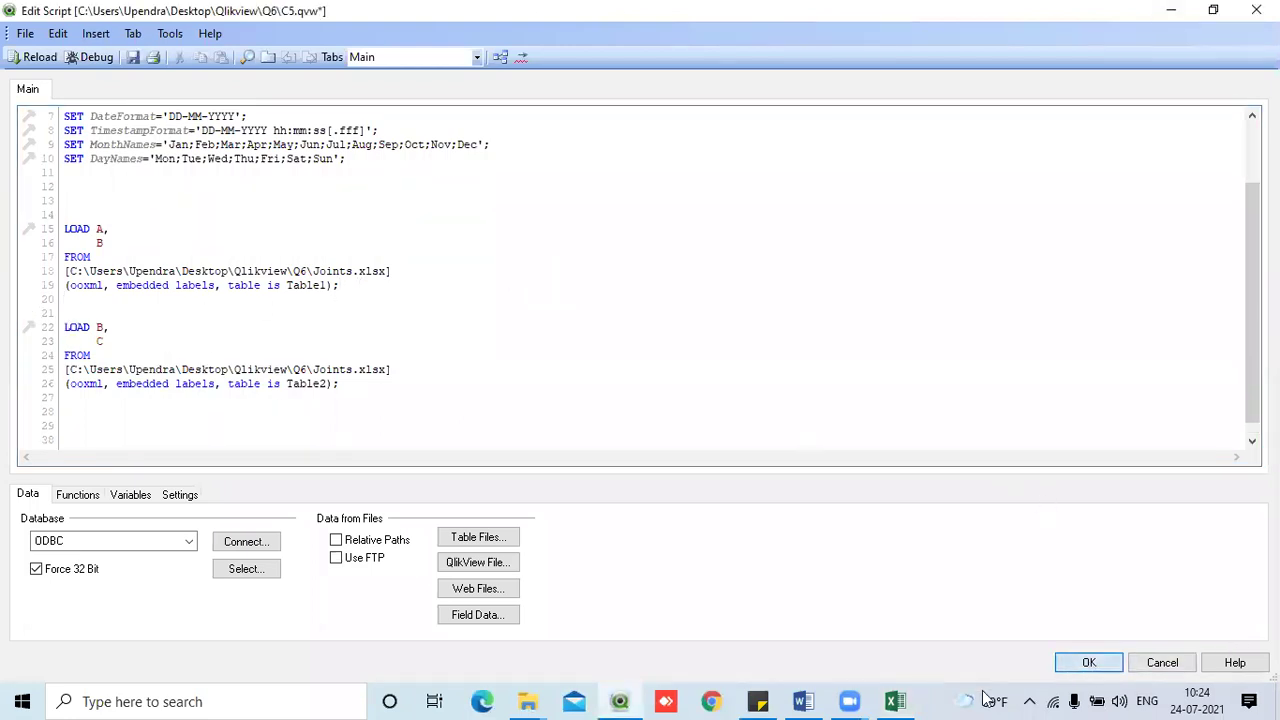
{"action": "key", "text": "Escape"}
{"action": "left_click", "coordinate": [895, 701]}
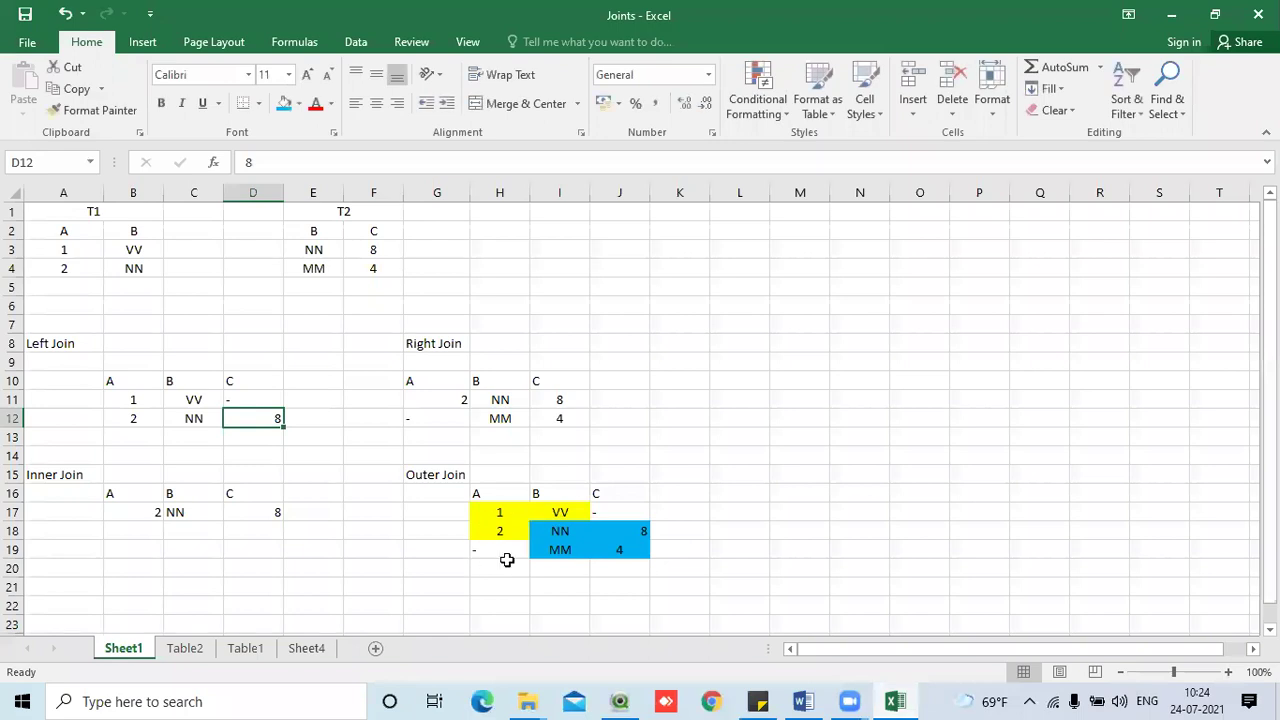
{"action": "left_click", "coordinate": [1170, 15]}
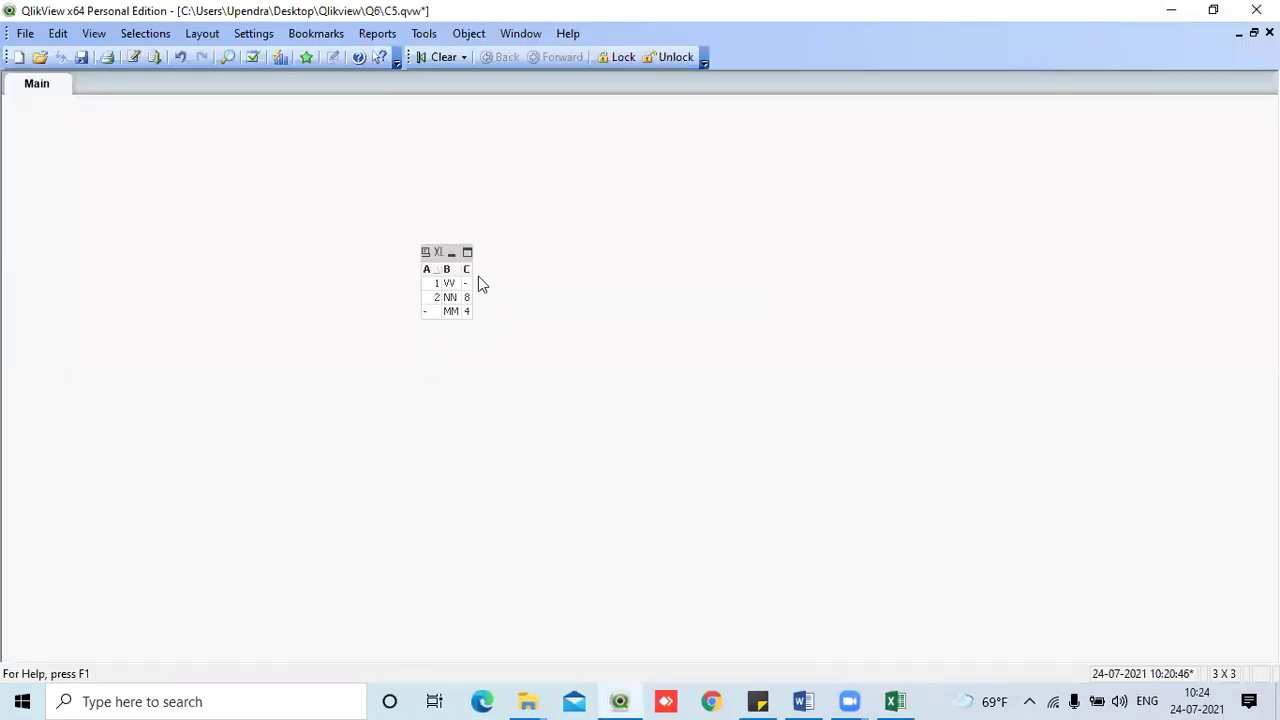
- Add a Left Join prefix on its own line between the Table1 and Table2 LOAD statements in the script
{"action": "left_click", "coordinate": [130, 59]}
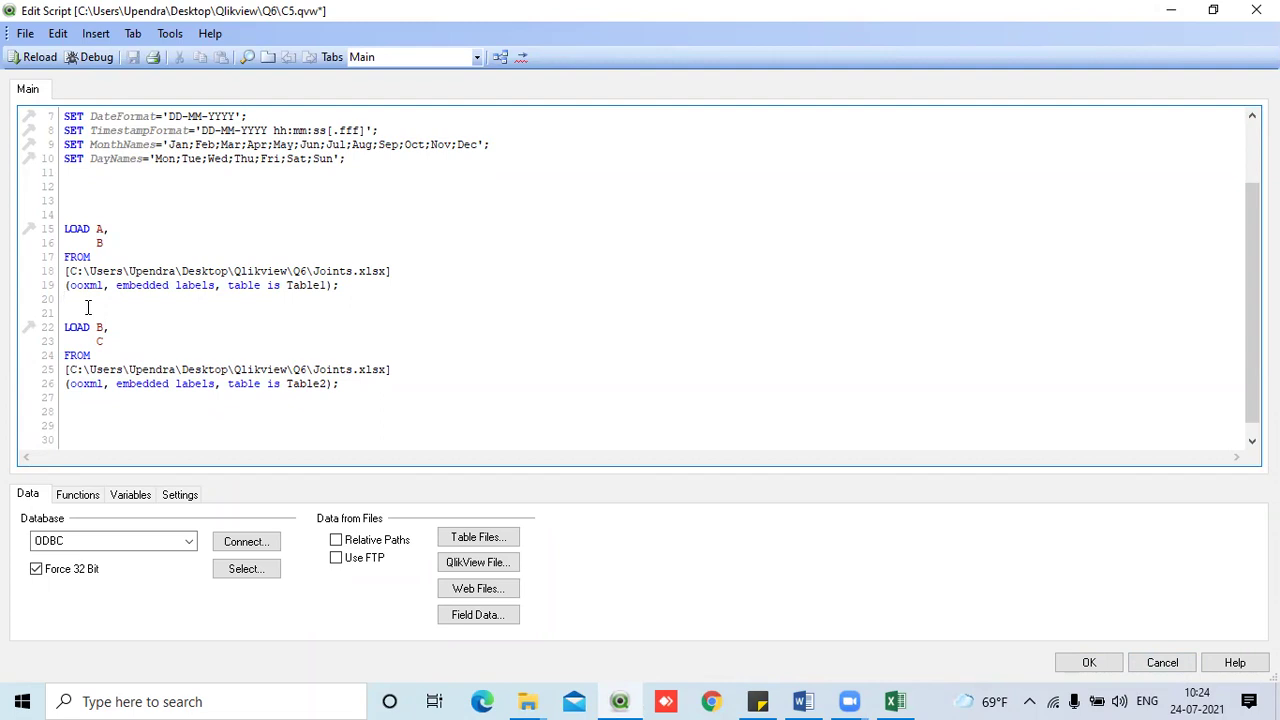
{"action": "key", "text": "Return"}
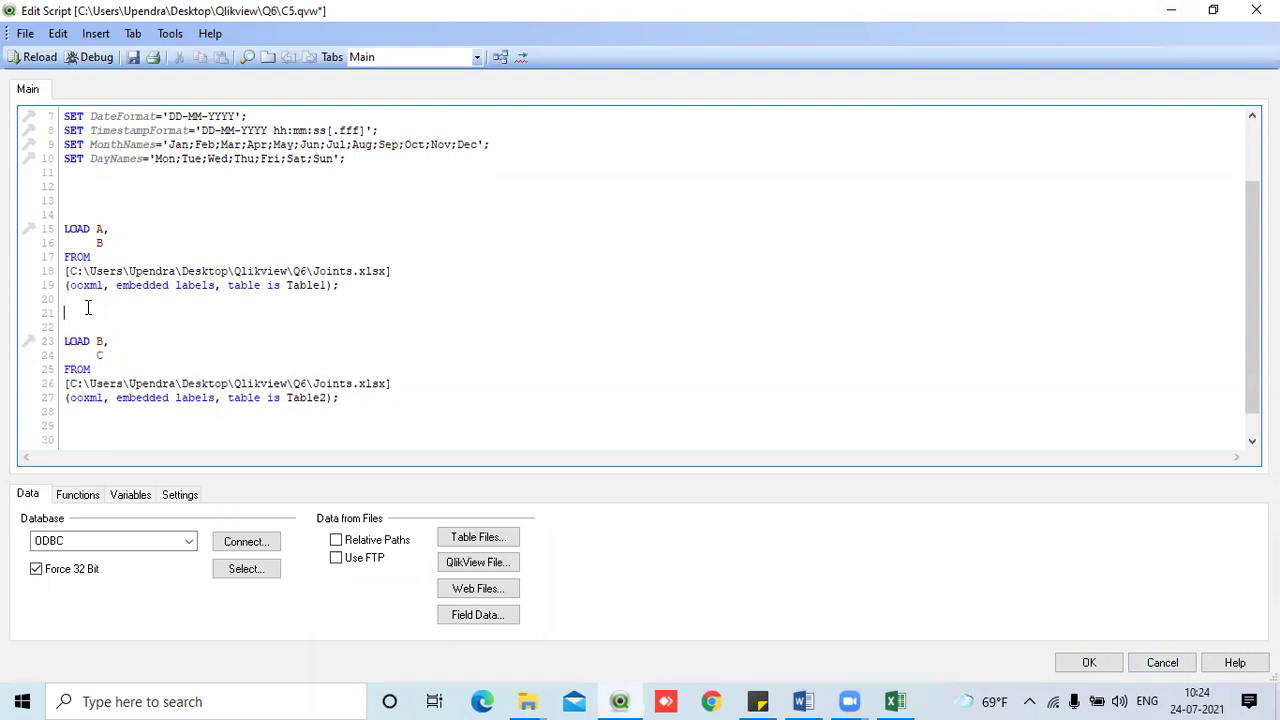
{"action": "type", "text": "Left Jo"}
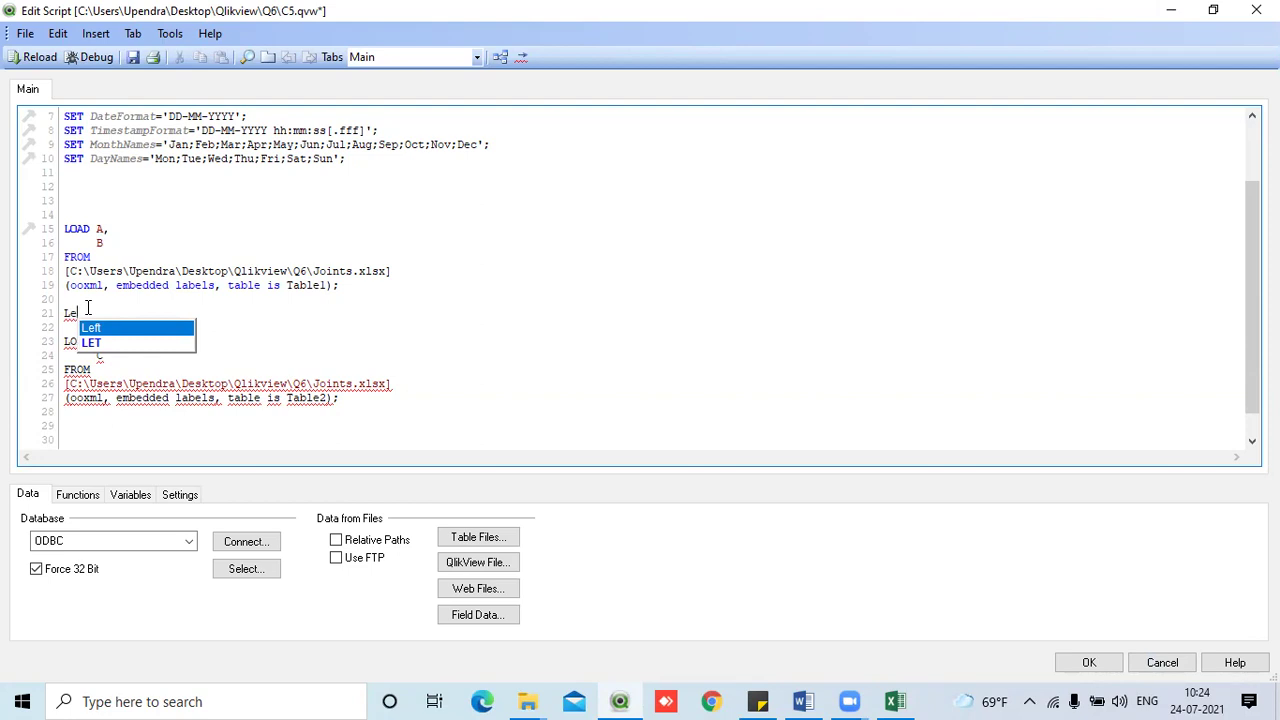
{"action": "key", "text": "Return"}
{"action": "type", "text": "jo"}
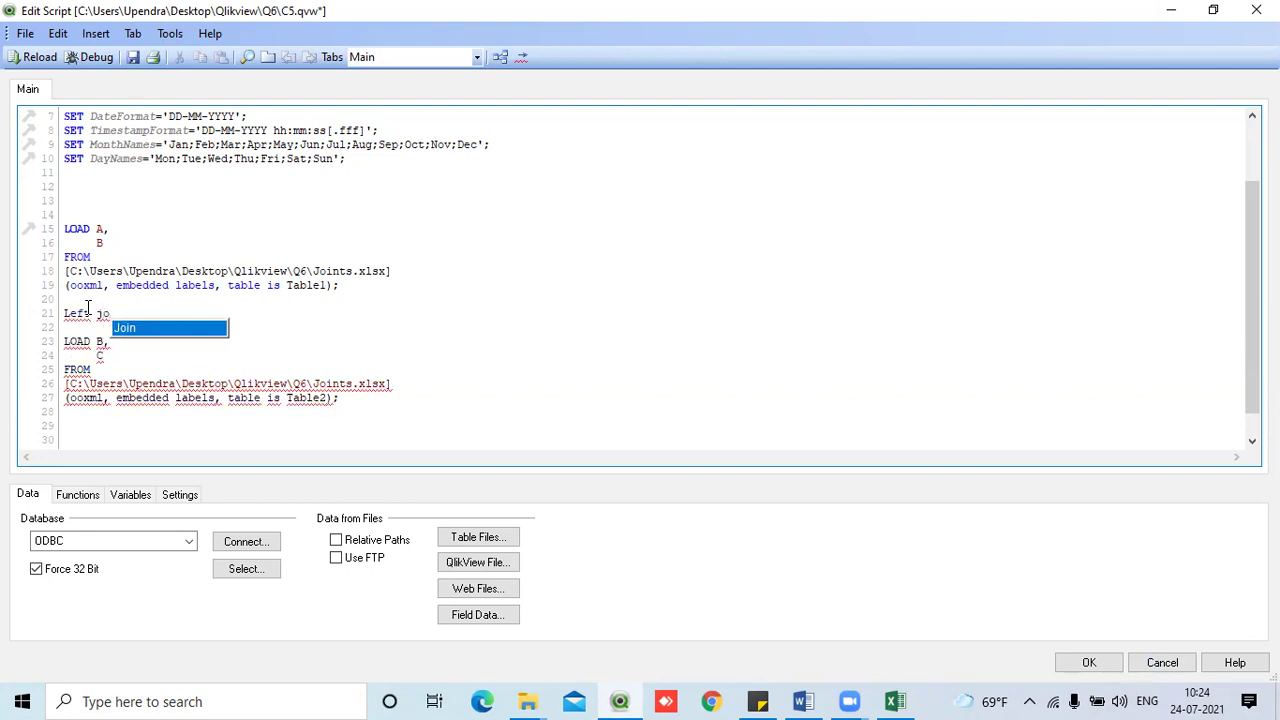
{"action": "key", "text": "Return"}
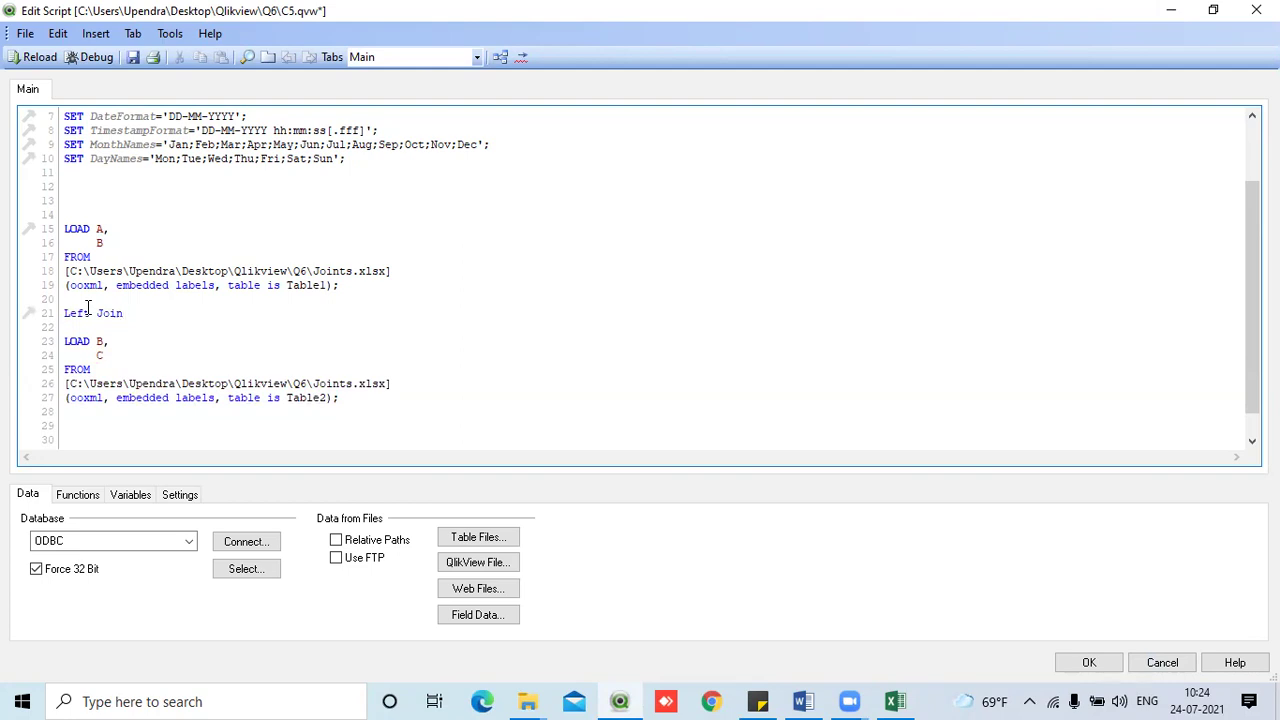
- Review the two LOAD statements around Left Join and reload the script, accepting the sheet properties without adding list boxes
{"action": "left_click_drag", "start_coordinate": [61, 227], "coordinate": [125, 287]}
{"action": "left_click_drag", "start_coordinate": [70, 341], "coordinate": [162, 398]}
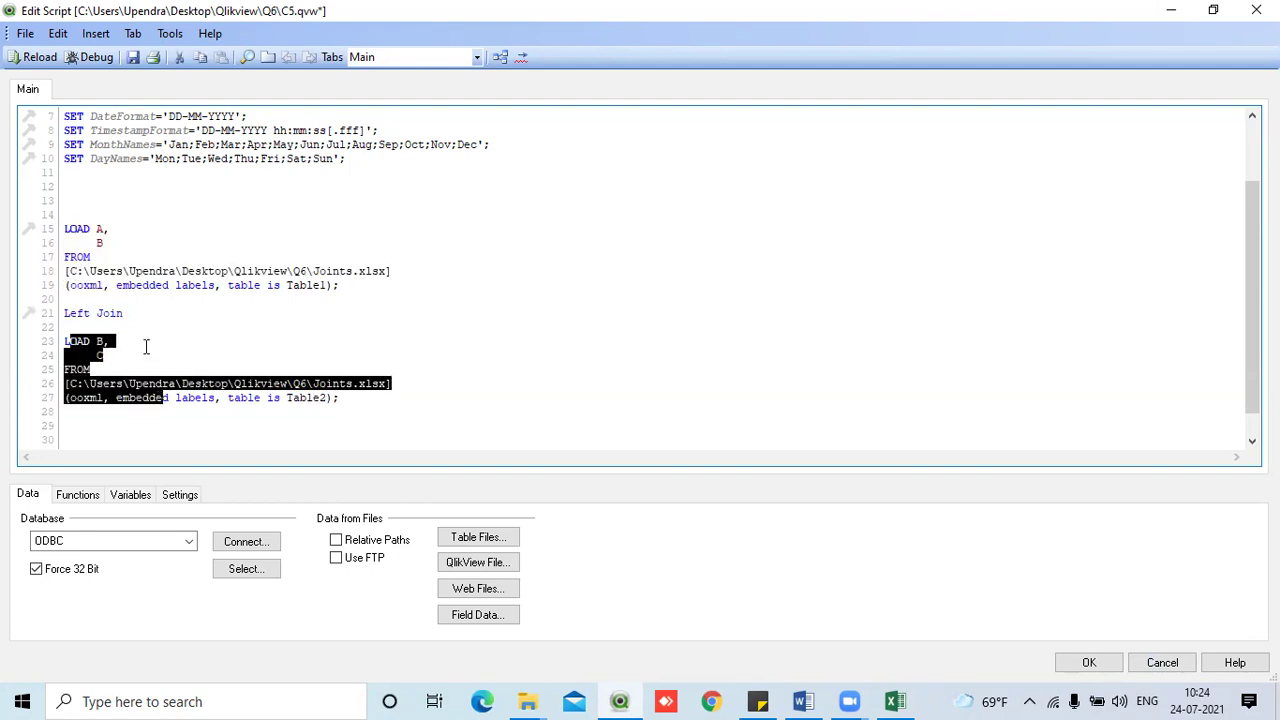
{"action": "left_click", "coordinate": [137, 314]}
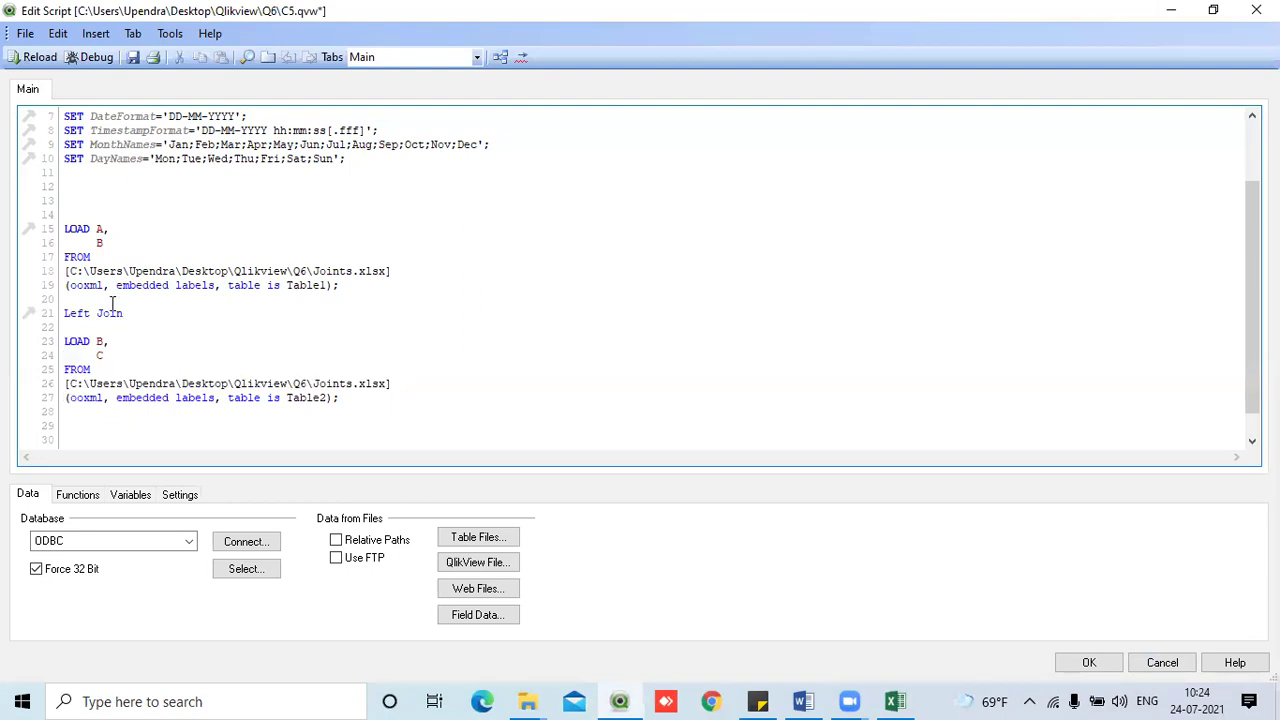
{"action": "left_click", "coordinate": [45, 56]}
{"action": "left_click", "coordinate": [600, 578]}
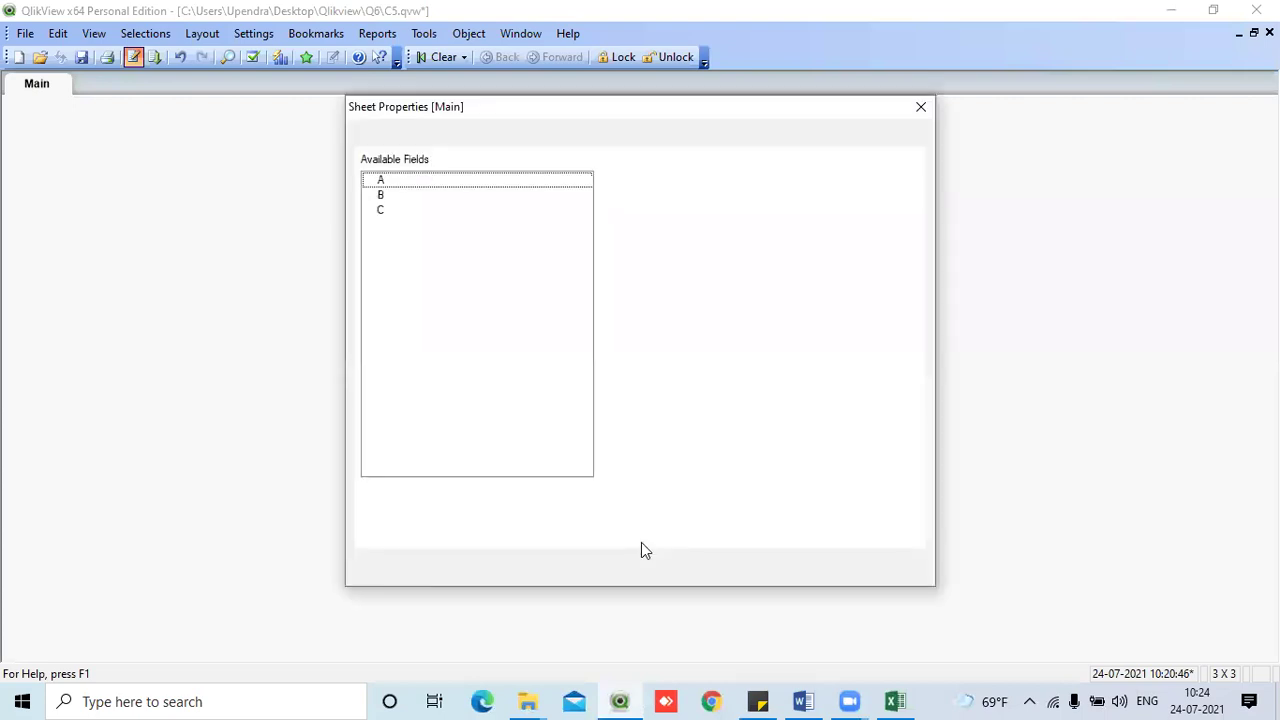
{"action": "left_click", "coordinate": [663, 569]}
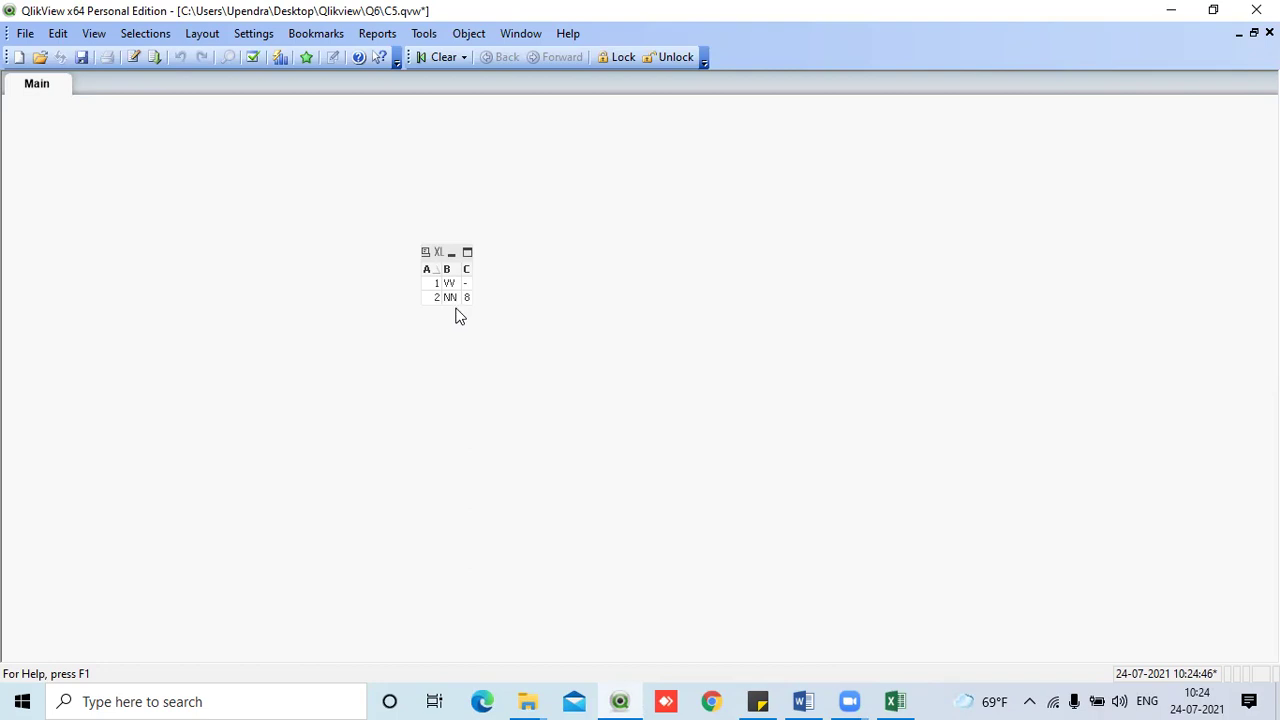
- Show the Joints workbook in a smaller Excel window beside QlikView and compare its Left Join example with the table box
{"action": "left_click", "coordinate": [878, 698]}
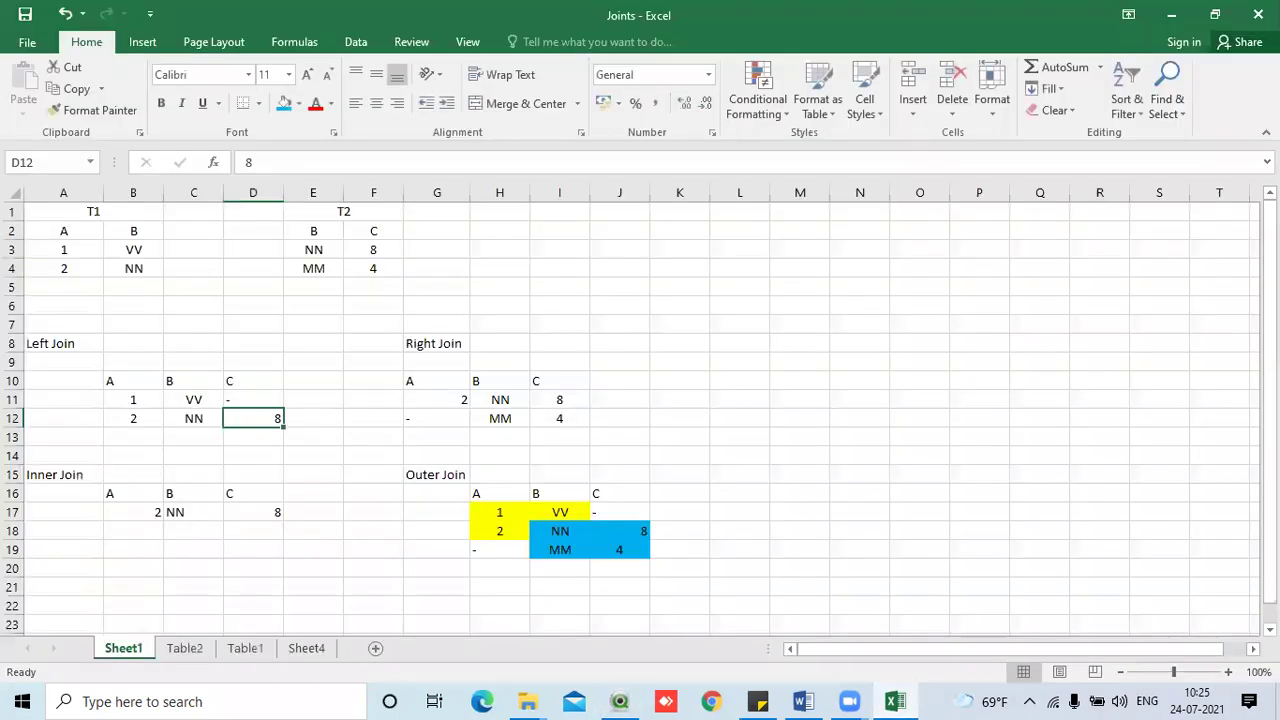
{"action": "left_click", "coordinate": [1214, 14]}
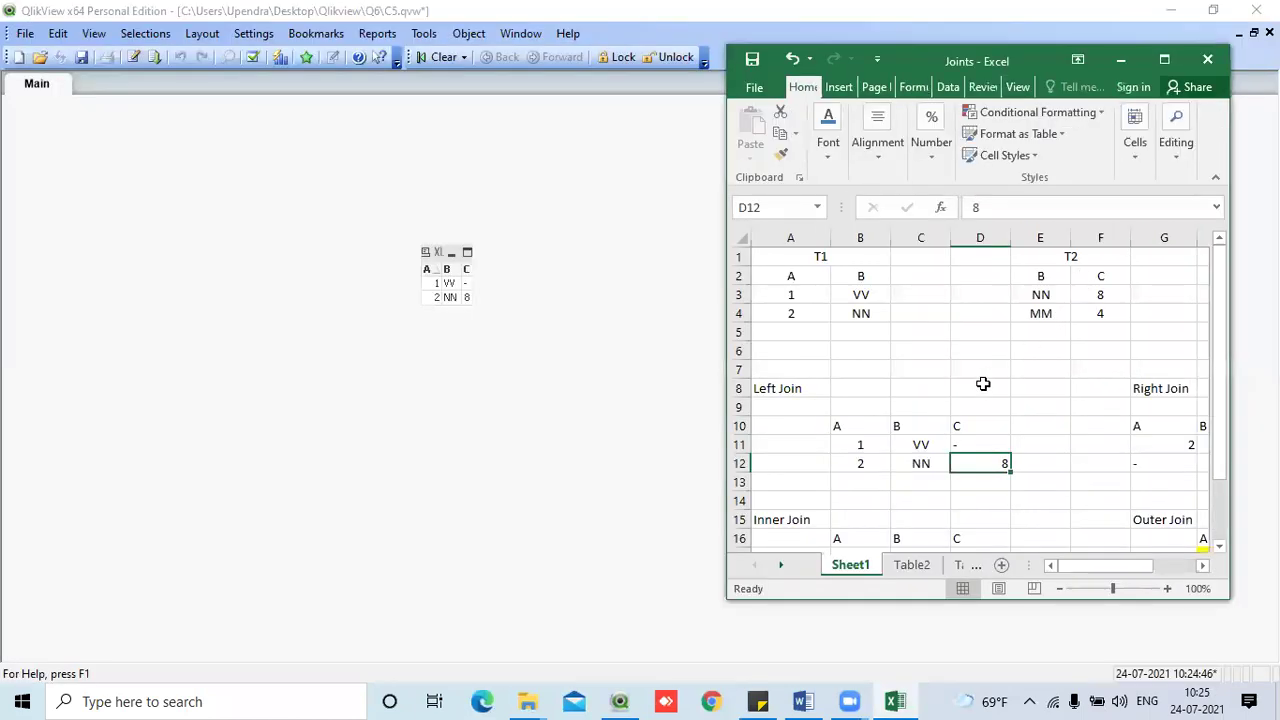
{"action": "left_click", "coordinate": [930, 345]}
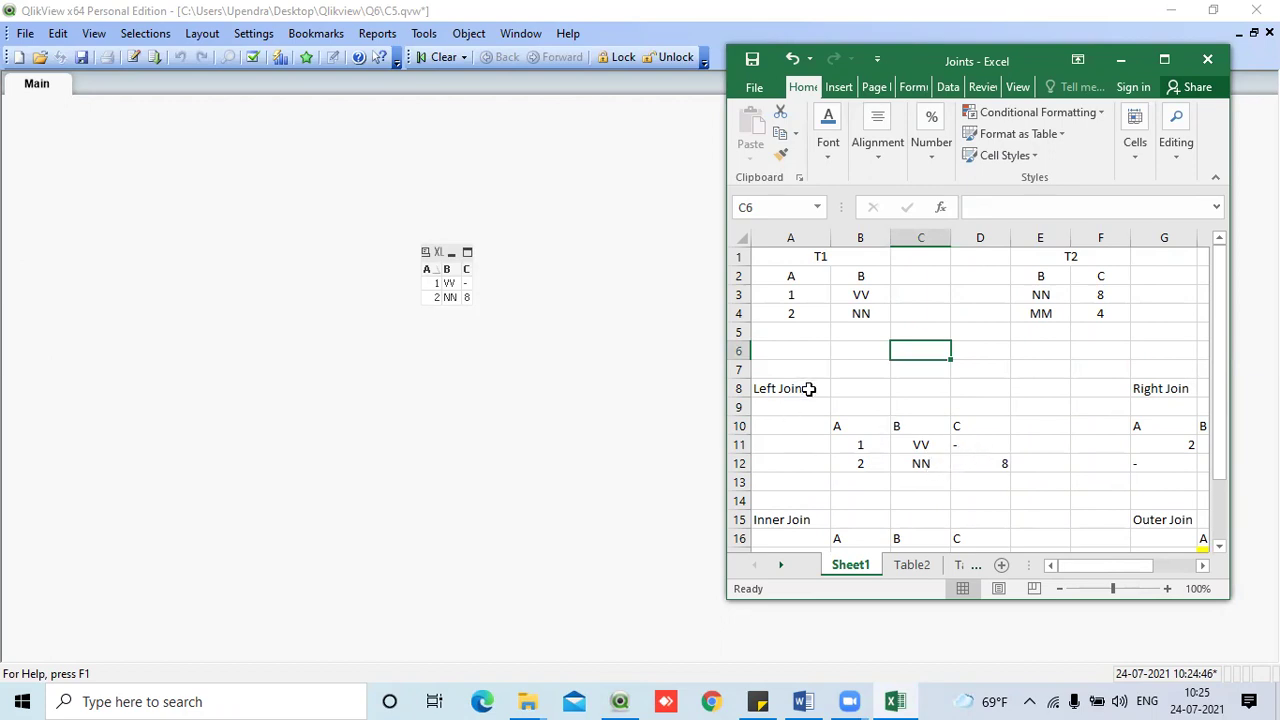
- Change the prefix before the Table2 LOAD statement to Right Join and reload the QlikView script, accepting the sheet properties as they are
{"action": "left_click", "coordinate": [135, 57]}
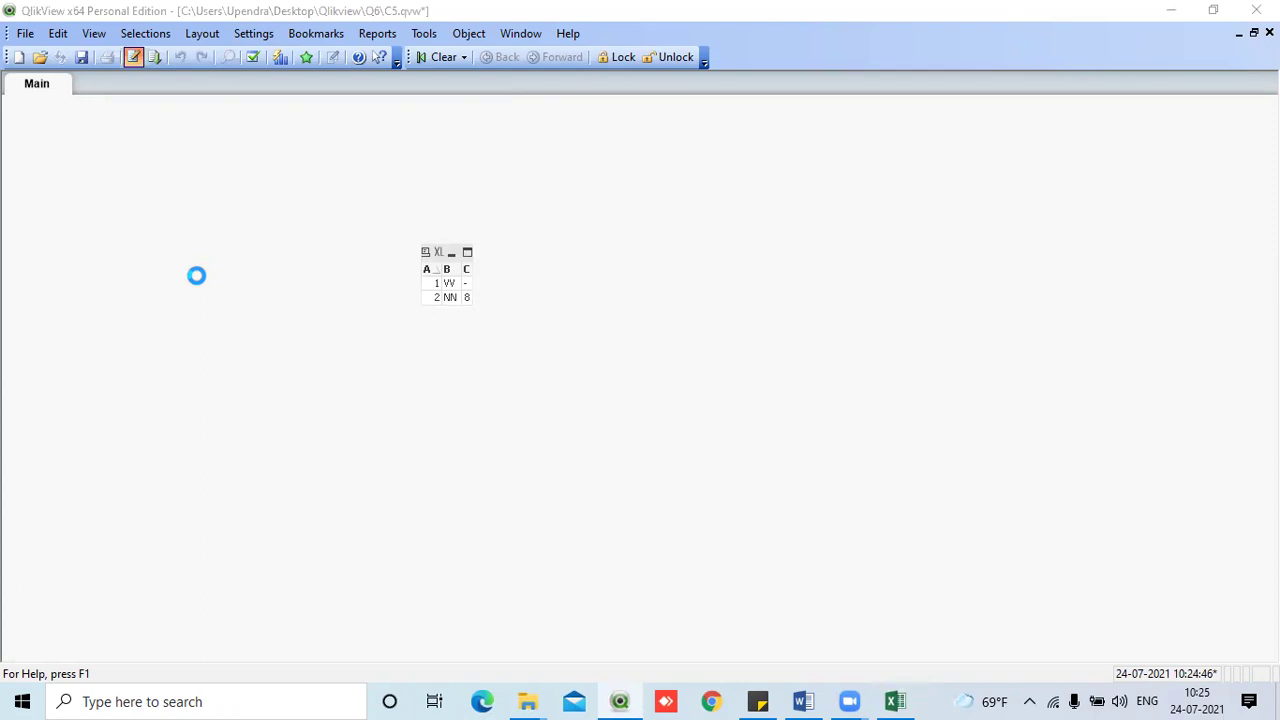
{"action": "double_click", "coordinate": [63, 313]}
{"action": "type", "text": "Righ"}
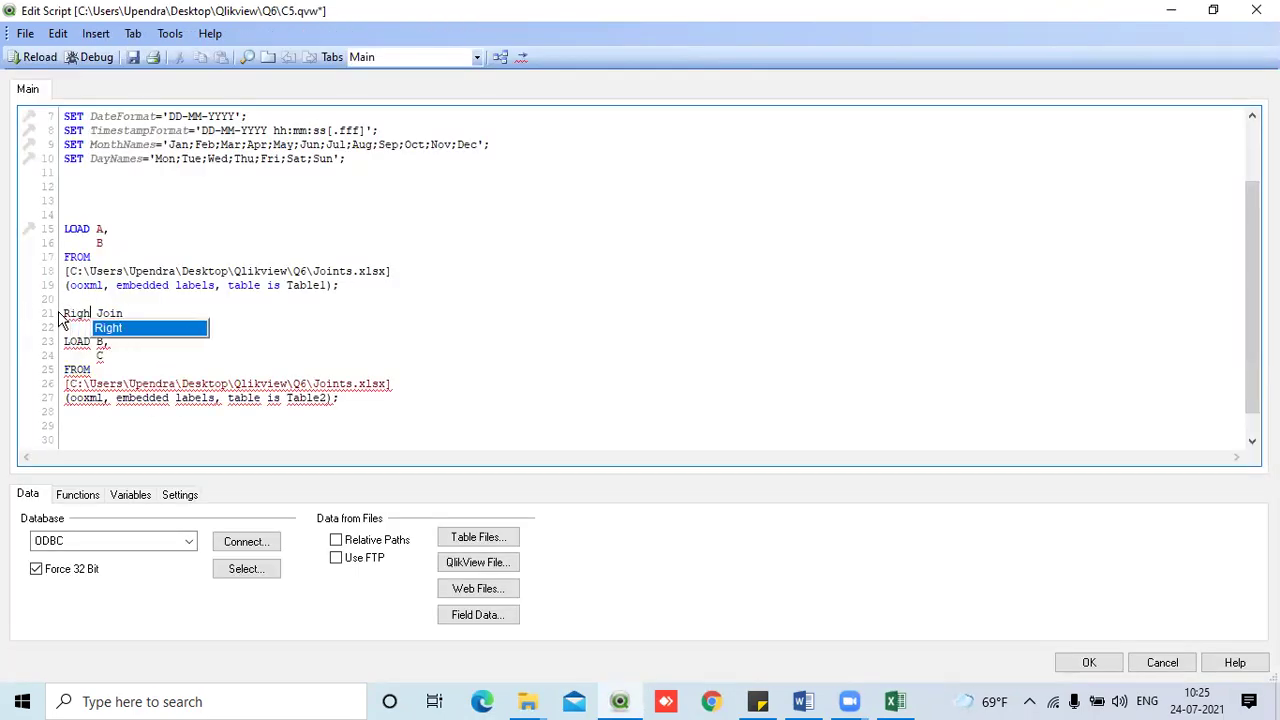
{"action": "type", "text": "t"}
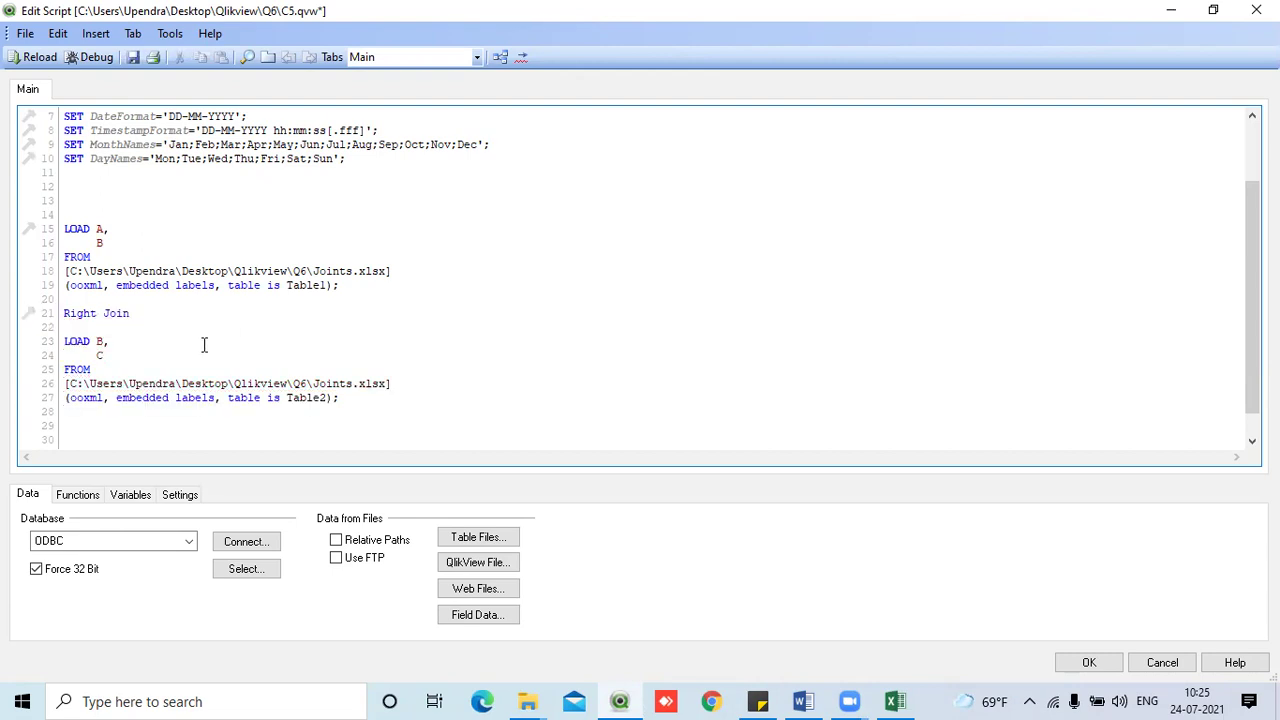
{"action": "left_click", "coordinate": [28, 60]}
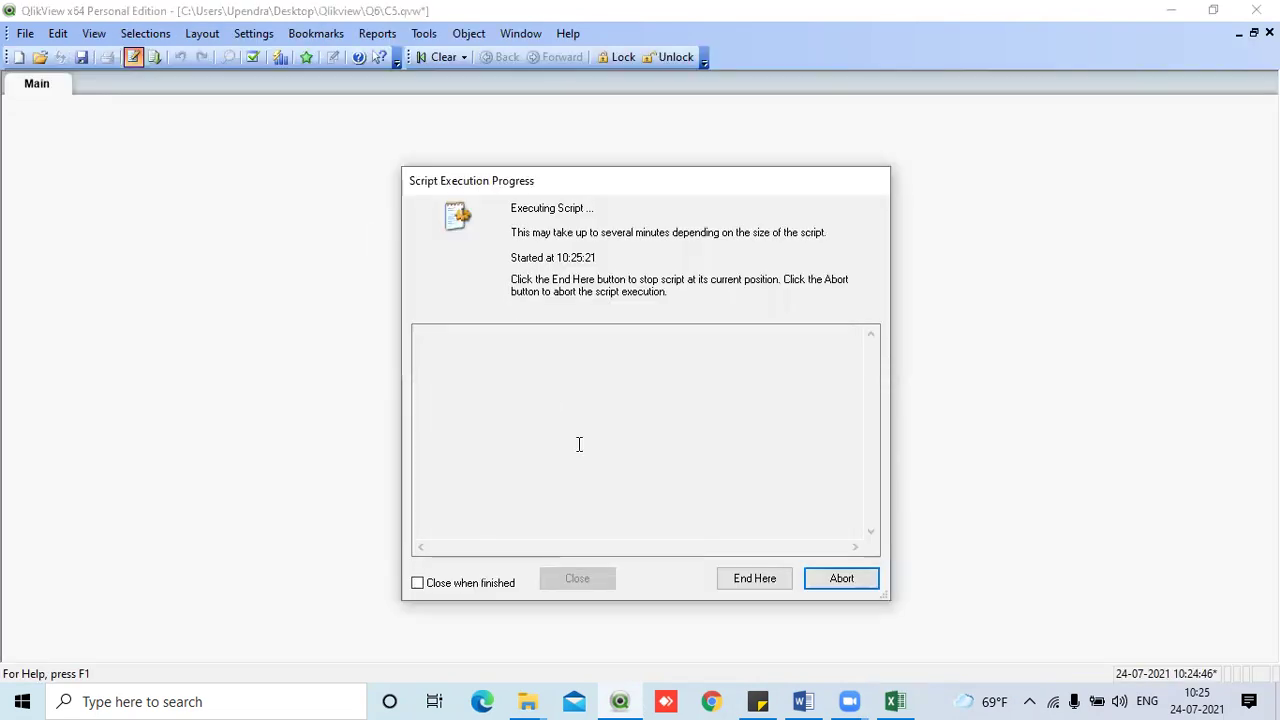
{"action": "left_click", "coordinate": [583, 577]}
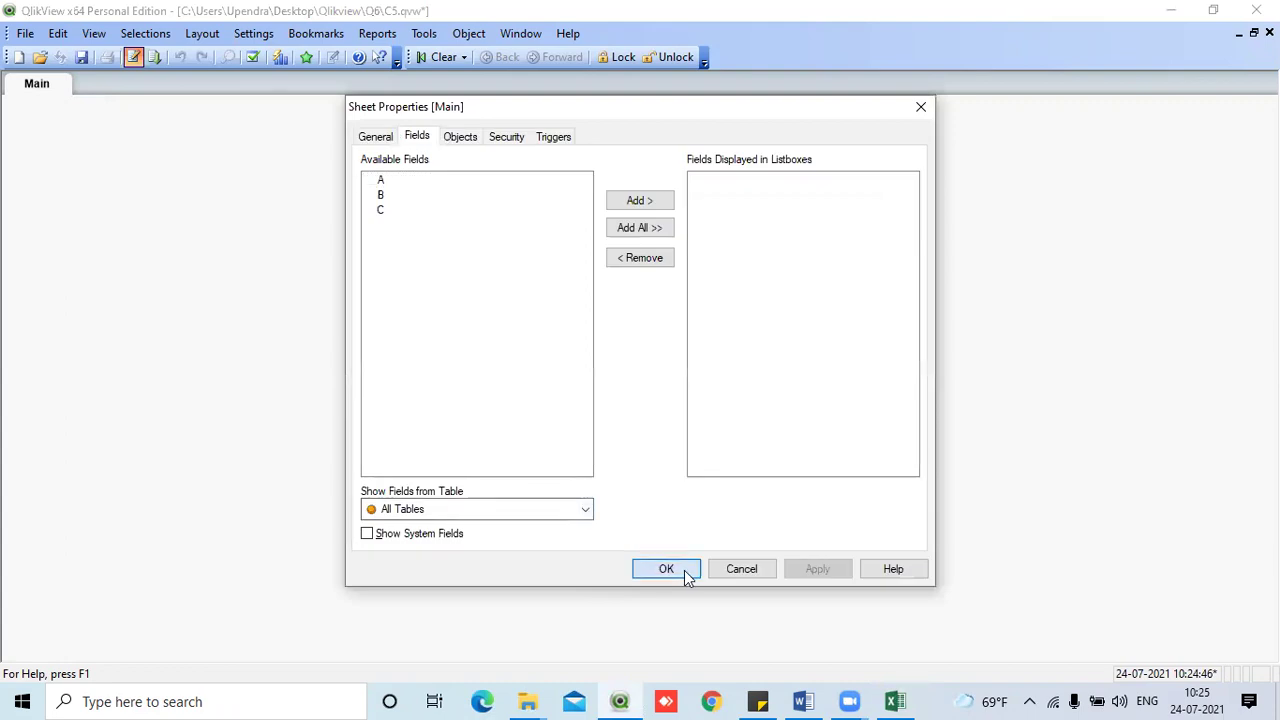
{"action": "left_click", "coordinate": [681, 571]}
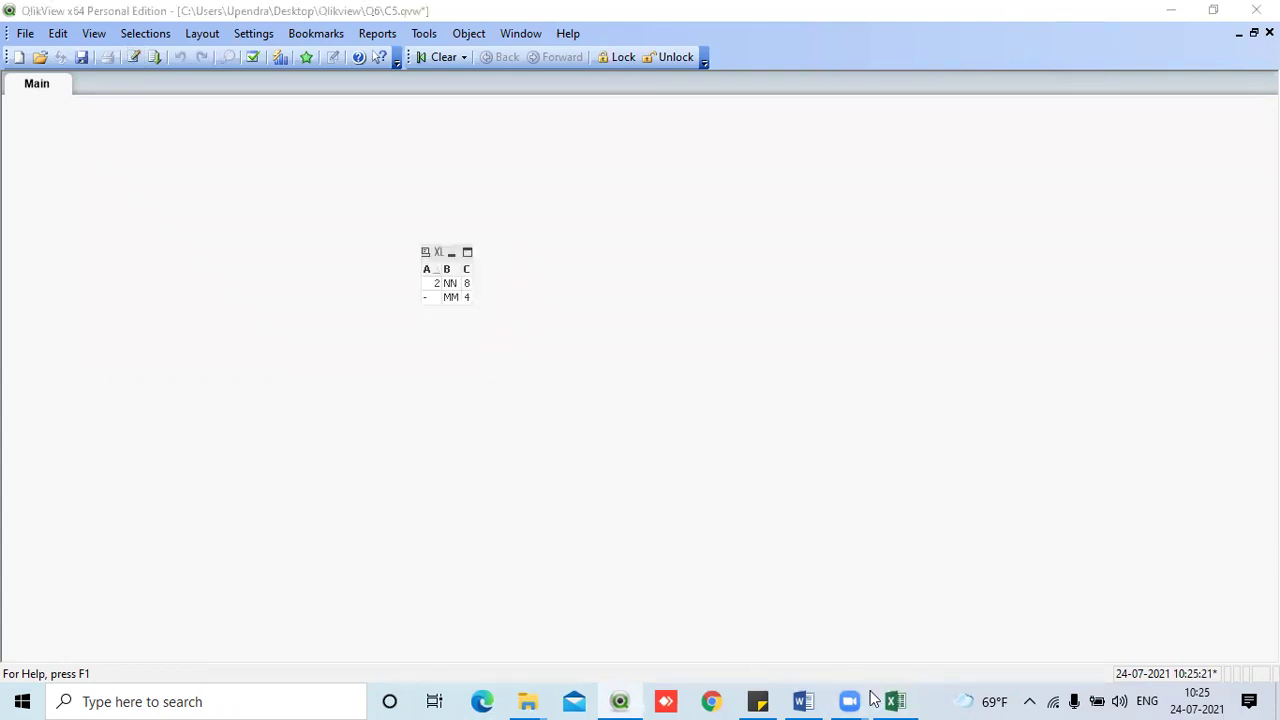
- Compare the Right Join example in the Joints workbook in Excel with the QlikView table box, checking its A, B and C values
{"action": "left_click", "coordinate": [895, 701]}
{"action": "left_click_drag", "start_coordinate": [1102, 567], "coordinate": [1134, 568]}
{"action": "left_click_drag", "start_coordinate": [1088, 448], "coordinate": [1138, 461]}
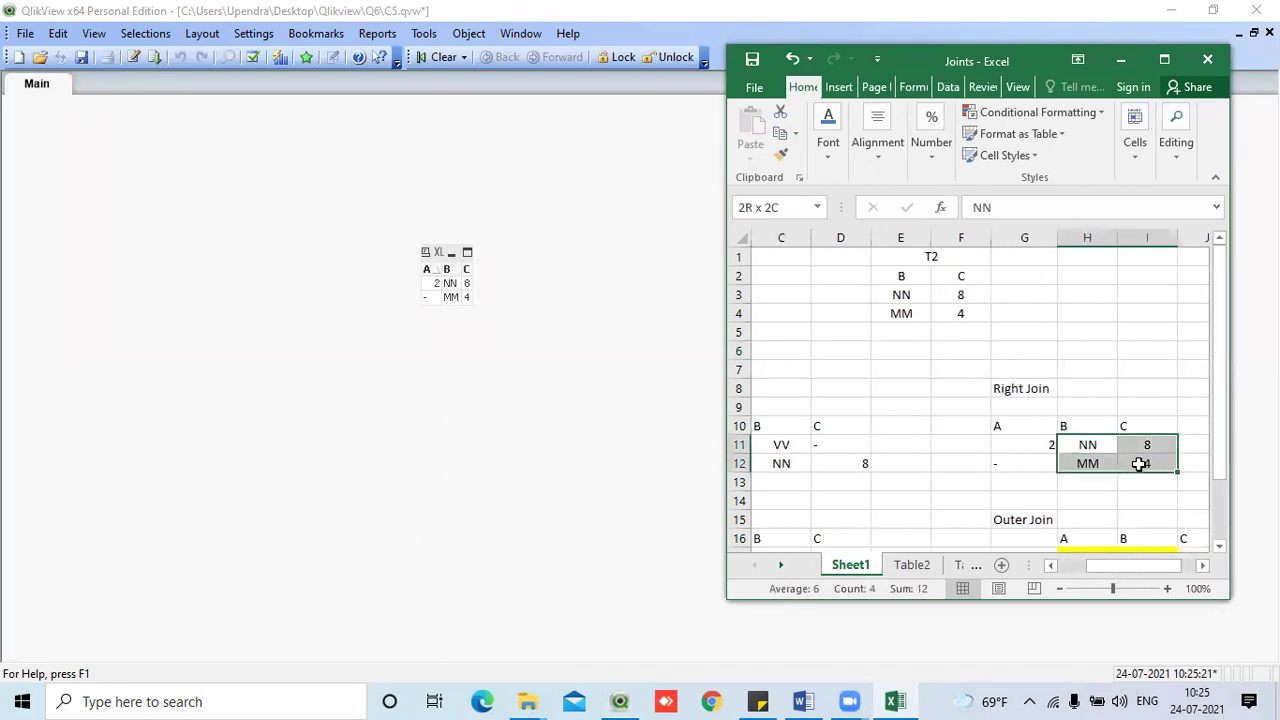
{"action": "left_click", "coordinate": [1022, 444]}
{"action": "left_click", "coordinate": [1025, 463]}
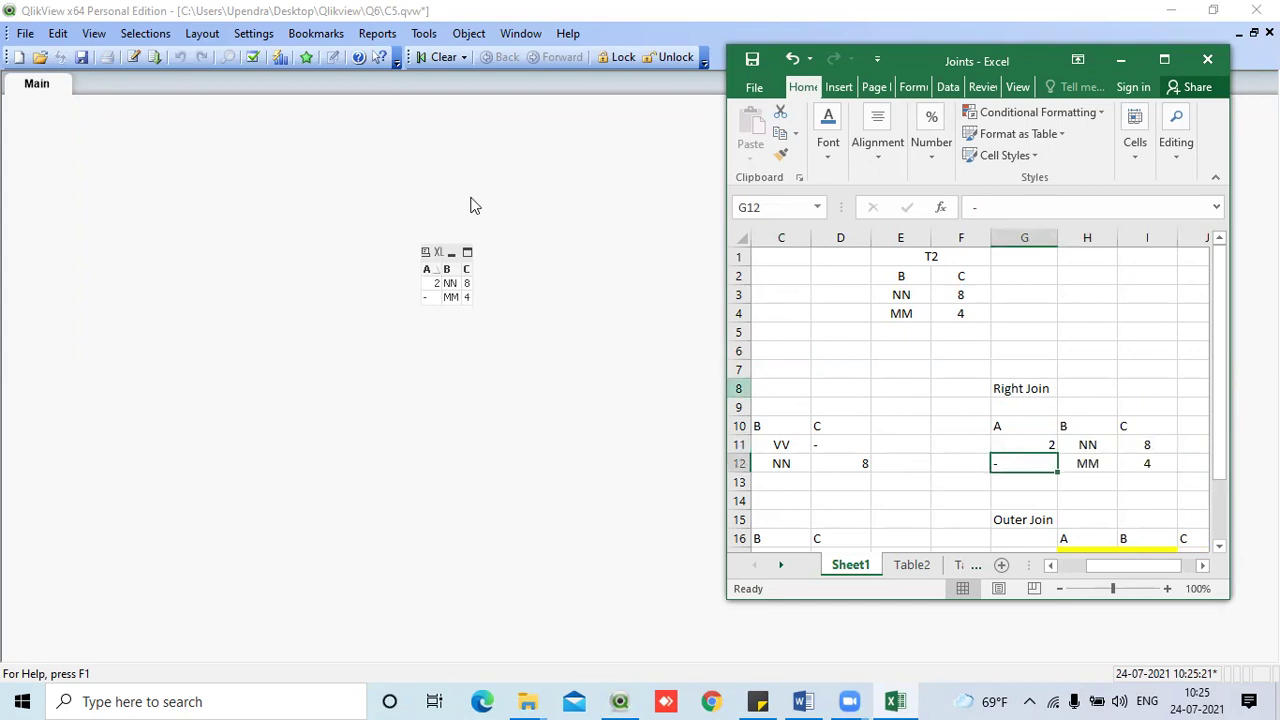
- Change the join prefix in the QlikView script to Inner Join and reload, accepting the sheet properties without adding fields
{"action": "left_click", "coordinate": [134, 57]}
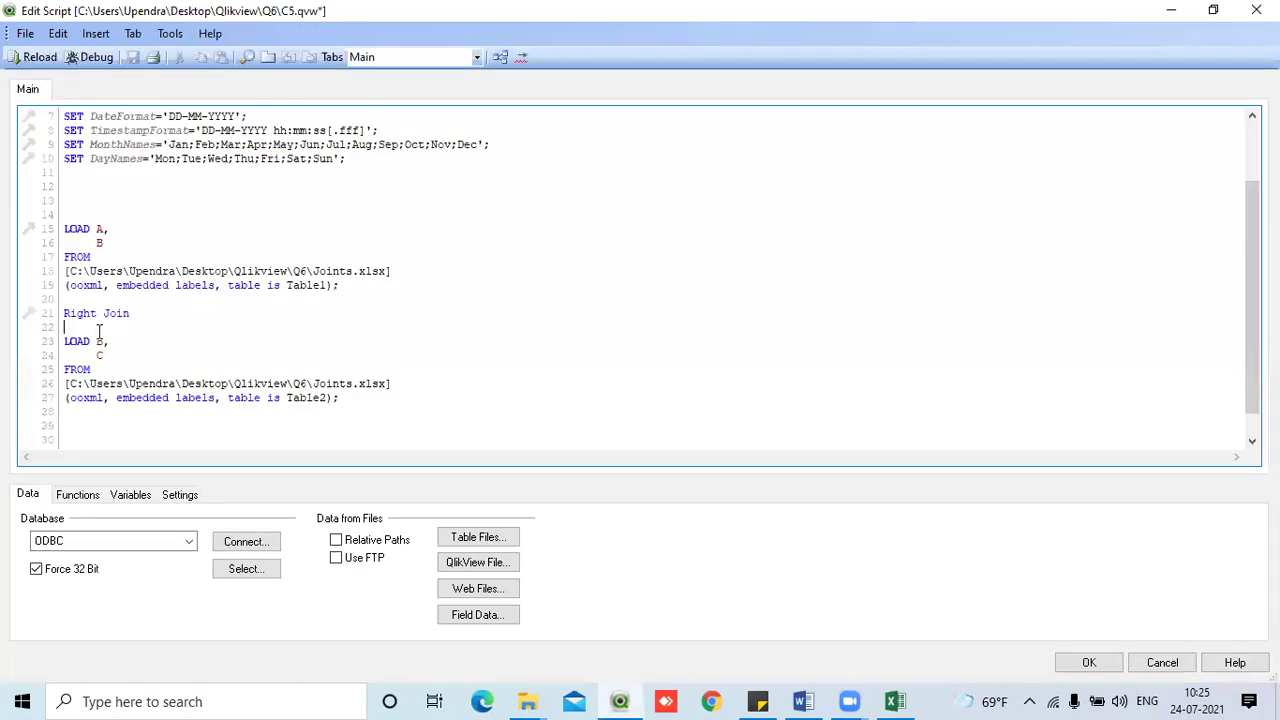
{"action": "left_click_drag", "start_coordinate": [96, 316], "coordinate": [66, 313]}
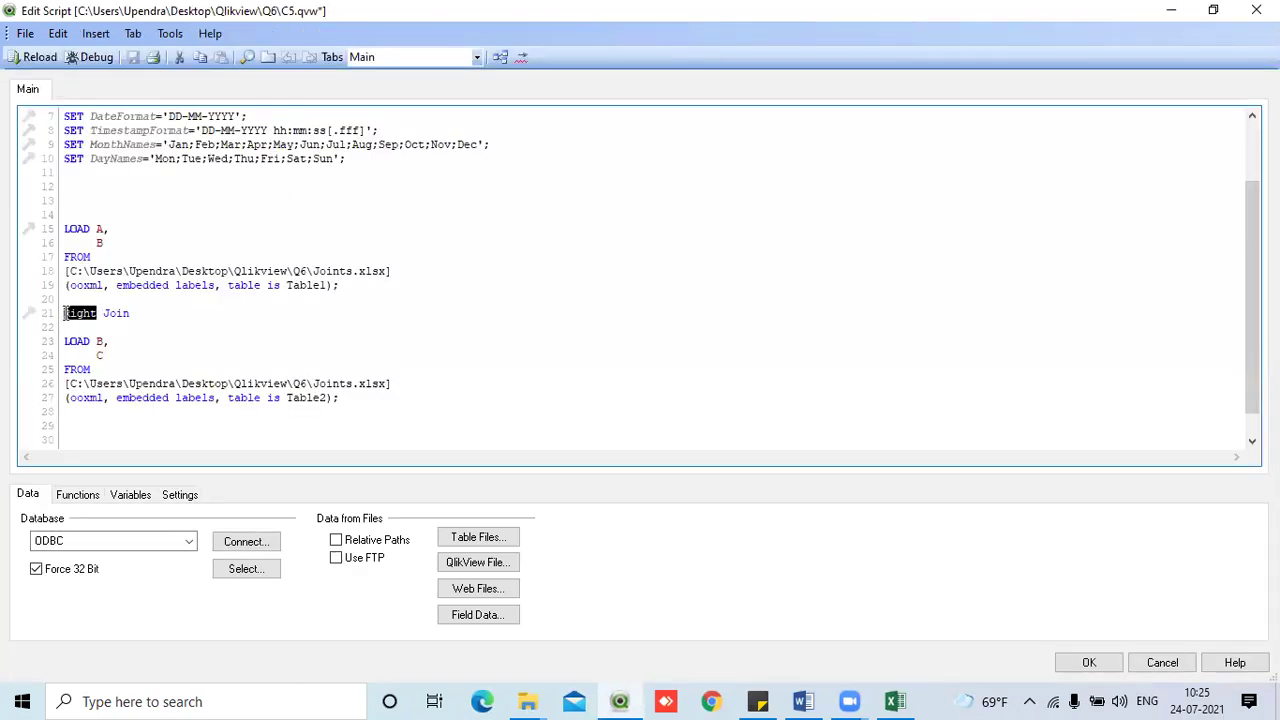
{"action": "type", "text": "In"}
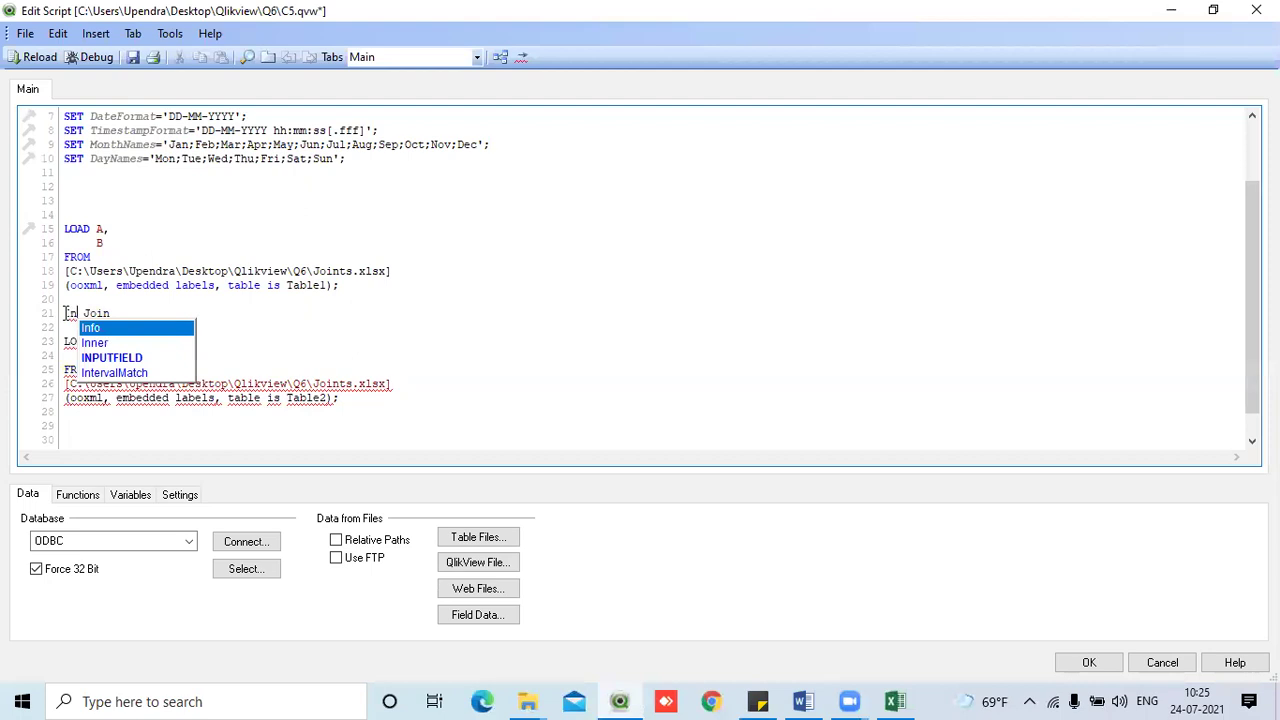
{"action": "key", "text": "Escape"}
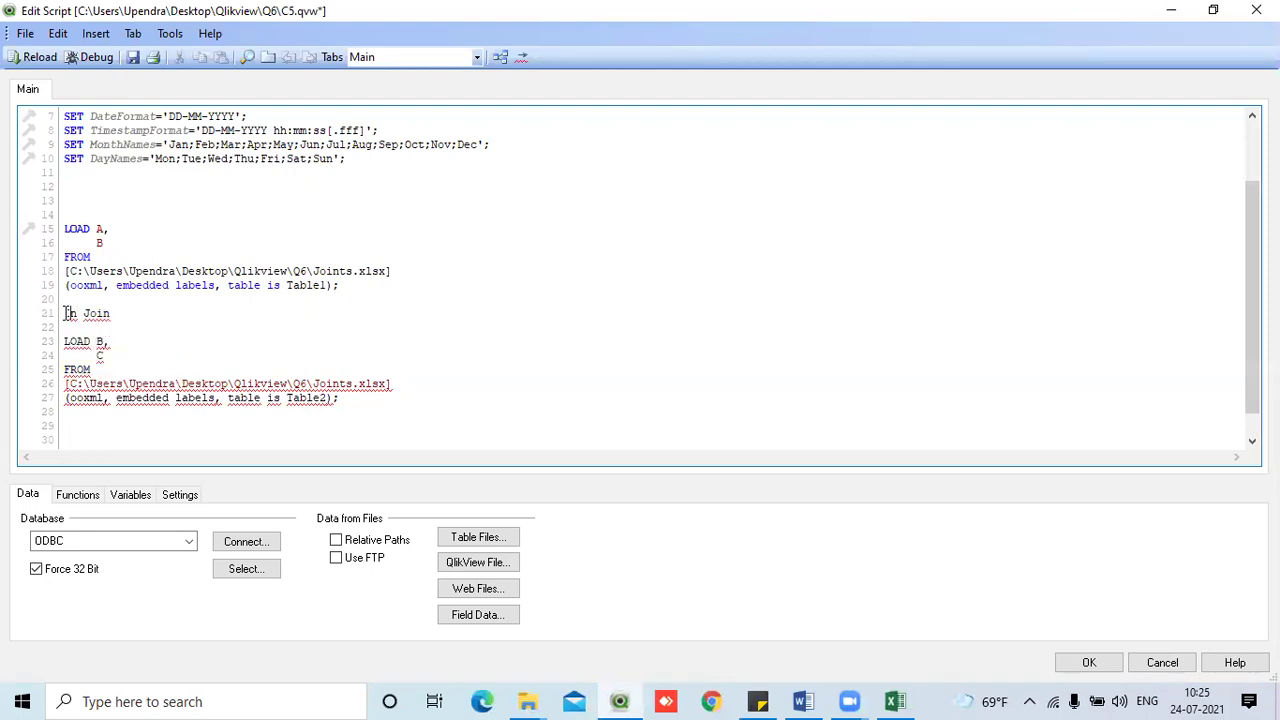
{"action": "key", "text": "BackSpace"}
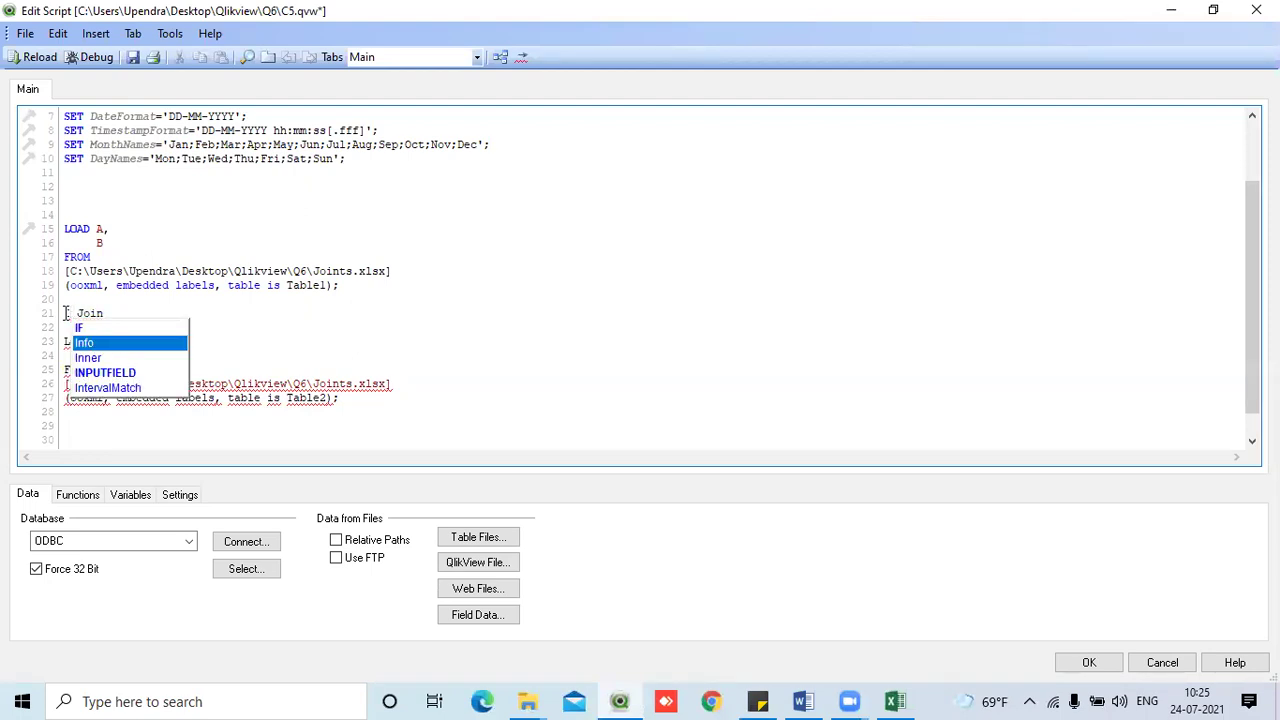
{"action": "double_click", "coordinate": [113, 357]}
{"action": "left_click", "coordinate": [40, 60]}
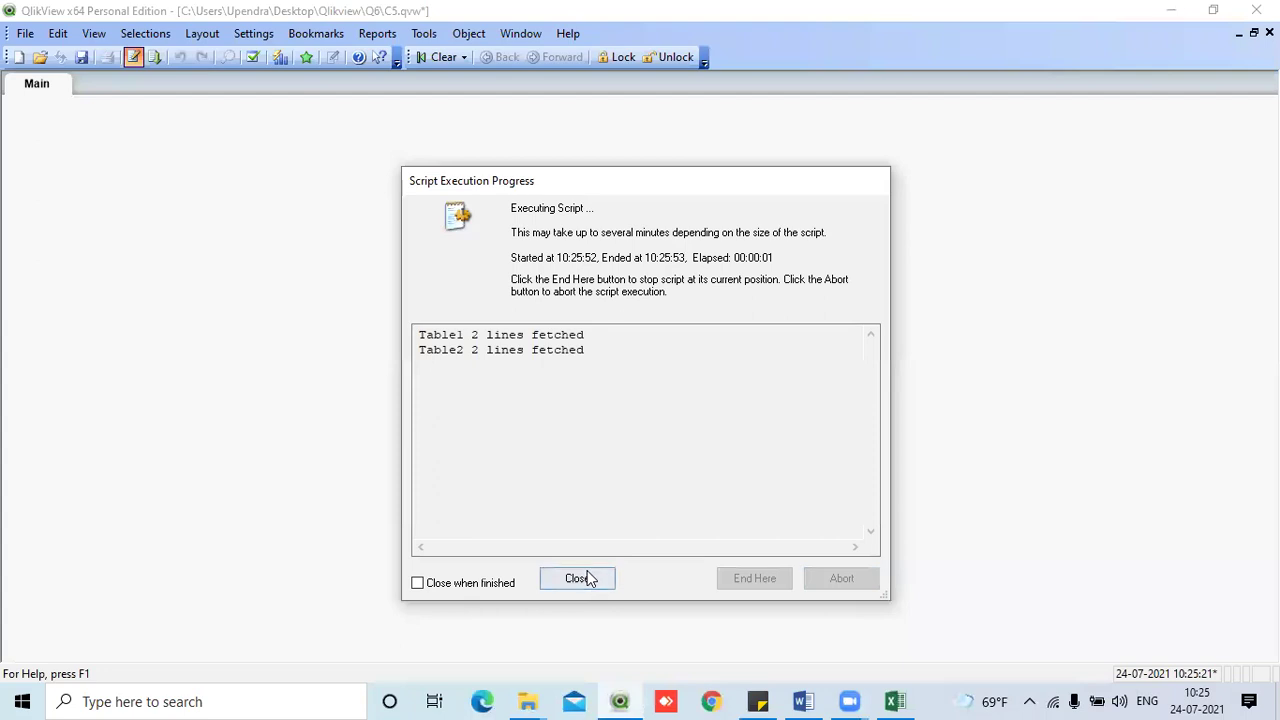
{"action": "left_click", "coordinate": [589, 578]}
{"action": "left_click", "coordinate": [665, 570]}
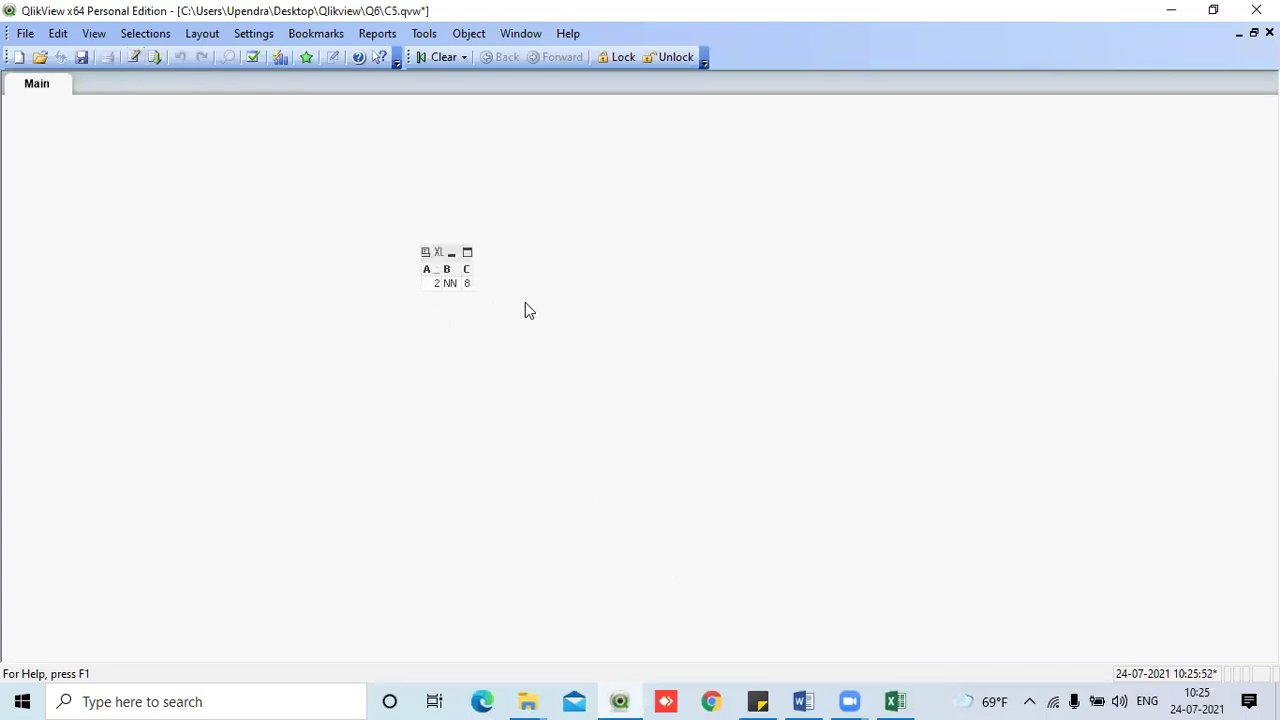
- Replace Inner with Outer in the join prefix before the Table2 LOAD statement and reload the script
{"action": "left_click", "coordinate": [133, 57]}
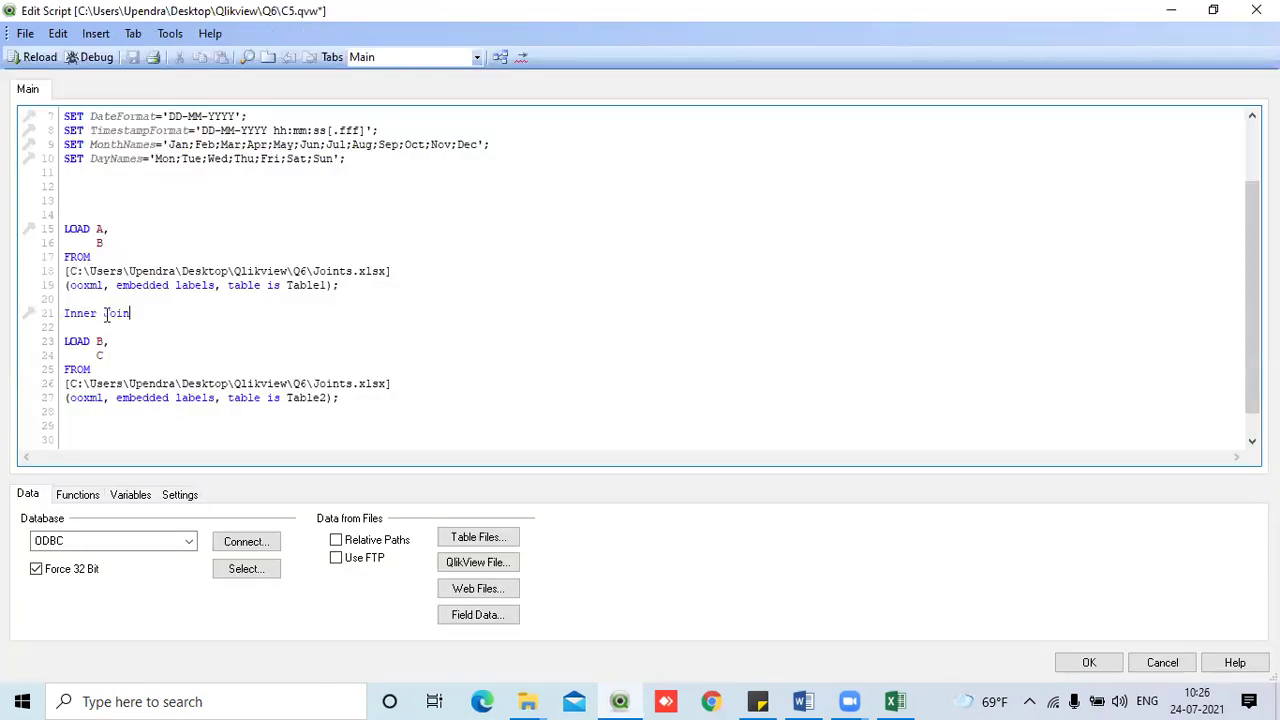
{"action": "left_click_drag", "start_coordinate": [99, 313], "coordinate": [66, 313]}
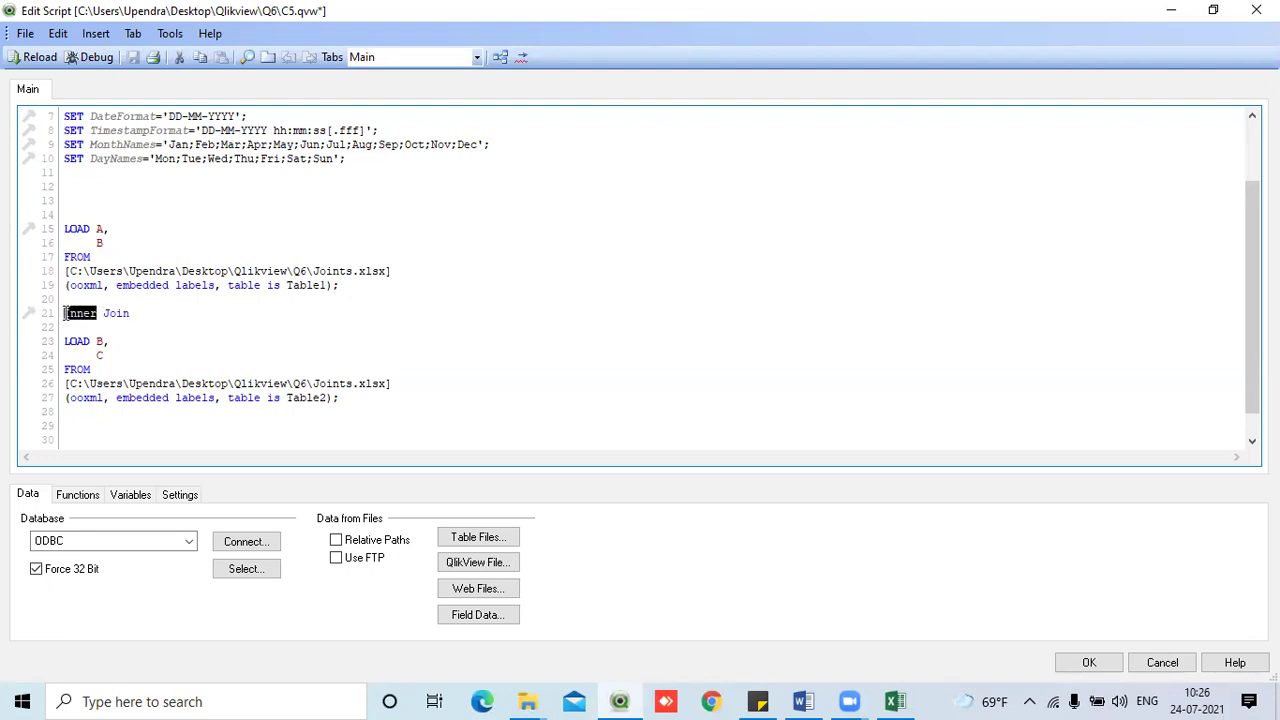
{"action": "type", "text": "Out"}
{"action": "key", "text": "Return"}
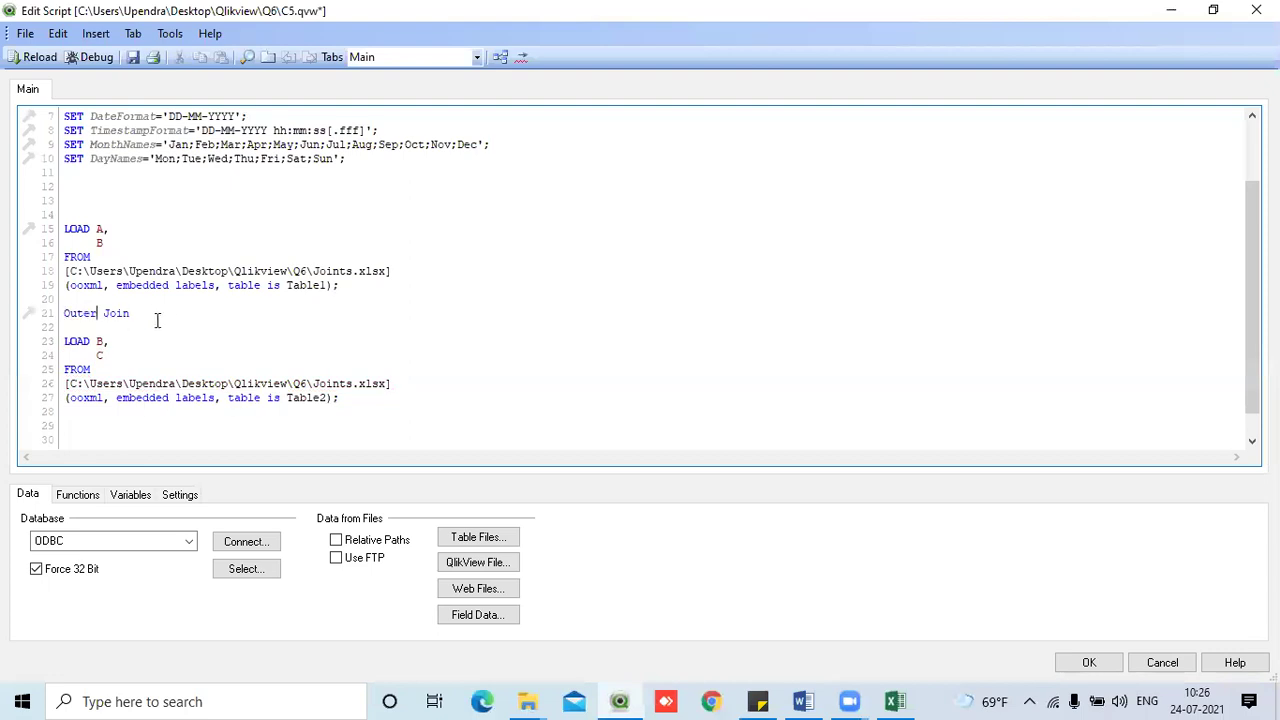
{"action": "key", "text": "ctrl+r"}
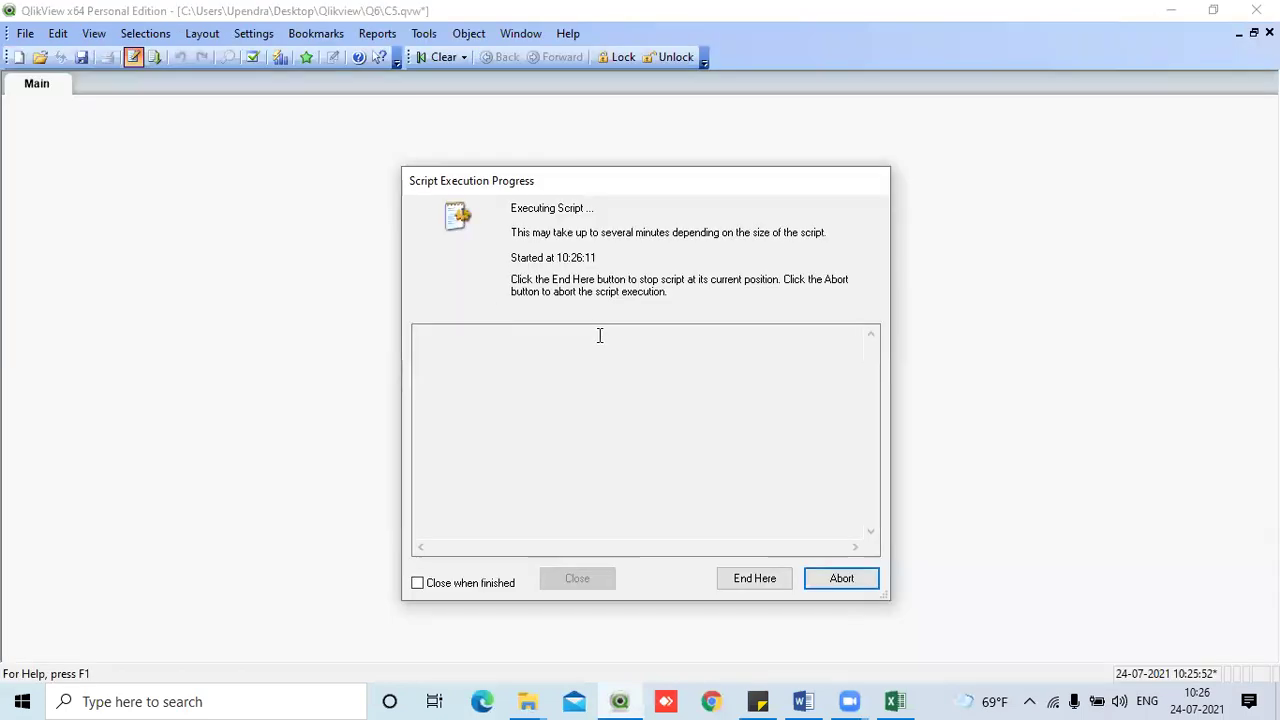
{"action": "left_click", "coordinate": [576, 578]}
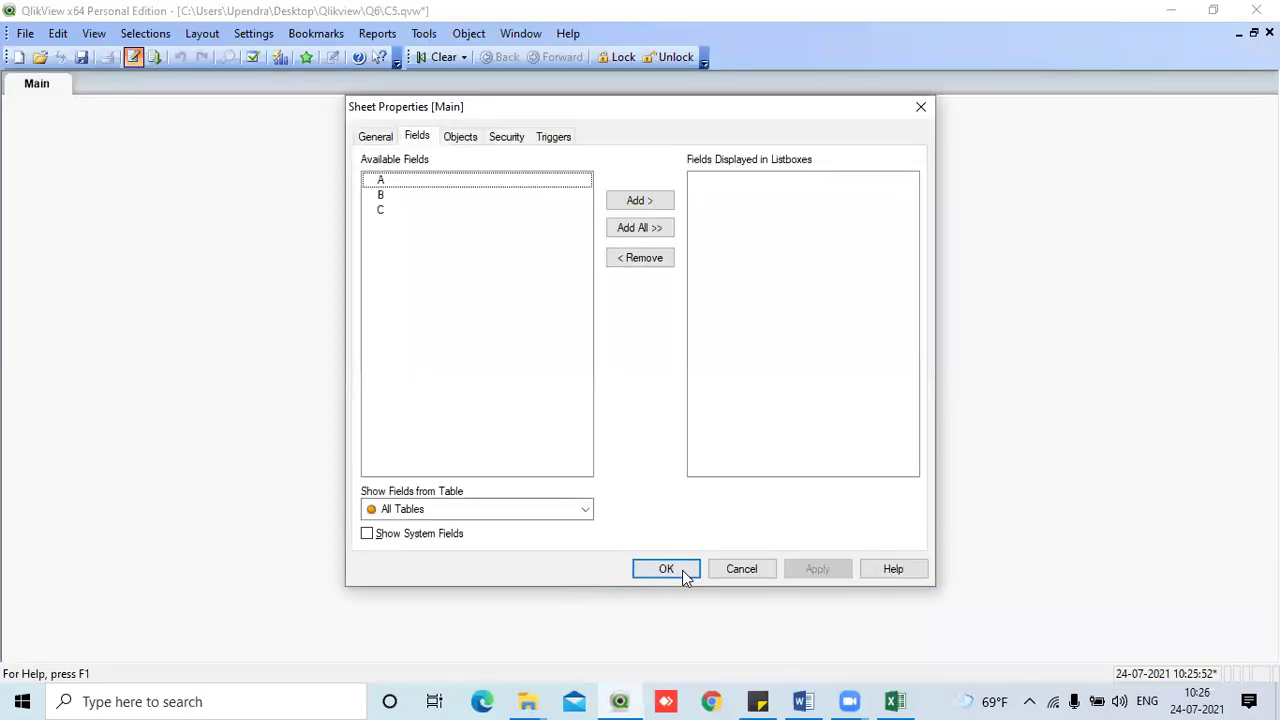
- Close the sheet properties and compare the resulting table with the Outer Join example in the Joints Excel workbook
{"action": "left_click", "coordinate": [680, 569]}
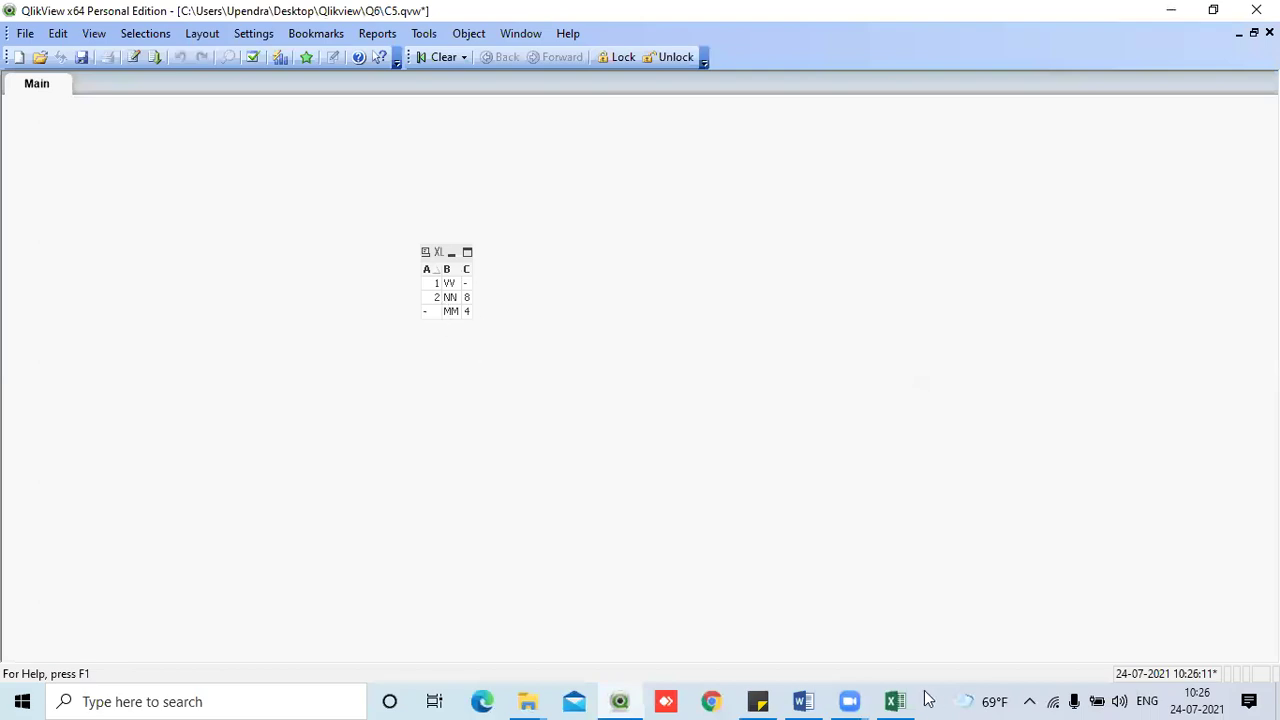
{"action": "left_click", "coordinate": [895, 701]}
{"action": "scroll", "coordinate": [1043, 457], "scroll_direction": "down", "scroll_amount": 4}
{"action": "left_click_drag", "start_coordinate": [1120, 570], "coordinate": [1133, 569]}
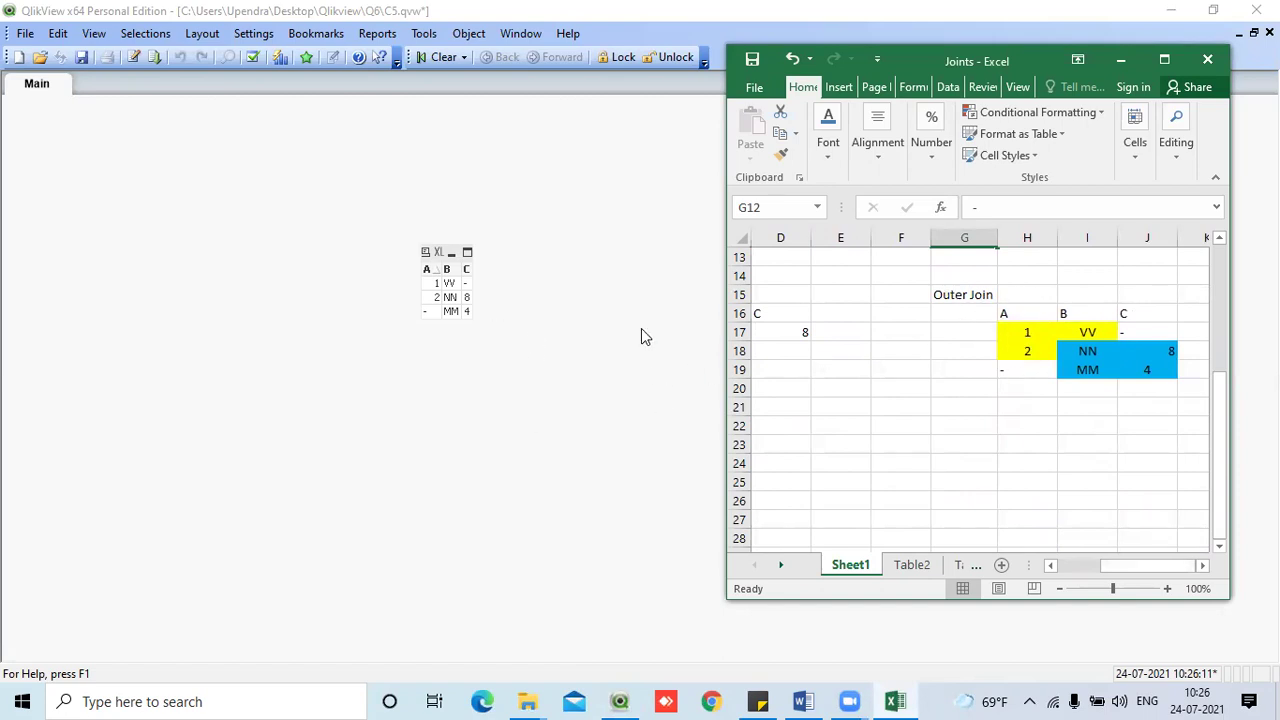
{"action": "left_click", "coordinate": [653, 192]}
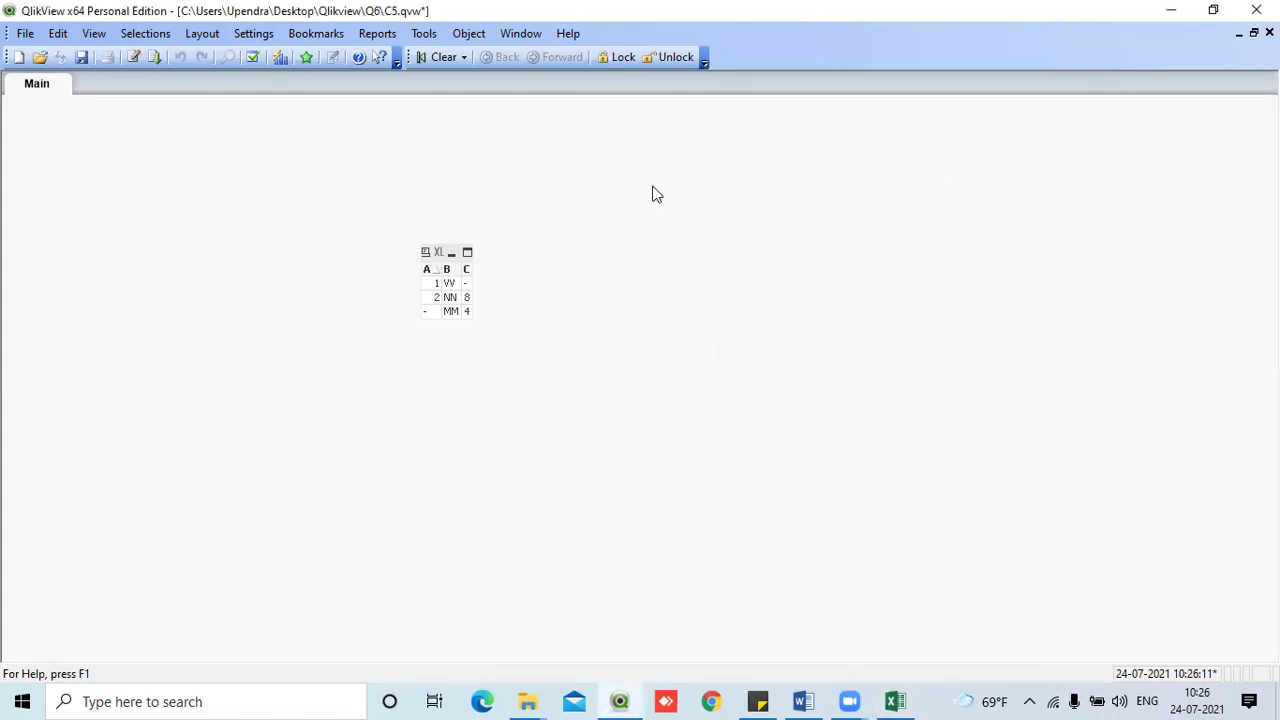
- Open the table viewer from the load script, enlarge Table1 to show all its fields, and return to the script
{"action": "left_click", "coordinate": [131, 57]}
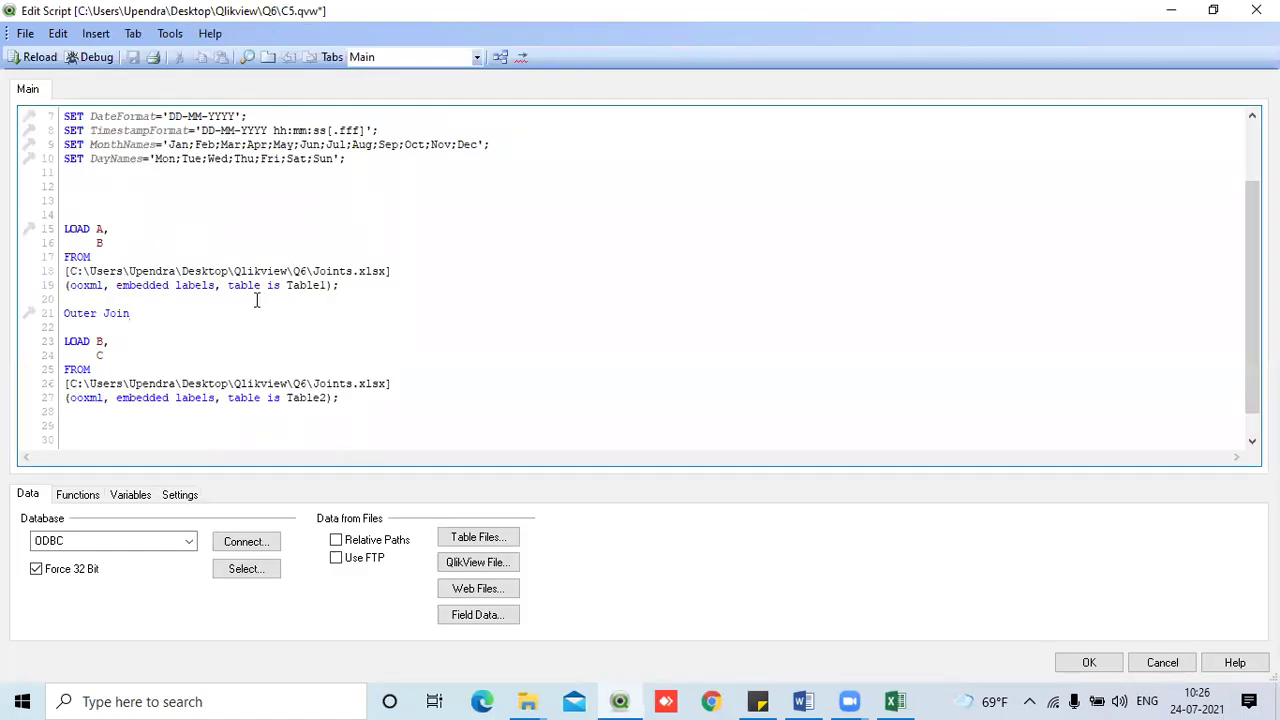
{"action": "left_click", "coordinate": [506, 56]}
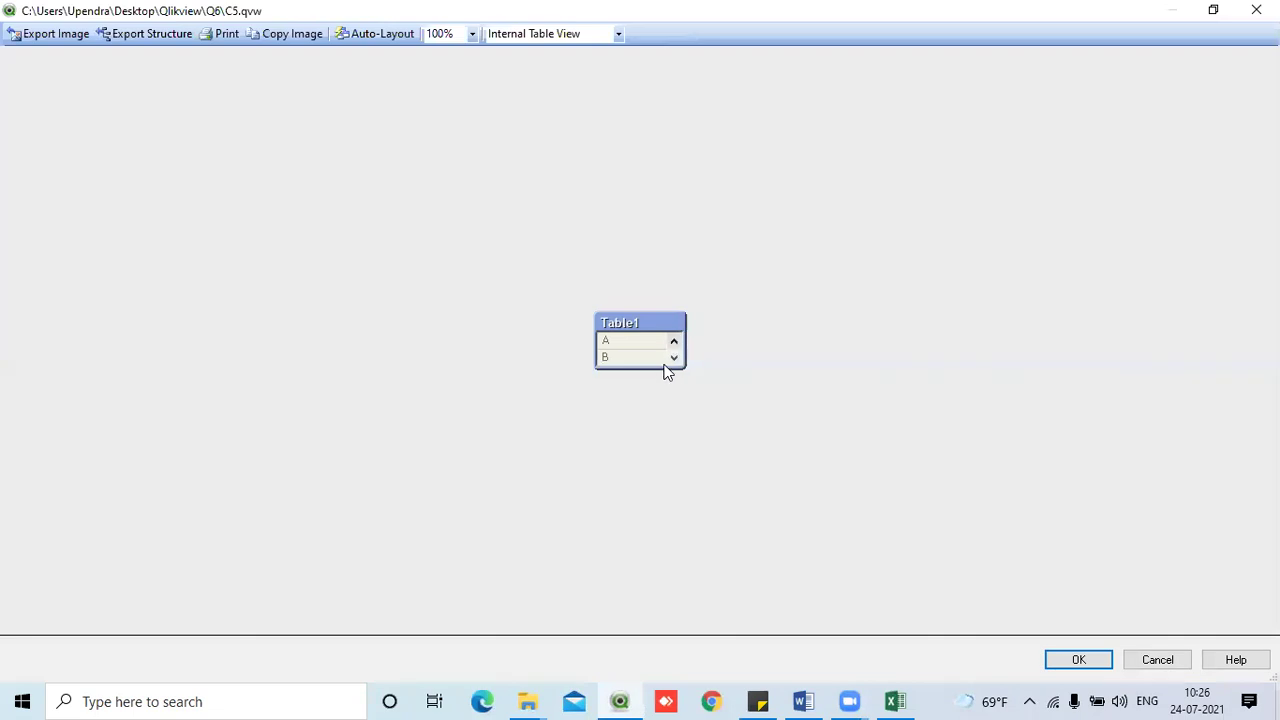
{"action": "left_click_drag", "start_coordinate": [655, 368], "coordinate": [660, 428]}
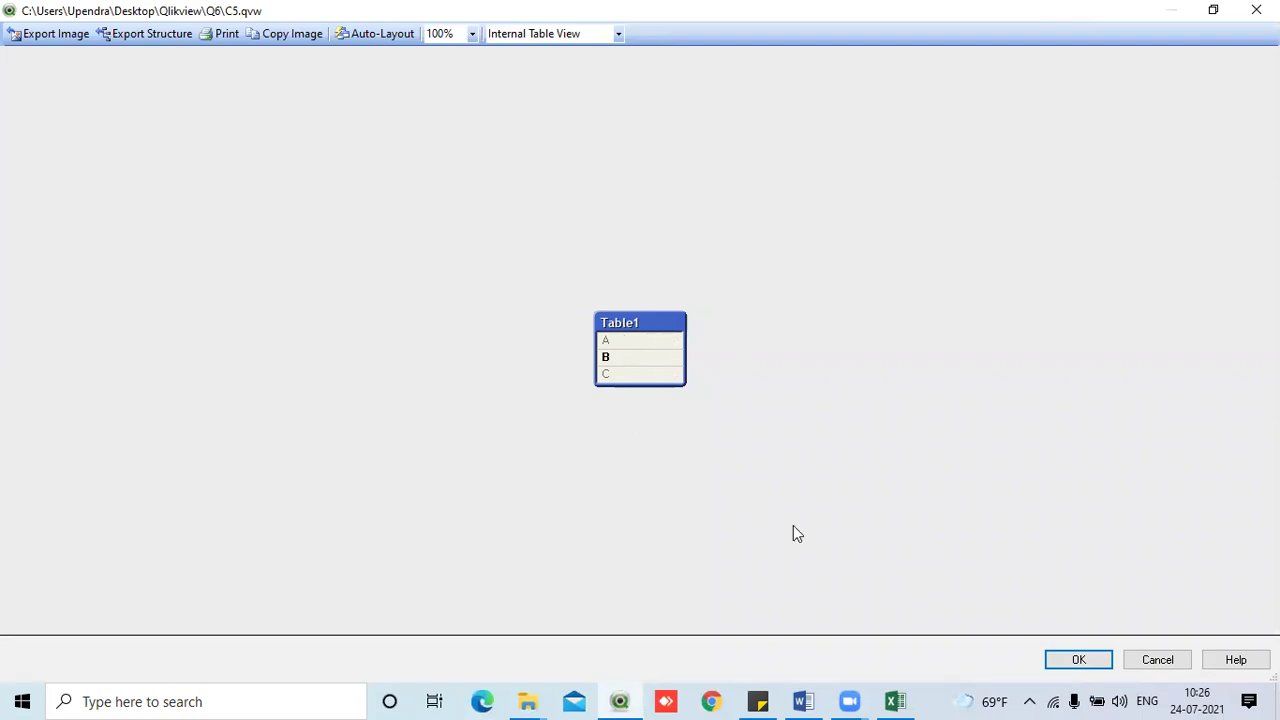
{"action": "left_click", "coordinate": [754, 168]}
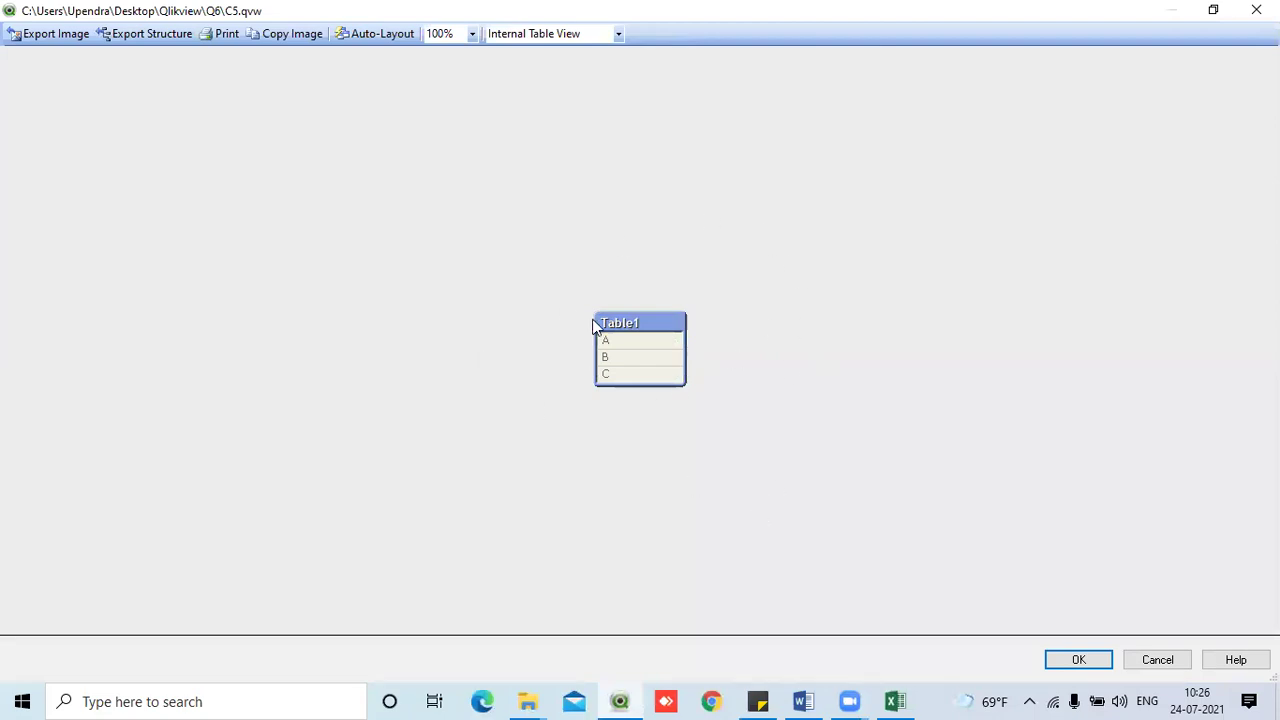
{"action": "left_click", "coordinate": [1087, 662]}
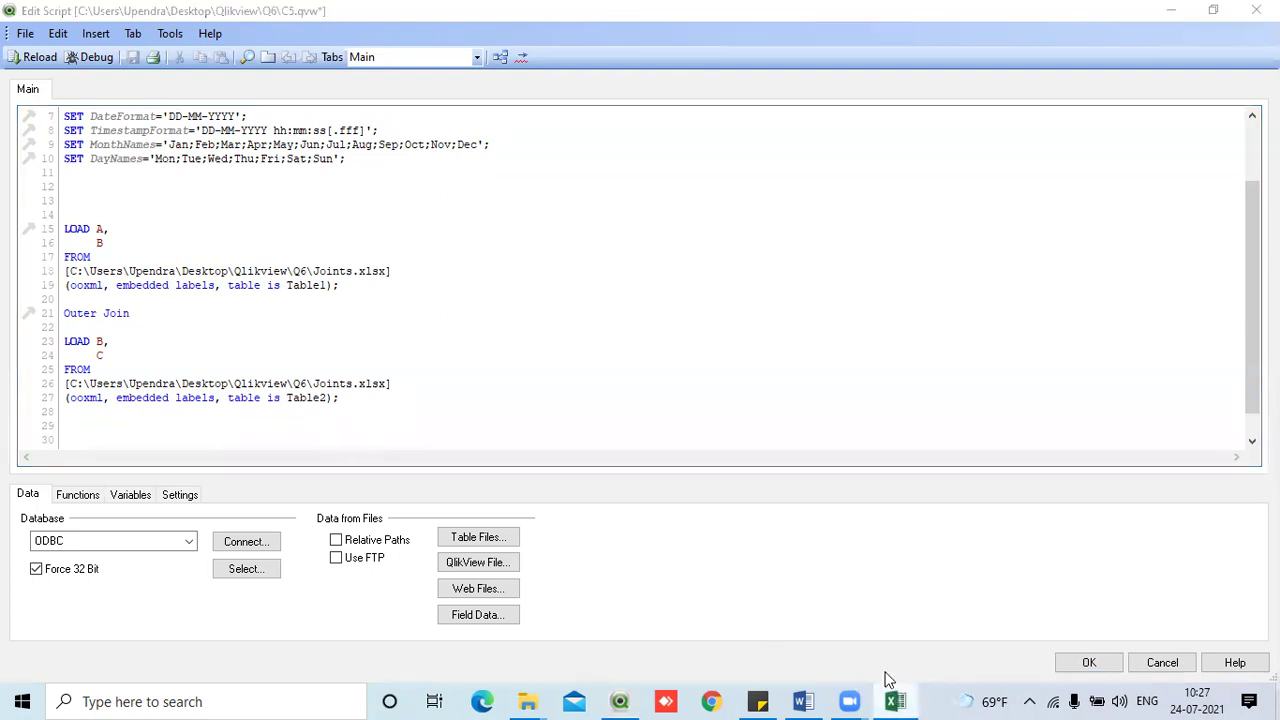
- Switch to the Joints workbook in Excel and maximize its window so the source tables and join examples are in view
{"action": "left_click", "coordinate": [894, 701]}
{"action": "left_click", "coordinate": [1164, 59]}
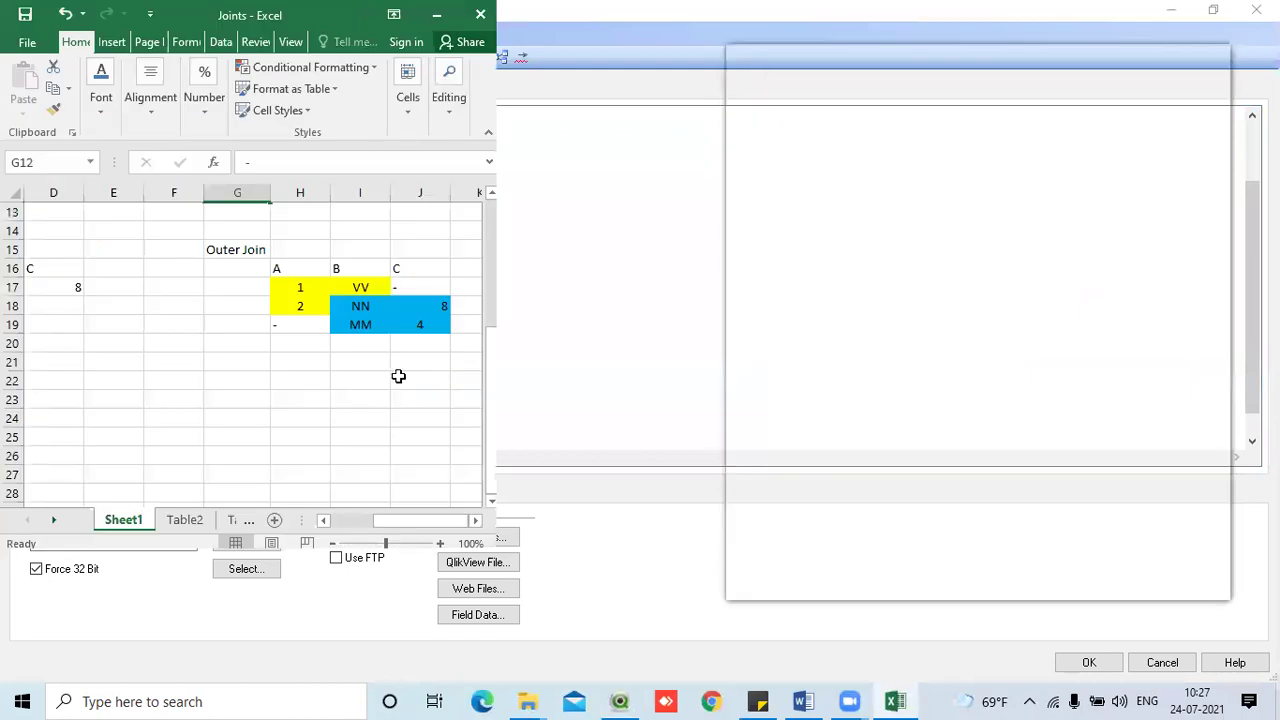
{"action": "scroll", "coordinate": [443, 477], "scroll_direction": "up", "scroll_amount": 4}
{"action": "left_click_drag", "start_coordinate": [950, 652], "coordinate": [806, 651]}
{"action": "left_click", "coordinate": [302, 388]}
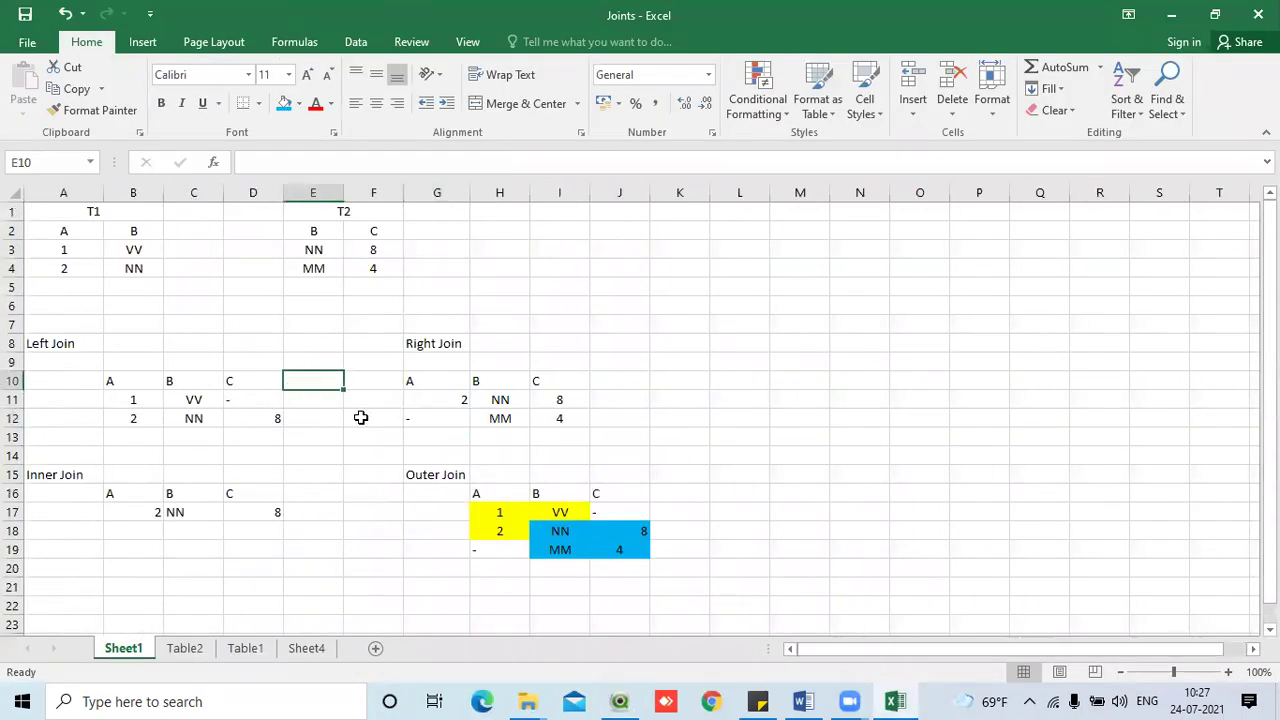
- Examine the rows of T1 and T2 and compare their matching NN record with the Outer Join example
{"action": "scroll", "coordinate": [361, 418], "scroll_direction": "down", "scroll_amount": 1}
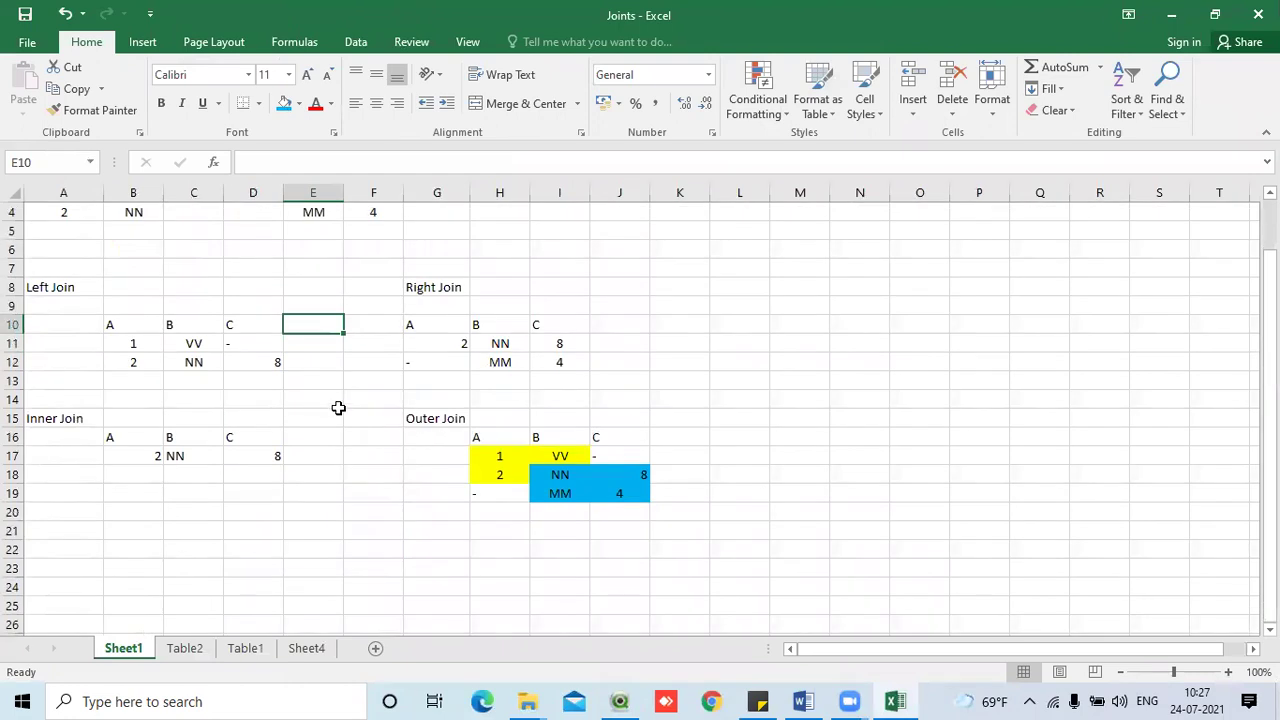
{"action": "scroll", "coordinate": [338, 408], "scroll_direction": "up", "scroll_amount": 1}
{"action": "left_click_drag", "start_coordinate": [72, 251], "coordinate": [128, 264]}
{"action": "left_click_drag", "start_coordinate": [318, 256], "coordinate": [364, 268]}
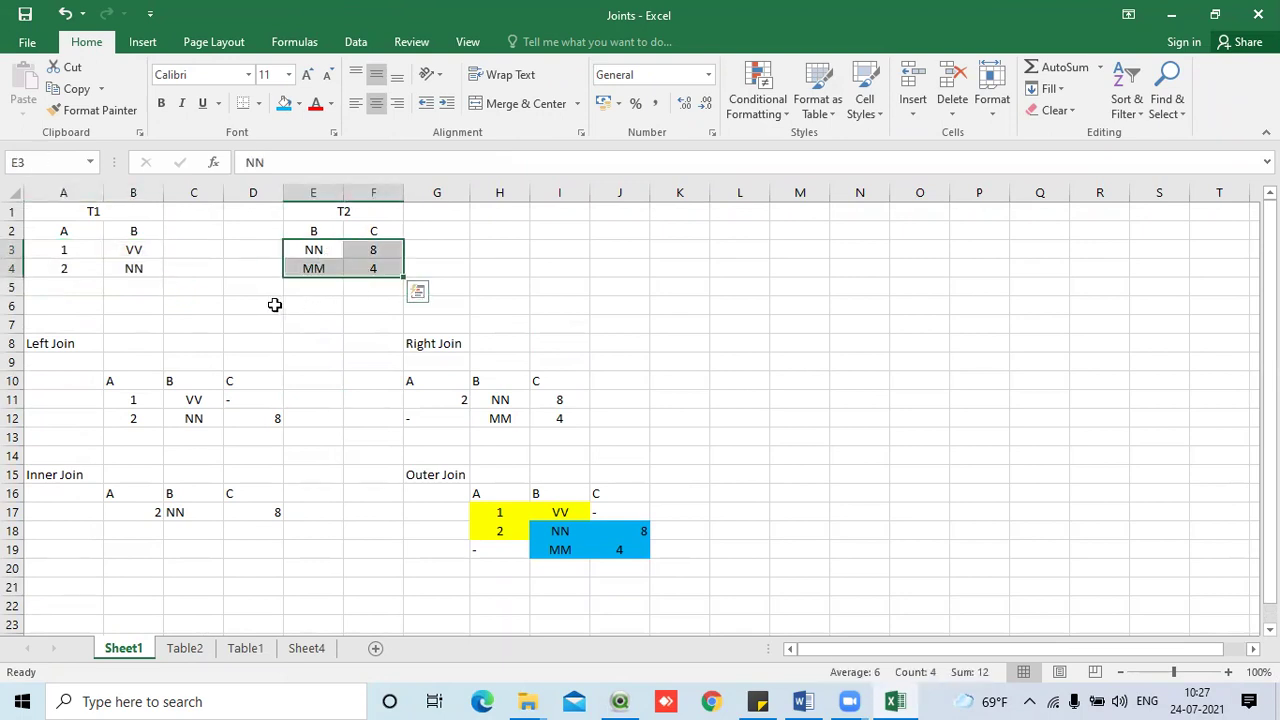
{"action": "left_click_drag", "start_coordinate": [76, 246], "coordinate": [137, 268]}
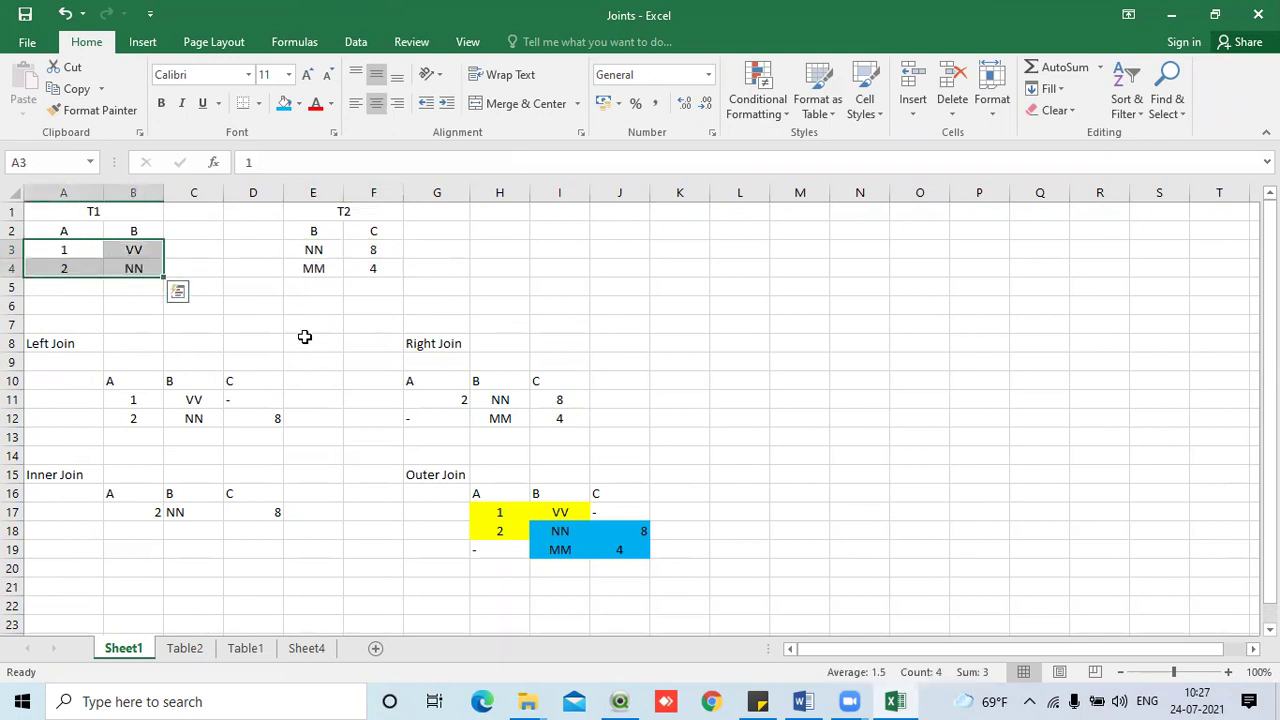
{"action": "left_click_drag", "start_coordinate": [322, 250], "coordinate": [361, 268]}
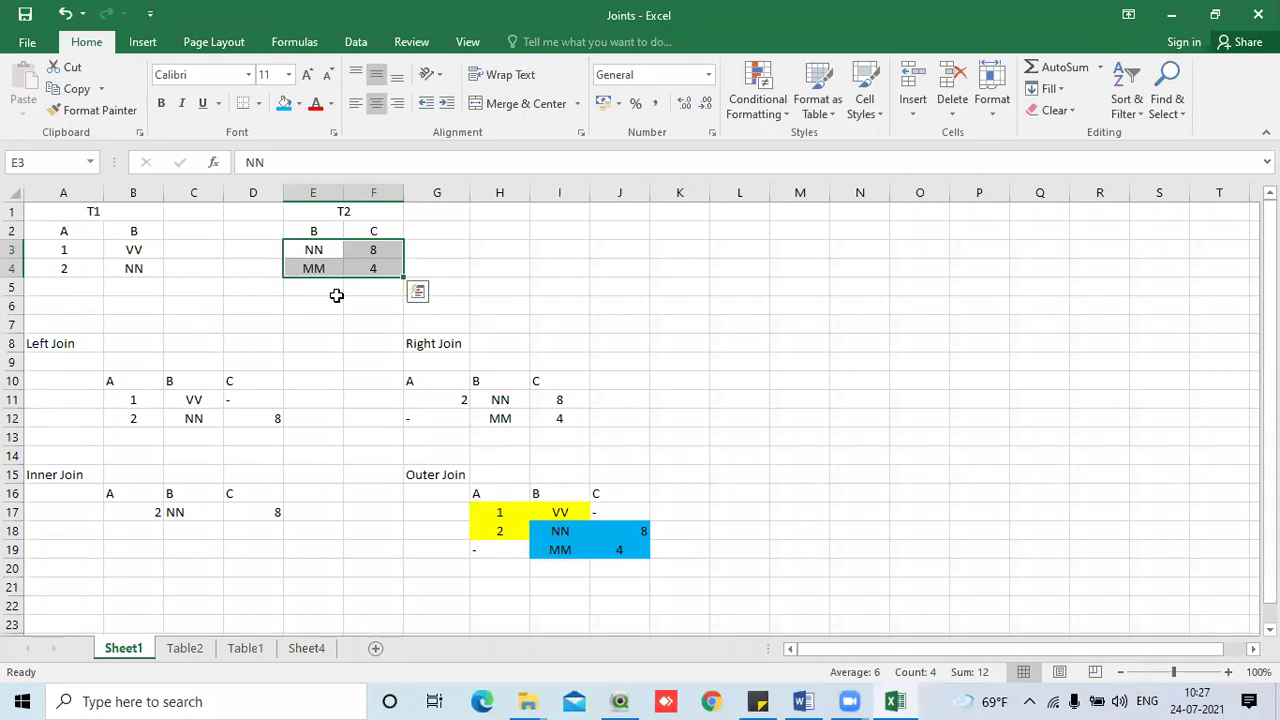
{"action": "left_click", "coordinate": [145, 270]}
{"action": "left_click", "coordinate": [326, 252]}
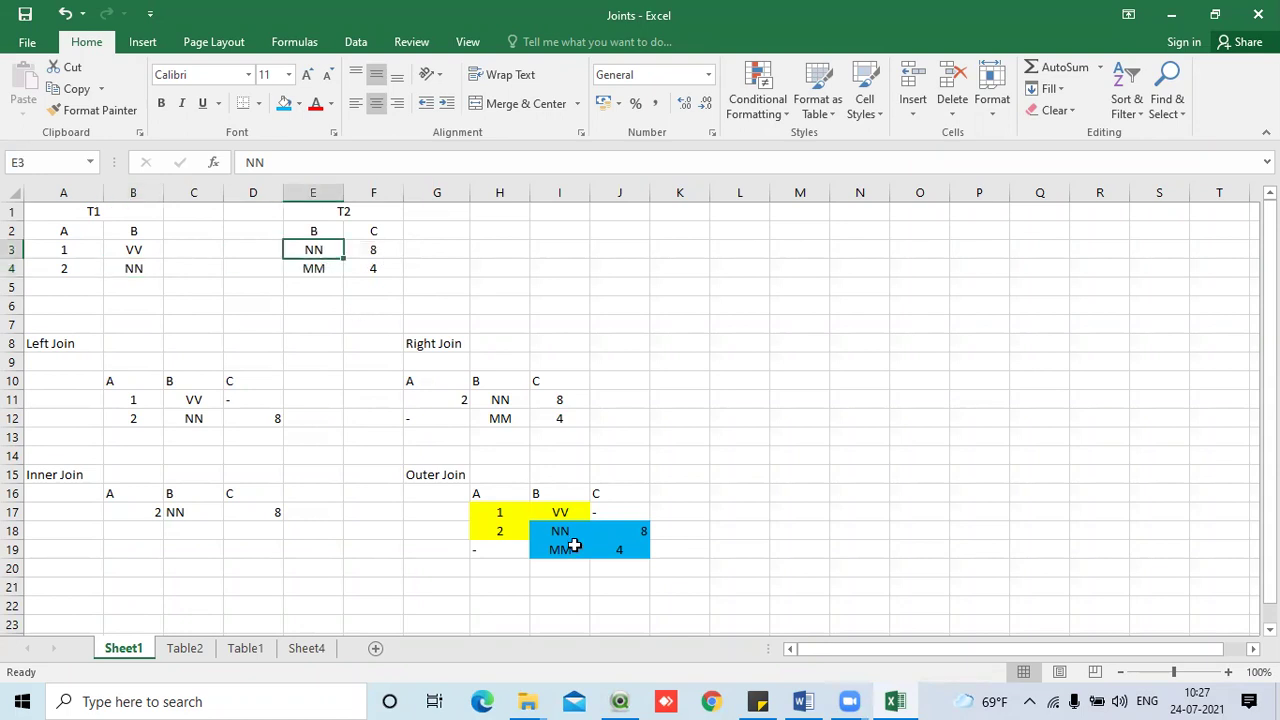
{"action": "left_click", "coordinate": [565, 537]}
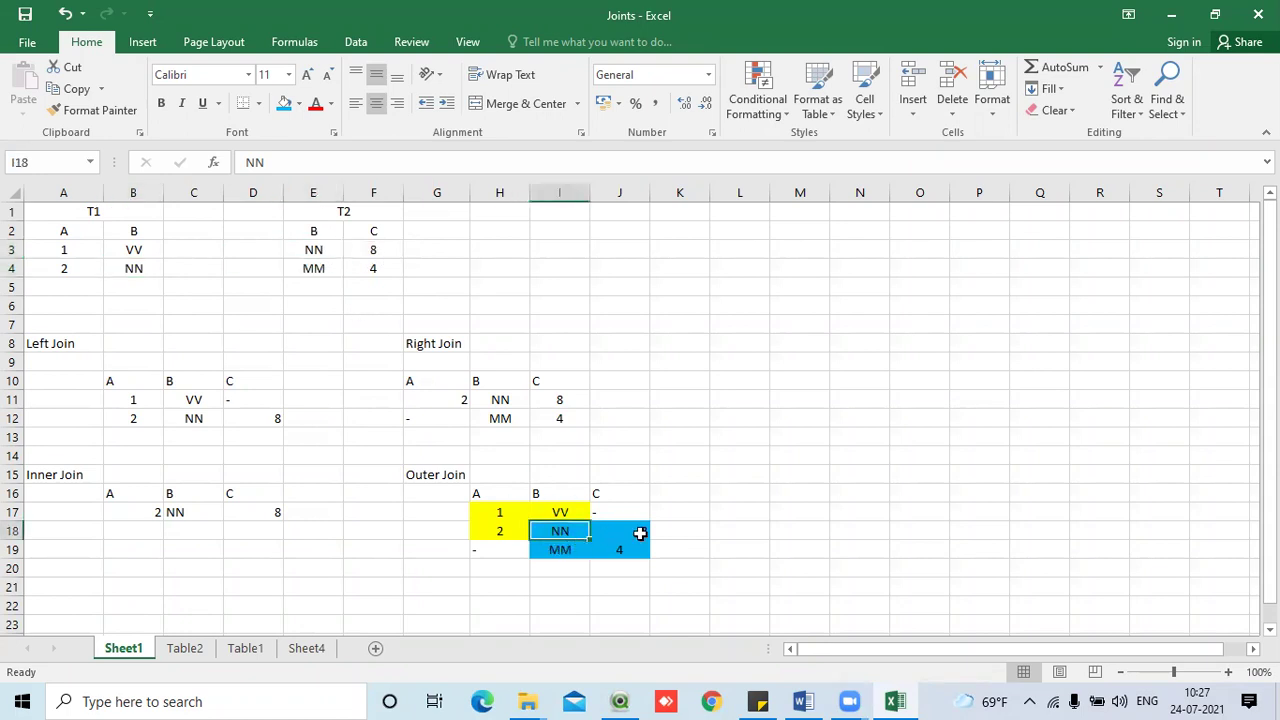
{"action": "left_click", "coordinate": [500, 531]}
{"action": "left_click_drag", "start_coordinate": [83, 264], "coordinate": [130, 268]}
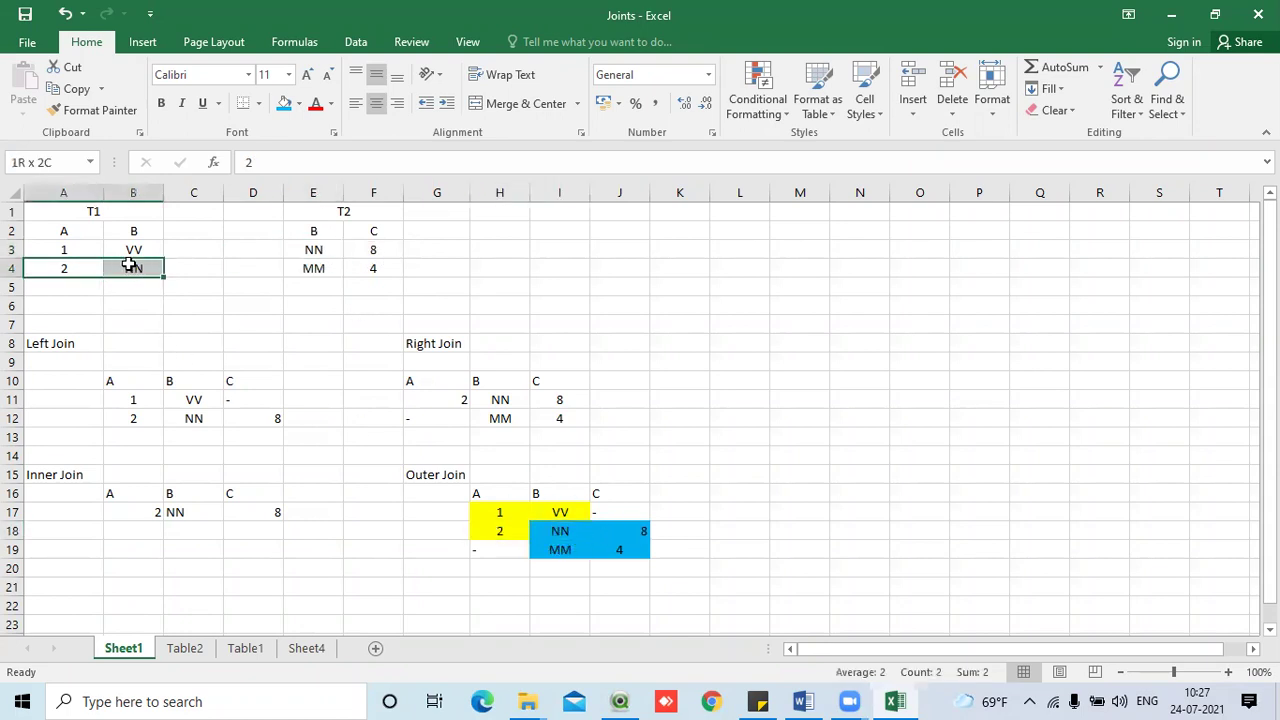
{"action": "left_click_drag", "start_coordinate": [325, 249], "coordinate": [366, 249]}
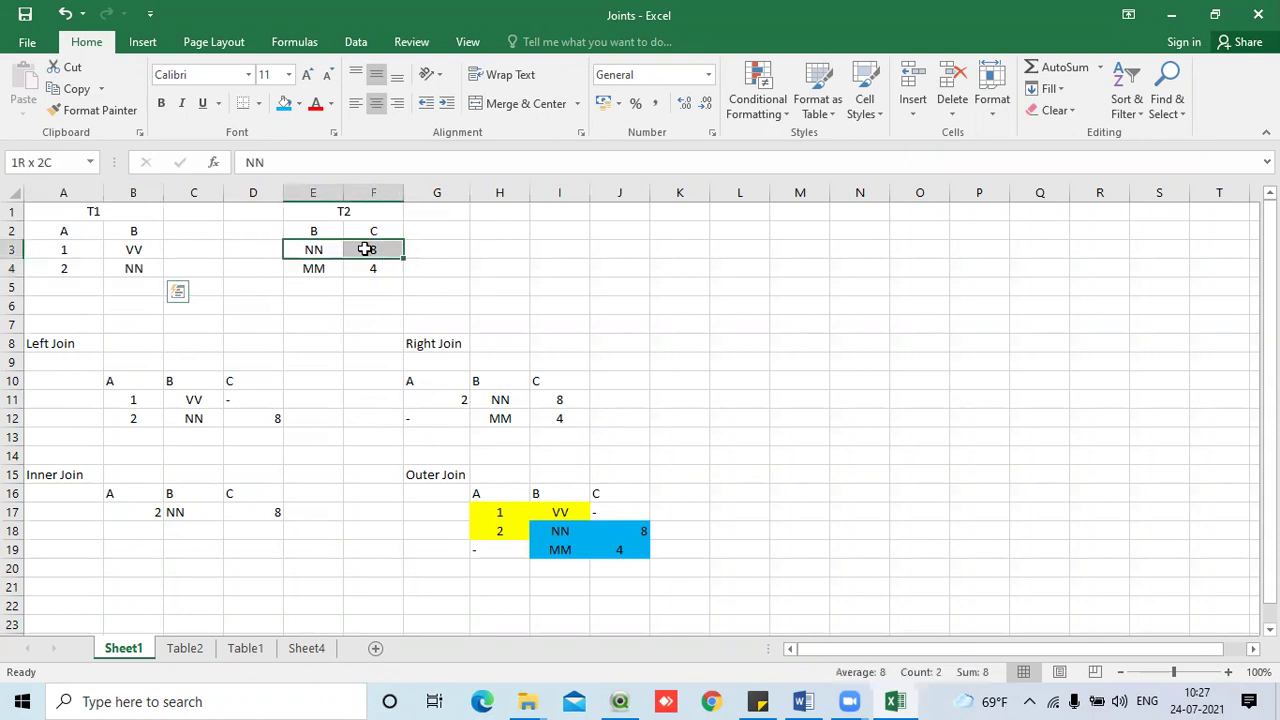
{"action": "left_click", "coordinate": [622, 530]}
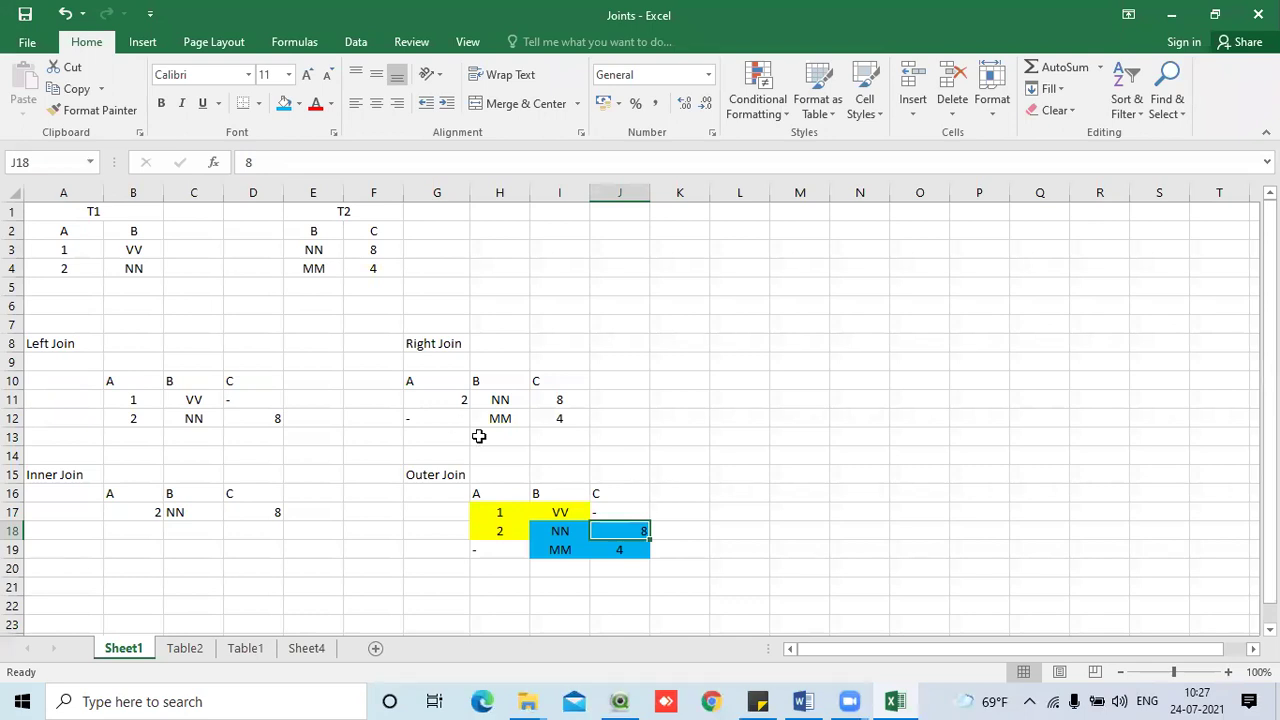
- Enter the heading "Concatenate" in cell M8 and fit column M to its text
{"action": "left_click", "coordinate": [846, 361]}
{"action": "left_click", "coordinate": [800, 341]}
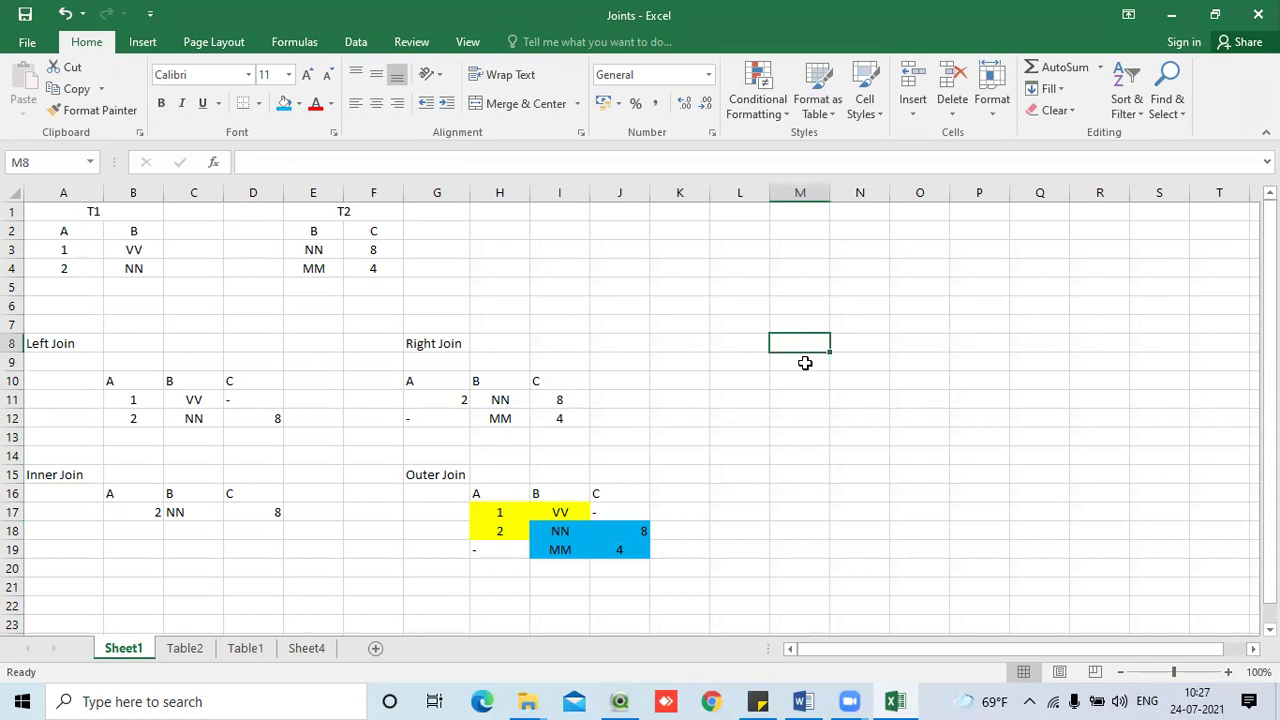
{"action": "type", "text": "Con"}
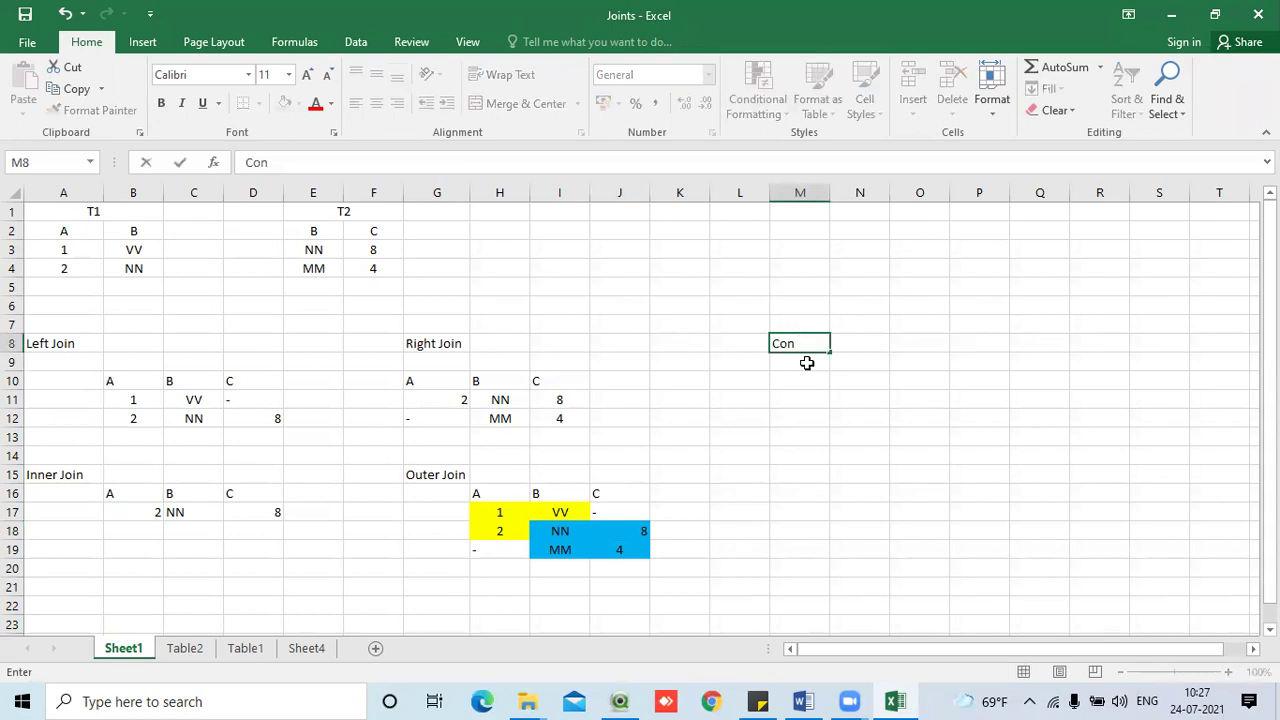
{"action": "type", "text": "catenate"}
{"action": "key", "text": "Return"}
{"action": "double_click", "coordinate": [834, 192]}
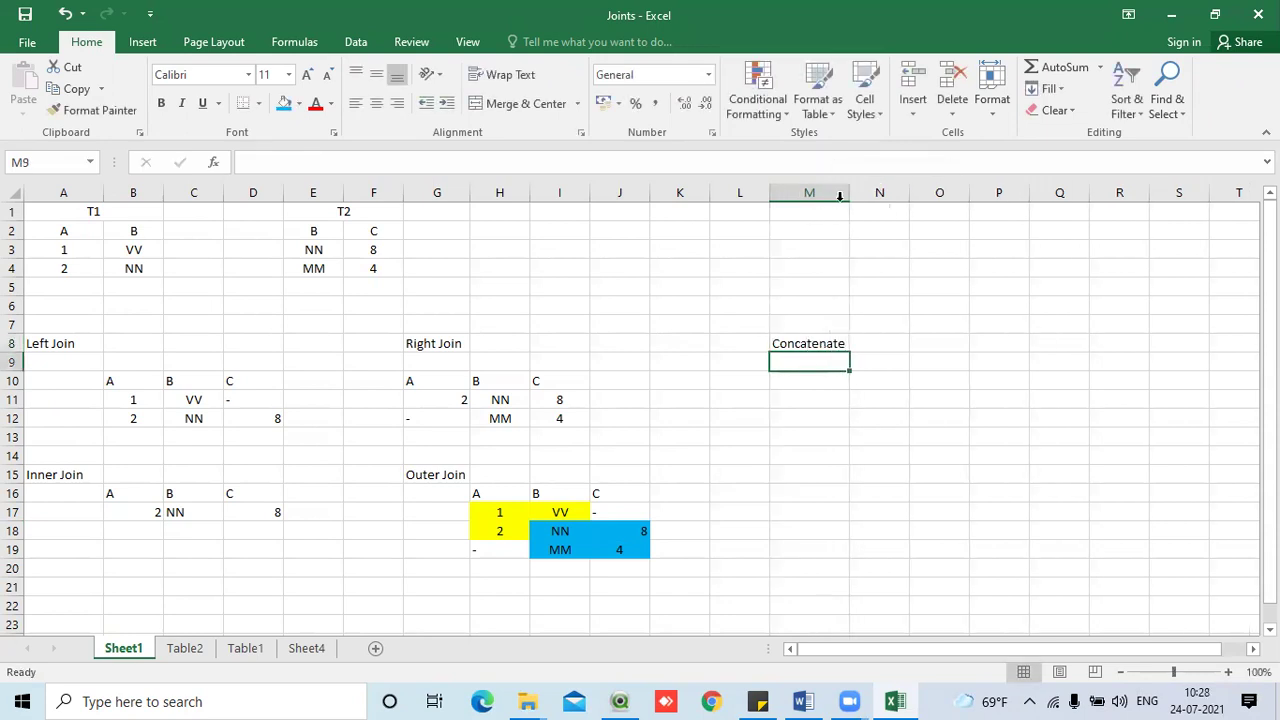
- Copy the A, B, C headers from the Right Join example to N10:P10 under the Concatenate heading
{"action": "left_click", "coordinate": [867, 420]}
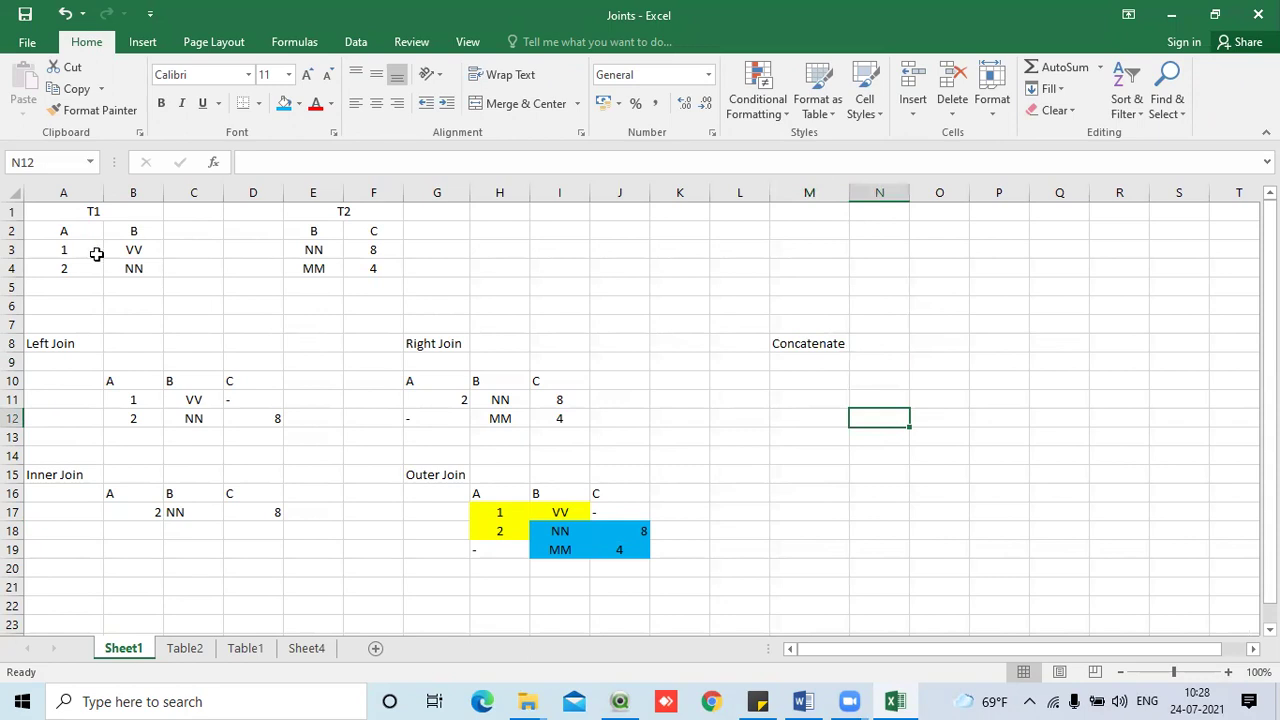
{"action": "left_click_drag", "start_coordinate": [445, 381], "coordinate": [546, 383]}
{"action": "key", "text": "ctrl+c"}
{"action": "left_click", "coordinate": [868, 380]}
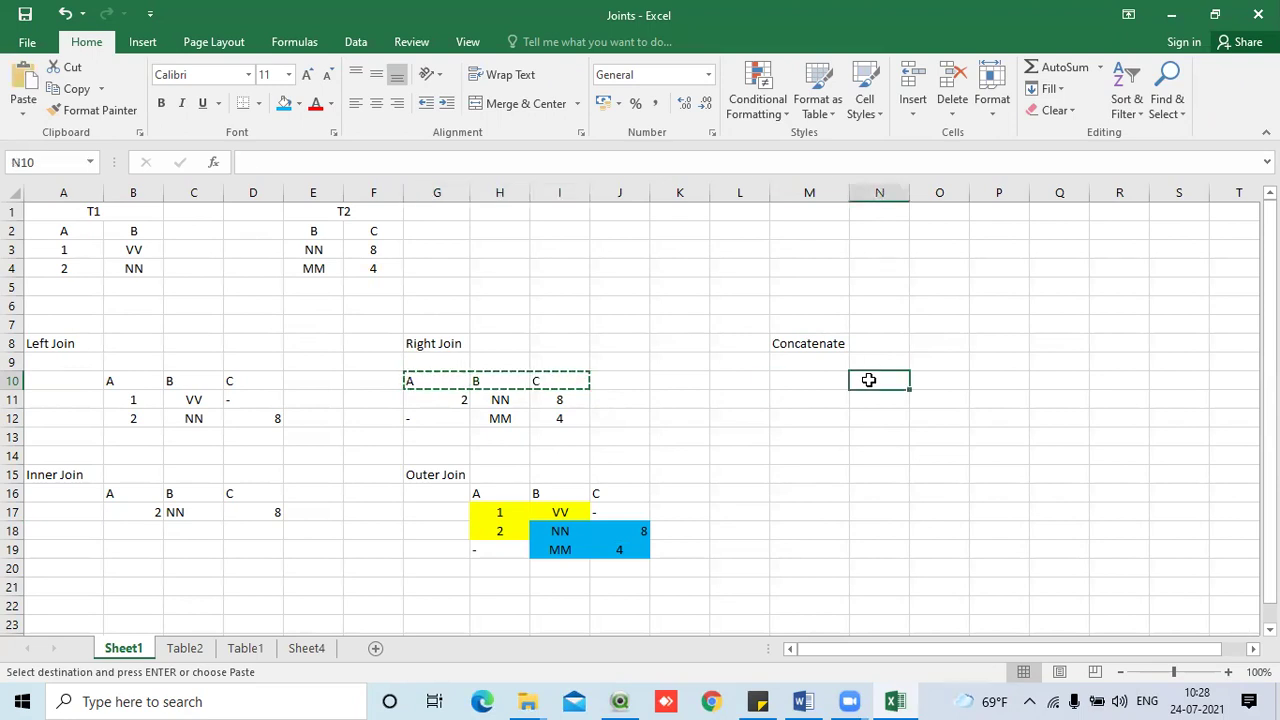
{"action": "key", "text": "ctrl+v"}
{"action": "left_click", "coordinate": [893, 493]}
{"action": "key", "text": "Escape"}
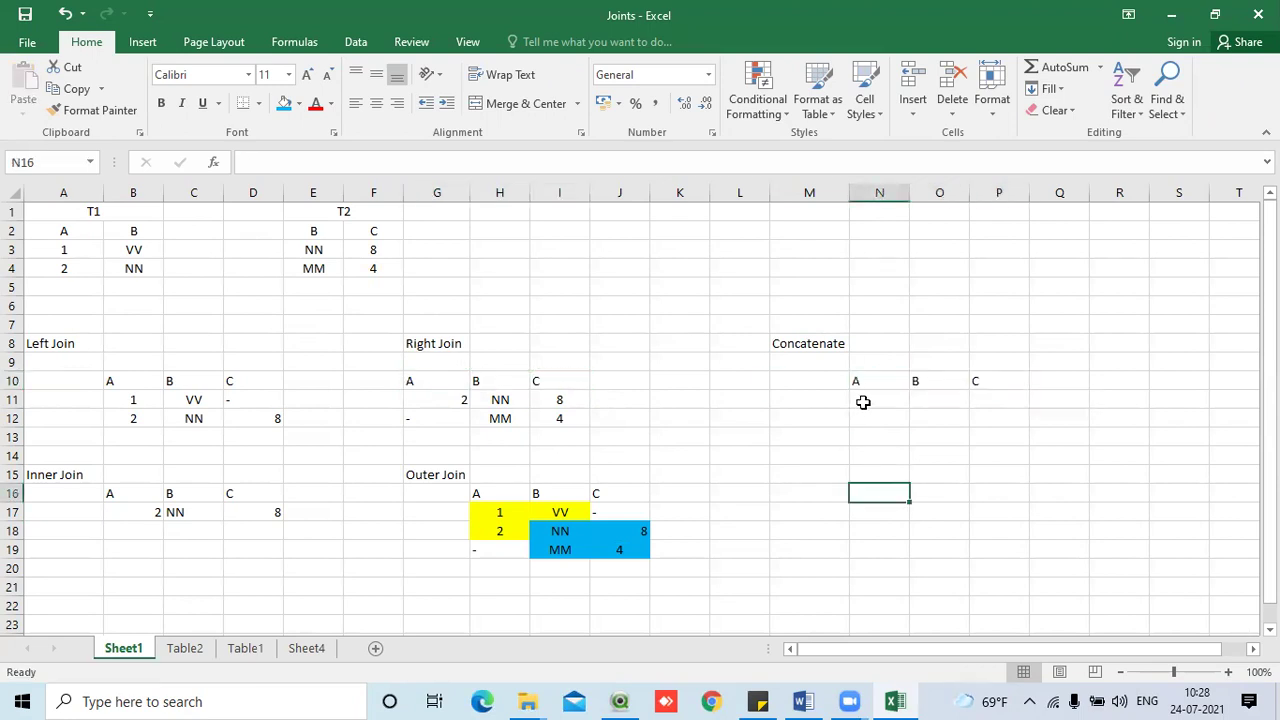
- Copy the two T1 data rows into N11:O12 under headers A and B of the Concatenate example
{"action": "left_click_drag", "start_coordinate": [73, 254], "coordinate": [131, 263]}
{"action": "key", "text": "ctrl+c"}
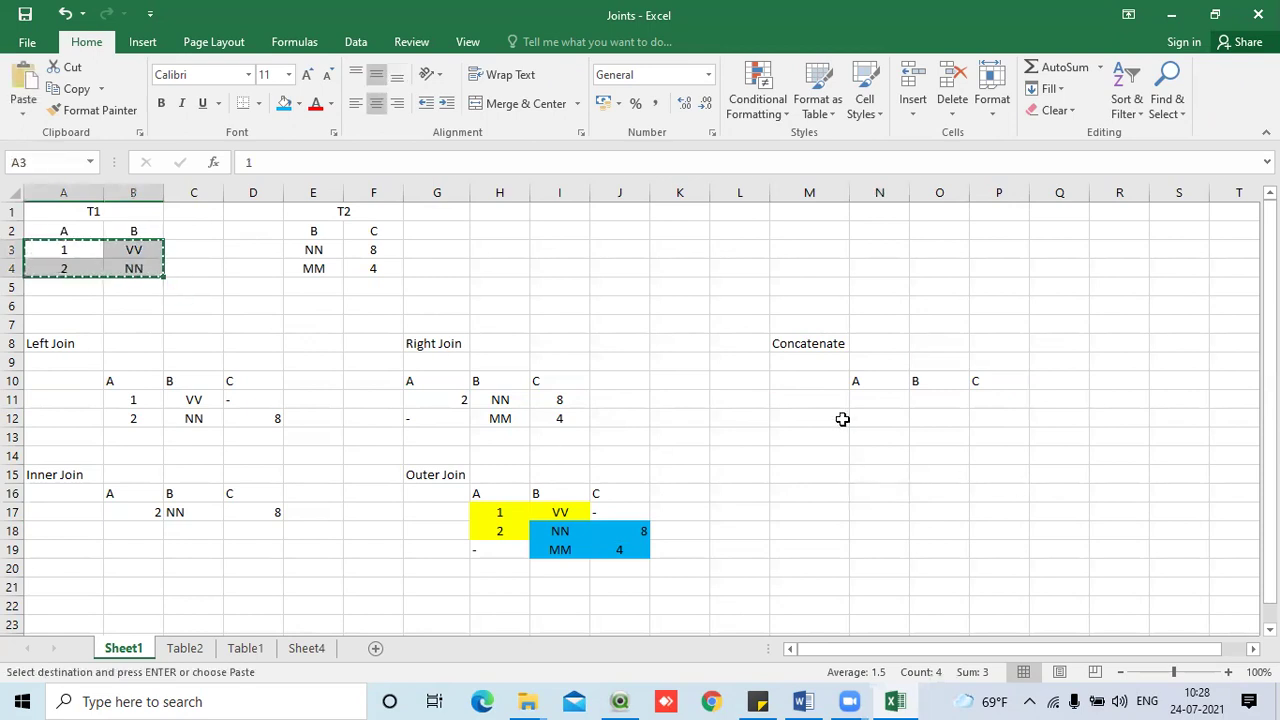
{"action": "left_click", "coordinate": [866, 400]}
{"action": "key", "text": "ctrl+v"}
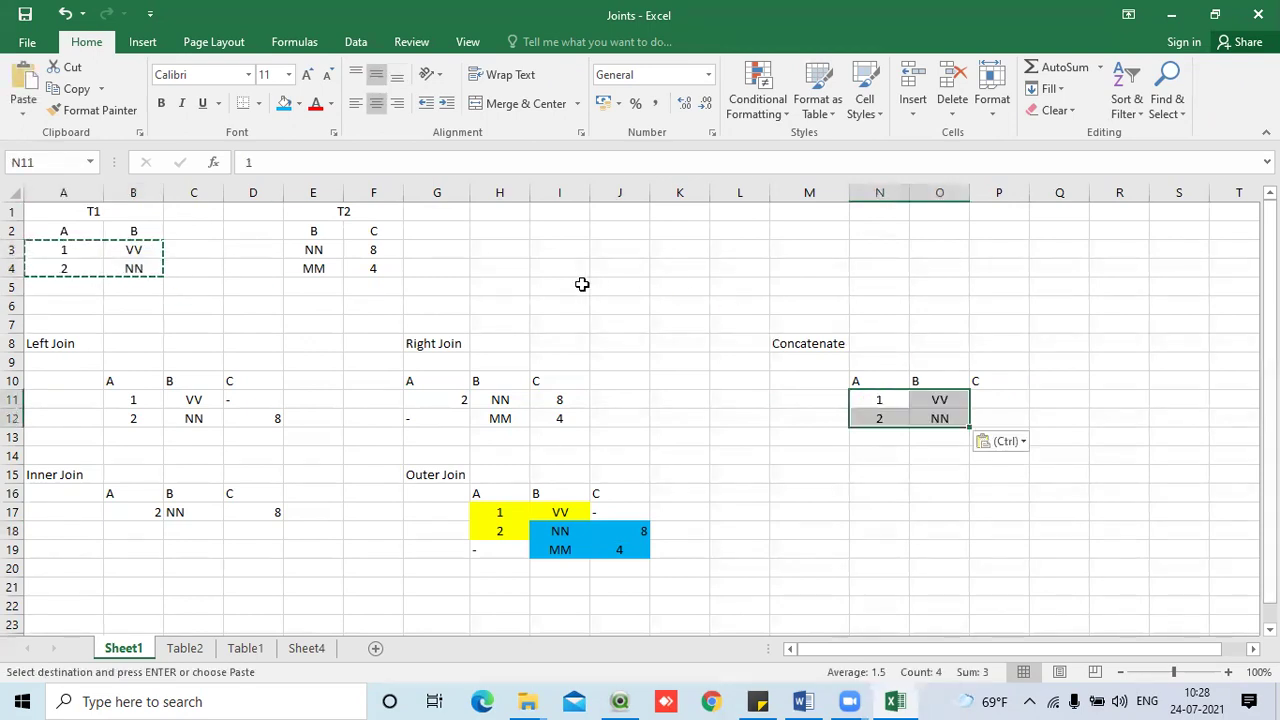
- Copy the two T2 data rows into O13:P14 under headers B and C of the Concatenate example
{"action": "left_click_drag", "start_coordinate": [330, 256], "coordinate": [376, 270]}
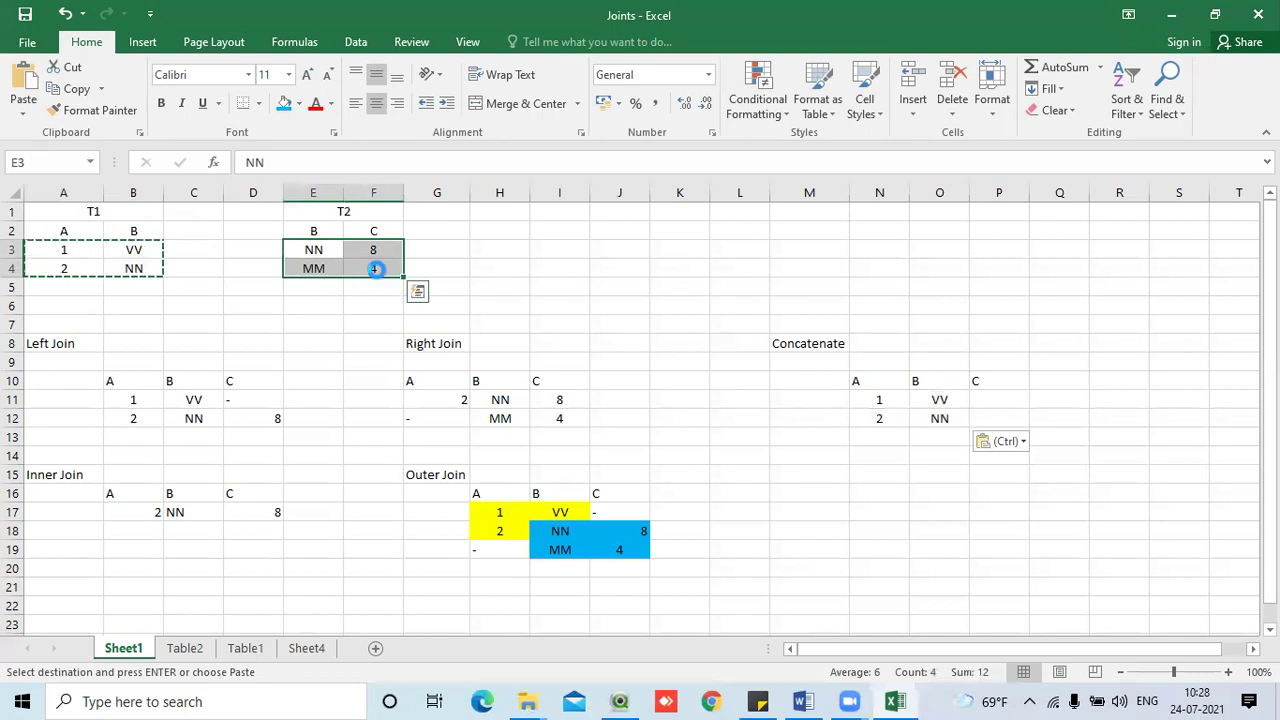
{"action": "key", "text": "ctrl+c"}
{"action": "left_click", "coordinate": [945, 432]}
{"action": "key", "text": "ctrl+v"}
{"action": "left_click", "coordinate": [930, 565]}
- Fill the empty Concatenate cells P11:P12 and N13:N14 with "-"
{"action": "left_click", "coordinate": [987, 404]}
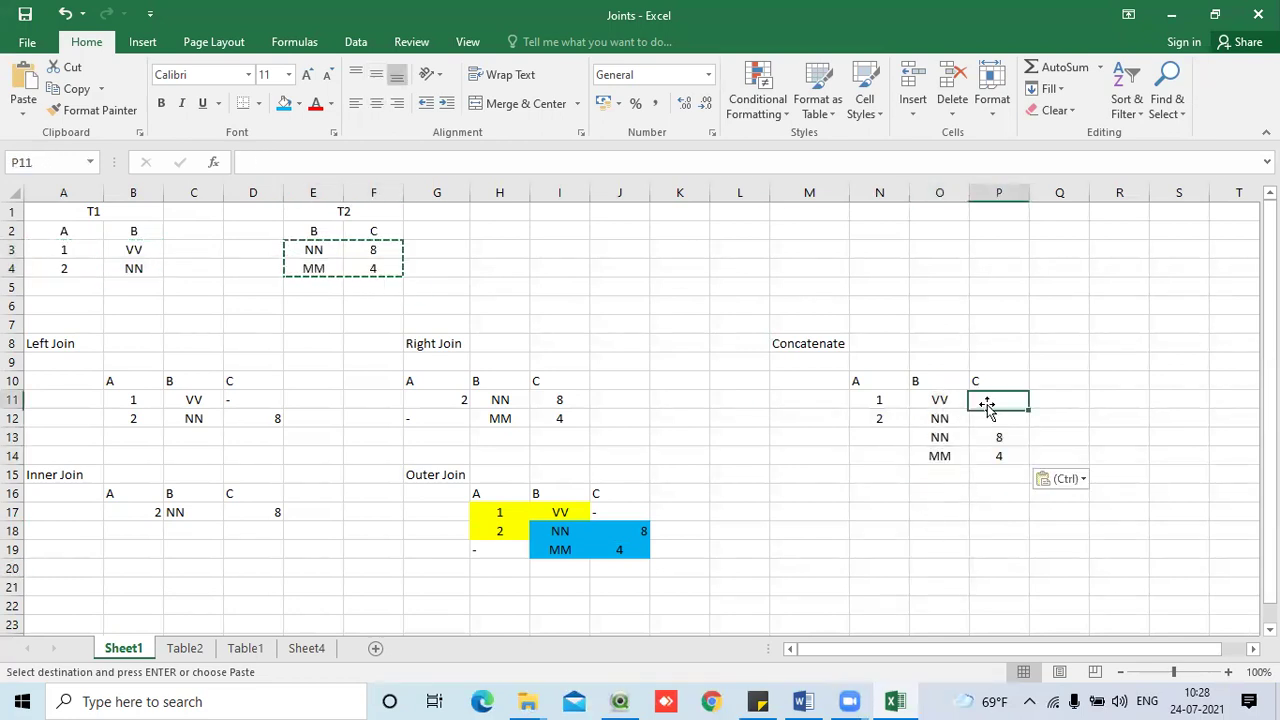
{"action": "type", "text": "-"}
{"action": "key", "text": "Return"}
{"action": "type", "text": "-"}
{"action": "key", "text": "Return"}
{"action": "left_click", "coordinate": [890, 440]}
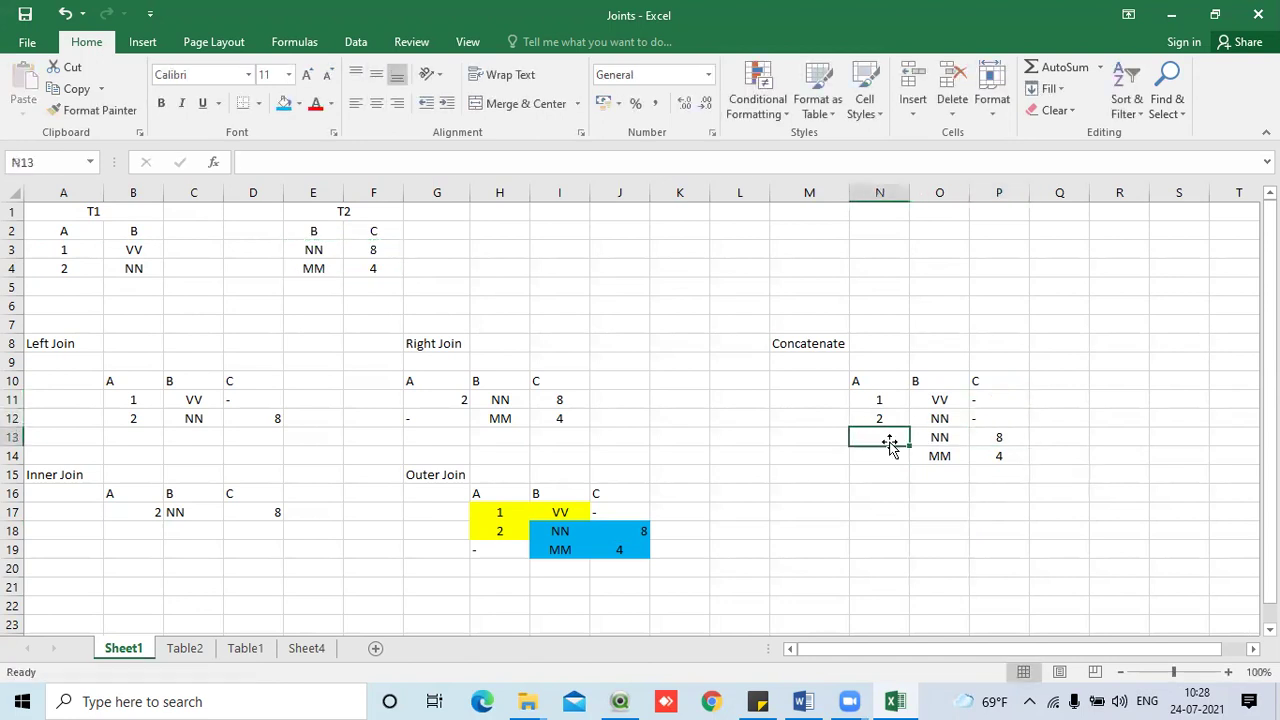
{"action": "type", "text": "-"}
{"action": "key", "text": "Return"}
{"action": "type", "text": "-"}
{"action": "key", "text": "Return"}
{"action": "left_click", "coordinate": [960, 564]}
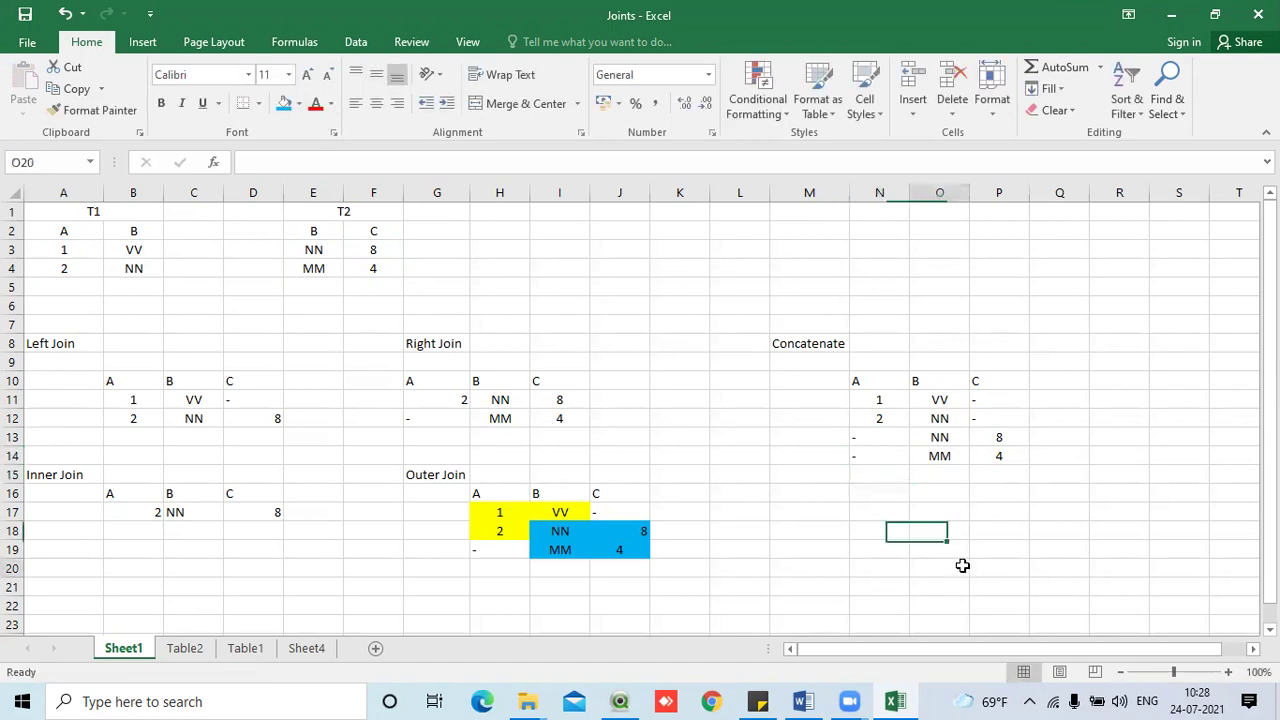
- Review the Concatenate example's rows taken from T1 and T2 and its placeholder cells in column C
{"action": "left_click", "coordinate": [972, 430]}
{"action": "left_click", "coordinate": [988, 405]}
{"action": "left_click", "coordinate": [974, 420]}
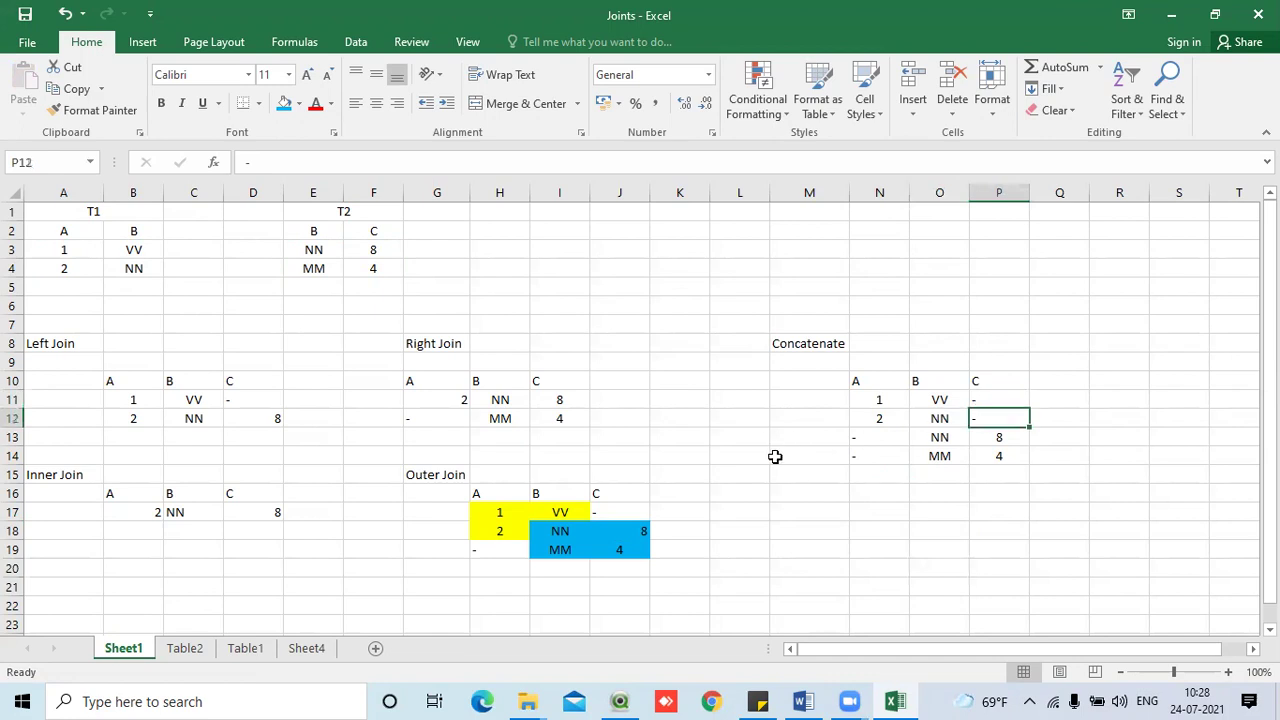
{"action": "left_click_drag", "start_coordinate": [849, 406], "coordinate": [995, 456]}
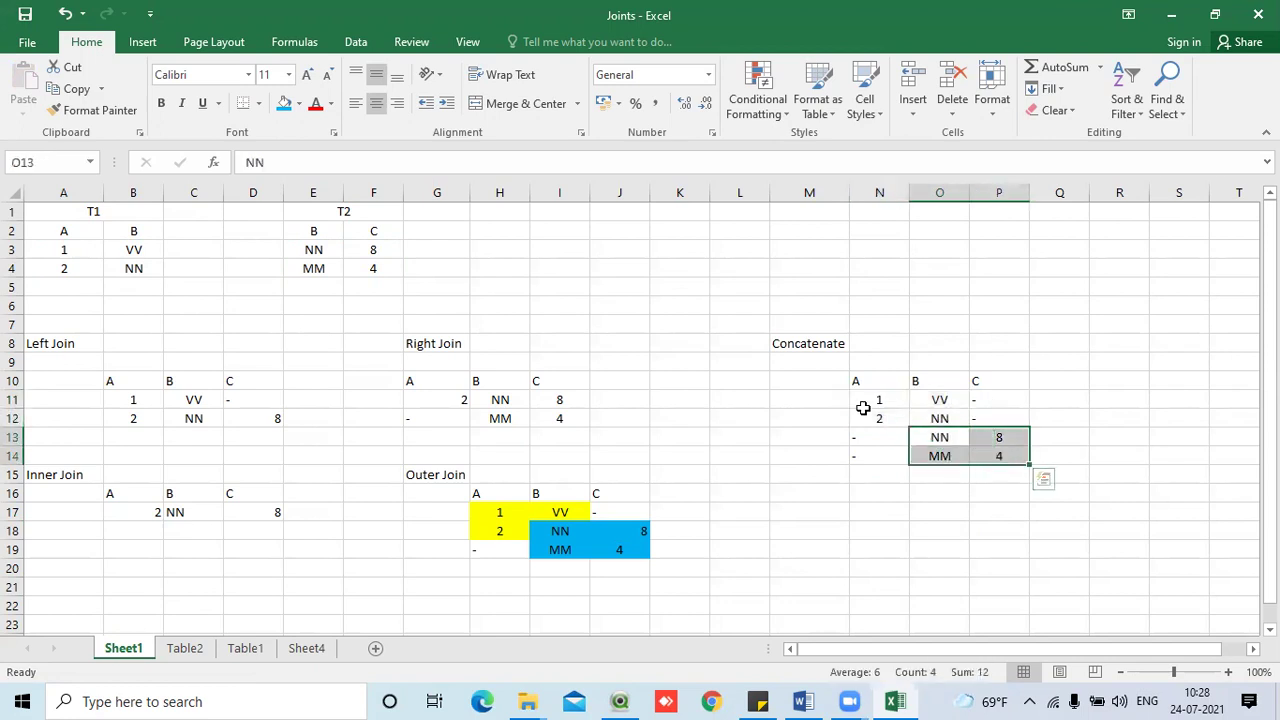
{"action": "left_click", "coordinate": [997, 402]}
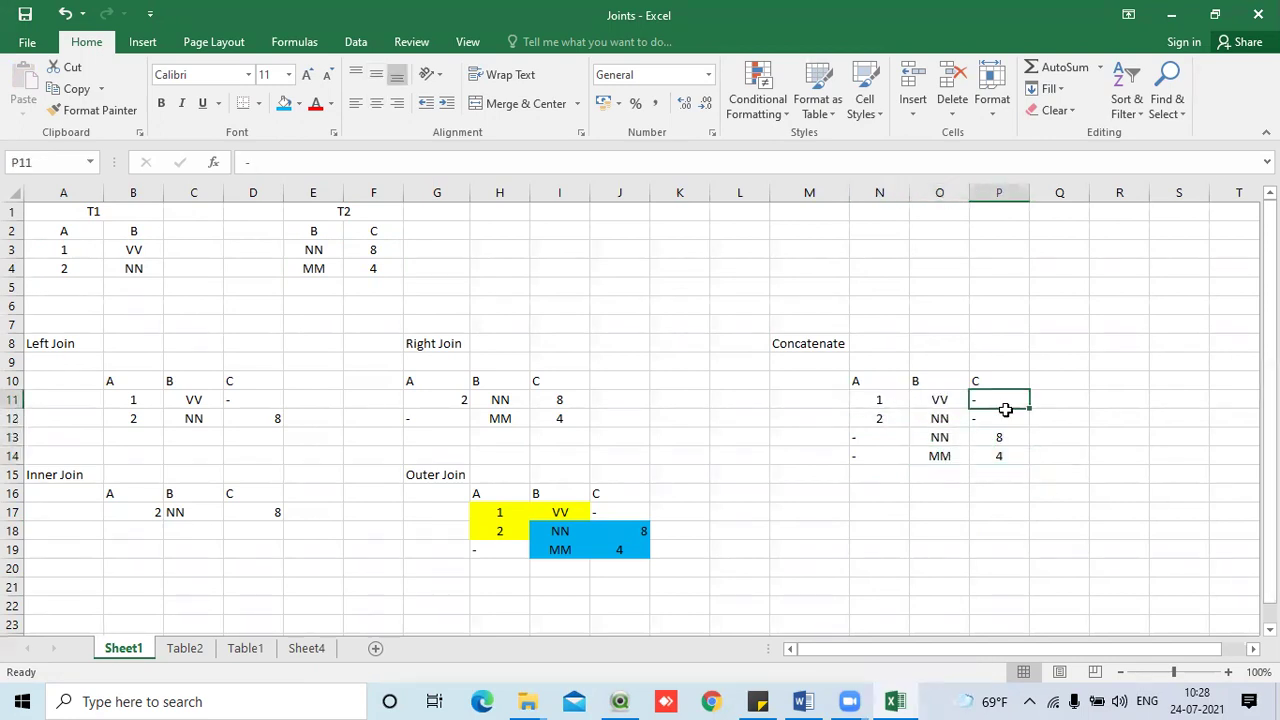
{"action": "left_click_drag", "start_coordinate": [872, 400], "coordinate": [920, 417]}
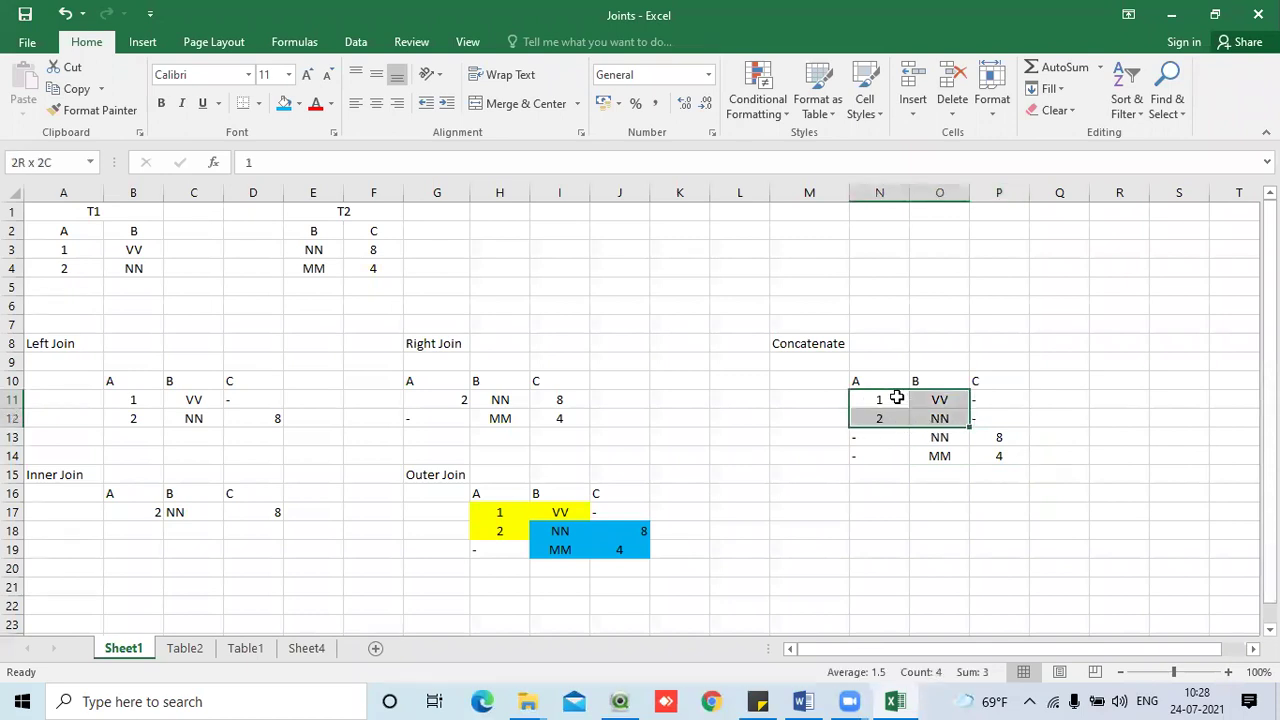
- Review the Concatenate example's rows taken from T2 and its placeholders in column A, and save the workbook
{"action": "left_click", "coordinate": [1001, 383]}
{"action": "left_click_drag", "start_coordinate": [1003, 406], "coordinate": [991, 459]}
{"action": "left_click", "coordinate": [966, 510]}
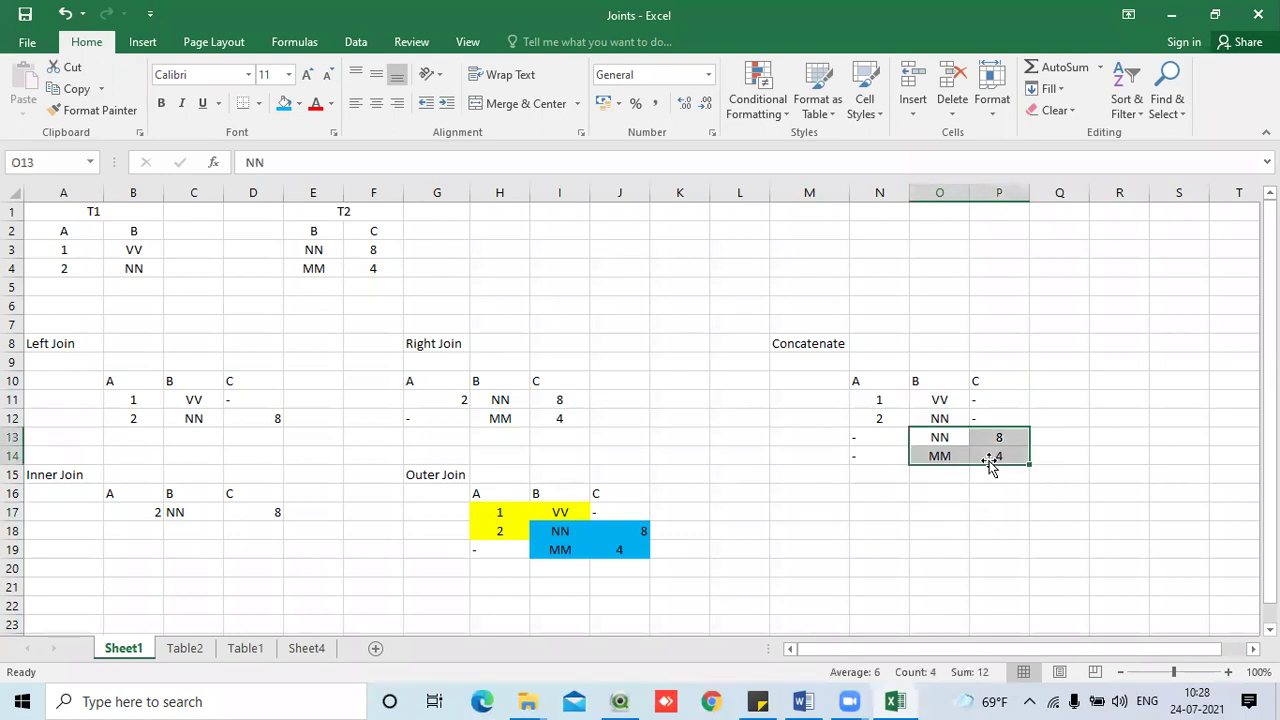
{"action": "left_click", "coordinate": [878, 452]}
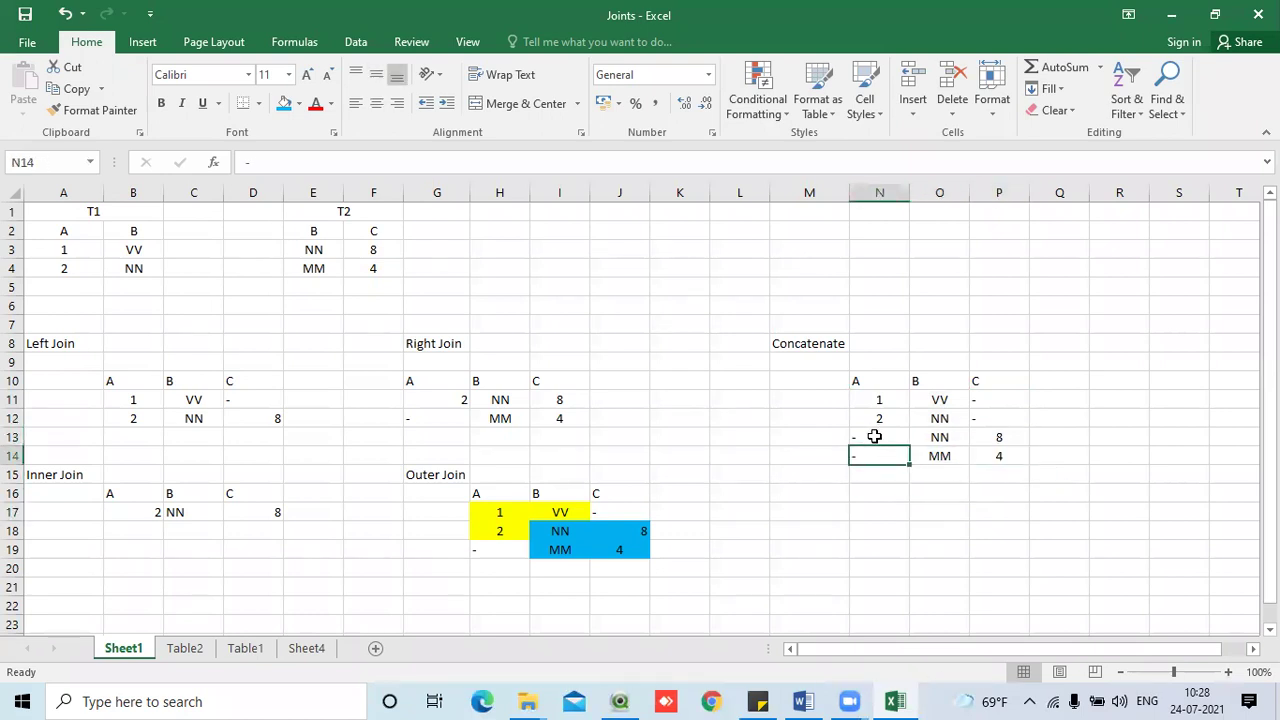
{"action": "left_click_drag", "start_coordinate": [883, 441], "coordinate": [888, 459]}
{"action": "left_click", "coordinate": [923, 511]}
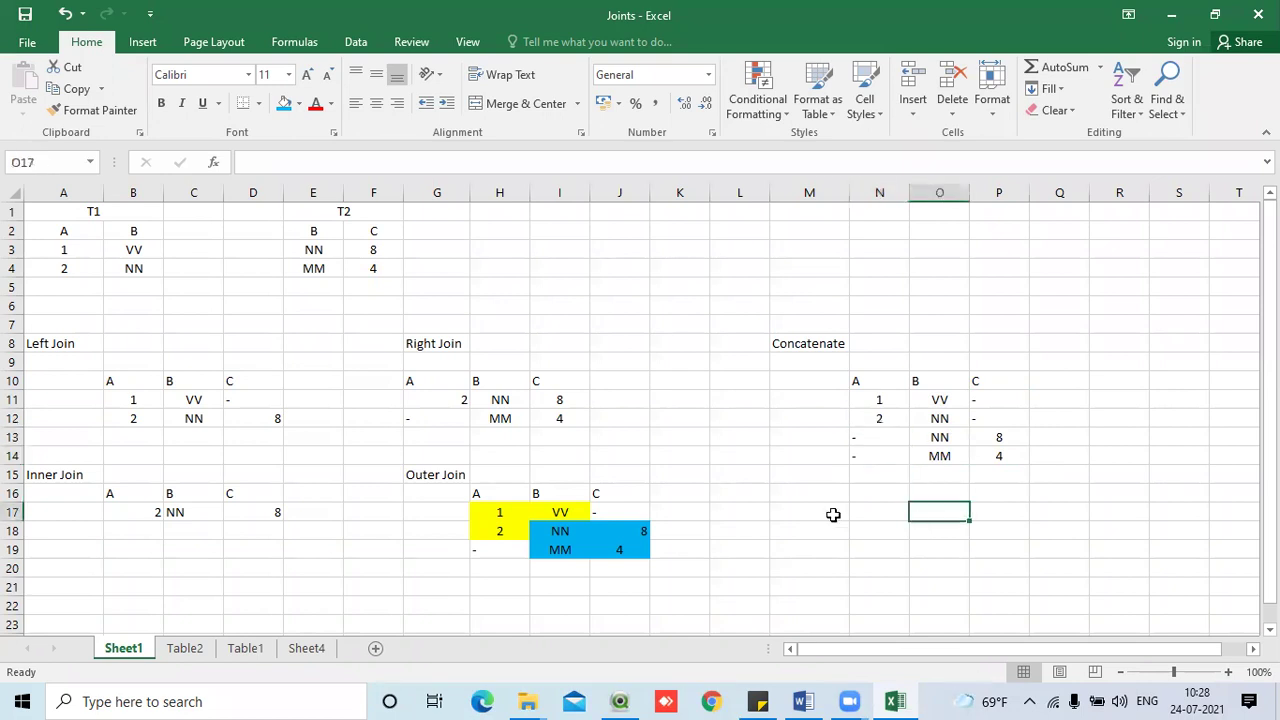
{"action": "left_click", "coordinate": [25, 15]}
{"action": "left_click", "coordinate": [25, 15]}
- Switch to QlikView, replace Outer Join with Concatenate between the two LOAD statements, and reload the script
{"action": "left_click", "coordinate": [620, 701]}
{"action": "left_click", "coordinate": [56, 316]}
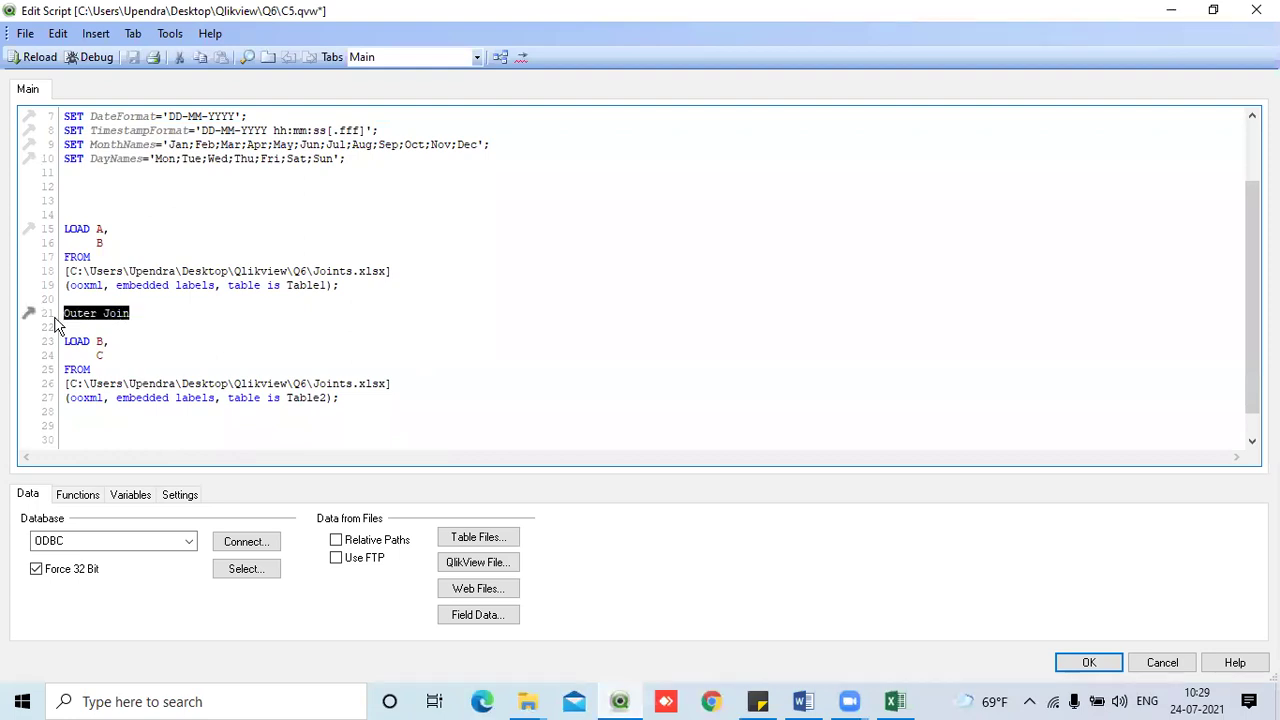
{"action": "type", "text": "con"}
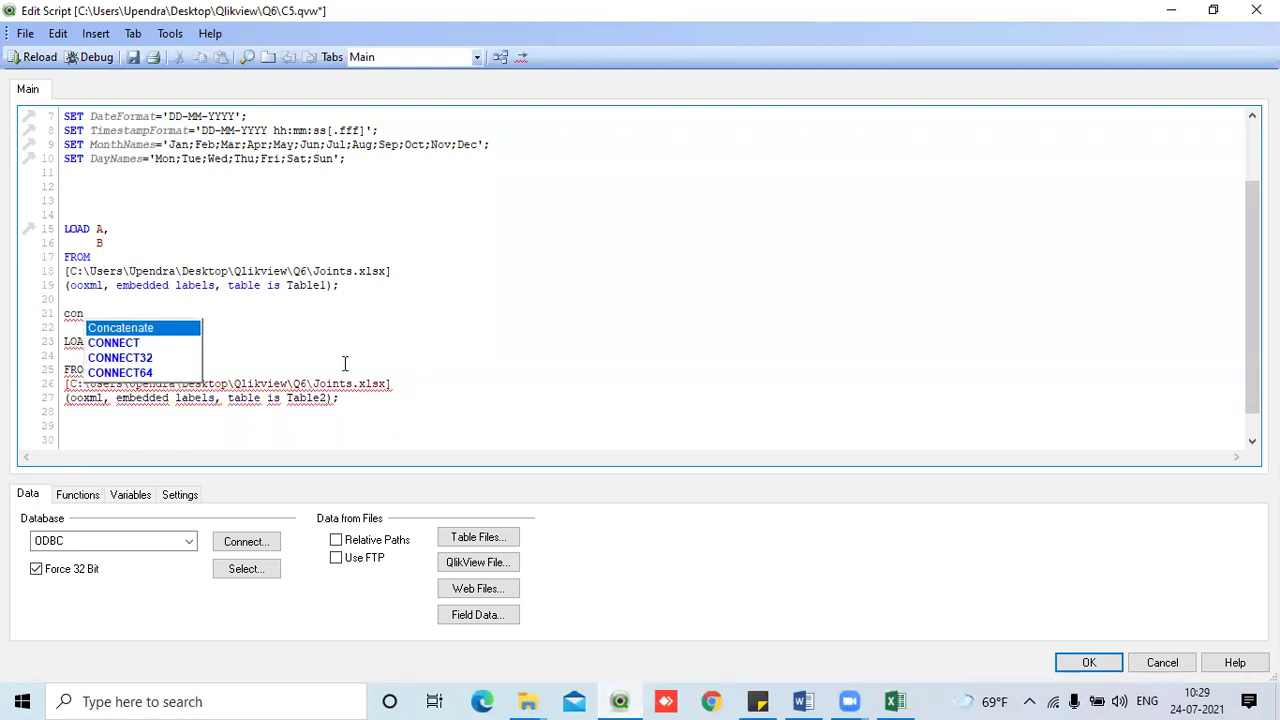
{"action": "key", "text": "Return"}
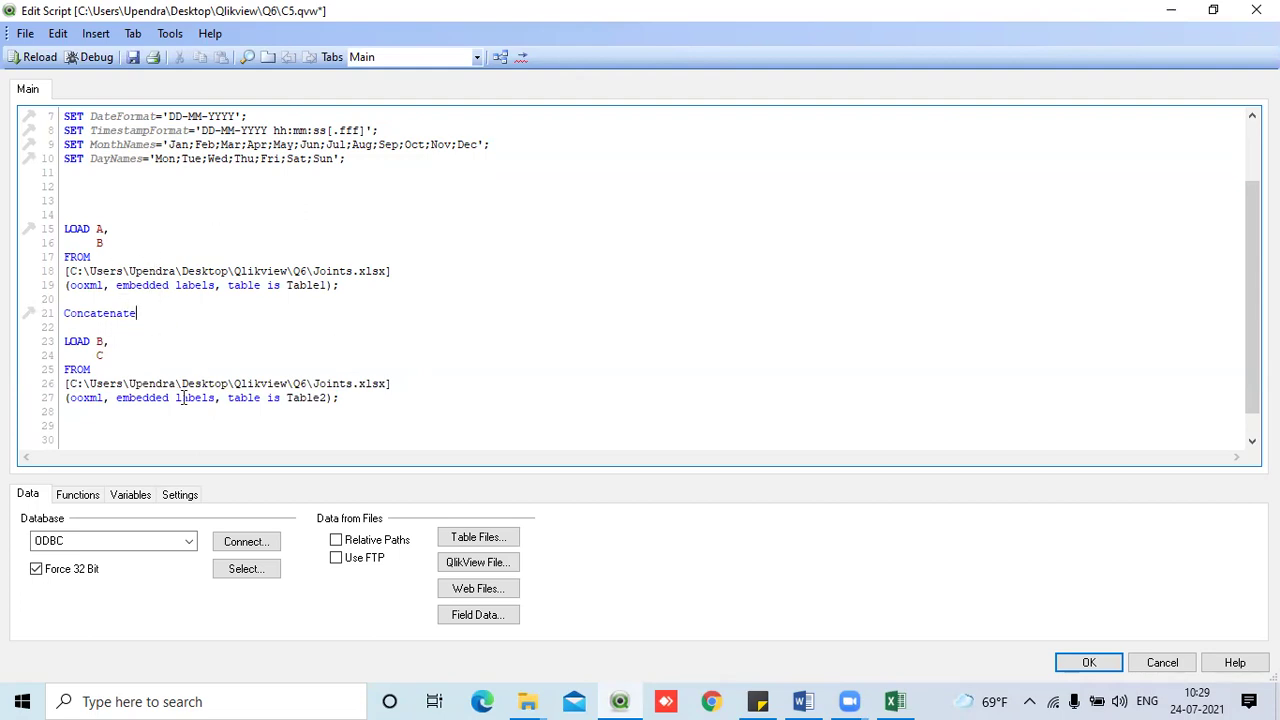
{"action": "left_click", "coordinate": [32, 58]}
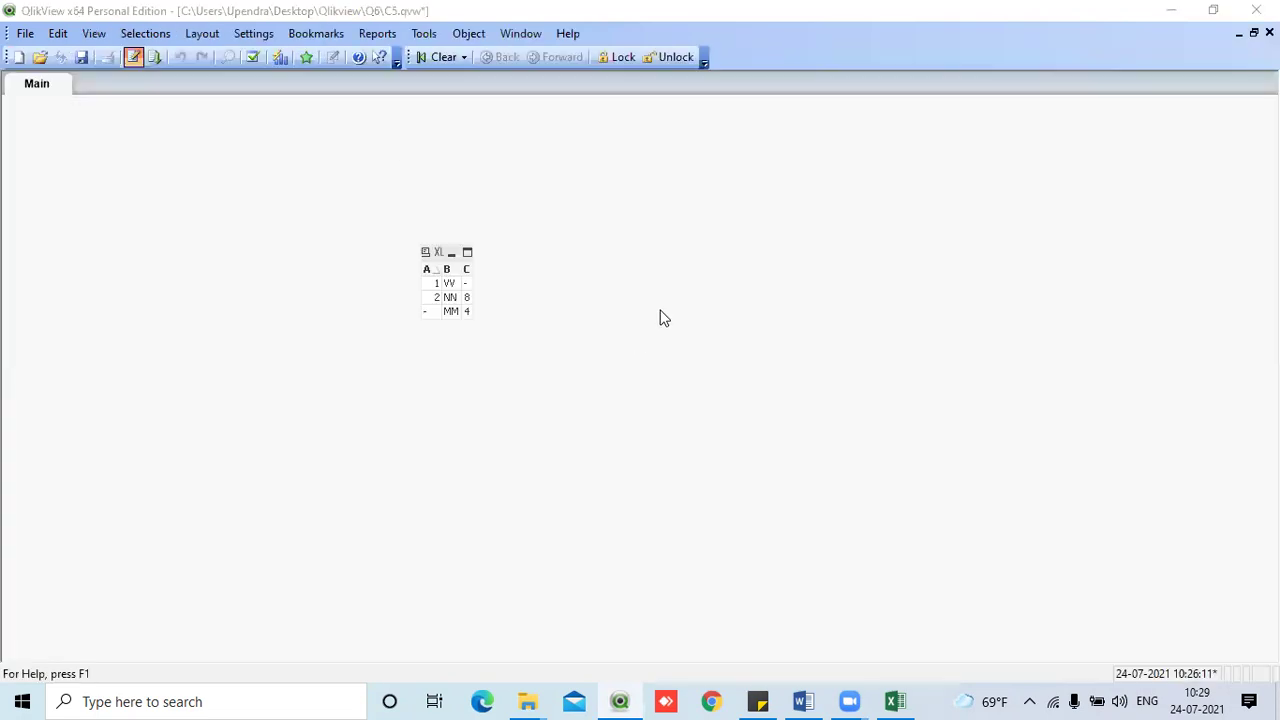
{"action": "left_click", "coordinate": [603, 585]}
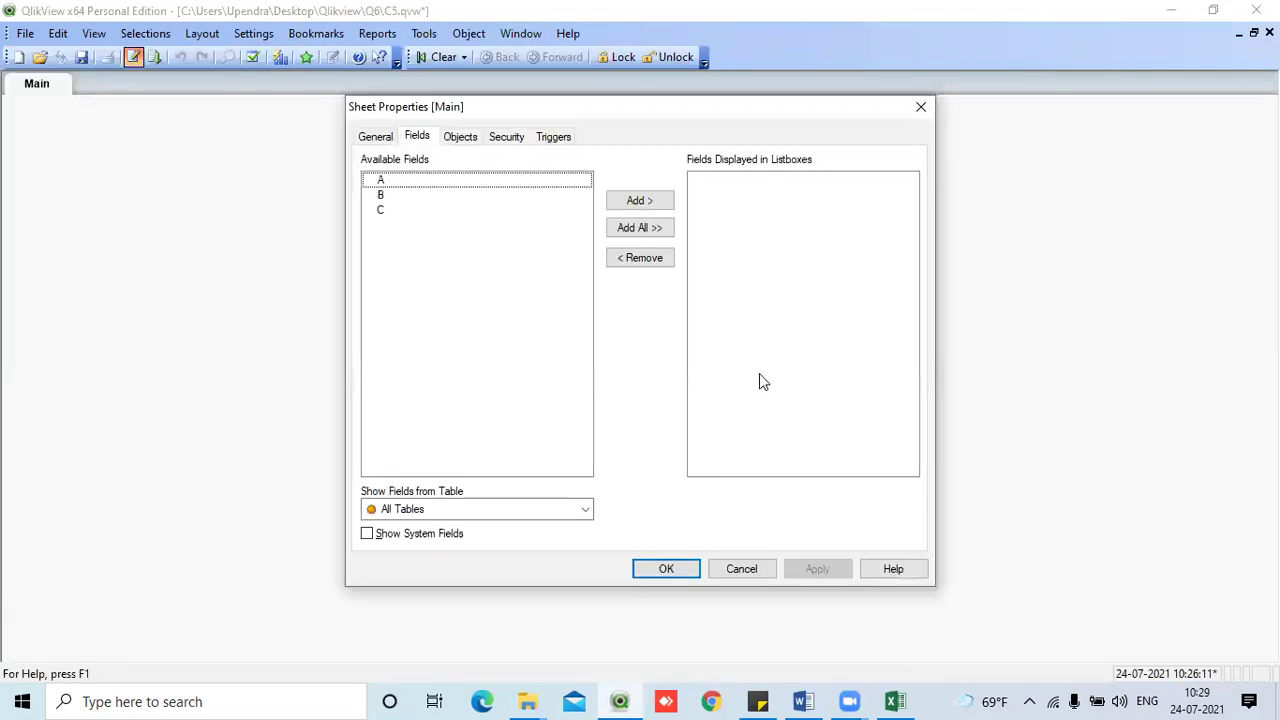
{"action": "left_click", "coordinate": [666, 569]}
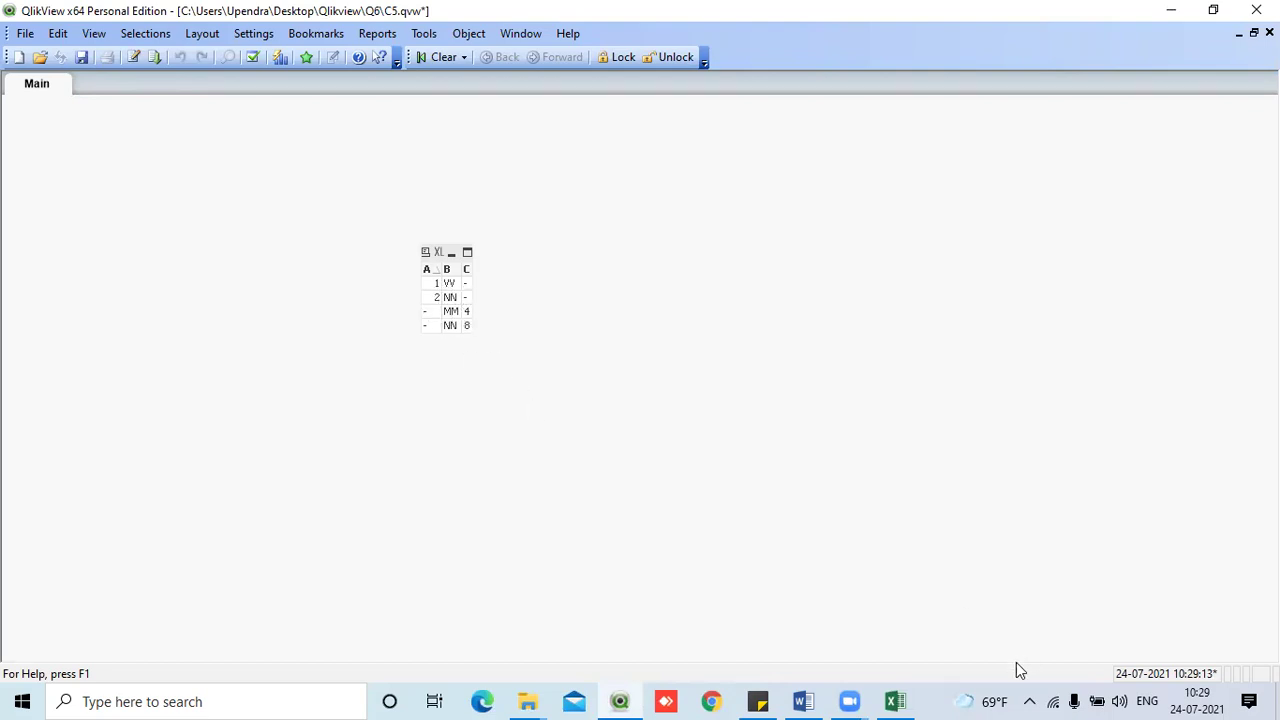
- Compare QlikView's concatenated table with the Concatenate example in the Joints workbook, including the T2 rows and the column A placeholders
{"action": "left_click", "coordinate": [895, 701]}
{"action": "left_click", "coordinate": [880, 399]}
{"action": "left_click_drag", "start_coordinate": [937, 410], "coordinate": [991, 451]}
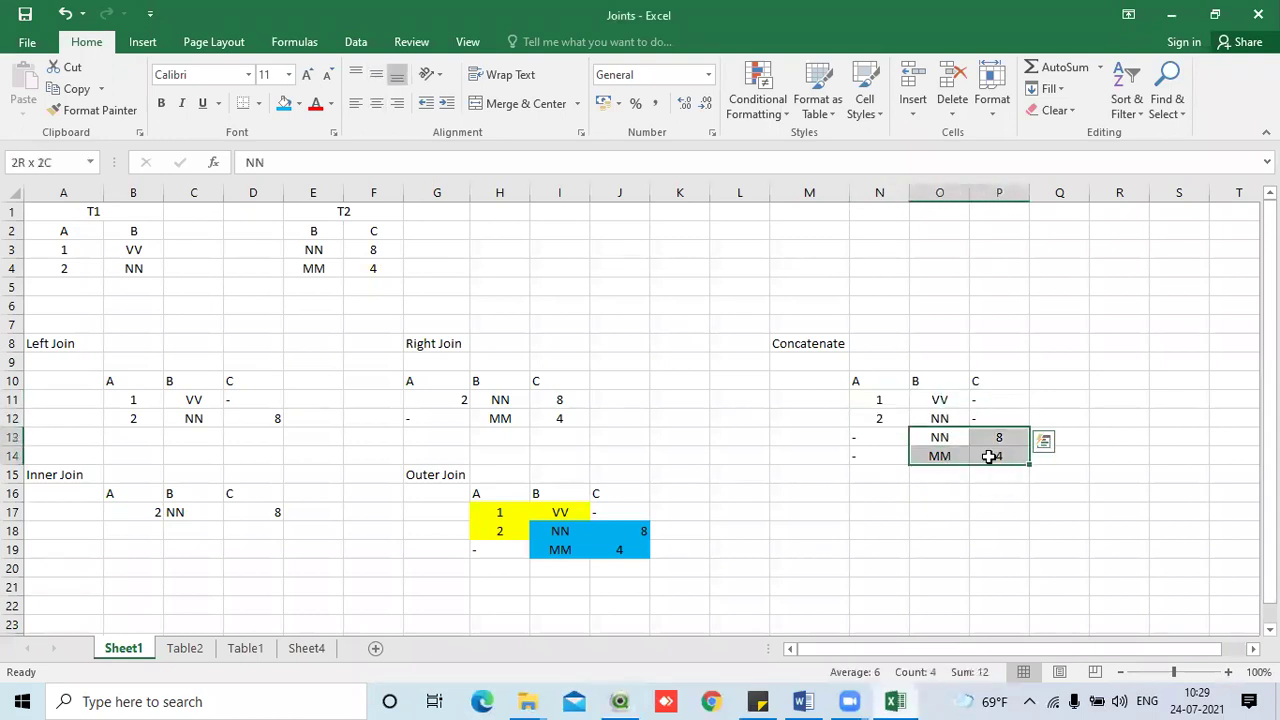
{"action": "left_click", "coordinate": [872, 440]}
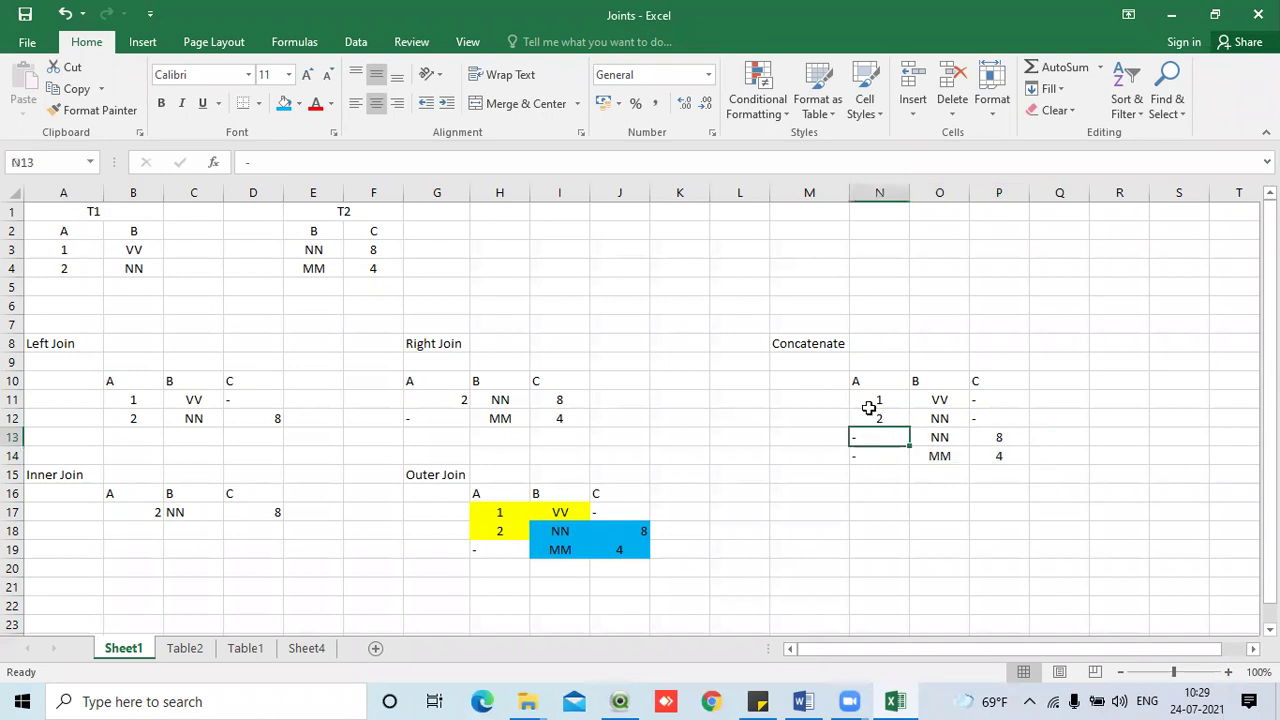
{"action": "left_click", "coordinate": [886, 456]}
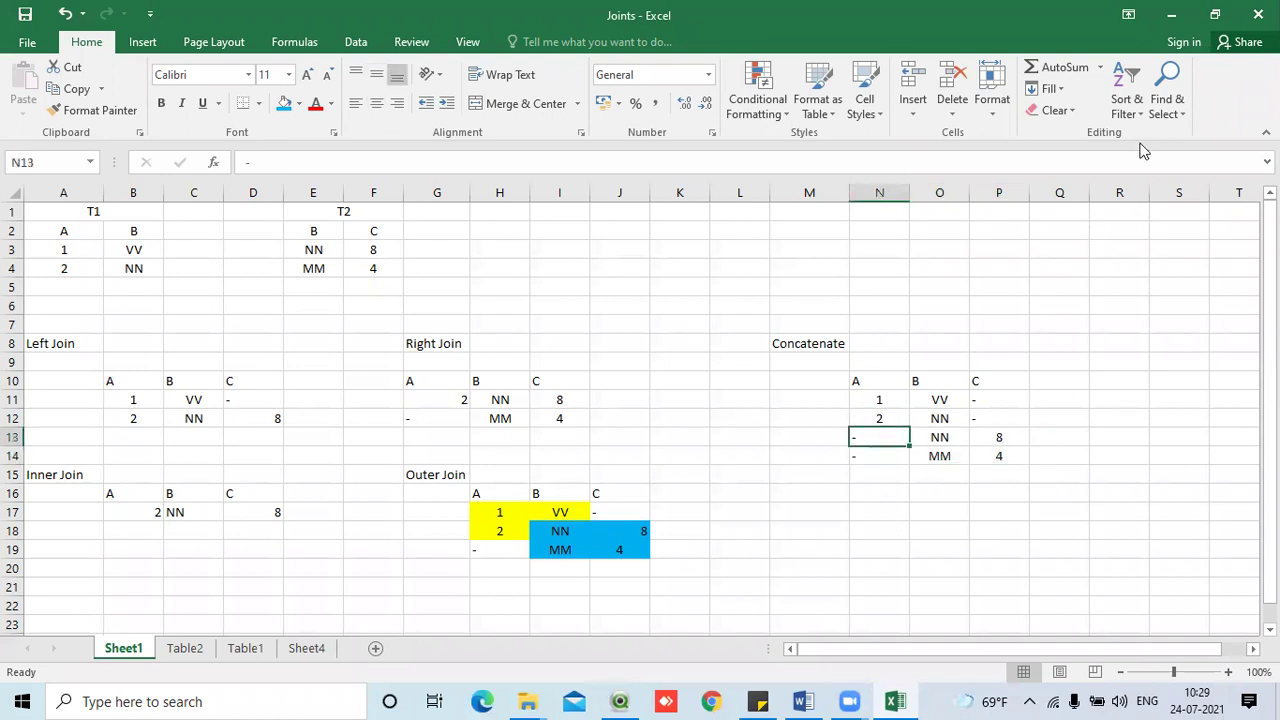
{"action": "left_click", "coordinate": [1171, 14]}
{"action": "left_click", "coordinate": [895, 701]}
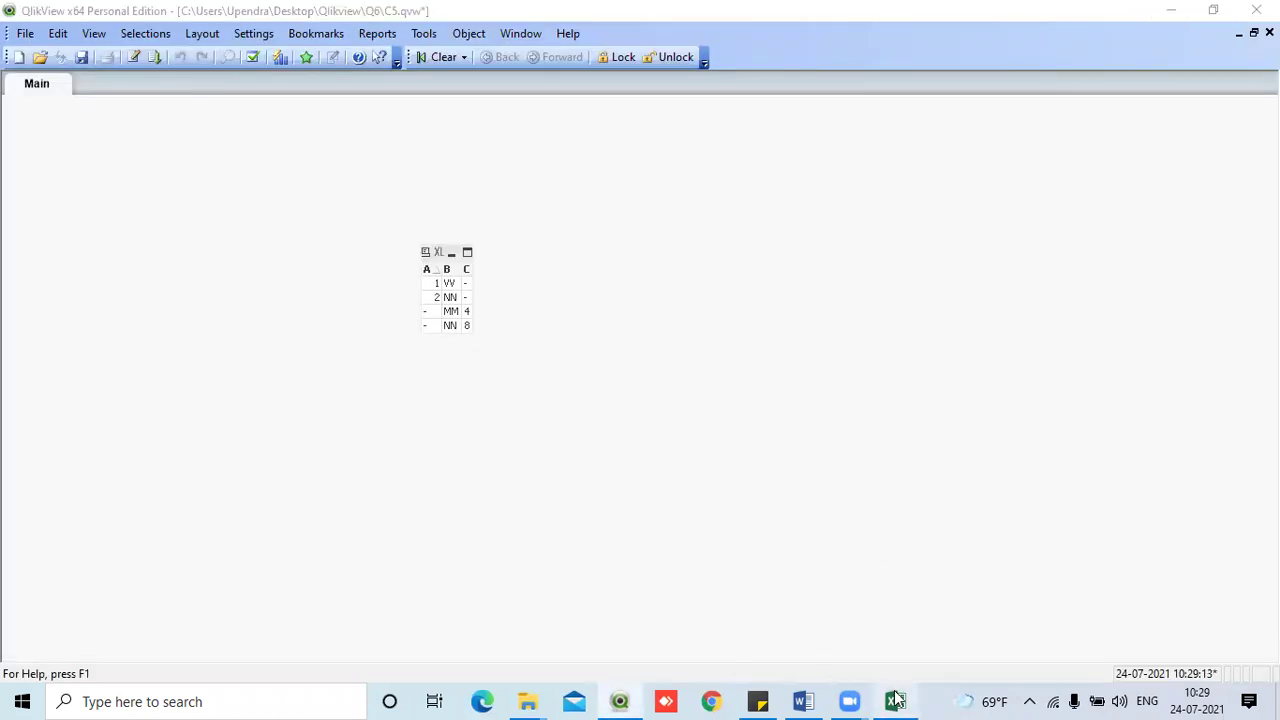
{"action": "left_click_drag", "start_coordinate": [72, 364], "coordinate": [503, 546]}
{"action": "left_click", "coordinate": [810, 392]}
{"action": "left_click", "coordinate": [818, 343]}
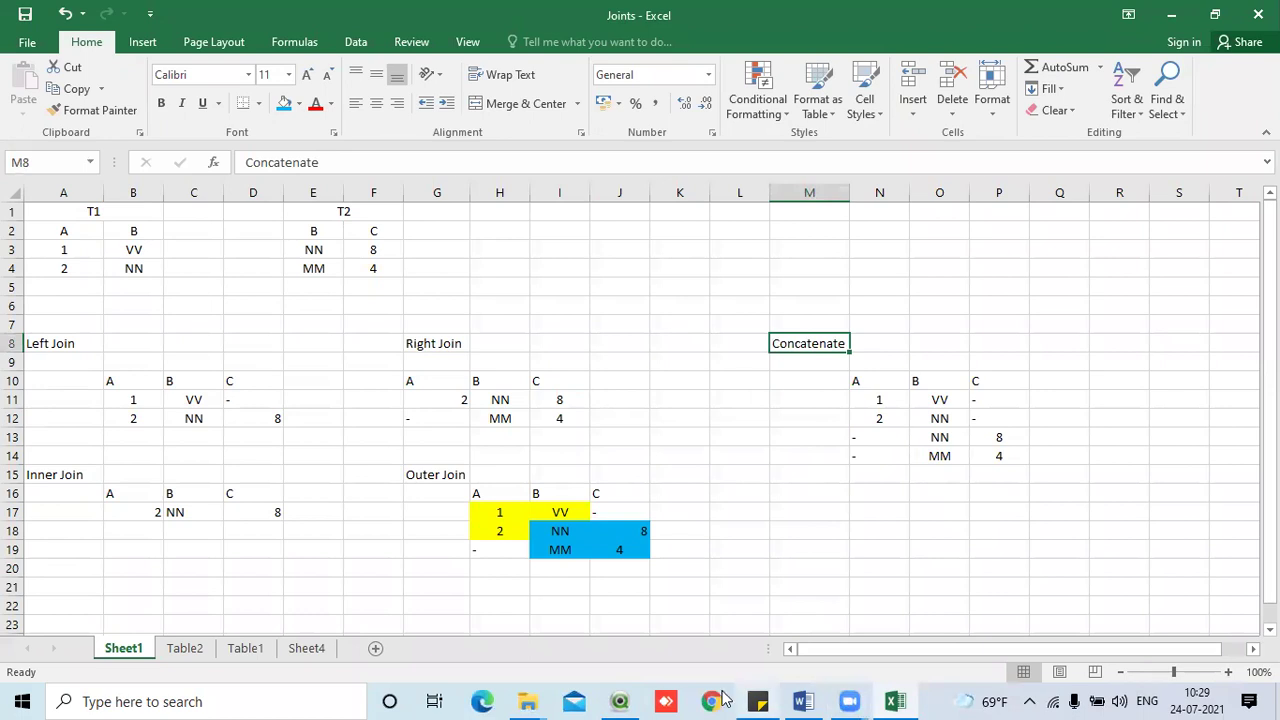
- Copy the Concatenate keyword from the QlikView script into the Word course outline as a bullet below Joints under 5th Day
{"action": "left_click", "coordinate": [620, 701]}
{"action": "left_click", "coordinate": [134, 58]}
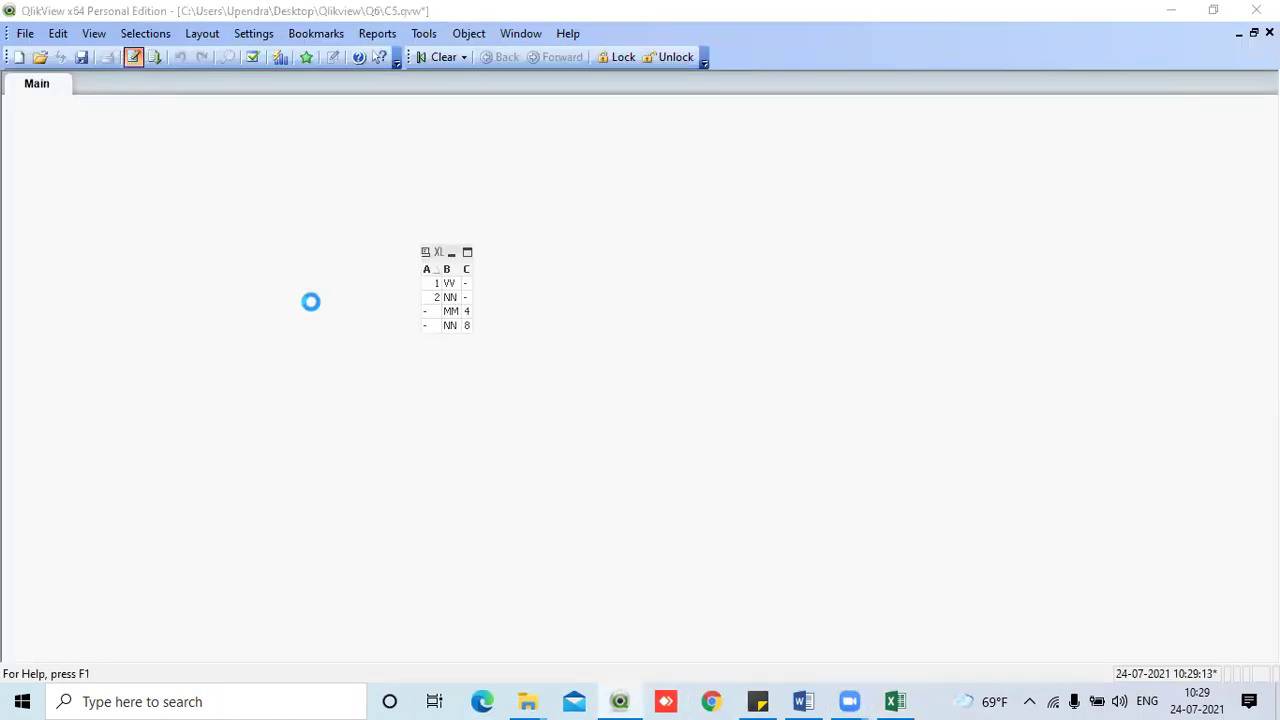
{"action": "left_click_drag", "start_coordinate": [139, 315], "coordinate": [64, 314]}
{"action": "key", "text": "ctrl+c"}
{"action": "left_click", "coordinate": [803, 701]}
{"action": "left_click", "coordinate": [449, 425]}
{"action": "key", "text": "Return"}
{"action": "key", "text": "ctrl+v"}
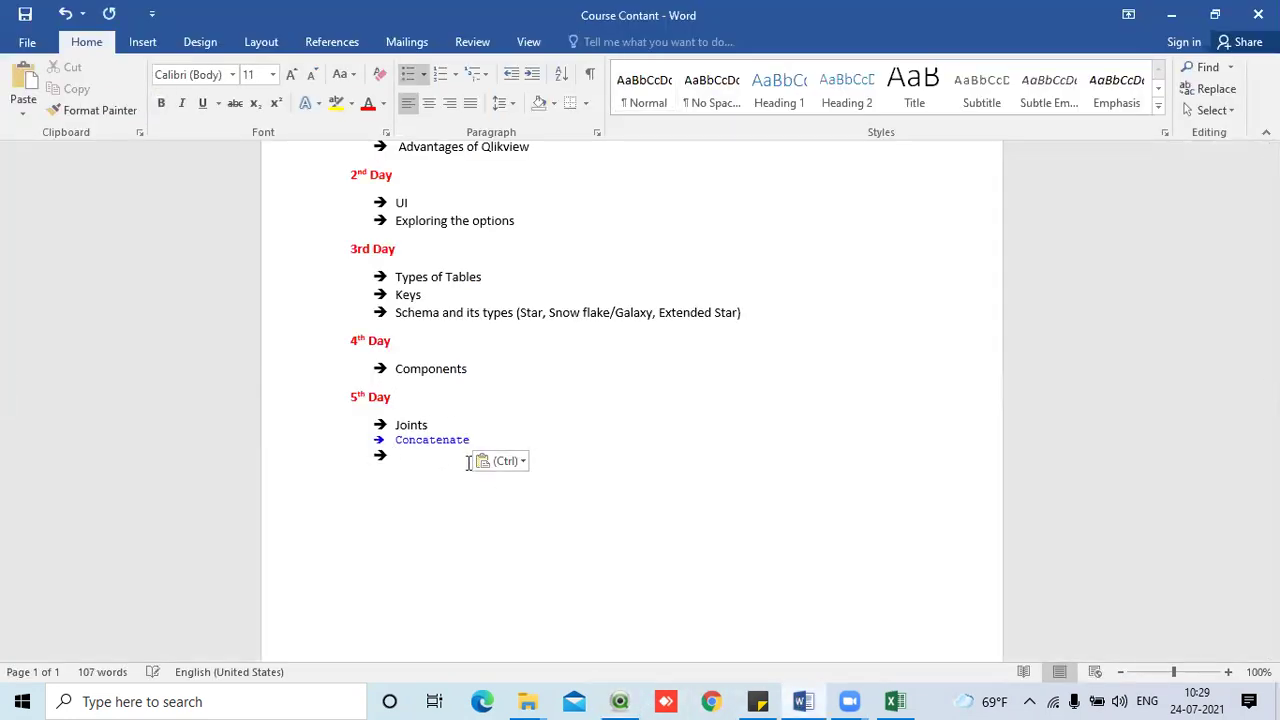
{"action": "key", "text": "BackSpace"}
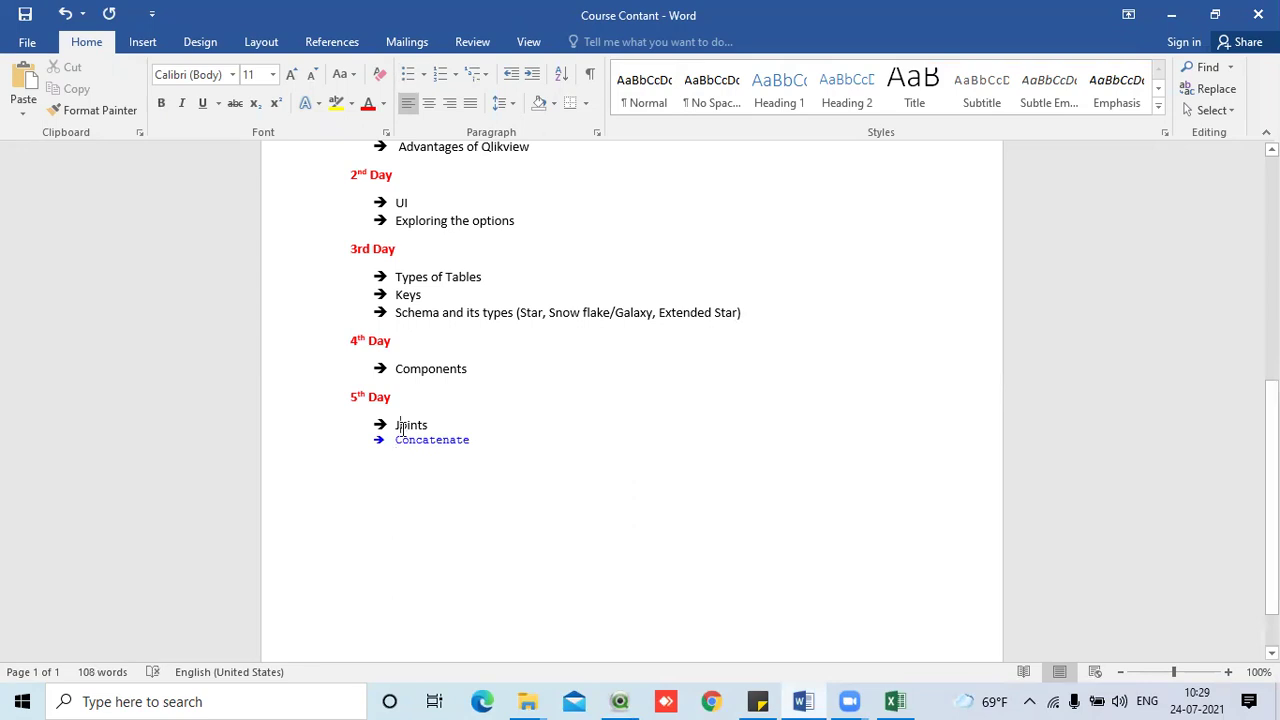
- Apply the formatting of the Joints bullet to the Concatenate bullet
{"action": "right_click", "coordinate": [401, 426]}
{"action": "left_click", "coordinate": [585, 460]}
{"action": "left_click_drag", "start_coordinate": [470, 440], "coordinate": [389, 451]}
{"action": "left_click", "coordinate": [512, 483]}
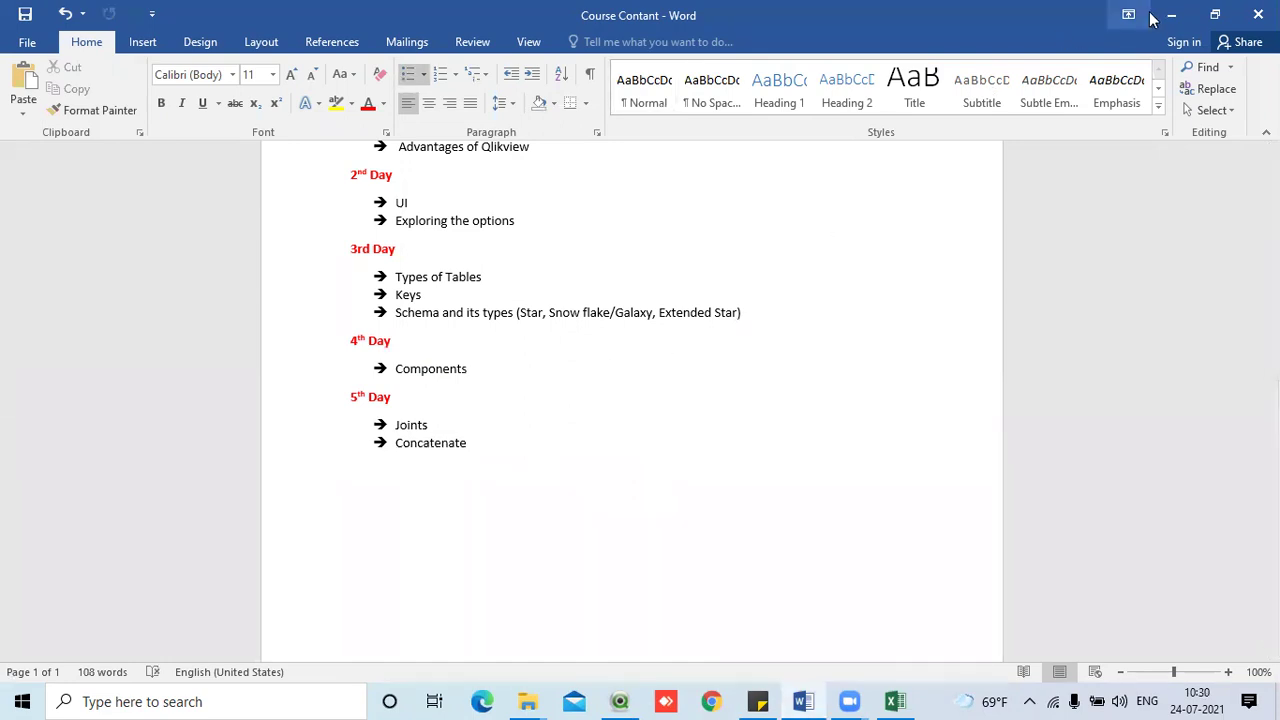
- Switch back to QlikView and close the script editor, keeping the Concatenate script
{"action": "key", "text": "alt+Tab"}
{"action": "left_click", "coordinate": [448, 326]}
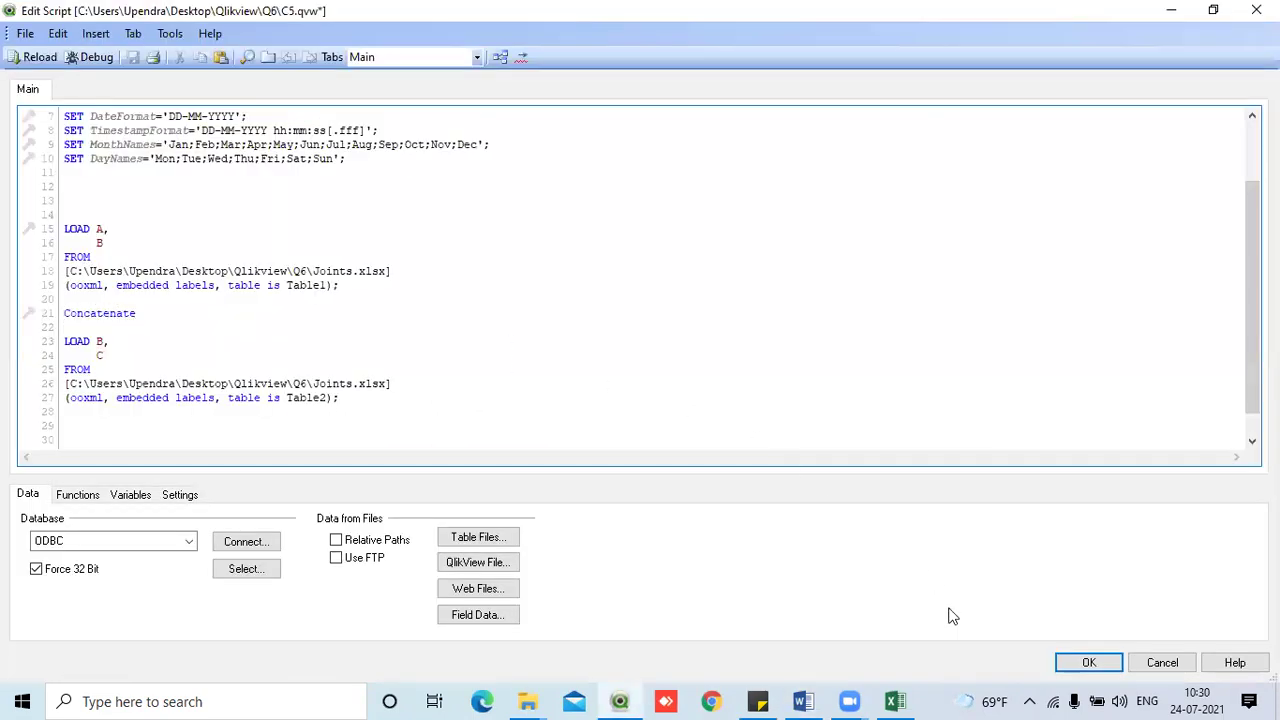
{"action": "left_click", "coordinate": [1084, 662]}
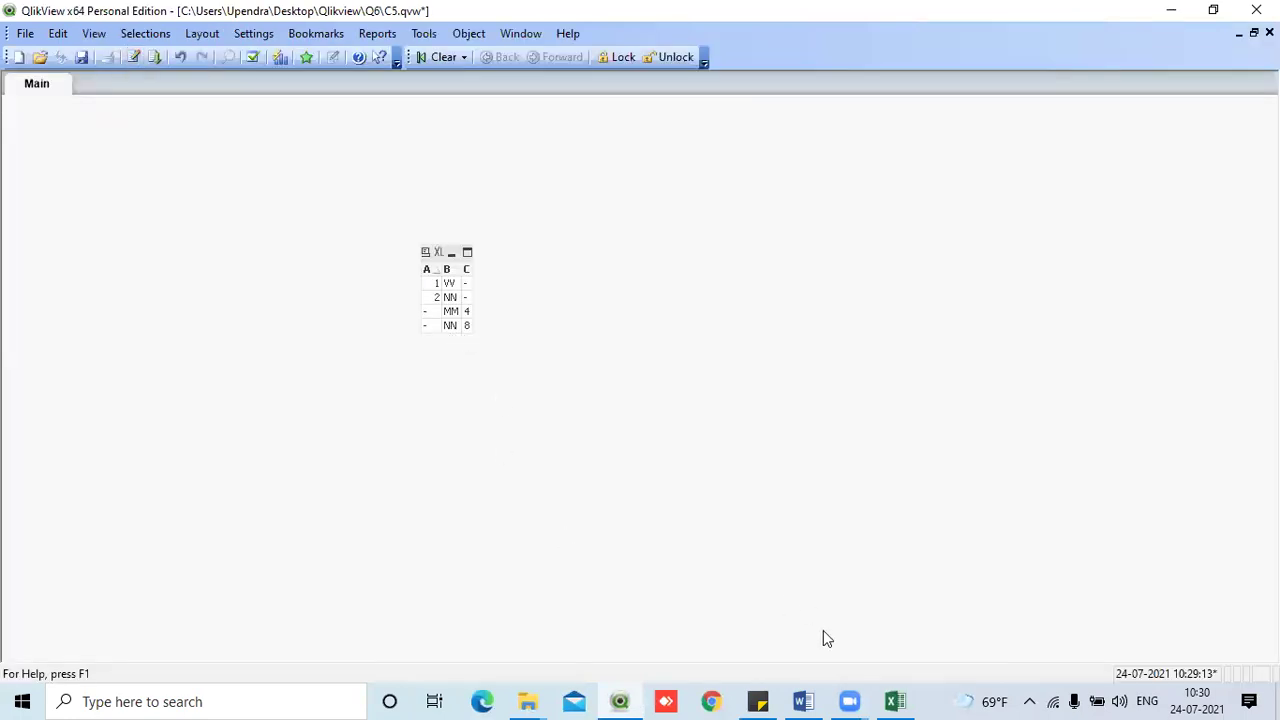
- Open Sheet4 of the Joints workbook in Excel and examine T1's headers E.ID, E.Name and E.Dep
{"action": "left_click", "coordinate": [894, 701]}
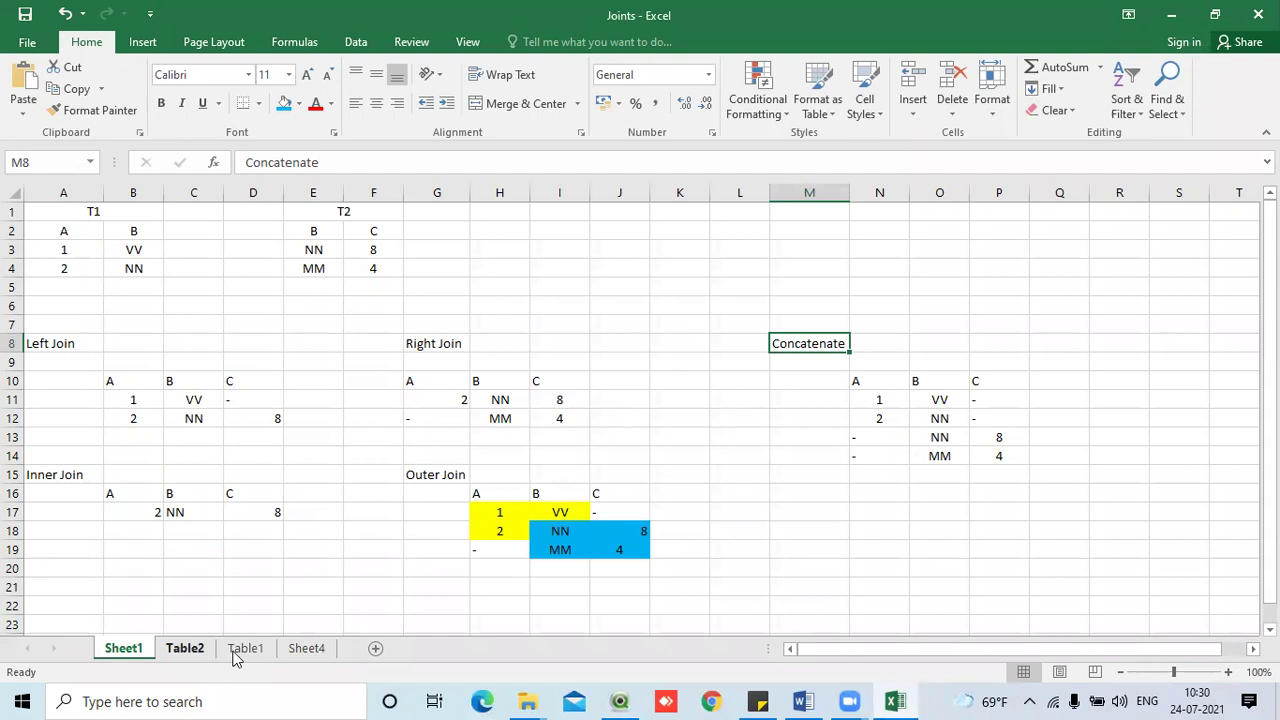
{"action": "left_click", "coordinate": [310, 652]}
{"action": "left_click", "coordinate": [283, 418]}
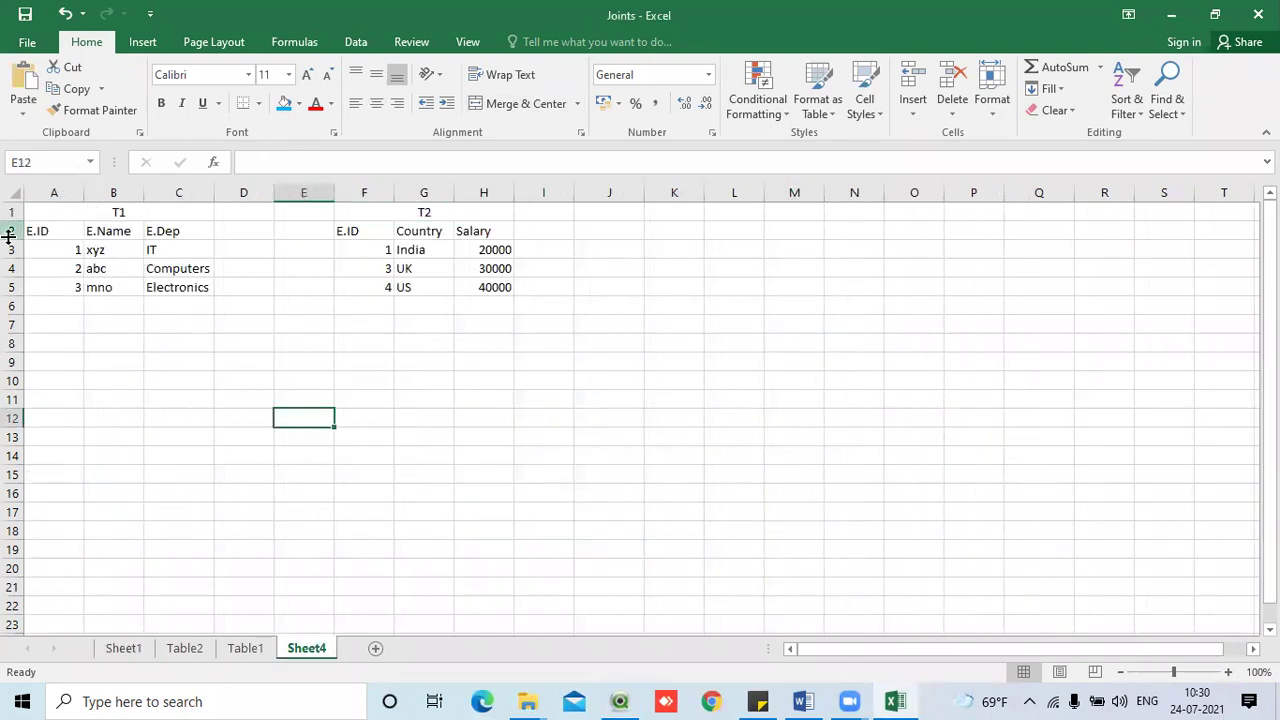
{"action": "left_click", "coordinate": [59, 230]}
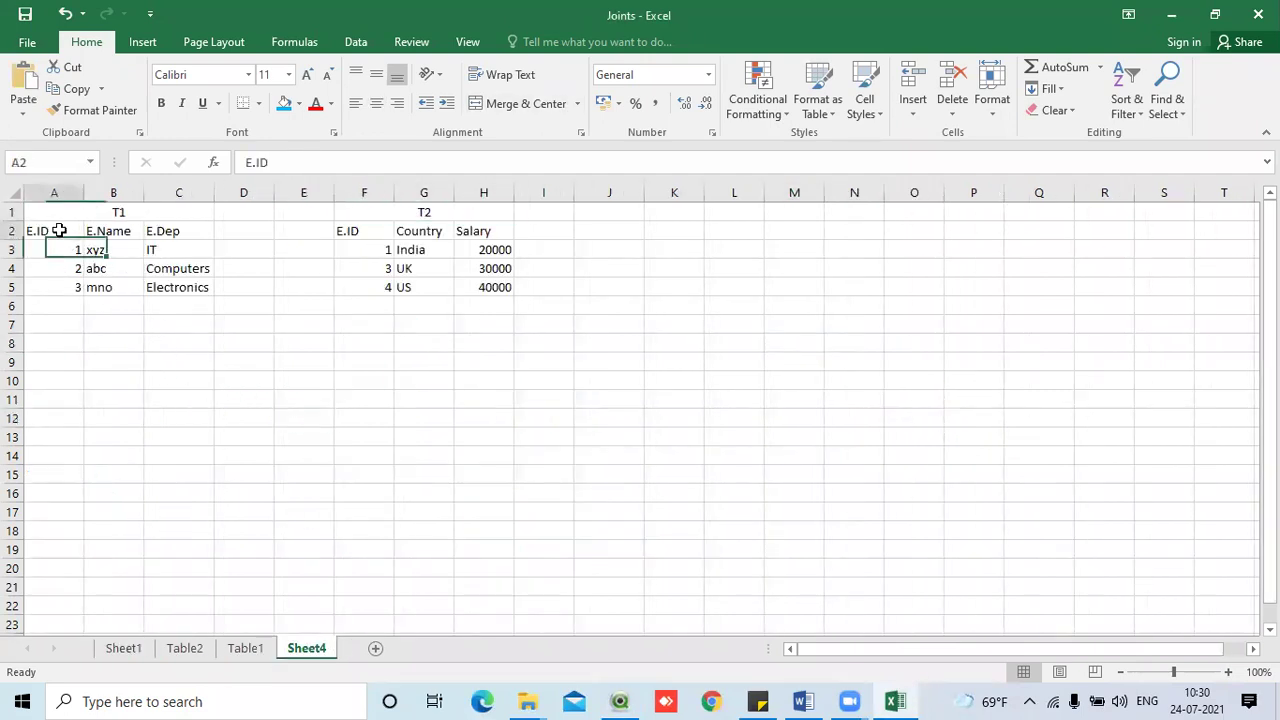
{"action": "left_click", "coordinate": [126, 231]}
{"action": "left_click", "coordinate": [188, 233]}
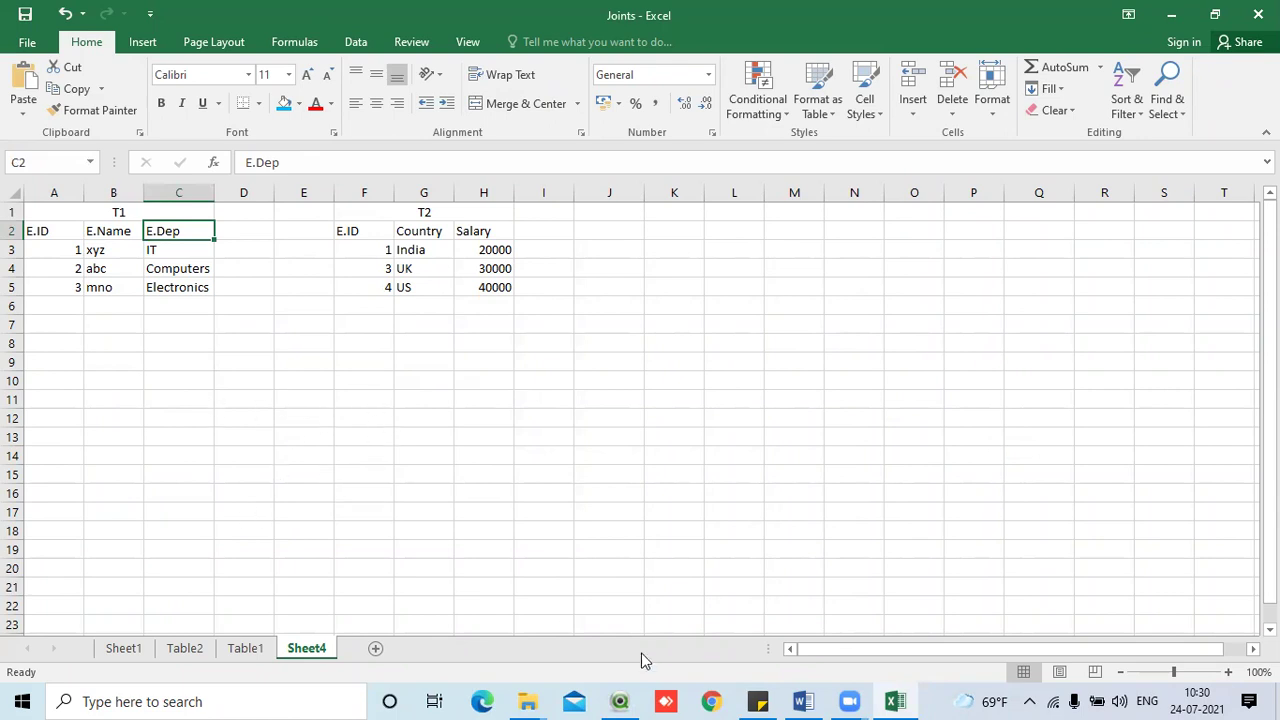
- Switch to QlikView and inspect the Concatenate line in the load script, closing the script editor when finished
{"action": "left_click", "coordinate": [620, 701]}
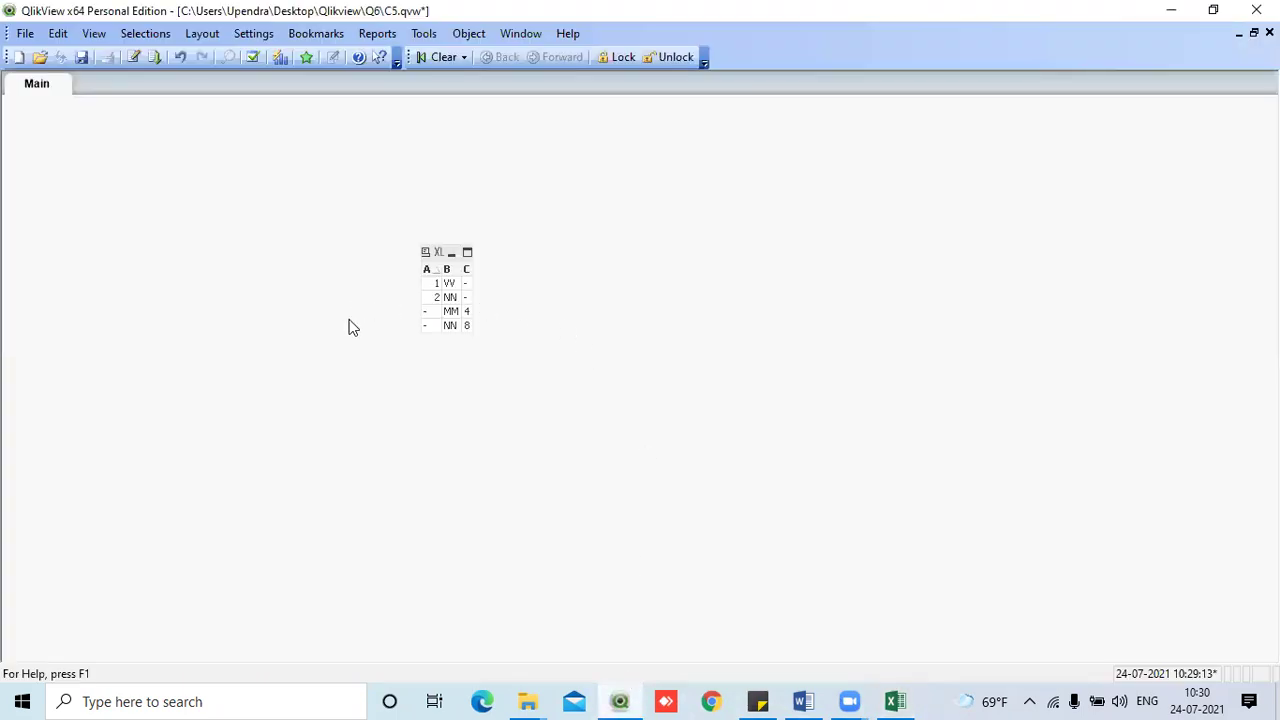
{"action": "left_click", "coordinate": [133, 57]}
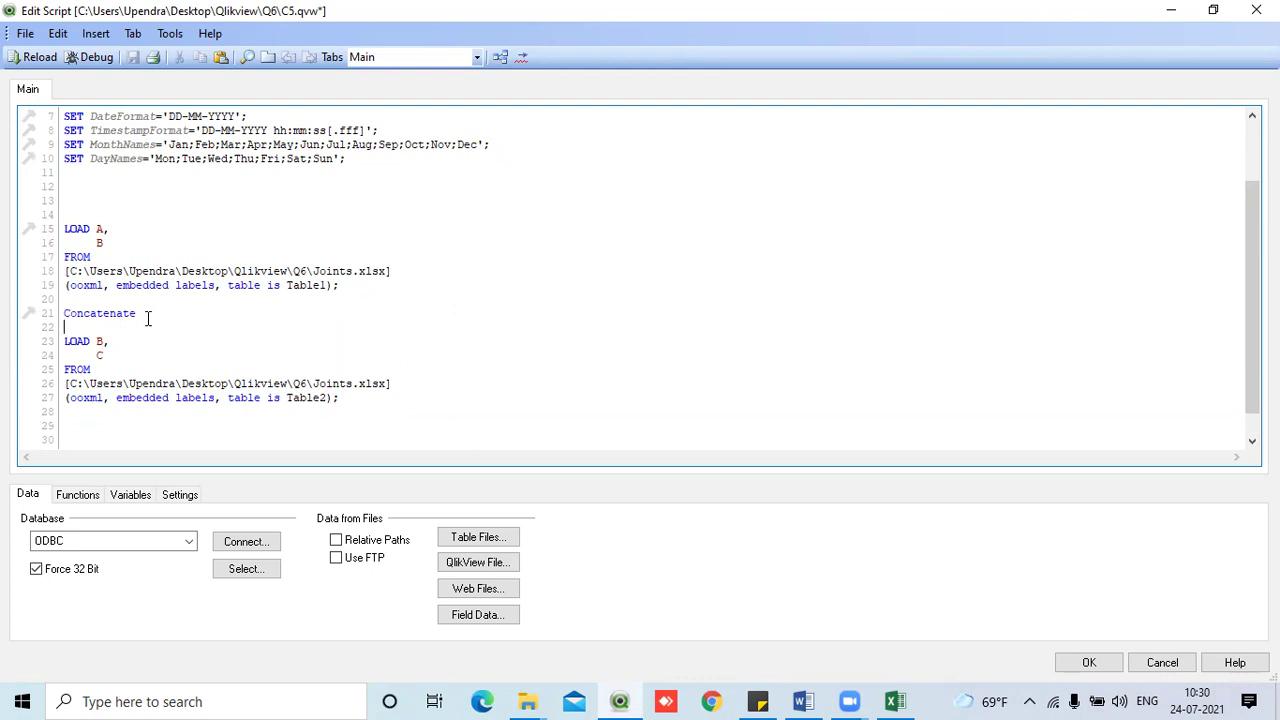
{"action": "double_click", "coordinate": [121, 311]}
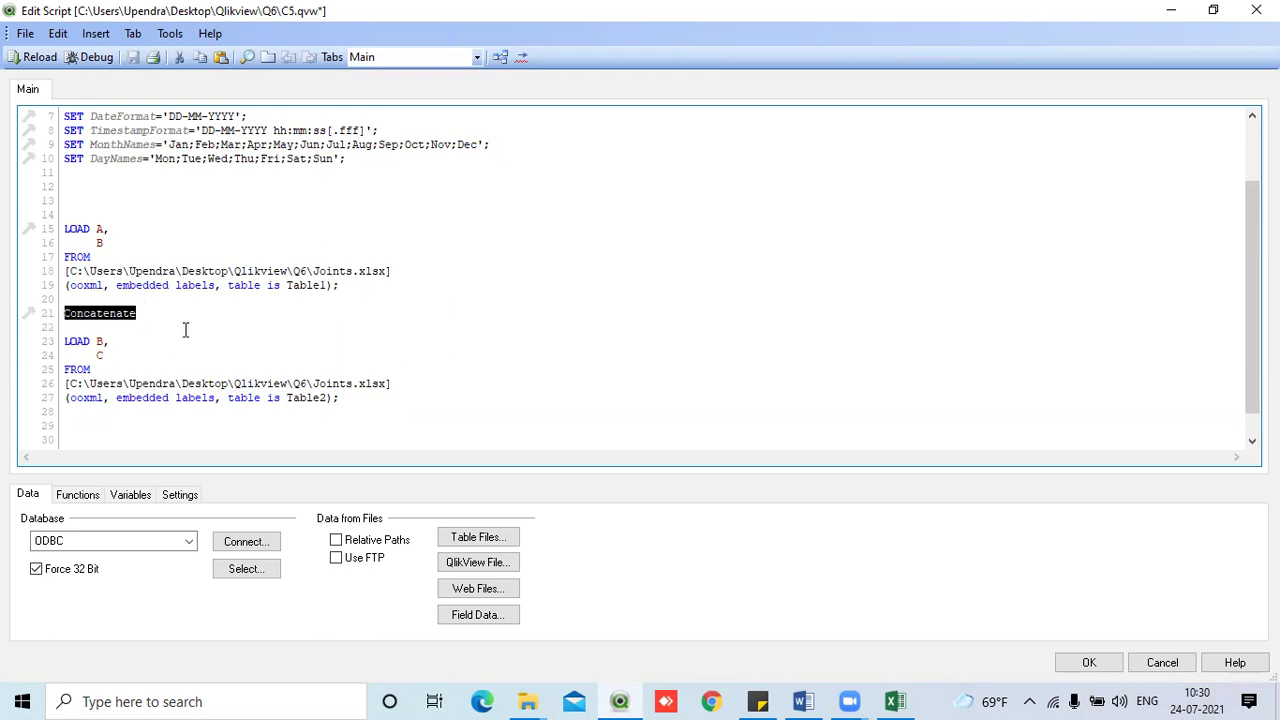
{"action": "left_click", "coordinate": [1085, 666]}
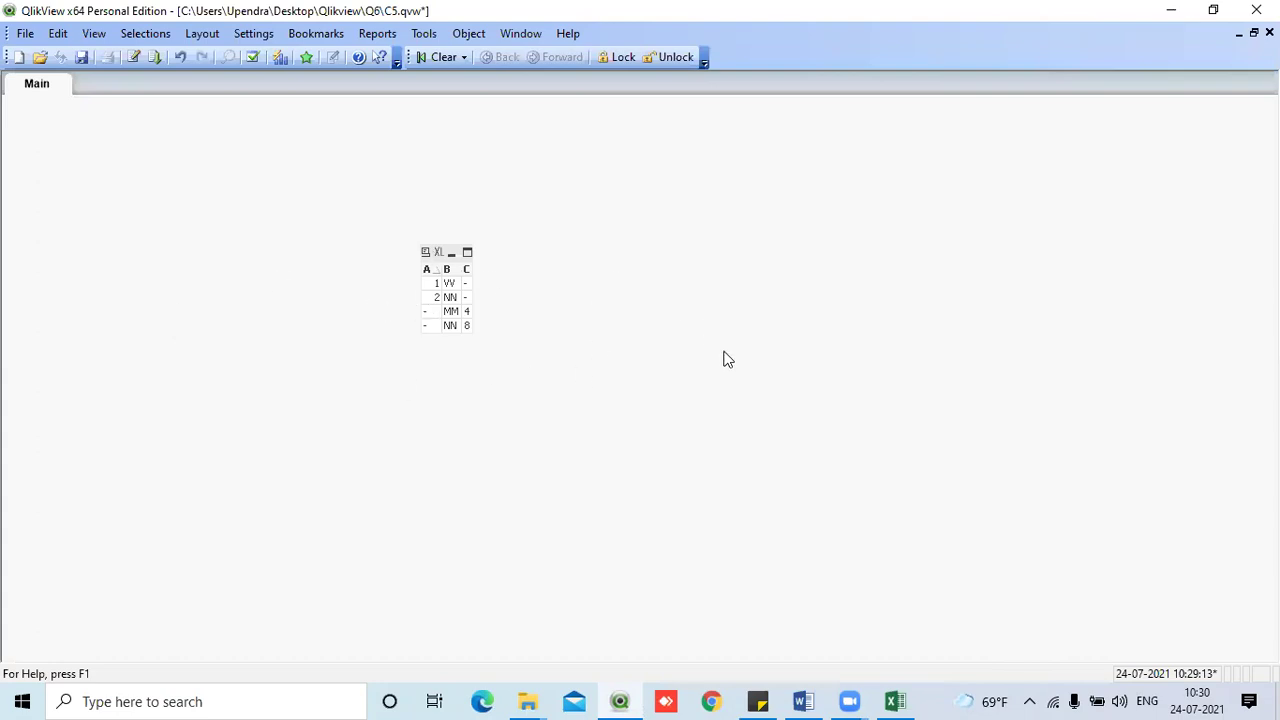
- Return to Sheet4 in Excel and compare the headers of T1 and T2, checking the shared E.ID field and the differing fields
{"action": "left_click", "coordinate": [1171, 10]}
{"action": "left_click", "coordinate": [203, 374]}
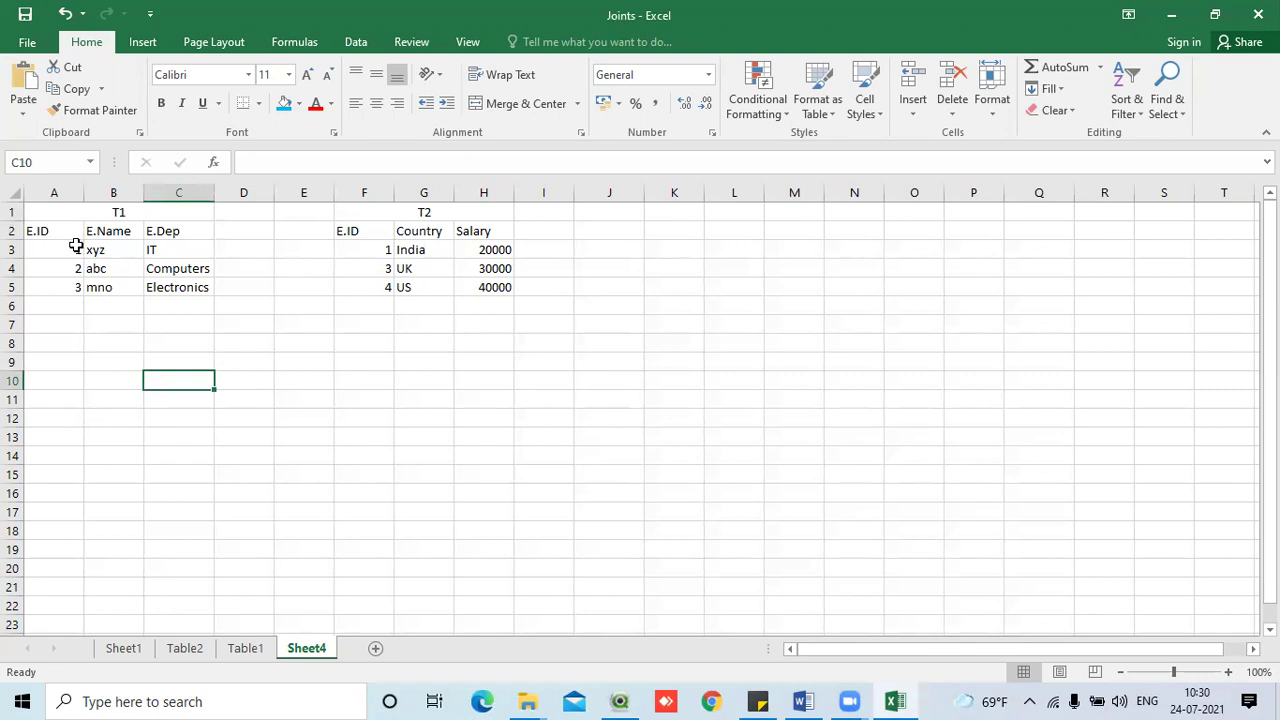
{"action": "left_click_drag", "start_coordinate": [64, 233], "coordinate": [163, 233]}
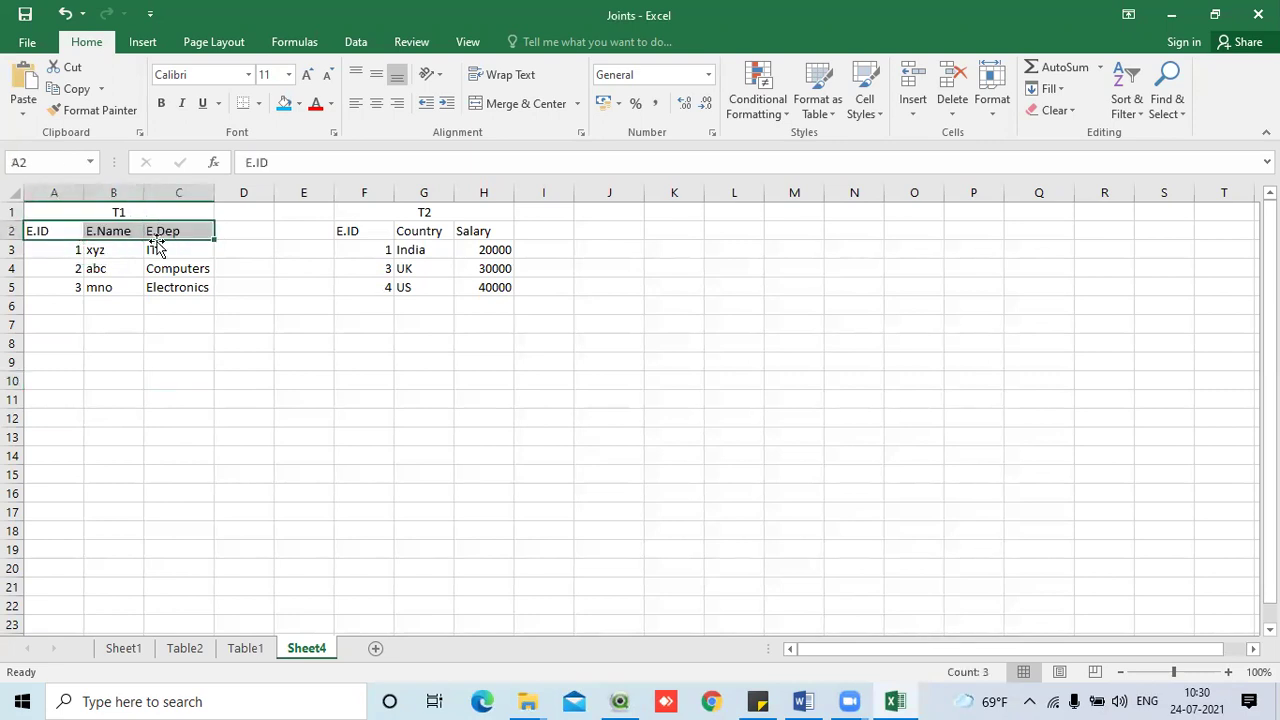
{"action": "left_click", "coordinate": [165, 231]}
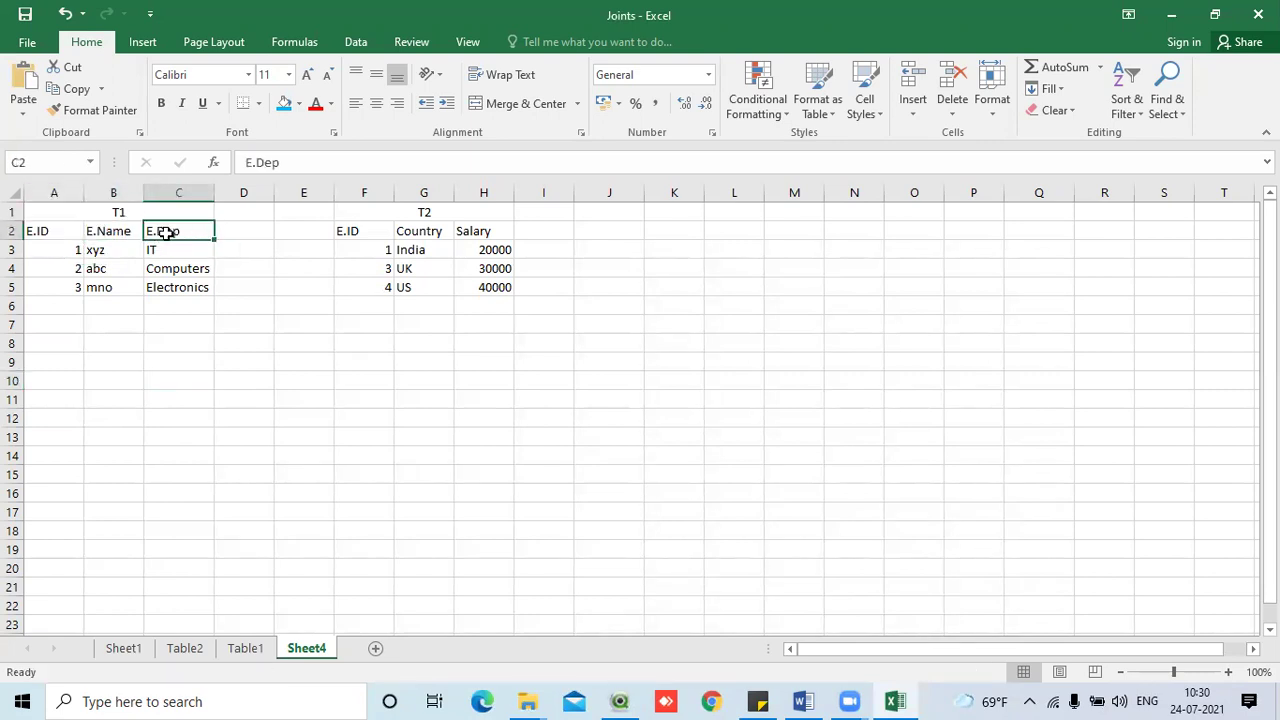
{"action": "left_click", "coordinate": [360, 231]}
{"action": "left_click", "coordinate": [444, 236]}
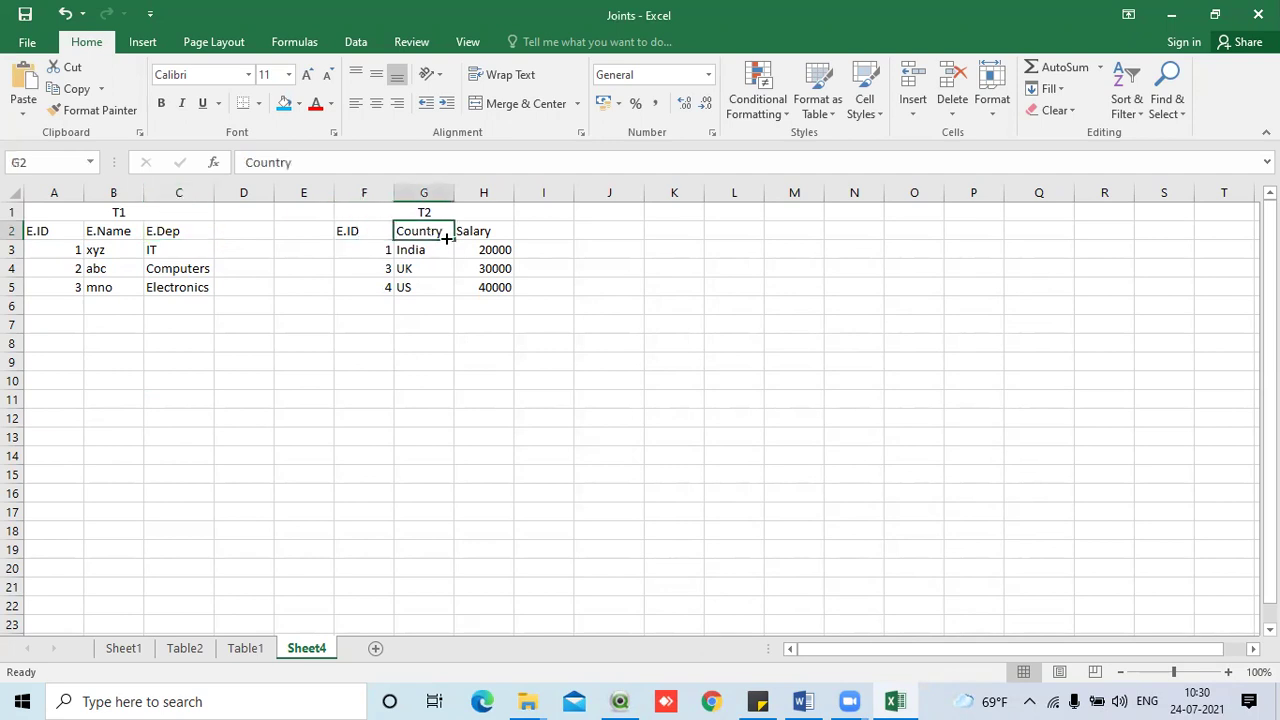
{"action": "left_click", "coordinate": [488, 232]}
{"action": "left_click", "coordinate": [363, 234]}
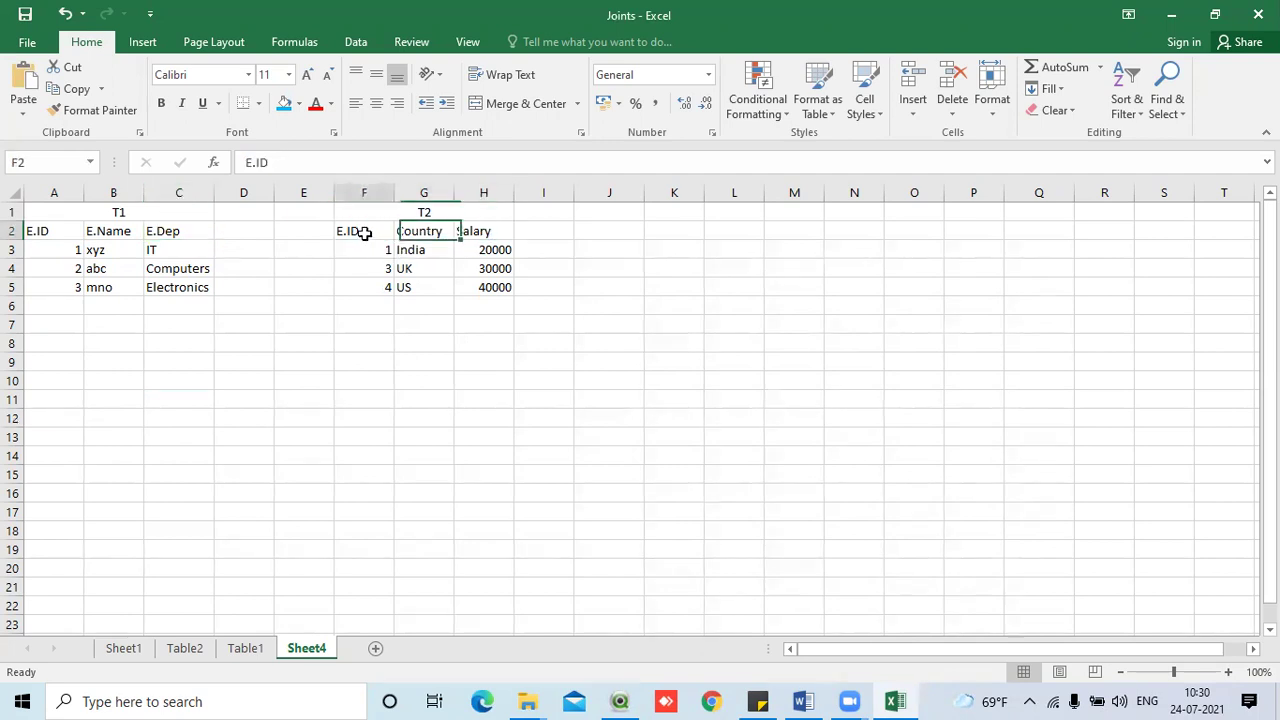
{"action": "left_click", "coordinate": [40, 238]}
{"action": "left_click", "coordinate": [364, 234]}
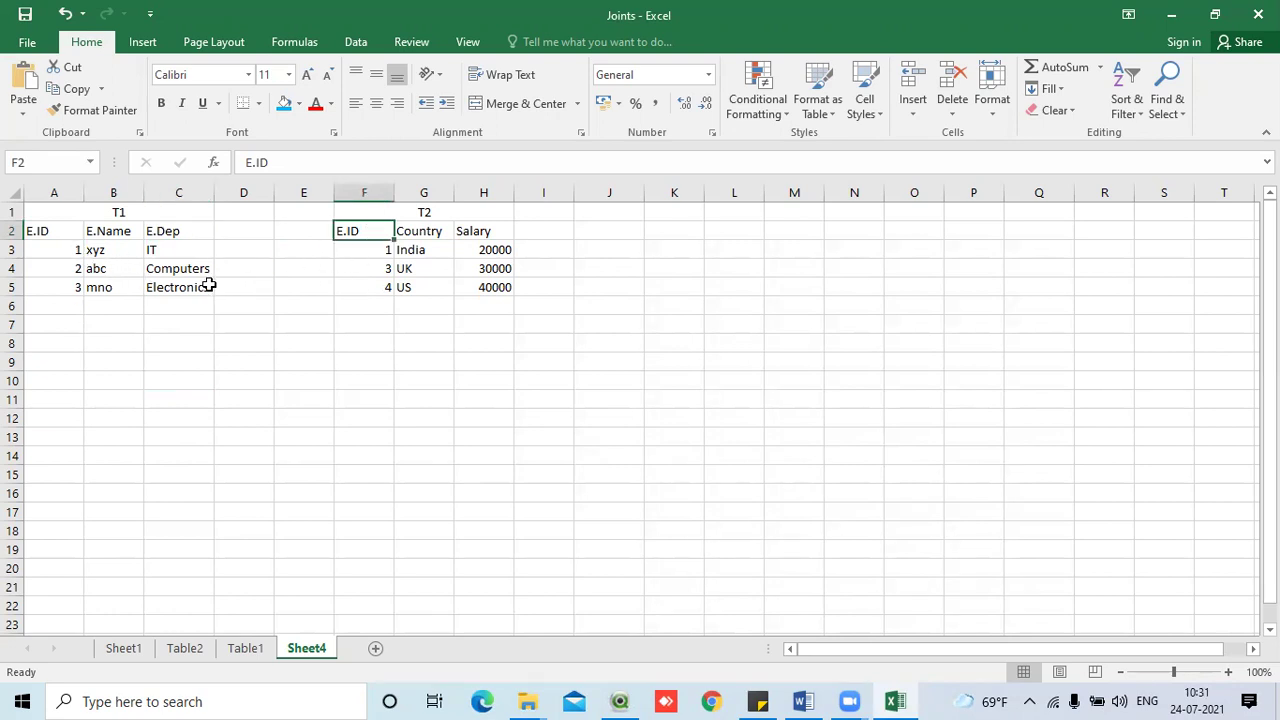
{"action": "left_click", "coordinate": [122, 233]}
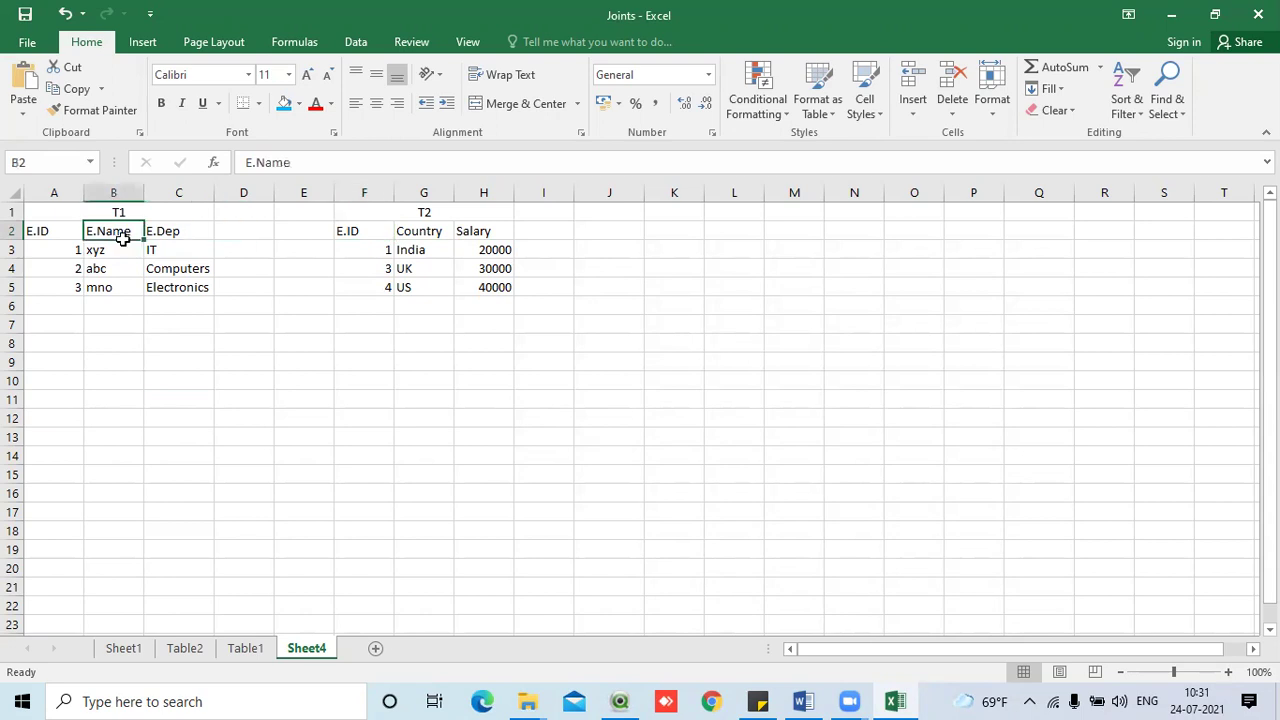
- Examine the first records of T1 and T2 and the values in T1's E.ID column
{"action": "left_click", "coordinate": [61, 252]}
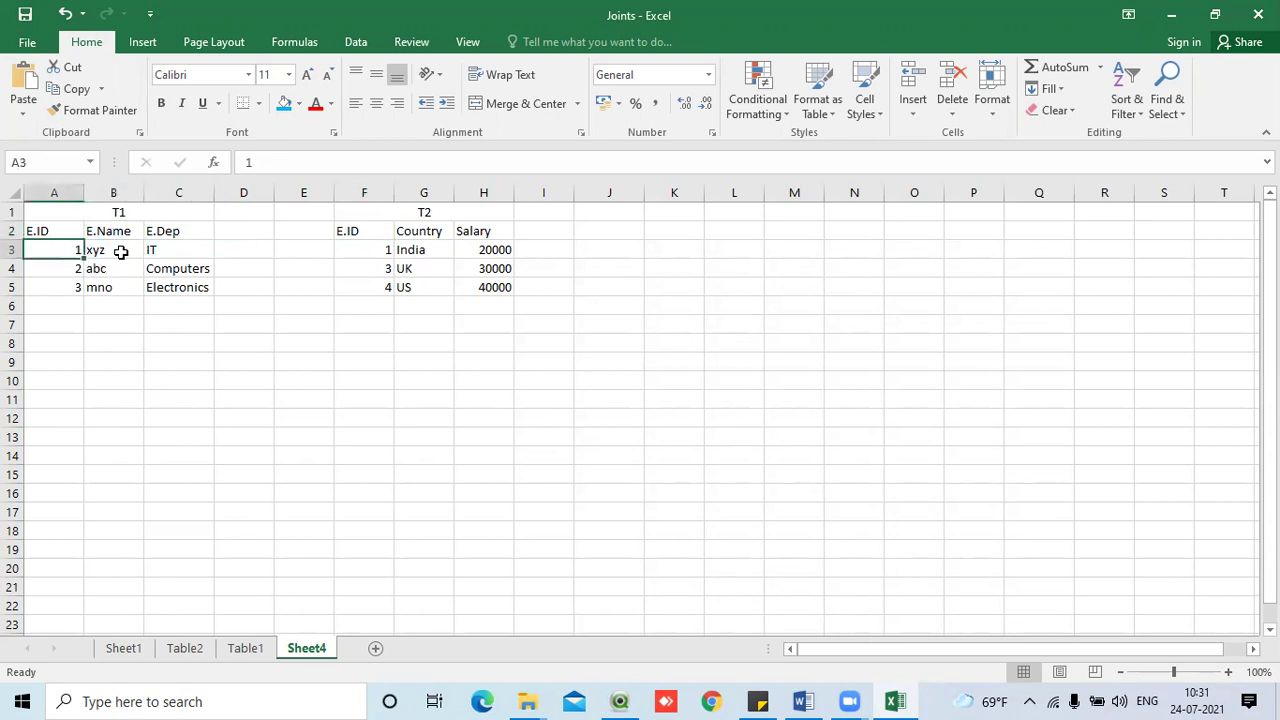
{"action": "left_click", "coordinate": [120, 252]}
{"action": "left_click", "coordinate": [183, 250]}
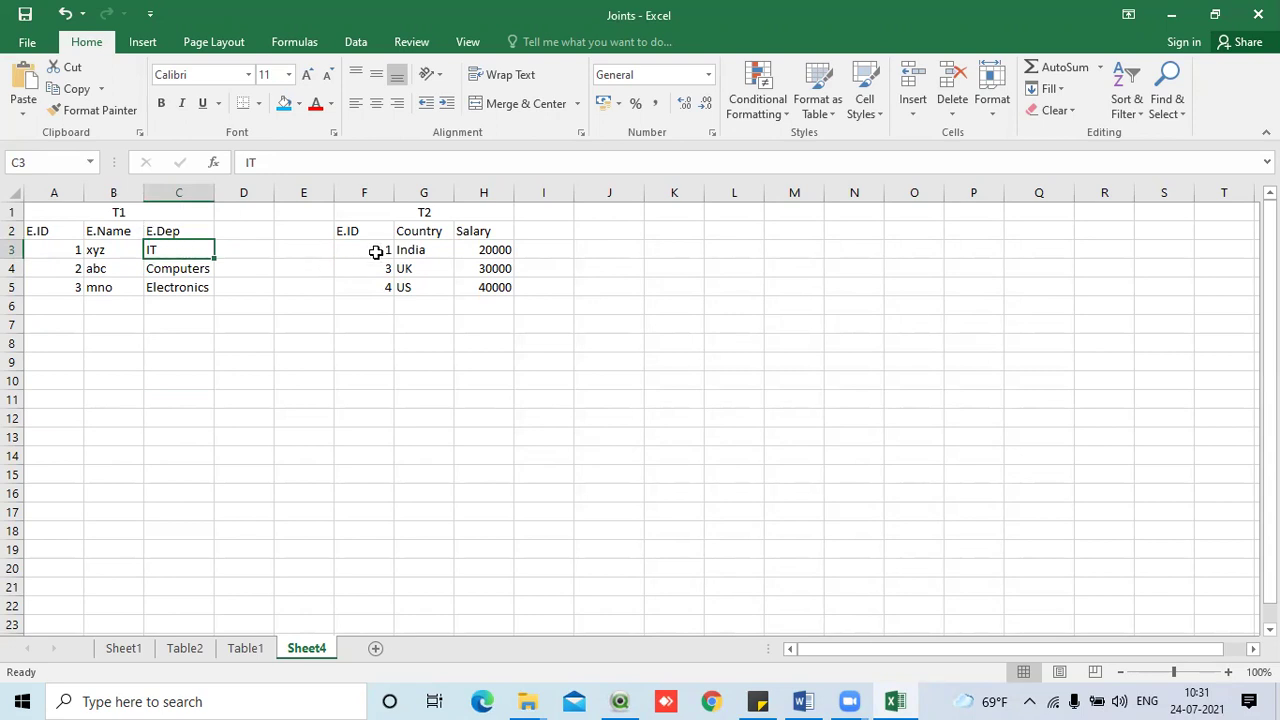
{"action": "left_click", "coordinate": [436, 251]}
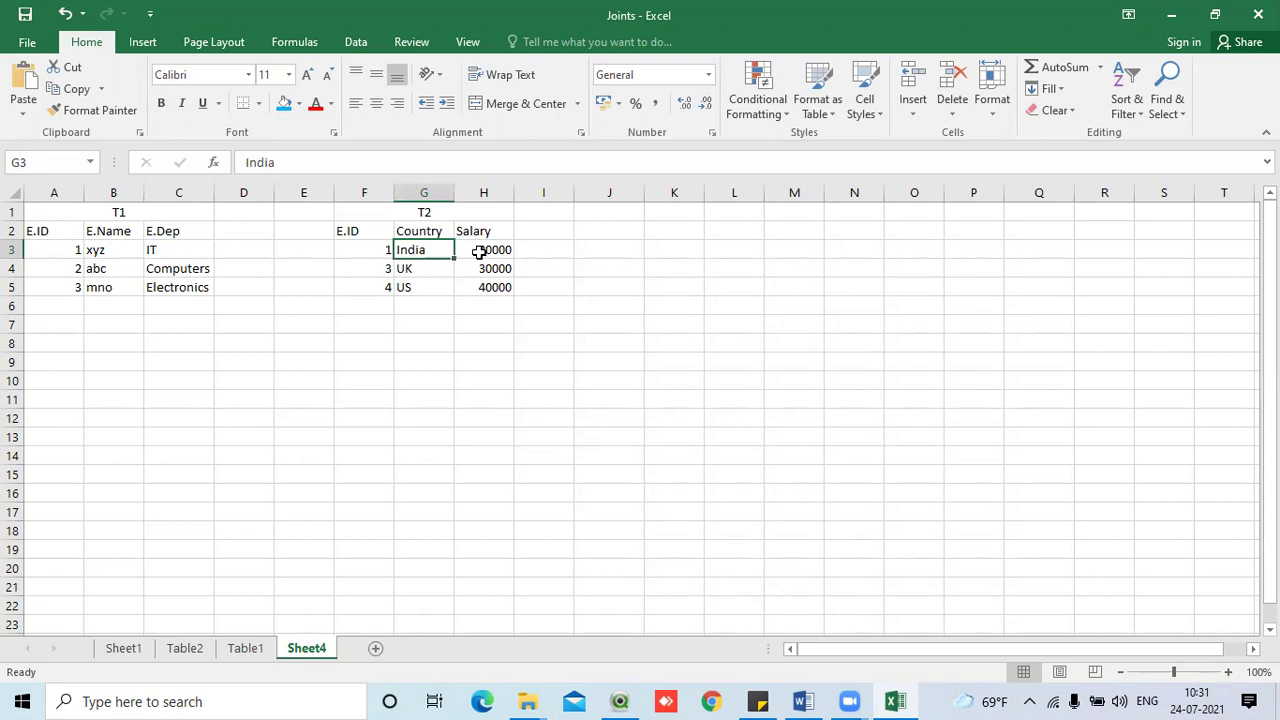
{"action": "left_click", "coordinate": [479, 252]}
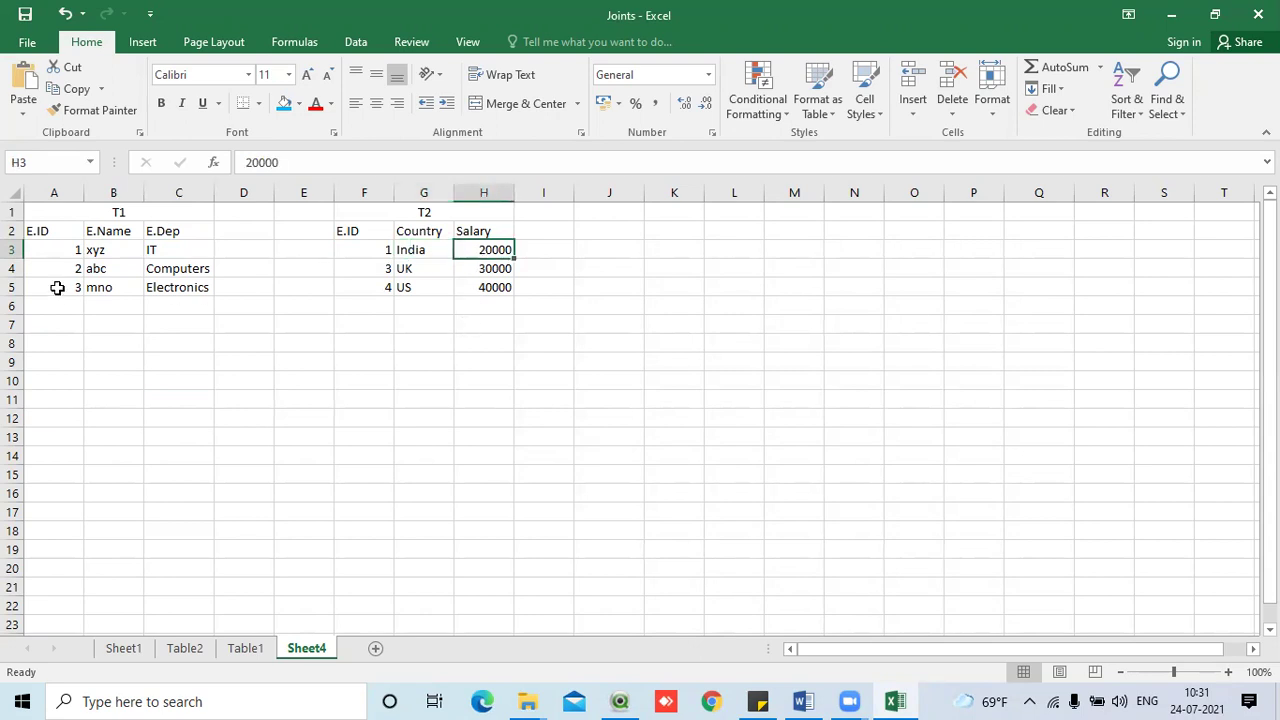
{"action": "left_click_drag", "start_coordinate": [50, 236], "coordinate": [72, 285]}
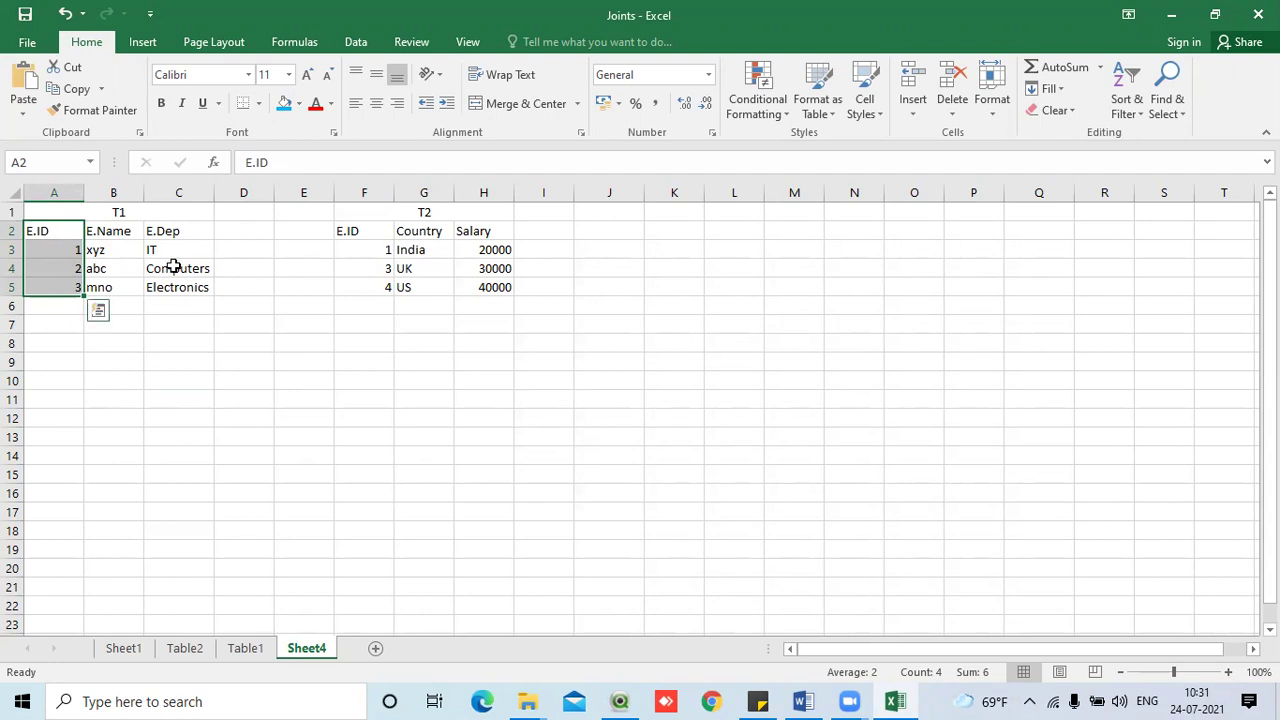
- Enter the label Left in cell A10 below table T1
{"action": "left_click", "coordinate": [52, 376]}
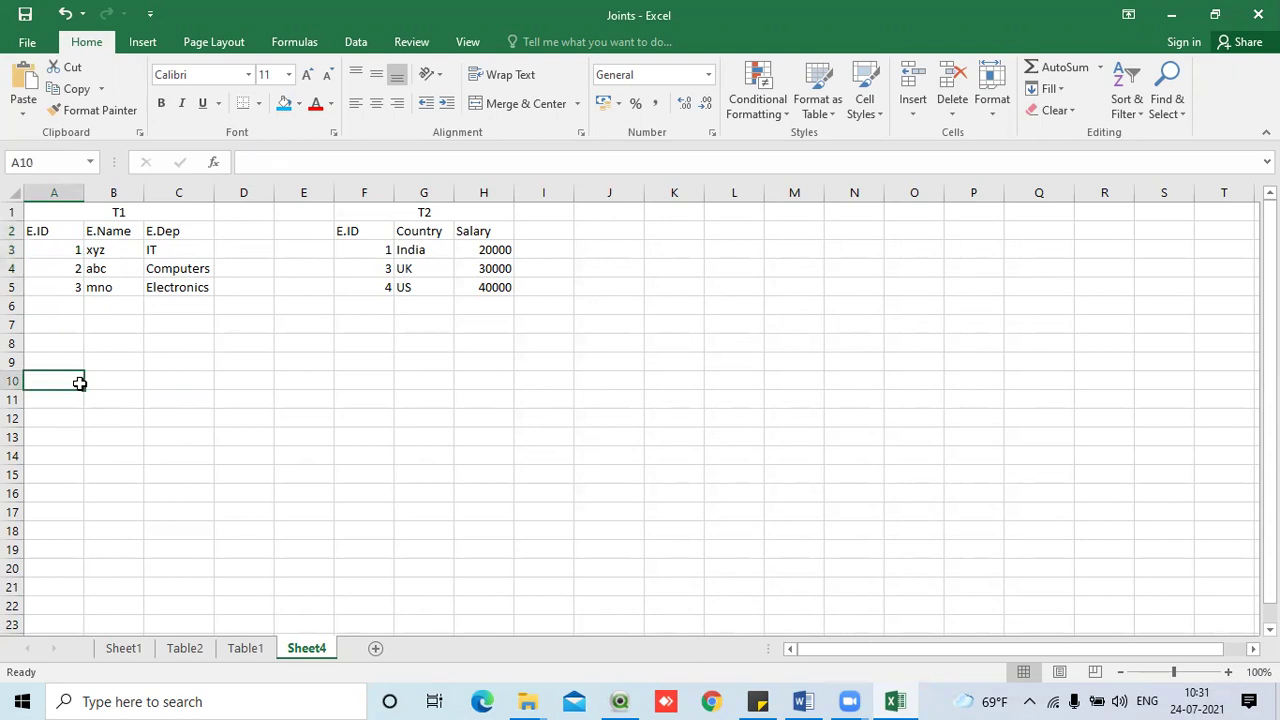
{"action": "type", "text": "Lef"}
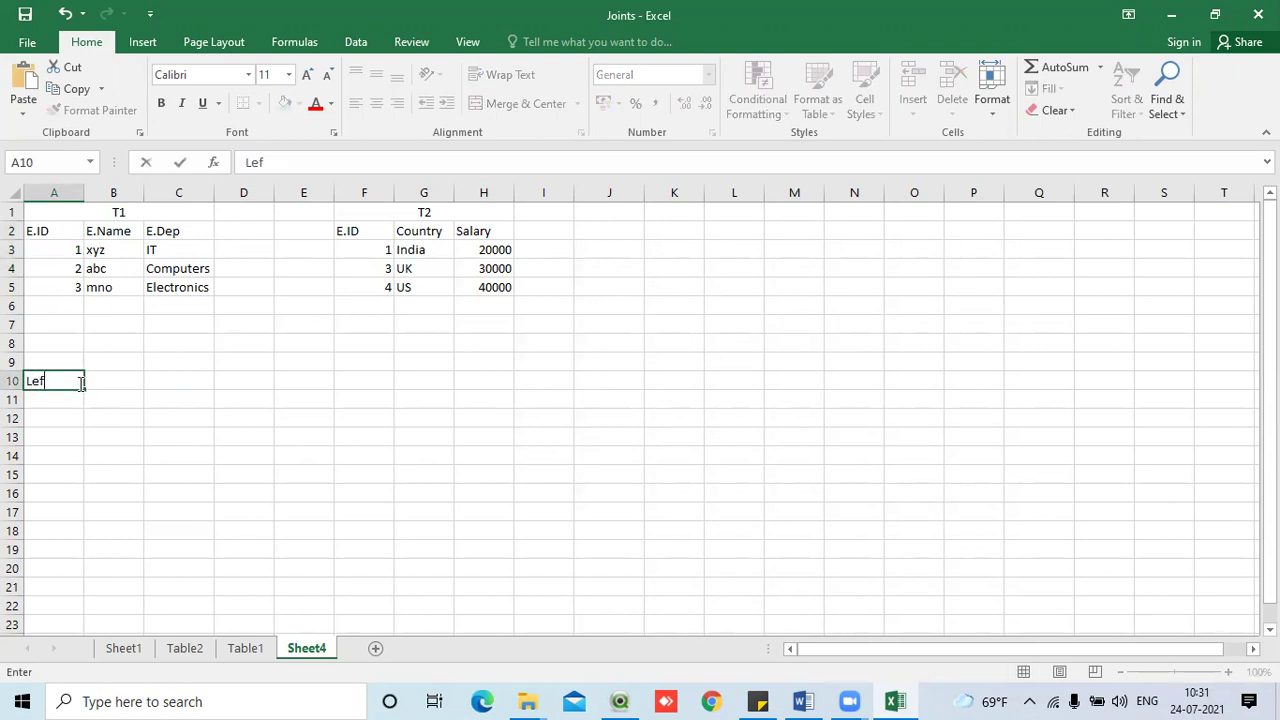
{"action": "key", "text": "Return"}
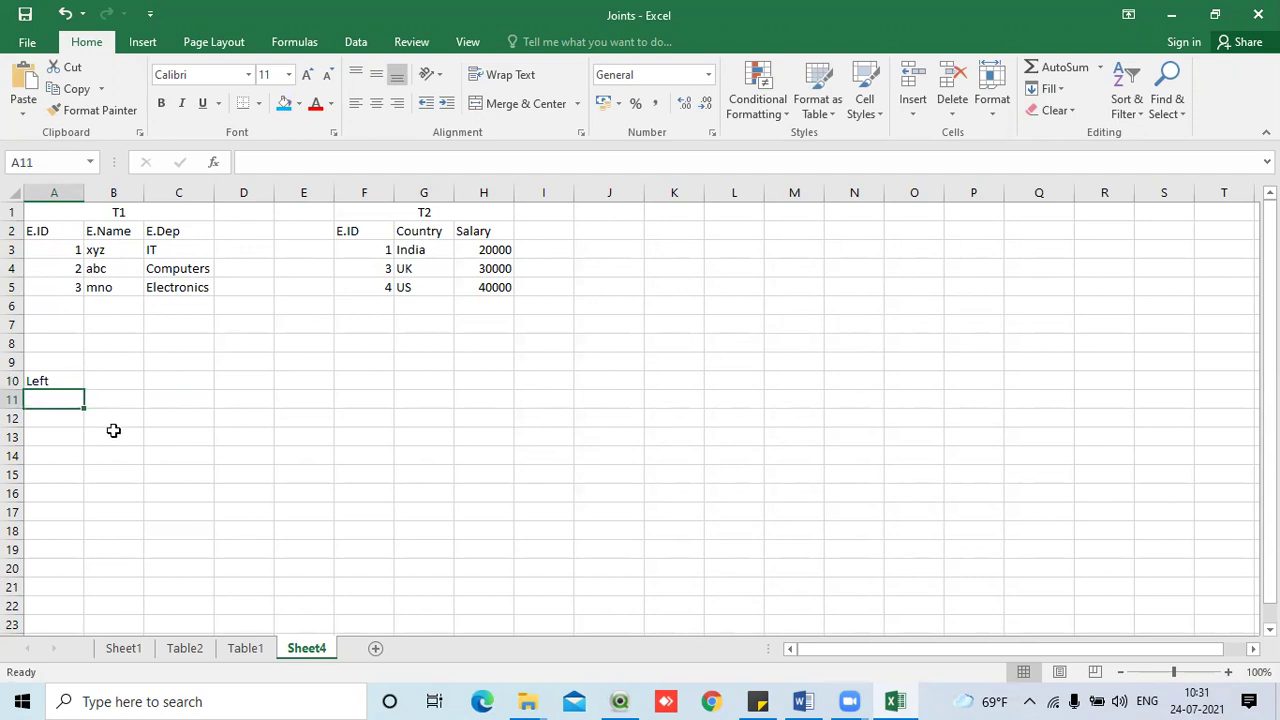
- Copy T1's headers E.ID, E.Name and E.Dep into row 11, starting at cell B11
{"action": "left_click", "coordinate": [111, 415]}
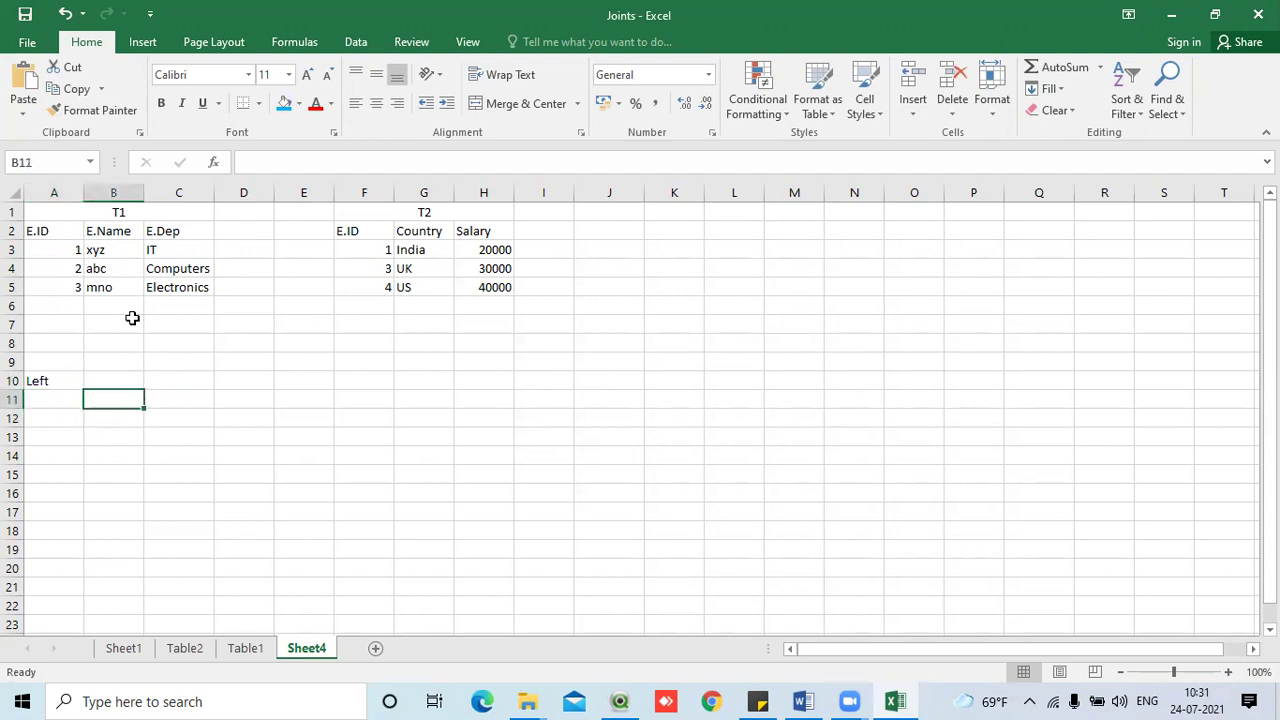
{"action": "left_click", "coordinate": [76, 230]}
{"action": "left_click_drag", "start_coordinate": [76, 230], "coordinate": [177, 230]}
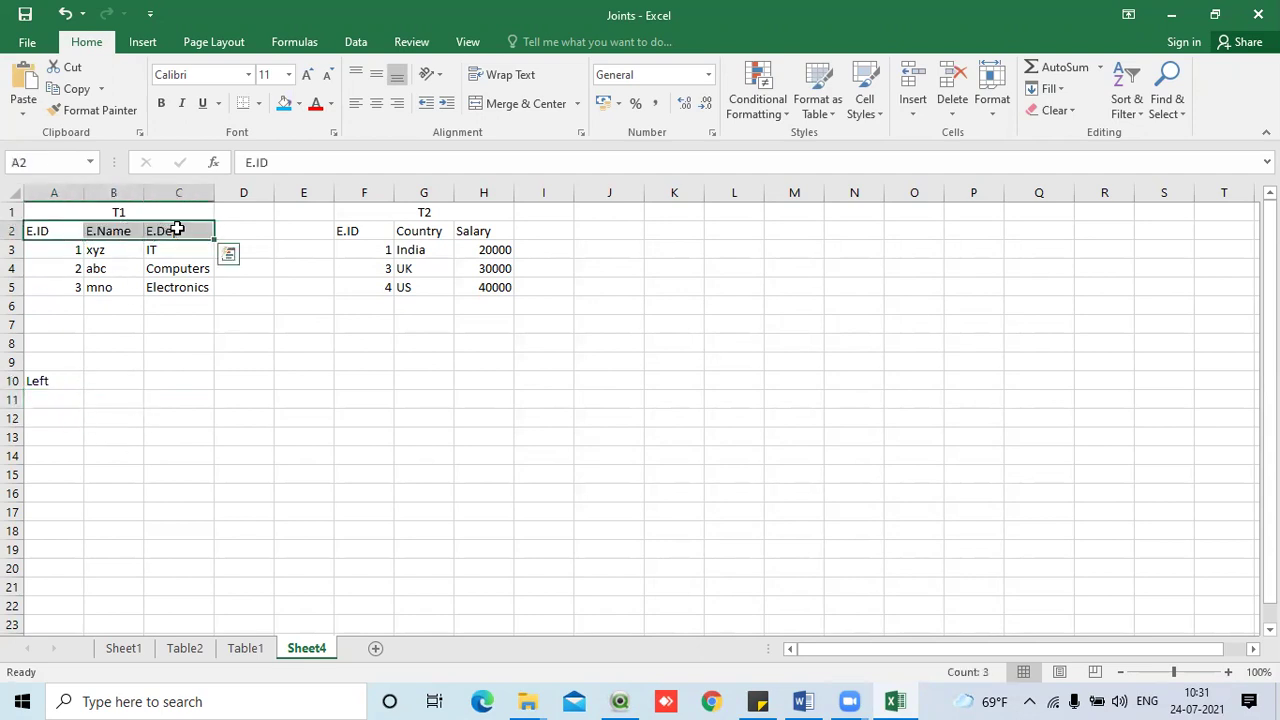
{"action": "key", "text": "ctrl+c"}
{"action": "left_click", "coordinate": [123, 402]}
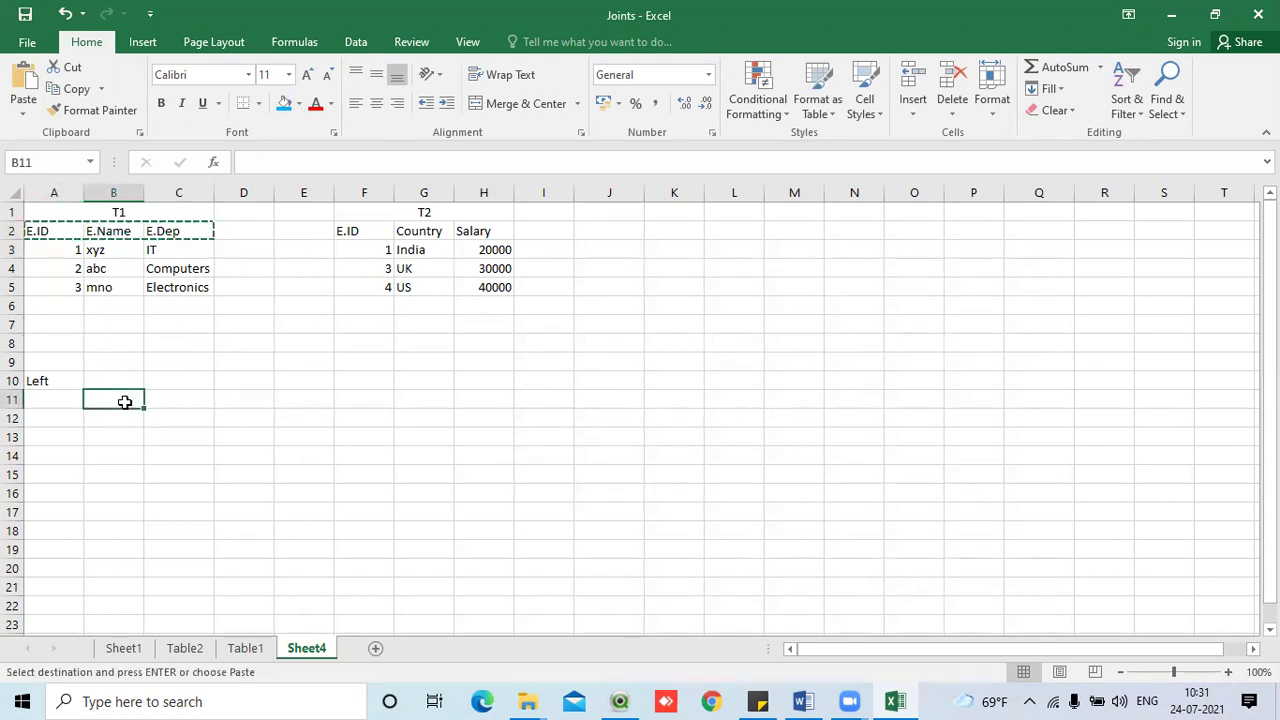
{"action": "key", "text": "ctrl+v"}
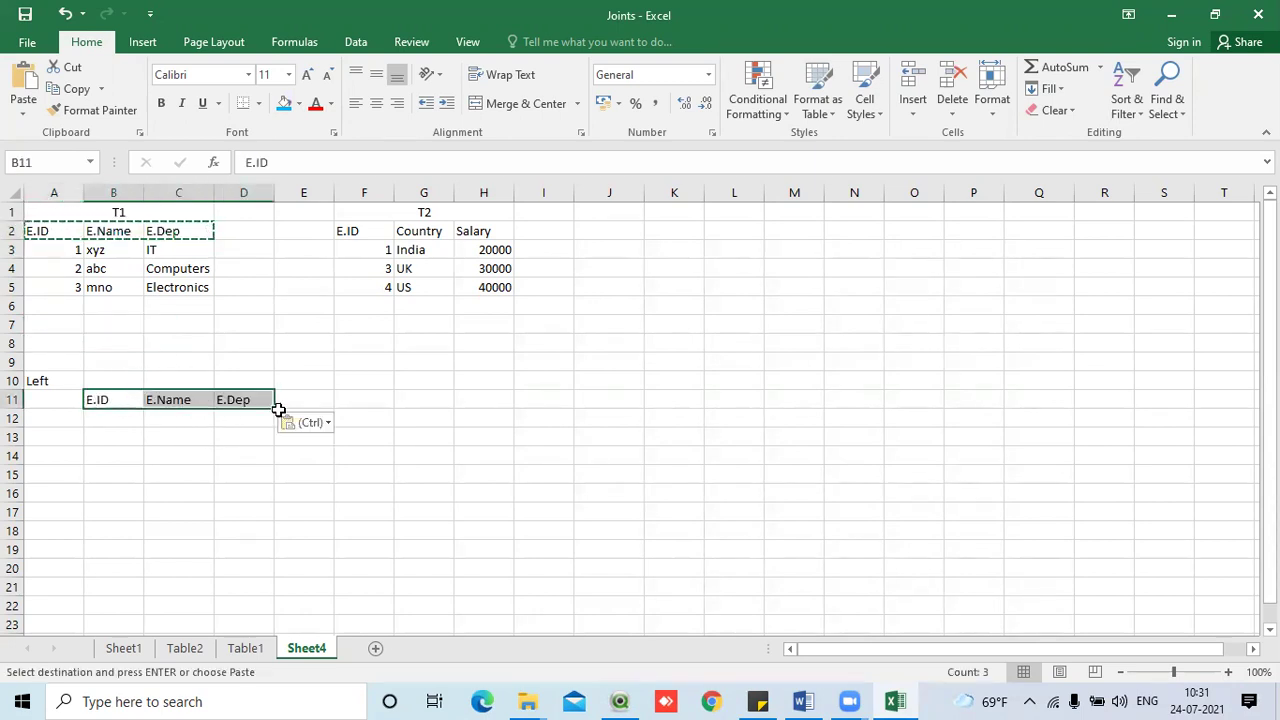
- Copy T2's Country and Salary headers into E11:F11, beside the E.Dep header of the Left table
{"action": "left_click", "coordinate": [441, 230]}
{"action": "left_click_drag", "start_coordinate": [441, 230], "coordinate": [484, 242]}
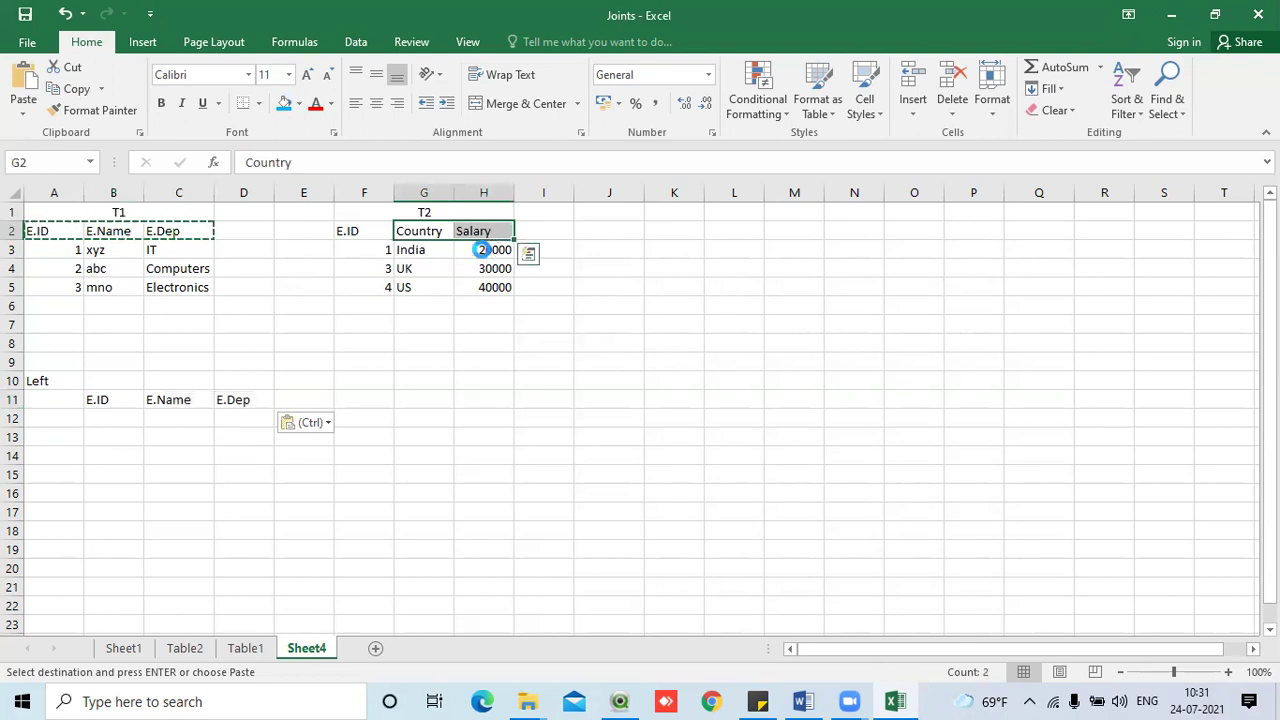
{"action": "key", "text": "ctrl+c"}
{"action": "left_click", "coordinate": [303, 399]}
{"action": "key", "text": "ctrl+v"}
{"action": "left_click", "coordinate": [282, 510]}
- Compare the E.ID values of T1 and T2 to determine which IDs belong in the Left table
{"action": "left_click", "coordinate": [135, 425]}
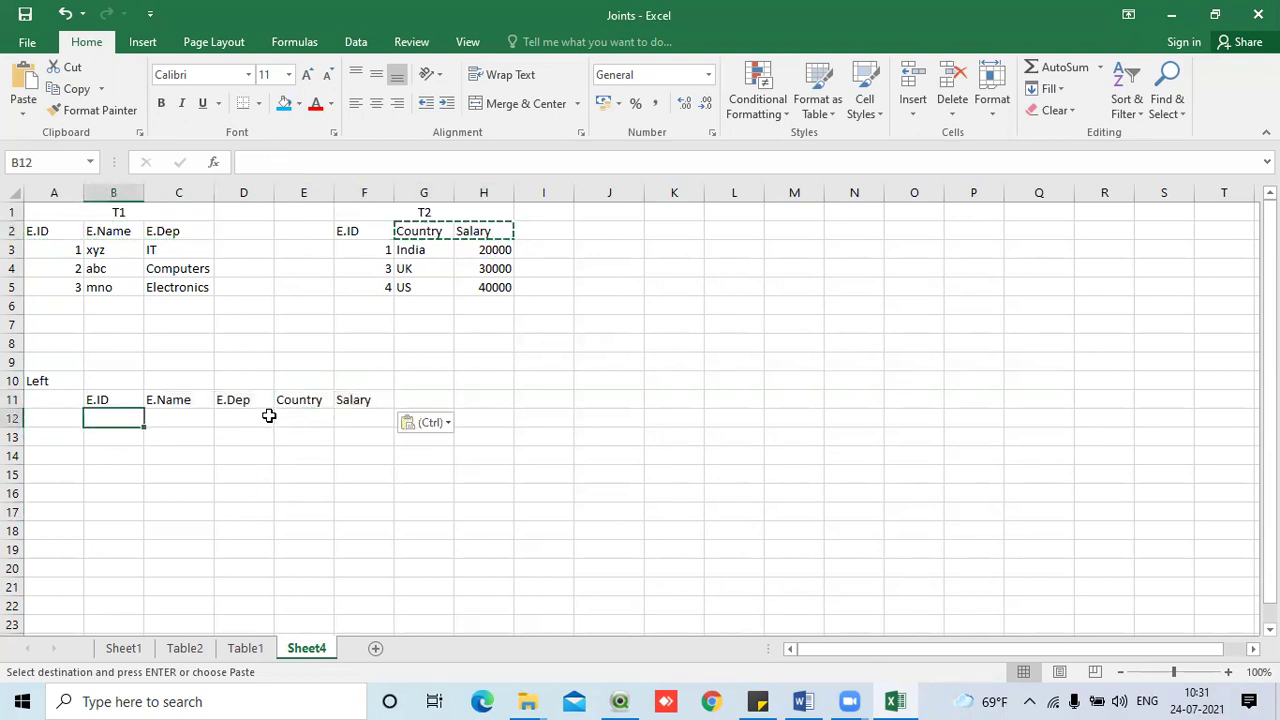
{"action": "key", "text": "Escape"}
{"action": "left_click_drag", "start_coordinate": [112, 419], "coordinate": [128, 442]}
{"action": "left_click", "coordinate": [310, 470]}
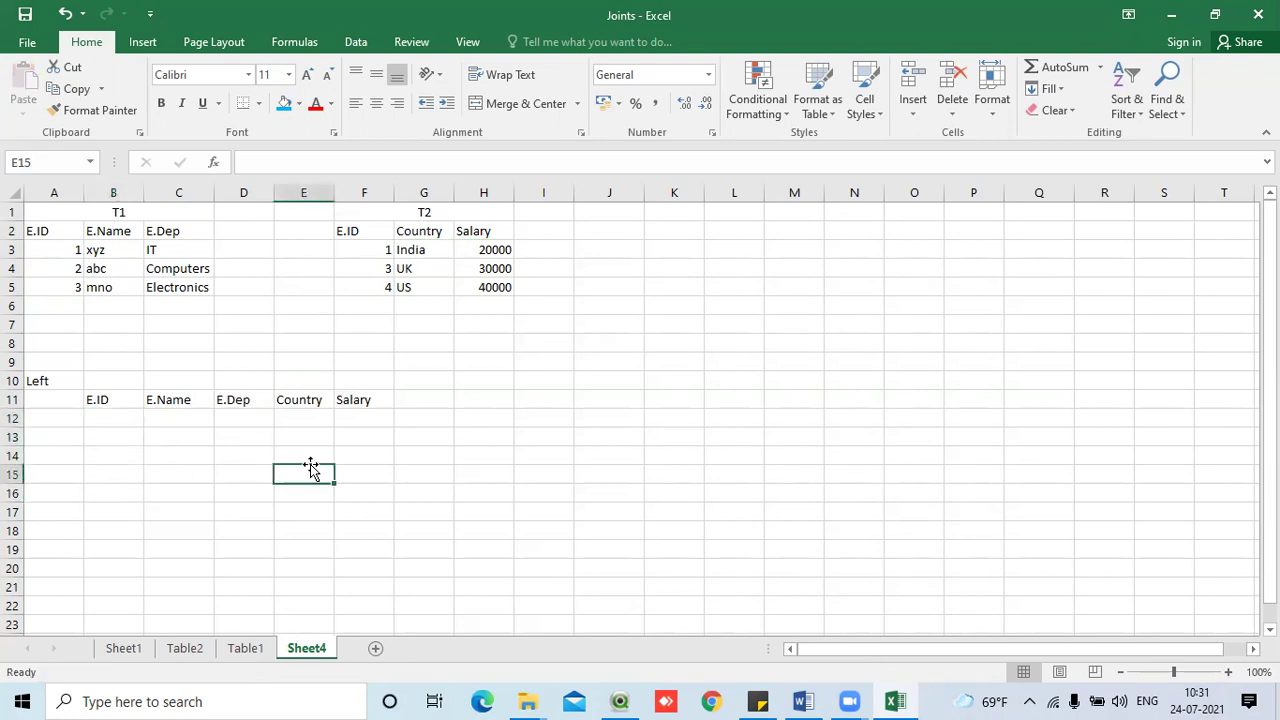
{"action": "left_click", "coordinate": [62, 255]}
{"action": "left_click_drag", "start_coordinate": [62, 260], "coordinate": [94, 289]}
{"action": "left_click_drag", "start_coordinate": [386, 249], "coordinate": [383, 288]}
{"action": "left_click", "coordinate": [481, 380]}
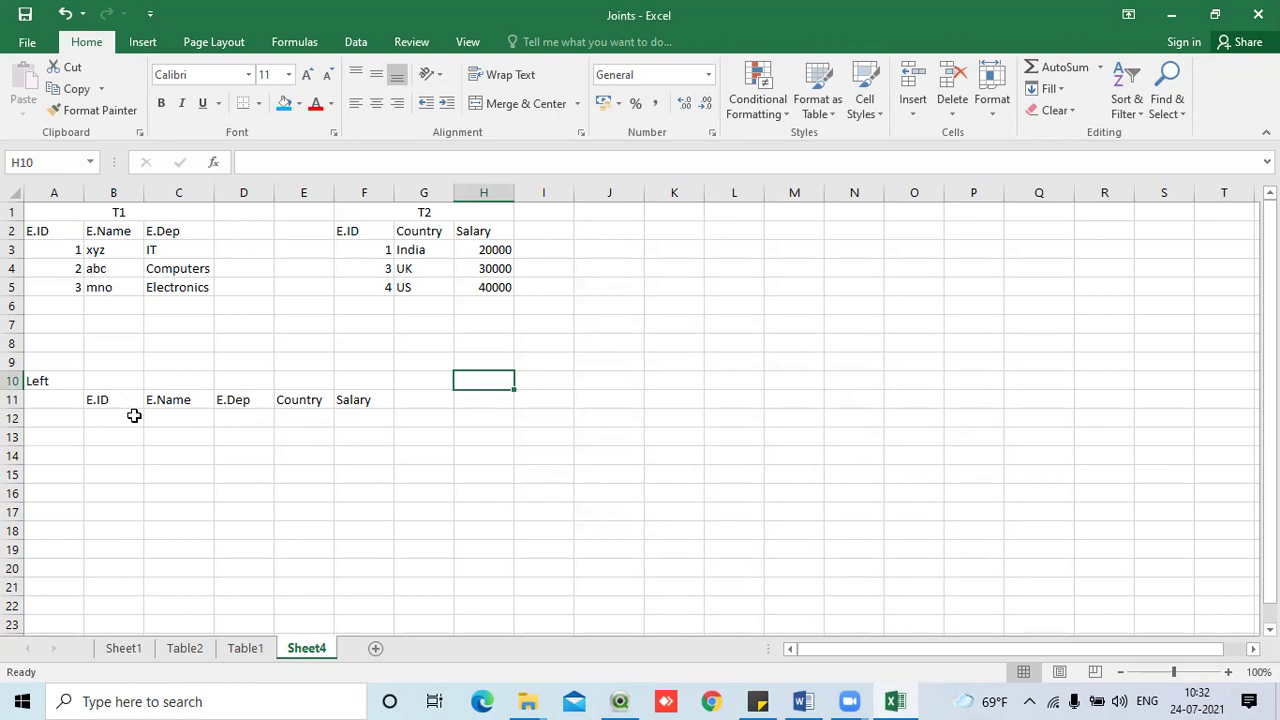
{"action": "left_click_drag", "start_coordinate": [134, 415], "coordinate": [137, 466]}
{"action": "left_click", "coordinate": [241, 470]}
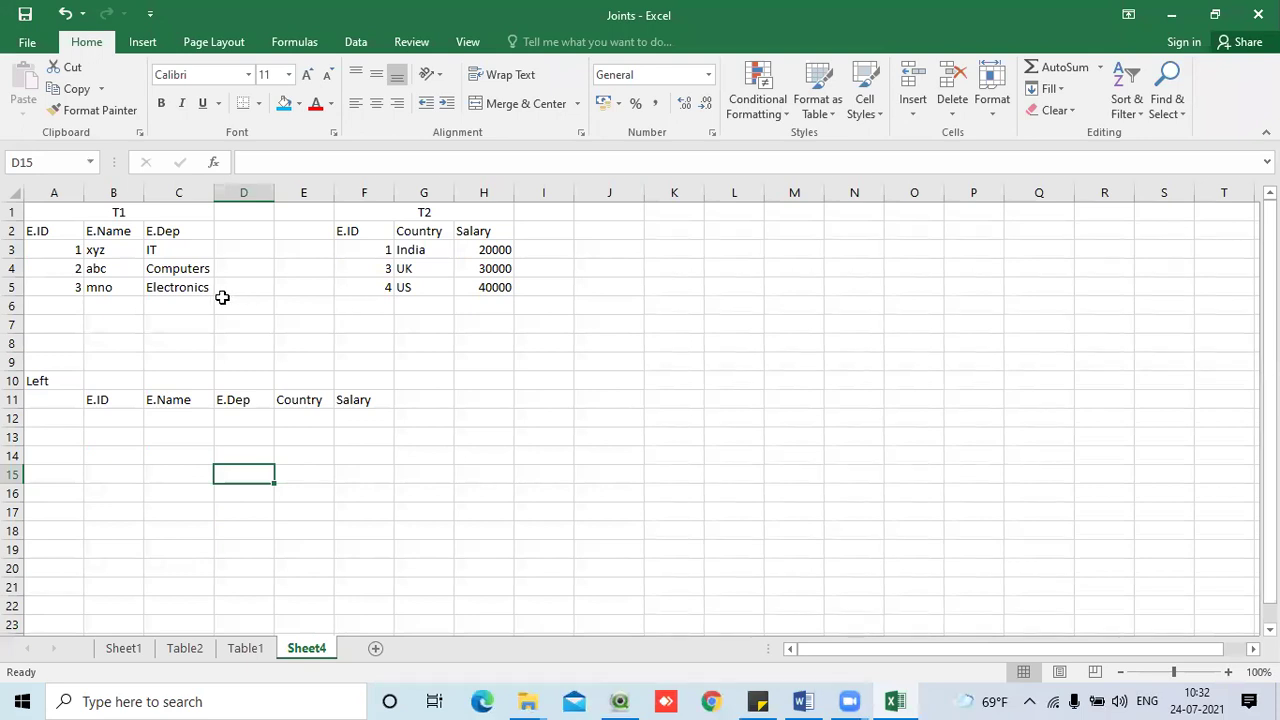
- Copy T1's E.ID values 1, 2 and 3 into the Left table, starting at cell B12
{"action": "left_click", "coordinate": [122, 414]}
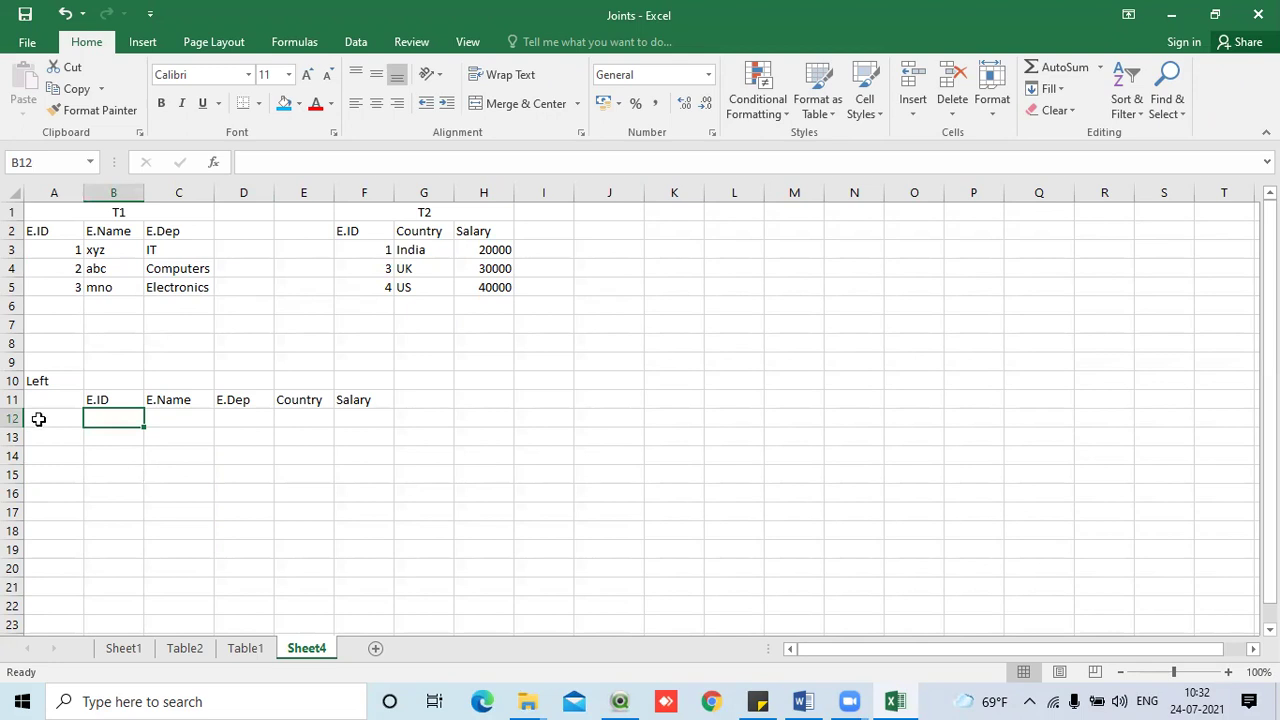
{"action": "left_click_drag", "start_coordinate": [75, 249], "coordinate": [76, 283]}
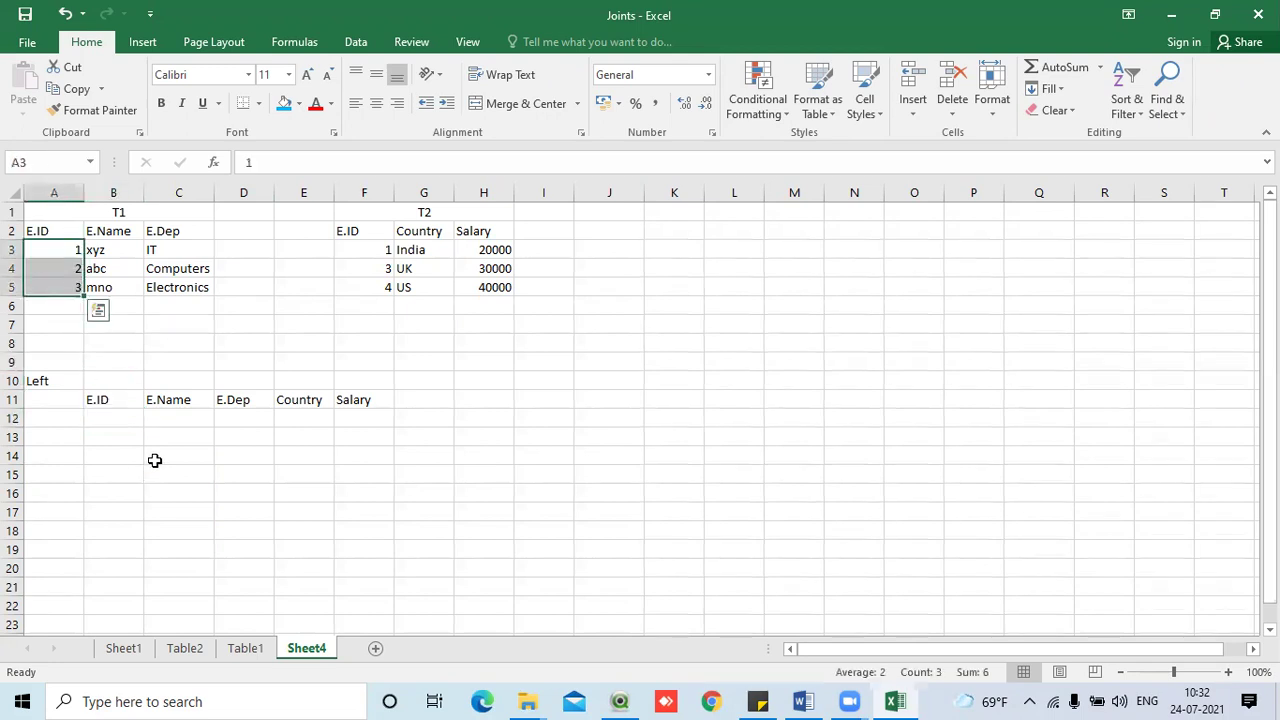
{"action": "key", "text": "ctrl+c"}
{"action": "left_click", "coordinate": [124, 417]}
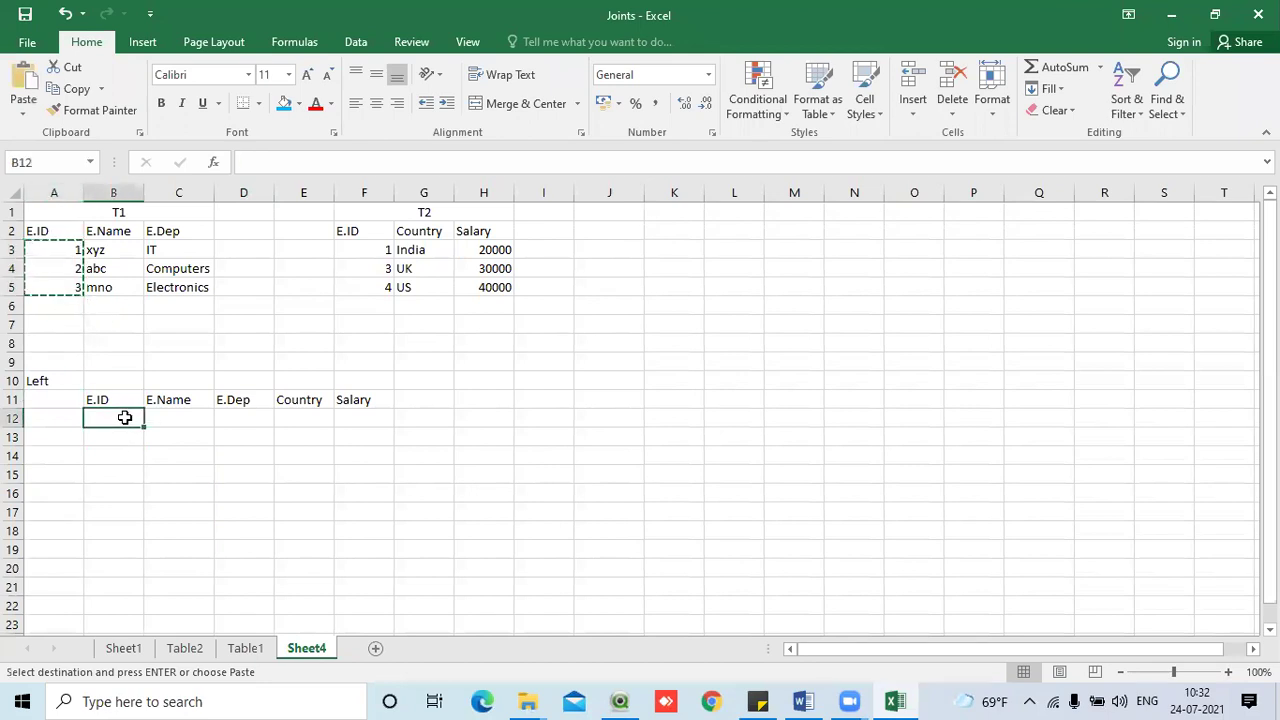
{"action": "key", "text": "ctrl+v"}
{"action": "key", "text": "Escape"}
{"action": "left_click", "coordinate": [285, 500]}
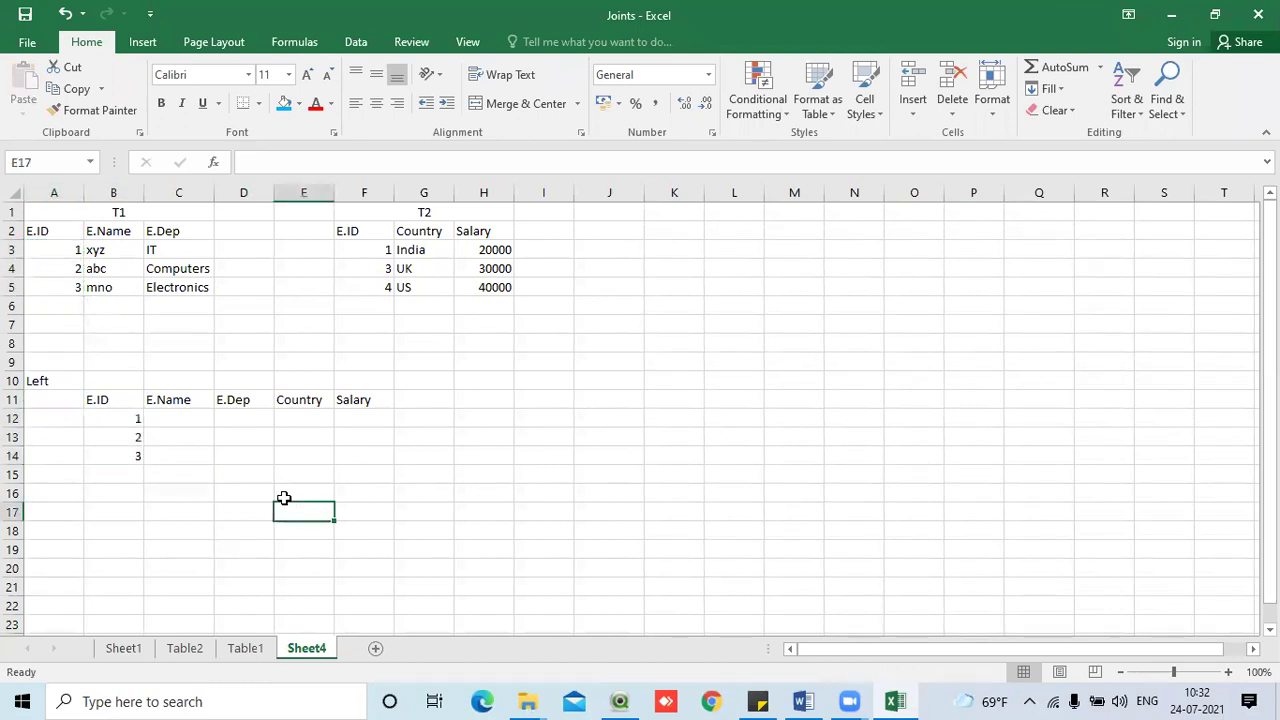
- Copy T1's E.Name and E.Dep values into the Left table starting at C12, and autofit the width of column D
{"action": "left_click_drag", "start_coordinate": [124, 249], "coordinate": [186, 286]}
{"action": "key", "text": "ctrl+c"}
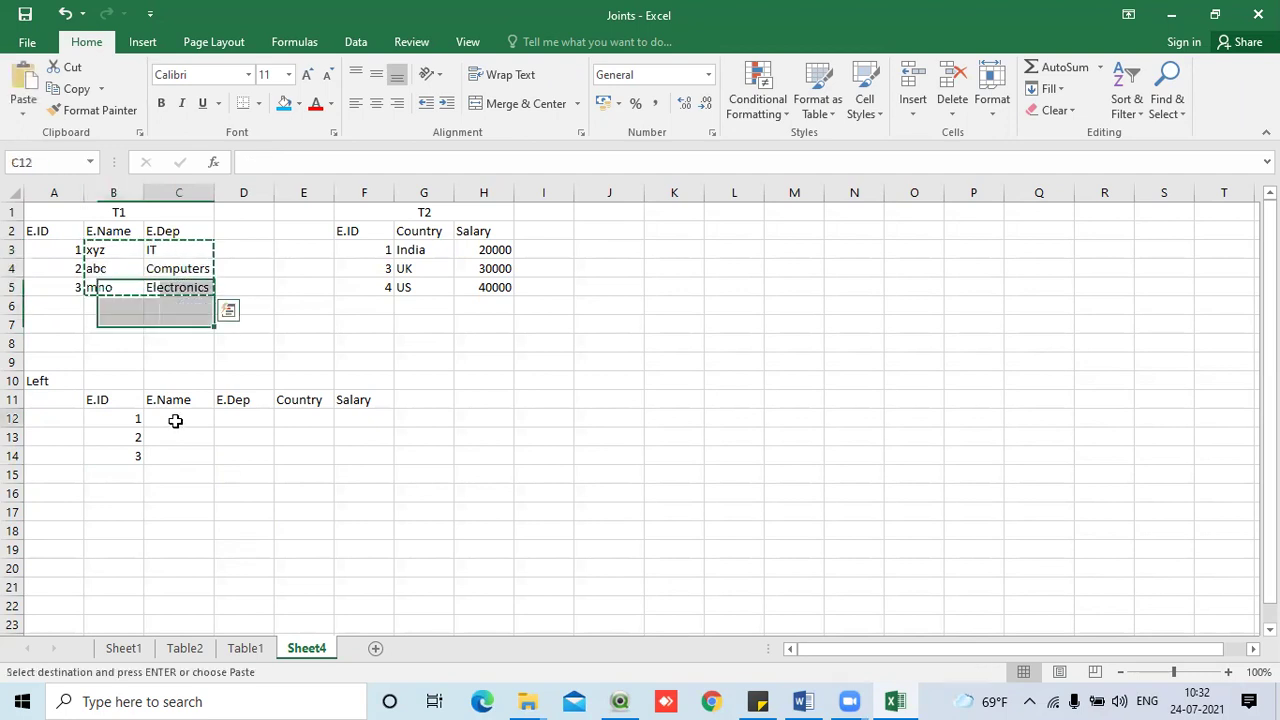
{"action": "left_click", "coordinate": [177, 420]}
{"action": "key", "text": "ctrl+v"}
{"action": "left_click", "coordinate": [237, 514]}
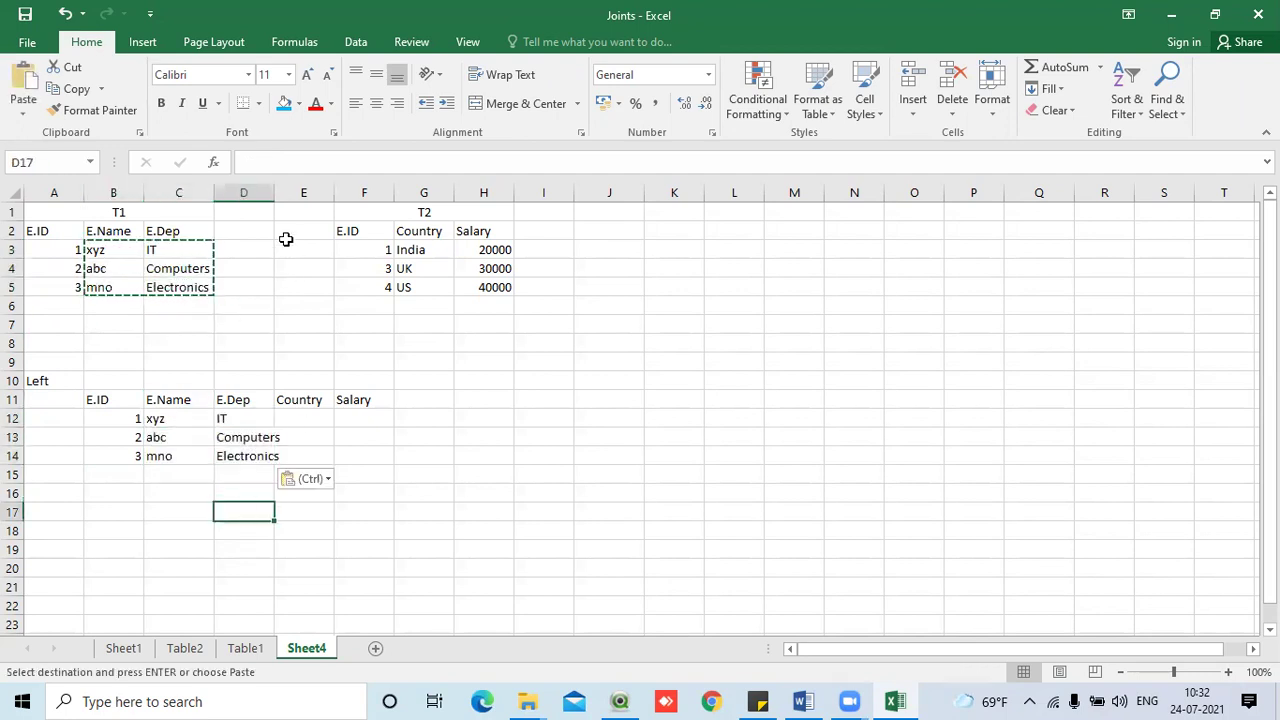
{"action": "double_click", "coordinate": [273, 190]}
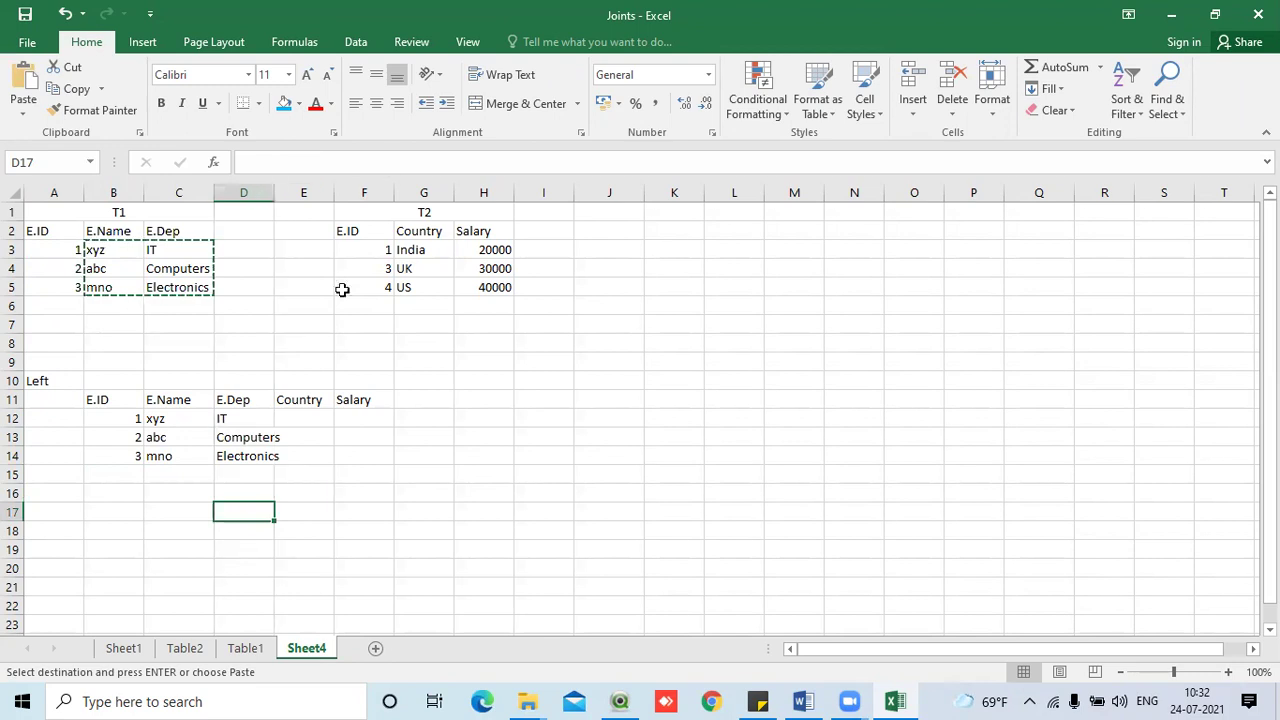
- Copy India and 20000 from T2 into E12:F12, the Left table's row for E.ID 1
{"action": "left_click", "coordinate": [320, 418]}
{"action": "key", "text": "Escape"}
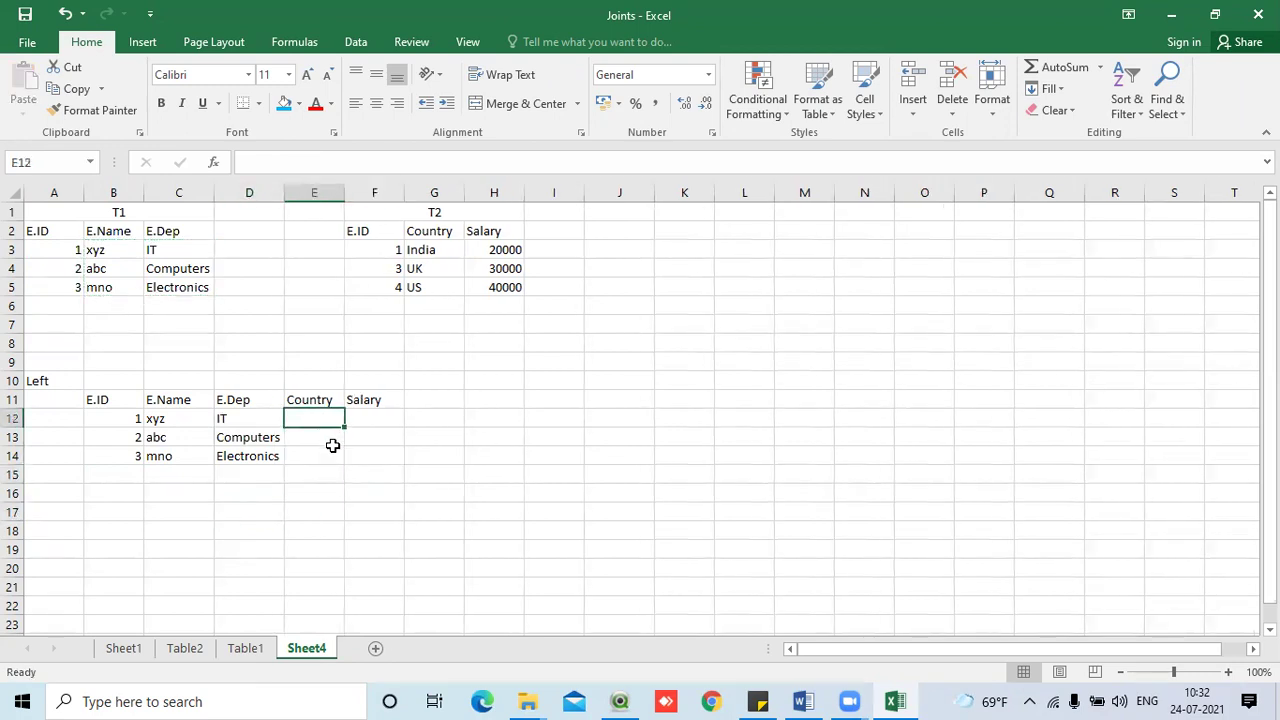
{"action": "left_click_drag", "start_coordinate": [420, 250], "coordinate": [495, 251]}
{"action": "key", "text": "ctrl+c"}
{"action": "left_click", "coordinate": [308, 420]}
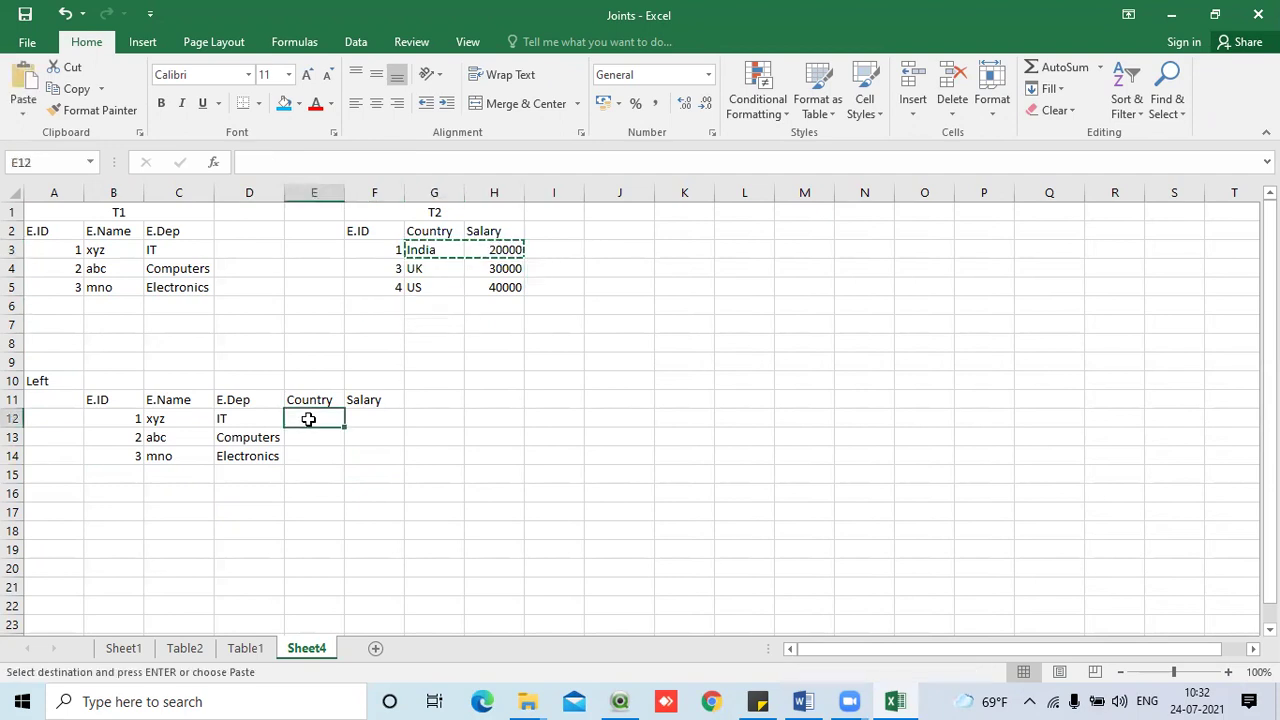
{"action": "key", "text": "ctrl+v"}
{"action": "key", "text": "Escape"}
{"action": "left_click", "coordinate": [358, 494]}
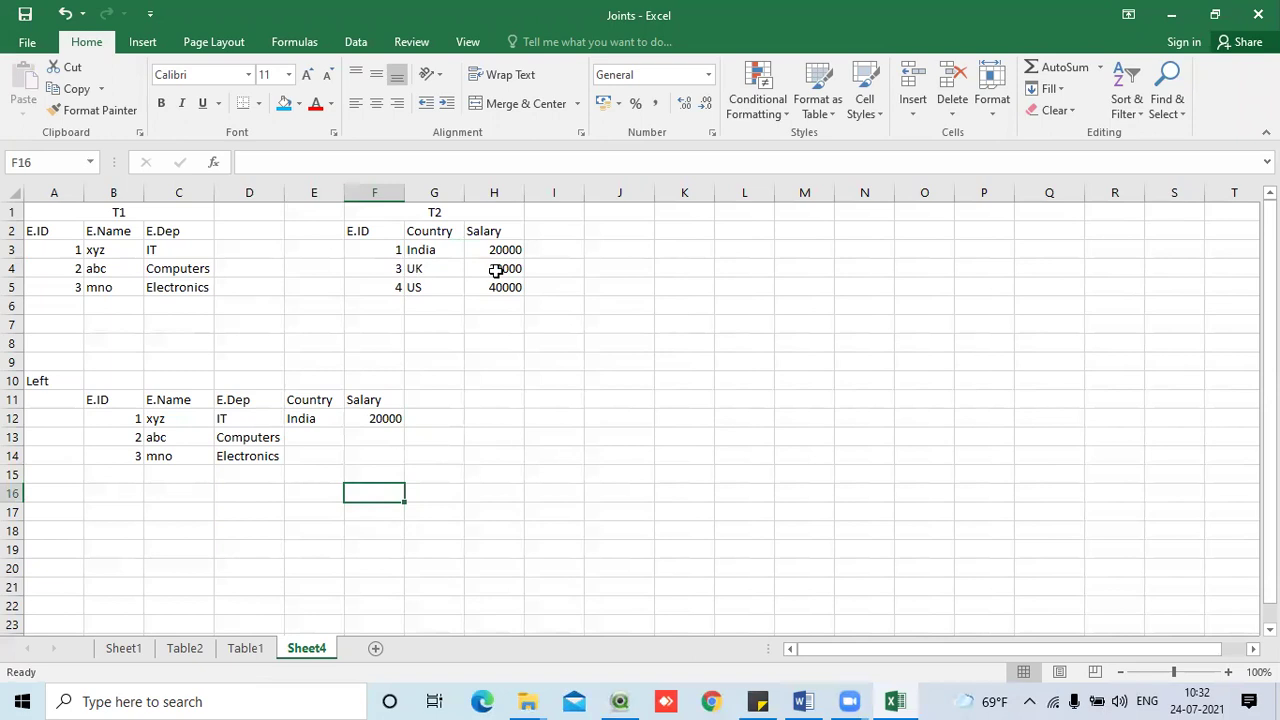
- Check T2 for E.ID 2 and enter a dash for both Country and Salary in that ID's row of the Left table
{"action": "left_click", "coordinate": [384, 271]}
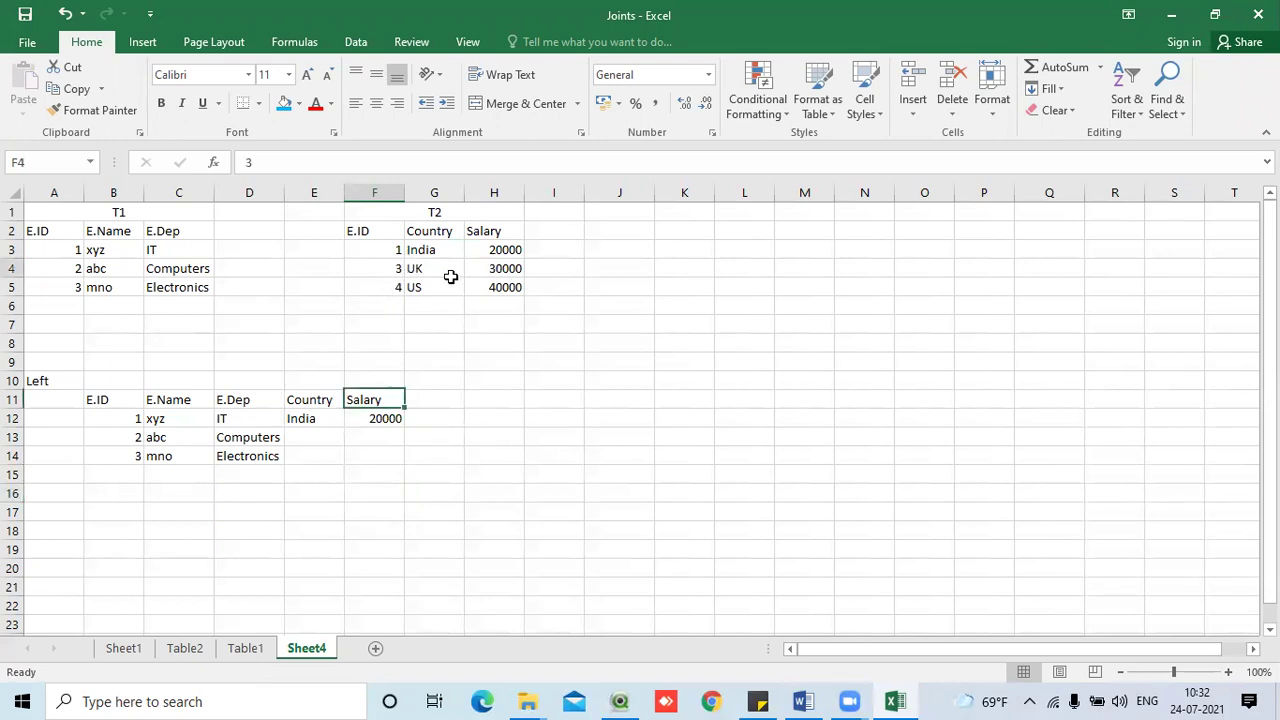
{"action": "left_click", "coordinate": [453, 275]}
{"action": "left_click", "coordinate": [326, 436]}
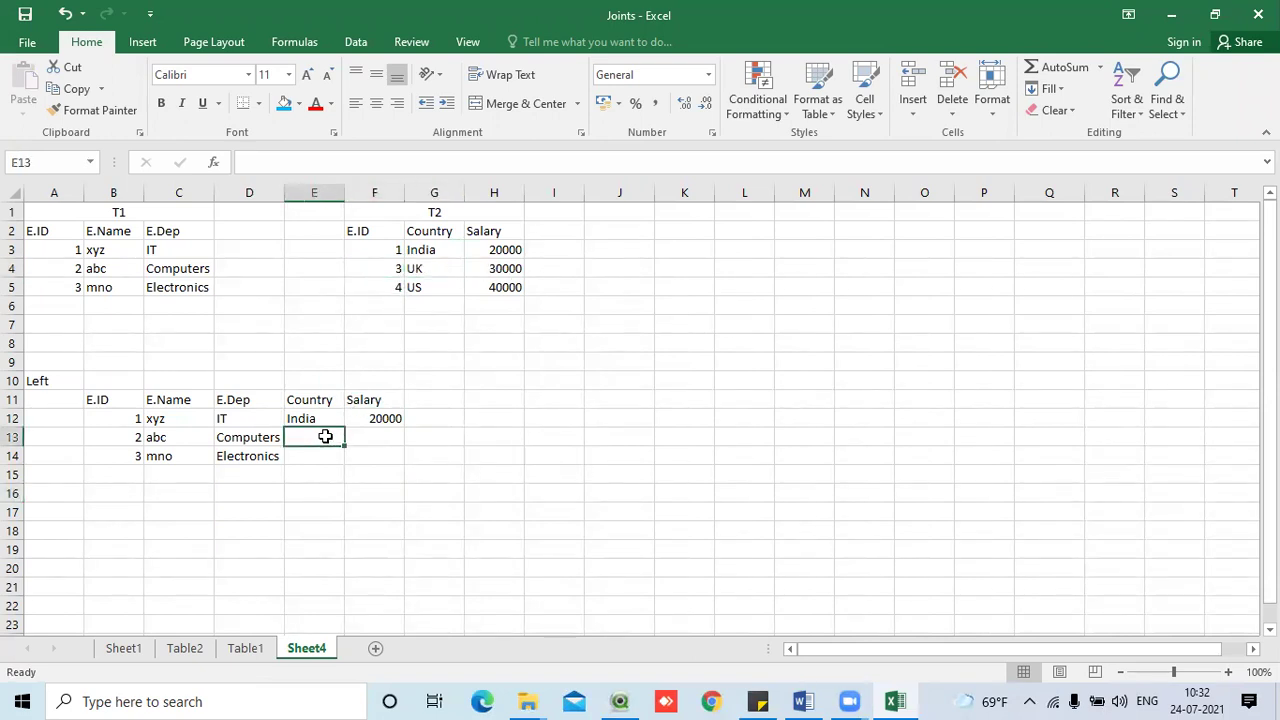
{"action": "type", "text": "="}
{"action": "left_click", "coordinate": [360, 431]}
{"action": "type", "text": "-"}
{"action": "key", "text": "Escape"}
{"action": "type", "text": "-"}
{"action": "key", "text": "Return"}
{"action": "left_click", "coordinate": [380, 436]}
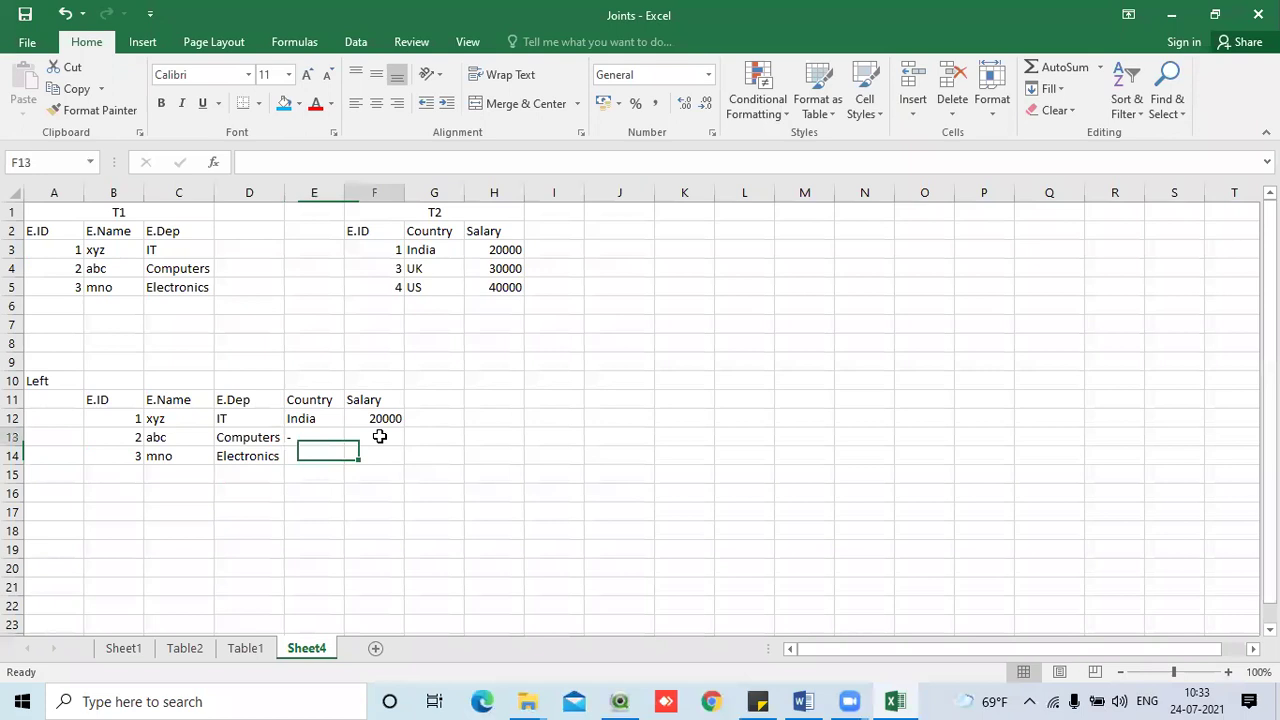
{"action": "type", "text": "-"}
{"action": "key", "text": "Return"}
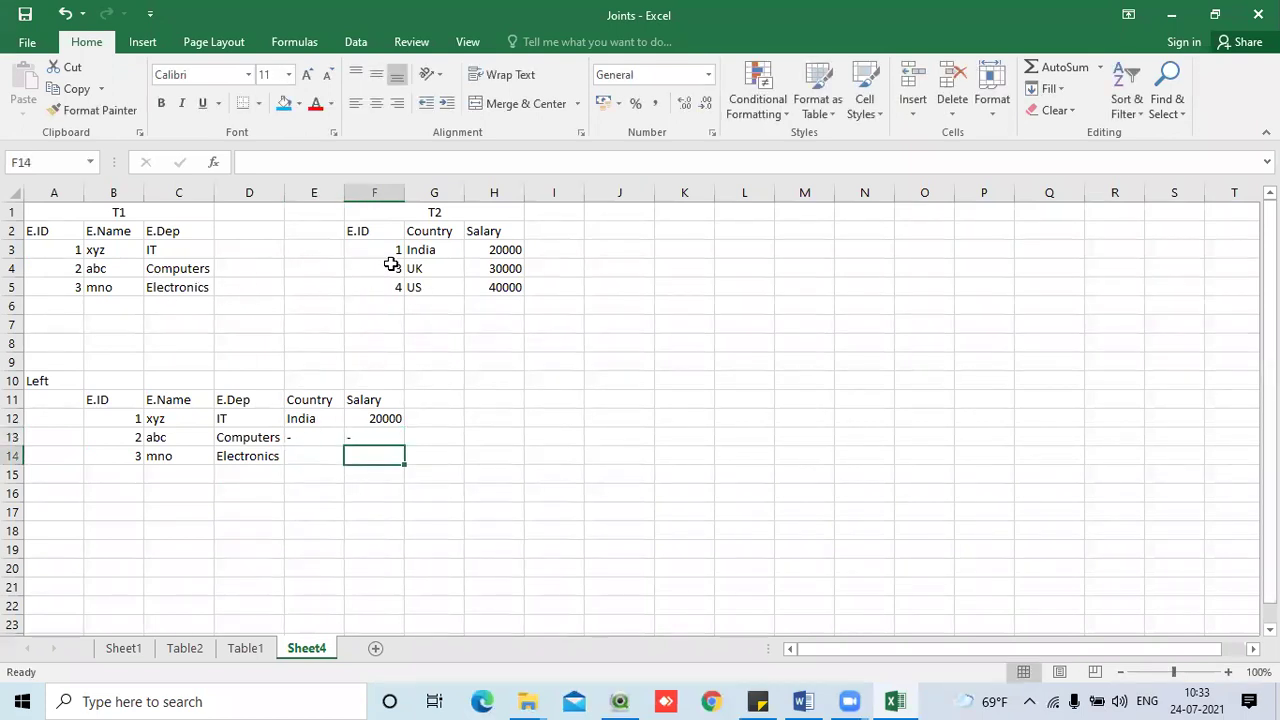
- Copy UK and 30000 from T2 into E14:F14, the Left table's row for E.ID 3
{"action": "left_click", "coordinate": [432, 265]}
{"action": "left_click_drag", "start_coordinate": [432, 265], "coordinate": [500, 266]}
{"action": "key", "text": "ctrl+c"}
{"action": "left_click", "coordinate": [328, 453]}
{"action": "key", "text": "ctrl+v"}
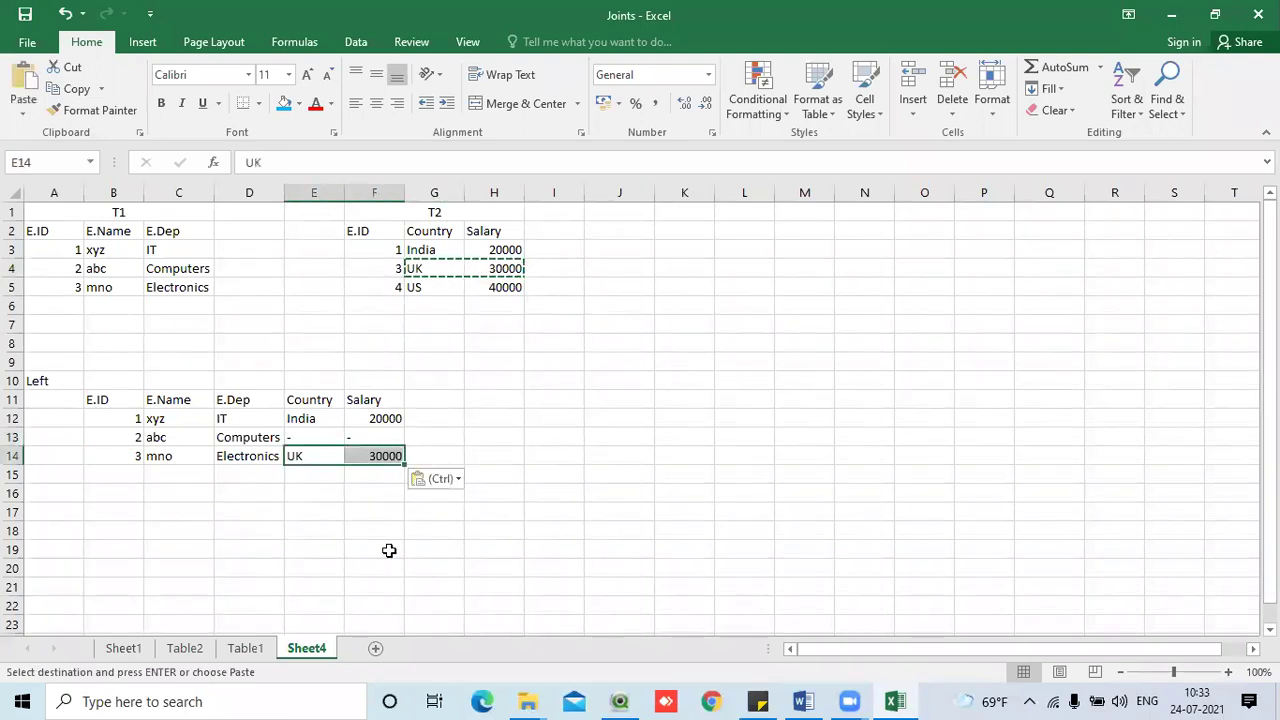
{"action": "key", "text": "Escape"}
{"action": "left_click", "coordinate": [337, 546]}
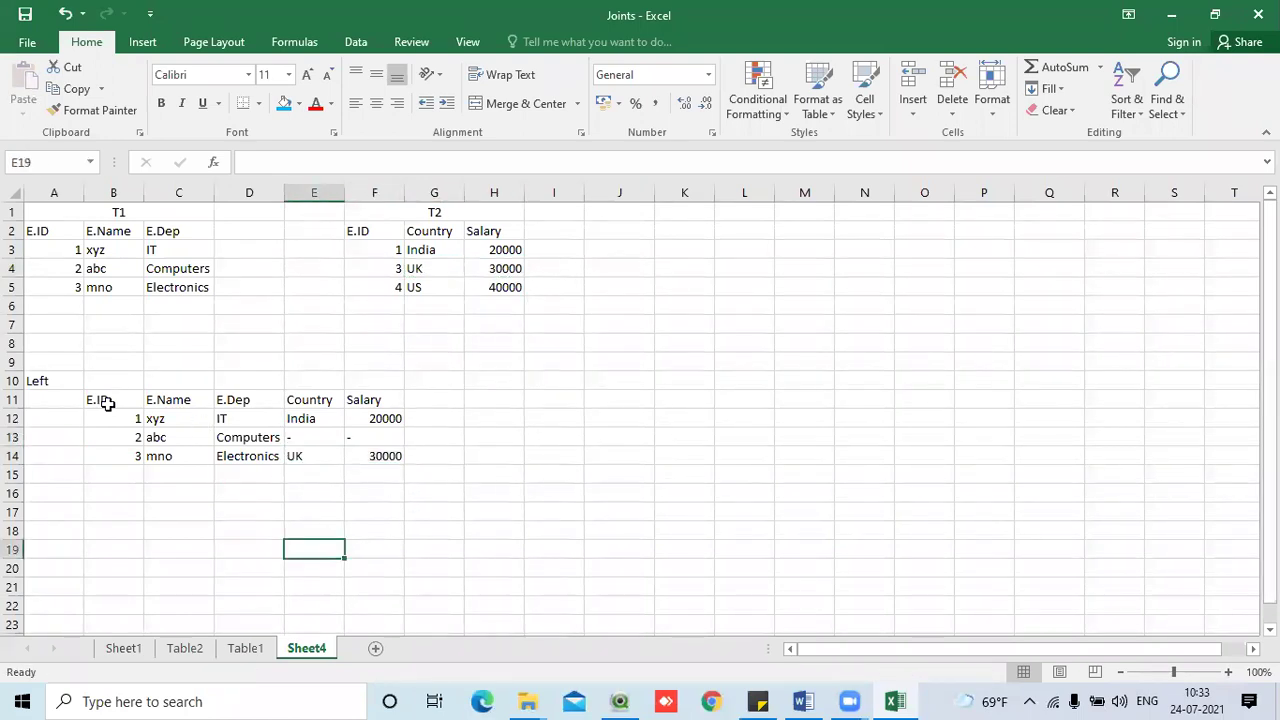
- Review the Left table against T1's three rows and the T2 row for E.ID 3, including the dashes for E.ID 2
{"action": "left_click", "coordinate": [63, 381]}
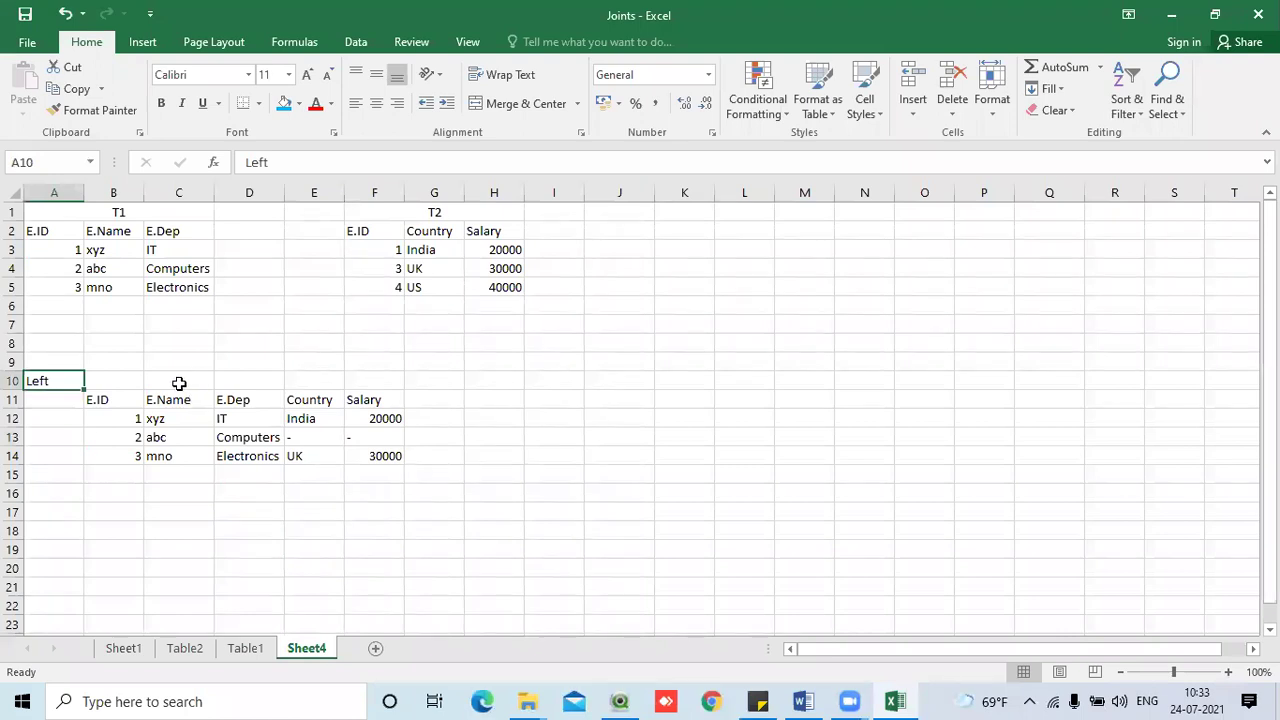
{"action": "left_click_drag", "start_coordinate": [63, 250], "coordinate": [162, 286]}
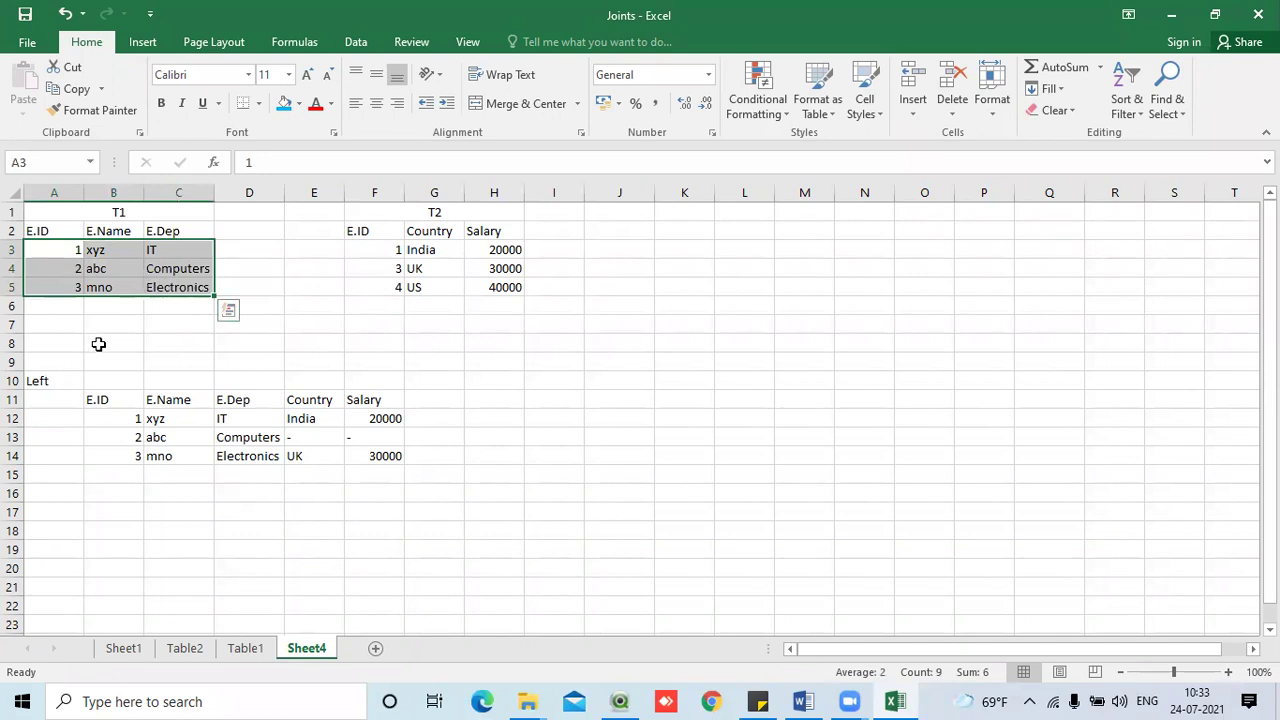
{"action": "left_click_drag", "start_coordinate": [76, 247], "coordinate": [201, 289]}
{"action": "left_click_drag", "start_coordinate": [128, 416], "coordinate": [251, 450]}
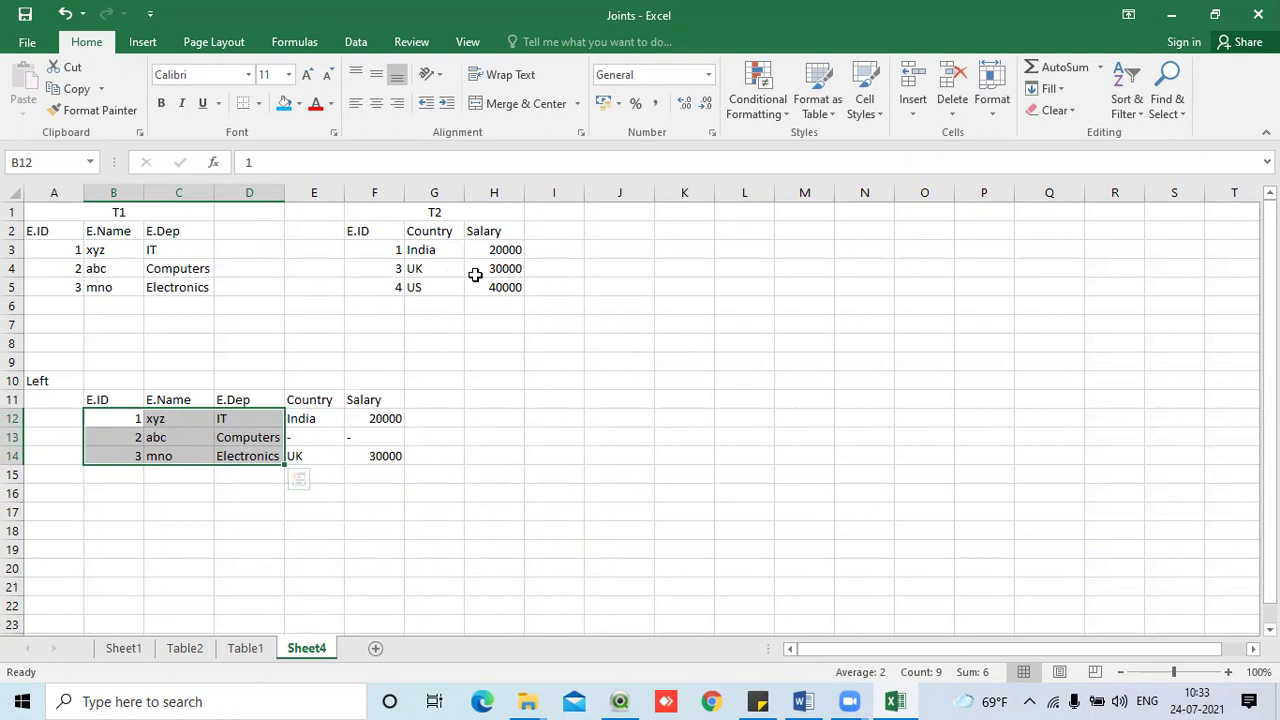
{"action": "left_click", "coordinate": [335, 437]}
{"action": "left_click", "coordinate": [393, 433]}
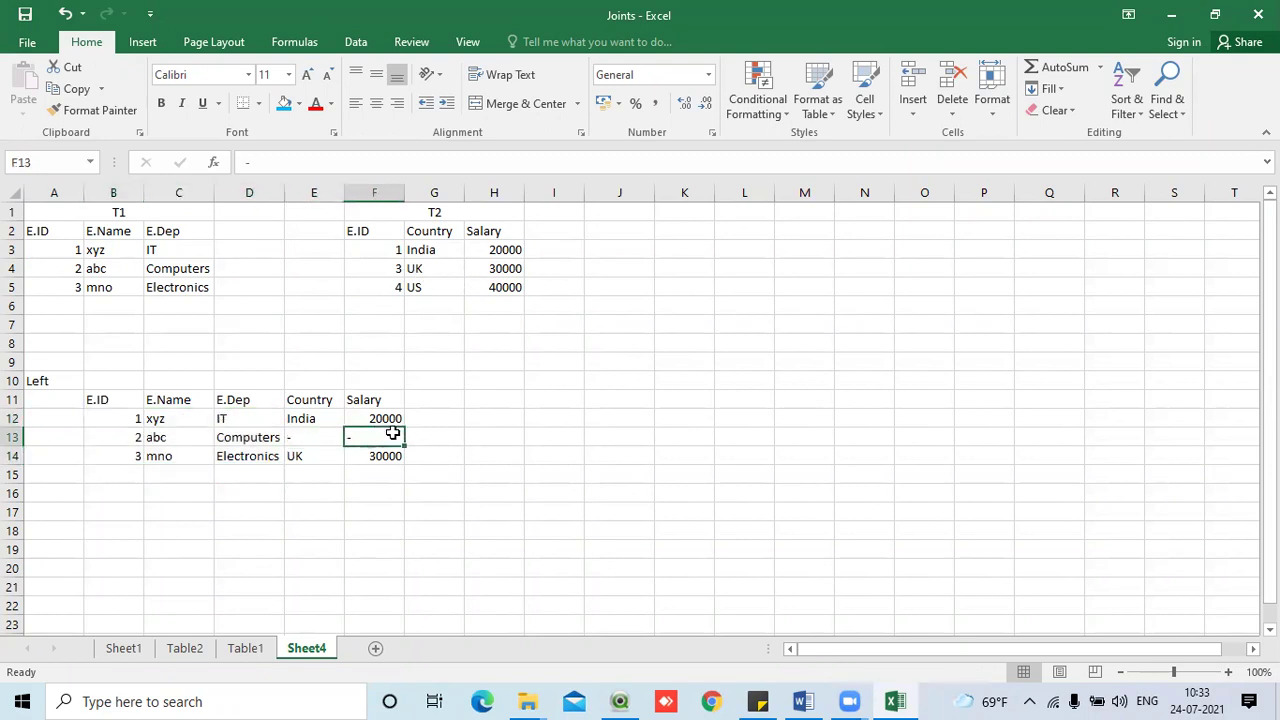
{"action": "left_click", "coordinate": [126, 455]}
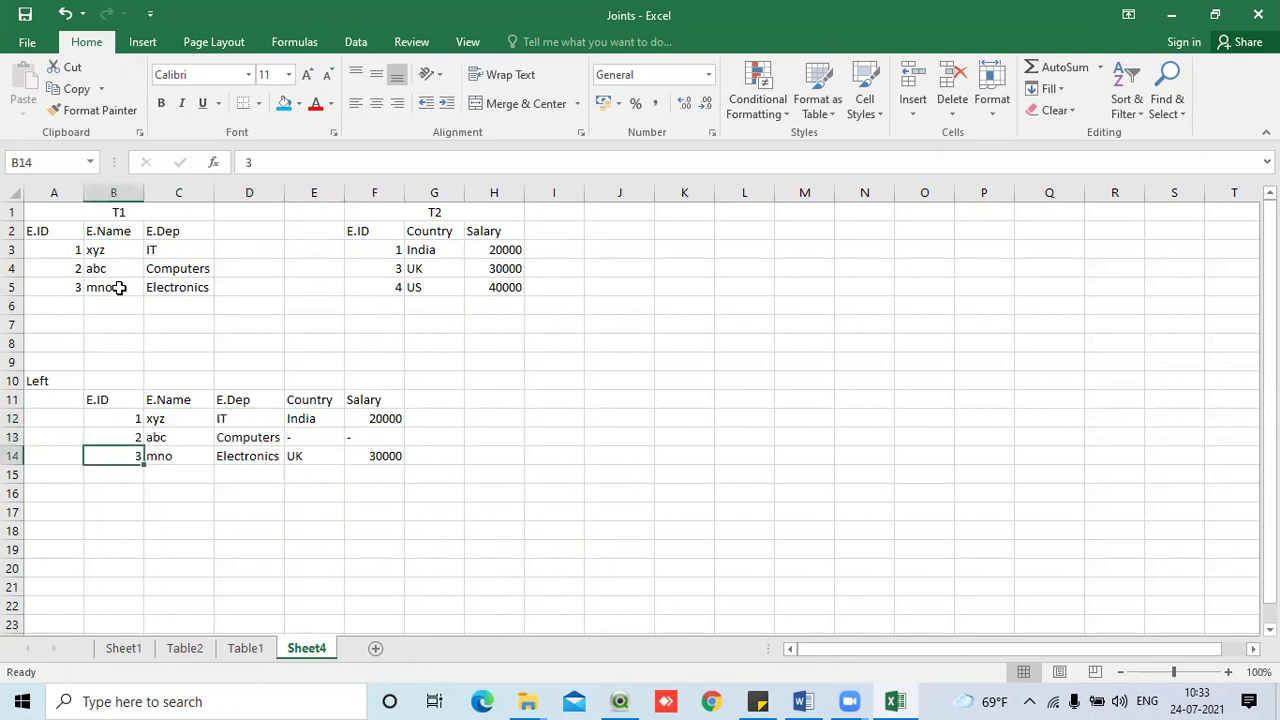
{"action": "left_click", "coordinate": [76, 286]}
{"action": "left_click", "coordinate": [390, 270]}
{"action": "left_click", "coordinate": [427, 270]}
{"action": "left_click", "coordinate": [478, 265]}
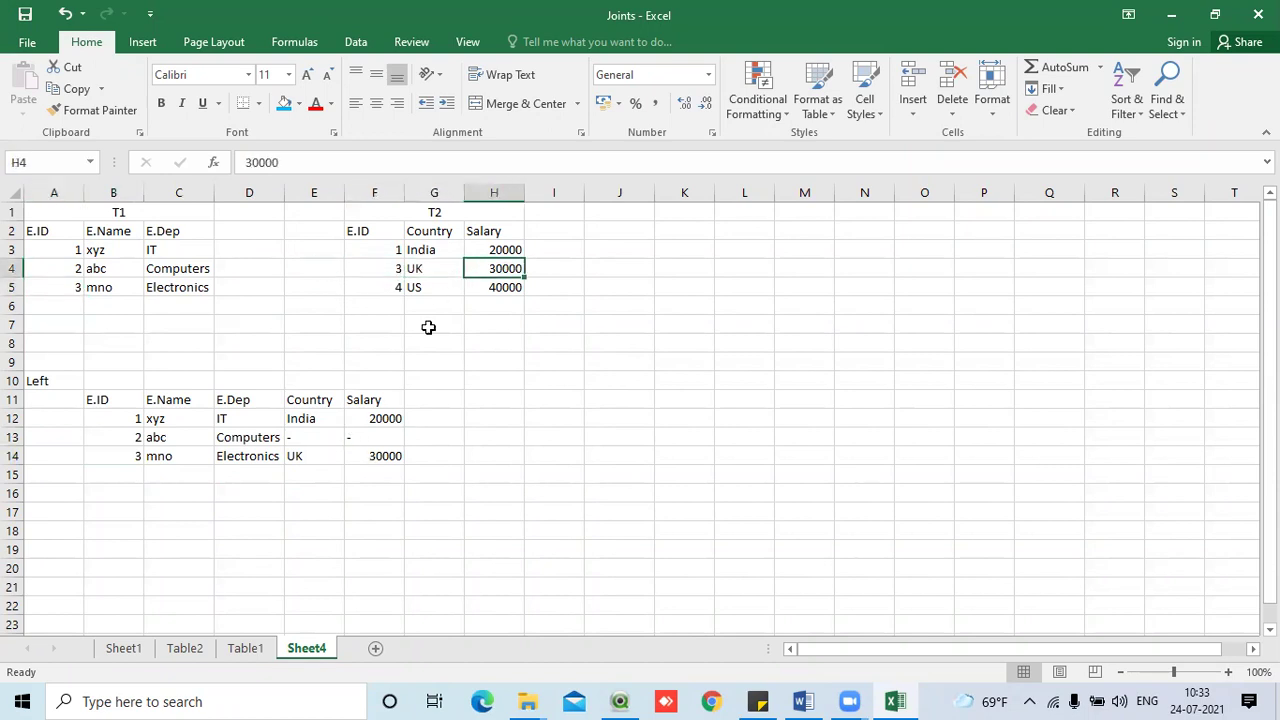
- Label cell I10 as Right and copy the Left table's headers, E.ID through Salary, into J11:N11
{"action": "left_click", "coordinate": [544, 378]}
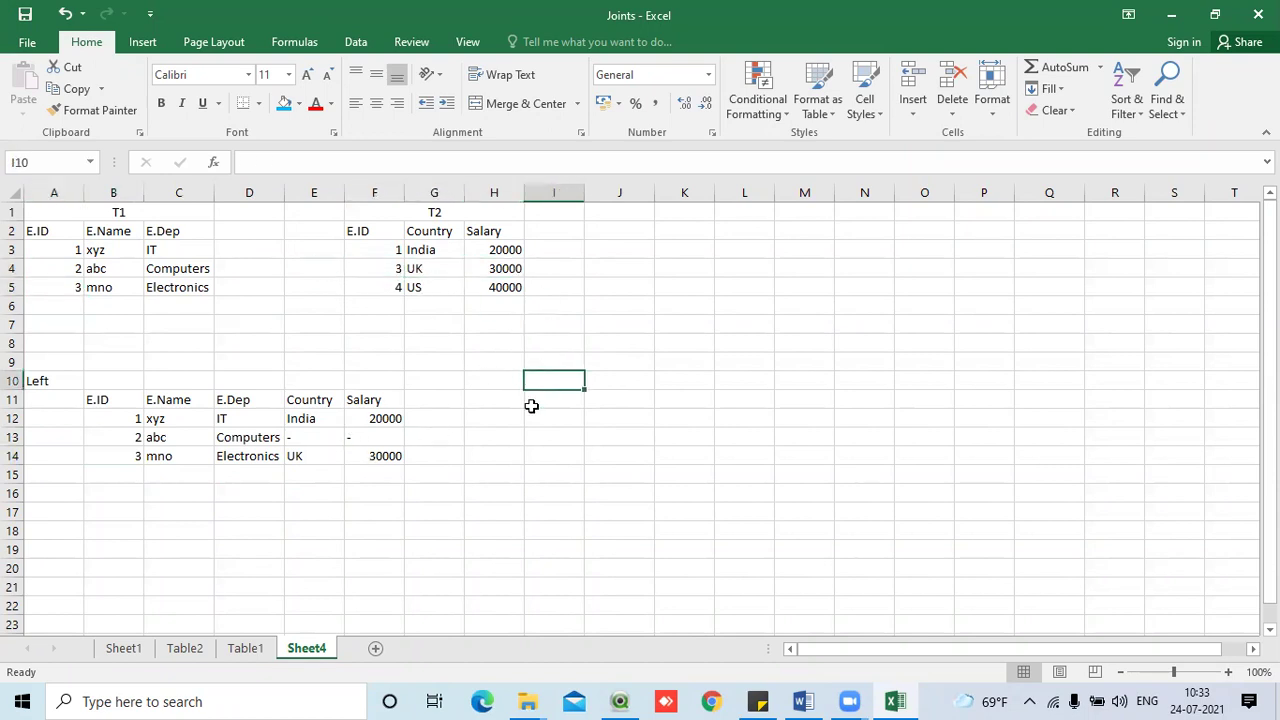
{"action": "type", "text": "Right"}
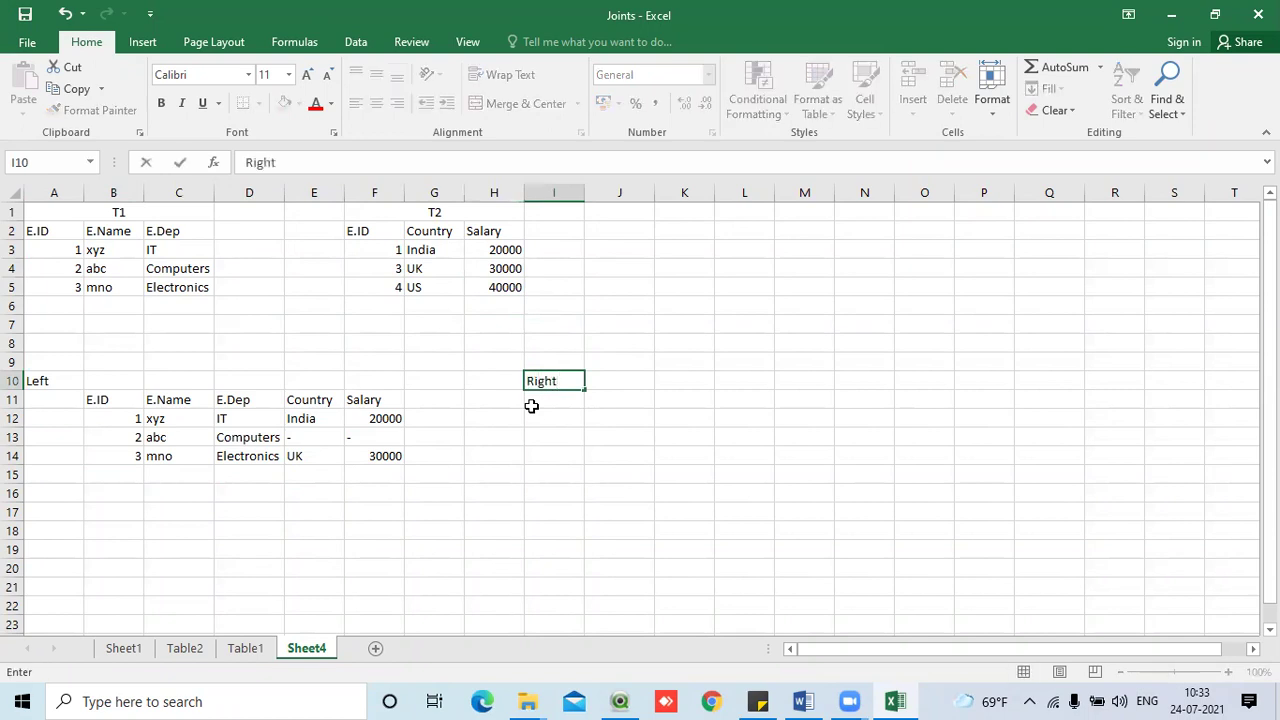
{"action": "key", "text": "Return"}
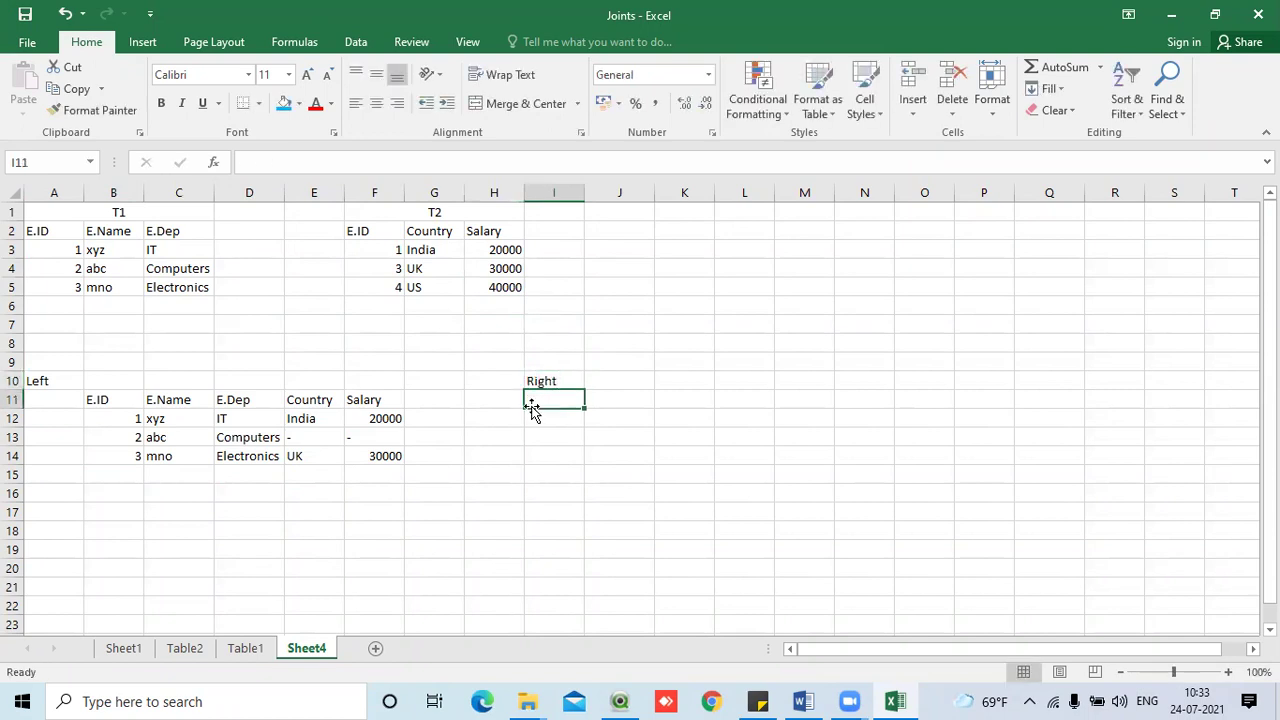
{"action": "left_click_drag", "start_coordinate": [127, 399], "coordinate": [351, 400]}
{"action": "key", "text": "ctrl+c"}
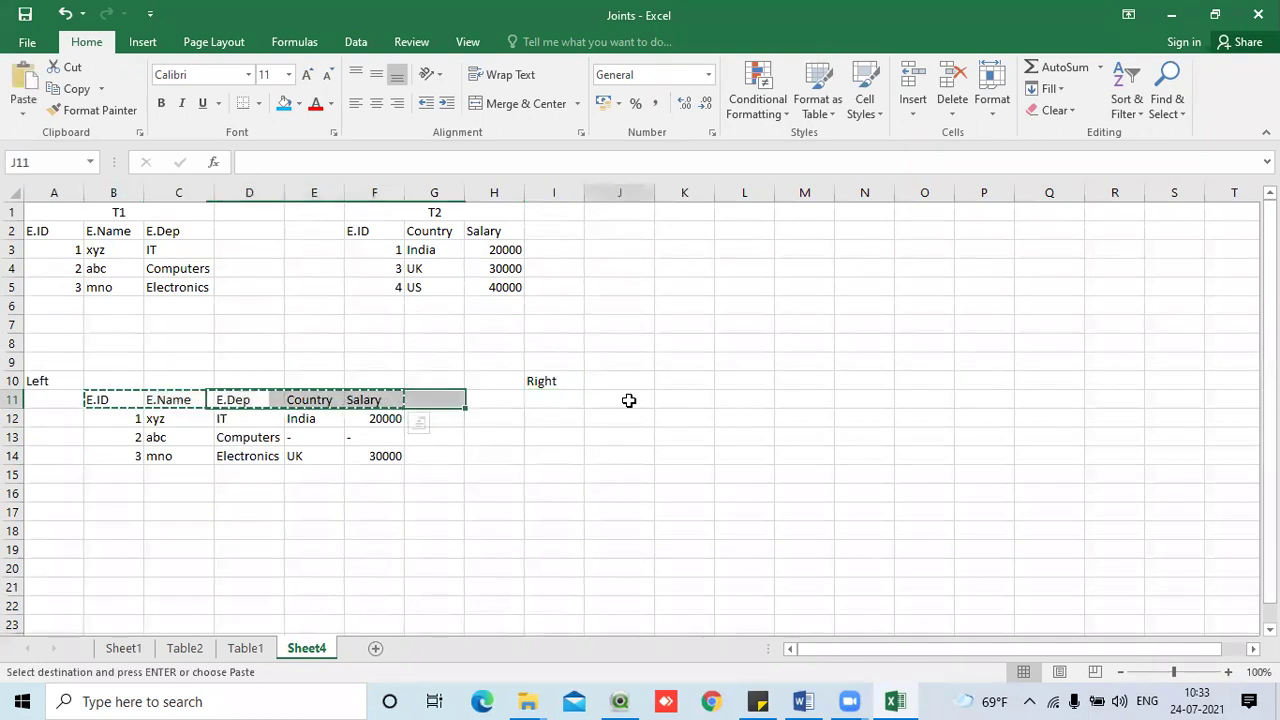
{"action": "left_click", "coordinate": [627, 398]}
{"action": "key", "text": "ctrl+v"}
{"action": "key", "text": "Escape"}
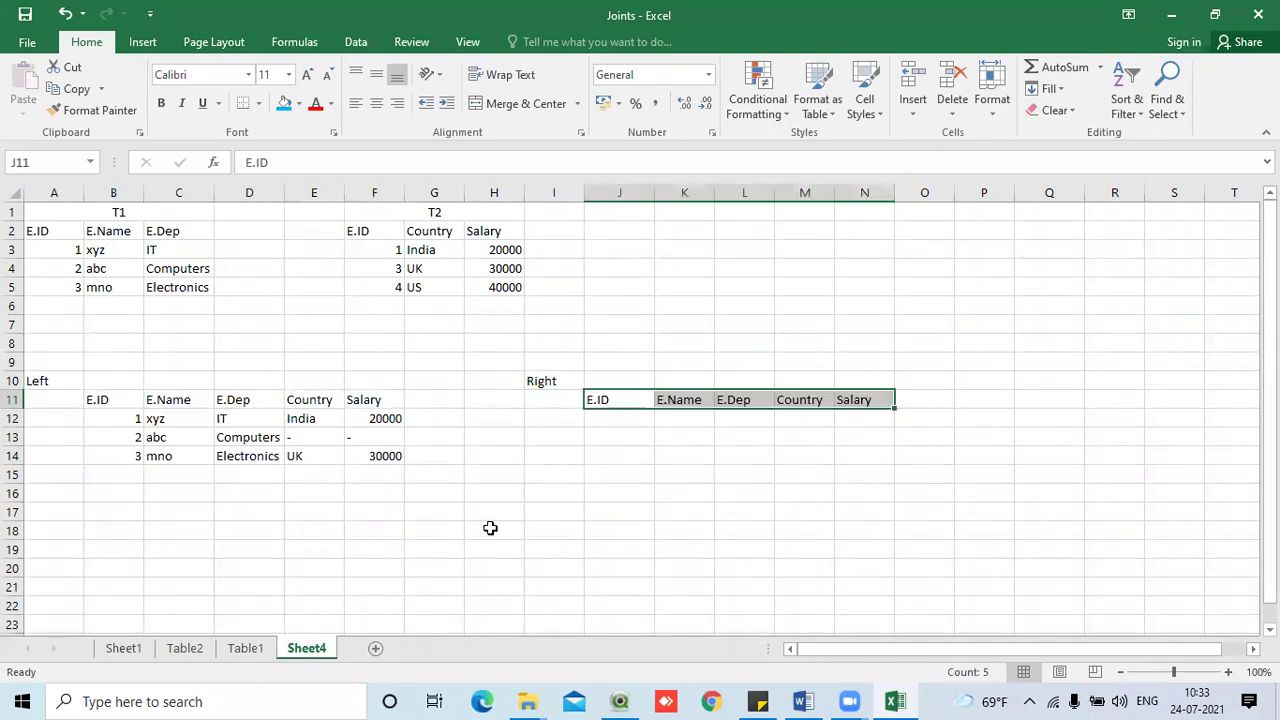
- Enter T2's E.ID values 1, 3 and 4 in J12:J14 of the Right table
{"action": "left_click", "coordinate": [671, 454]}
{"action": "left_click_drag", "start_coordinate": [630, 418], "coordinate": [638, 455]}
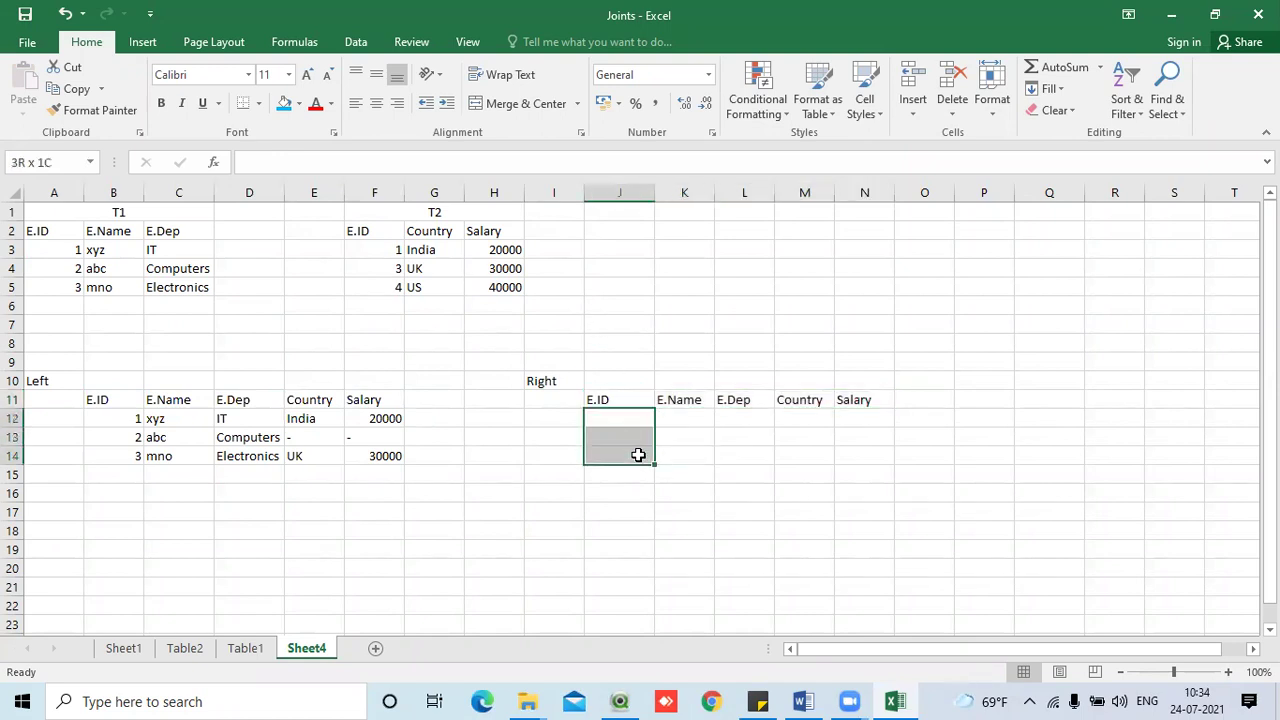
{"action": "left_click", "coordinate": [681, 318]}
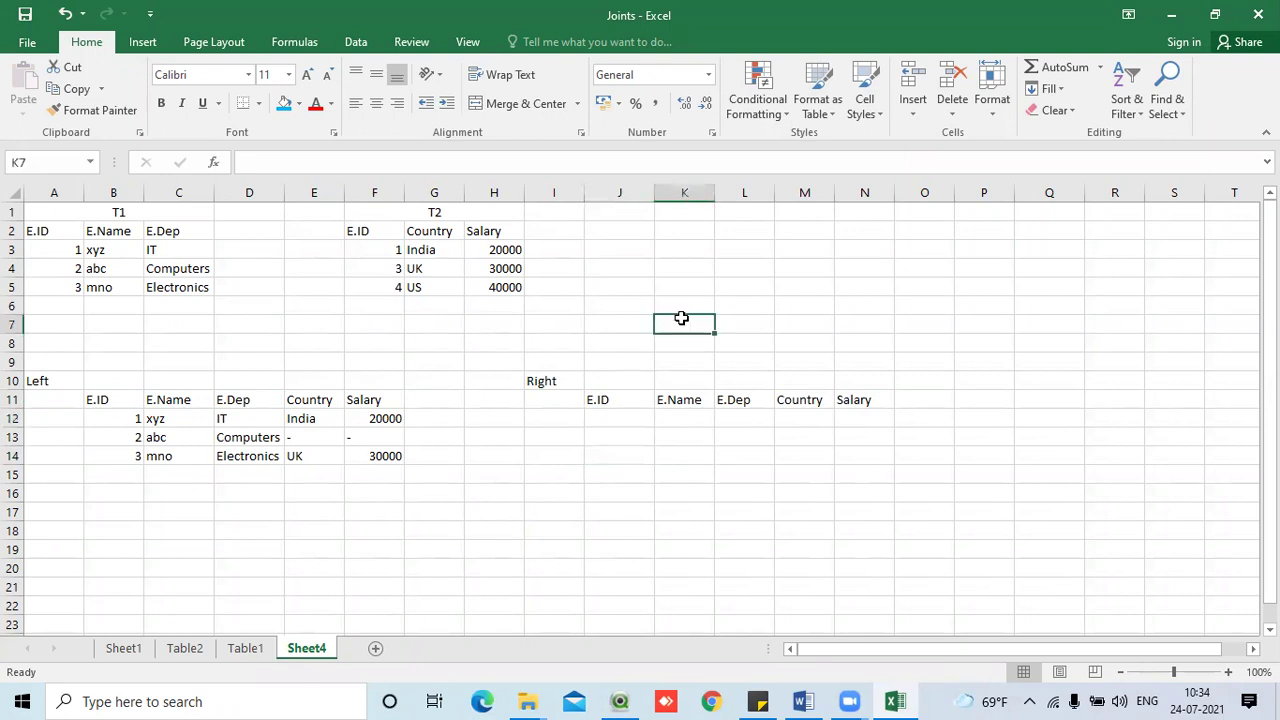
{"action": "left_click", "coordinate": [648, 418]}
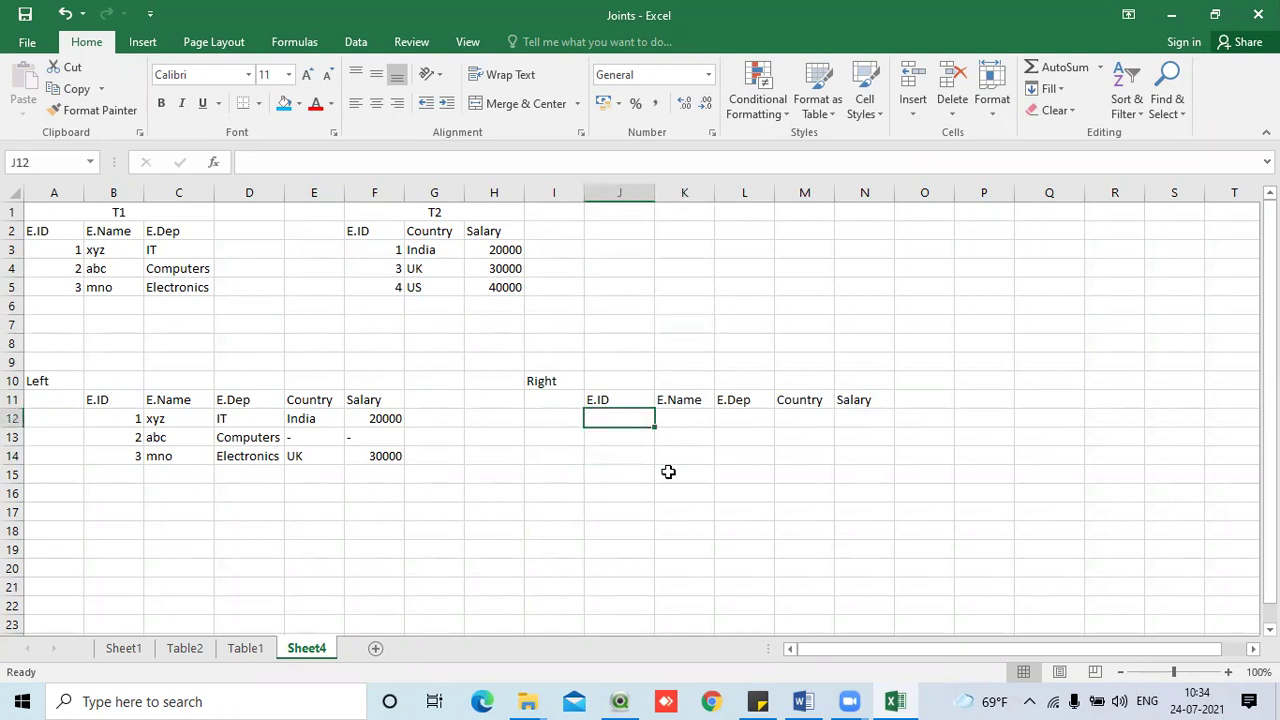
{"action": "type", "text": "1"}
{"action": "key", "text": "Return"}
{"action": "type", "text": "3"}
{"action": "key", "text": "Return"}
{"action": "type", "text": "4"}
{"action": "key", "text": "Return"}
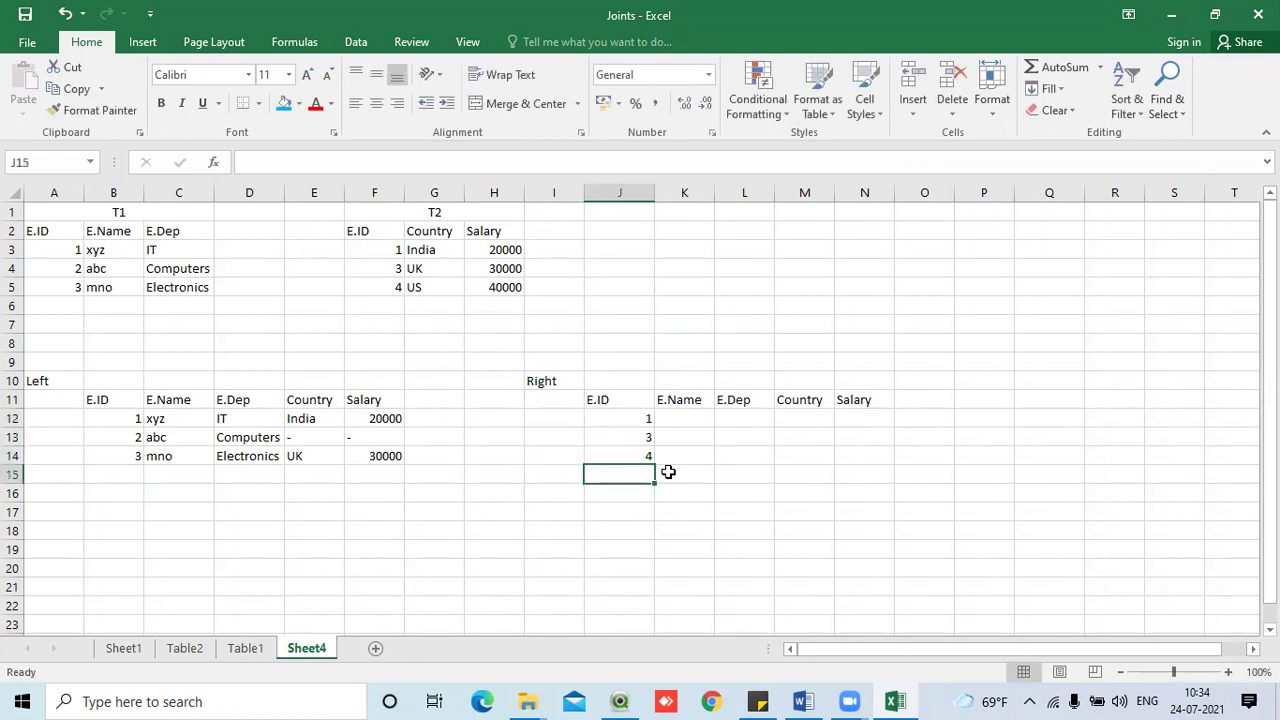
- Copy xyz and IT from T1 into K12:L12, the Right table's row for E.ID 1
{"action": "left_click", "coordinate": [697, 420]}
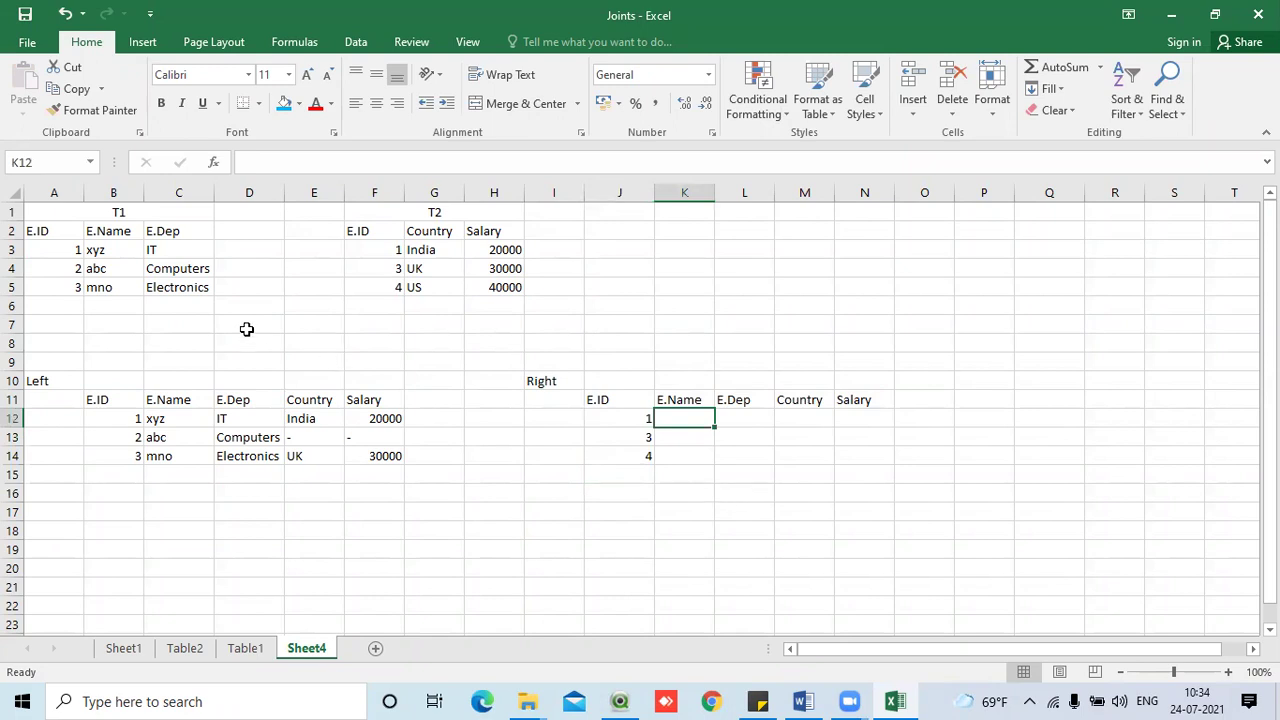
{"action": "left_click_drag", "start_coordinate": [118, 252], "coordinate": [186, 254]}
{"action": "left_click", "coordinate": [650, 421]}
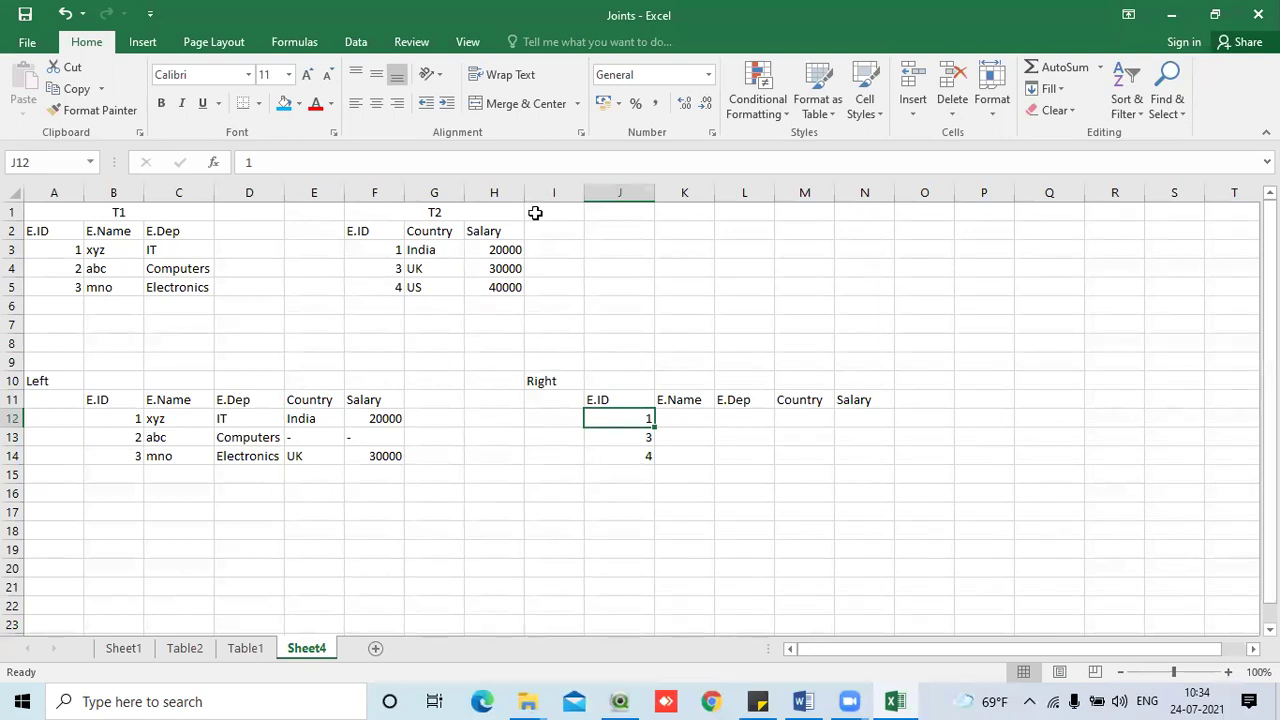
{"action": "left_click", "coordinate": [702, 416]}
{"action": "left_click_drag", "start_coordinate": [120, 248], "coordinate": [162, 249]}
{"action": "key", "text": "ctrl+c"}
{"action": "left_click", "coordinate": [694, 420]}
{"action": "key", "text": "ctrl+v"}
{"action": "left_click", "coordinate": [689, 456]}
{"action": "left_click", "coordinate": [688, 438]}
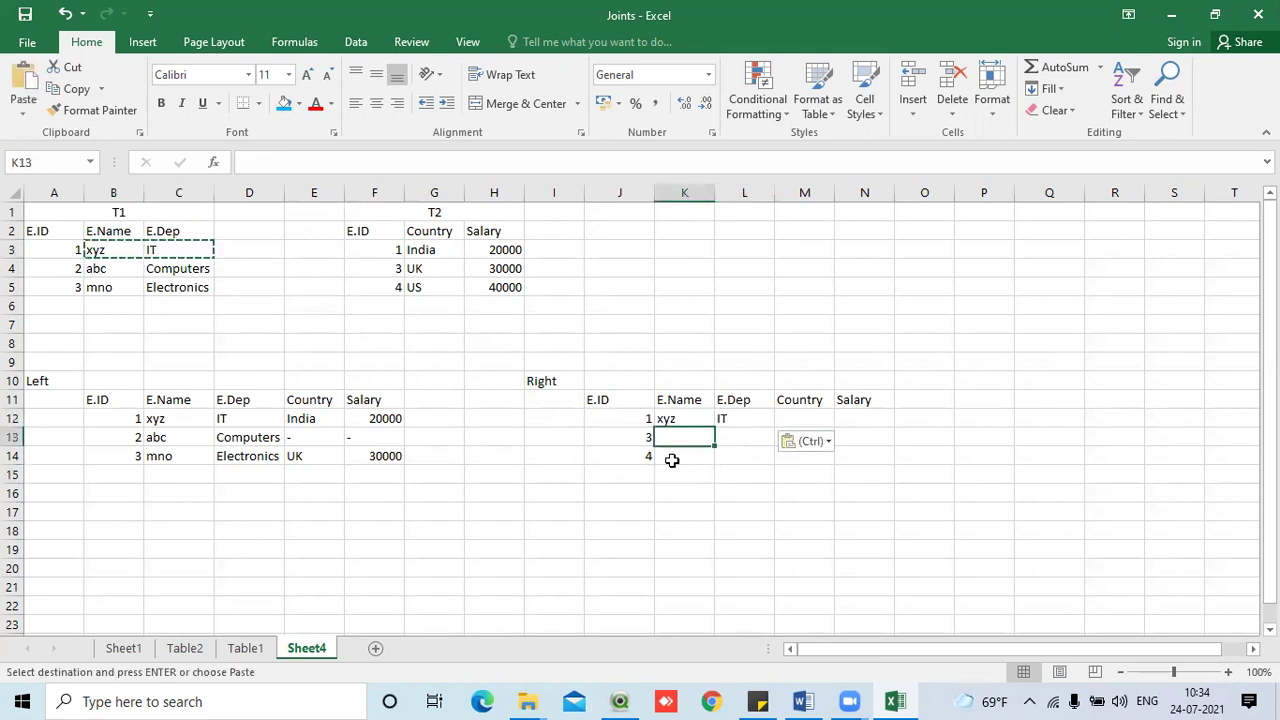
- Copy all of T2's Country and Salary values into the Right table at M12:N14
{"action": "left_click", "coordinate": [818, 418]}
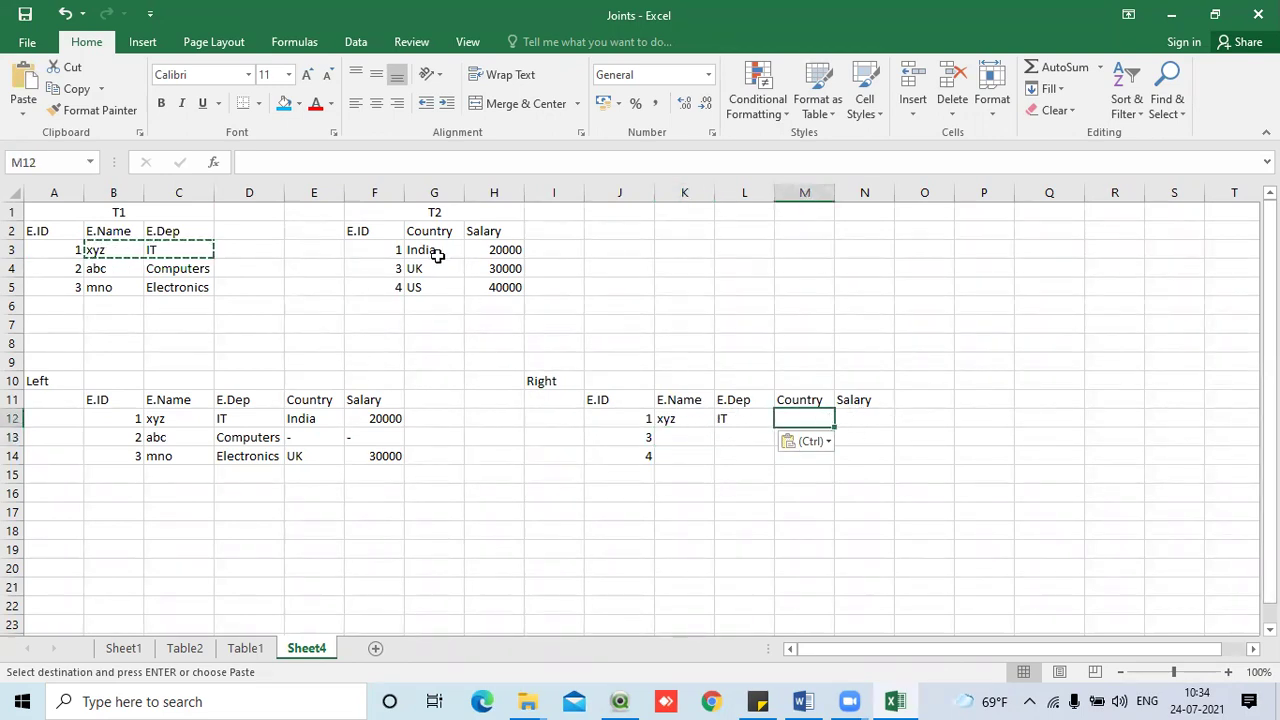
{"action": "left_click_drag", "start_coordinate": [366, 250], "coordinate": [509, 286]}
{"action": "left_click", "coordinate": [620, 263]}
{"action": "left_click_drag", "start_coordinate": [431, 251], "coordinate": [505, 286]}
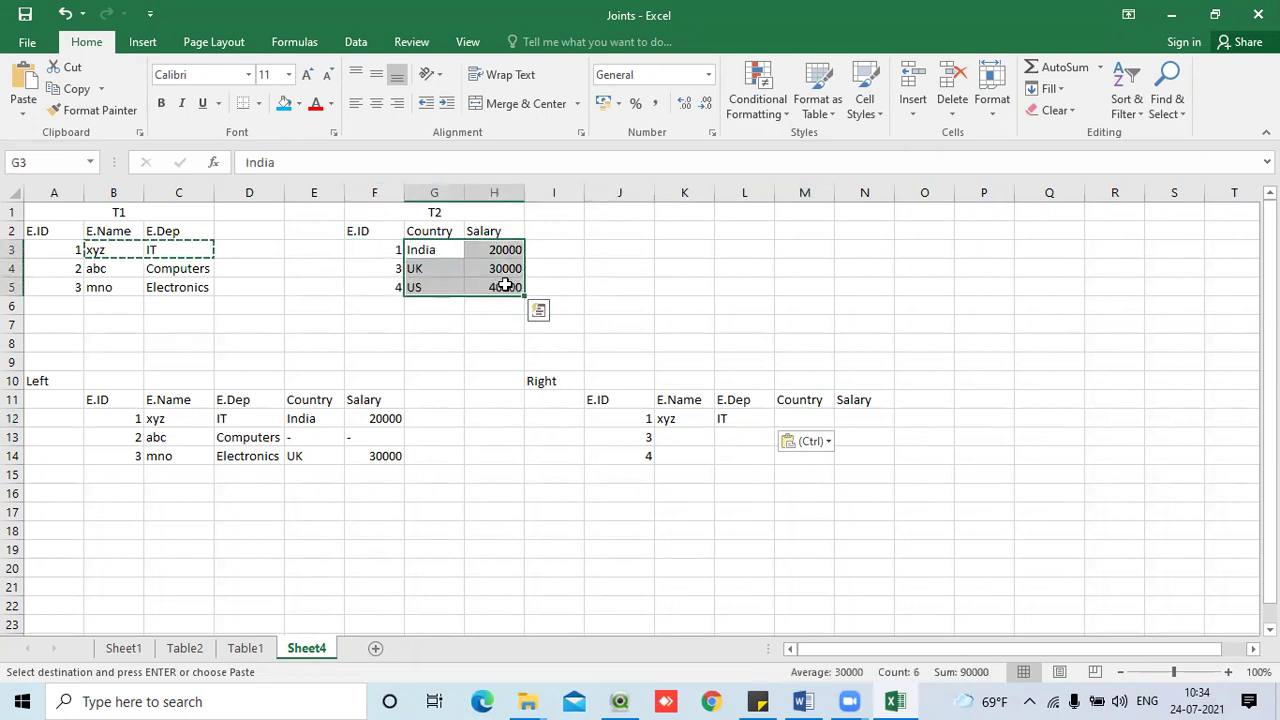
{"action": "key", "text": "ctrl+c"}
{"action": "left_click", "coordinate": [800, 413]}
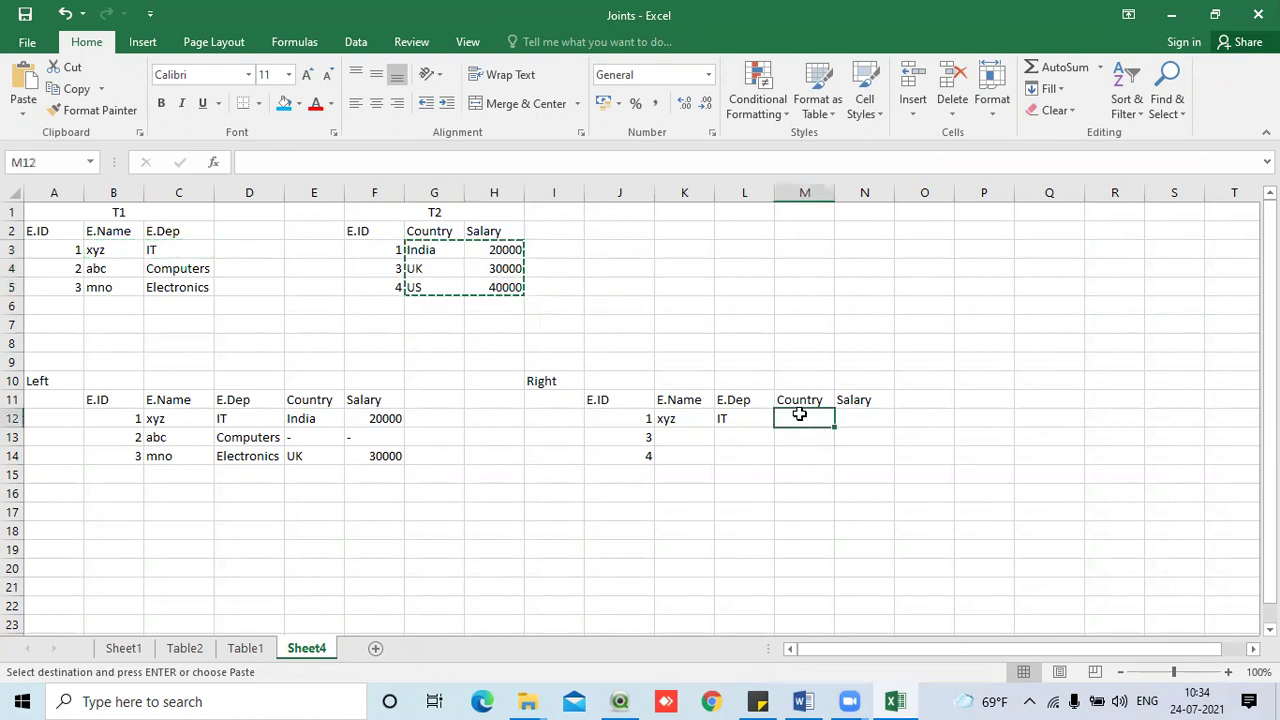
{"action": "key", "text": "ctrl+v"}
{"action": "left_click", "coordinate": [797, 515]}
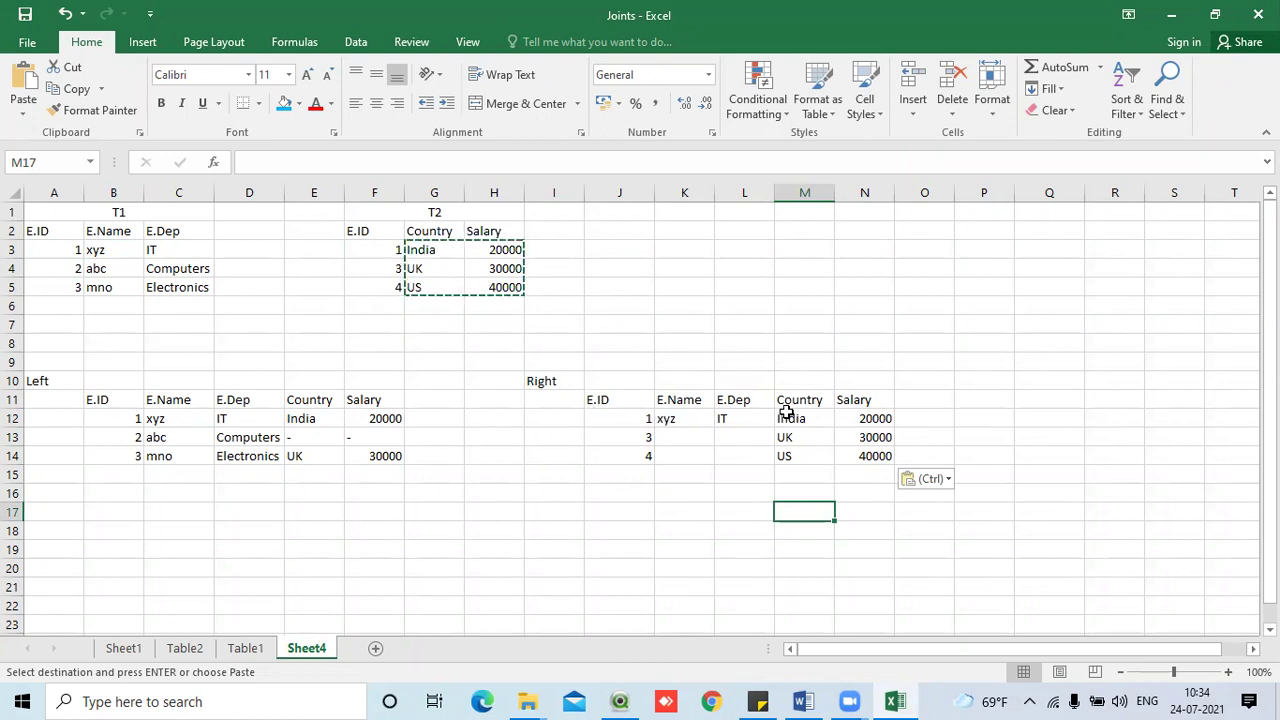
- Copy mno and Electronics from T1 into K13:L13, the Right table's row for E.ID 3
{"action": "left_click", "coordinate": [677, 437]}
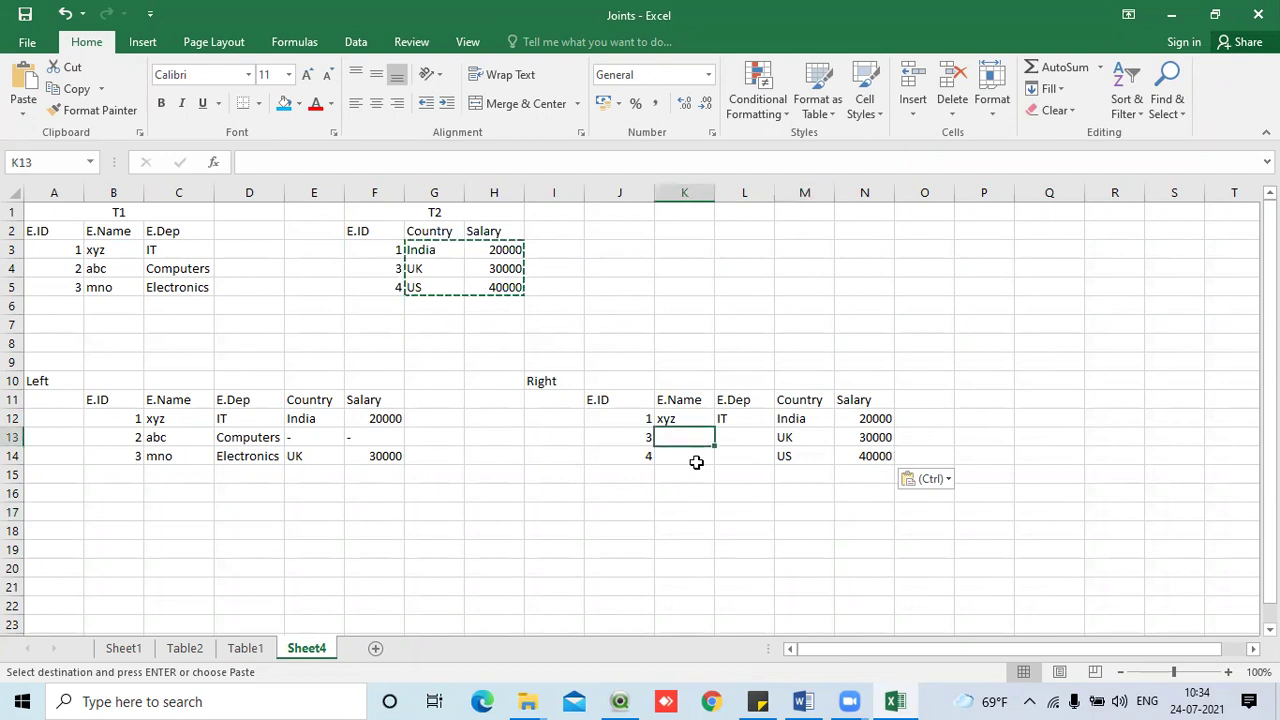
{"action": "left_click", "coordinate": [394, 273]}
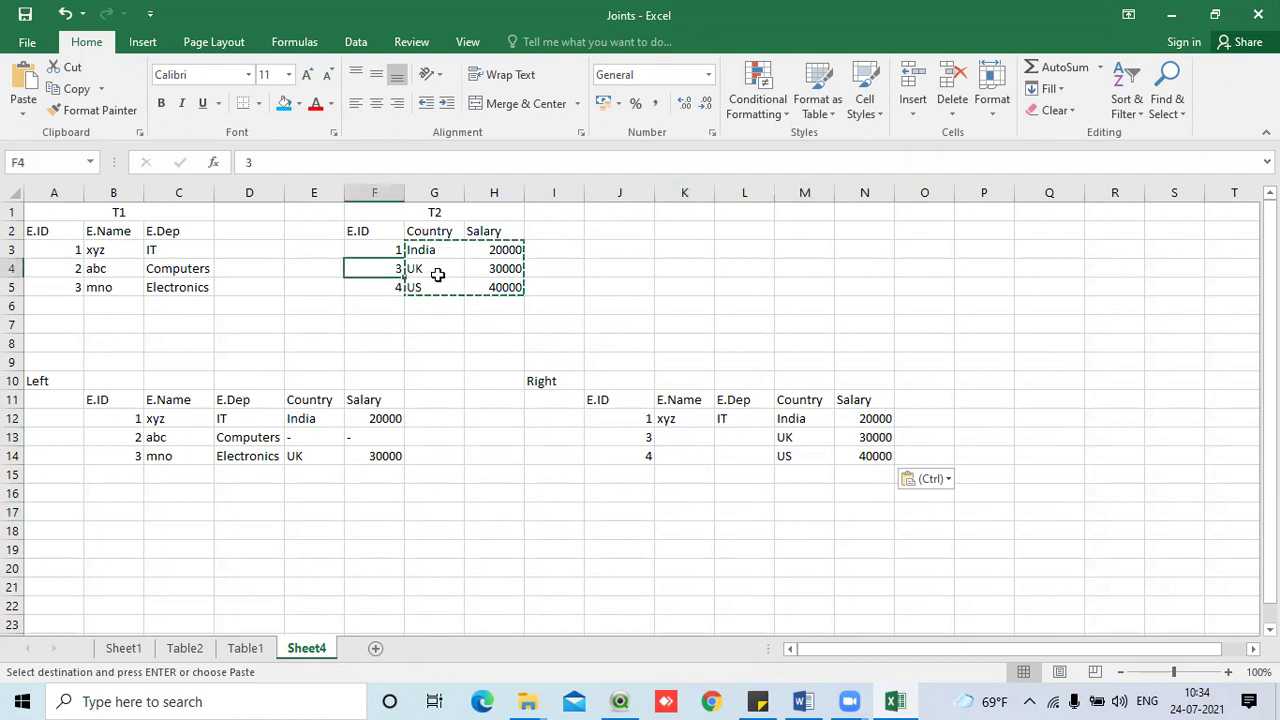
{"action": "left_click_drag", "start_coordinate": [130, 290], "coordinate": [209, 289]}
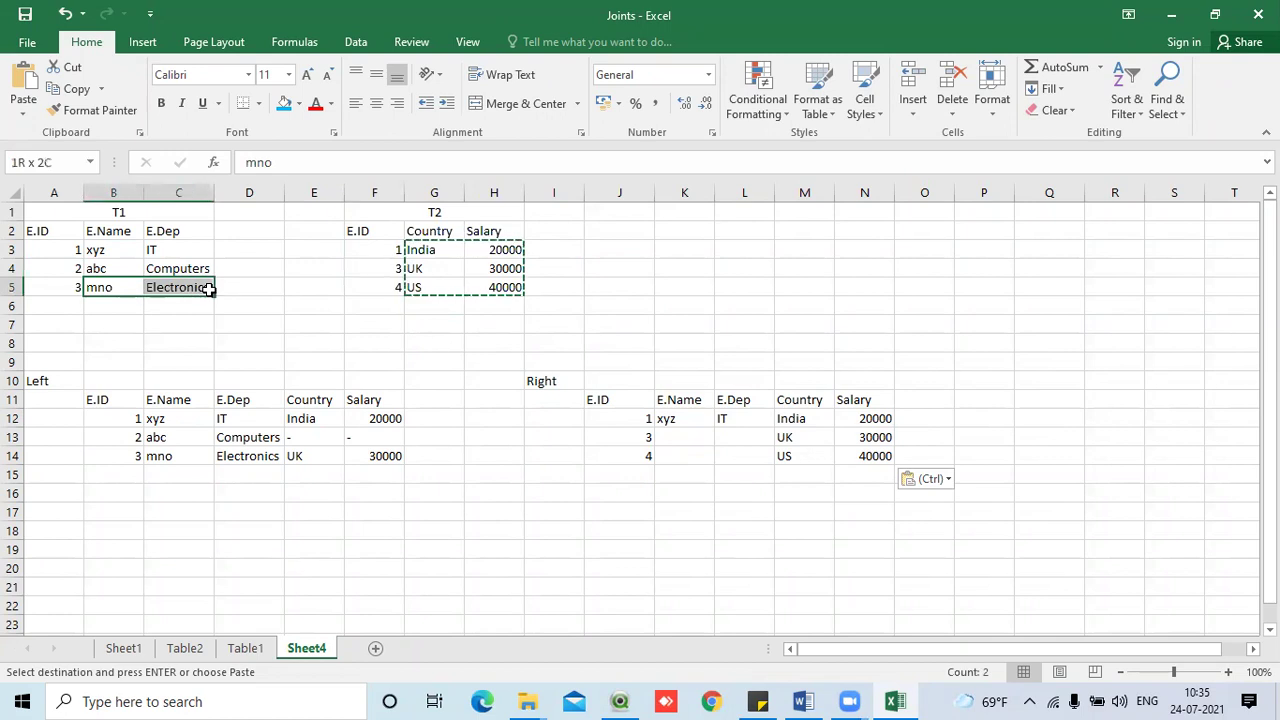
{"action": "key", "text": "ctrl+c"}
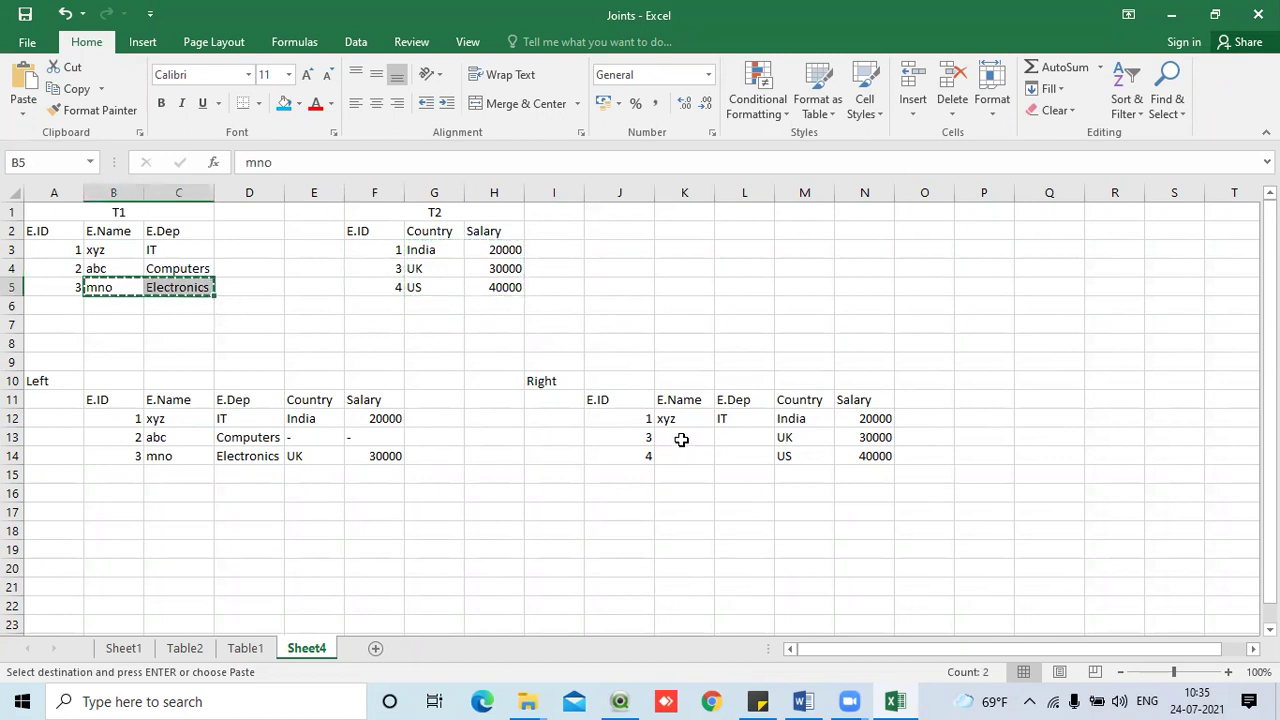
{"action": "left_click", "coordinate": [680, 437]}
{"action": "key", "text": "ctrl+v"}
{"action": "key", "text": "Escape"}
{"action": "left_click", "coordinate": [705, 508]}
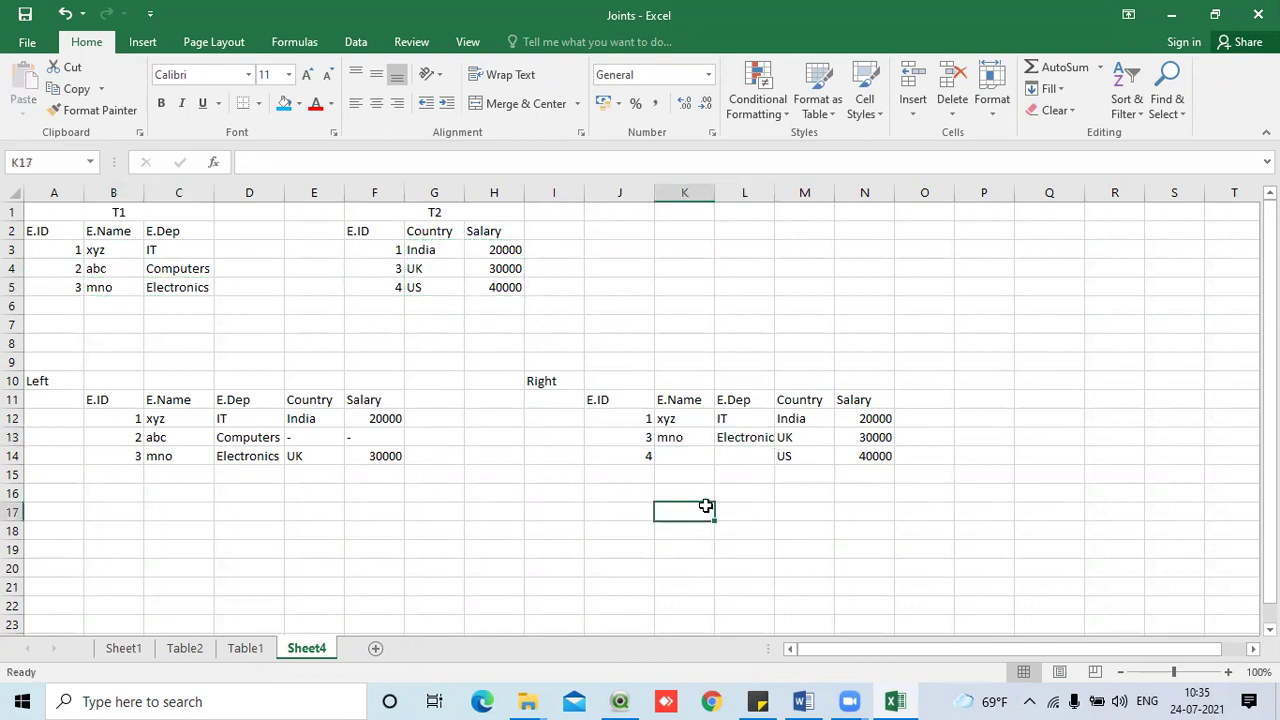
- Enter a dash for both E.Name and E.Dep in K14:L14, the Right table's row for E.ID 4
{"action": "left_click", "coordinate": [391, 288]}
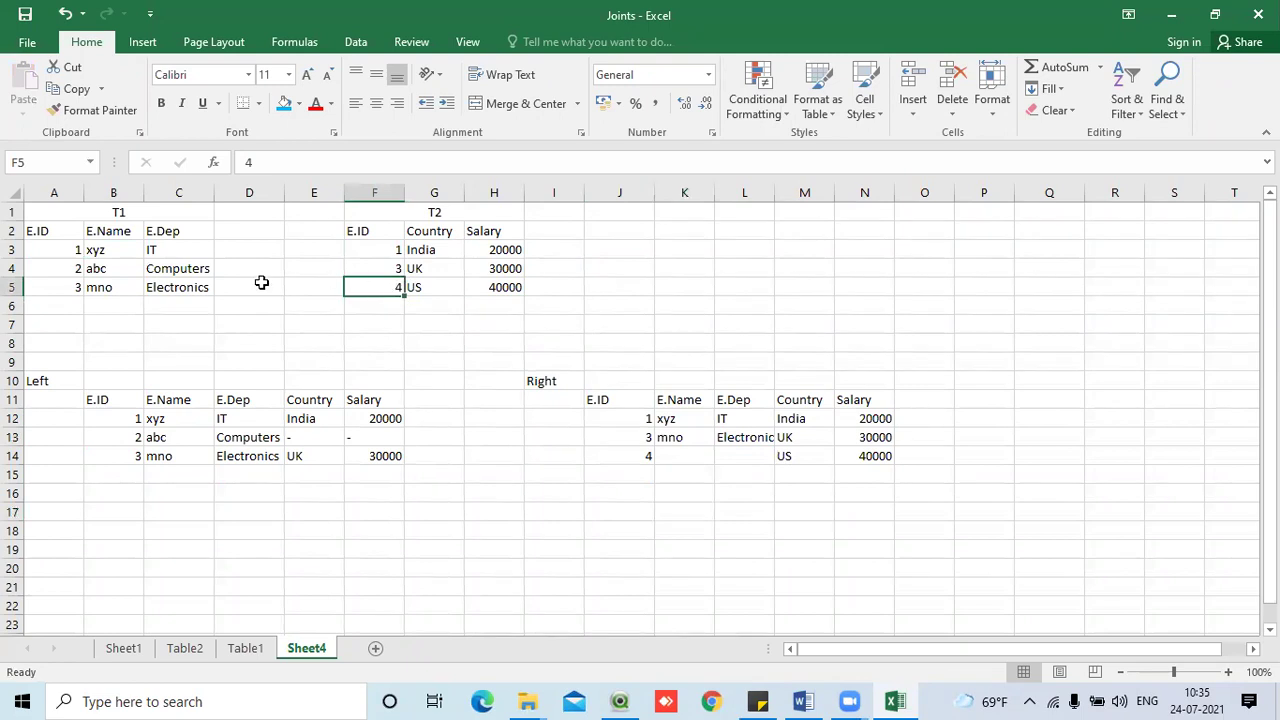
{"action": "left_click", "coordinate": [694, 455]}
{"action": "type", "text": "-"}
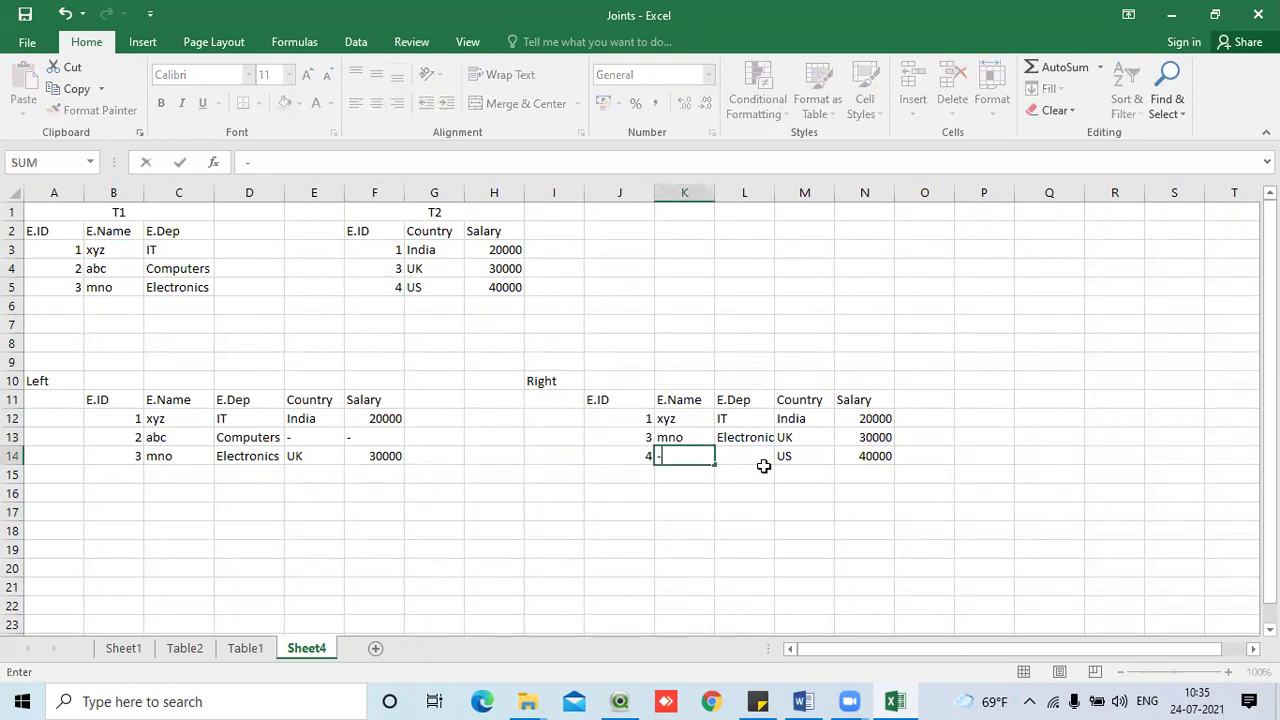
{"action": "key", "text": "Return"}
{"action": "left_click", "coordinate": [758, 455]}
{"action": "type", "text": "-"}
{"action": "key", "text": "Return"}
{"action": "left_click", "coordinate": [865, 508]}
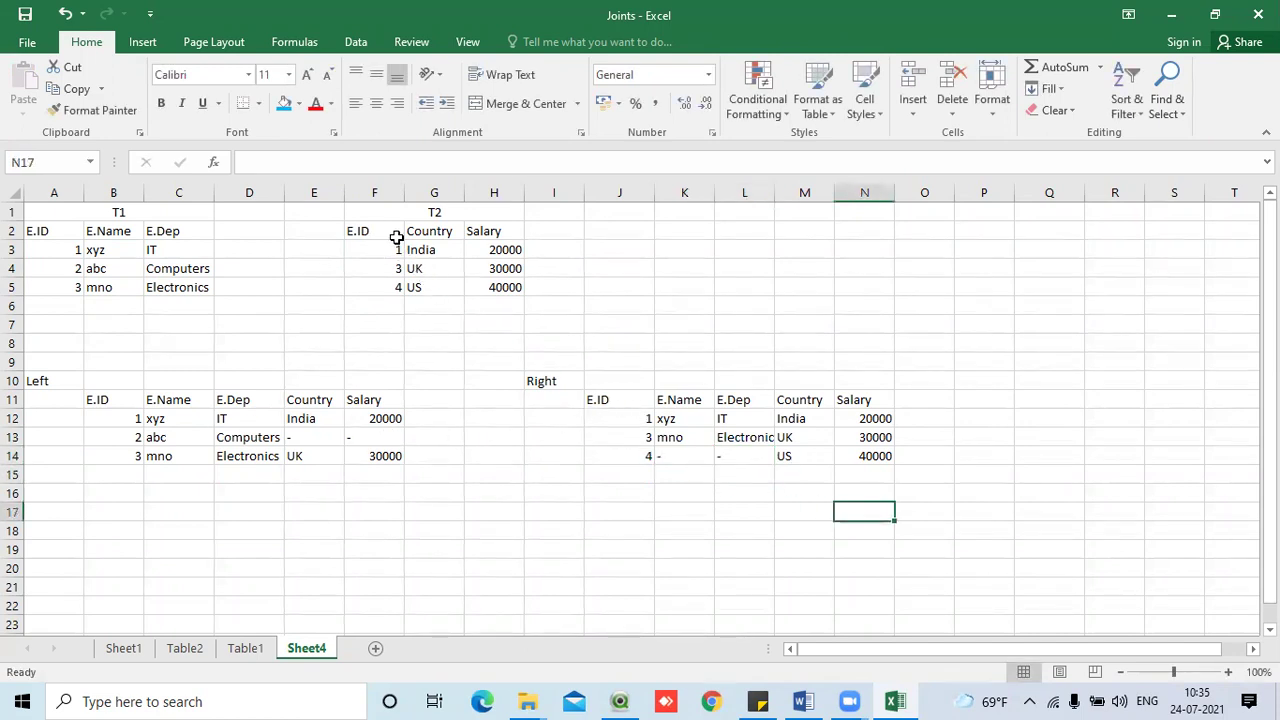
- Review the Right table's E.ID, Country and Salary columns against T2, and its E.Name and E.Dep values for matching IDs
{"action": "left_click_drag", "start_coordinate": [396, 237], "coordinate": [495, 231]}
{"action": "left_click_drag", "start_coordinate": [627, 410], "coordinate": [655, 455]}
{"action": "left_click_drag", "start_coordinate": [803, 408], "coordinate": [866, 452]}
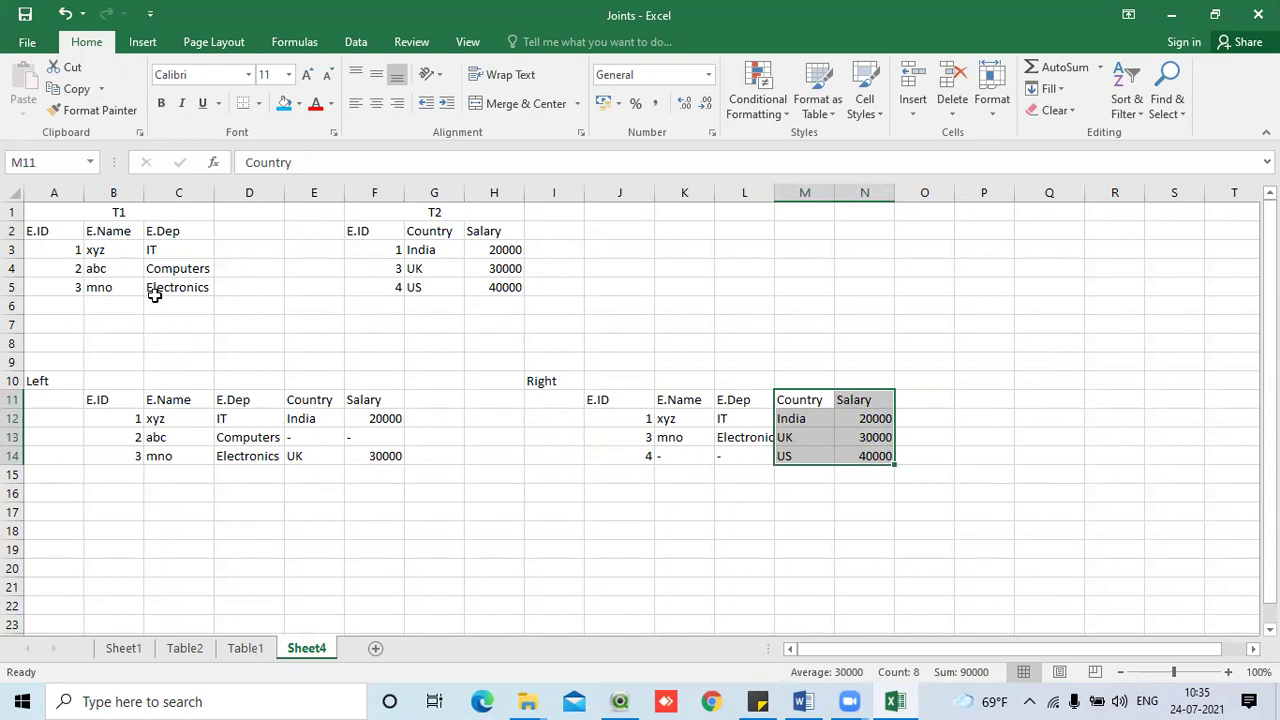
{"action": "left_click_drag", "start_coordinate": [666, 420], "coordinate": [737, 437]}
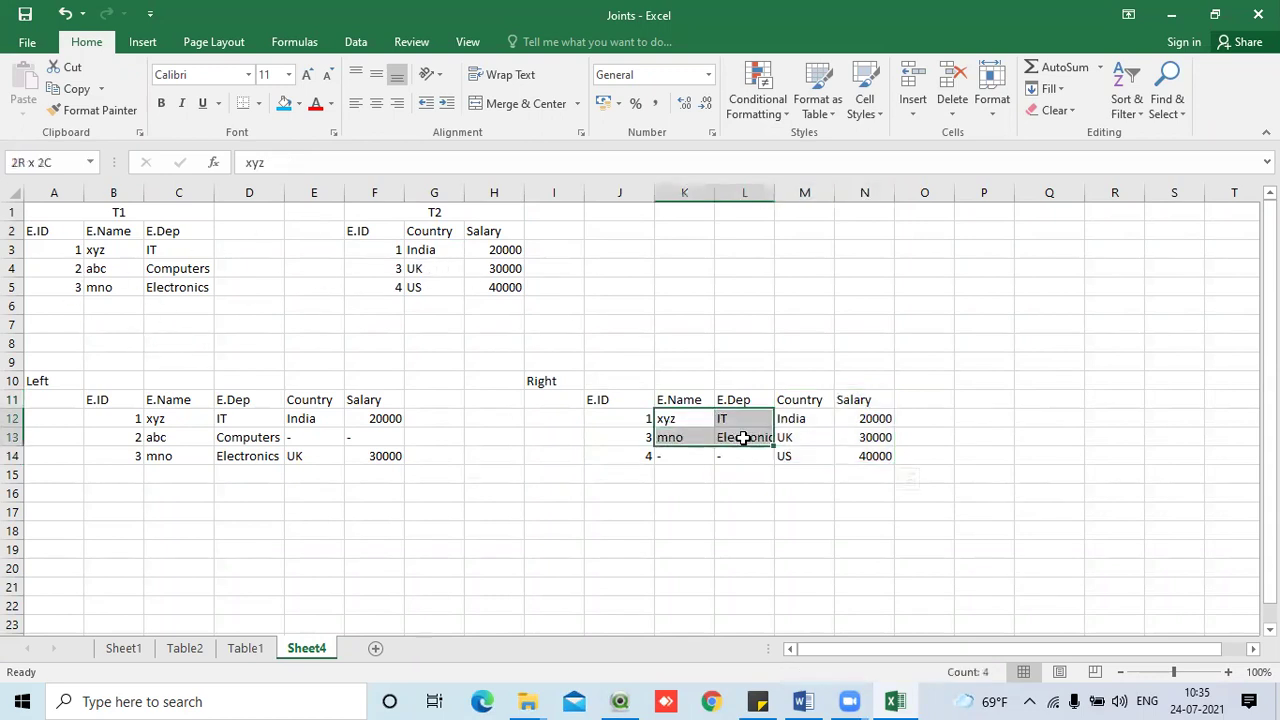
{"action": "left_click", "coordinate": [680, 474]}
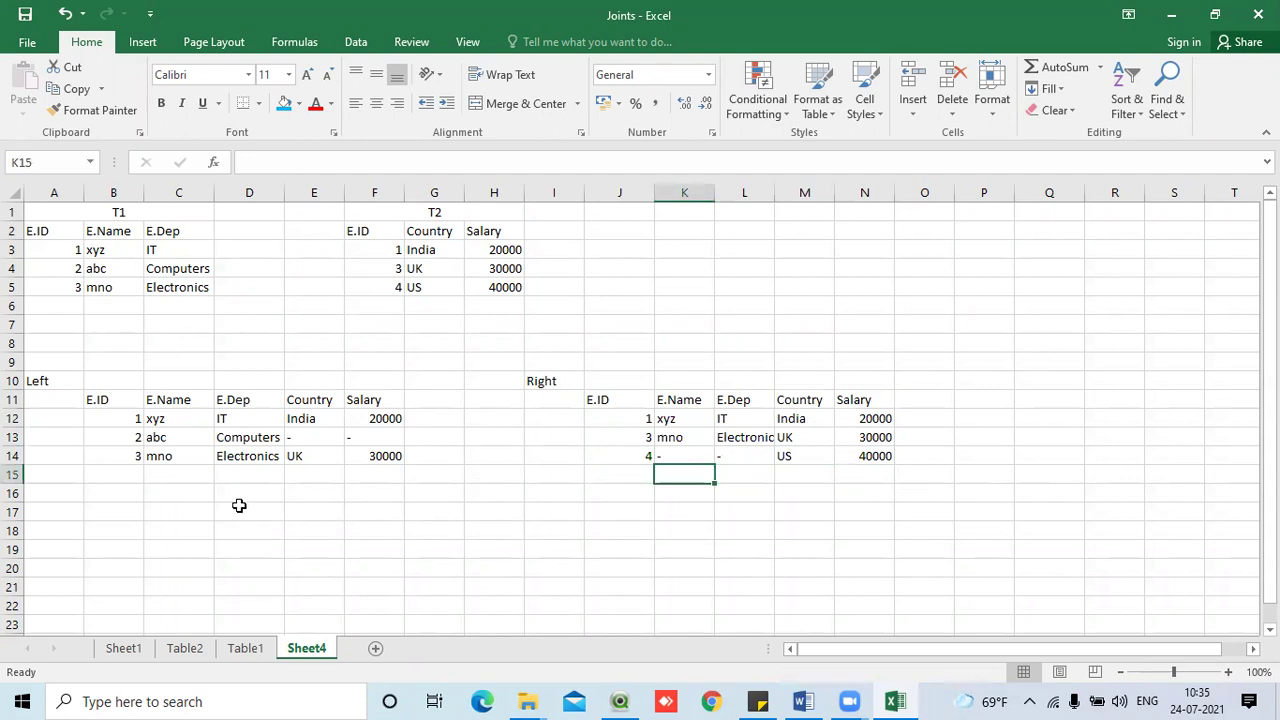
- Enter the label Inner in A18 and copy the Left table's header row, E.ID through Salary, into B19:F19
{"action": "left_click", "coordinate": [71, 538]}
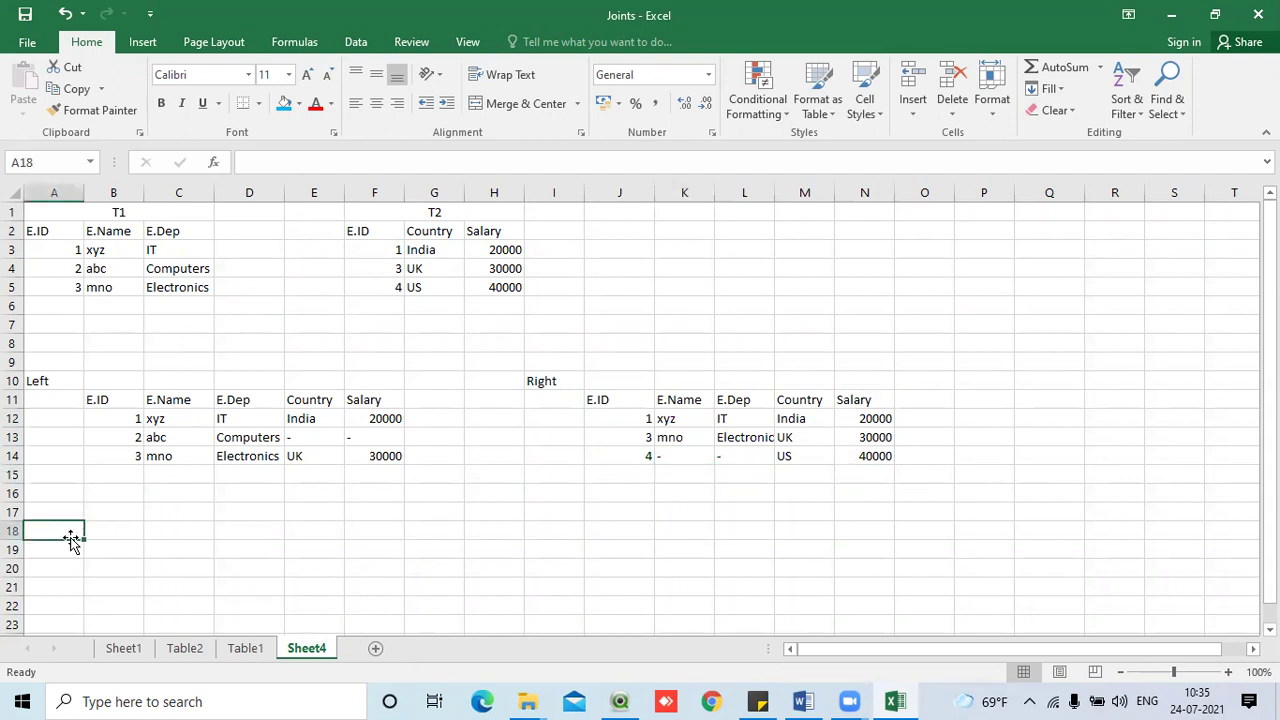
{"action": "type", "text": "Inner"}
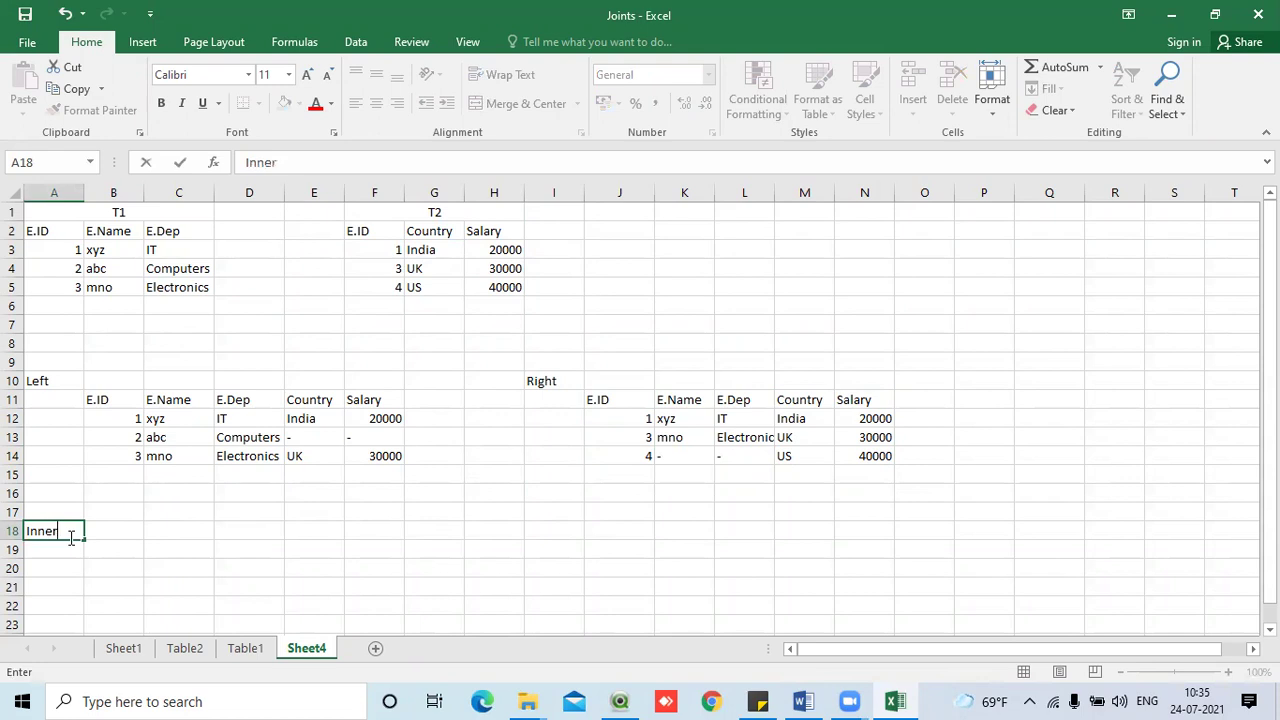
{"action": "key", "text": "Return"}
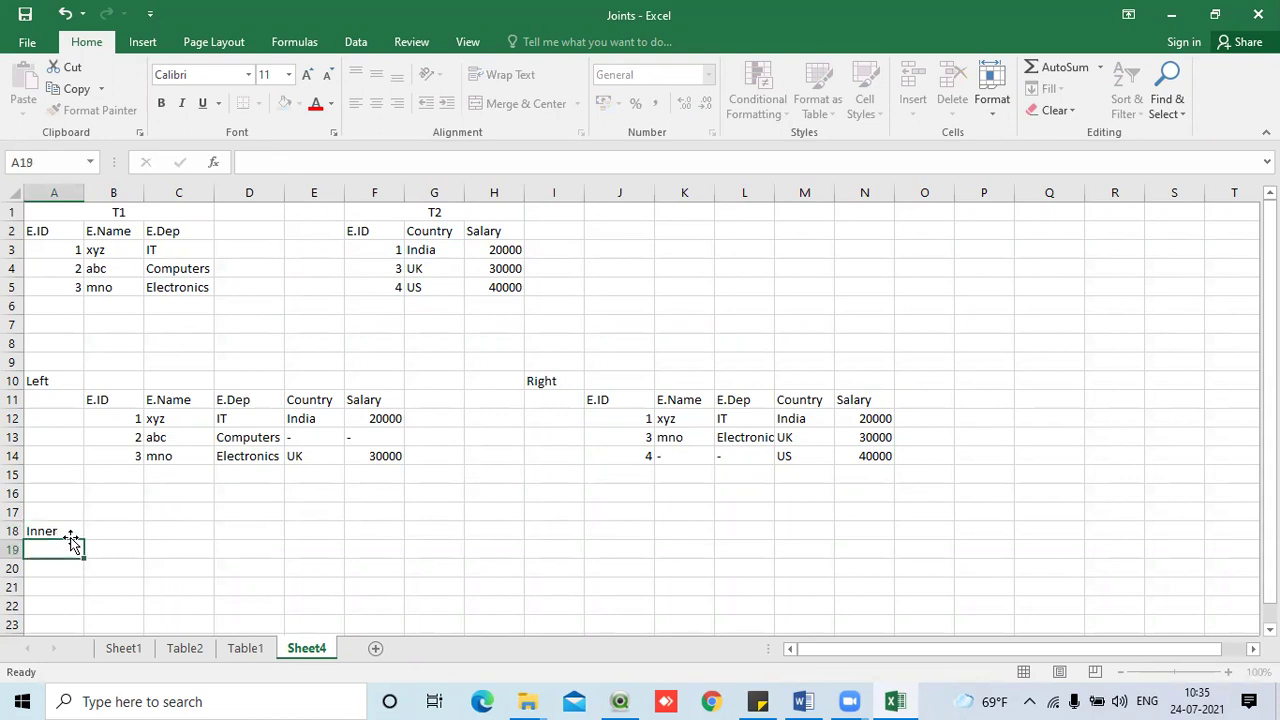
{"action": "left_click", "coordinate": [118, 400]}
{"action": "left_click_drag", "start_coordinate": [183, 400], "coordinate": [346, 399]}
{"action": "key", "text": "ctrl+c"}
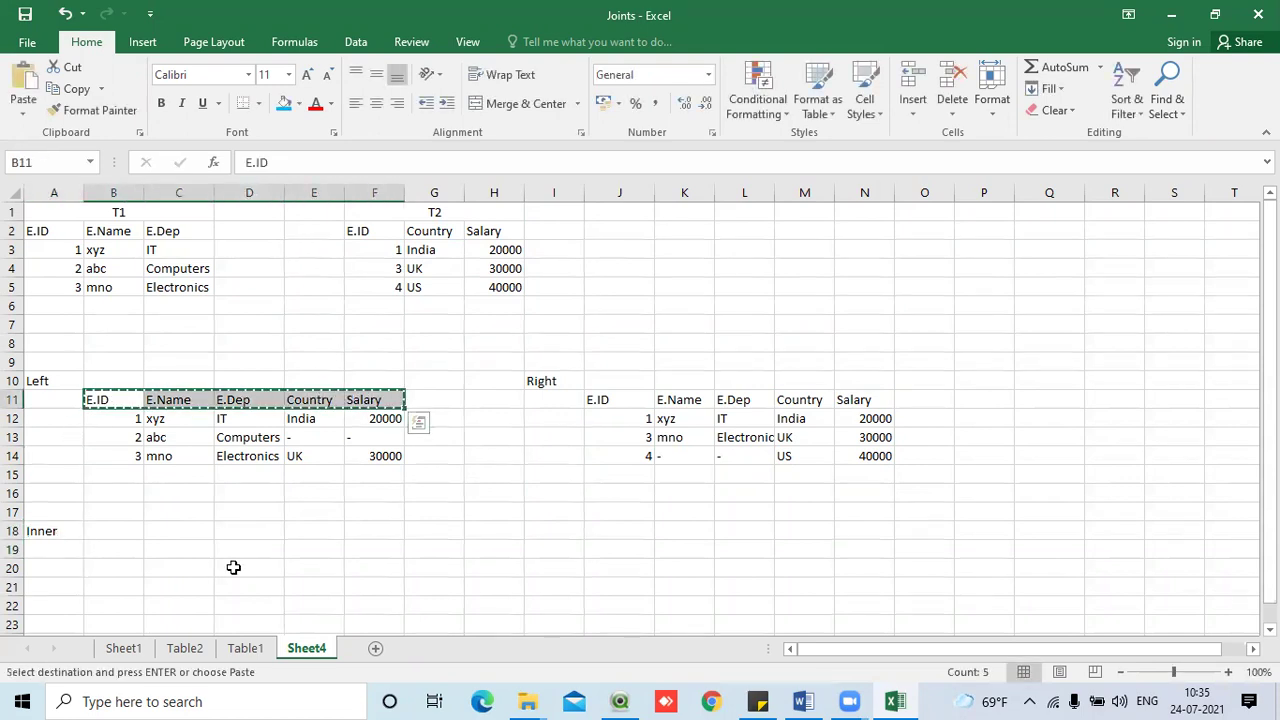
{"action": "left_click", "coordinate": [104, 548]}
{"action": "key", "text": "ctrl+v"}
{"action": "left_click", "coordinate": [548, 505]}
{"action": "scroll", "coordinate": [326, 409], "scroll_direction": "down", "scroll_amount": 1}
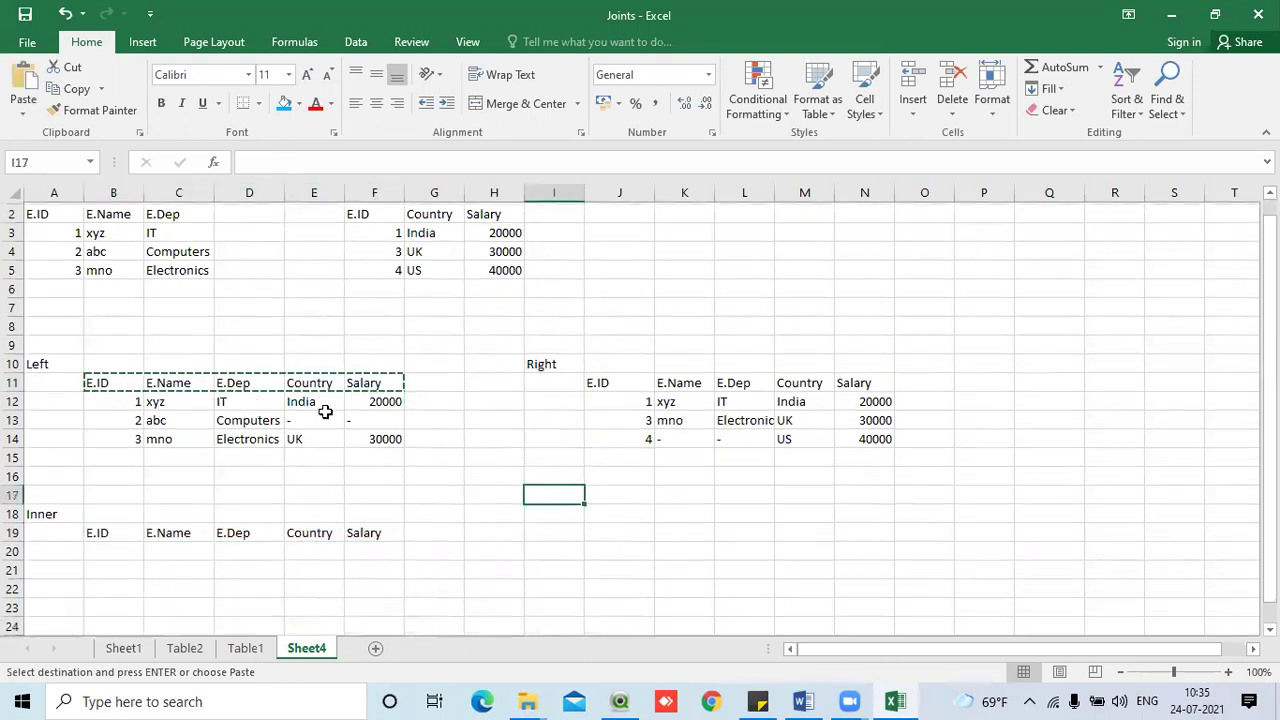
- Copy T1's full rows for E.ID 1 and E.ID 3 into the Inner table at B20:D21
{"action": "scroll", "coordinate": [289, 394], "scroll_direction": "up", "scroll_amount": 1}
{"action": "left_click_drag", "start_coordinate": [76, 250], "coordinate": [168, 251]}
{"action": "key", "text": "ctrl+c"}
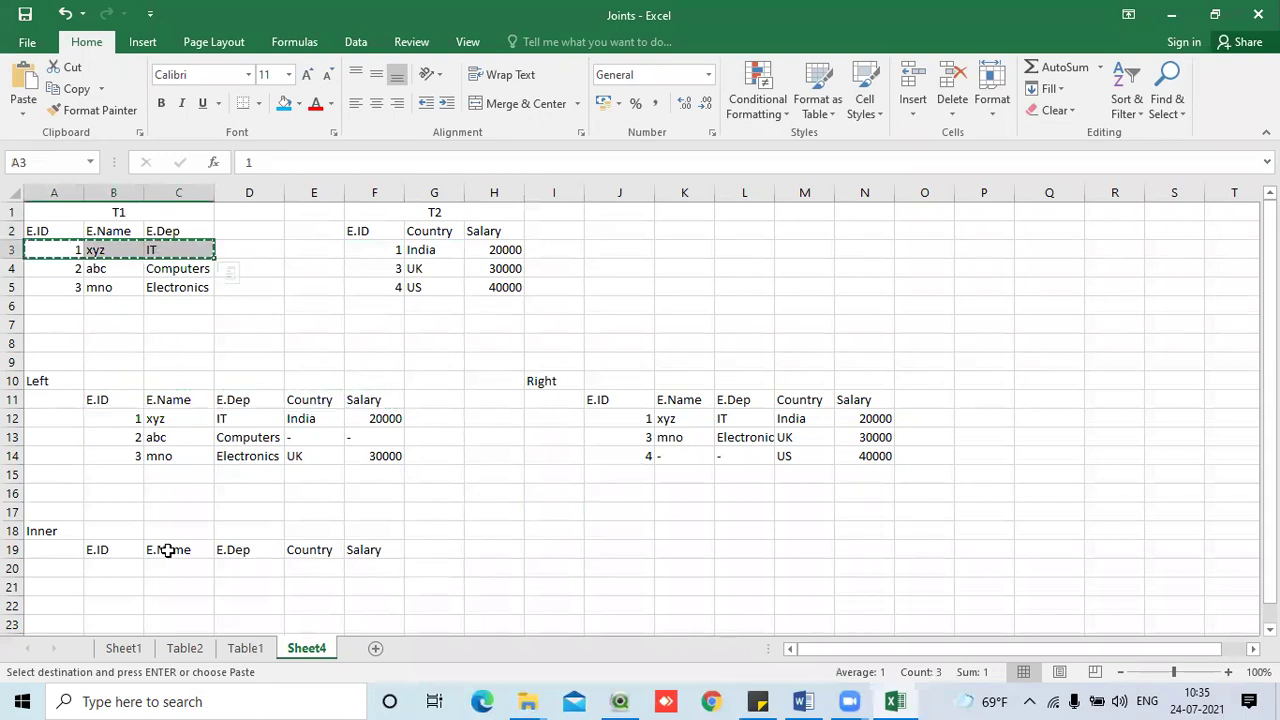
{"action": "left_click", "coordinate": [132, 570]}
{"action": "key", "text": "ctrl+v"}
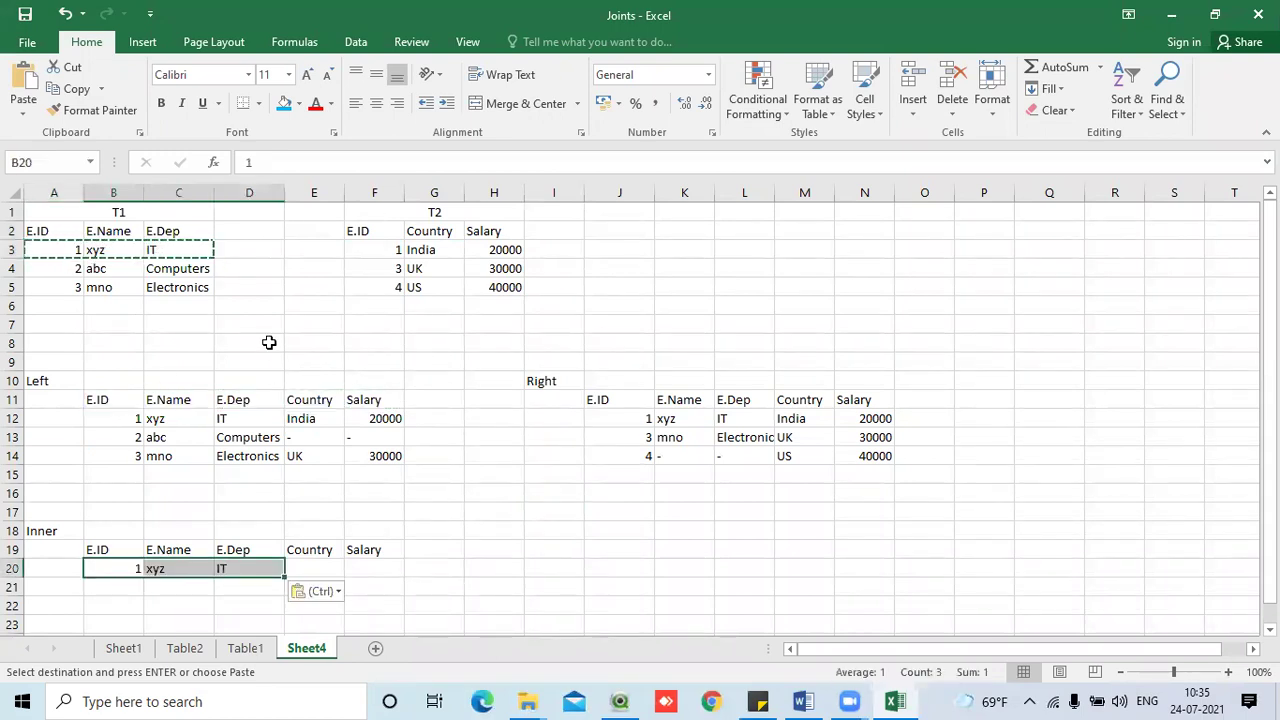
{"action": "left_click_drag", "start_coordinate": [78, 290], "coordinate": [188, 289]}
{"action": "key", "text": "ctrl+c"}
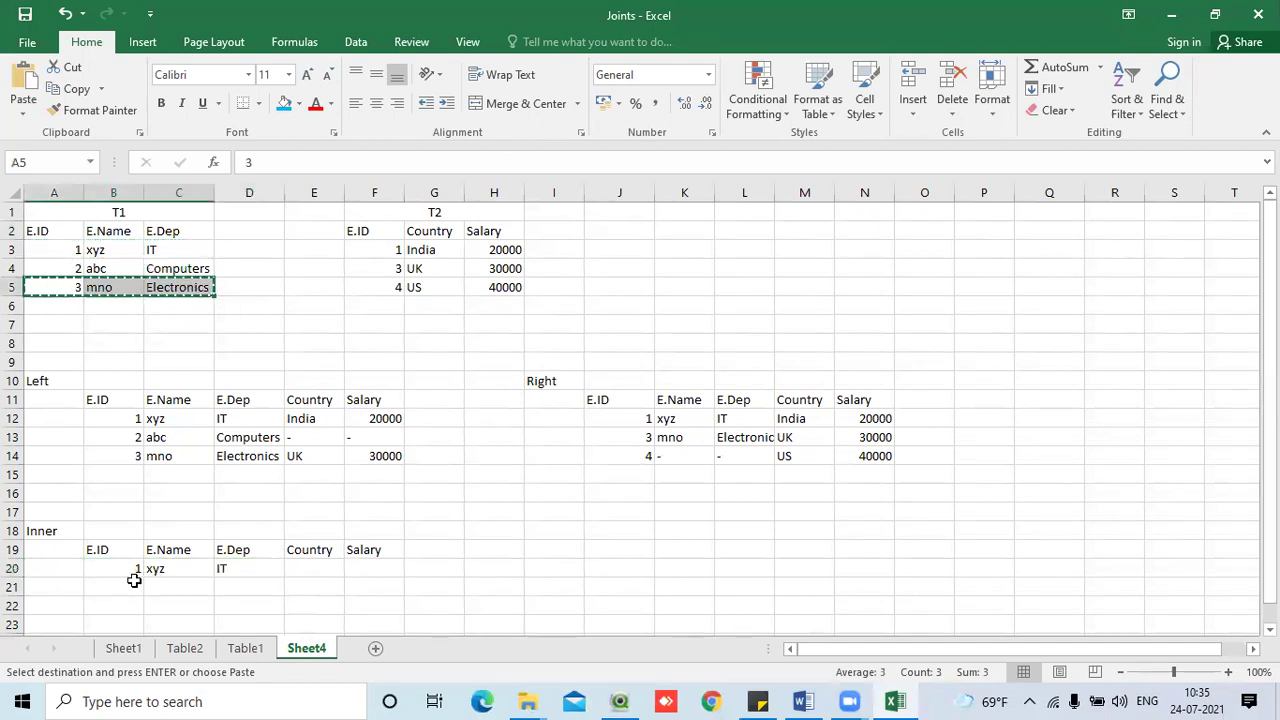
{"action": "left_click", "coordinate": [131, 586]}
{"action": "key", "text": "ctrl+v"}
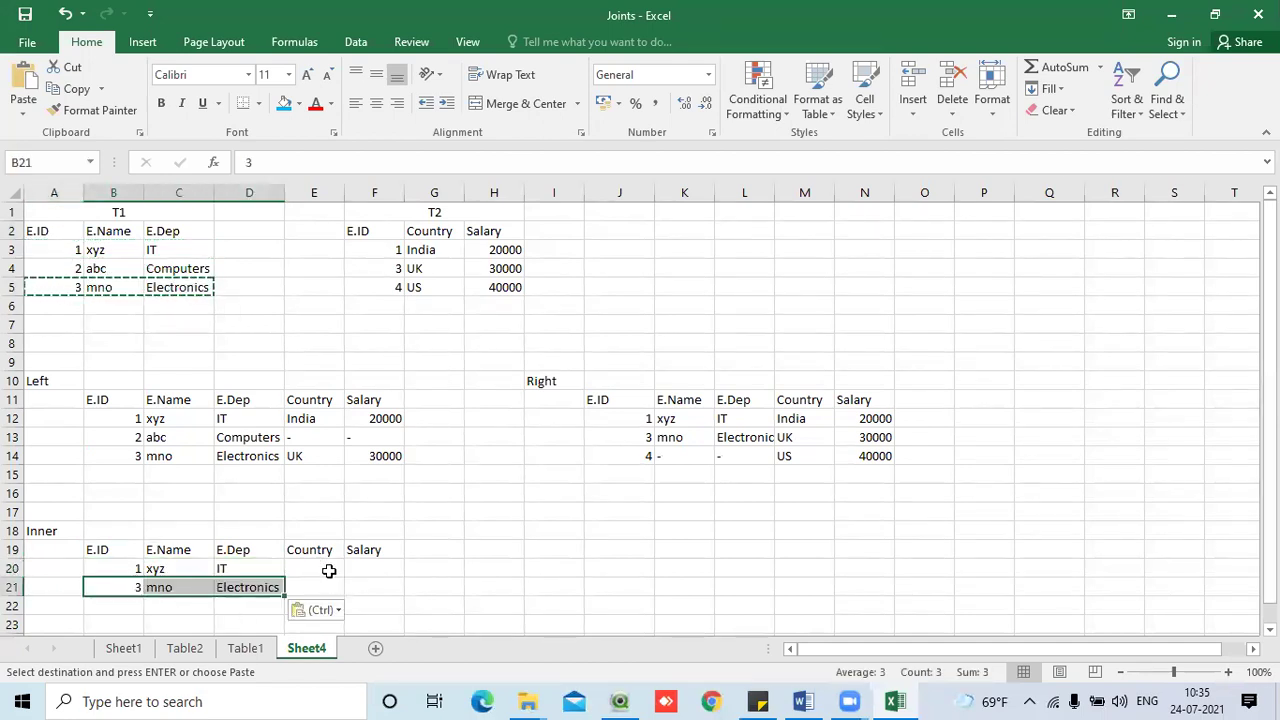
- Copy T2's Country and Salary values for E.ID 1 and 3, India 20000 and UK 30000, into E20:F21 of the Inner table
{"action": "left_click", "coordinate": [329, 571]}
{"action": "left_click_drag", "start_coordinate": [425, 249], "coordinate": [501, 249]}
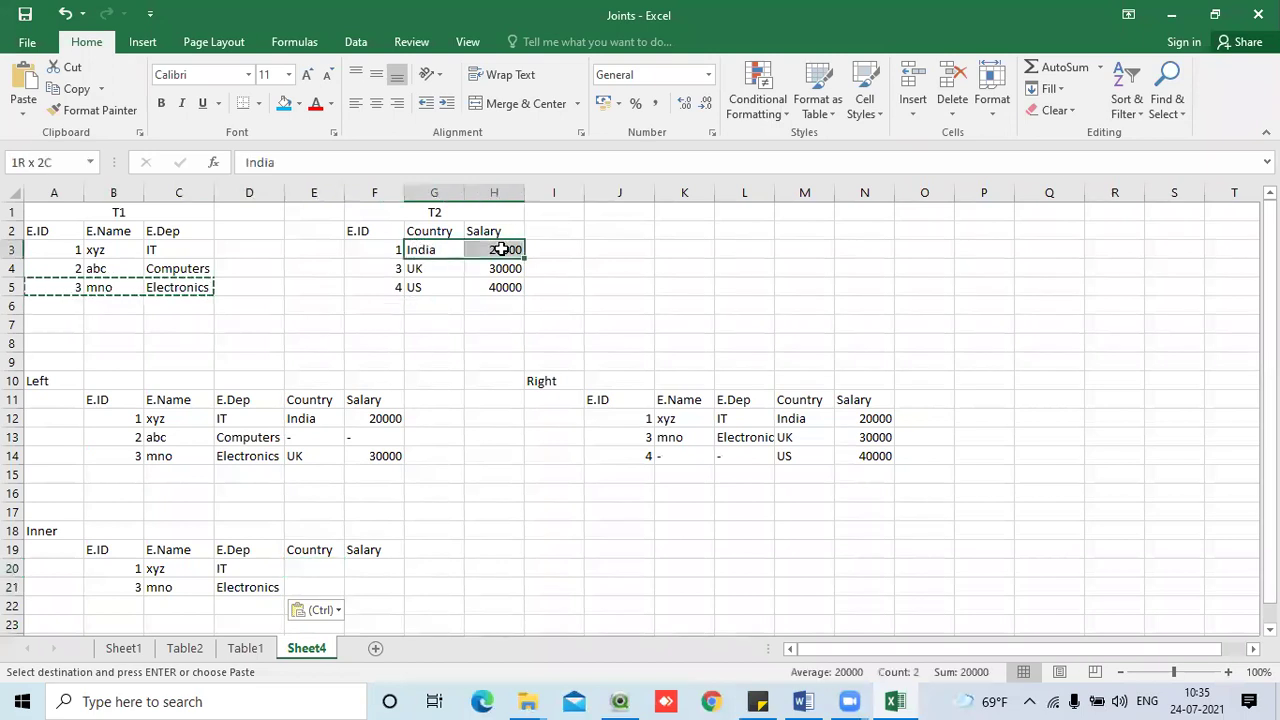
{"action": "key", "text": "ctrl+c"}
{"action": "left_click", "coordinate": [314, 567]}
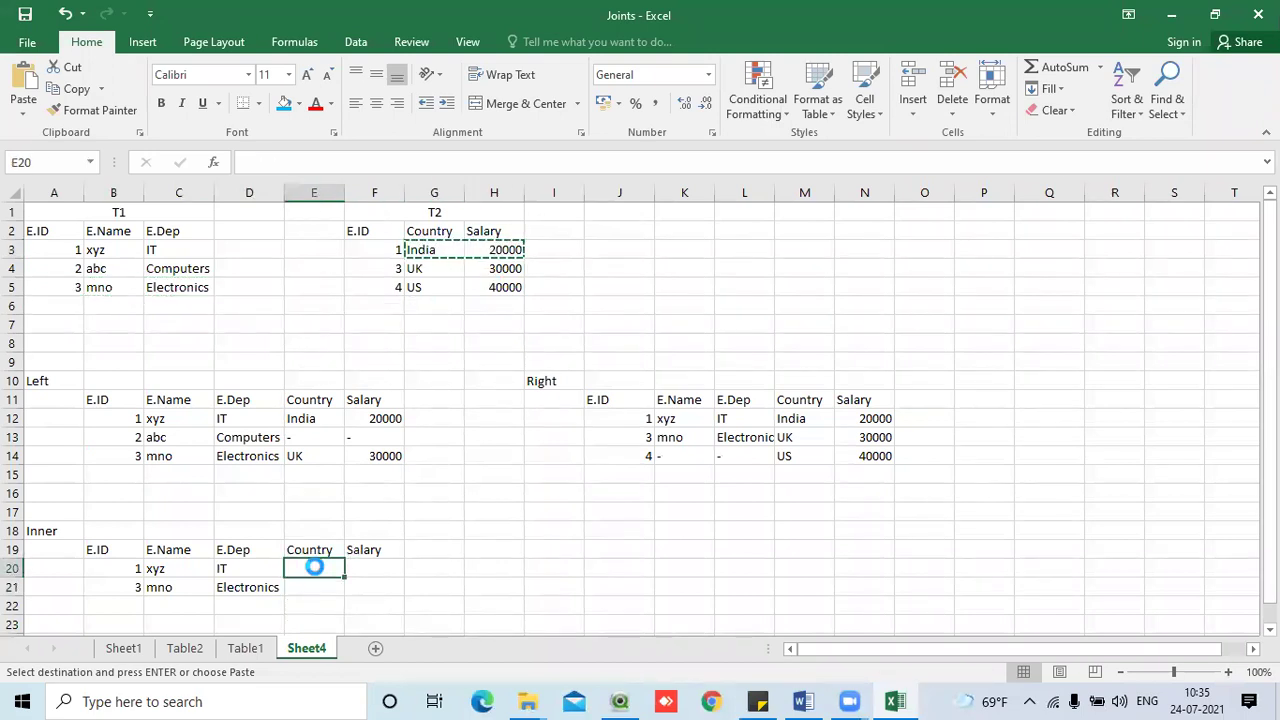
{"action": "key", "text": "ctrl+v"}
{"action": "left_click_drag", "start_coordinate": [425, 268], "coordinate": [506, 268]}
{"action": "key", "text": "ctrl+c"}
{"action": "left_click", "coordinate": [314, 587]}
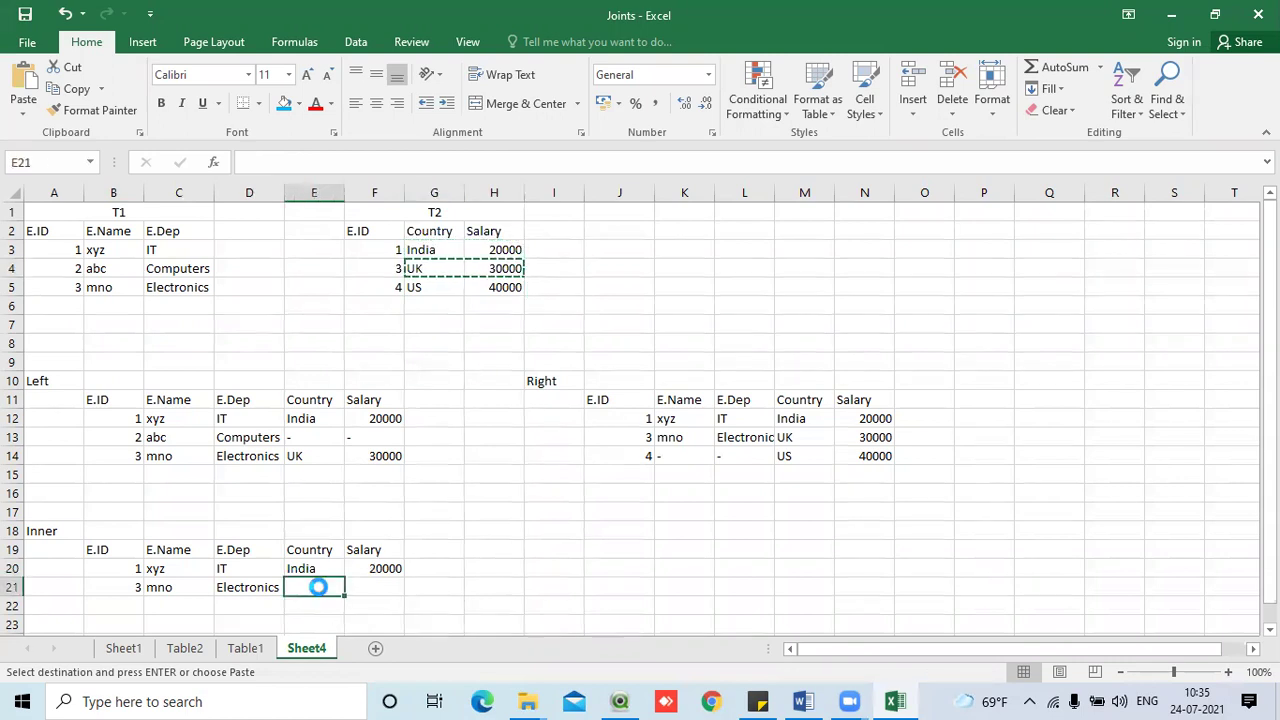
{"action": "key", "text": "ctrl+v"}
{"action": "left_click", "coordinate": [497, 548]}
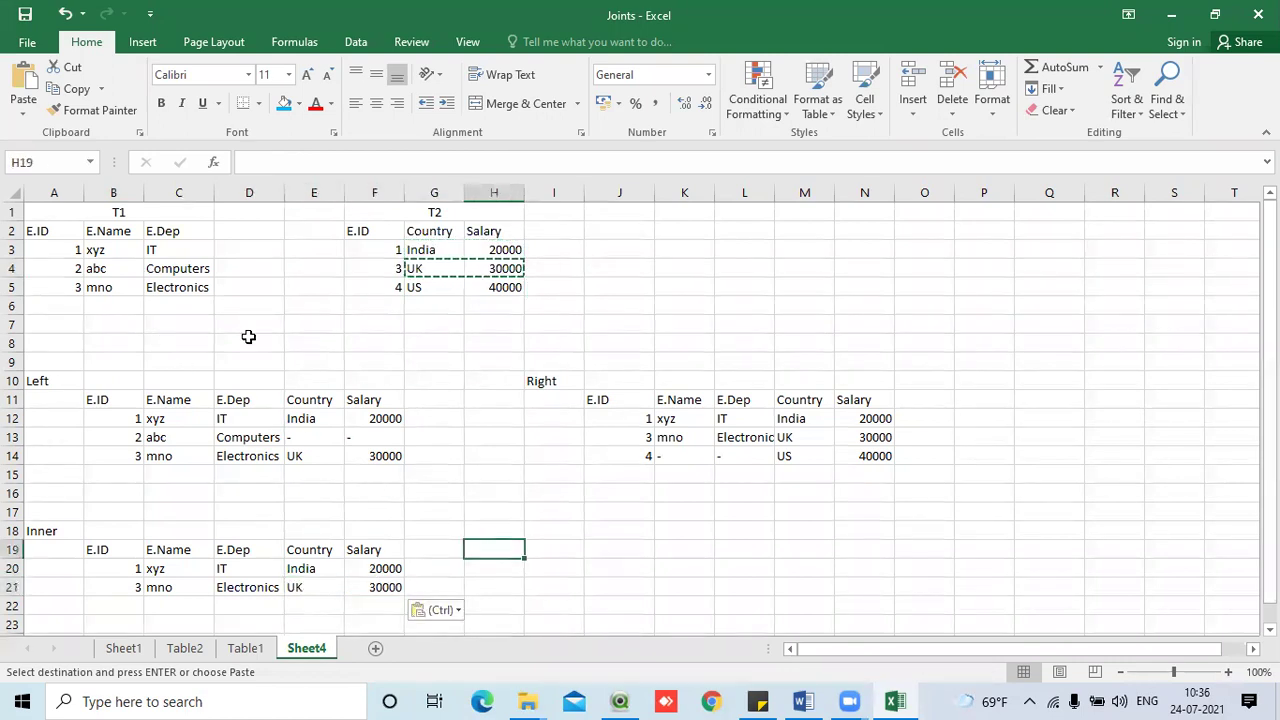
- Enter the label Outer in J18 and copy the Right table's header row, E.ID through Salary, into K19:O19
{"action": "left_click", "coordinate": [620, 530]}
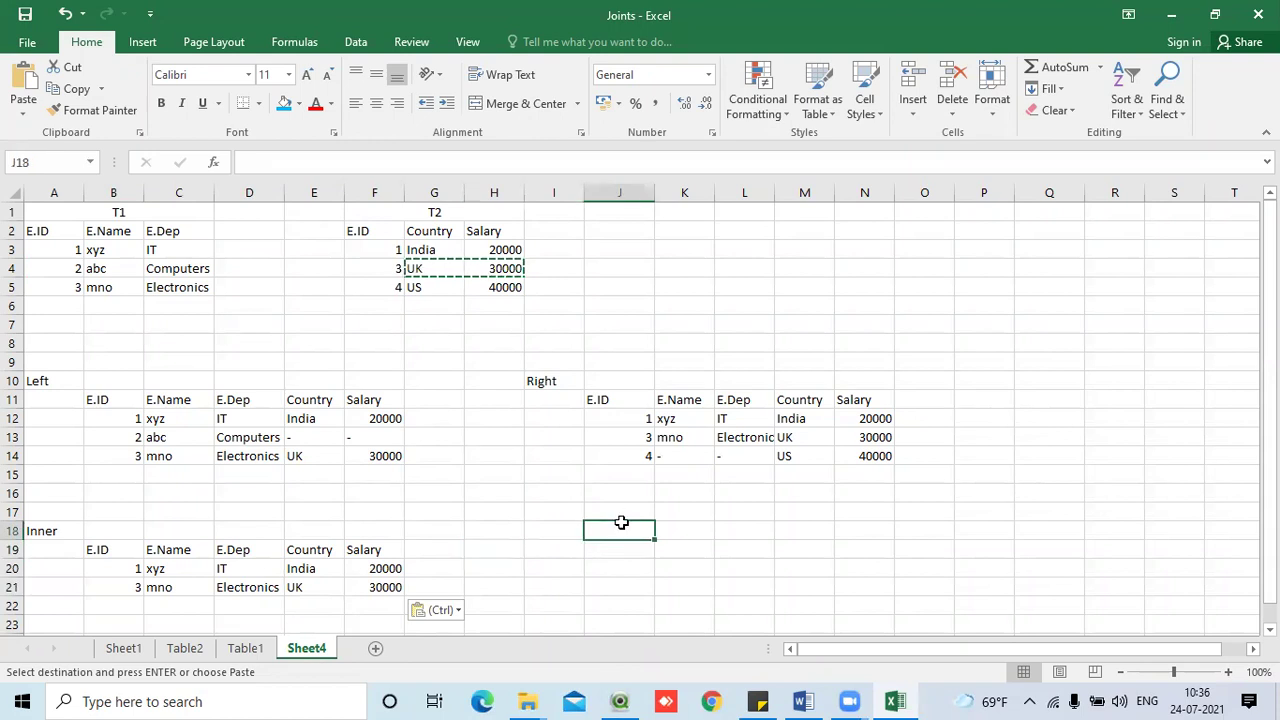
{"action": "type", "text": "O"}
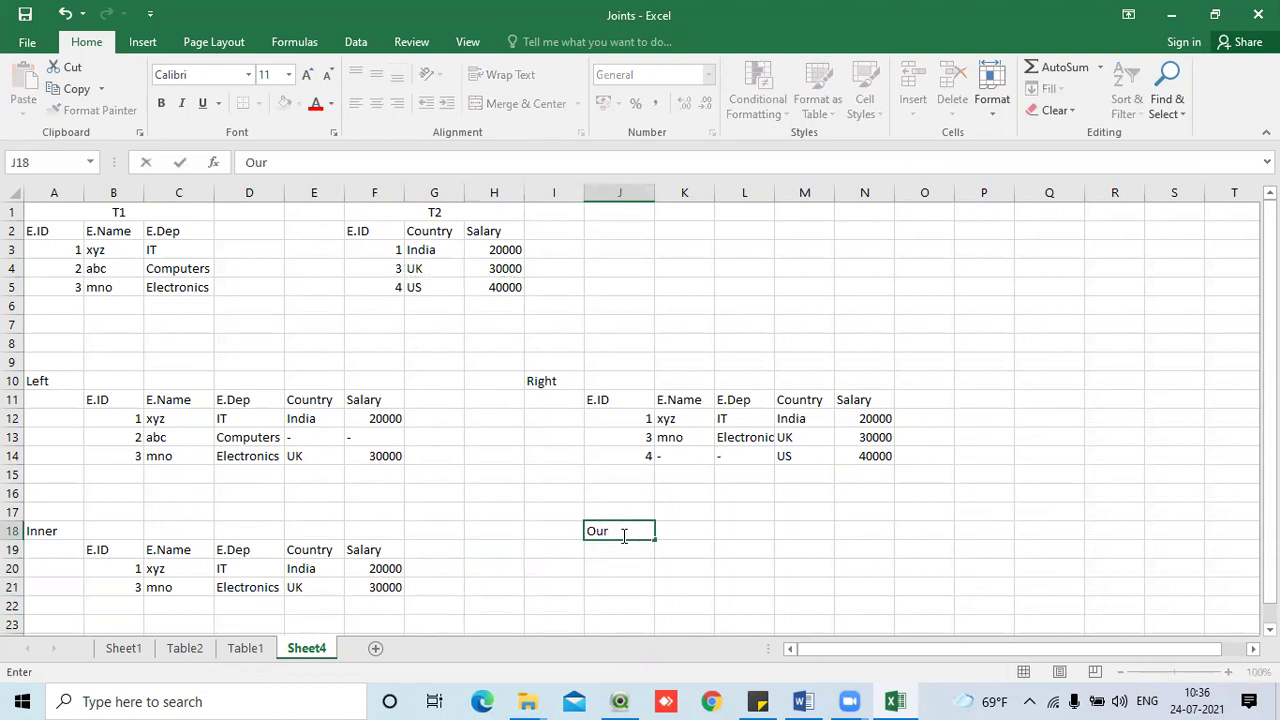
{"action": "type", "text": "uter"}
{"action": "key", "text": "Return"}
{"action": "left_click_drag", "start_coordinate": [600, 400], "coordinate": [848, 400]}
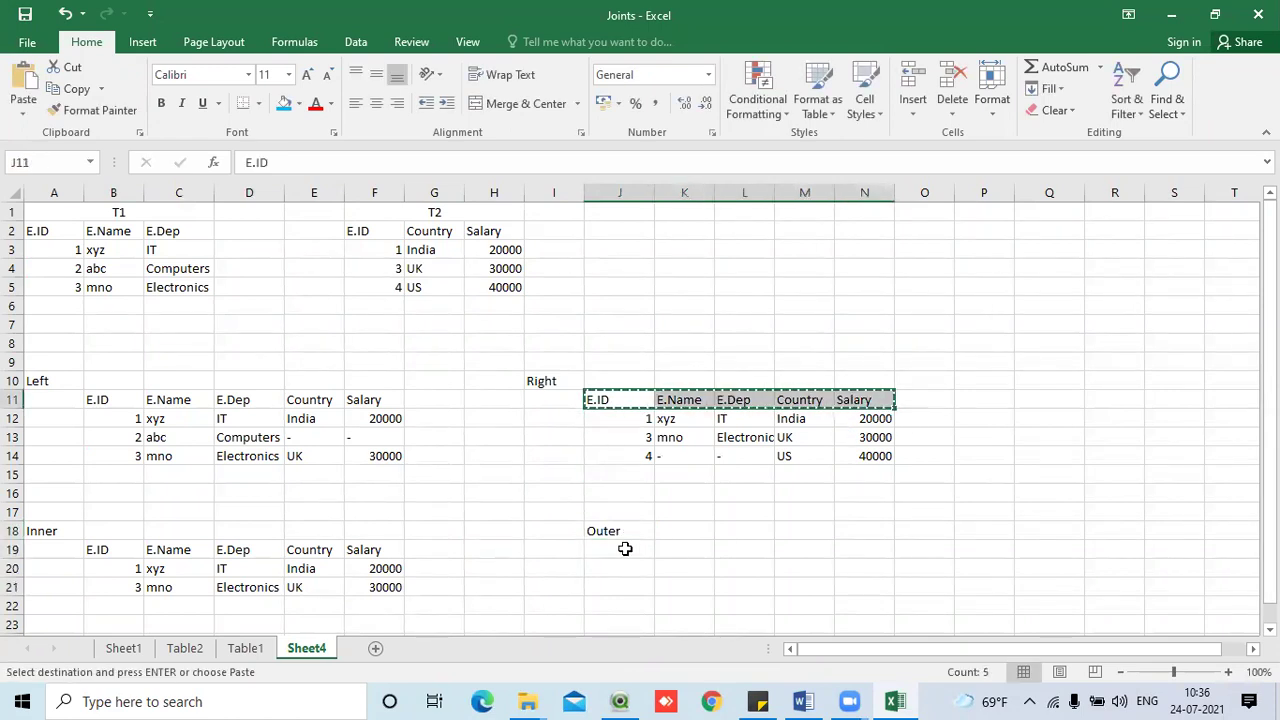
{"action": "left_click", "coordinate": [681, 550]}
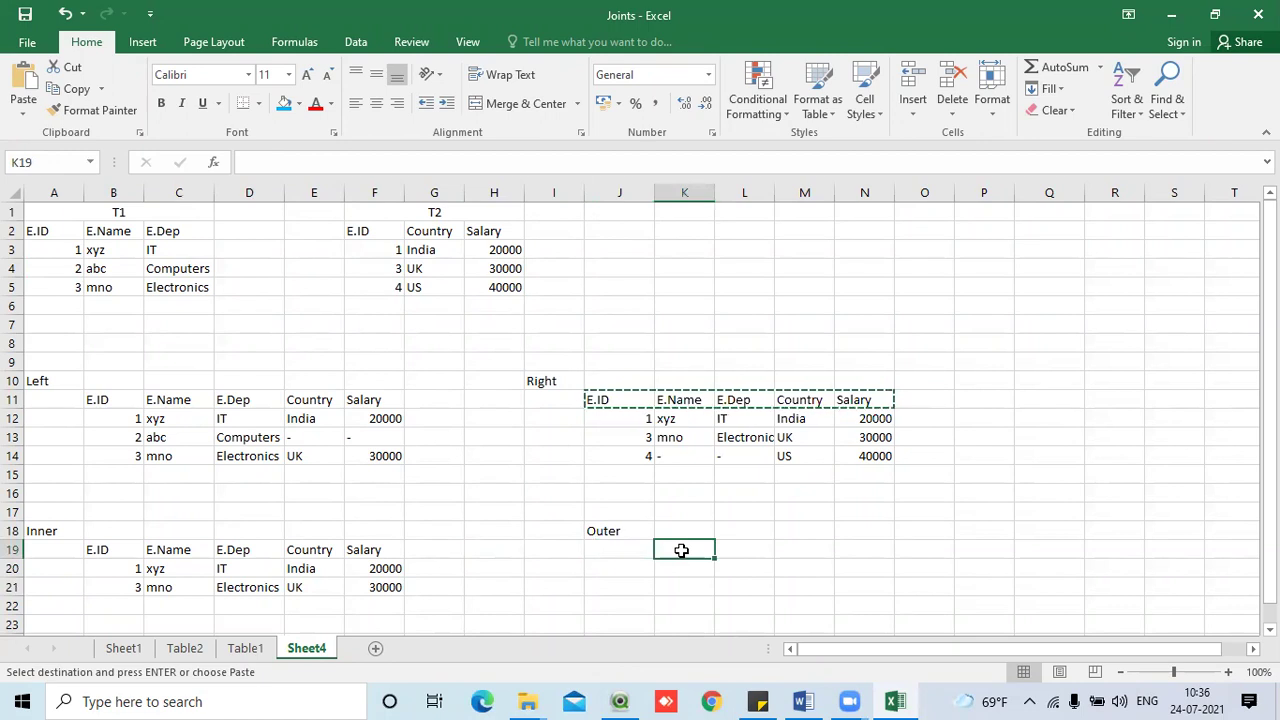
{"action": "key", "text": "ctrl+v"}
{"action": "left_click", "coordinate": [985, 570]}
{"action": "key", "text": "Escape"}
{"action": "key", "text": "Escape"}
{"action": "left_click", "coordinate": [595, 346]}
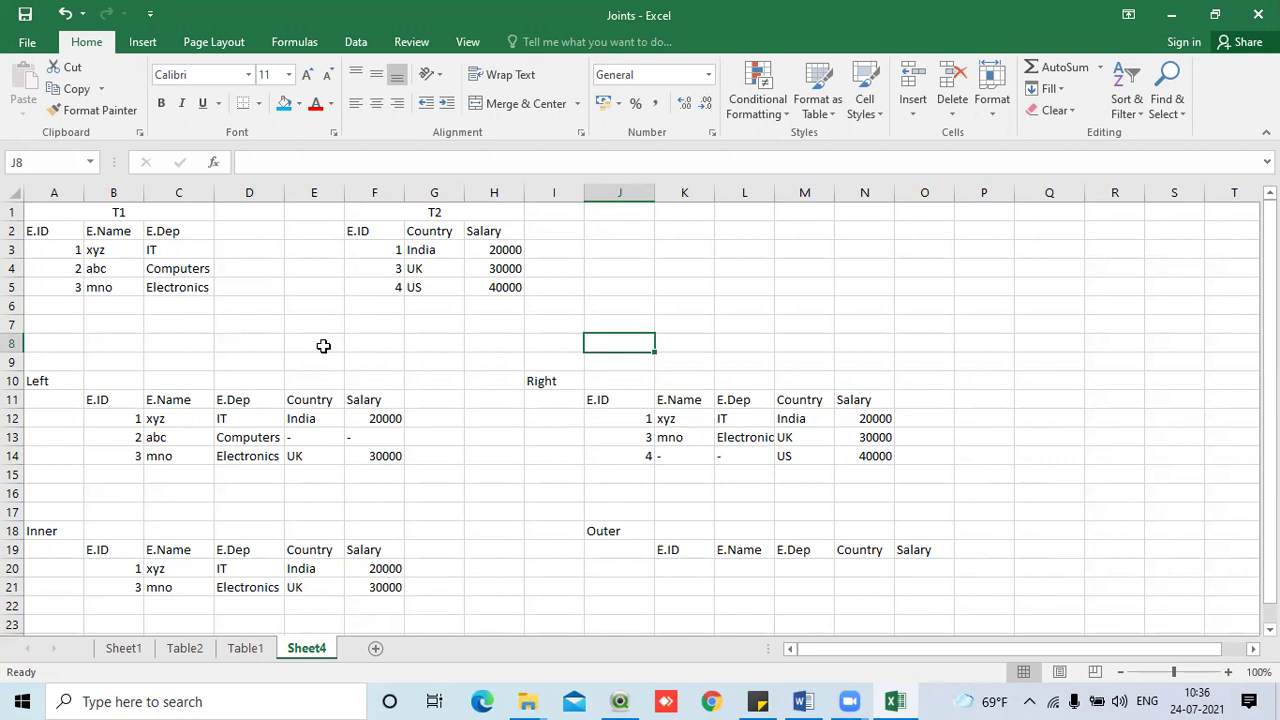
{"action": "left_click", "coordinate": [767, 301]}
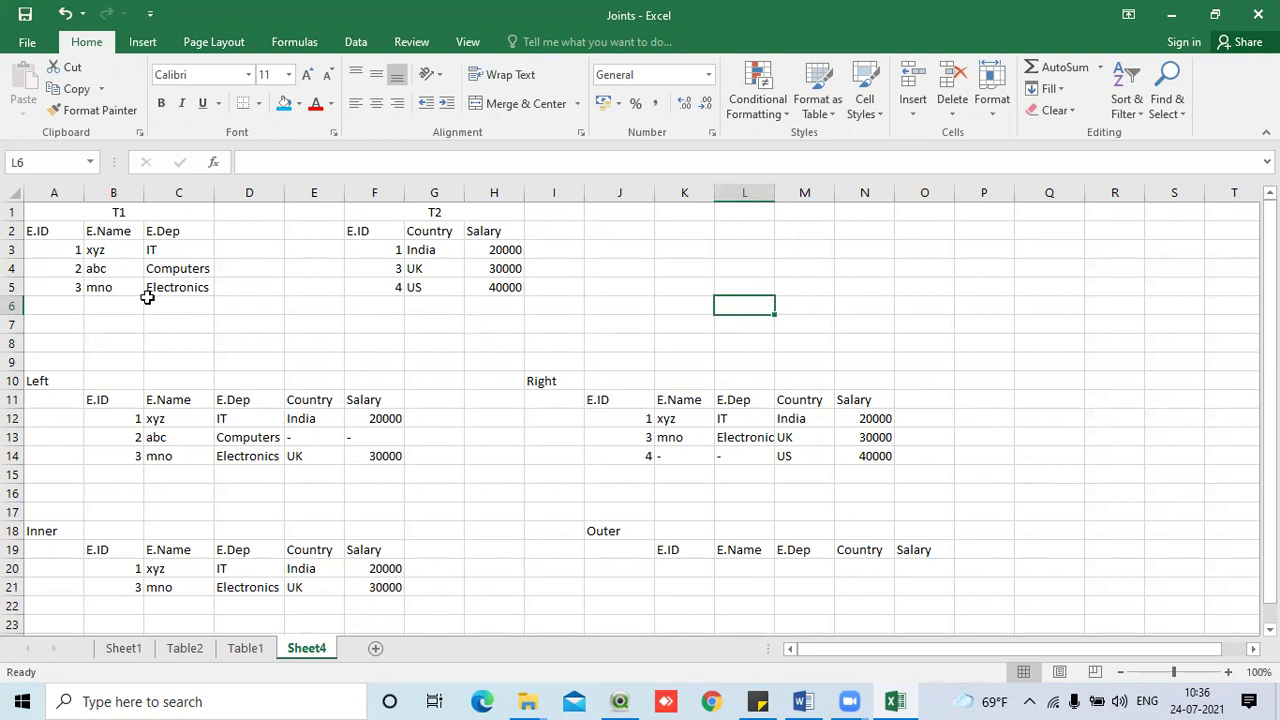
{"action": "left_click_drag", "start_coordinate": [65, 251], "coordinate": [71, 287]}
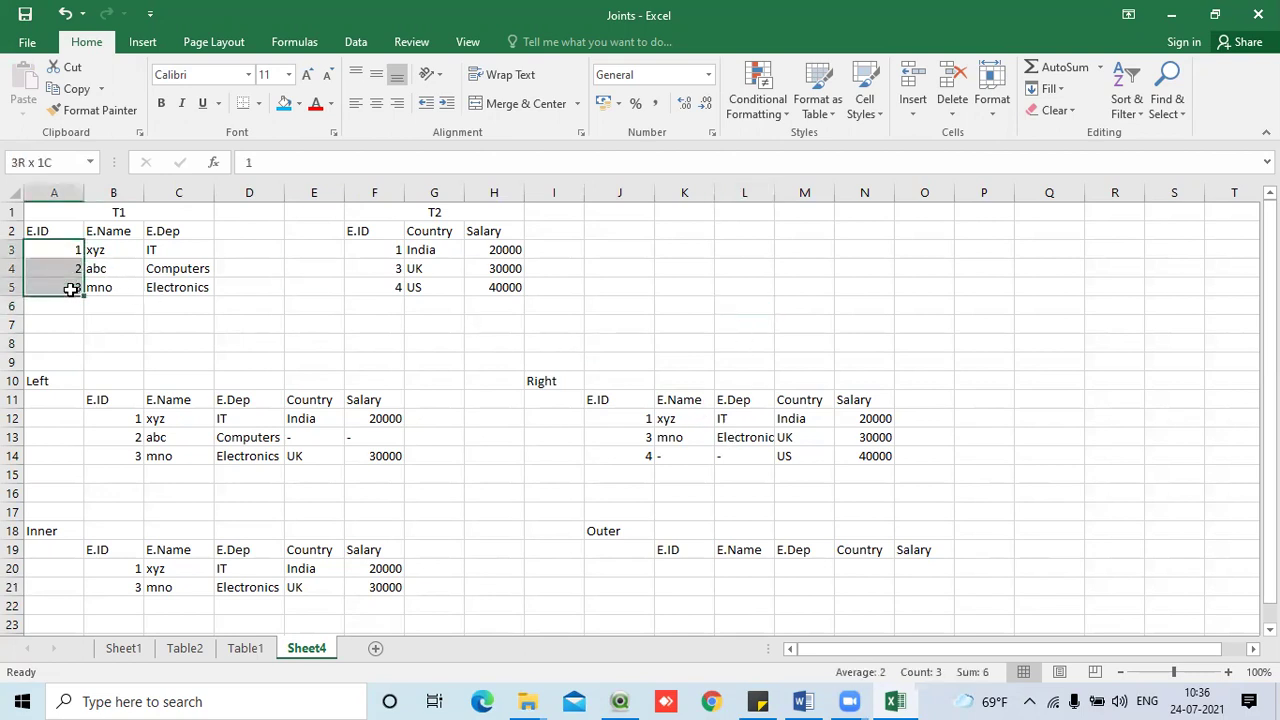
{"action": "left_click", "coordinate": [795, 294]}
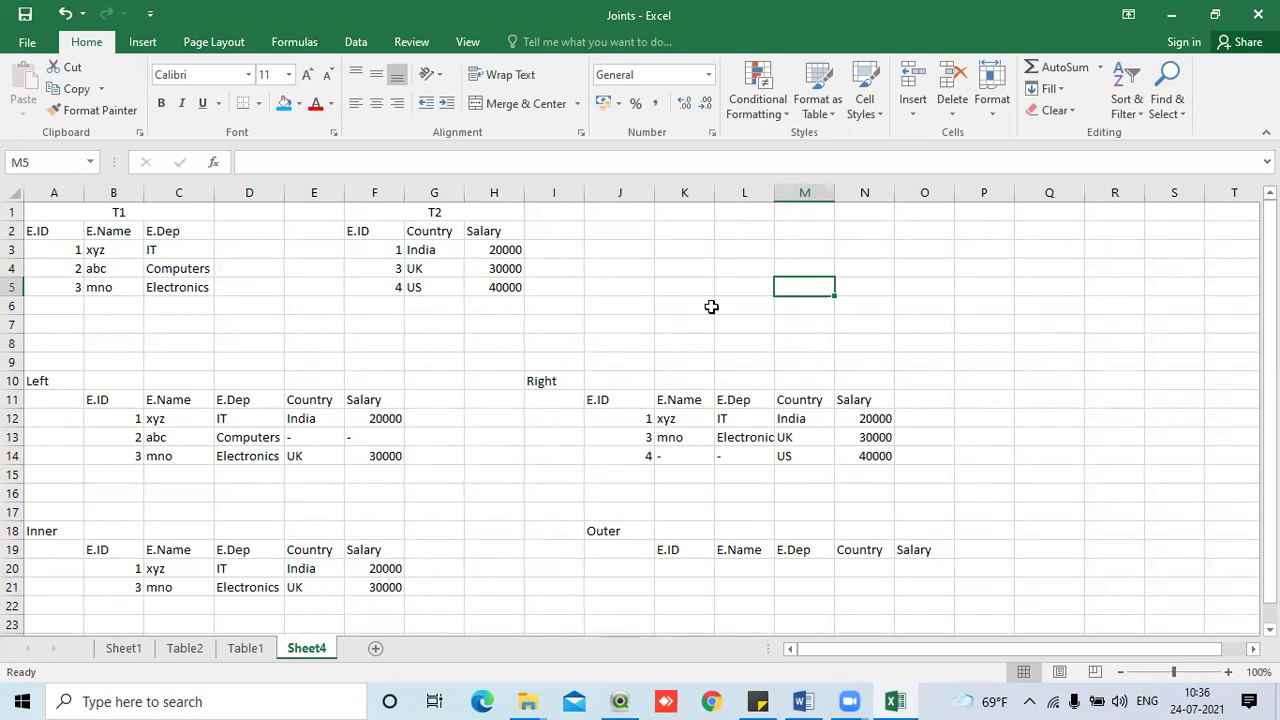
- Enter E.ID values 1, 2, 3 and 4 in K20:K23 of the Outer table
{"action": "left_click", "coordinate": [674, 570]}
{"action": "type", "text": "1"}
{"action": "key", "text": "Return"}
{"action": "type", "text": "2"}
{"action": "key", "text": "Return"}
{"action": "type", "text": "3"}
{"action": "key", "text": "Return"}
{"action": "type", "text": "4"}
{"action": "key", "text": "Return"}
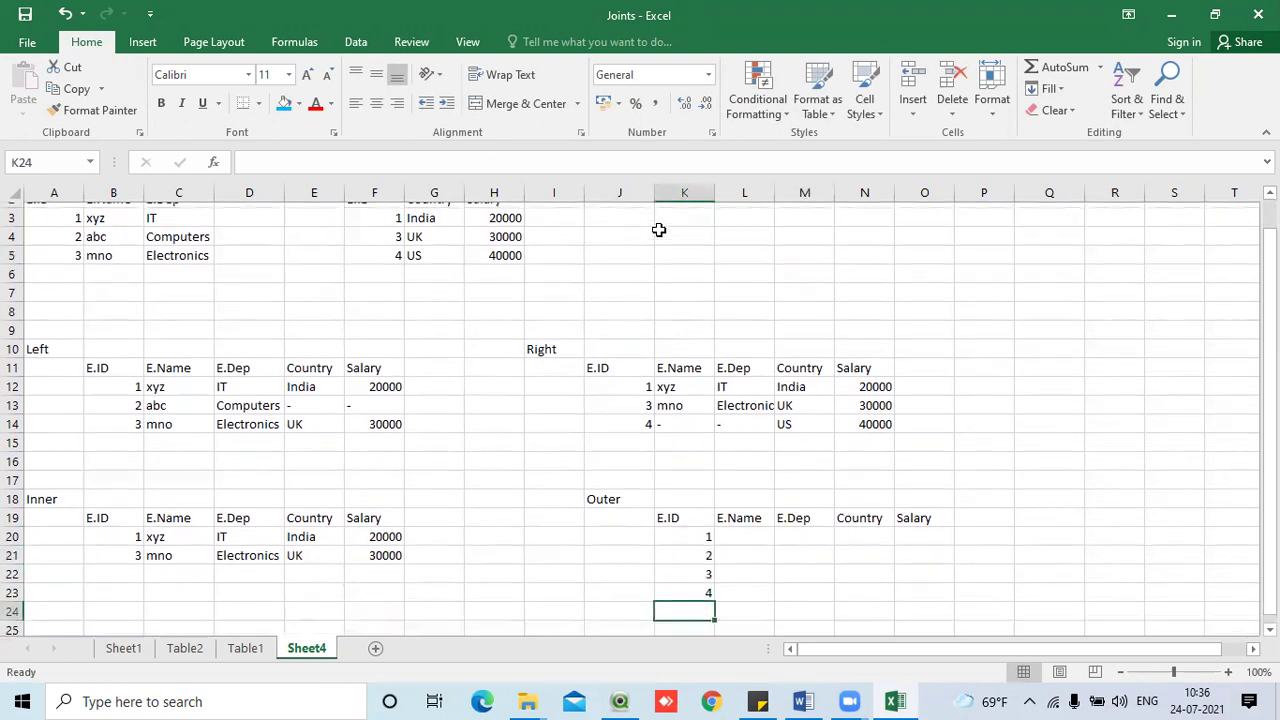
- Compare T1's E.ID values with the Outer table's E.ID column and examine its E.Name and E.Dep cells
{"action": "scroll", "coordinate": [657, 229], "scroll_direction": "up", "scroll_amount": 1}
{"action": "left_click", "coordinate": [70, 256]}
{"action": "left_click_drag", "start_coordinate": [72, 266], "coordinate": [70, 287]}
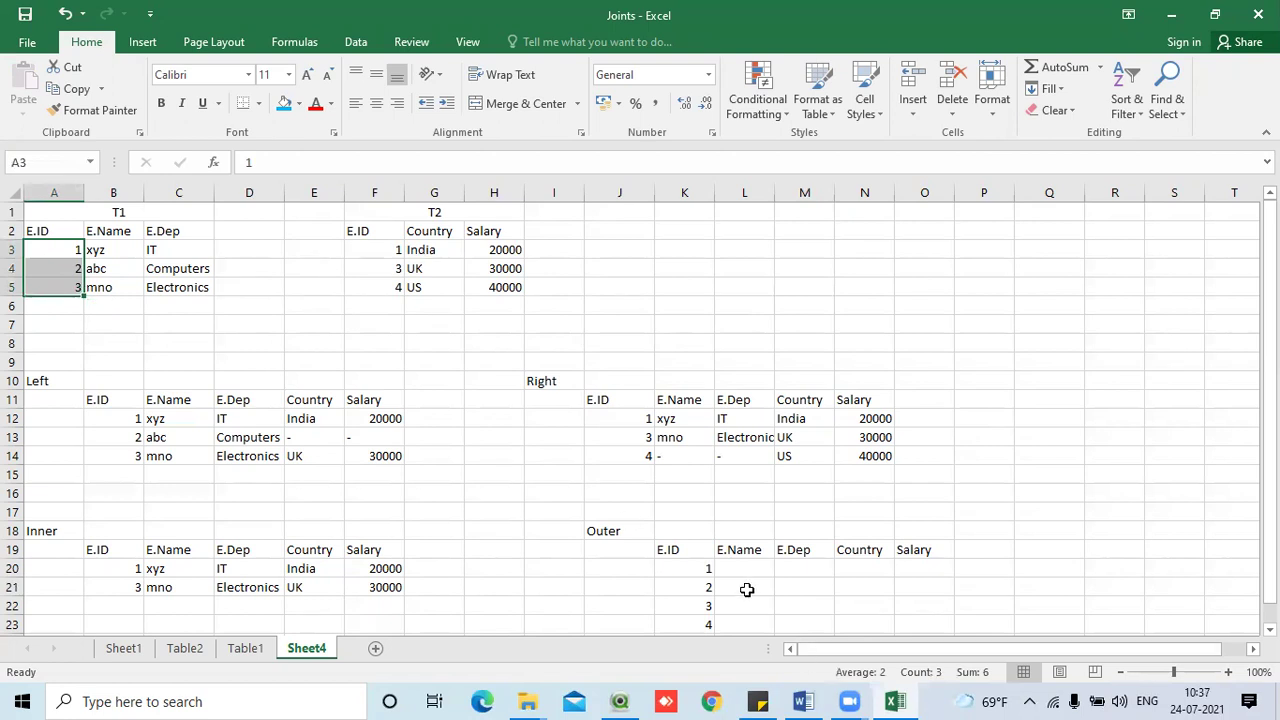
{"action": "left_click_drag", "start_coordinate": [685, 565], "coordinate": [702, 624]}
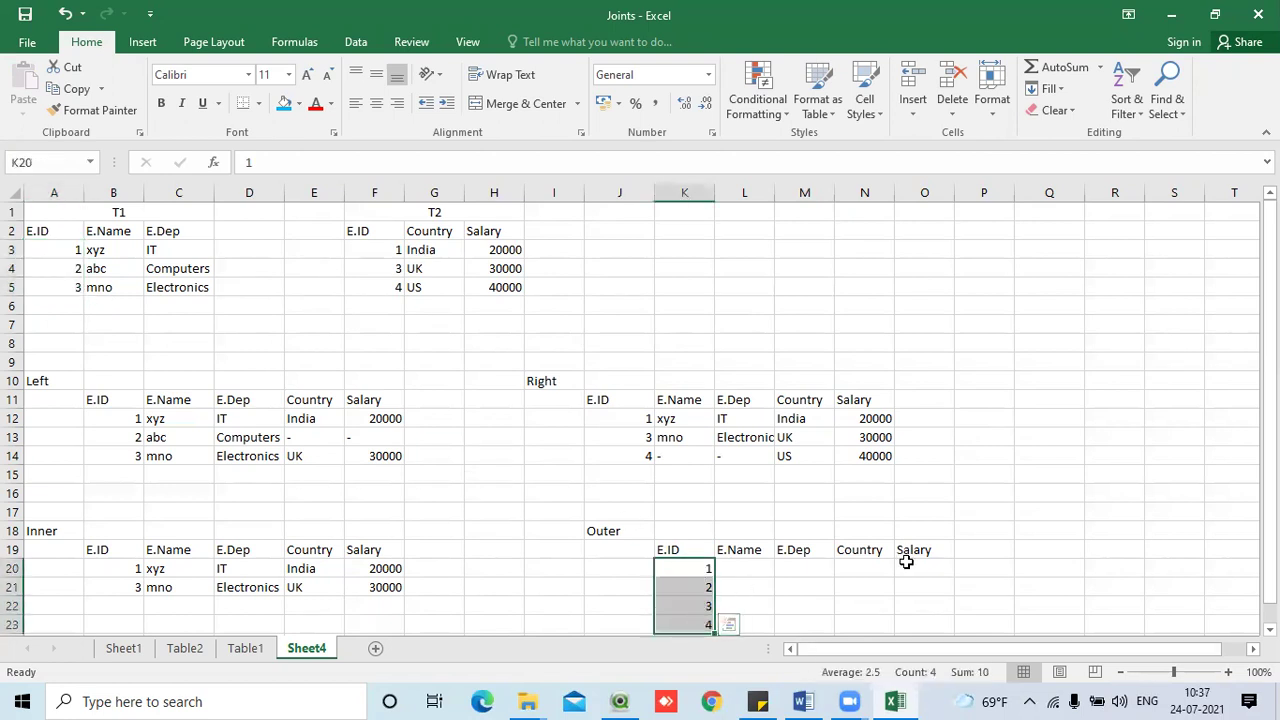
{"action": "left_click_drag", "start_coordinate": [734, 569], "coordinate": [822, 577]}
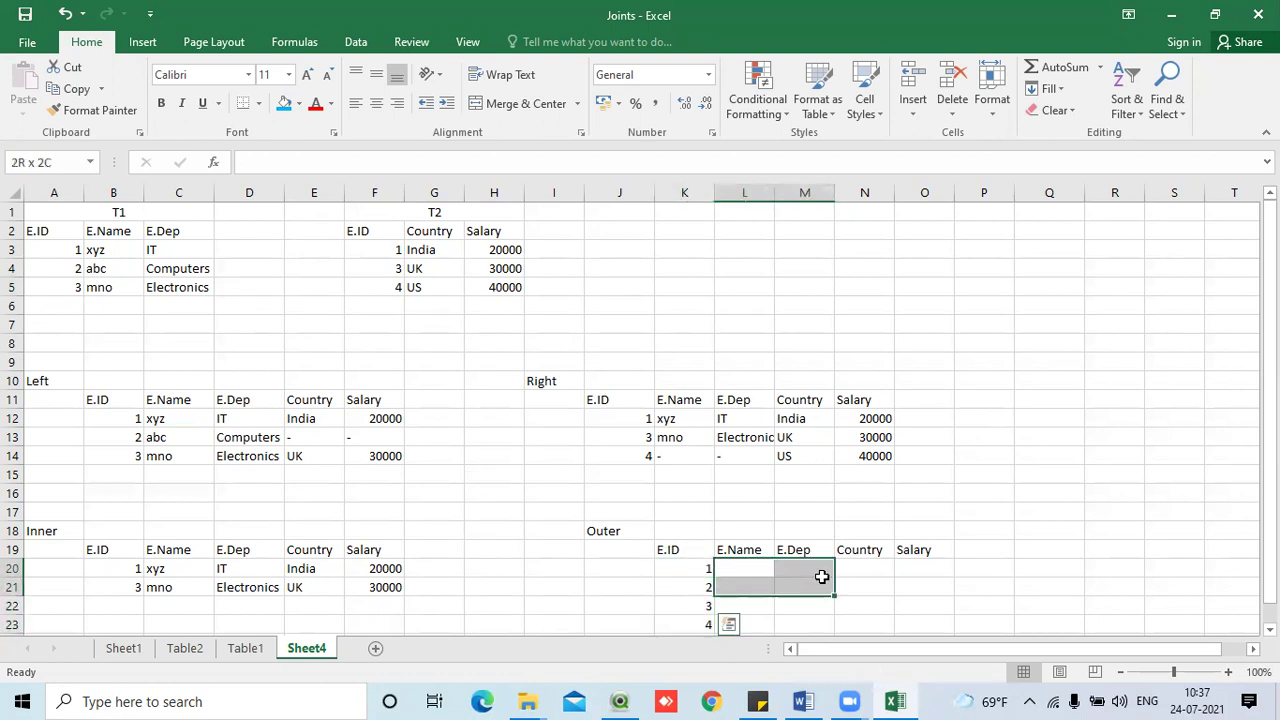
{"action": "left_click", "coordinate": [983, 441]}
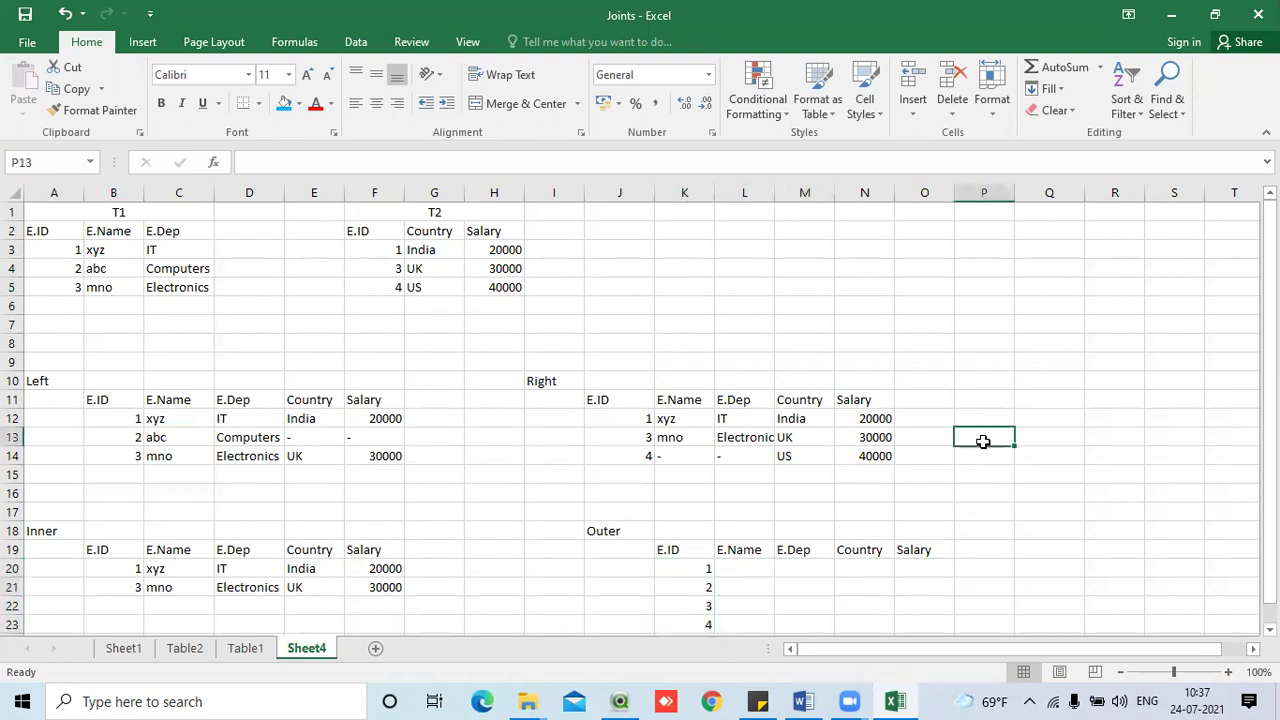
- Fill the Outer table's row for E.ID 1 at L20:O20 with xyz and IT from T1 and India and 20000 from T2
{"action": "left_click", "coordinate": [689, 575]}
{"action": "left_click", "coordinate": [46, 254]}
{"action": "left_click", "coordinate": [118, 252]}
{"action": "left_click_drag", "start_coordinate": [118, 252], "coordinate": [152, 252]}
{"action": "key", "text": "ctrl+c"}
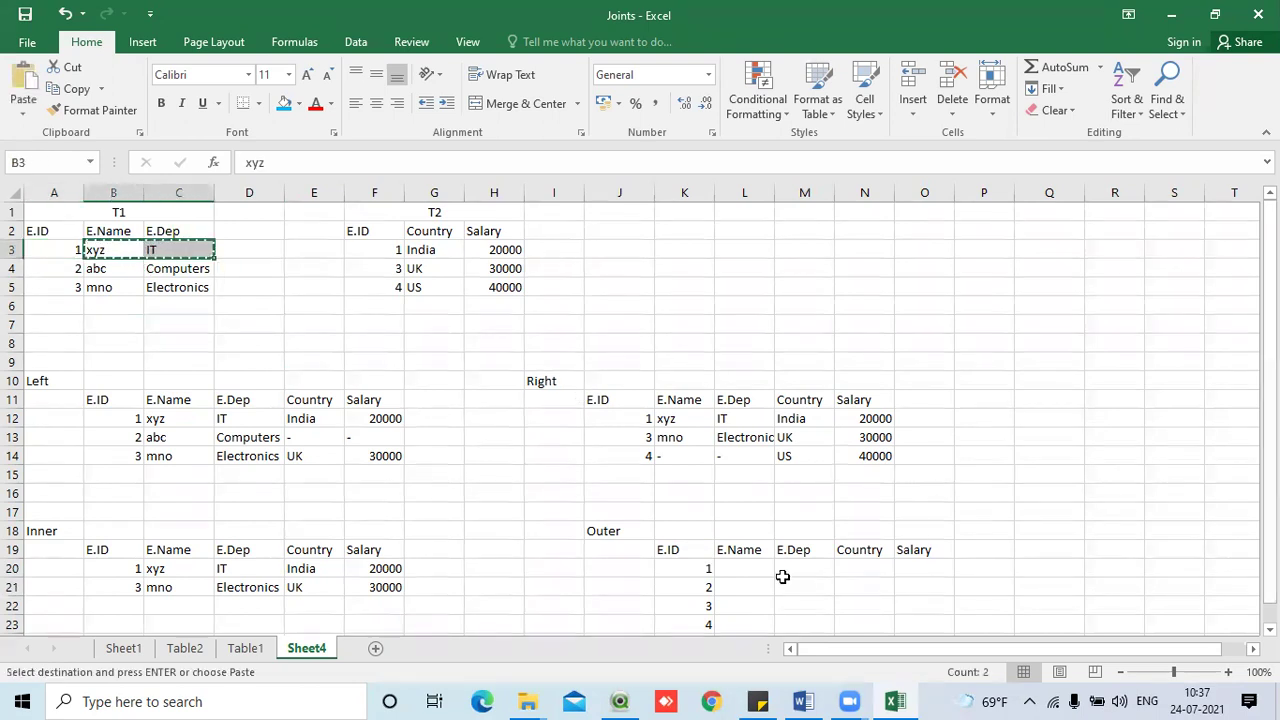
{"action": "left_click", "coordinate": [757, 569]}
{"action": "key", "text": "ctrl+v"}
{"action": "left_click_drag", "start_coordinate": [420, 250], "coordinate": [503, 251]}
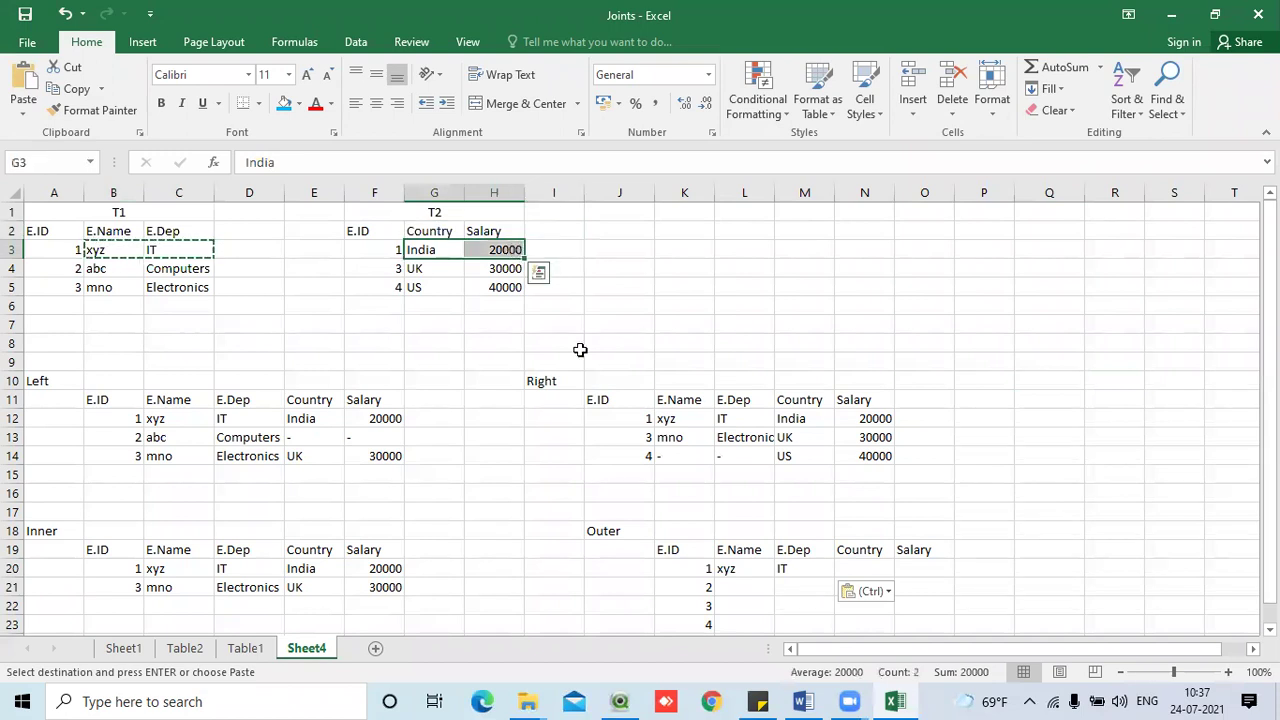
{"action": "key", "text": "ctrl+c"}
{"action": "left_click", "coordinate": [854, 568]}
{"action": "key", "text": "ctrl+v"}
{"action": "left_click", "coordinate": [1089, 403]}
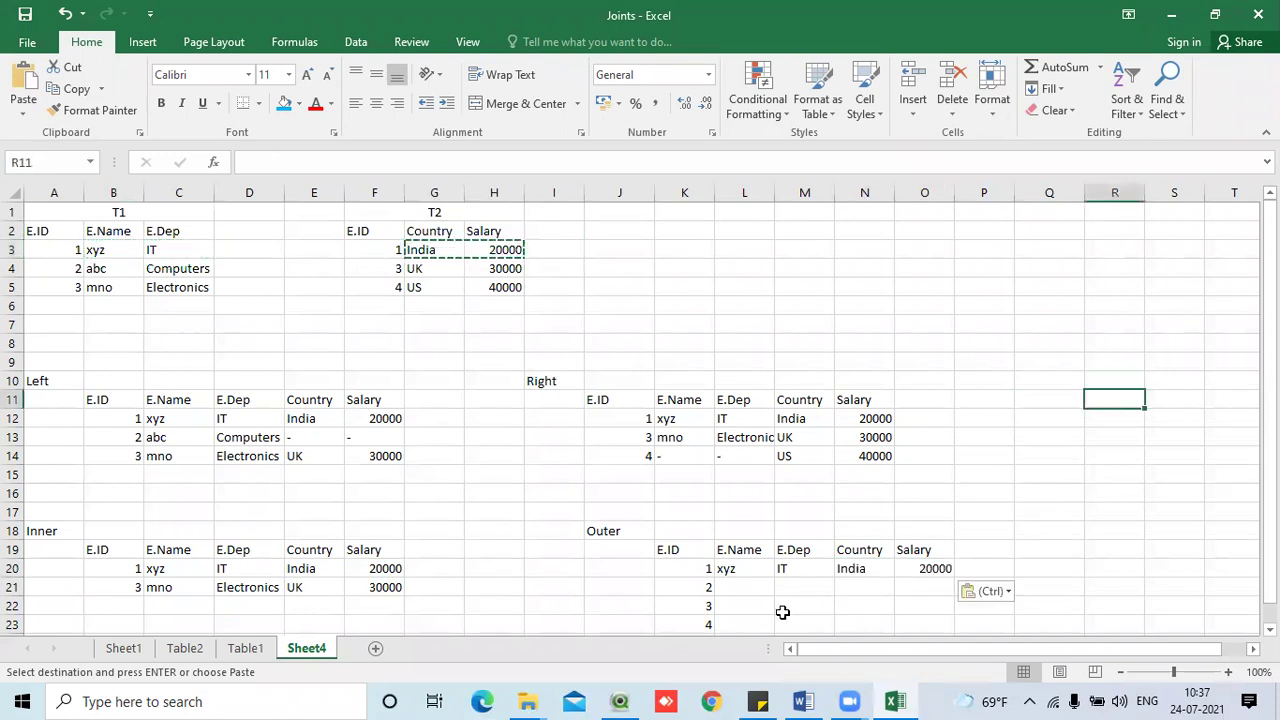
- Copy abc and Computers from T1 into L21:M21, the Outer table's row for E.ID 2
{"action": "left_click", "coordinate": [752, 585]}
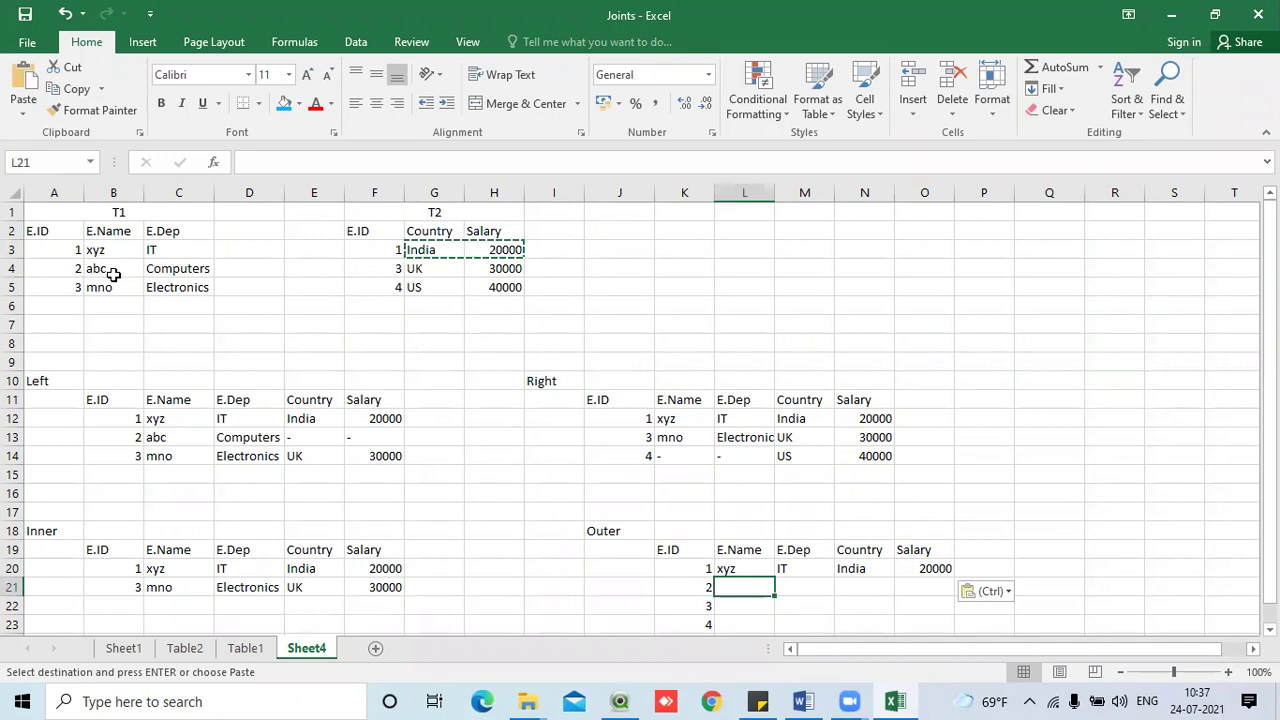
{"action": "left_click_drag", "start_coordinate": [110, 268], "coordinate": [165, 270]}
{"action": "key", "text": "ctrl+c"}
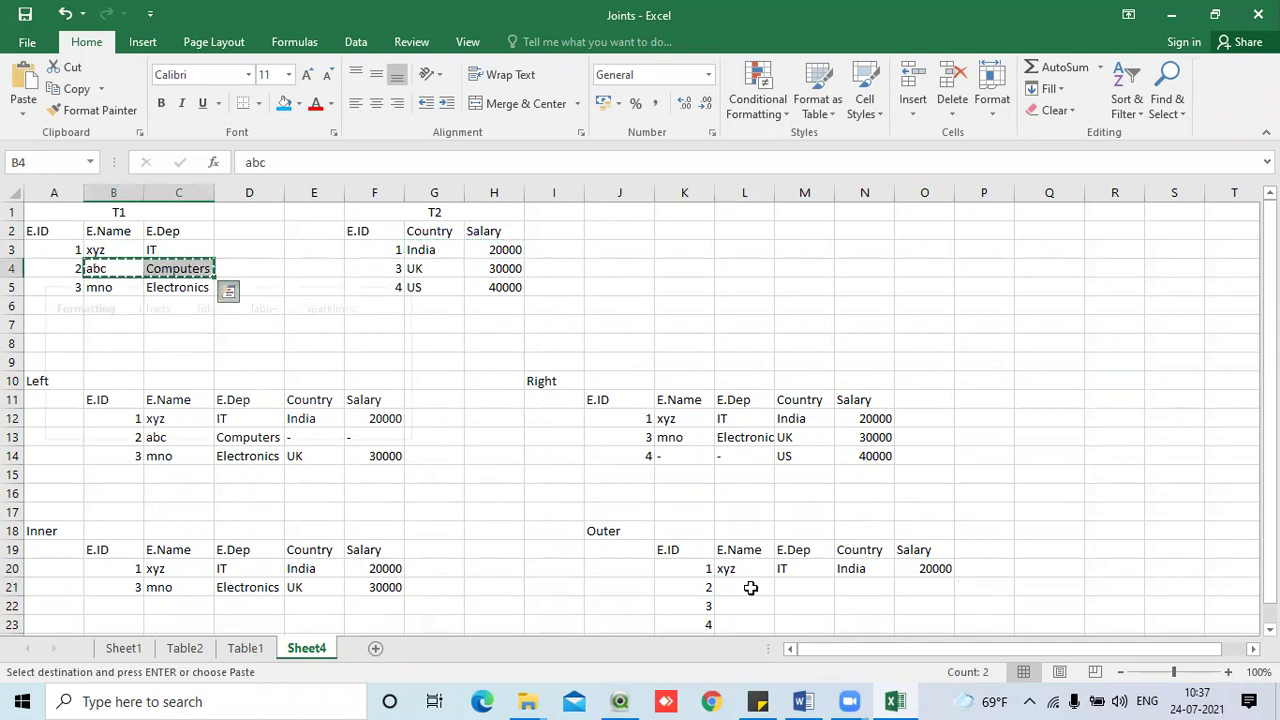
{"action": "left_click", "coordinate": [752, 586]}
{"action": "key", "text": "ctrl+v"}
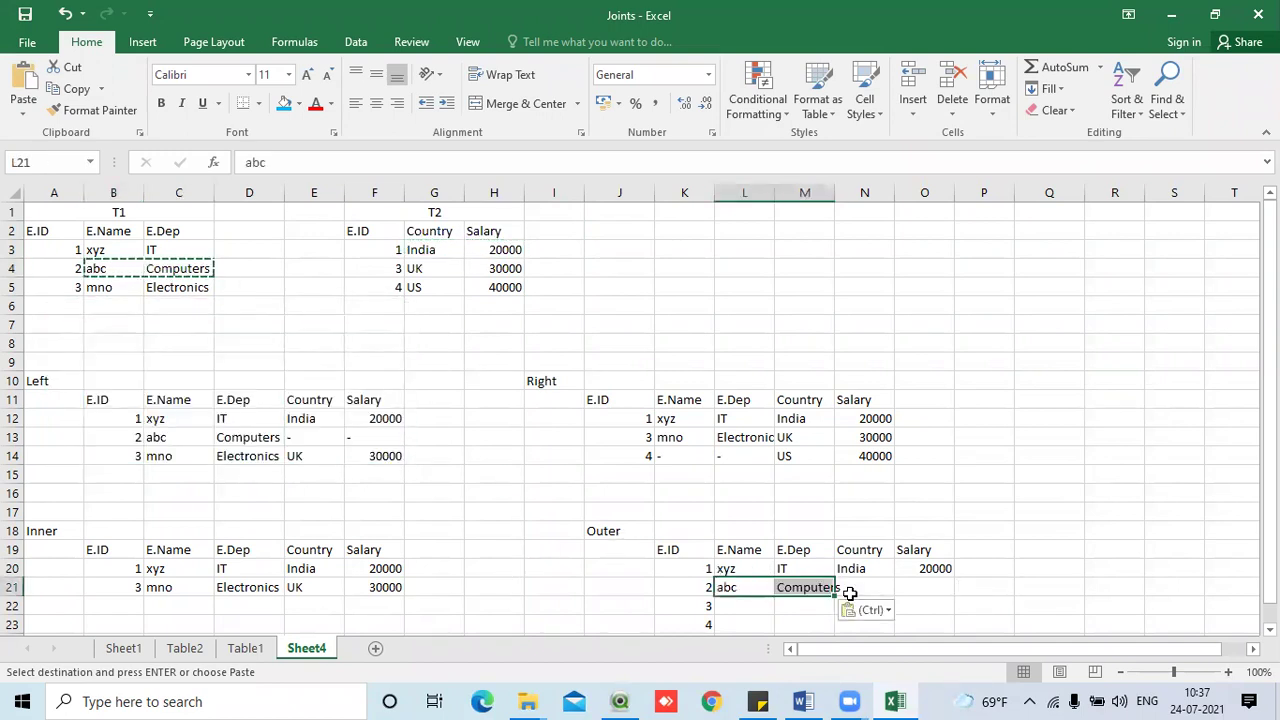
- Enter a dash for both Country and Salary in N21:O21, the Outer table's row for E.ID 2
{"action": "left_click", "coordinate": [880, 588]}
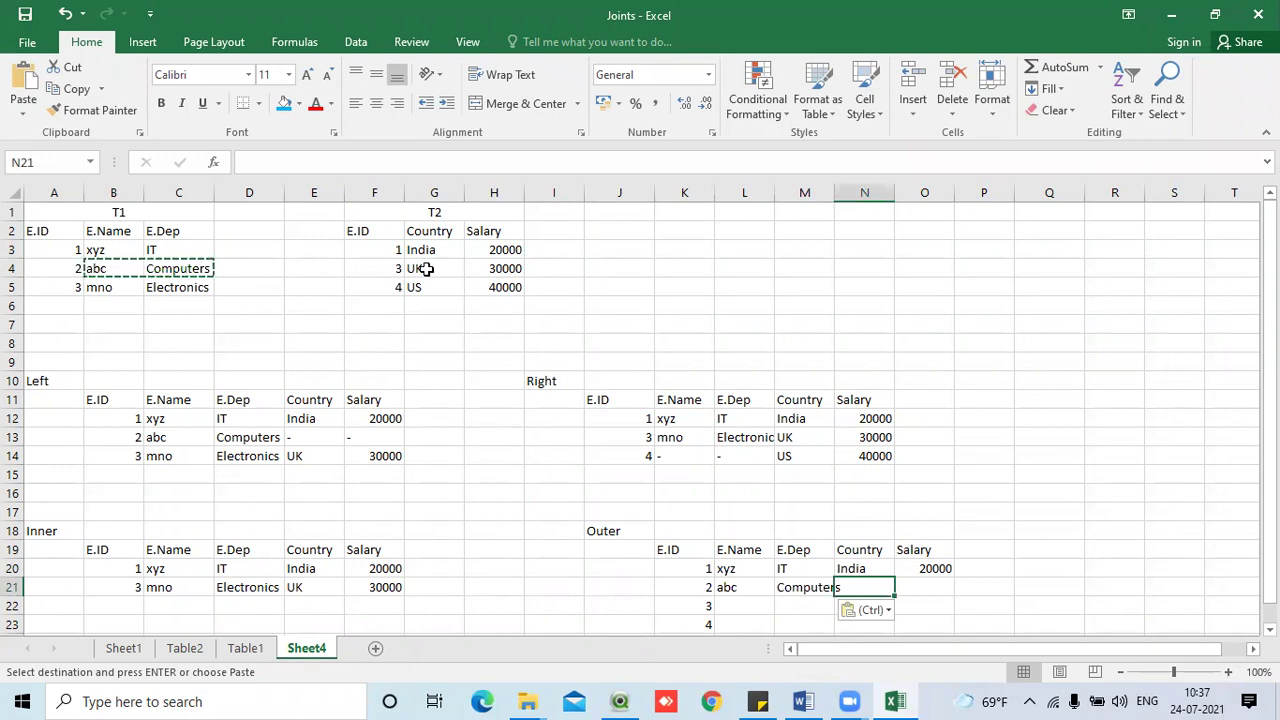
{"action": "type", "text": "-"}
{"action": "key", "text": "Return"}
{"action": "left_click", "coordinate": [908, 590]}
{"action": "type", "text": "-"}
{"action": "key", "text": "Return"}
- Fill the Outer table's row for E.ID 3 at L22:O22 with mno and Electronics from T1 and UK and 30000 from T2
{"action": "left_click", "coordinate": [756, 609]}
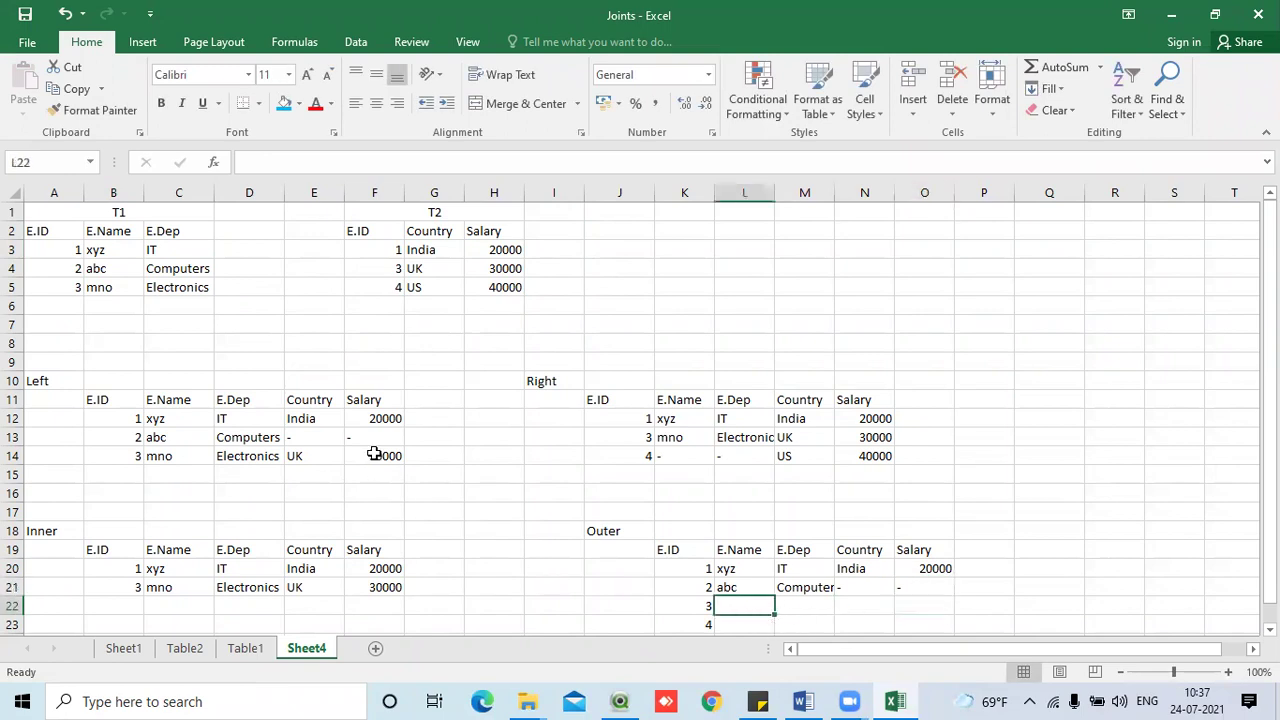
{"action": "left_click_drag", "start_coordinate": [117, 286], "coordinate": [166, 286]}
{"action": "key", "text": "ctrl+c"}
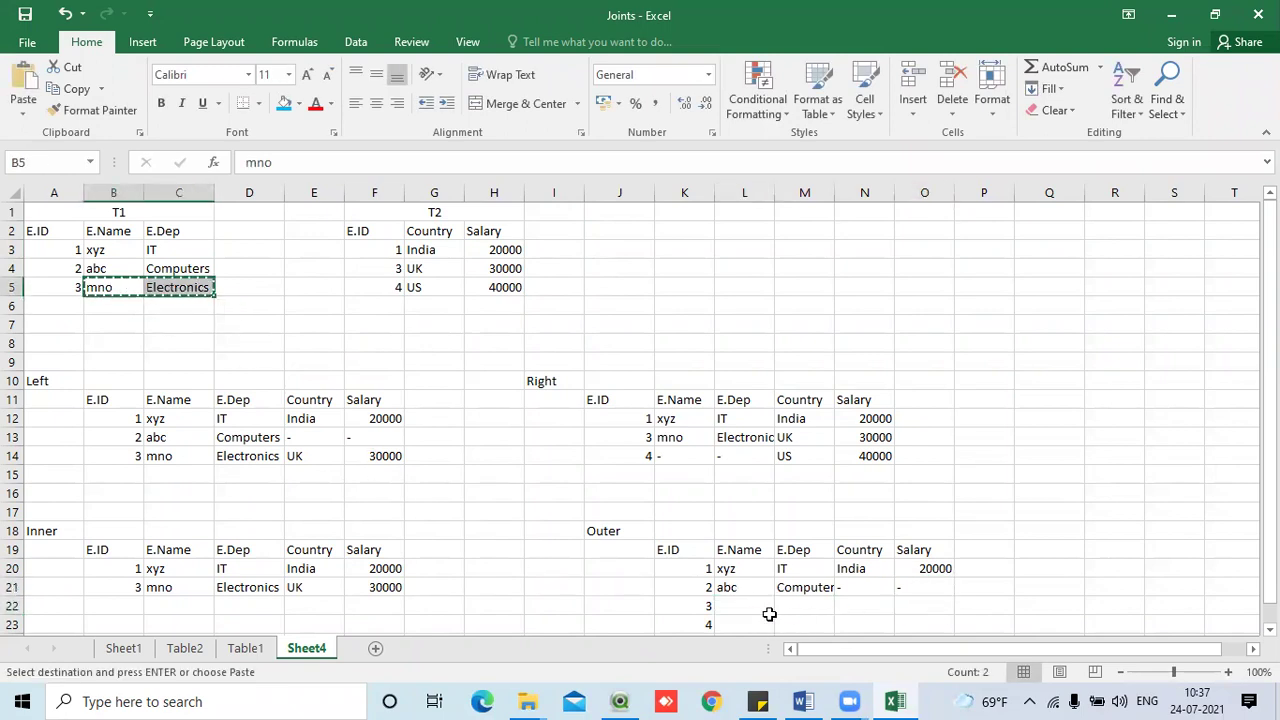
{"action": "left_click", "coordinate": [754, 603]}
{"action": "key", "text": "ctrl+v"}
{"action": "left_click", "coordinate": [965, 605]}
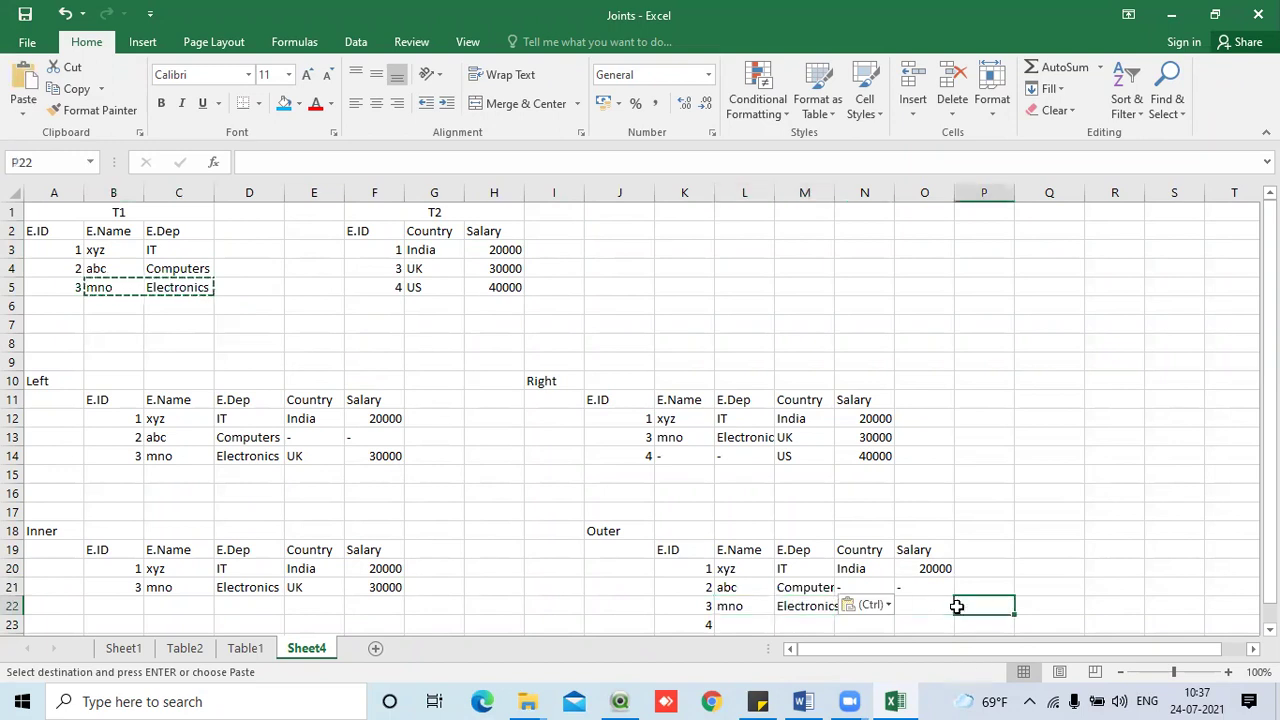
{"action": "left_click_drag", "start_coordinate": [440, 268], "coordinate": [495, 268]}
{"action": "key", "text": "ctrl+c"}
{"action": "left_click", "coordinate": [878, 610]}
{"action": "key", "text": "ctrl+v"}
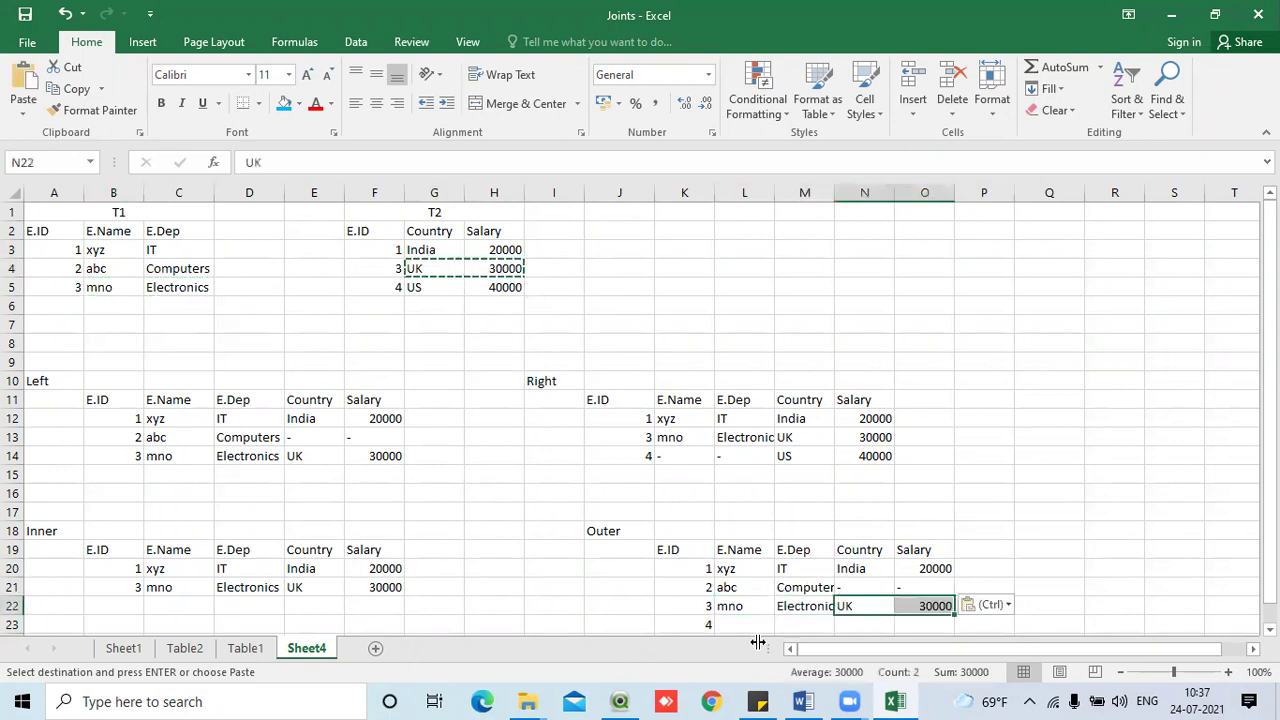
- Enter a dash for both E.Name and E.Dep in L23:M23, the Outer table's row for E.ID 4
{"action": "left_click", "coordinate": [735, 625]}
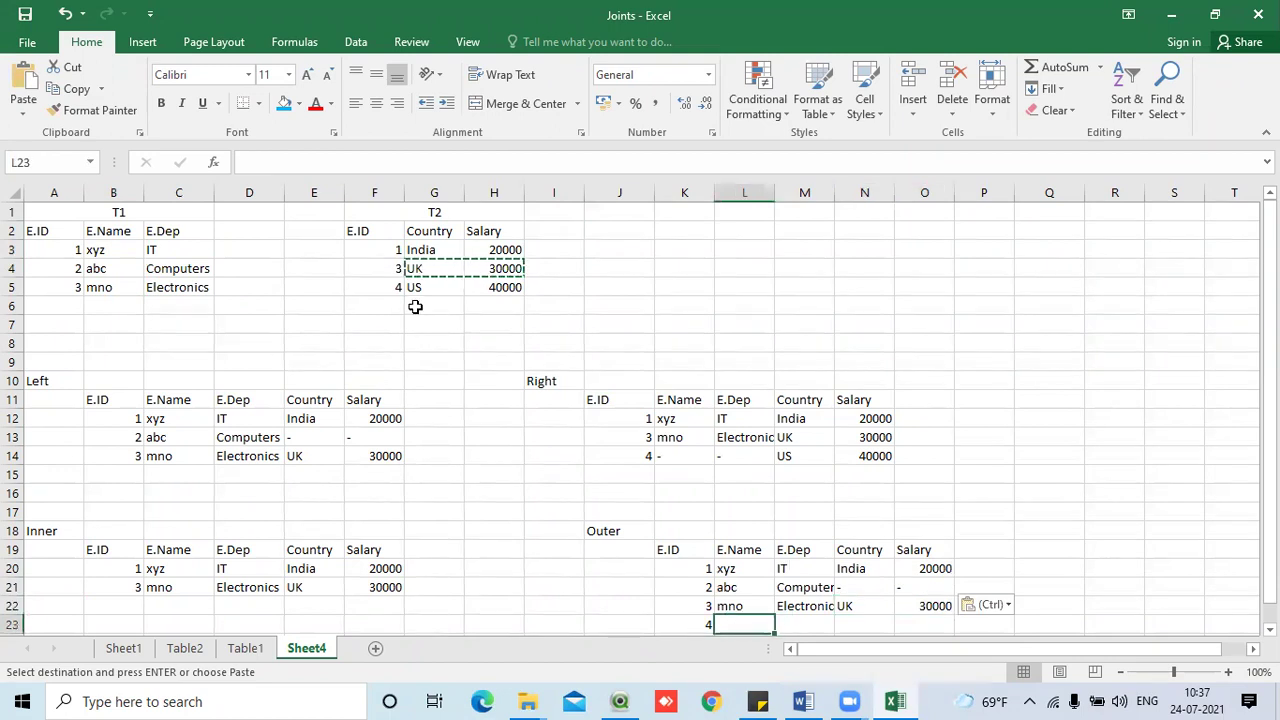
{"action": "type", "text": "-"}
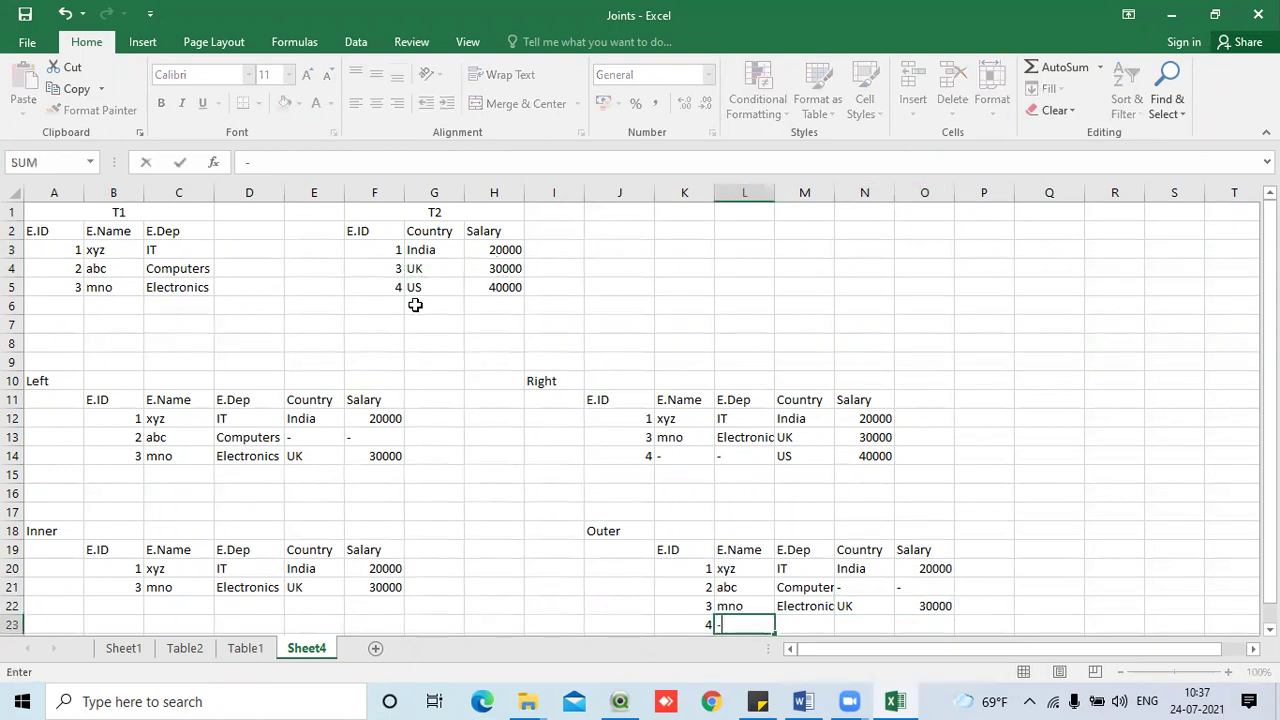
{"action": "key", "text": "Return"}
{"action": "type", "text": "-"}
{"action": "key", "text": "Escape"}
{"action": "left_click", "coordinate": [796, 610]}
{"action": "type", "text": "-"}
{"action": "left_click", "coordinate": [1049, 474]}
{"action": "scroll", "coordinate": [552, 339], "scroll_direction": "up", "scroll_amount": 1}
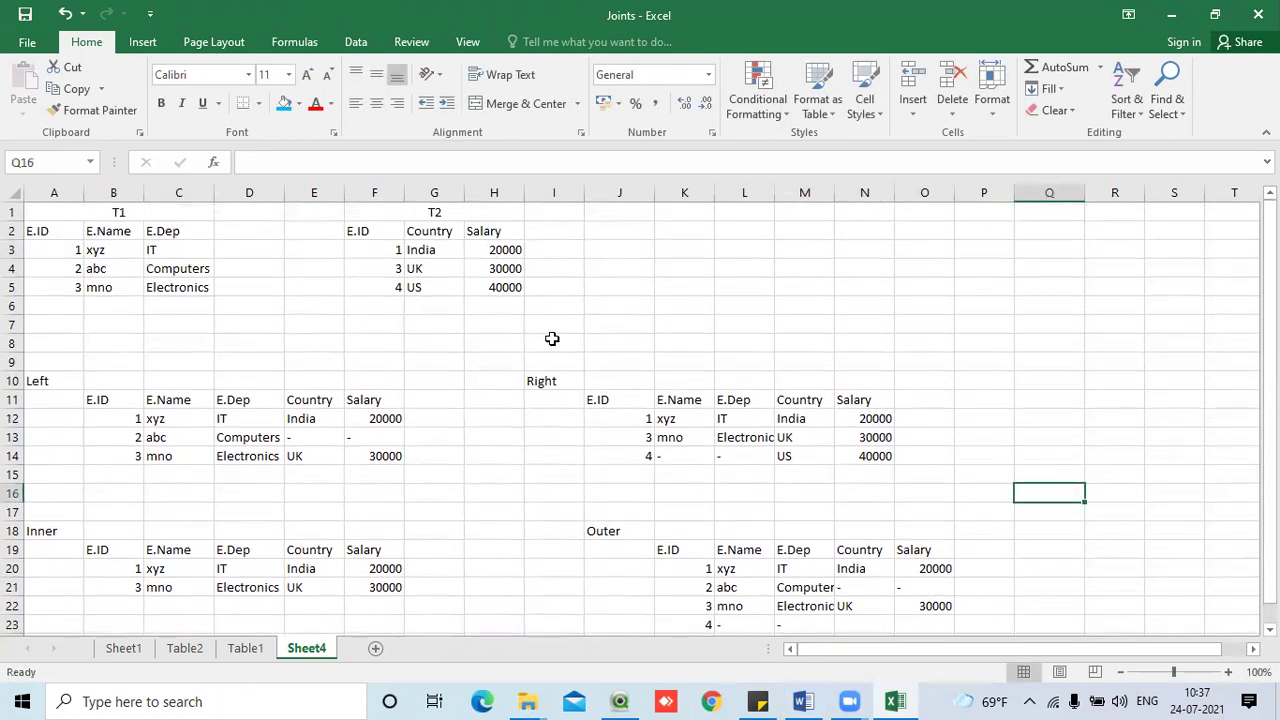
- Copy US and 40000 from T2 into N23:O23, the Outer table's row for E.ID 4
{"action": "left_click_drag", "start_coordinate": [434, 290], "coordinate": [480, 287]}
{"action": "key", "text": "ctrl+c"}
{"action": "scroll", "coordinate": [872, 560], "scroll_direction": "down", "scroll_amount": 1}
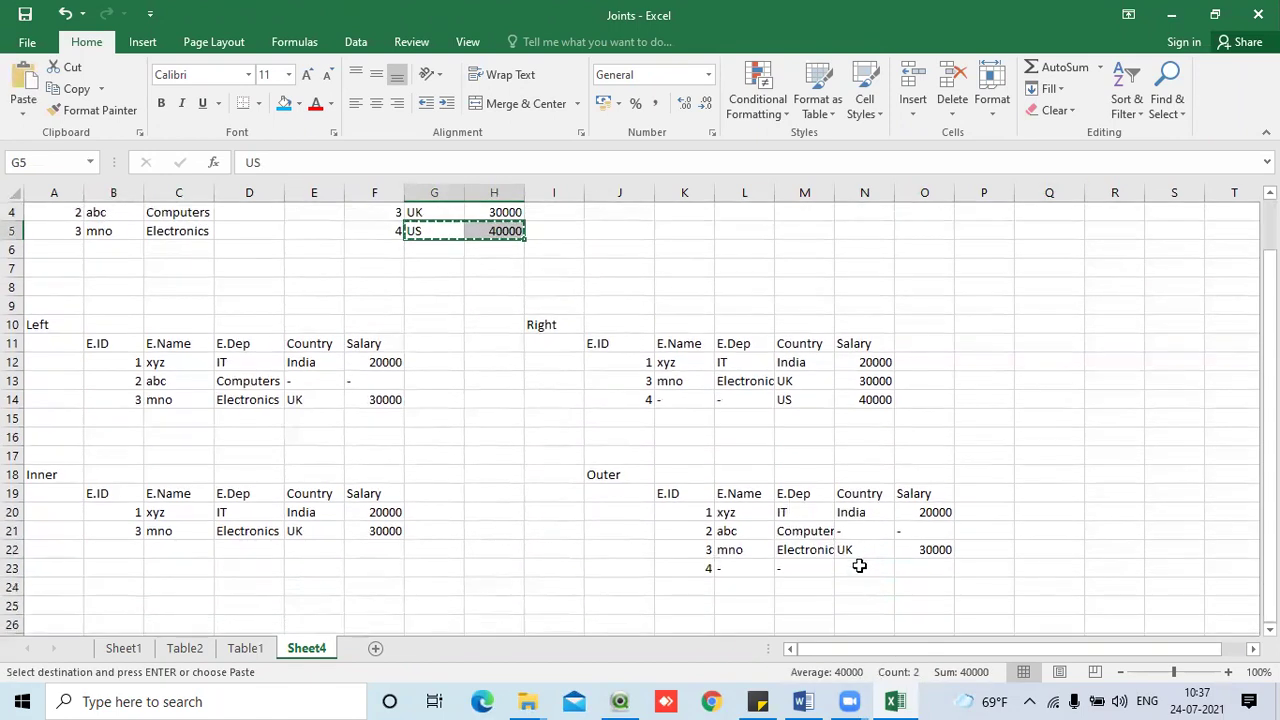
{"action": "left_click", "coordinate": [859, 566]}
{"action": "key", "text": "ctrl+v"}
{"action": "left_click", "coordinate": [1046, 508]}
{"action": "scroll", "coordinate": [1046, 454], "scroll_direction": "up", "scroll_amount": 1}
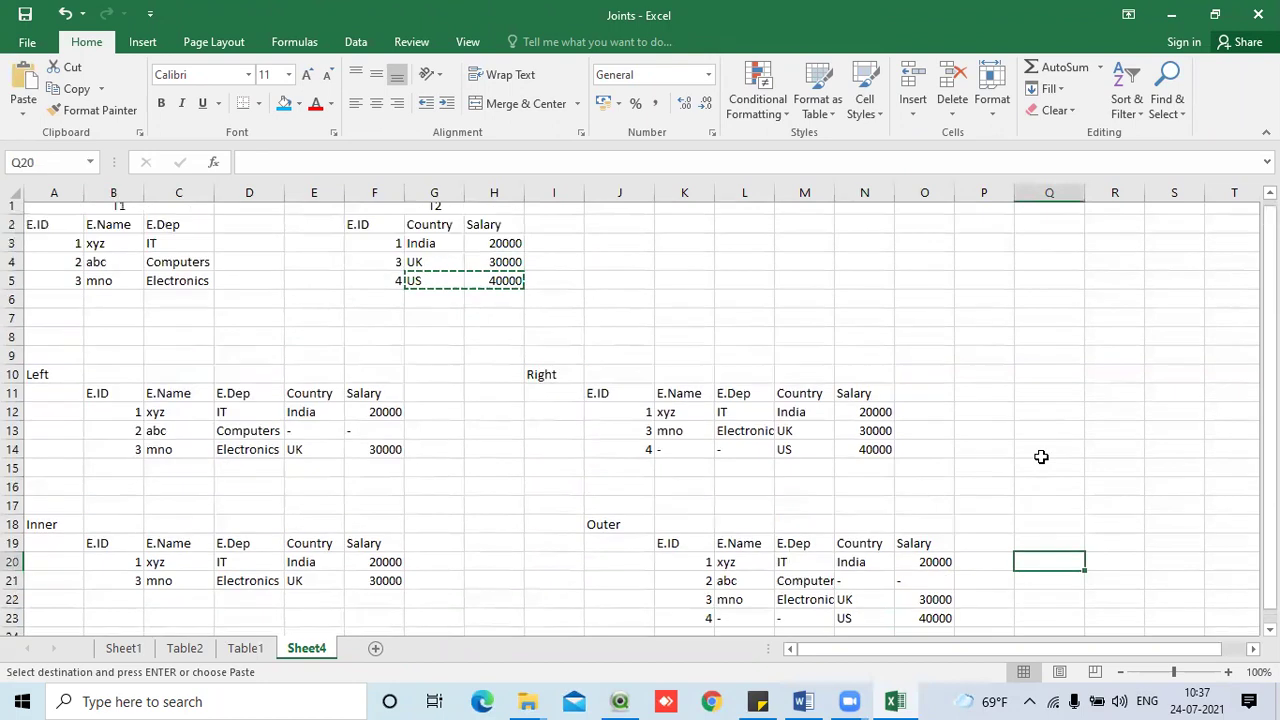
{"action": "key", "text": "Escape"}
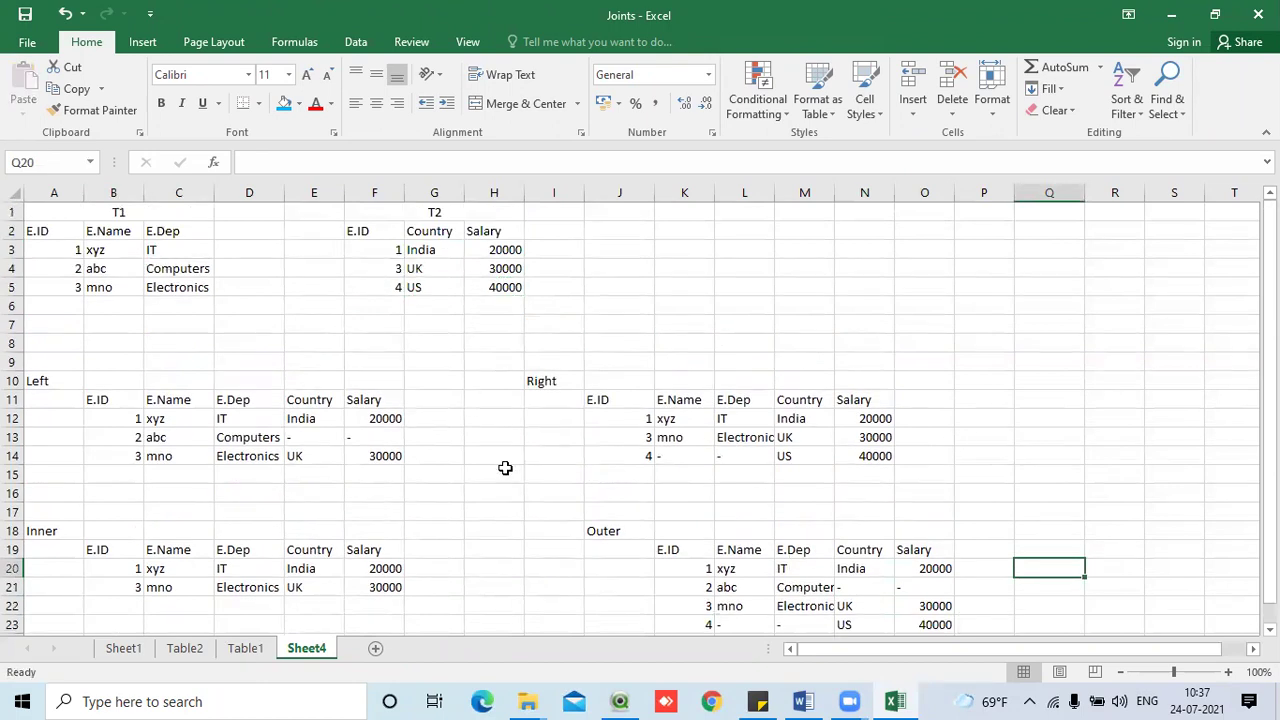
- Compare the Outer table's E.ID 3 row with the matching E.ID 3 records in T1 and T2
{"action": "left_click", "coordinate": [503, 472]}
{"action": "scroll", "coordinate": [700, 597], "scroll_direction": "down", "scroll_amount": 1}
{"action": "scroll", "coordinate": [680, 586], "scroll_direction": "up", "scroll_amount": 1}
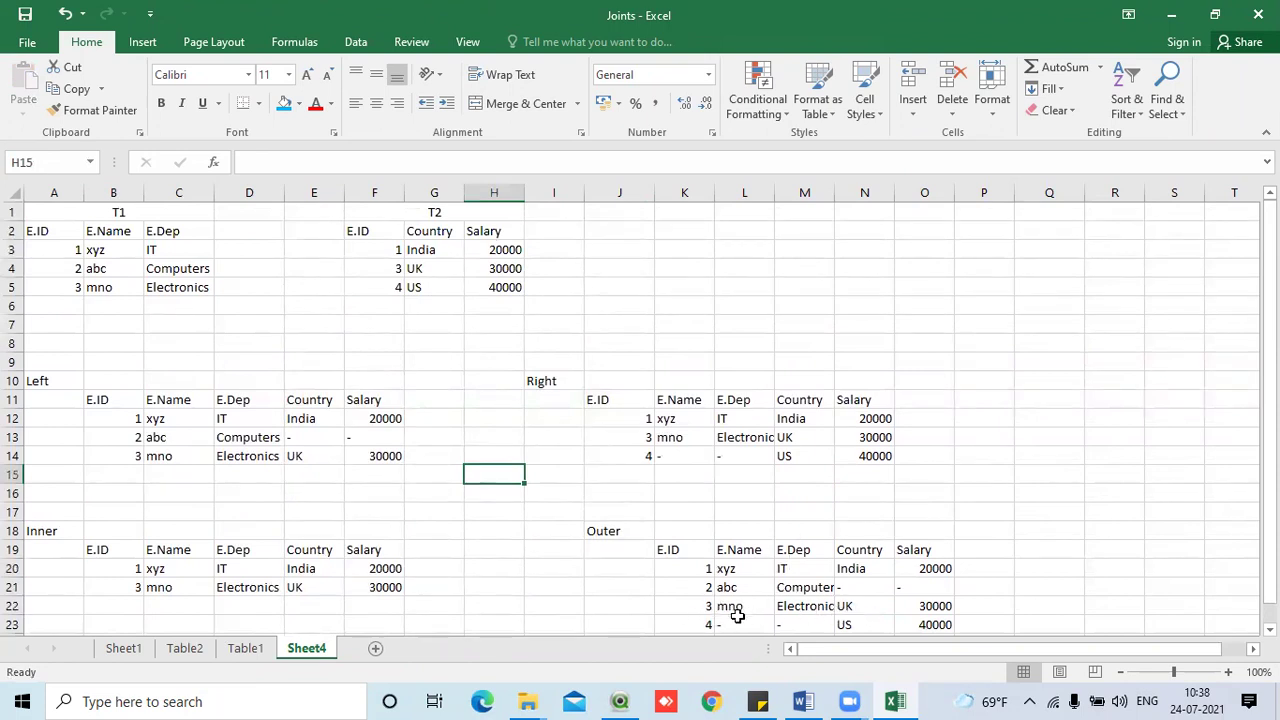
{"action": "left_click", "coordinate": [706, 607]}
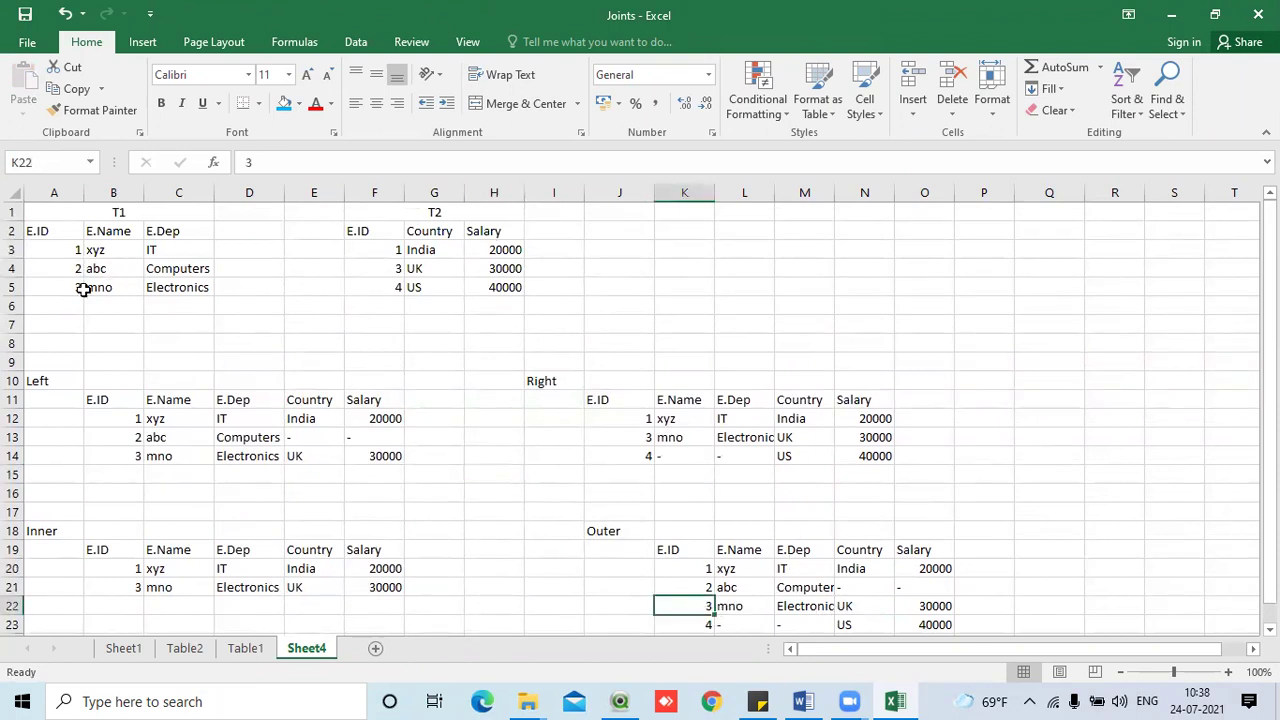
{"action": "left_click", "coordinate": [126, 291]}
{"action": "left_click", "coordinate": [383, 266]}
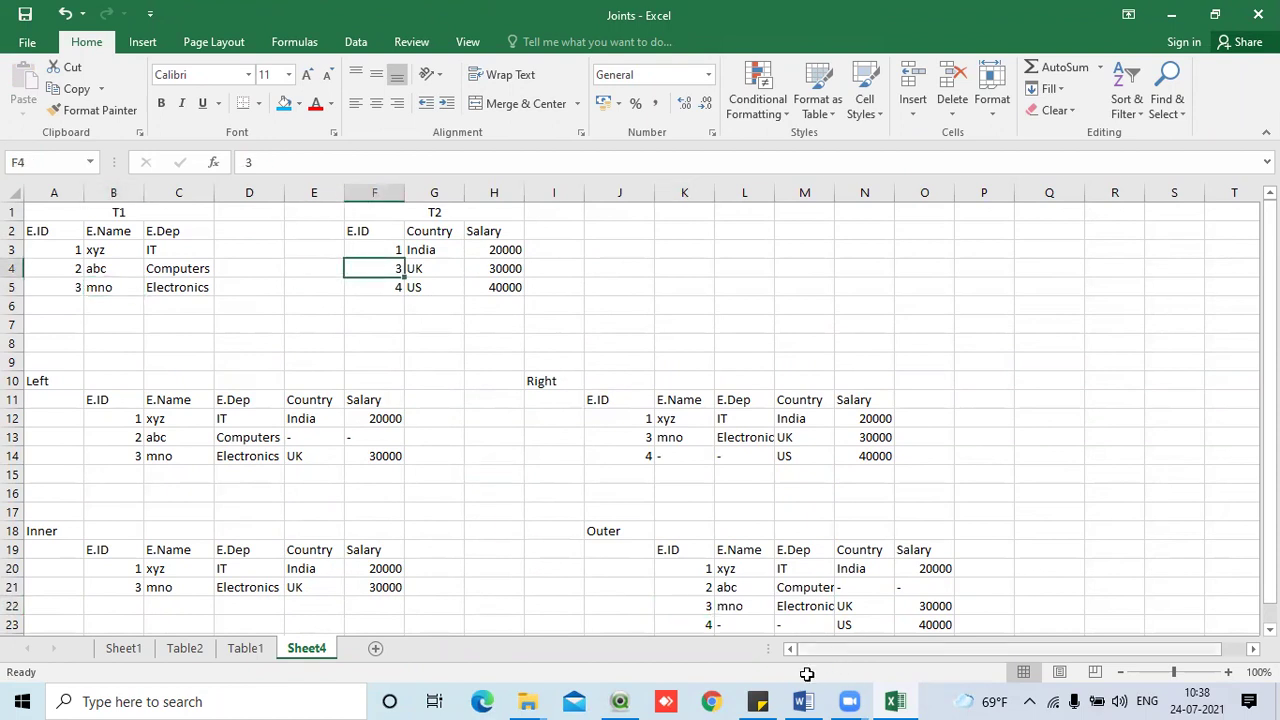
{"action": "left_click_drag", "start_coordinate": [104, 289], "coordinate": [178, 289]}
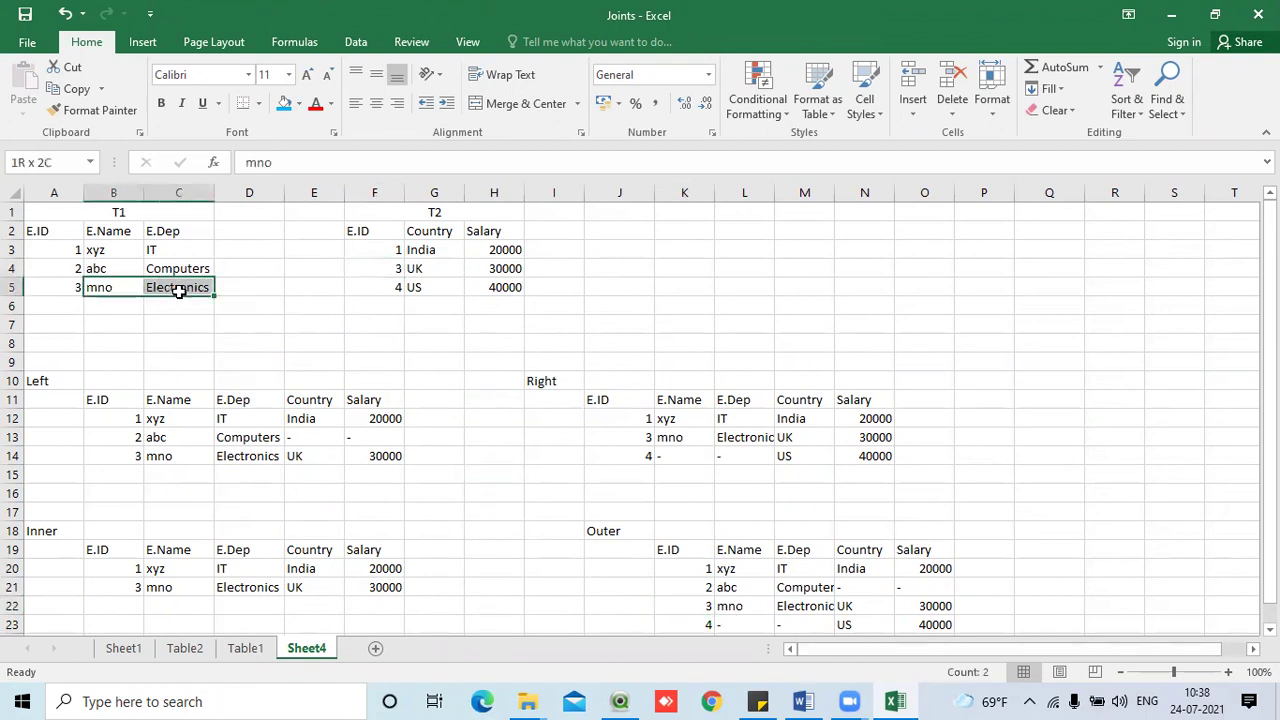
{"action": "left_click", "coordinate": [422, 270]}
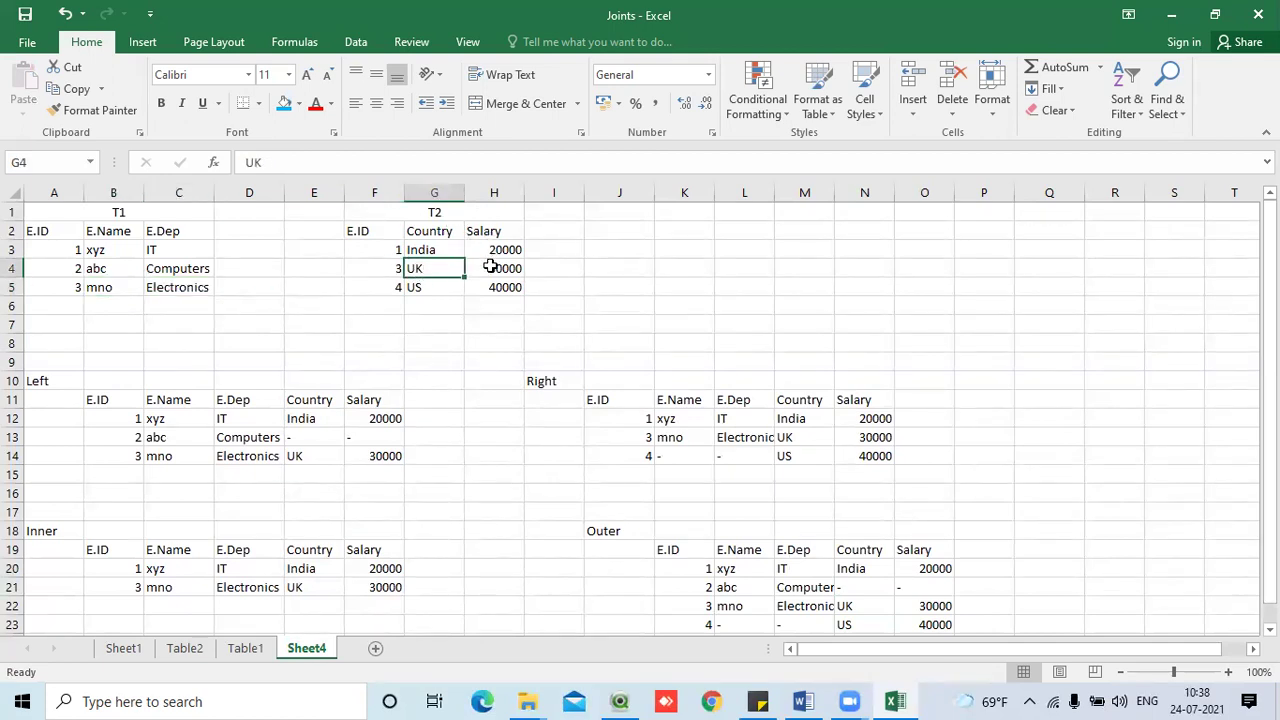
- Examine the Outer table's rows one by one, including the dashes in the rows for E.ID 2 and 4
{"action": "left_click_drag", "start_coordinate": [712, 605], "coordinate": [900, 594]}
{"action": "left_click_drag", "start_coordinate": [705, 568], "coordinate": [937, 566]}
{"action": "left_click_drag", "start_coordinate": [705, 587], "coordinate": [800, 600]}
{"action": "scroll", "coordinate": [851, 597], "scroll_direction": "down", "scroll_amount": 1}
{"action": "left_click_drag", "start_coordinate": [854, 530], "coordinate": [925, 531]}
{"action": "key", "text": "ctrl+v"}
{"action": "left_click", "coordinate": [886, 600]}
{"action": "left_click_drag", "start_coordinate": [857, 569], "coordinate": [902, 570]}
{"action": "key", "text": "ctrl+v"}
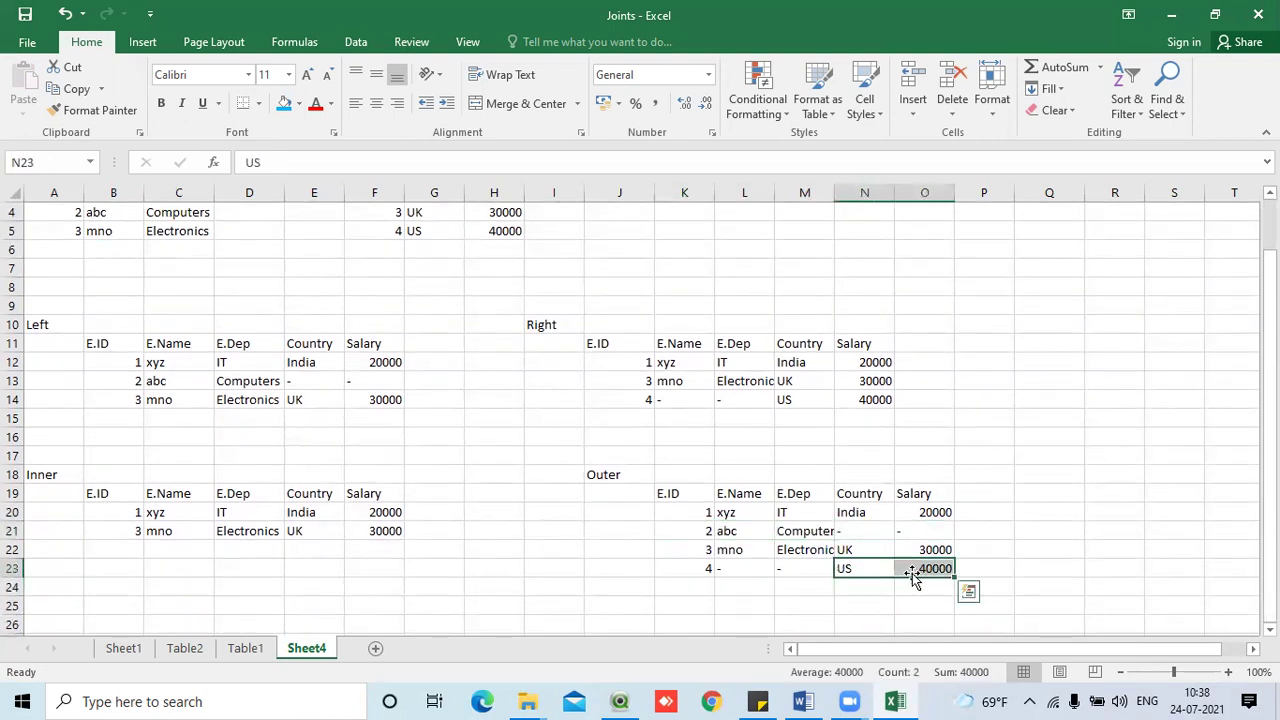
{"action": "left_click_drag", "start_coordinate": [757, 571], "coordinate": [800, 570]}
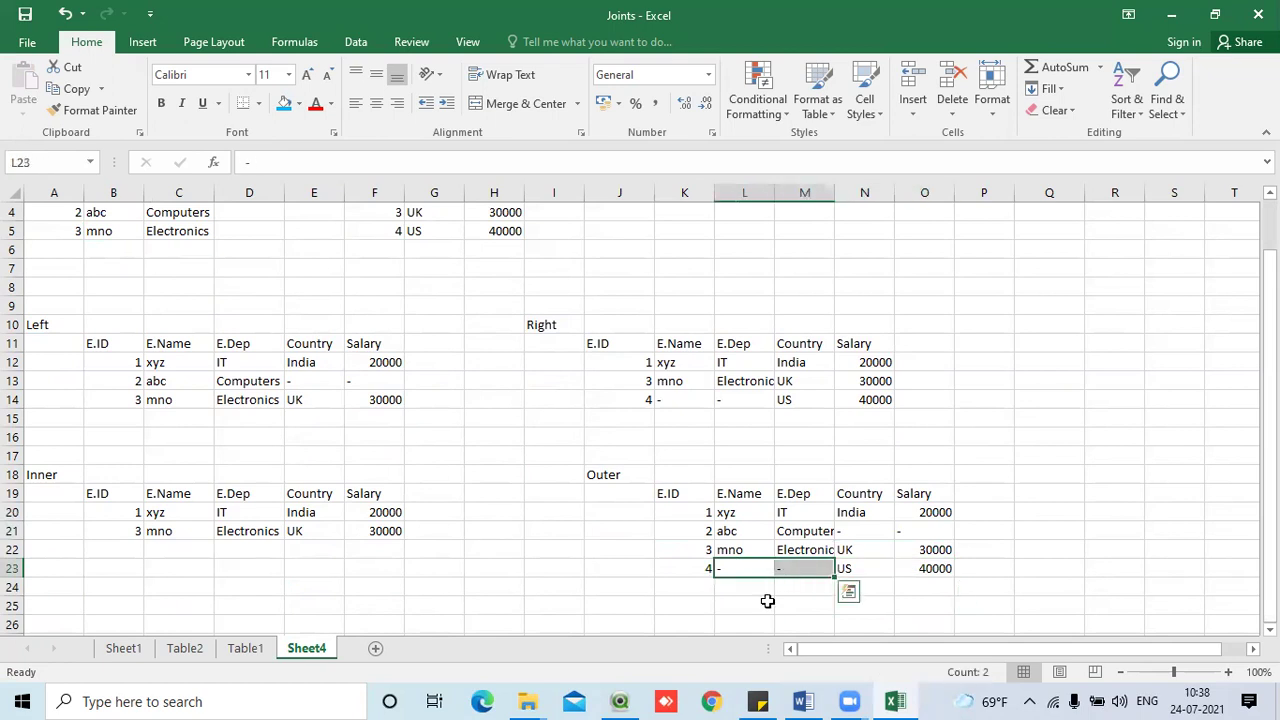
{"action": "scroll", "coordinate": [1086, 403], "scroll_direction": "up", "scroll_amount": 1}
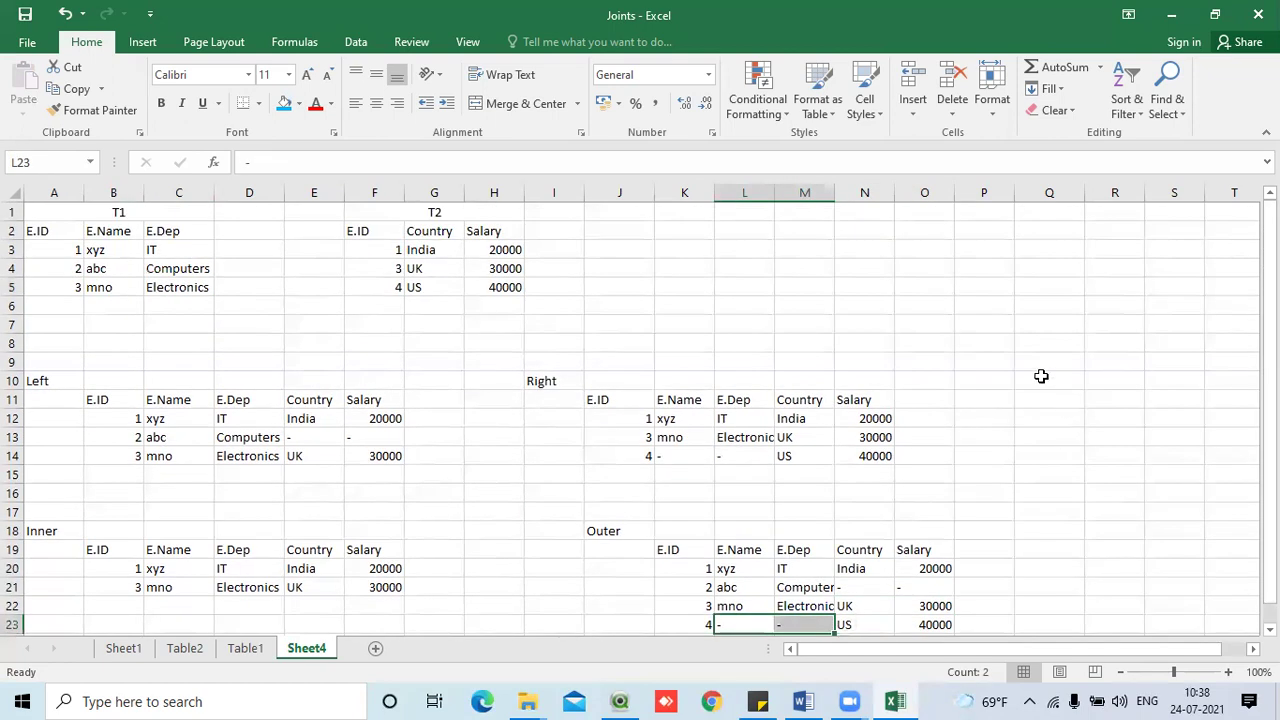
- Enter the heading Concatenate in Q10, beside the Right table
{"action": "left_click", "coordinate": [1041, 376]}
{"action": "type", "text": "Con"}
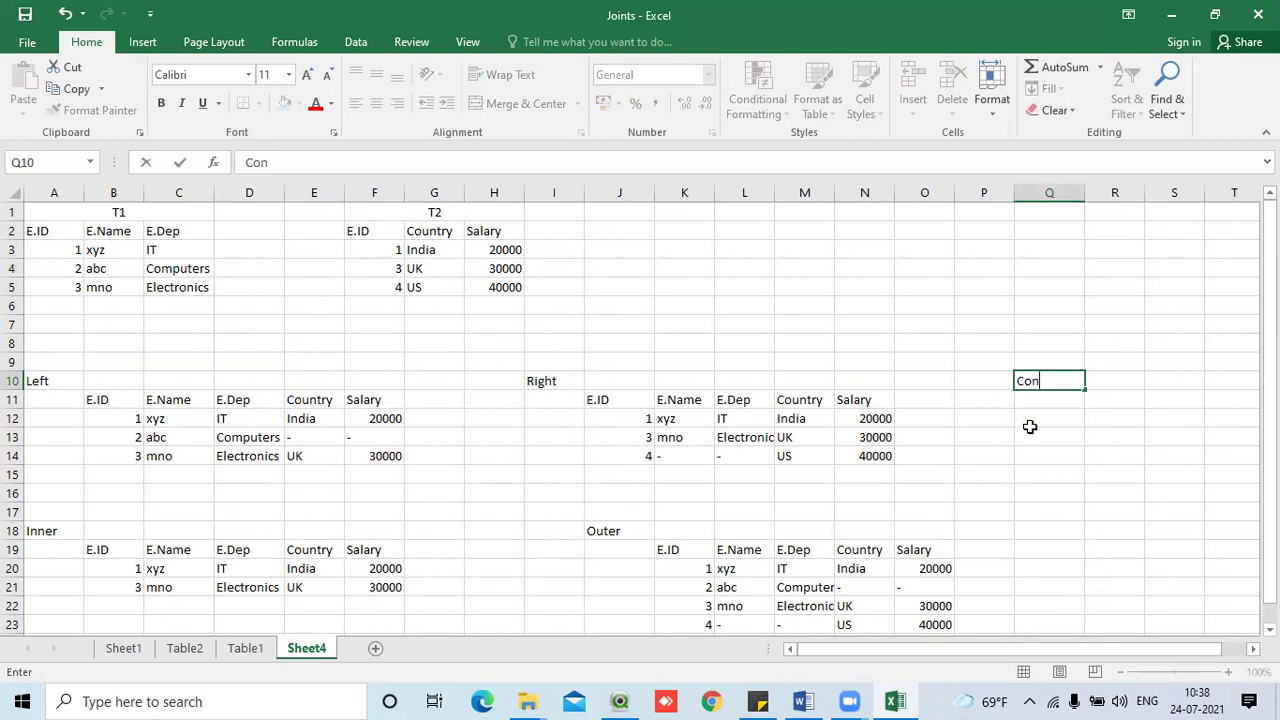
{"action": "type", "text": "catenate"}
{"action": "key", "text": "Return"}
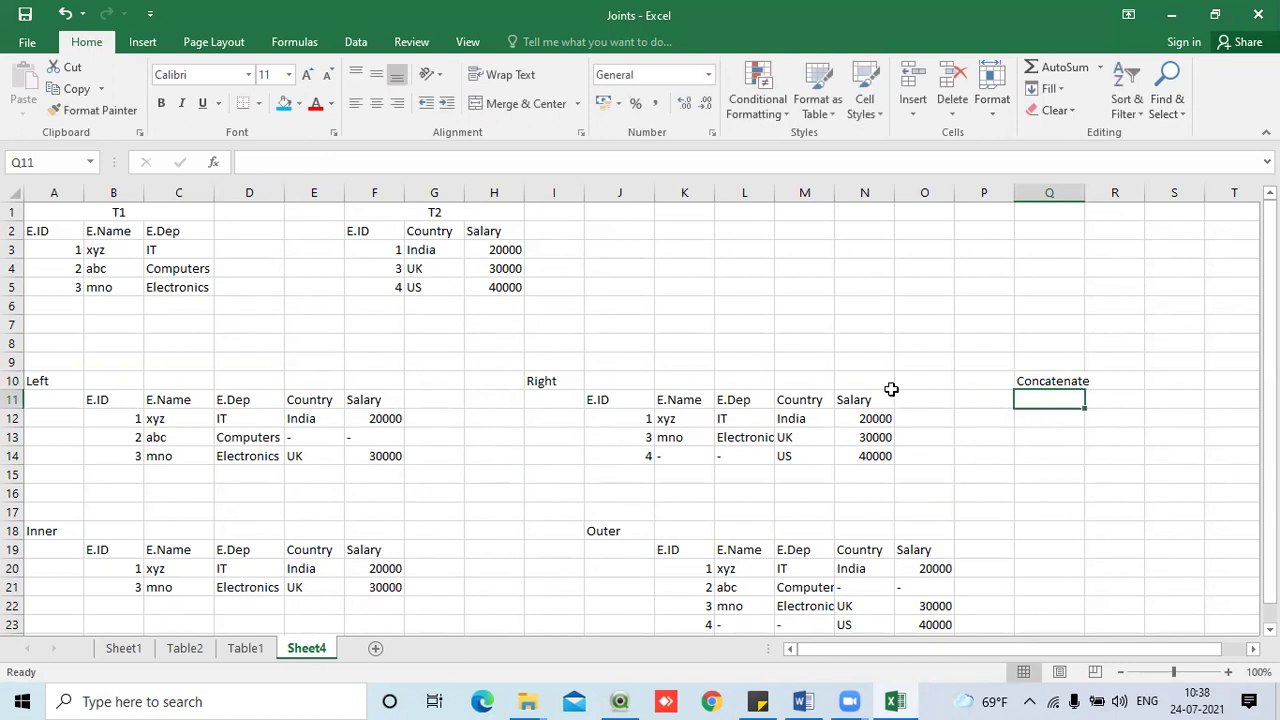
- Copy the Right table's header row, E.ID through Salary, into R11:V11 under the Concatenate heading
{"action": "left_click_drag", "start_coordinate": [63, 254], "coordinate": [170, 294]}
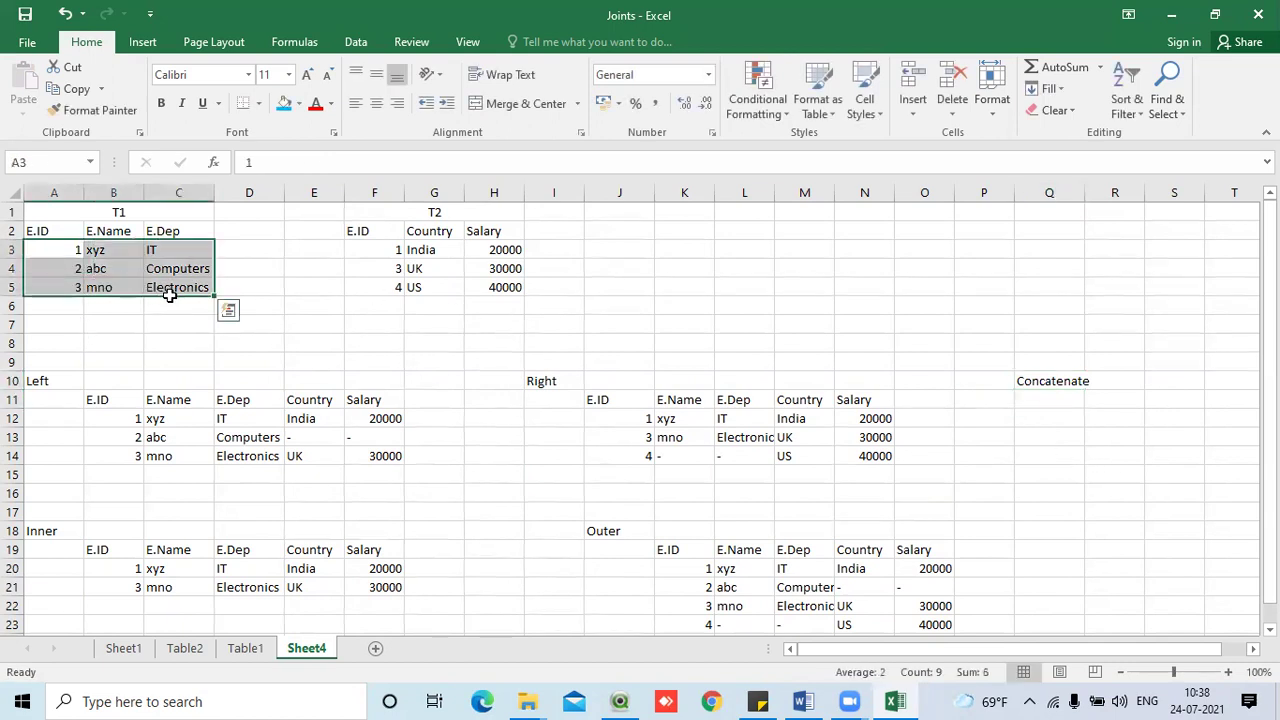
{"action": "left_click", "coordinate": [386, 358]}
{"action": "left_click_drag", "start_coordinate": [392, 252], "coordinate": [480, 296]}
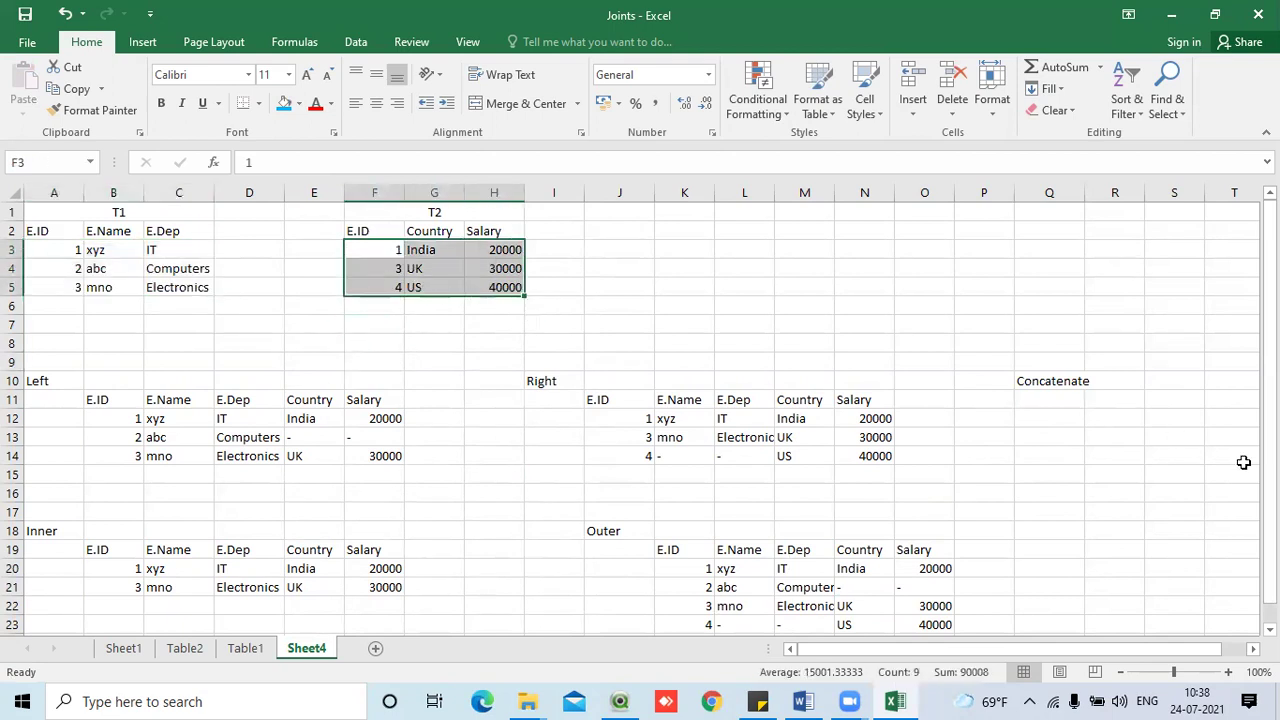
{"action": "left_click_drag", "start_coordinate": [74, 251], "coordinate": [175, 287]}
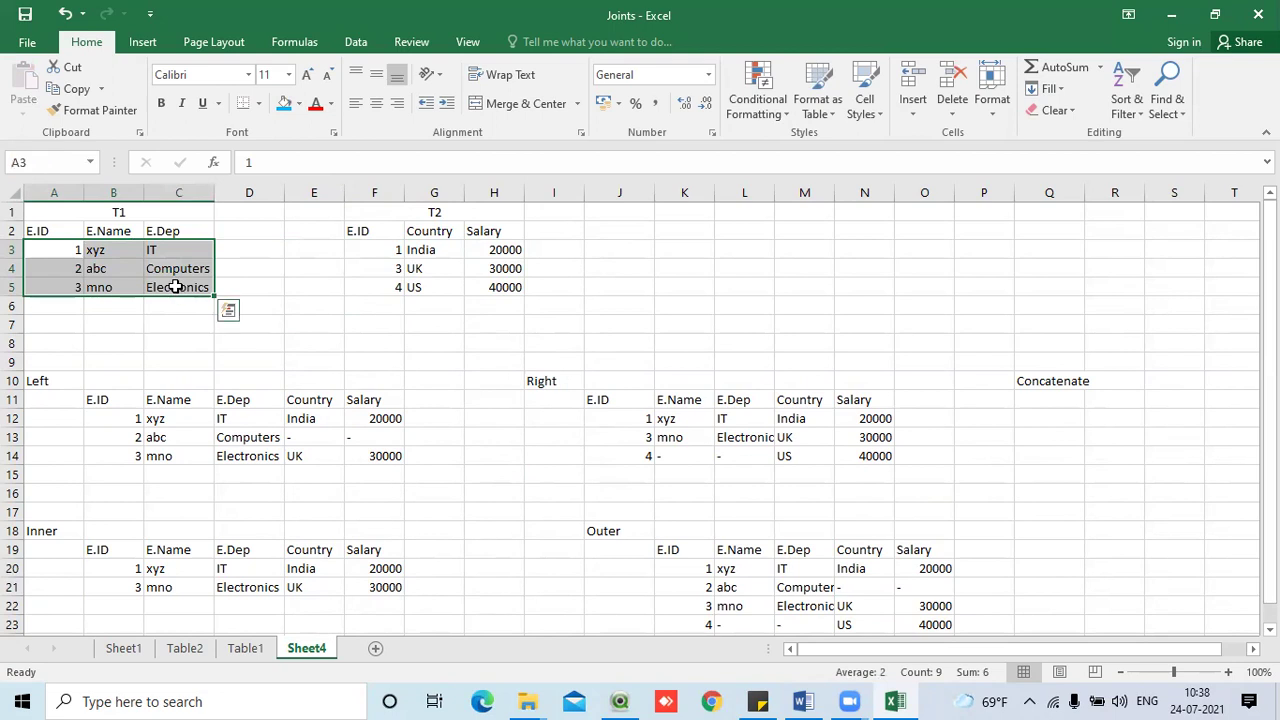
{"action": "left_click_drag", "start_coordinate": [596, 399], "coordinate": [851, 400]}
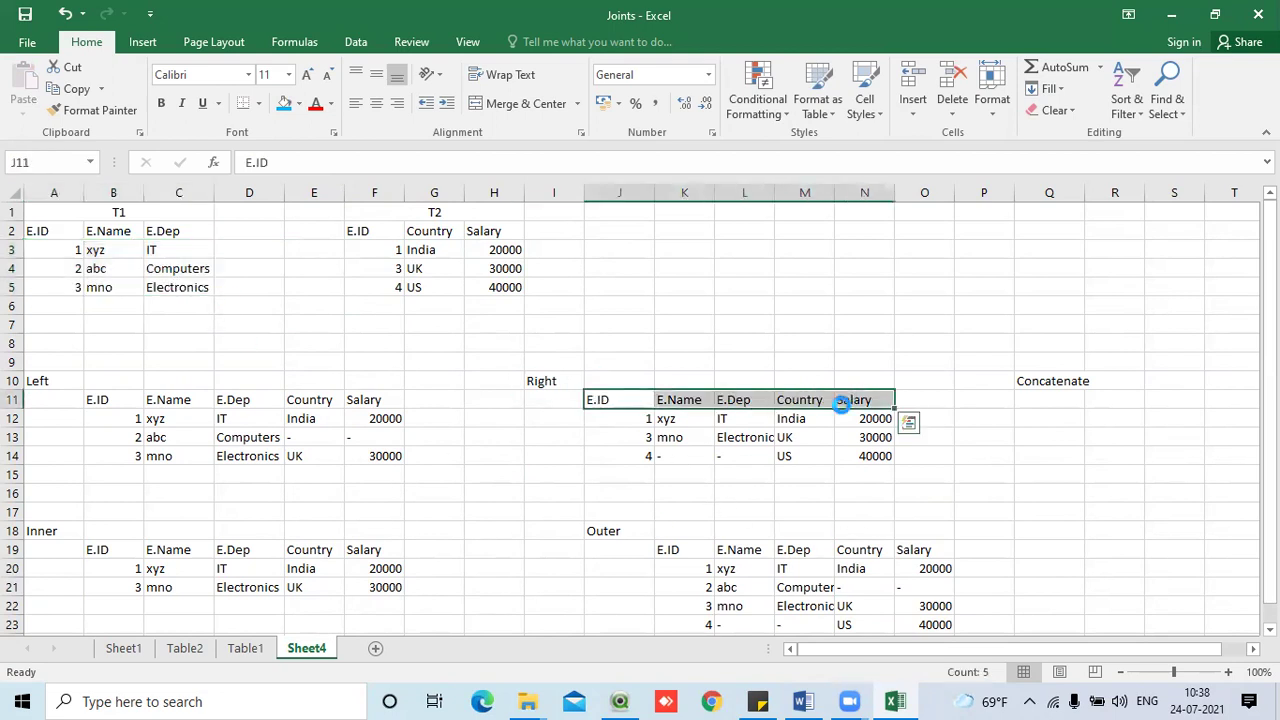
{"action": "key", "text": "ctrl+c"}
{"action": "left_click_drag", "start_coordinate": [1086, 648], "coordinate": [1060, 400]}
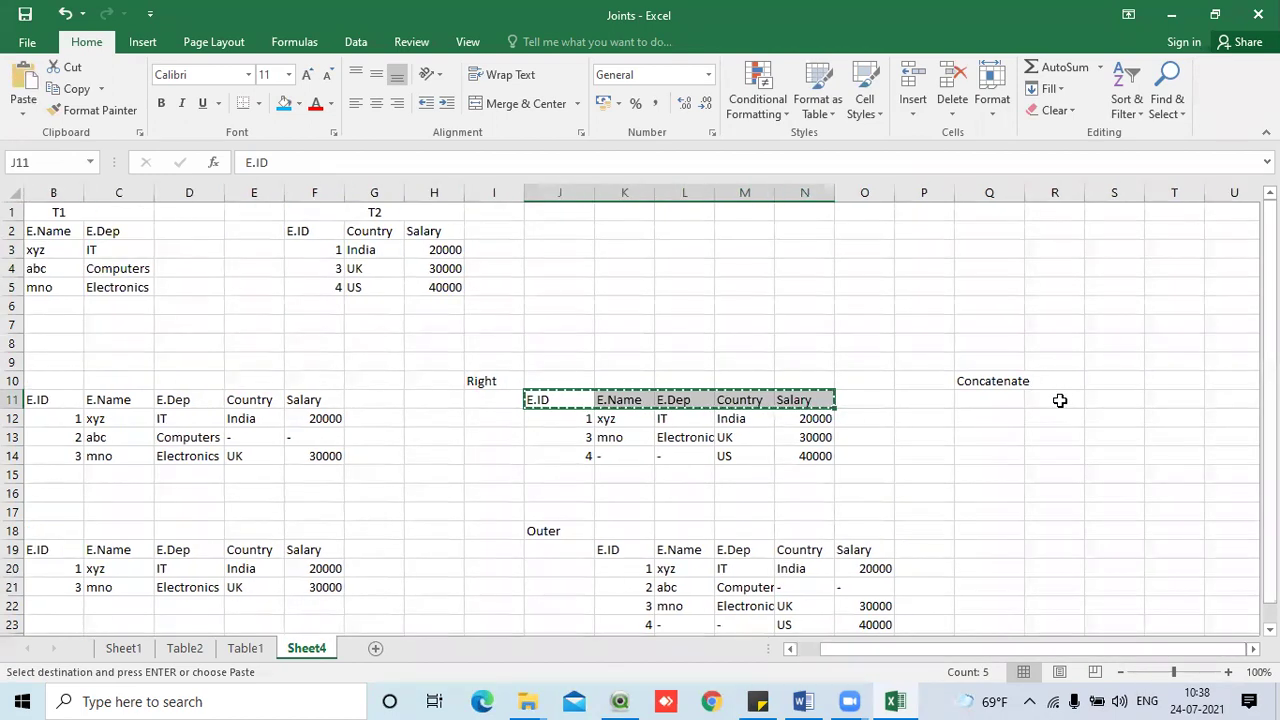
{"action": "left_click", "coordinate": [1060, 400]}
{"action": "key", "text": "ctrl+v"}
{"action": "left_click", "coordinate": [1094, 489]}
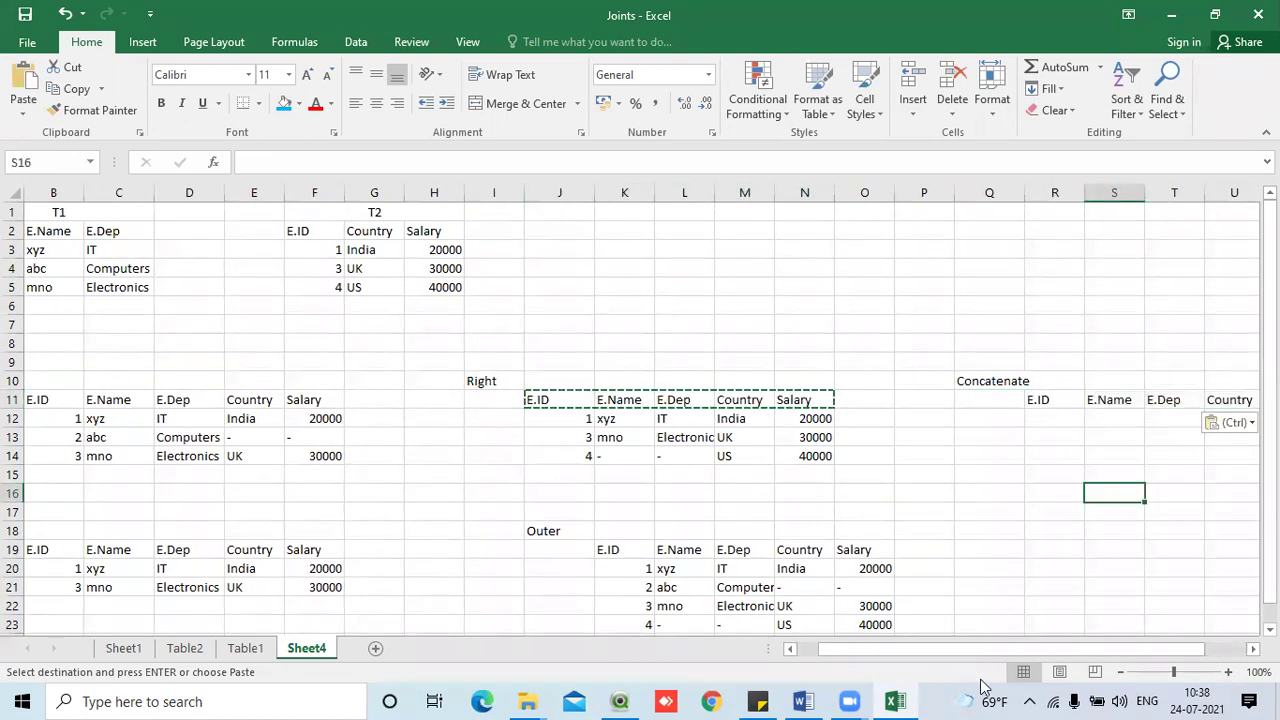
- Copy all three T1 records in A3:C5 into the Concatenate table at R12:T14
{"action": "left_click_drag", "start_coordinate": [928, 647], "coordinate": [908, 648]}
{"action": "left_click", "coordinate": [60, 250]}
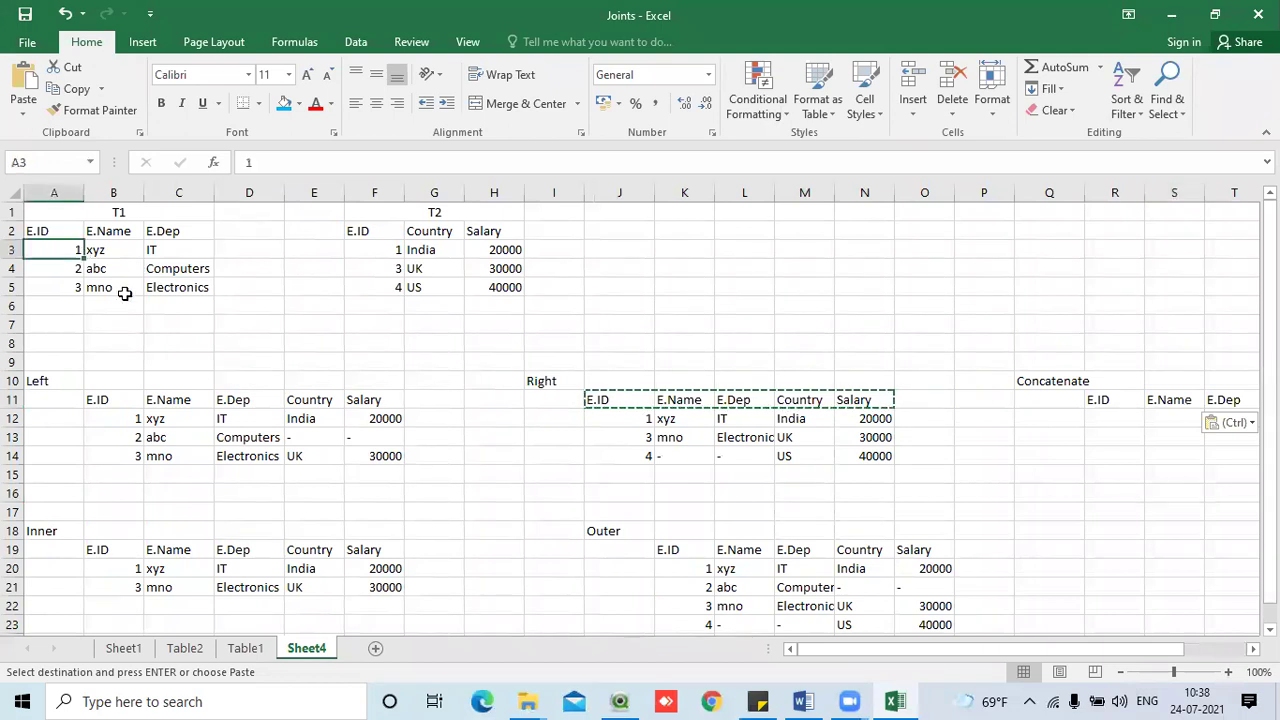
{"action": "left_click", "coordinate": [175, 291], "text": "shift"}
{"action": "key", "text": "ctrl+c"}
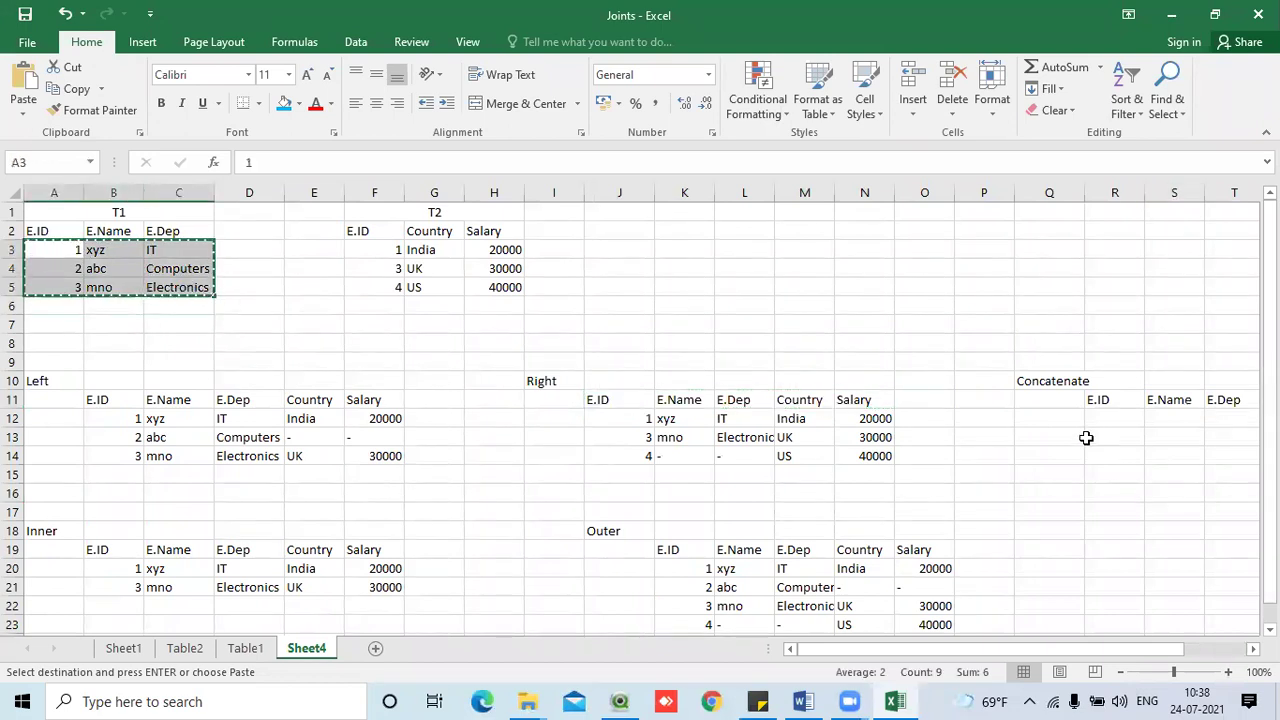
{"action": "left_click", "coordinate": [1100, 426]}
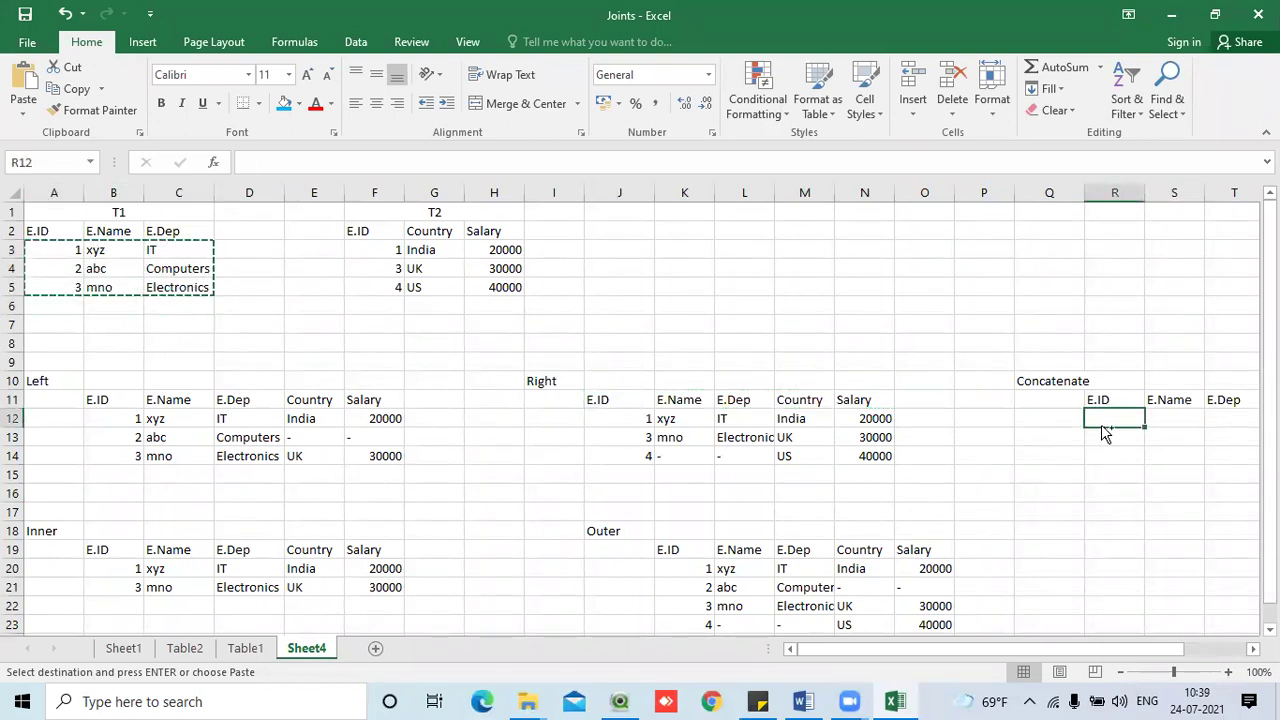
{"action": "key", "text": "ctrl+v"}
- Append T2's E.ID values 1, 3 and 4 to the Concatenate table's E.ID column at R15:R17
{"action": "left_click_drag", "start_coordinate": [1112, 651], "coordinate": [1166, 656]}
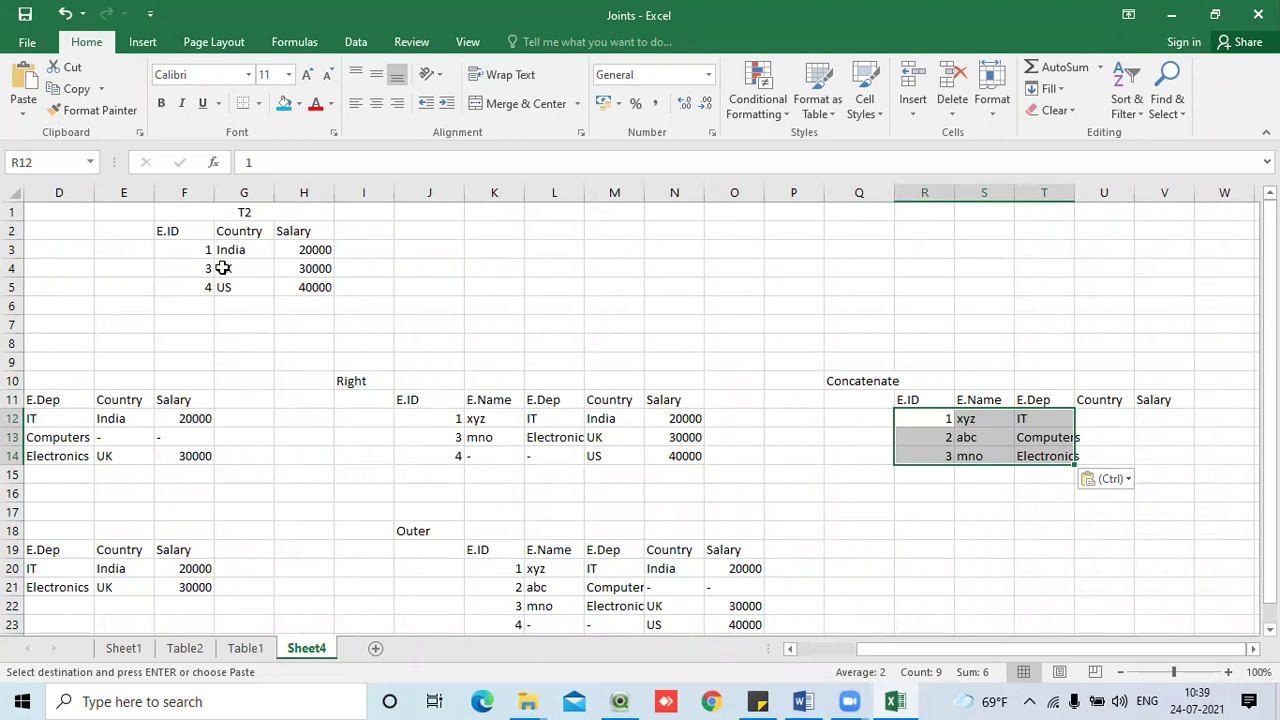
{"action": "left_click_drag", "start_coordinate": [198, 250], "coordinate": [200, 291]}
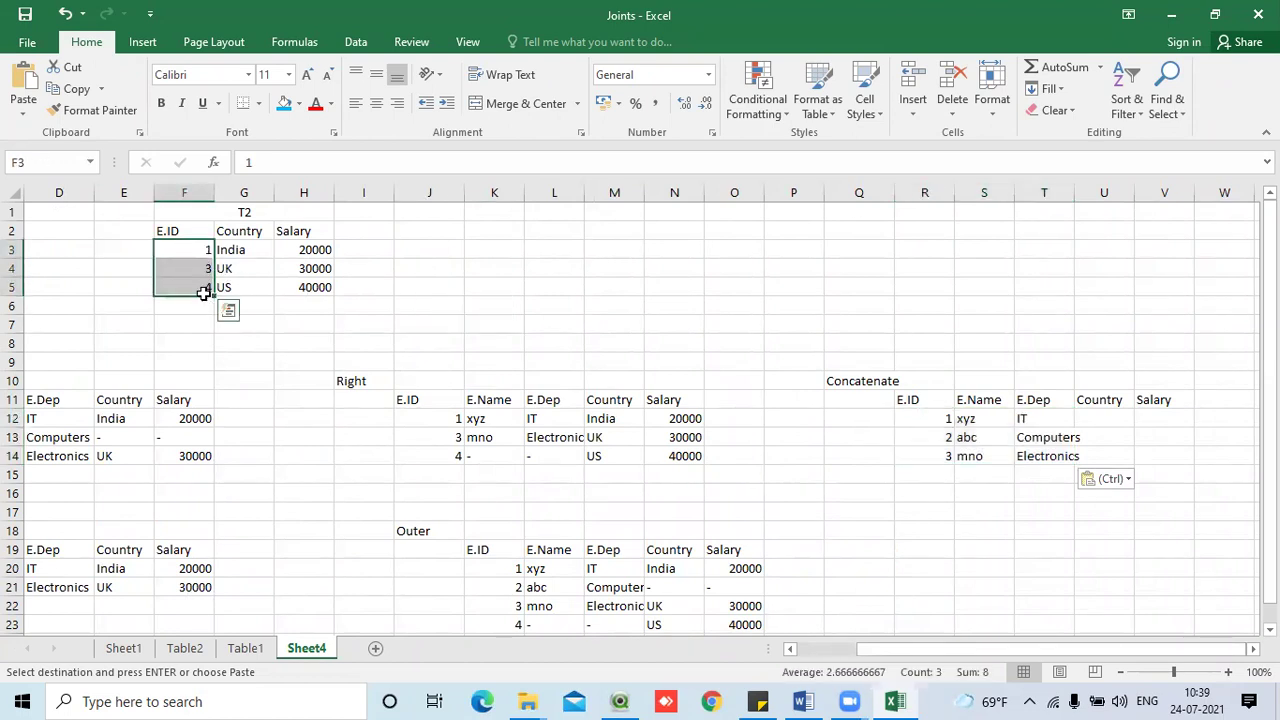
{"action": "key", "text": "ctrl+c"}
{"action": "left_click", "coordinate": [943, 470]}
{"action": "key", "text": "ctrl+v"}
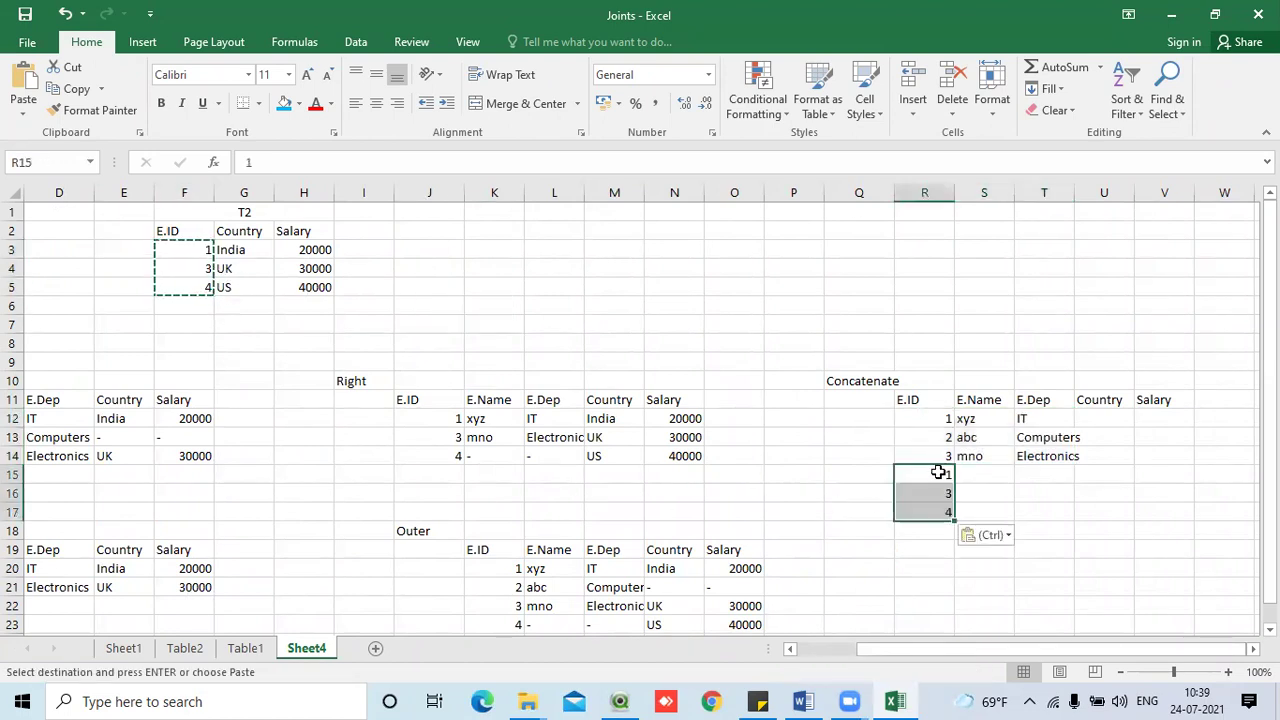
- Copy T2's Country and Salary values in G3:H5 into the Concatenate table at U15:V17
{"action": "left_click_drag", "start_coordinate": [254, 258], "coordinate": [314, 286]}
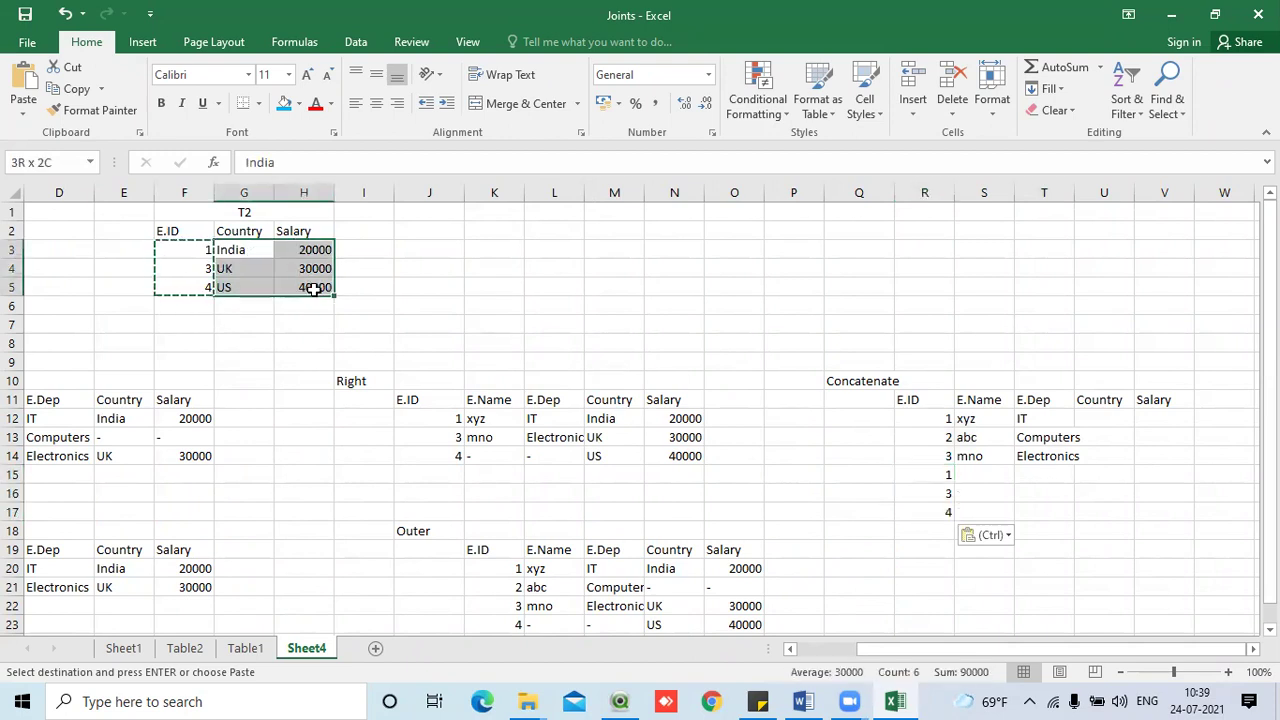
{"action": "key", "text": "ctrl+c"}
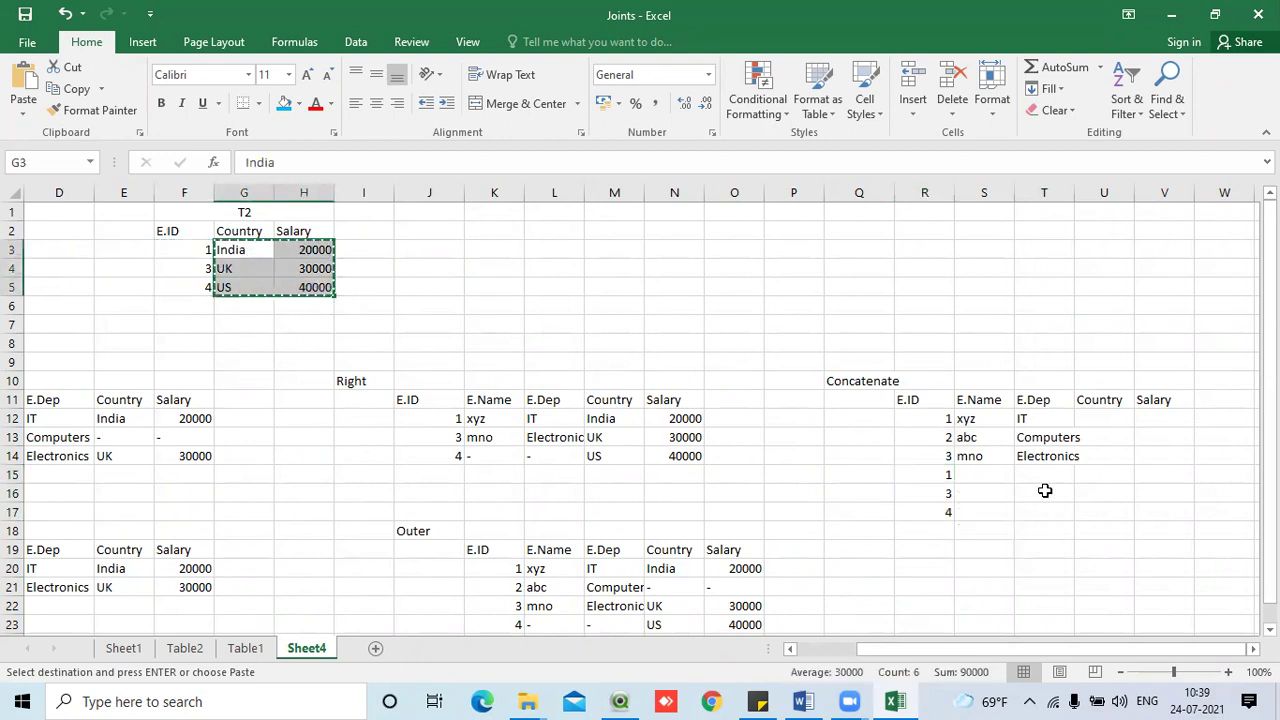
{"action": "left_click", "coordinate": [1104, 478]}
{"action": "key", "text": "ctrl+v"}
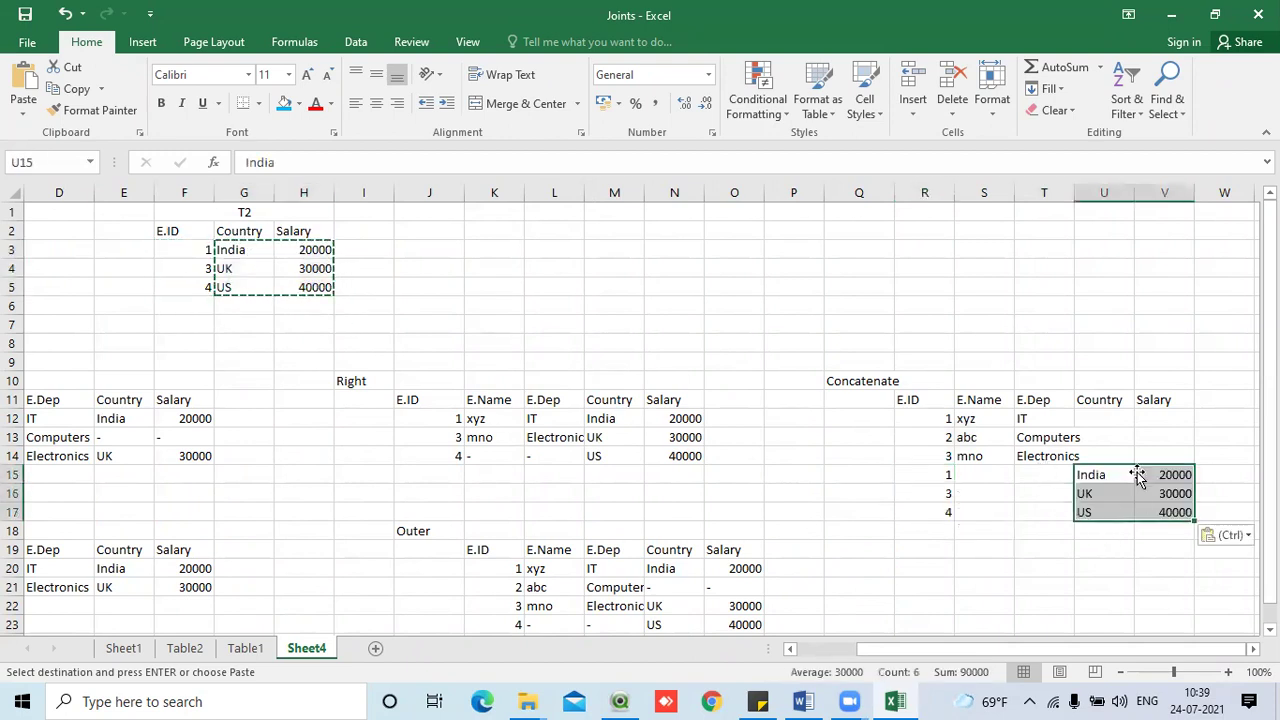
- Fill the empty Country and Salary cells U12:V14 of the Concatenate table with "-"
{"action": "left_click", "coordinate": [1104, 425]}
{"action": "type", "text": "-"}
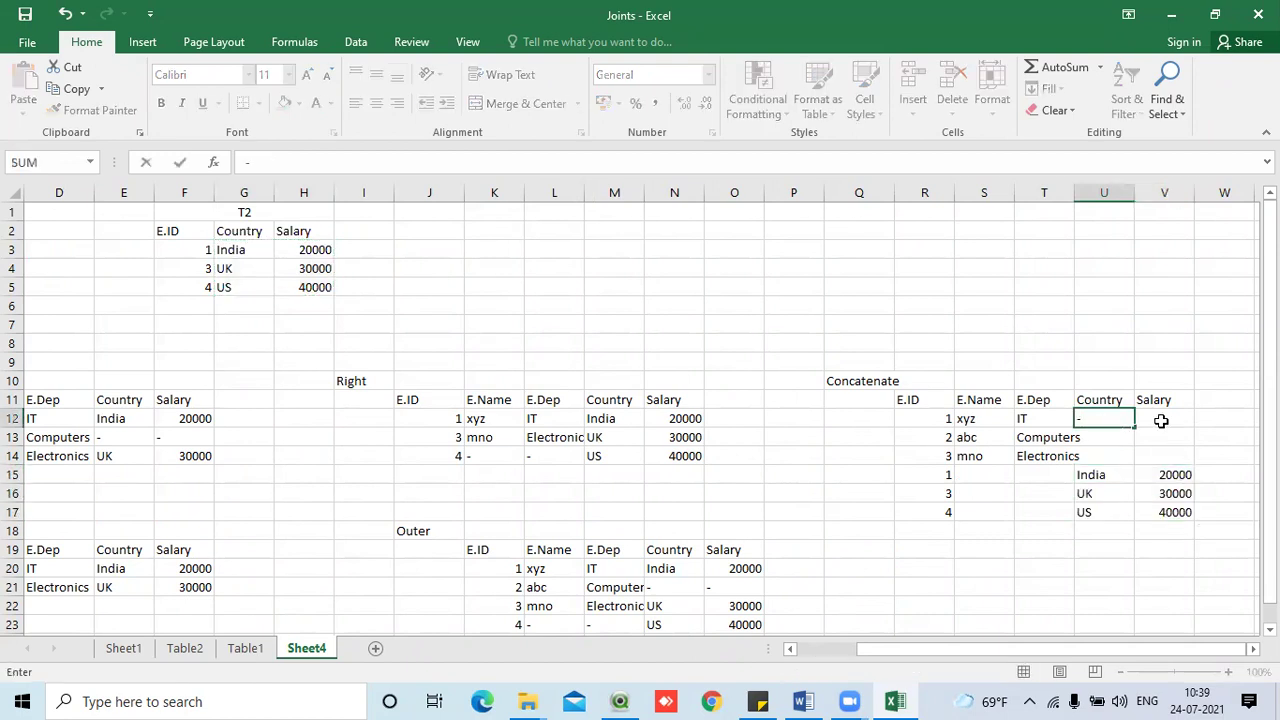
{"action": "left_click", "coordinate": [1161, 421]}
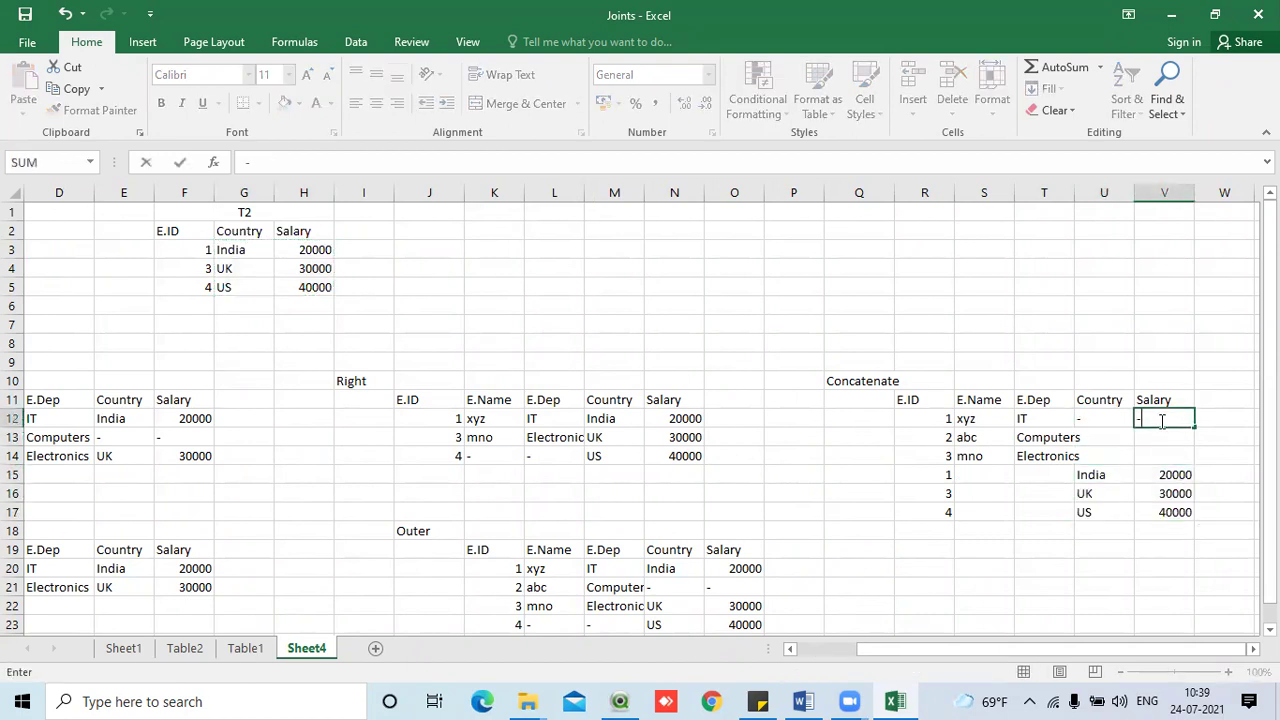
{"action": "left_click", "coordinate": [1125, 421]}
{"action": "left_click_drag", "start_coordinate": [1134, 427], "coordinate": [1193, 462]}
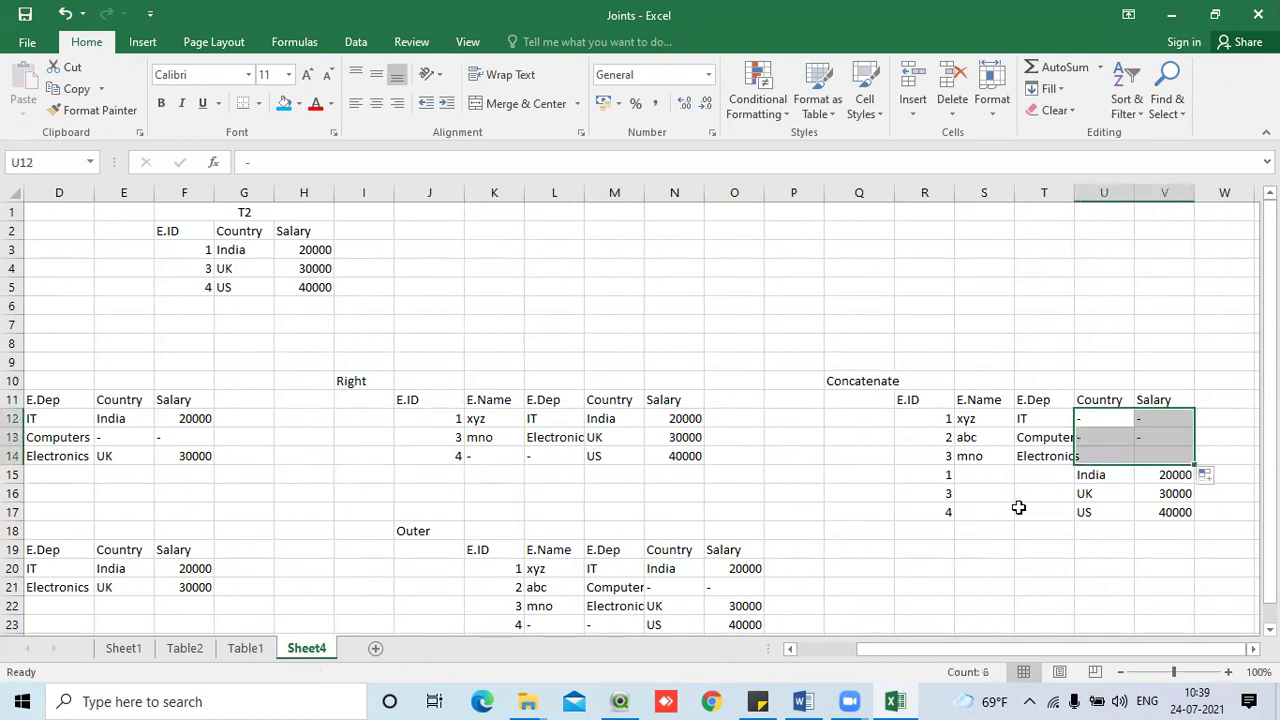
- Fill the empty E.Name and E.Dep cells S15:T17 of the Concatenate table with "-"
{"action": "left_click", "coordinate": [985, 480]}
{"action": "type", "text": "-"}
{"action": "key", "text": "Return"}
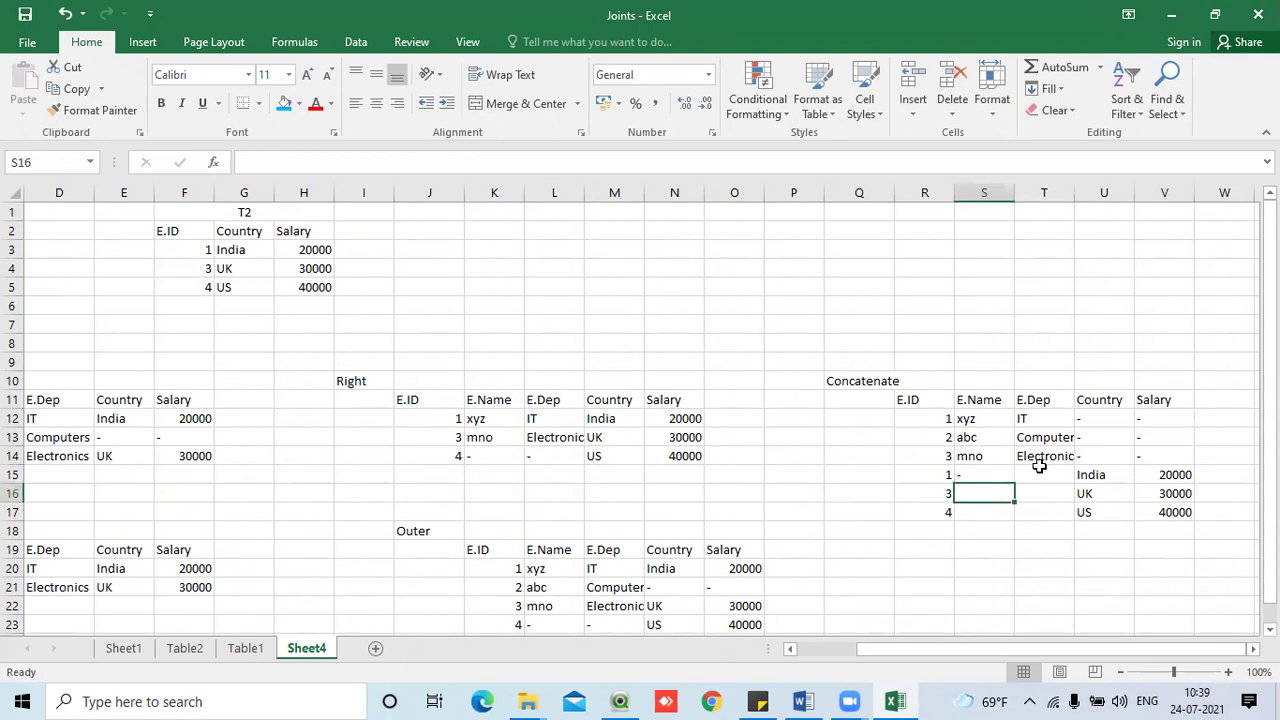
{"action": "left_click", "coordinate": [1043, 470]}
{"action": "type", "text": "-"}
{"action": "key", "text": "Return"}
{"action": "left_click_drag", "start_coordinate": [997, 477], "coordinate": [1040, 474]}
{"action": "left_click_drag", "start_coordinate": [1072, 484], "coordinate": [1068, 526]}
{"action": "left_click", "coordinate": [859, 452]}
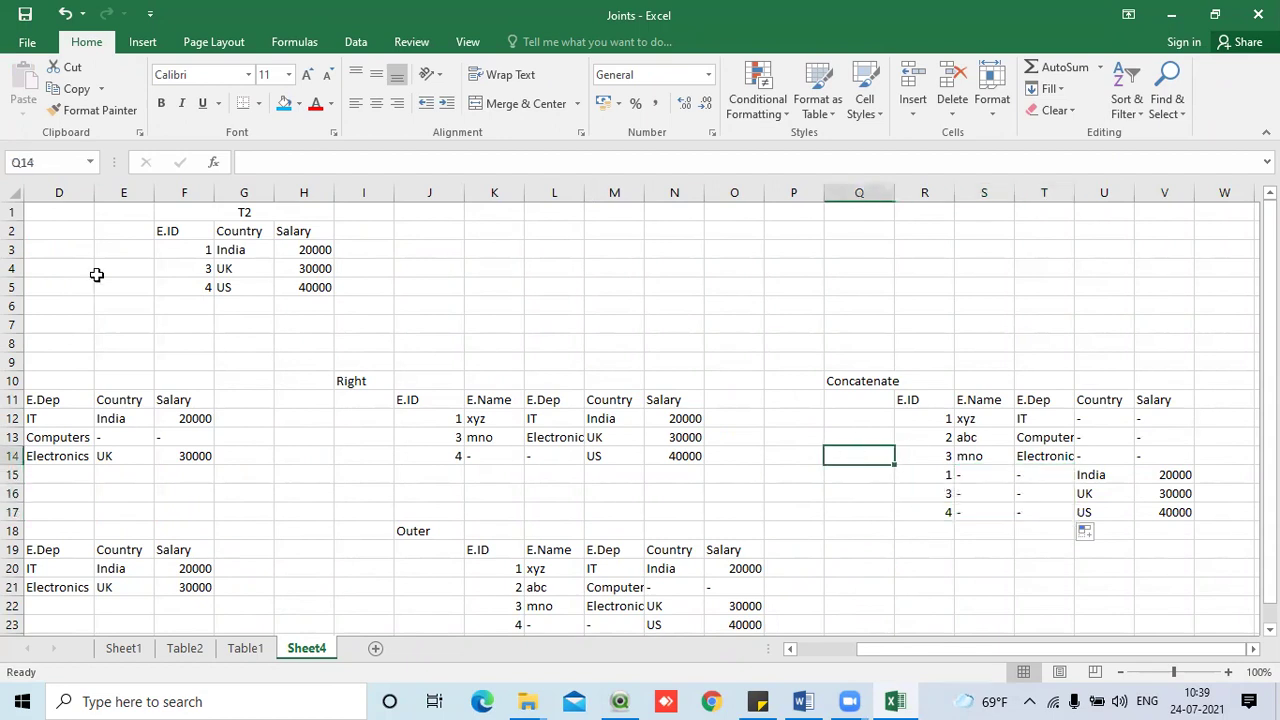
- Review the T1 records in A3:C5, the T2 records in F3:H5 and the Inner join rows in B20:F21
{"action": "left_click", "coordinate": [494, 305]}
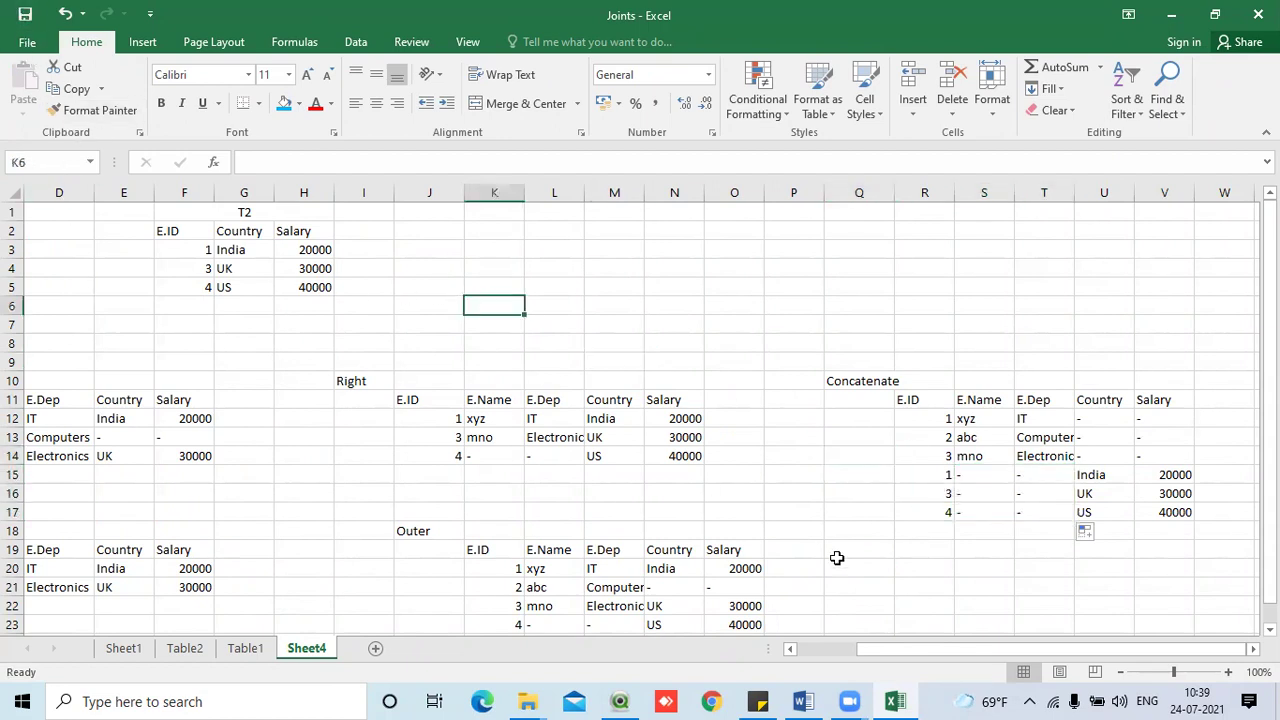
{"action": "left_click_drag", "start_coordinate": [922, 655], "coordinate": [575, 421]}
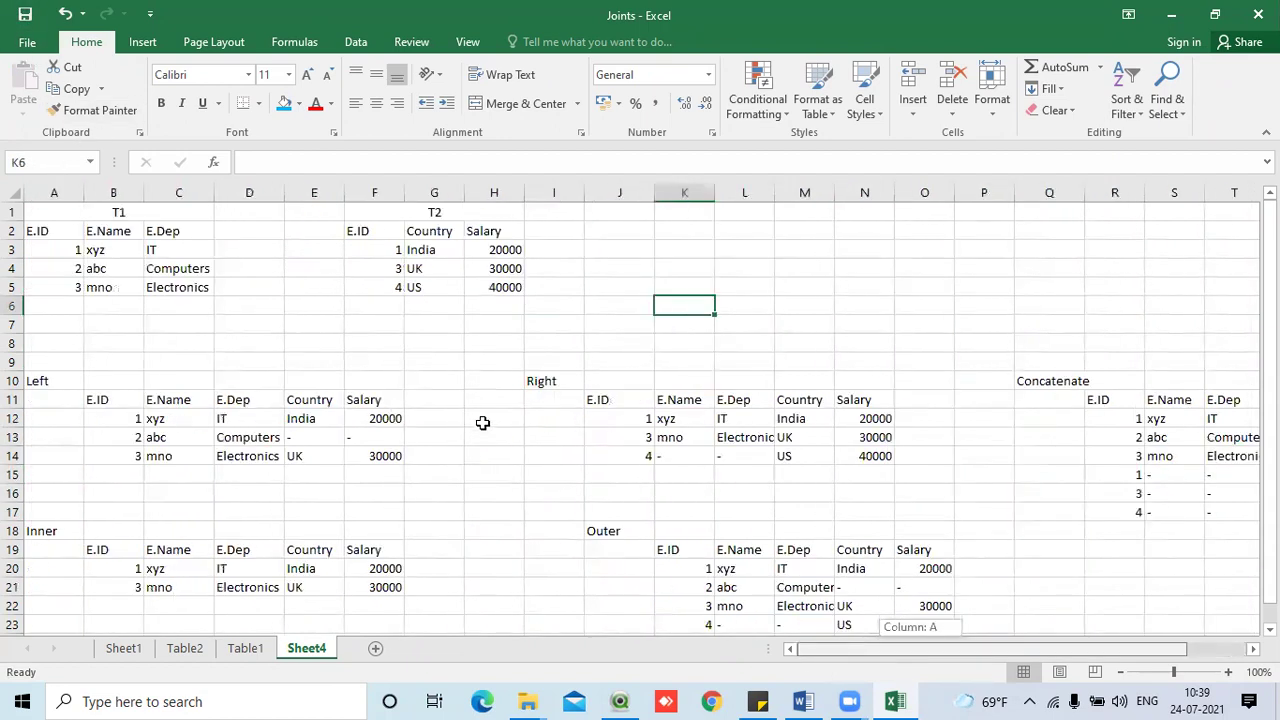
{"action": "scroll", "coordinate": [490, 440], "scroll_direction": "down", "scroll_amount": 1}
{"action": "scroll", "coordinate": [335, 390], "scroll_direction": "up", "scroll_amount": 1}
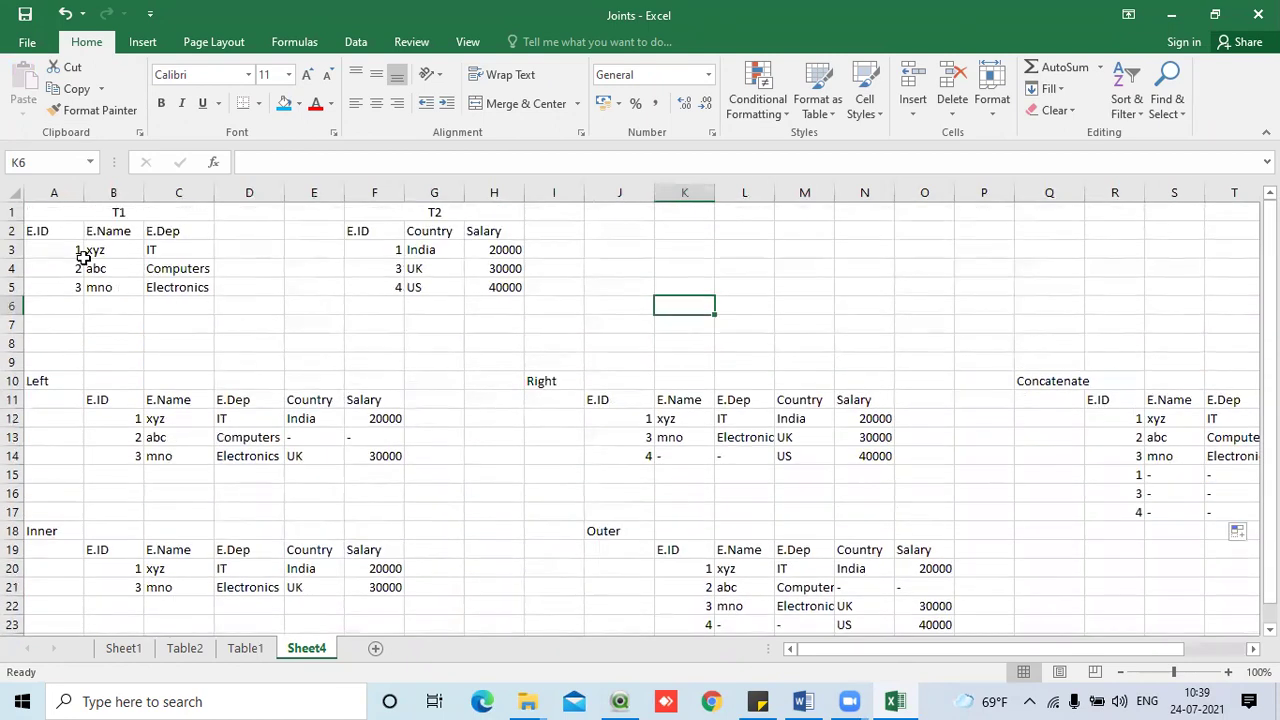
{"action": "left_click_drag", "start_coordinate": [55, 250], "coordinate": [210, 287]}
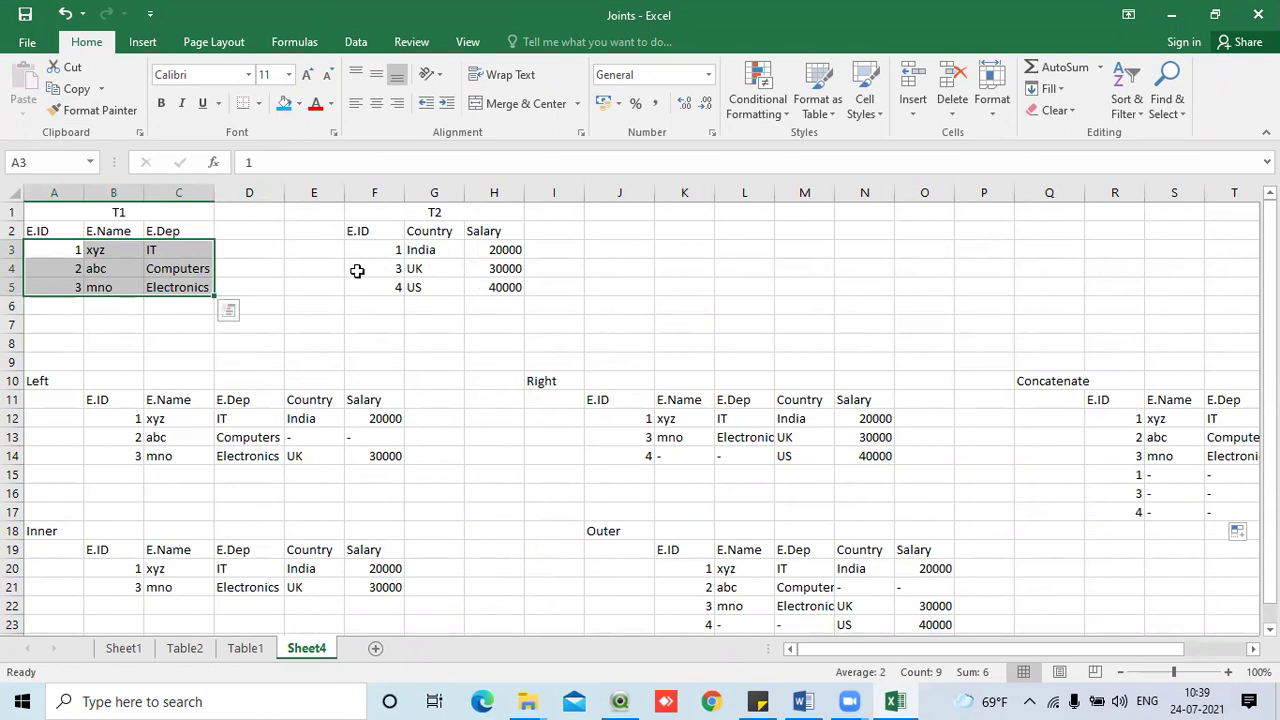
{"action": "left_click_drag", "start_coordinate": [400, 252], "coordinate": [512, 288]}
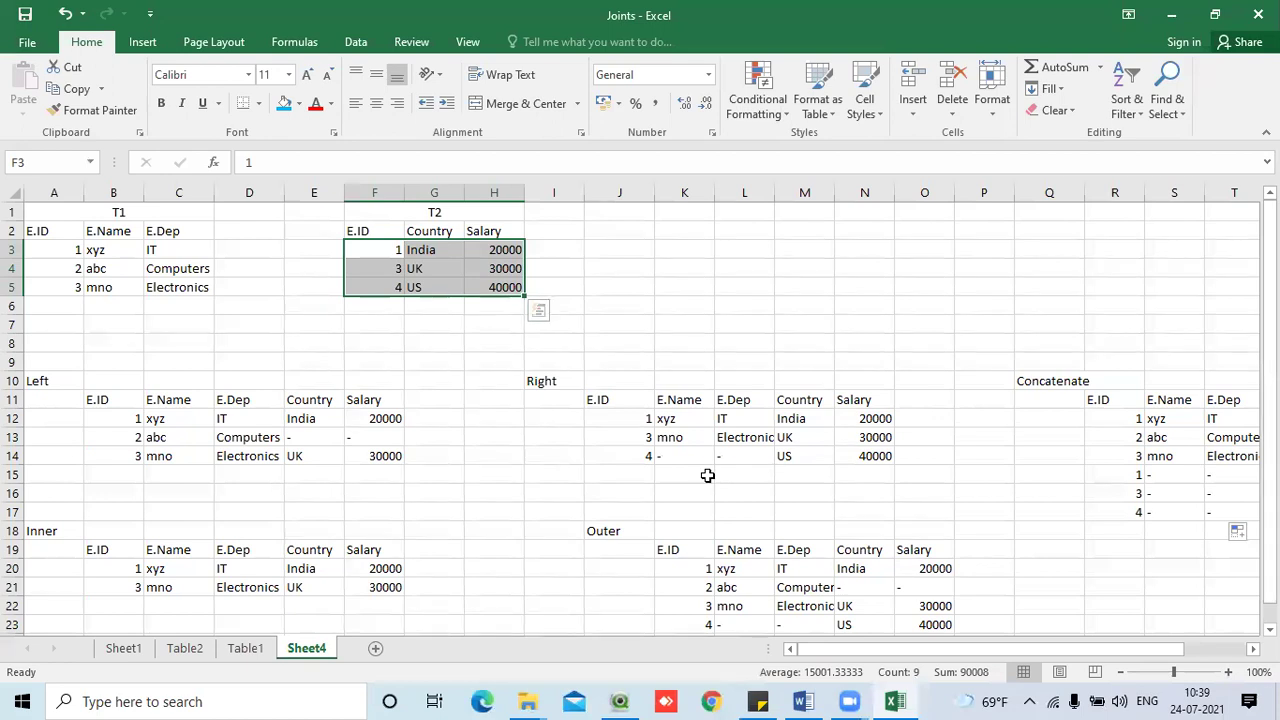
{"action": "left_click", "coordinate": [206, 358]}
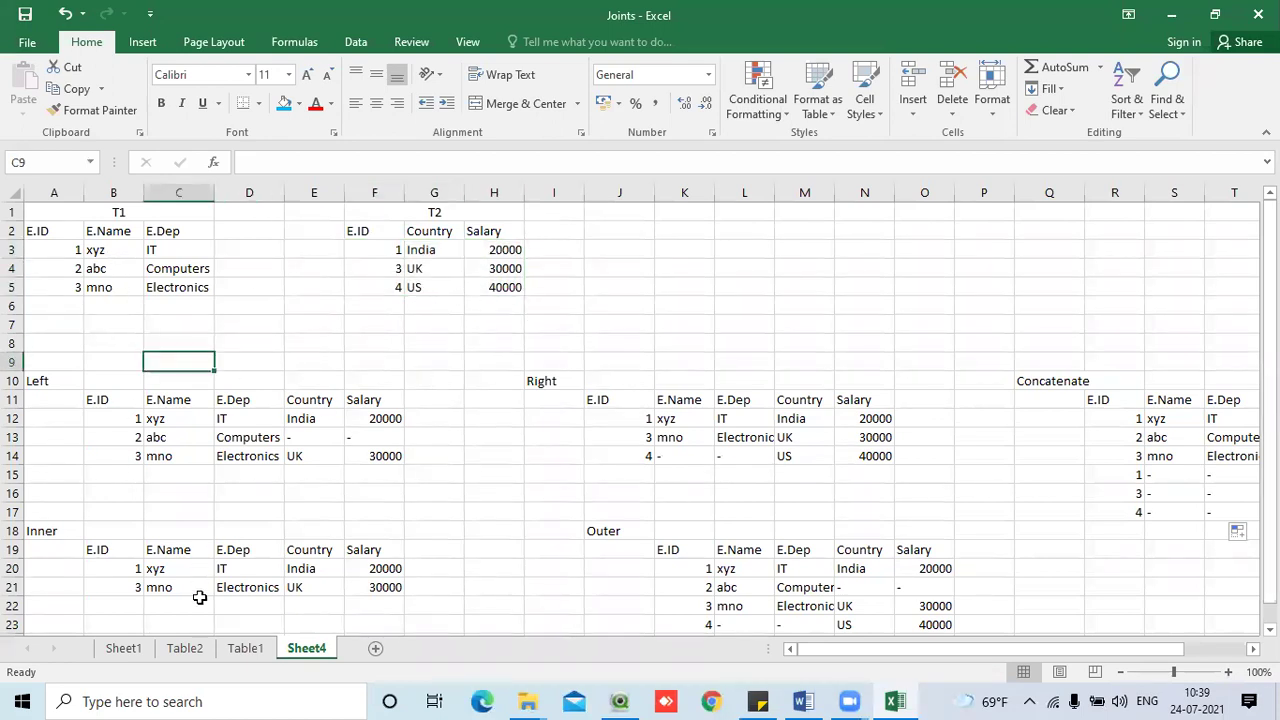
{"action": "left_click_drag", "start_coordinate": [140, 570], "coordinate": [367, 587]}
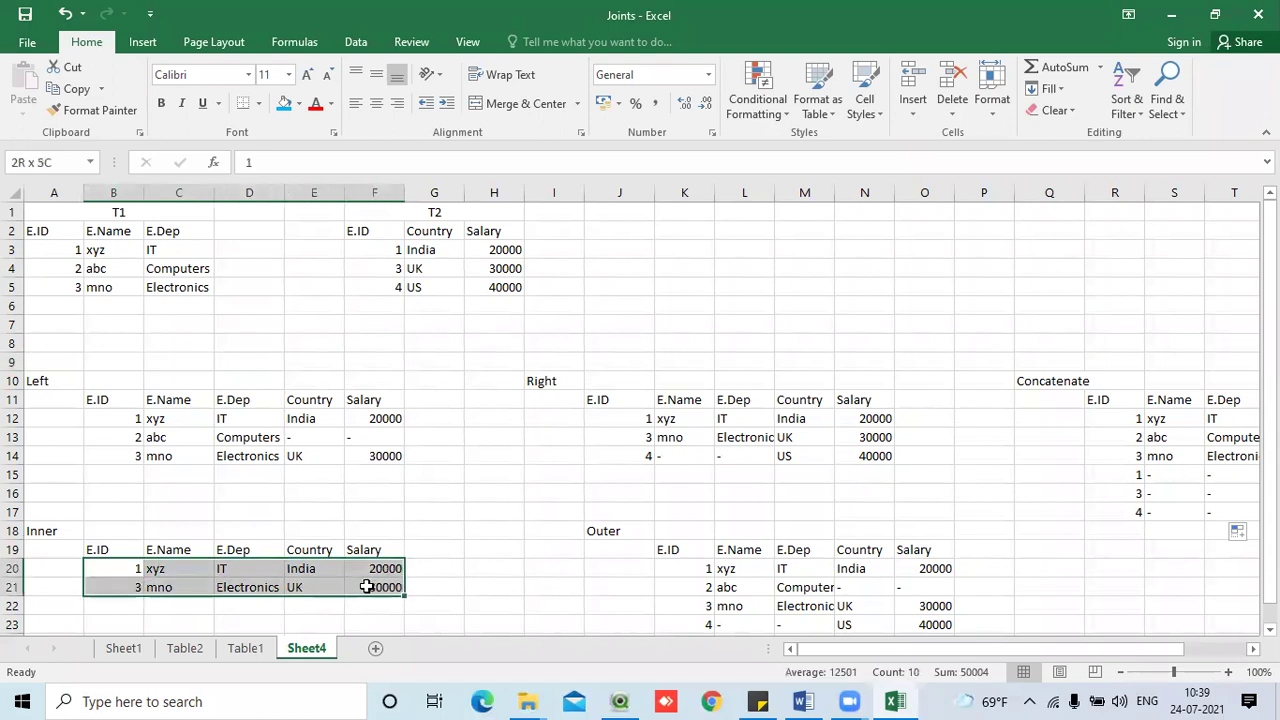
{"action": "left_click", "coordinate": [706, 491]}
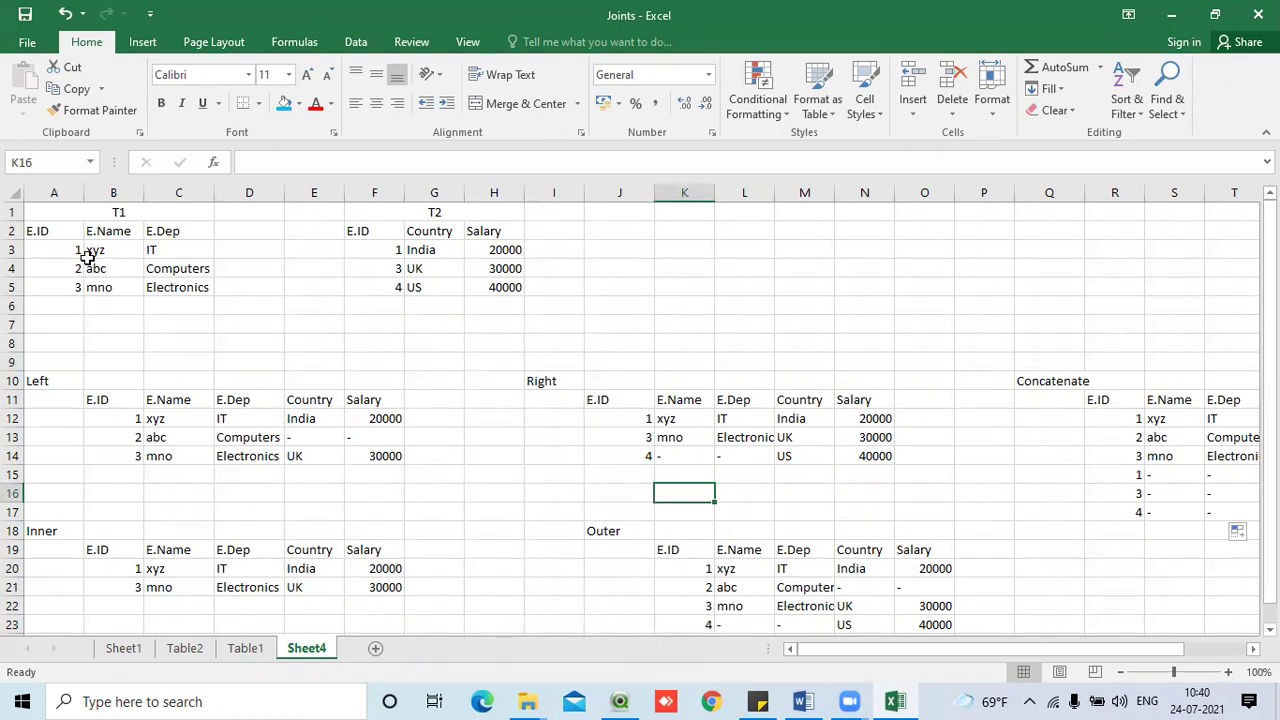
- Compare the Outer join rows with the T1 and T2 records stacked in the Concatenate table
{"action": "left_click_drag", "start_coordinate": [706, 608], "coordinate": [945, 607]}
{"action": "scroll", "coordinate": [903, 574], "scroll_direction": "down", "scroll_amount": 3}
{"action": "left_click_drag", "start_coordinate": [700, 515], "coordinate": [1048, 594]}
{"action": "scroll", "coordinate": [609, 454], "scroll_direction": "up", "scroll_amount": 1}
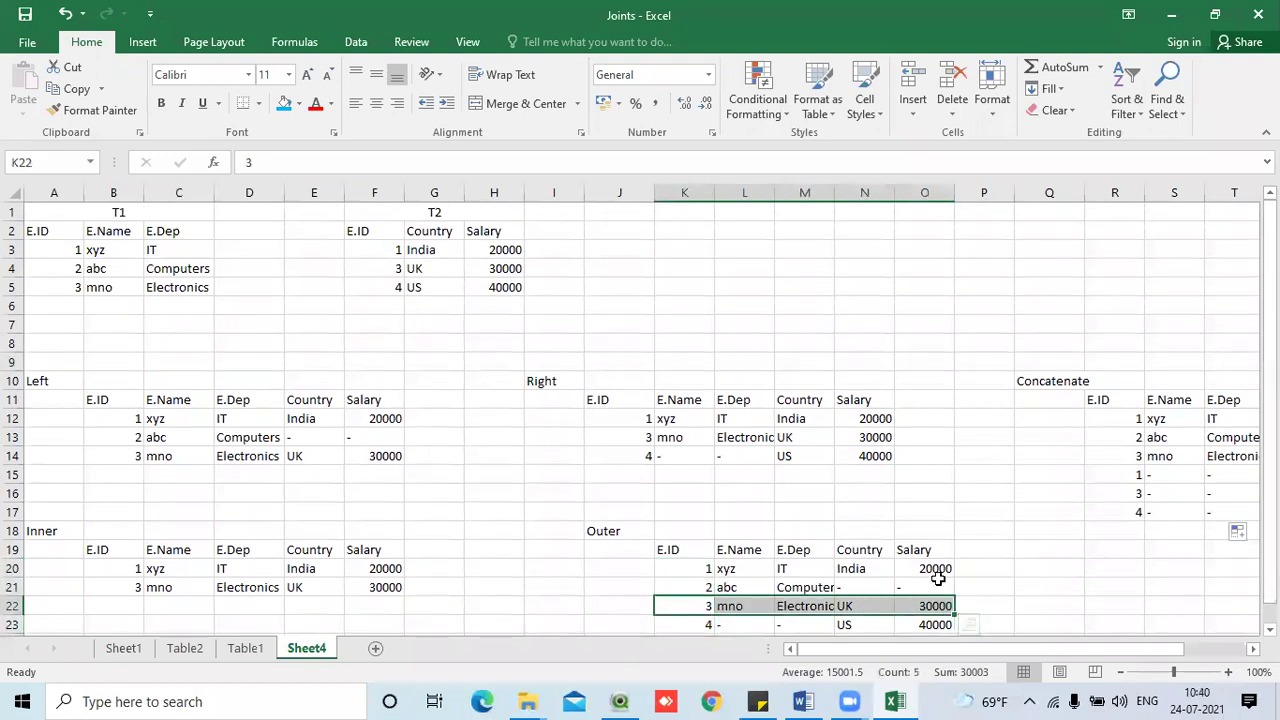
{"action": "left_click", "coordinate": [1018, 486]}
{"action": "left_click_drag", "start_coordinate": [1094, 650], "coordinate": [1188, 645]}
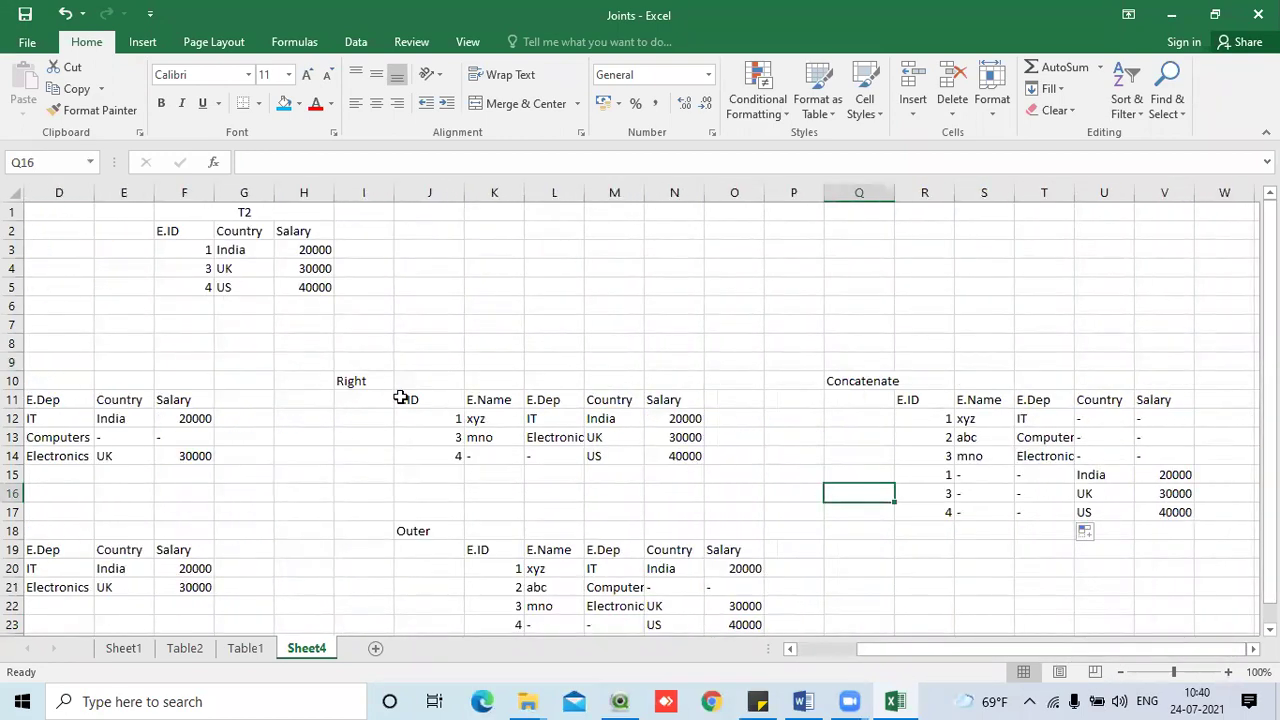
{"action": "left_click_drag", "start_coordinate": [938, 420], "coordinate": [1041, 459]}
{"action": "left_click_drag", "start_coordinate": [950, 482], "coordinate": [1163, 527]}
{"action": "left_click", "coordinate": [960, 562]}
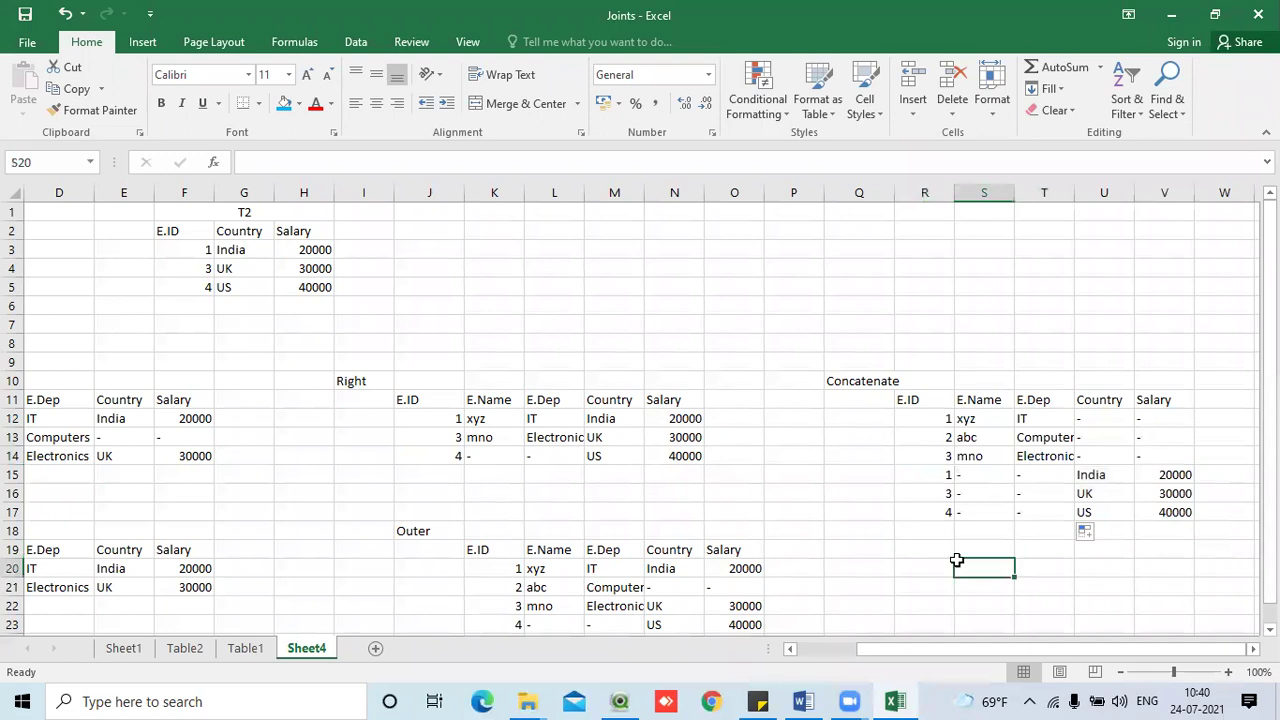
{"action": "left_click", "coordinate": [862, 381]}
{"action": "left_click_drag", "start_coordinate": [907, 647], "coordinate": [851, 647]}
{"action": "left_click", "coordinate": [240, 337]}
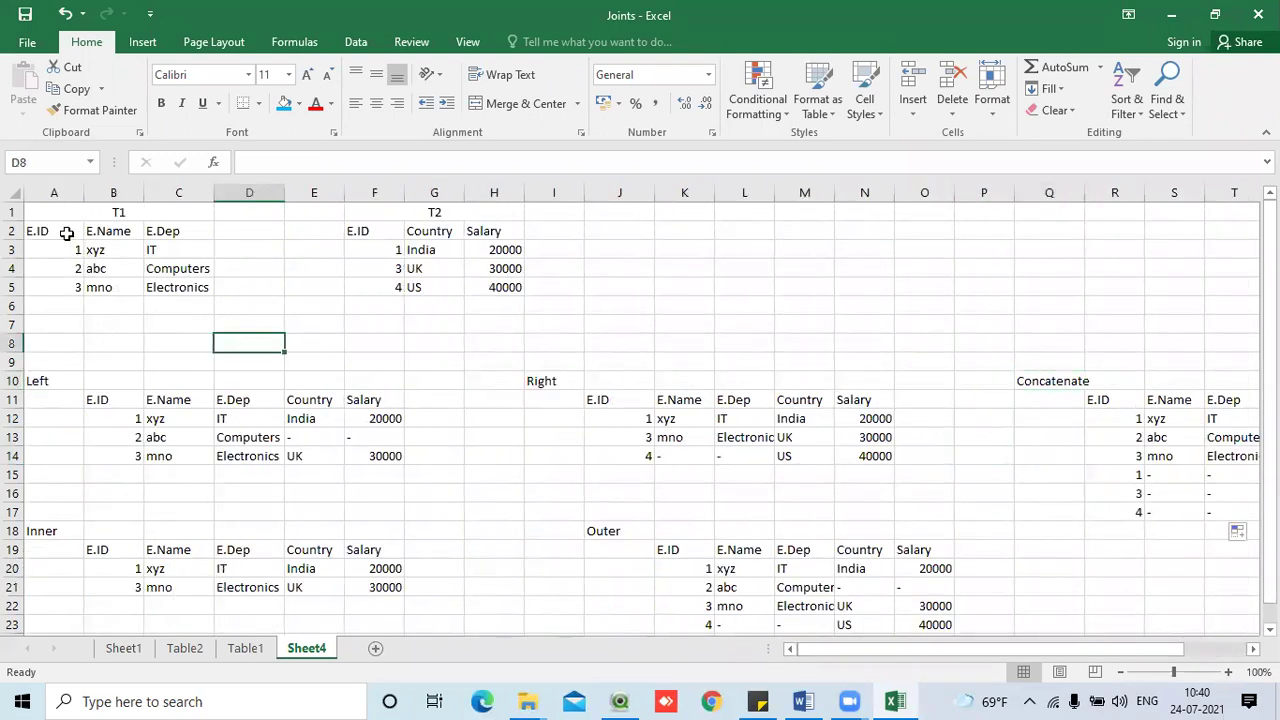
- Copy the T1 table with its headers, A2:C5, into cell A1 of a new worksheet
{"action": "left_click_drag", "start_coordinate": [40, 231], "coordinate": [200, 286]}
{"action": "key", "text": "ctrl+c"}
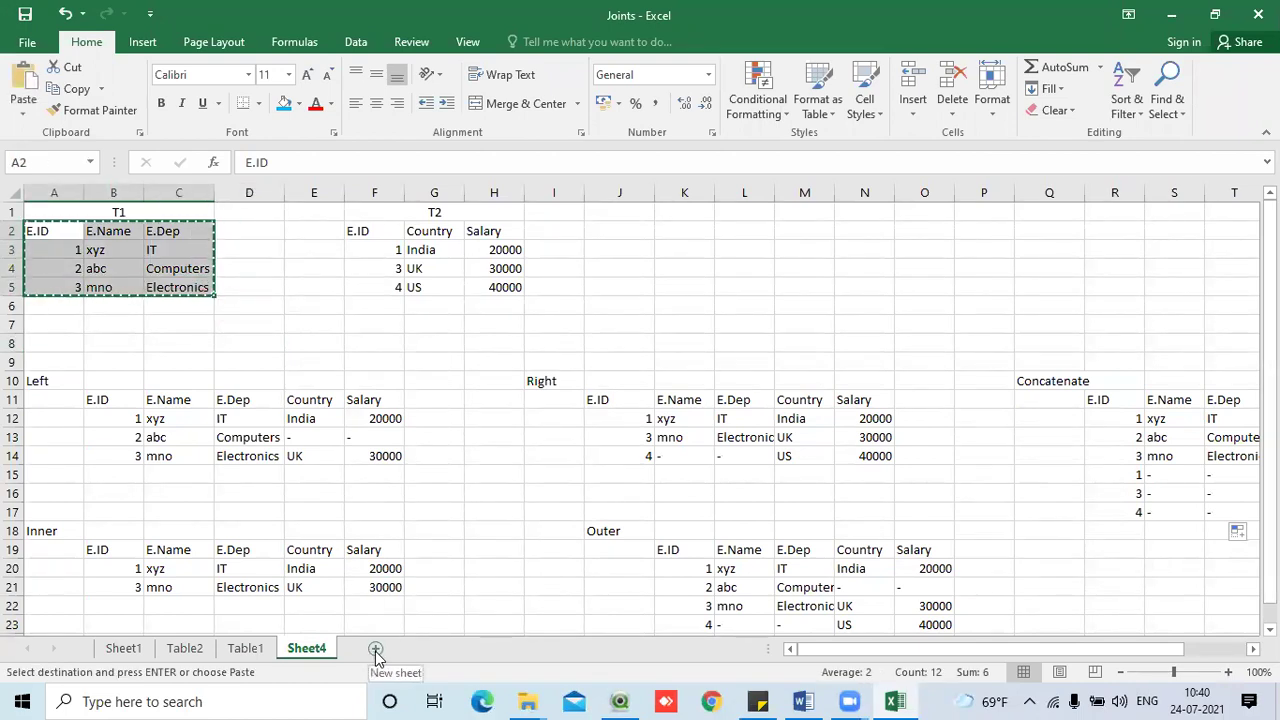
{"action": "left_click", "coordinate": [376, 650]}
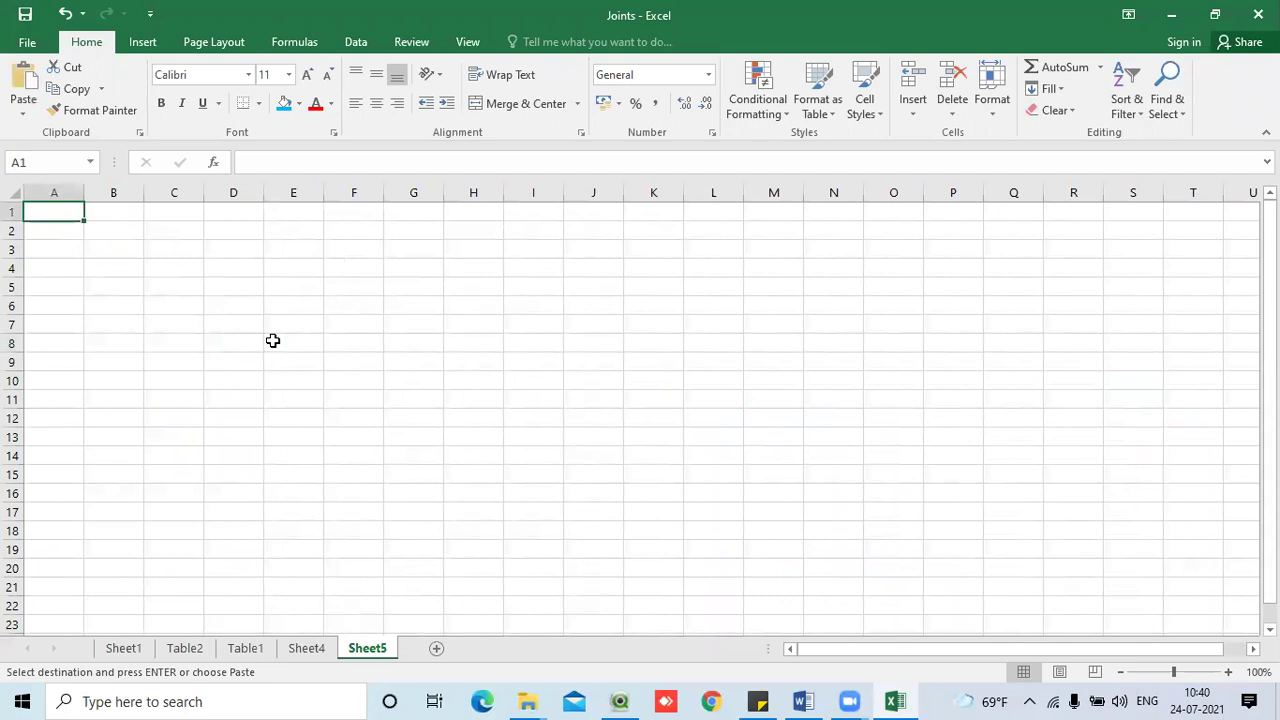
{"action": "key", "text": "ctrl+v"}
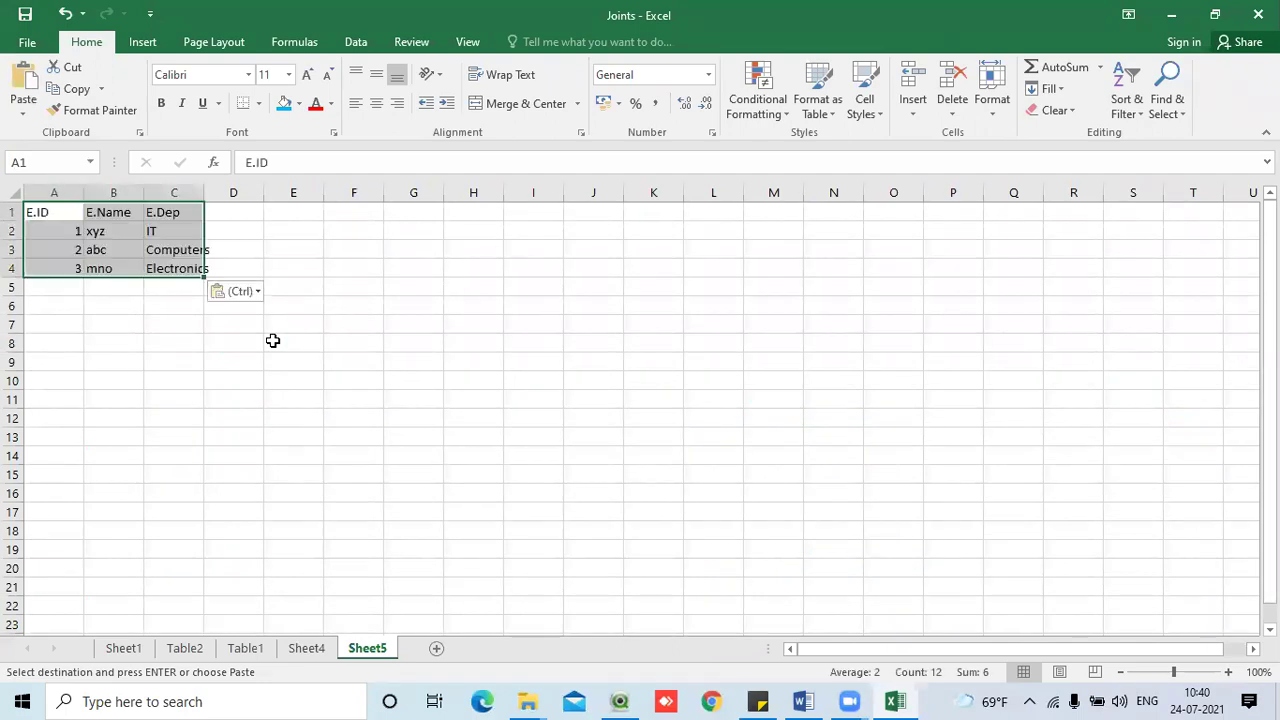
- Rename the new worksheet holding the T1 data as Emp
{"action": "double_click", "coordinate": [364, 649]}
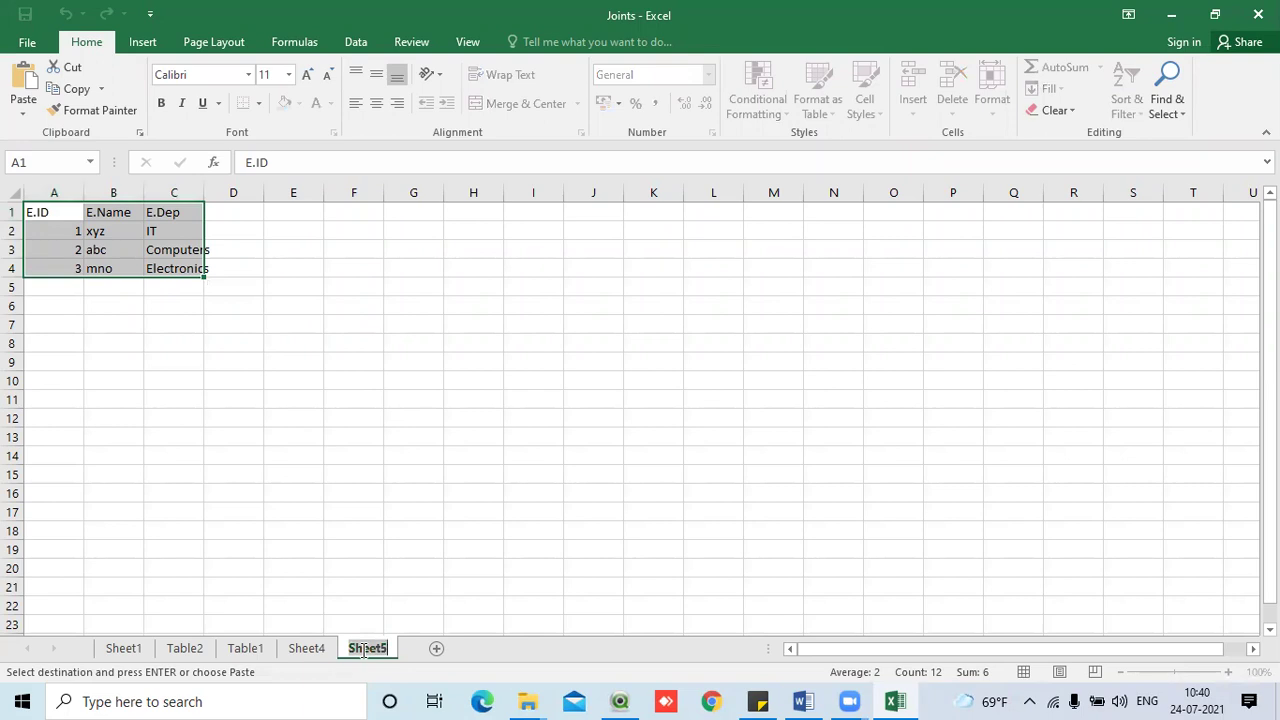
{"action": "type", "text": "Emp"}
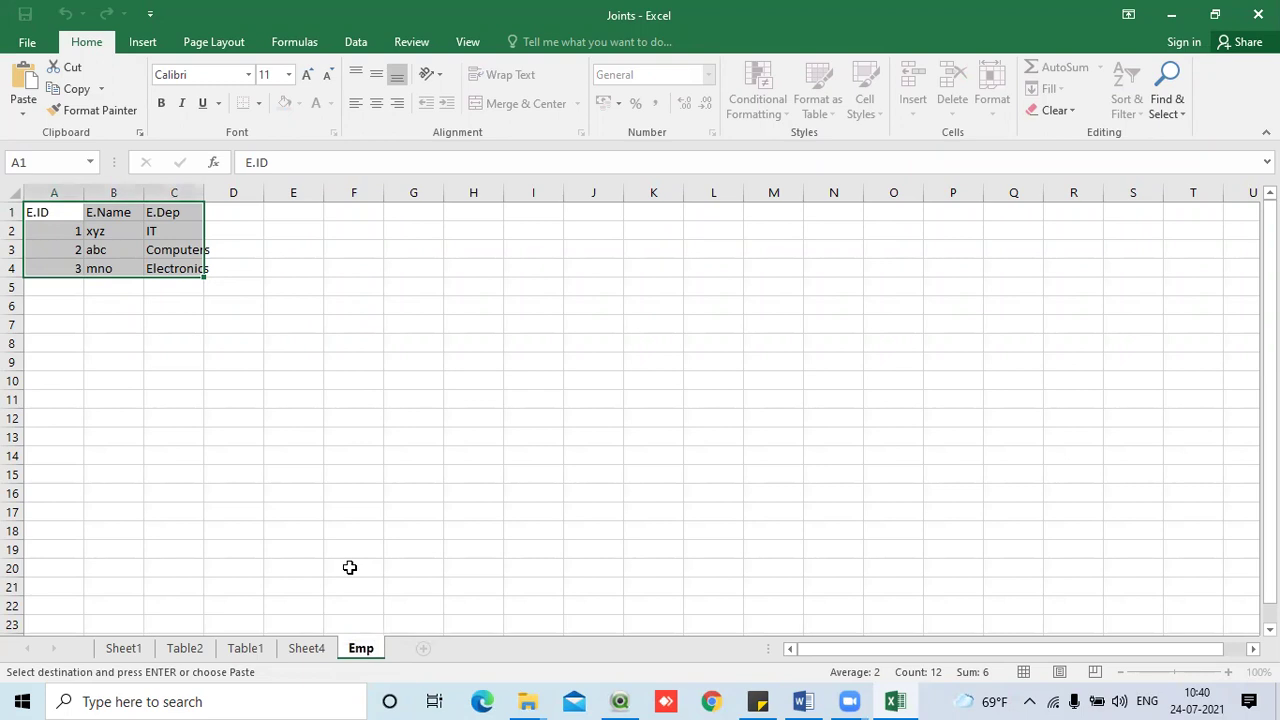
{"action": "left_click", "coordinate": [350, 567]}
- Copy the T2 table with its headers, F2:H5 on Sheet4, into cell A1 of another new worksheet
{"action": "left_click", "coordinate": [125, 650]}
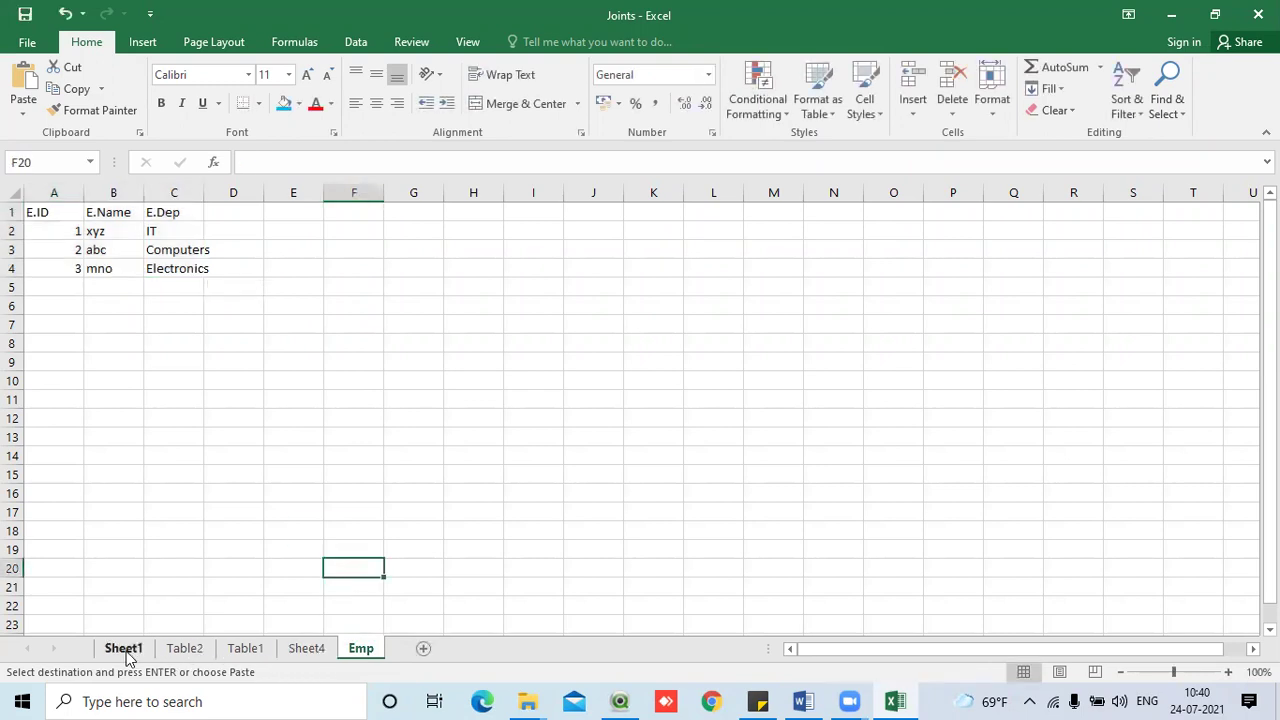
{"action": "left_click", "coordinate": [183, 650]}
{"action": "left_click", "coordinate": [248, 650]}
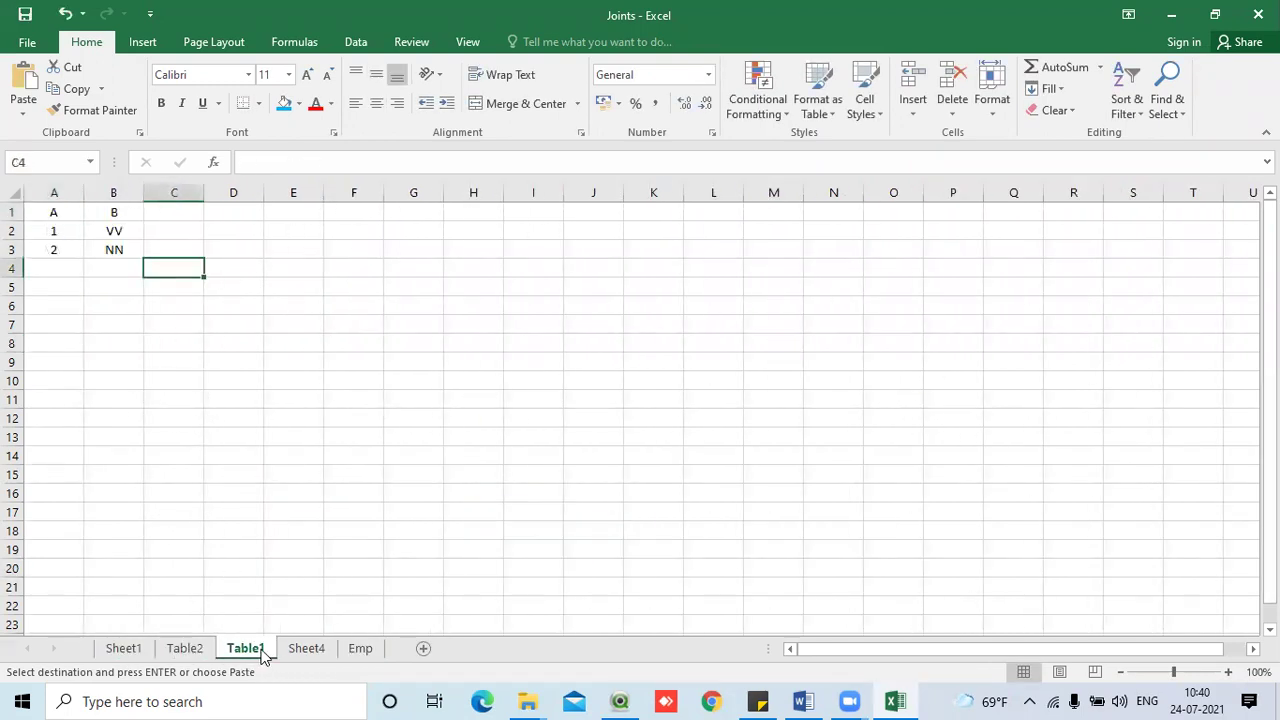
{"action": "left_click_drag", "start_coordinate": [378, 234], "coordinate": [497, 286]}
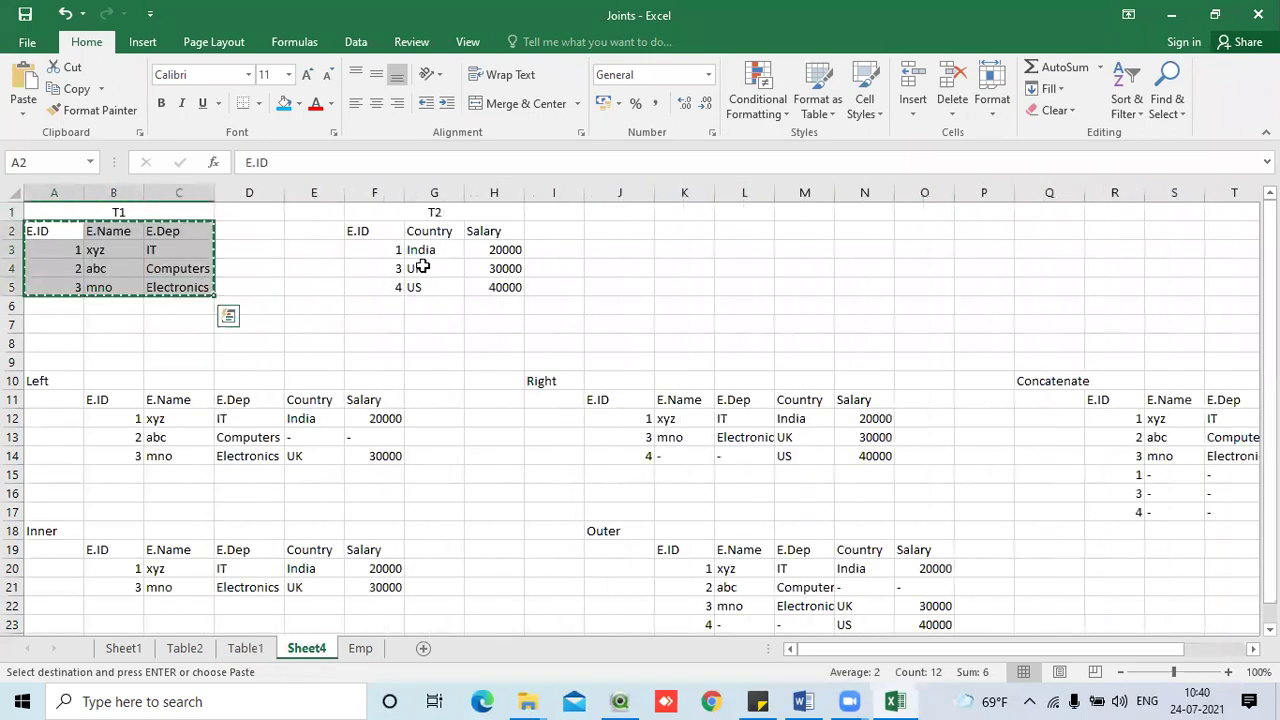
{"action": "key", "text": "ctrl+c"}
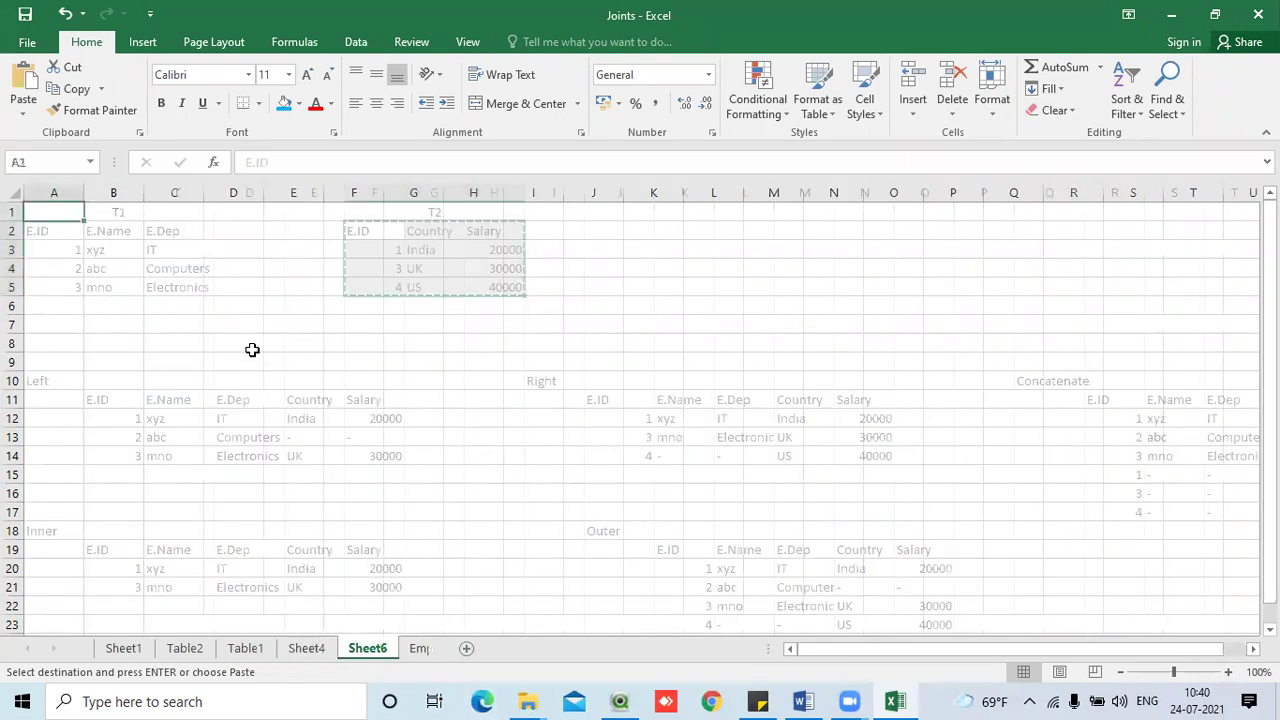
{"action": "key", "text": "ctrl+v"}
- Rename the worksheet holding the T2 data as Salary and select its cell A1
{"action": "double_click", "coordinate": [362, 647]}
{"action": "type", "text": "Salary"}
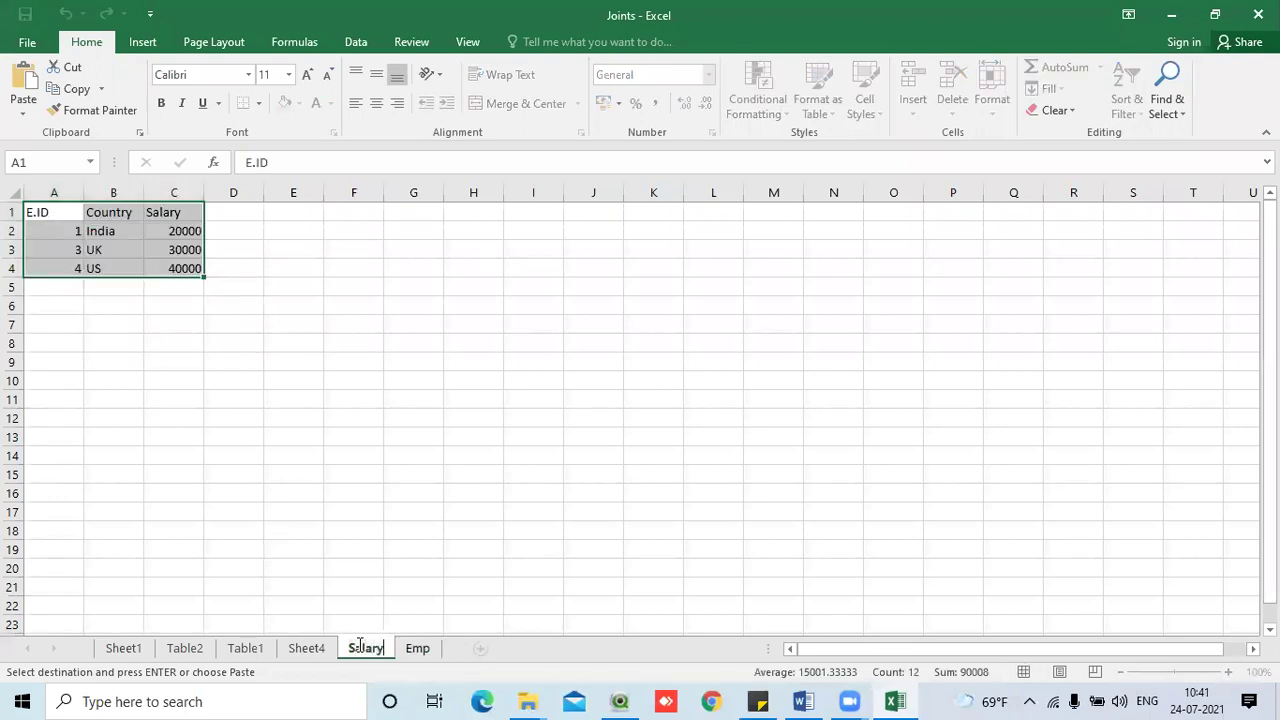
{"action": "left_click", "coordinate": [473, 362]}
{"action": "left_click", "coordinate": [63, 211]}
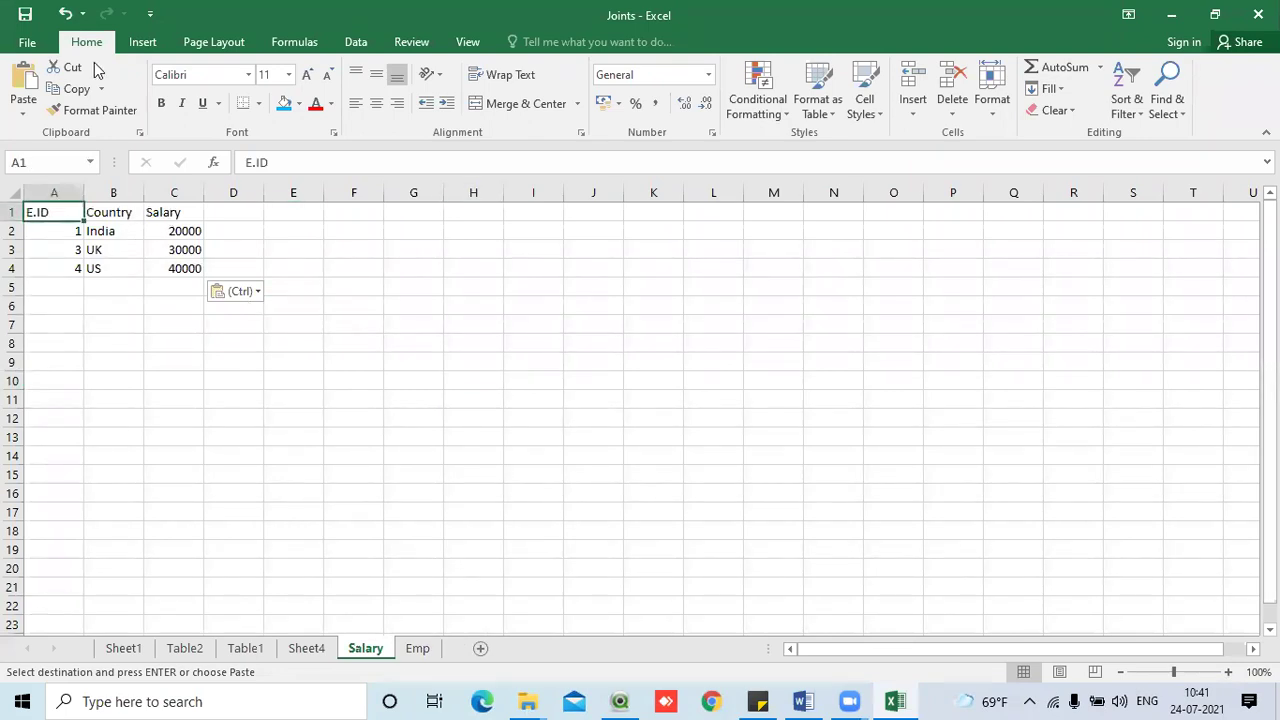
- Check the tables on the Emp and Salary worksheets, ending on Emp
{"action": "left_click", "coordinate": [418, 648]}
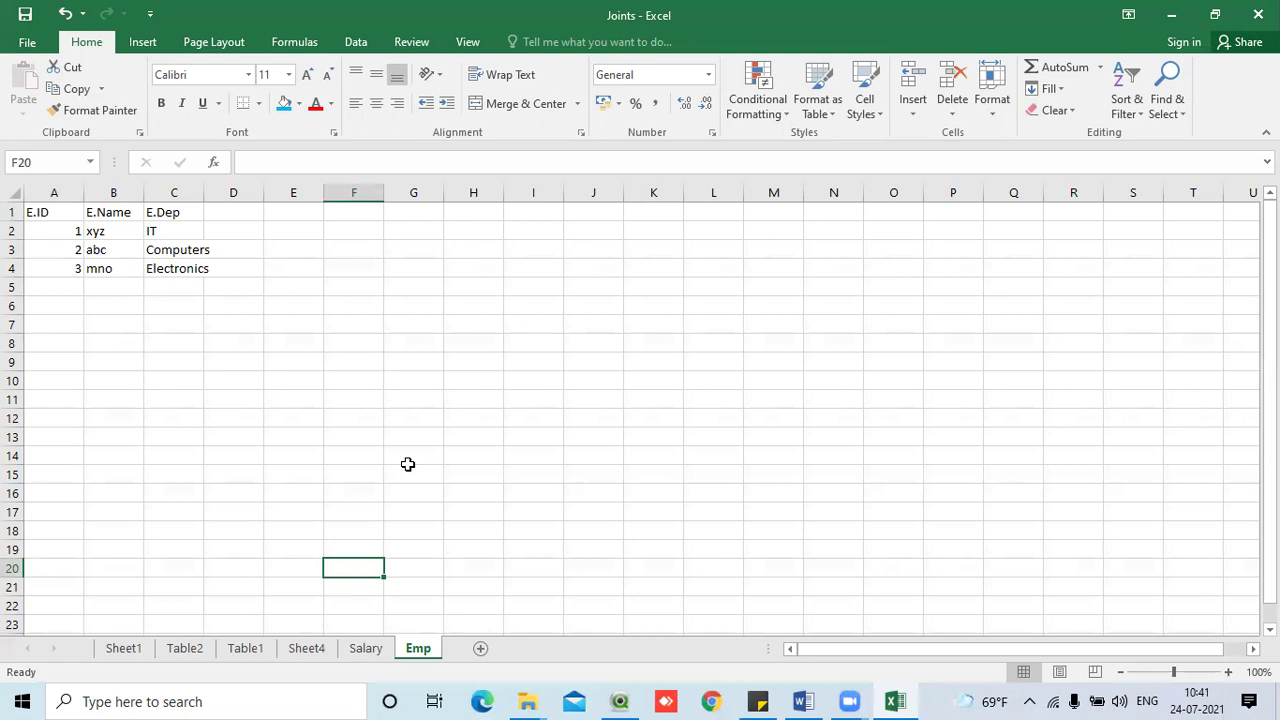
{"action": "left_click", "coordinate": [54, 210]}
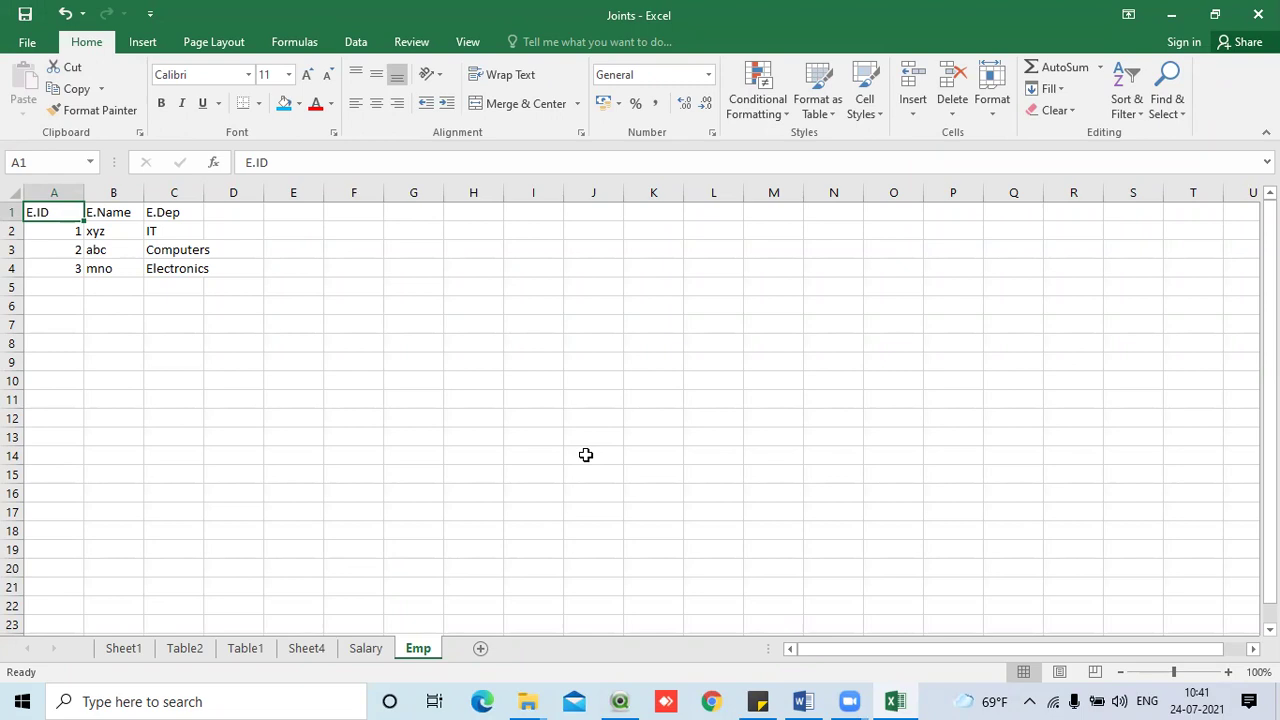
{"action": "left_click", "coordinate": [370, 648]}
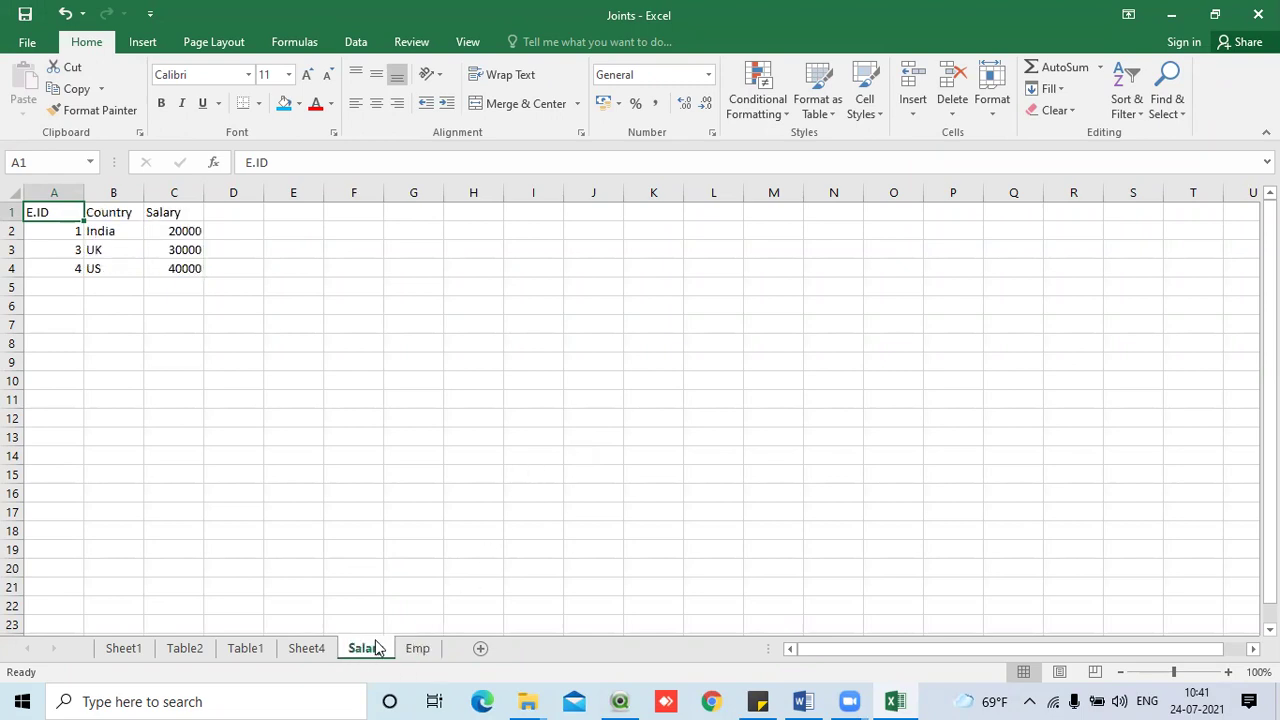
{"action": "left_click", "coordinate": [418, 649]}
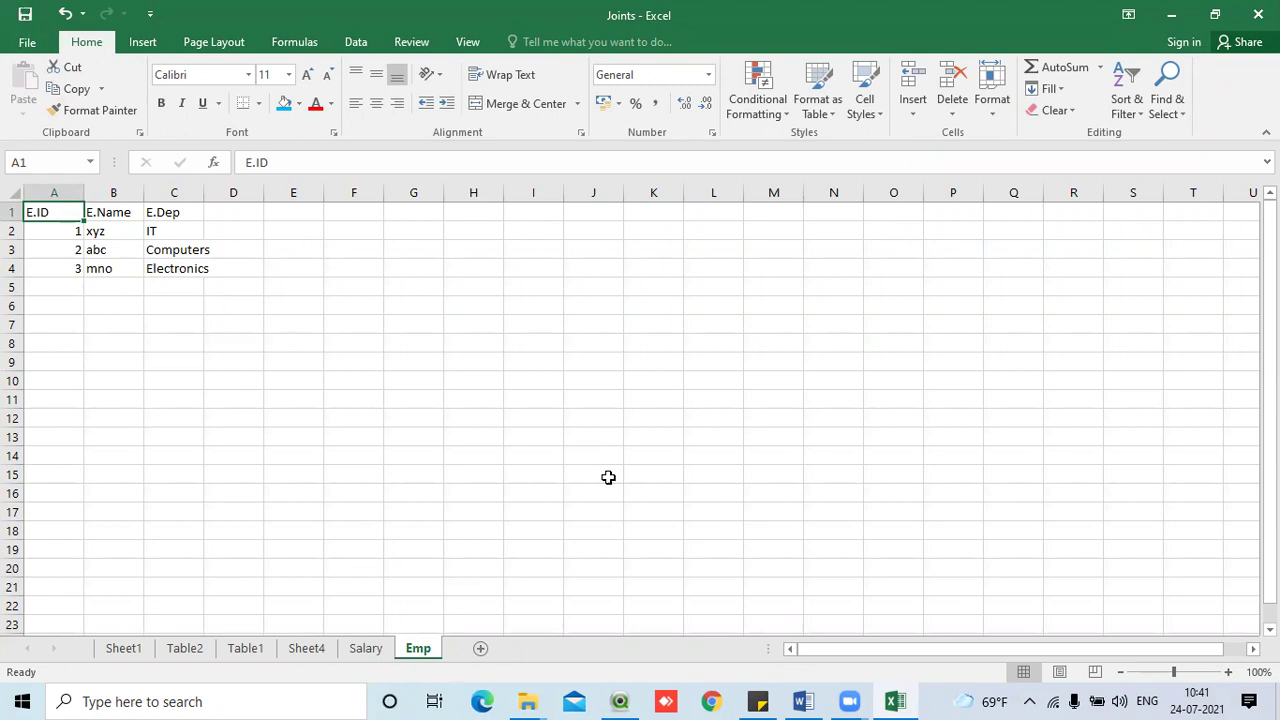
- Switch to QlikView, then save and close the C5 document
{"action": "left_click", "coordinate": [620, 701]}
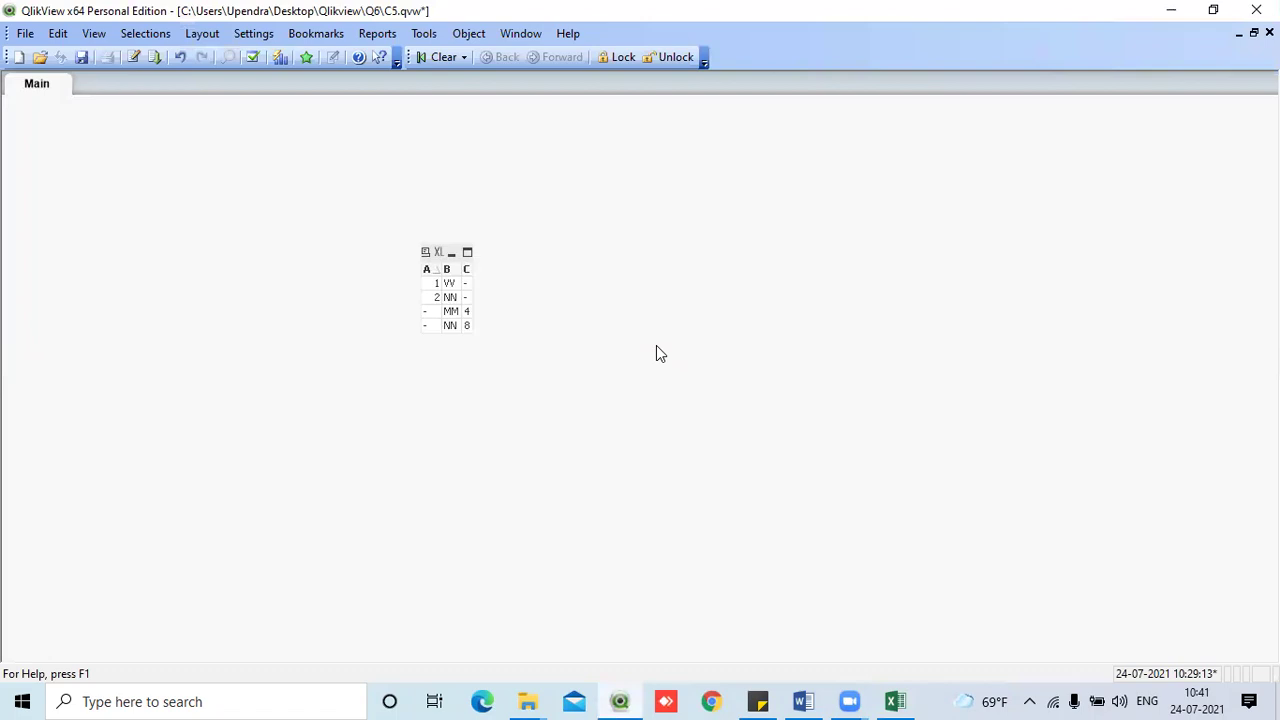
{"action": "left_click", "coordinate": [81, 57]}
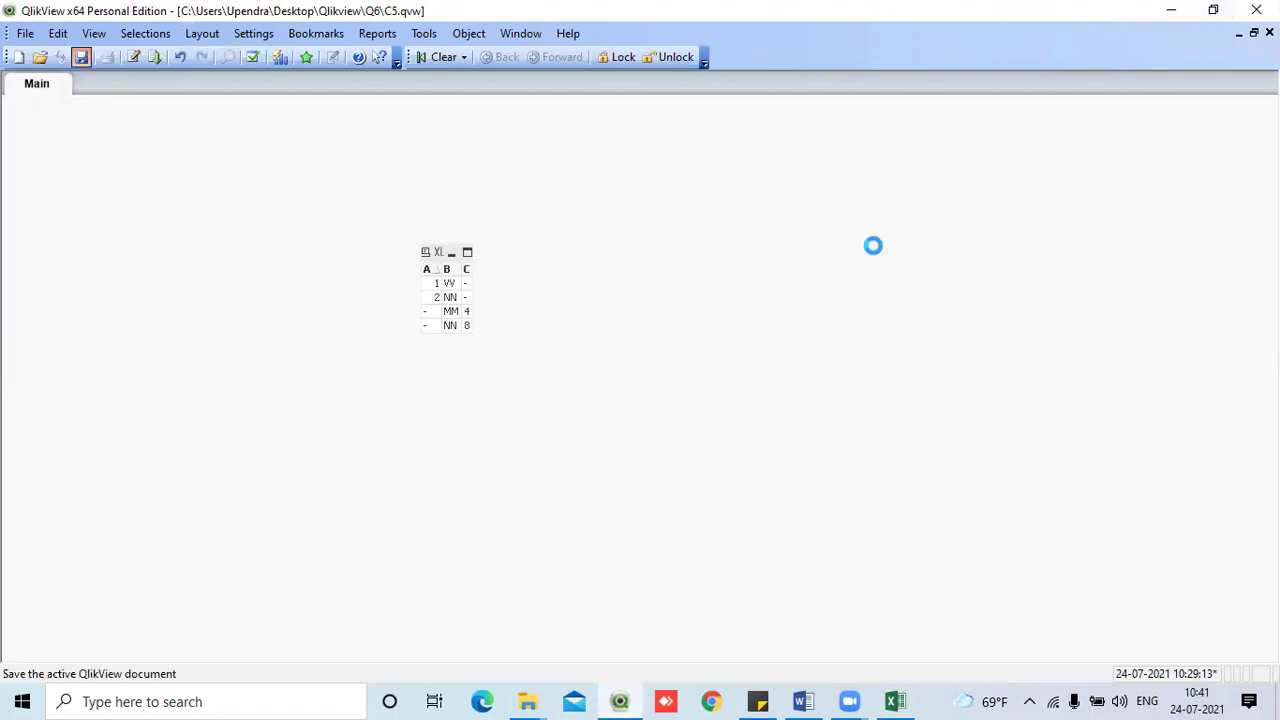
{"action": "left_click", "coordinate": [1270, 33]}
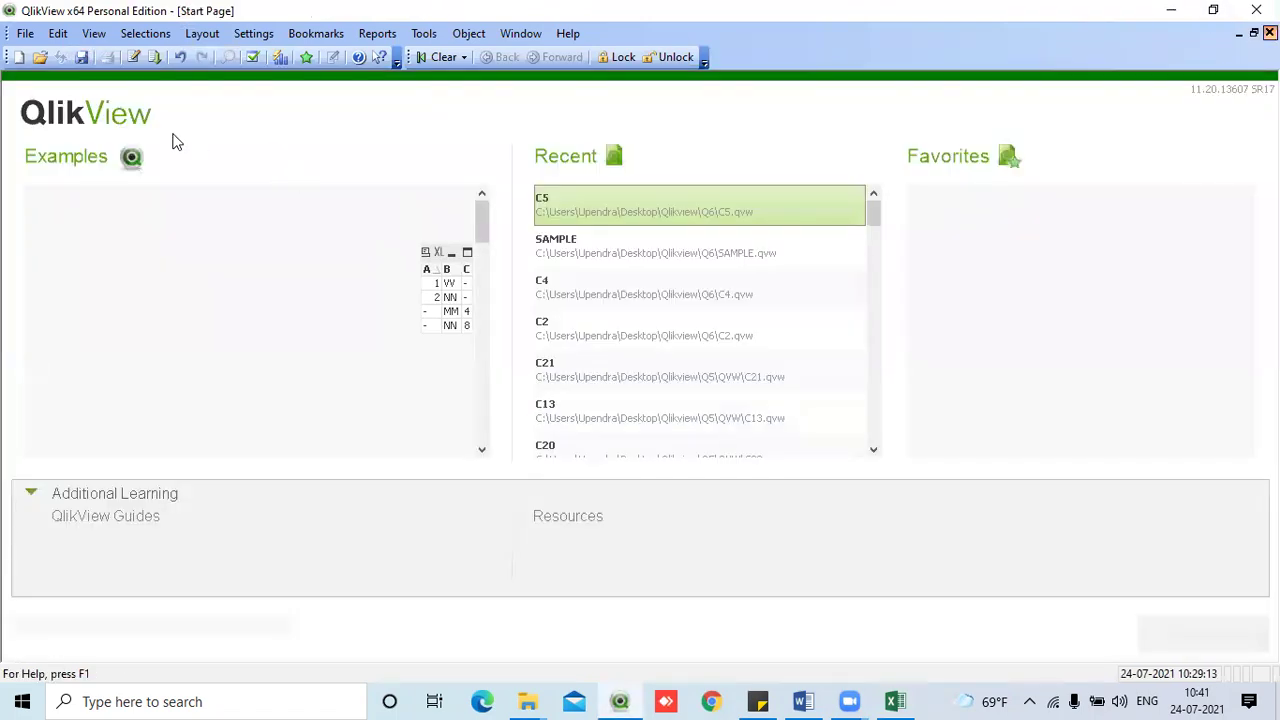
- Create a new document, dismiss the getting-started wizard and open the load script for editing
{"action": "left_click", "coordinate": [19, 57]}
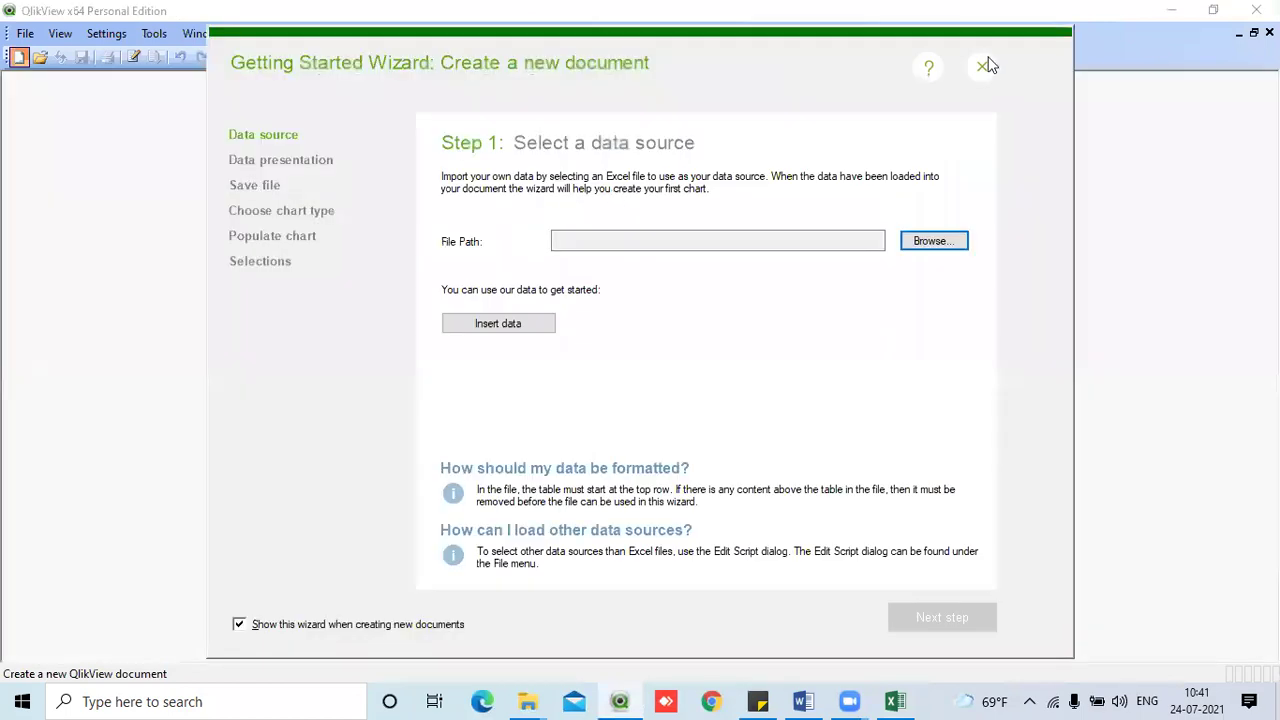
{"action": "key", "text": "Escape"}
{"action": "left_click", "coordinate": [133, 57]}
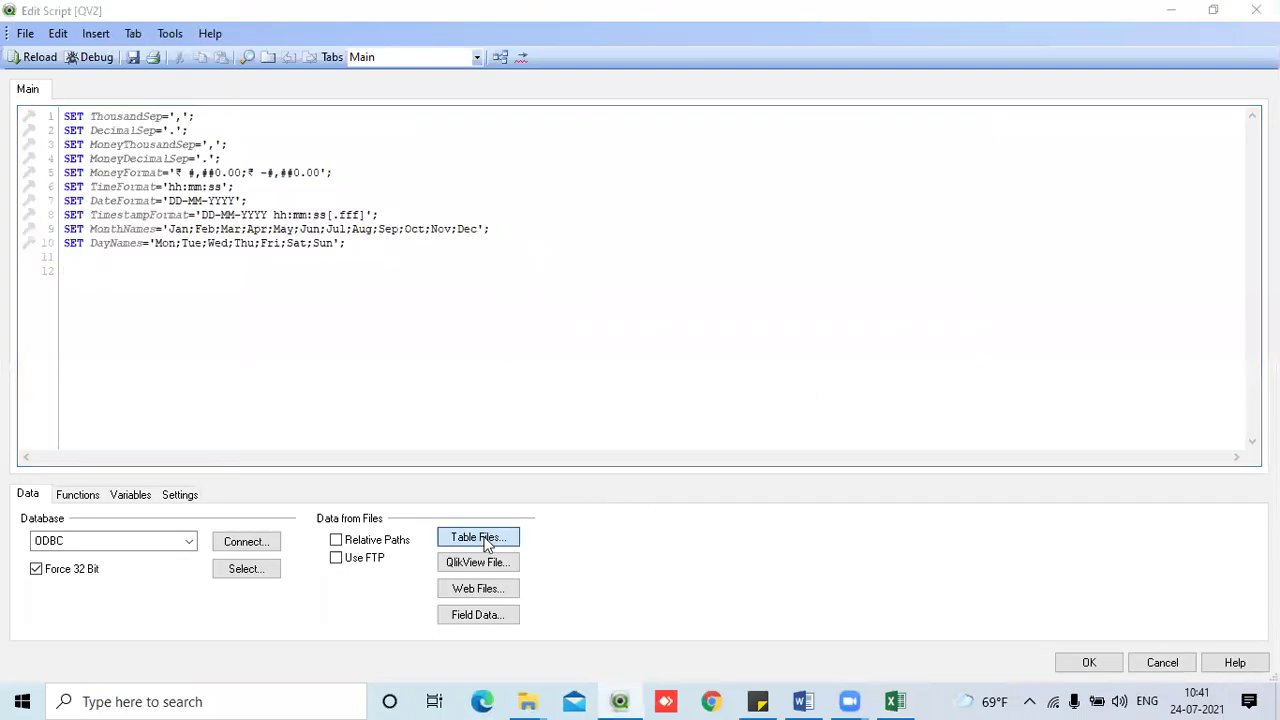
- Add a load of the Emp sheet from the Joints workbook using embedded labels, with an extra blank line above it
{"action": "left_click", "coordinate": [487, 541]}
{"action": "left_click", "coordinate": [538, 258]}
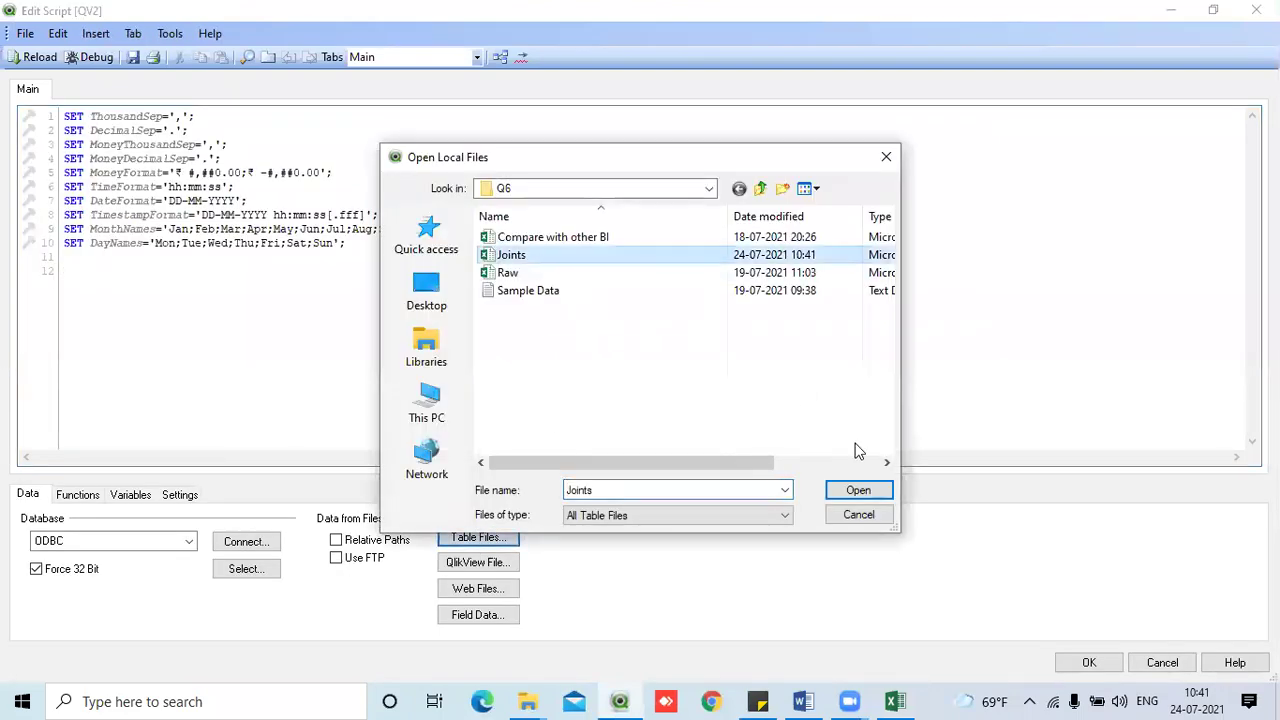
{"action": "left_click", "coordinate": [858, 490]}
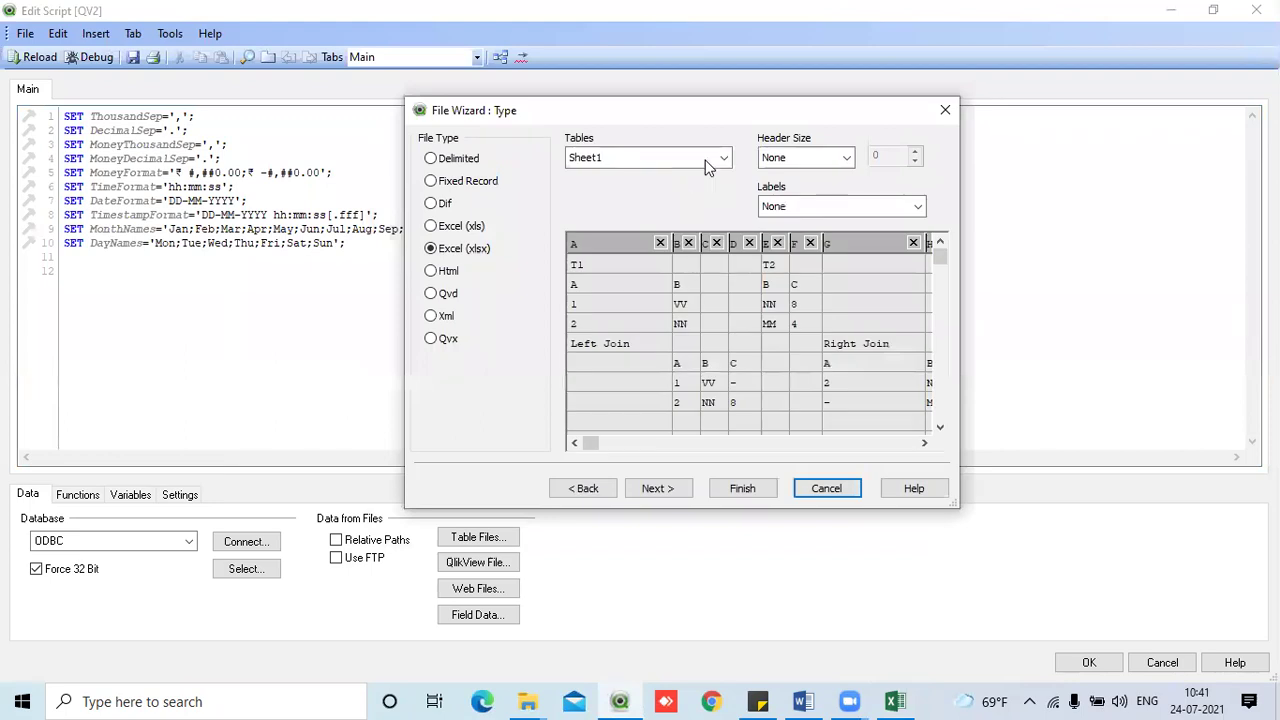
{"action": "left_click", "coordinate": [720, 160]}
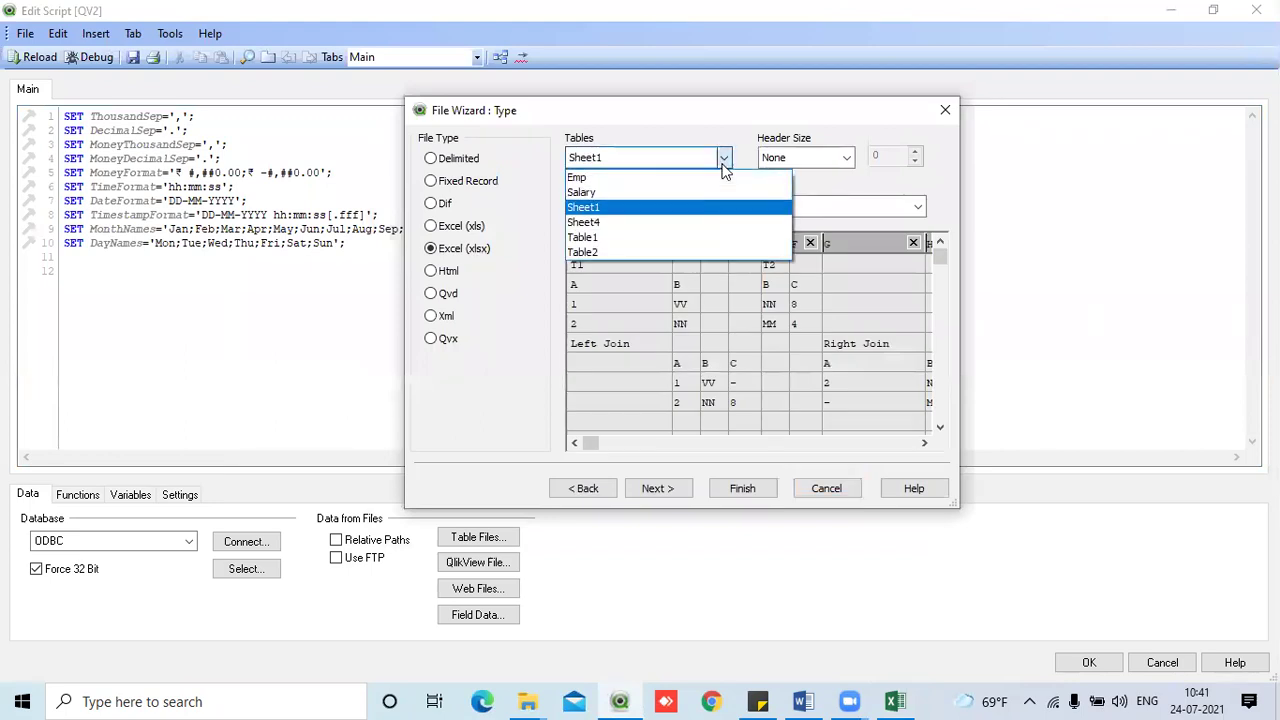
{"action": "left_click", "coordinate": [615, 178]}
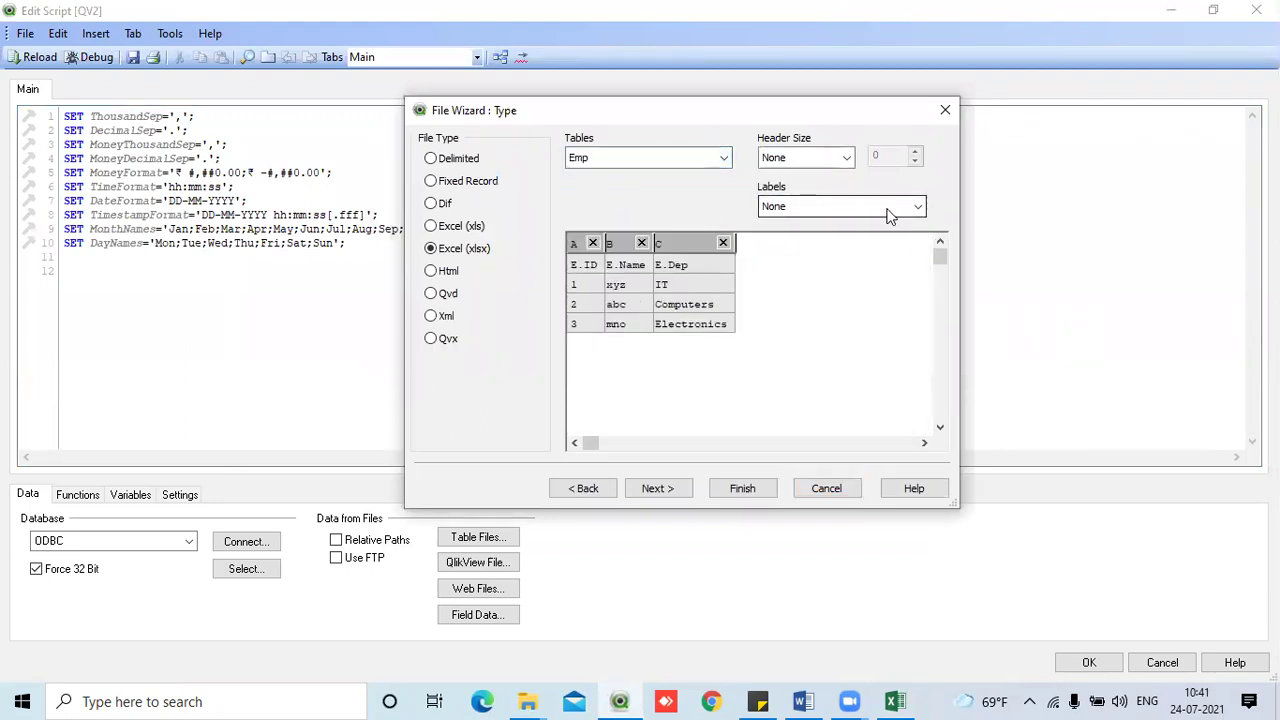
{"action": "left_click", "coordinate": [887, 216]}
{"action": "left_click", "coordinate": [848, 240]}
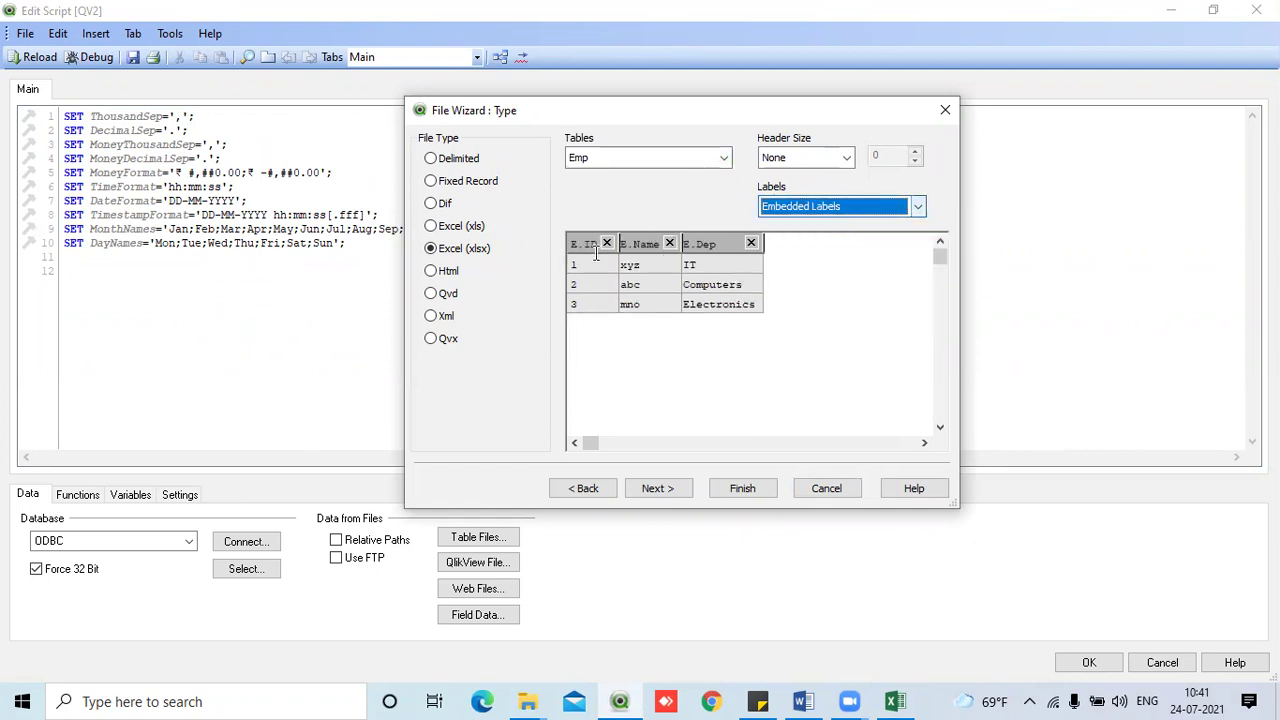
{"action": "left_click", "coordinate": [742, 488]}
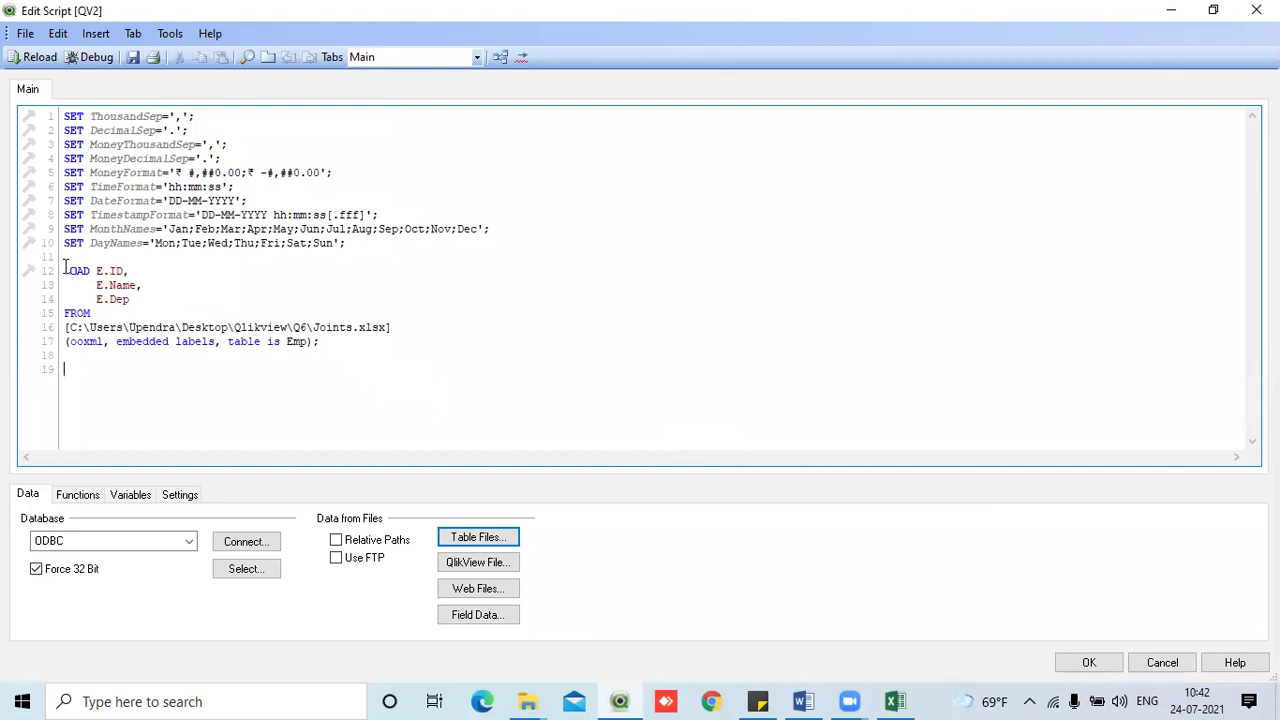
{"action": "key", "text": "Return"}
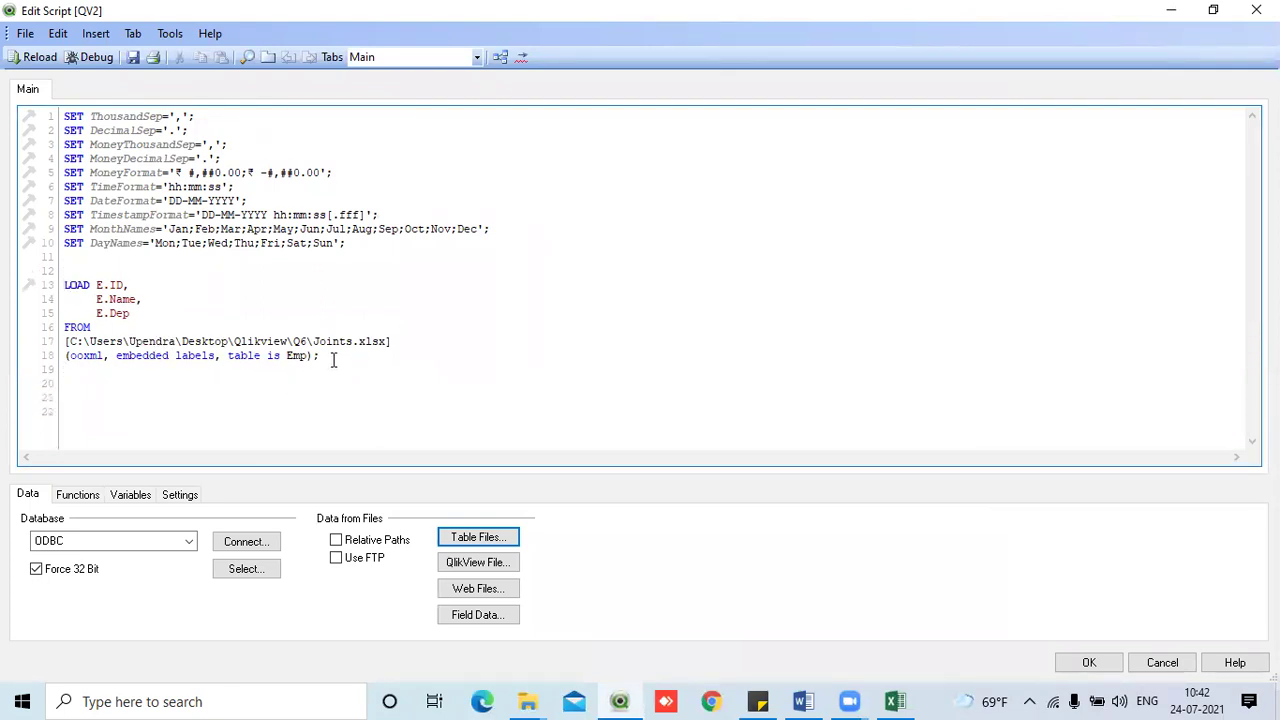
- Add a load of the Salary sheet from the Joints workbook using embedded labels, separated from the Emp load by blank lines
{"action": "left_click", "coordinate": [478, 538]}
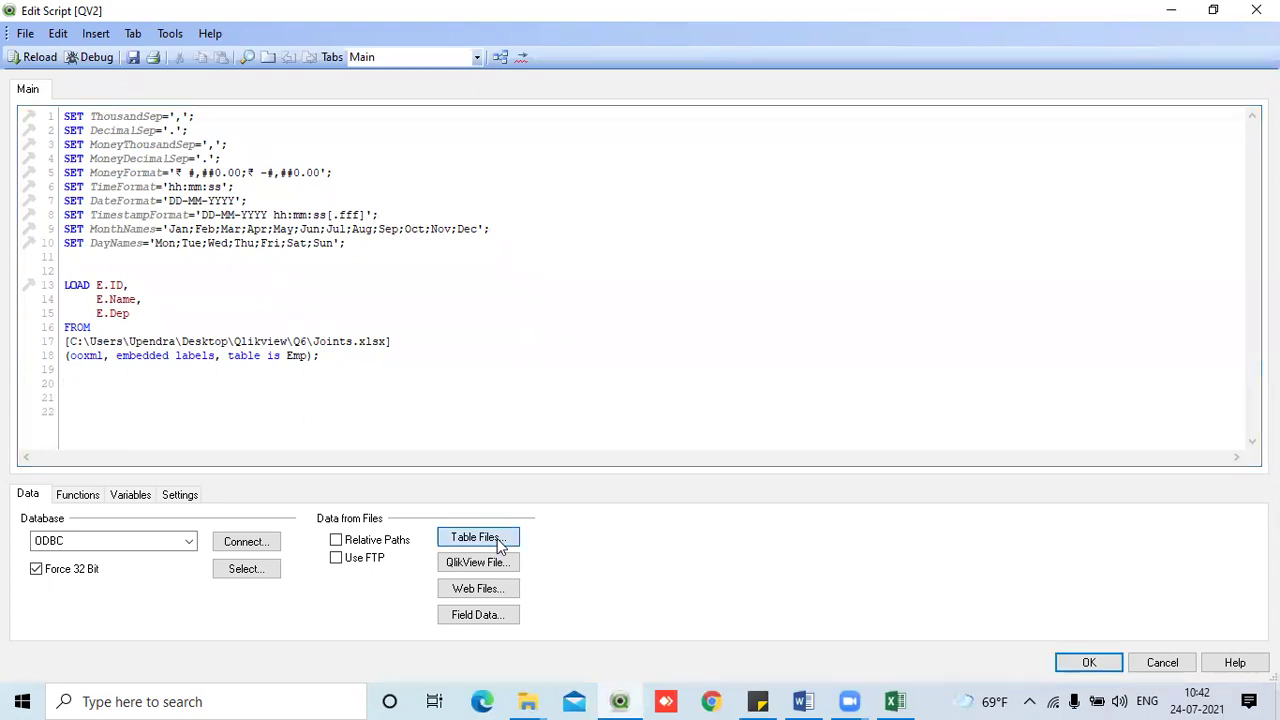
{"action": "left_click", "coordinate": [512, 258]}
{"action": "double_click", "coordinate": [512, 258]}
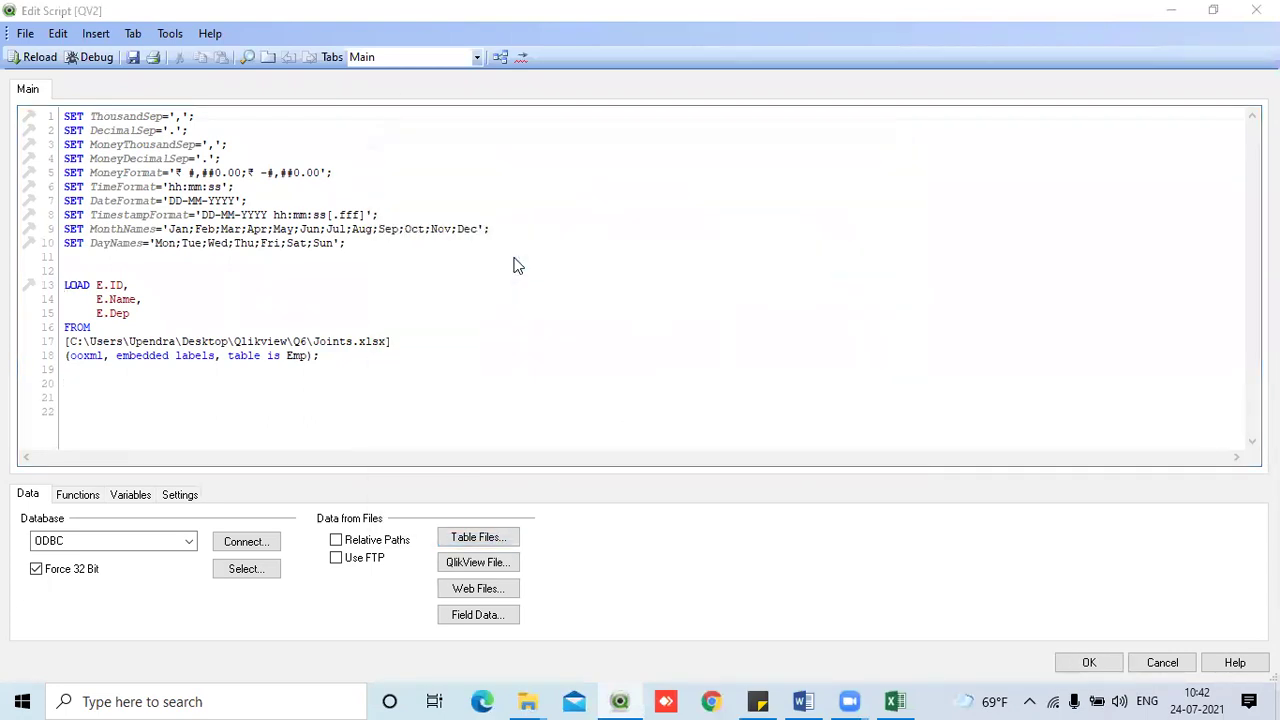
{"action": "left_click", "coordinate": [724, 158]}
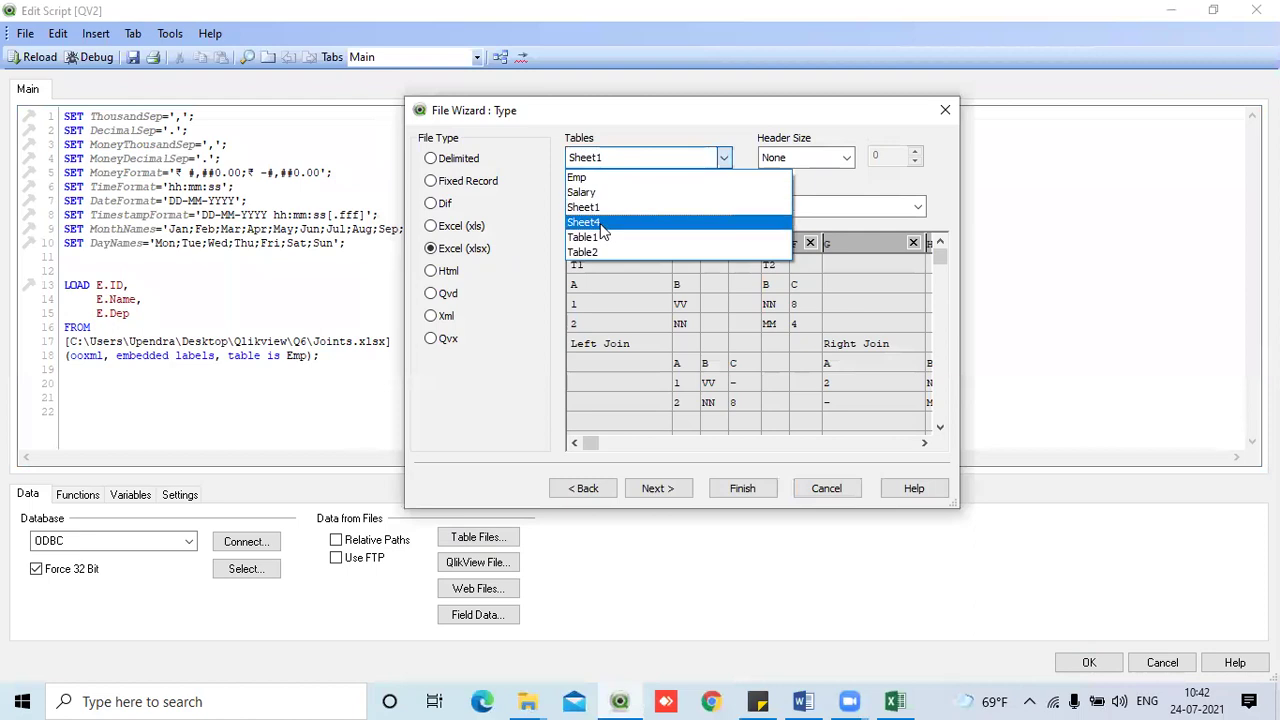
{"action": "left_click", "coordinate": [582, 192]}
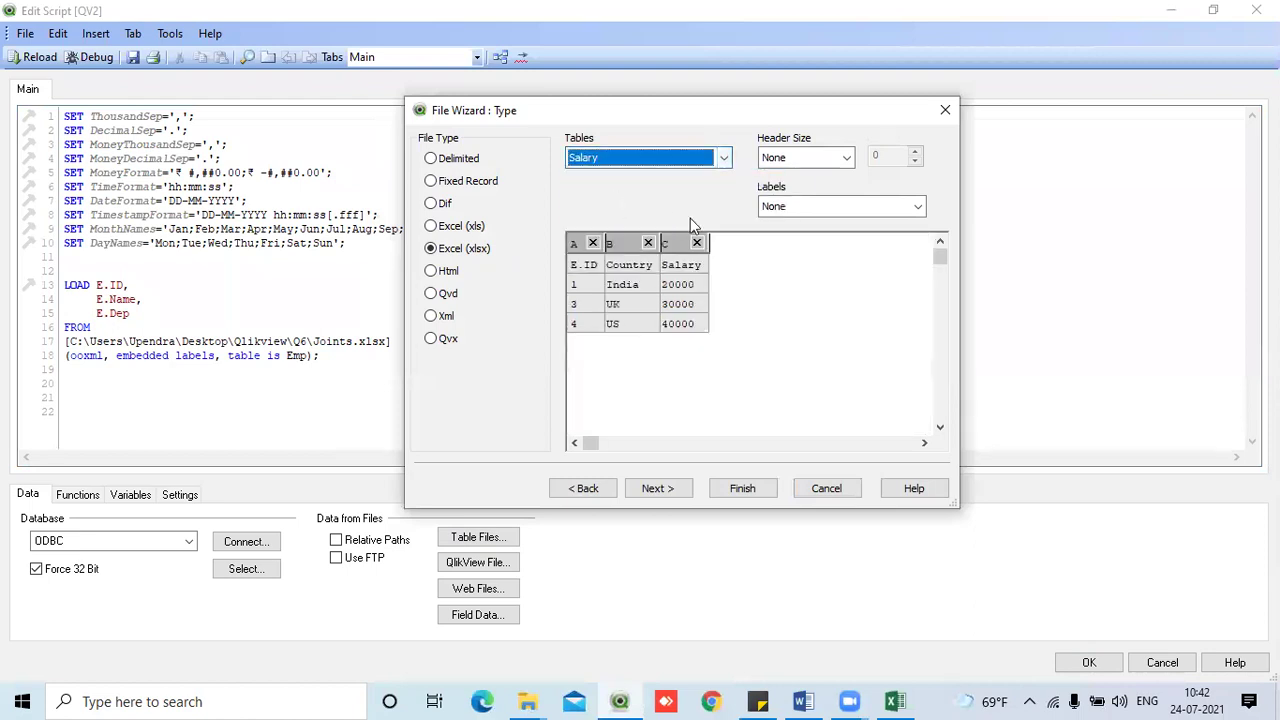
{"action": "left_click", "coordinate": [885, 210]}
{"action": "left_click", "coordinate": [829, 243]}
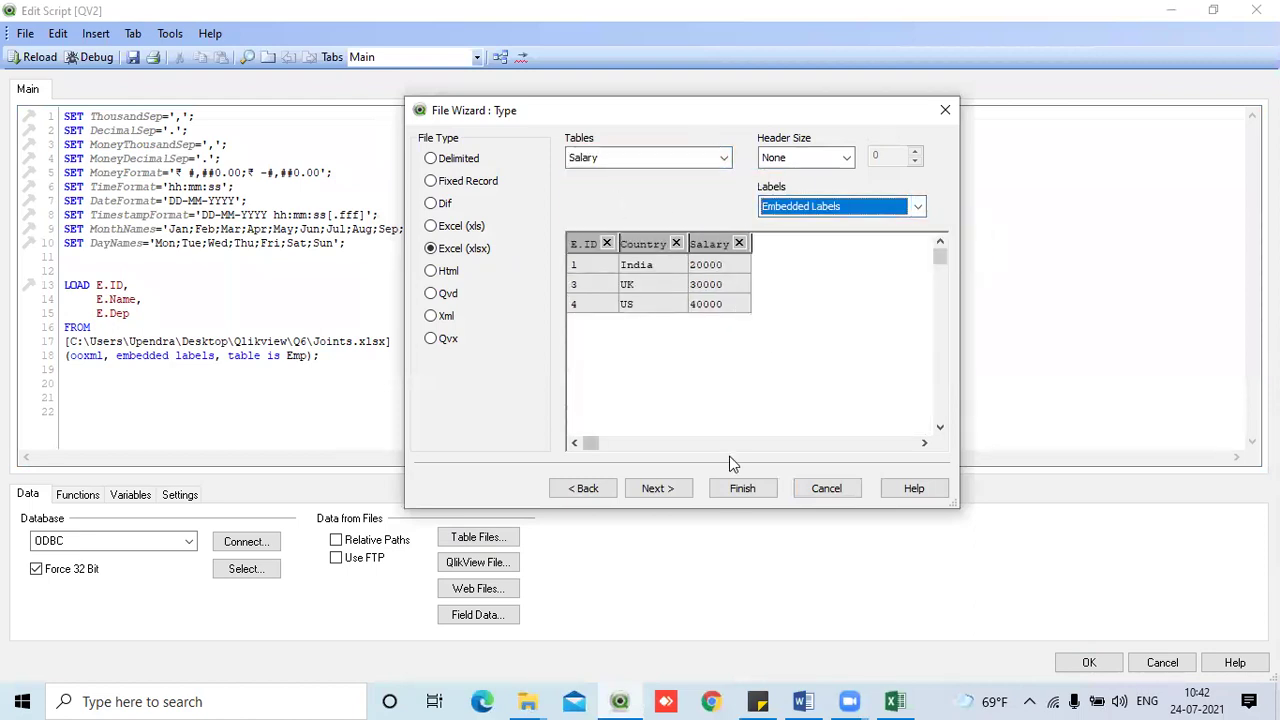
{"action": "left_click", "coordinate": [740, 488]}
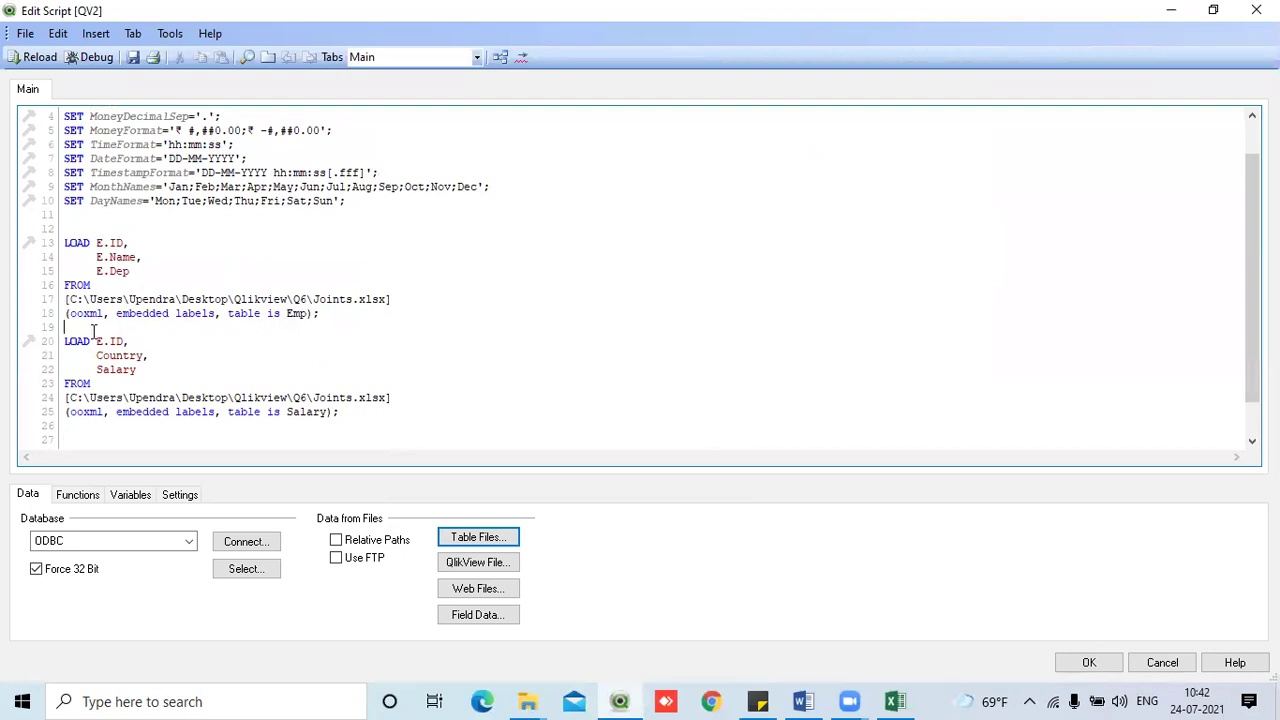
{"action": "key", "text": "Return"}
{"action": "scroll", "coordinate": [89, 330], "scroll_direction": "down", "scroll_amount": 2}
{"action": "scroll", "coordinate": [141, 311], "scroll_direction": "up", "scroll_amount": 3}
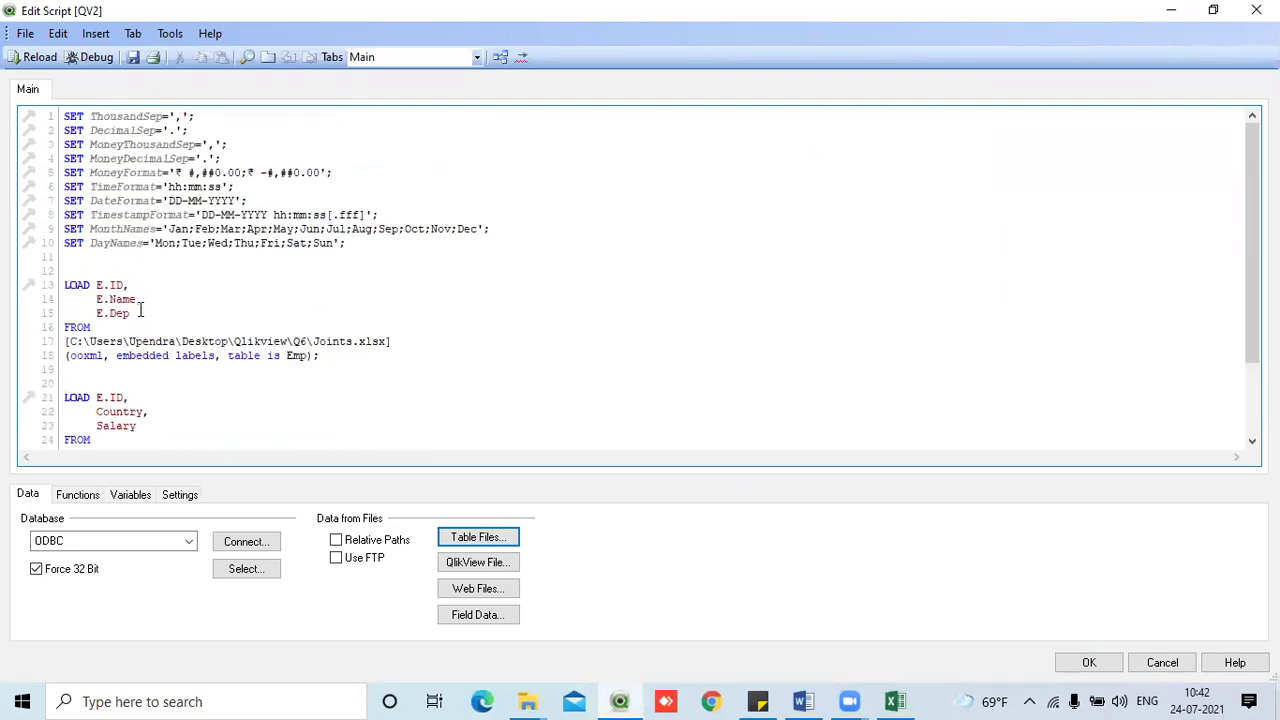
- Reload the script, saving the document as C5.1 in the Q6 folder, and accept the sheet properties without displaying any fields
{"action": "left_click", "coordinate": [35, 57]}
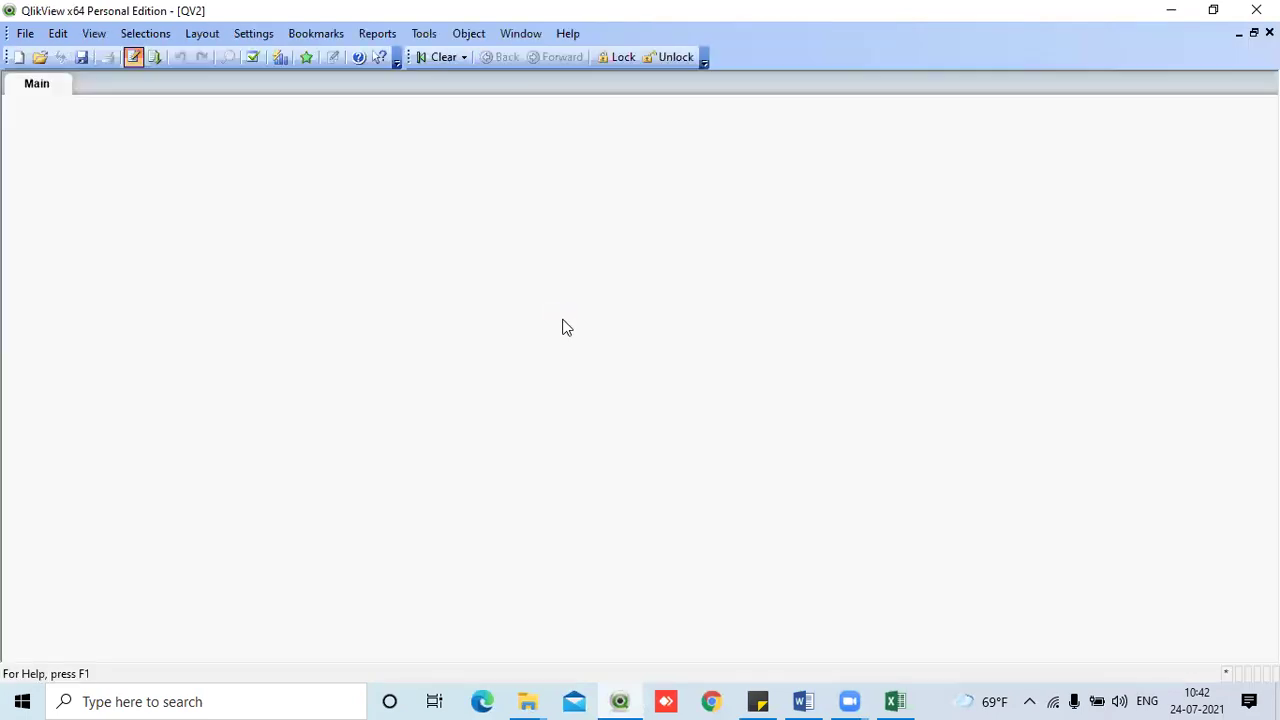
{"action": "left_click", "coordinate": [589, 251]}
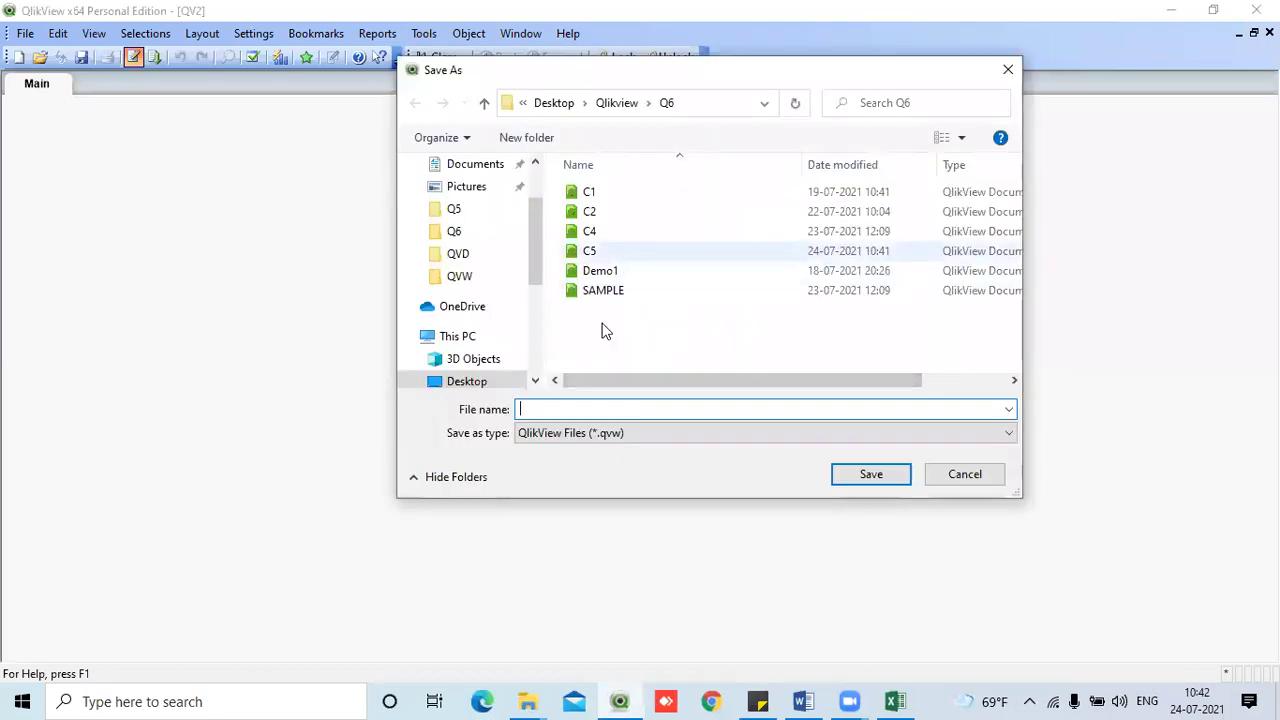
{"action": "left_click", "coordinate": [569, 409]}
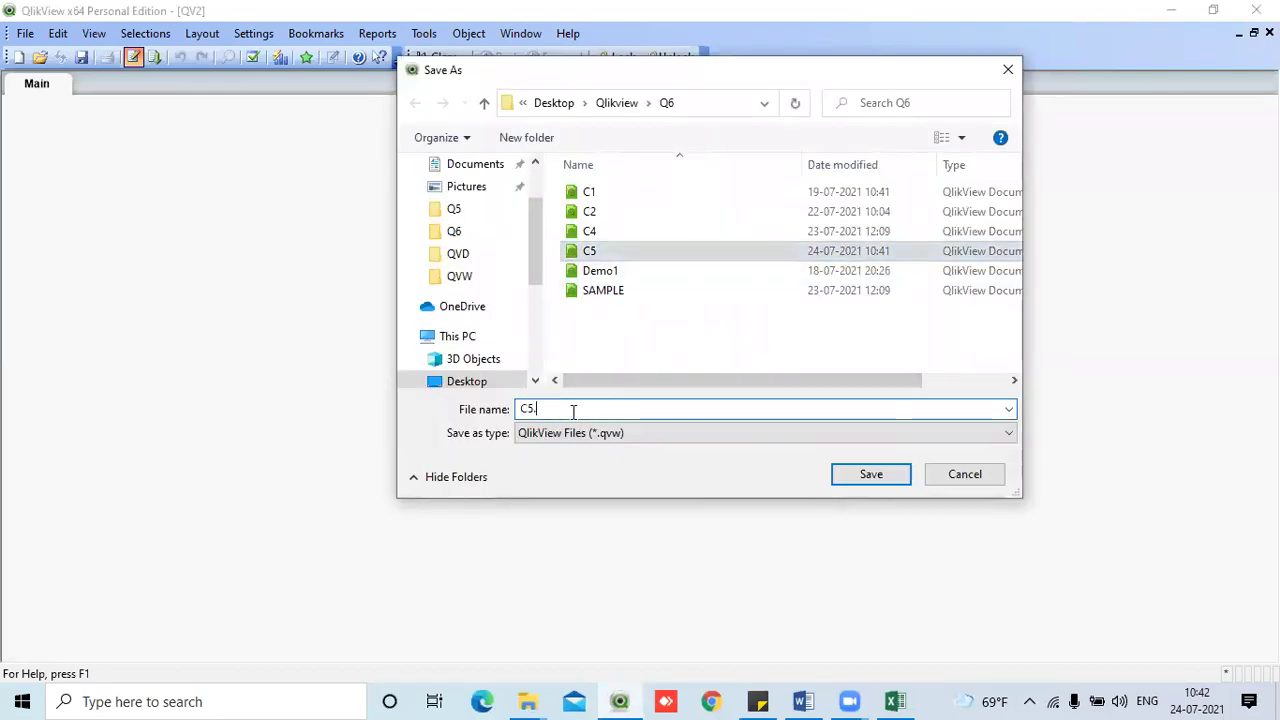
{"action": "type", "text": ".1"}
{"action": "key", "text": "Return"}
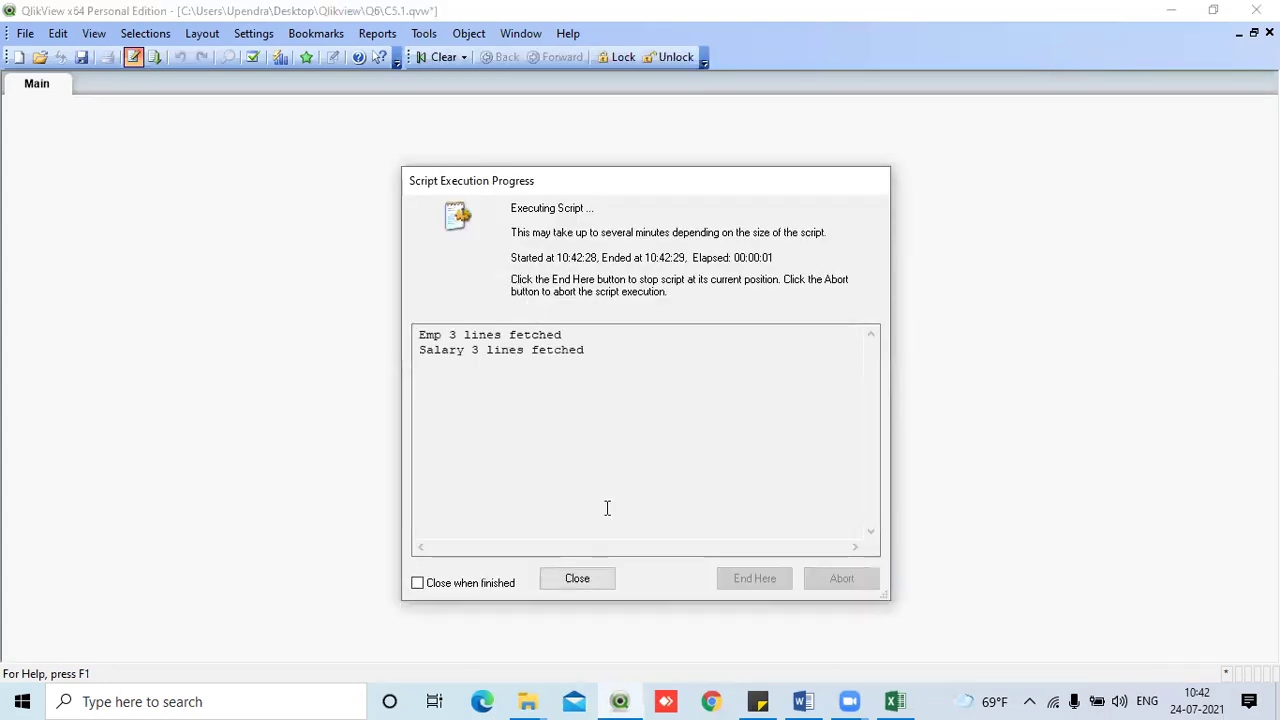
{"action": "left_click", "coordinate": [578, 578]}
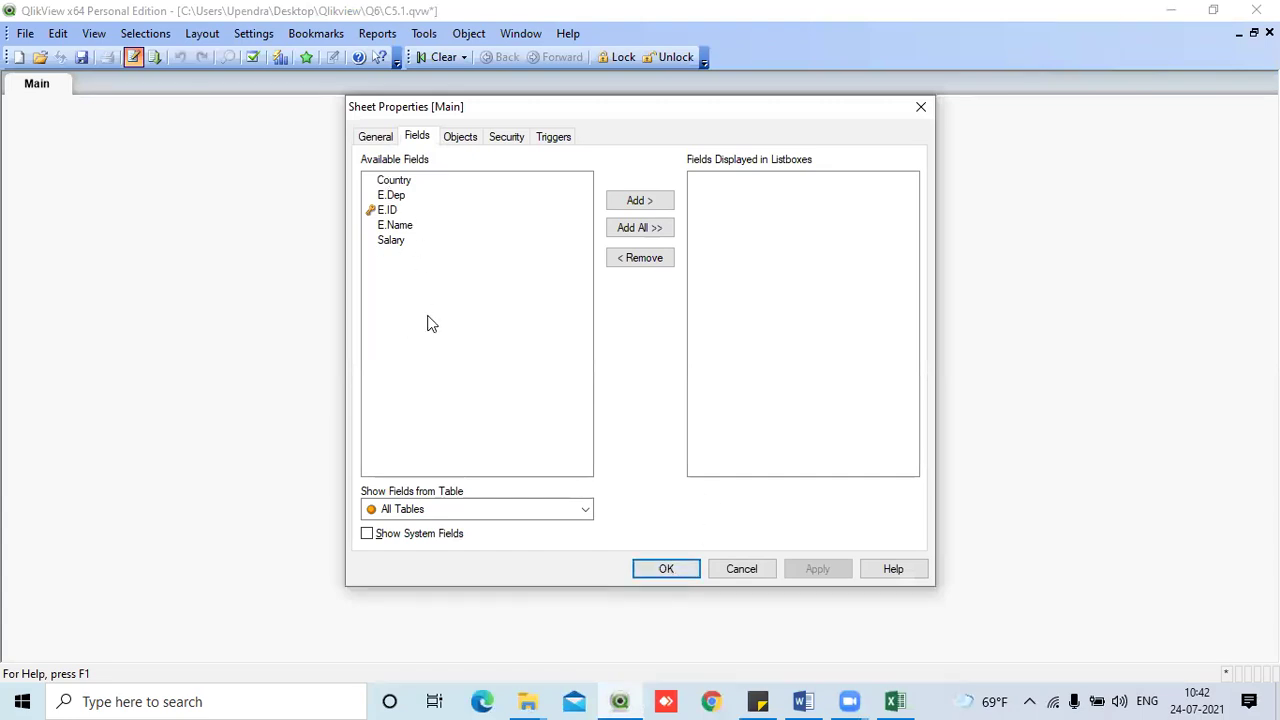
{"action": "left_click", "coordinate": [674, 568]}
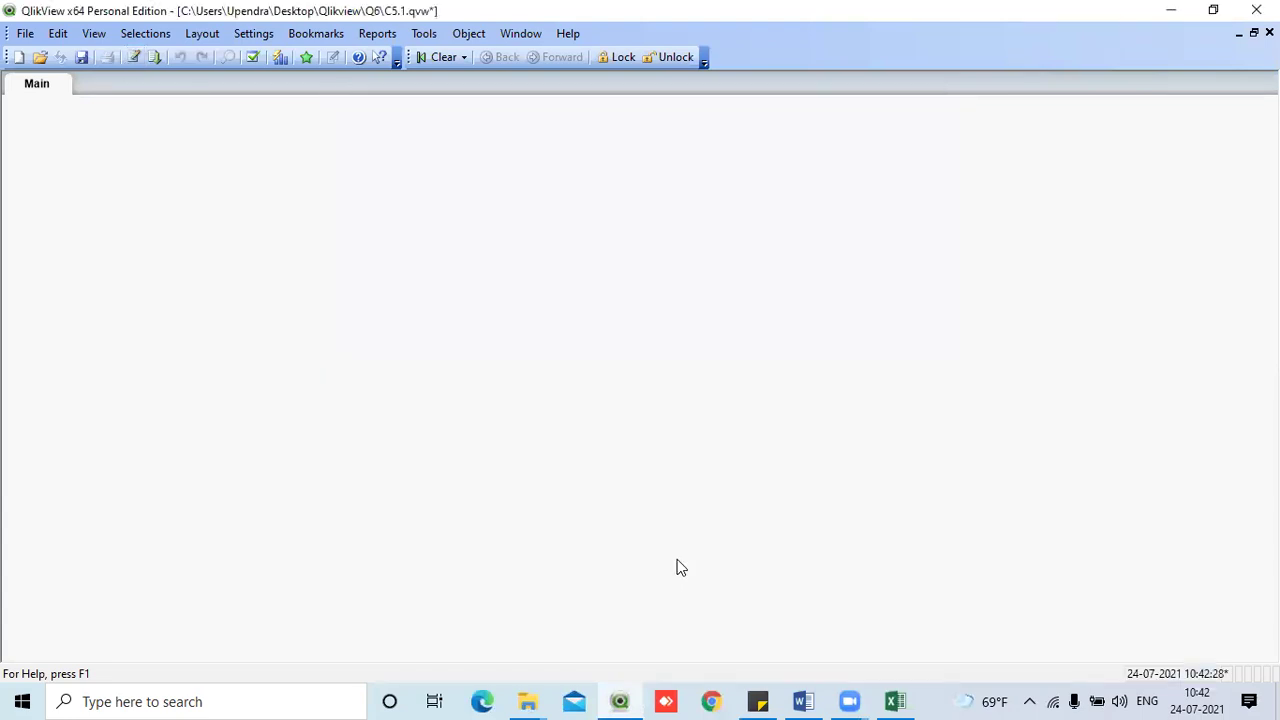
- Create a table box with all fields from the Emp and Salary tables and move it toward the sheet's left side
{"action": "right_click", "coordinate": [446, 241]}
{"action": "mouse_move", "coordinate": [560, 288]}
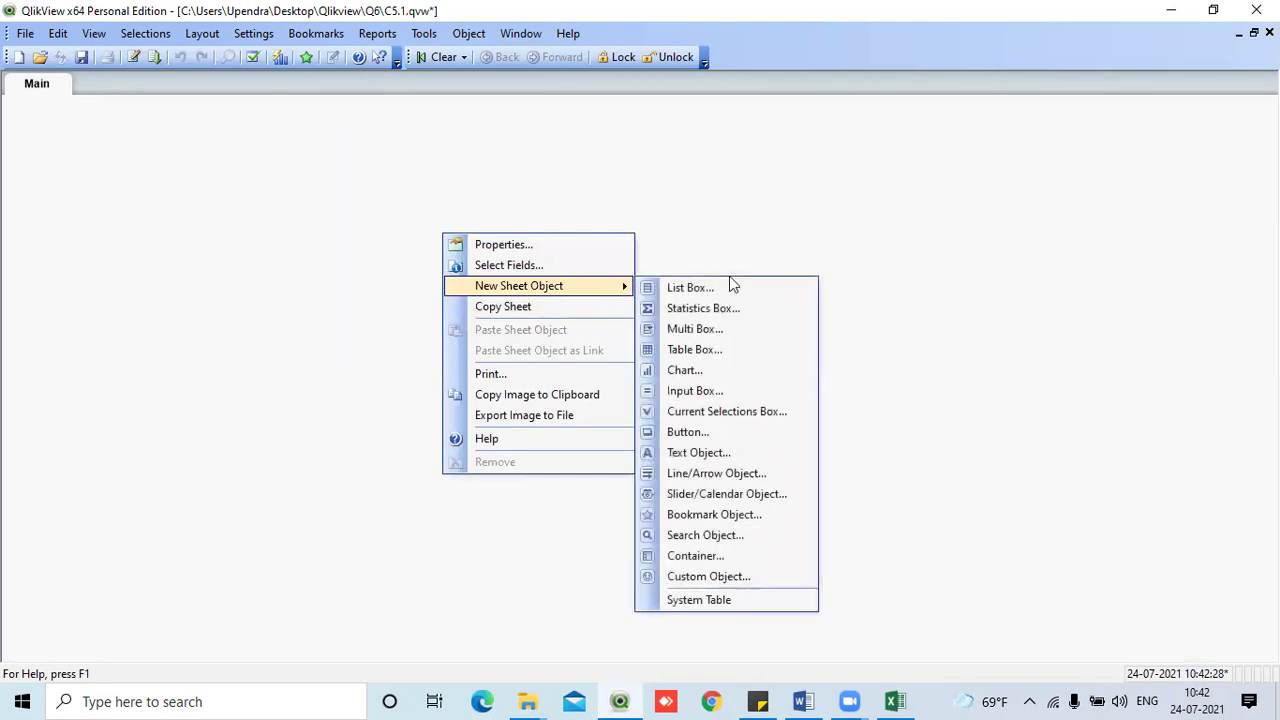
{"action": "left_click", "coordinate": [714, 360]}
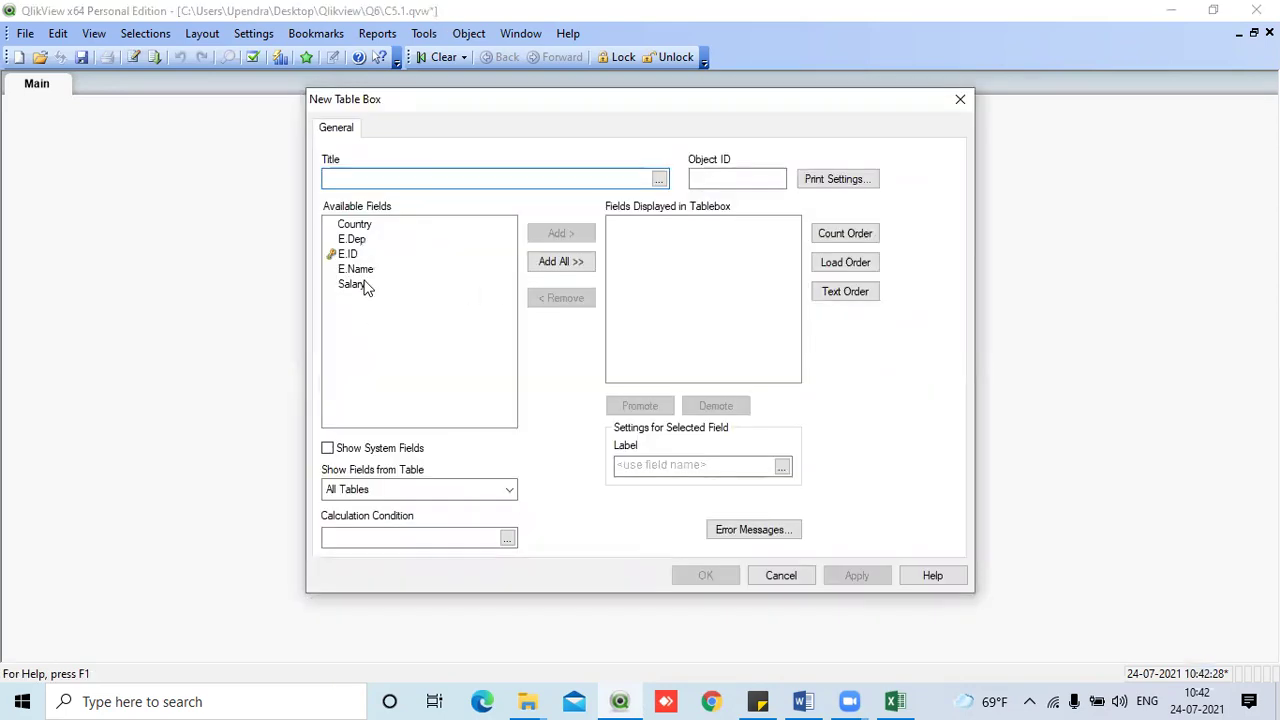
{"action": "left_click", "coordinate": [557, 261]}
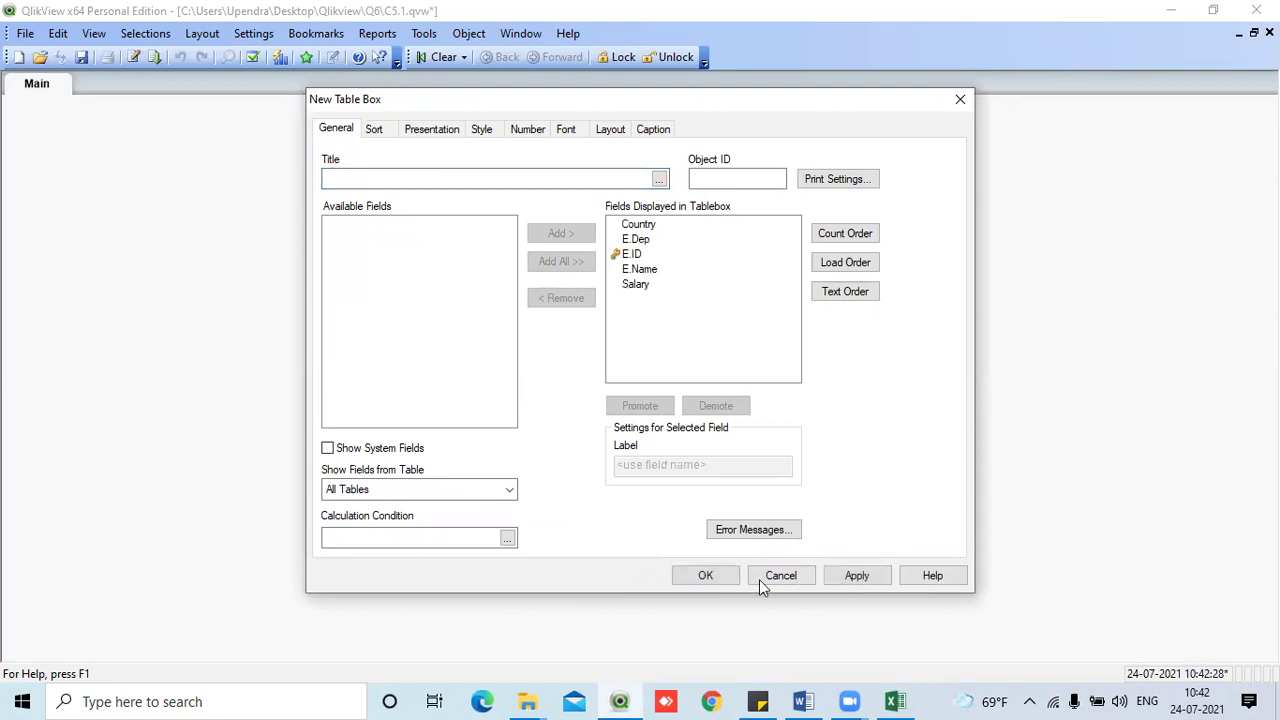
{"action": "left_click", "coordinate": [705, 575]}
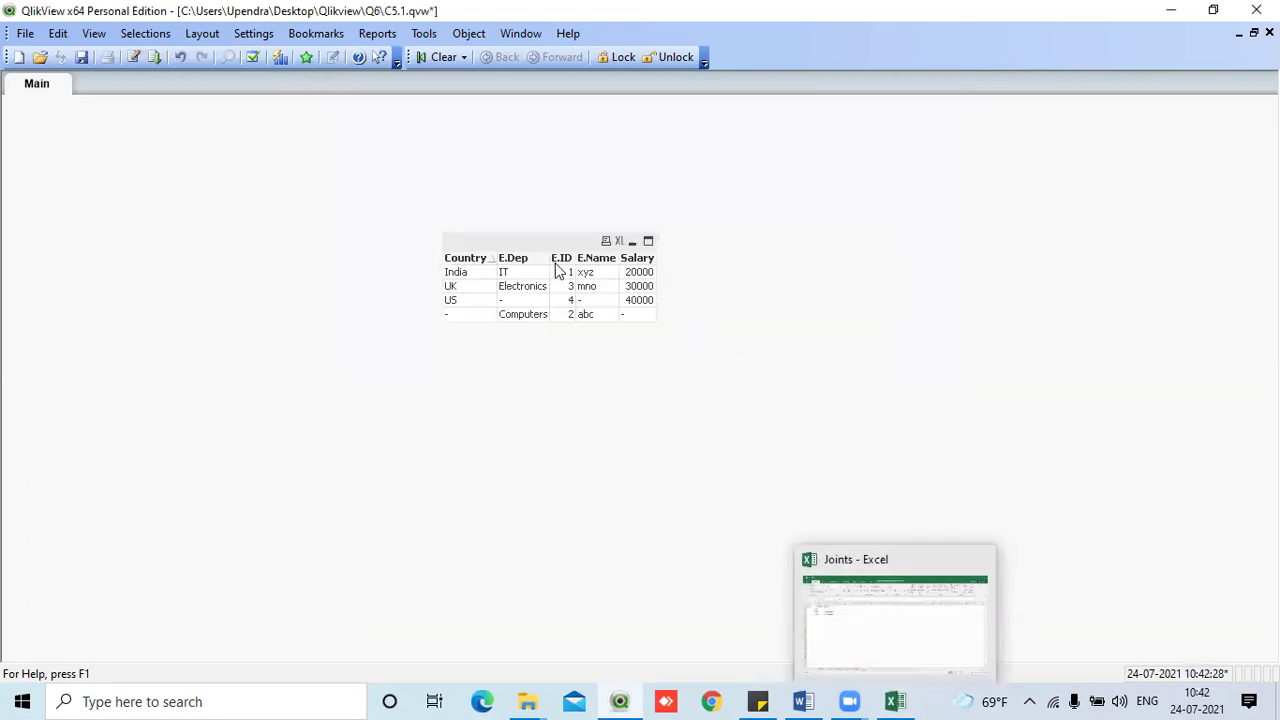
{"action": "left_click_drag", "start_coordinate": [545, 239], "coordinate": [257, 227]}
- Switch to the Joints workbook in Excel, shrink its window beside QlikView and compare the table box with the Outer join table on Sheet4
{"action": "left_click", "coordinate": [894, 701]}
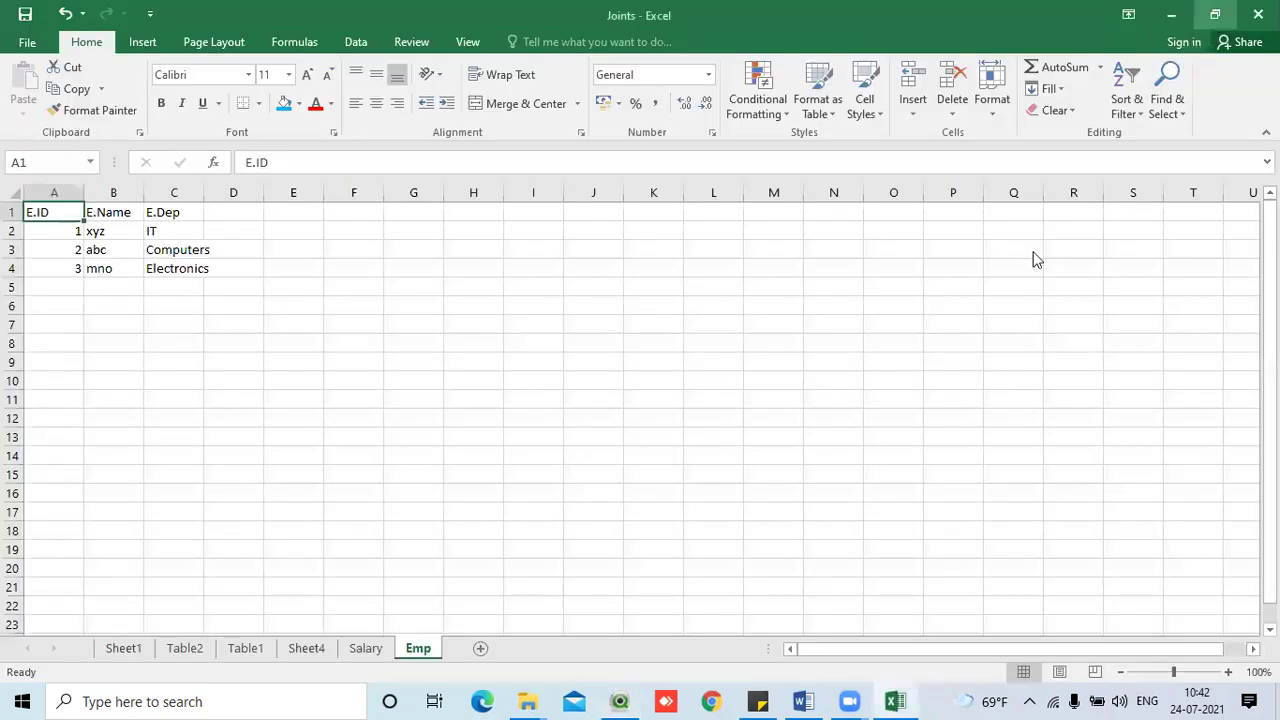
{"action": "left_click", "coordinate": [1214, 15]}
{"action": "left_click", "coordinate": [912, 566]}
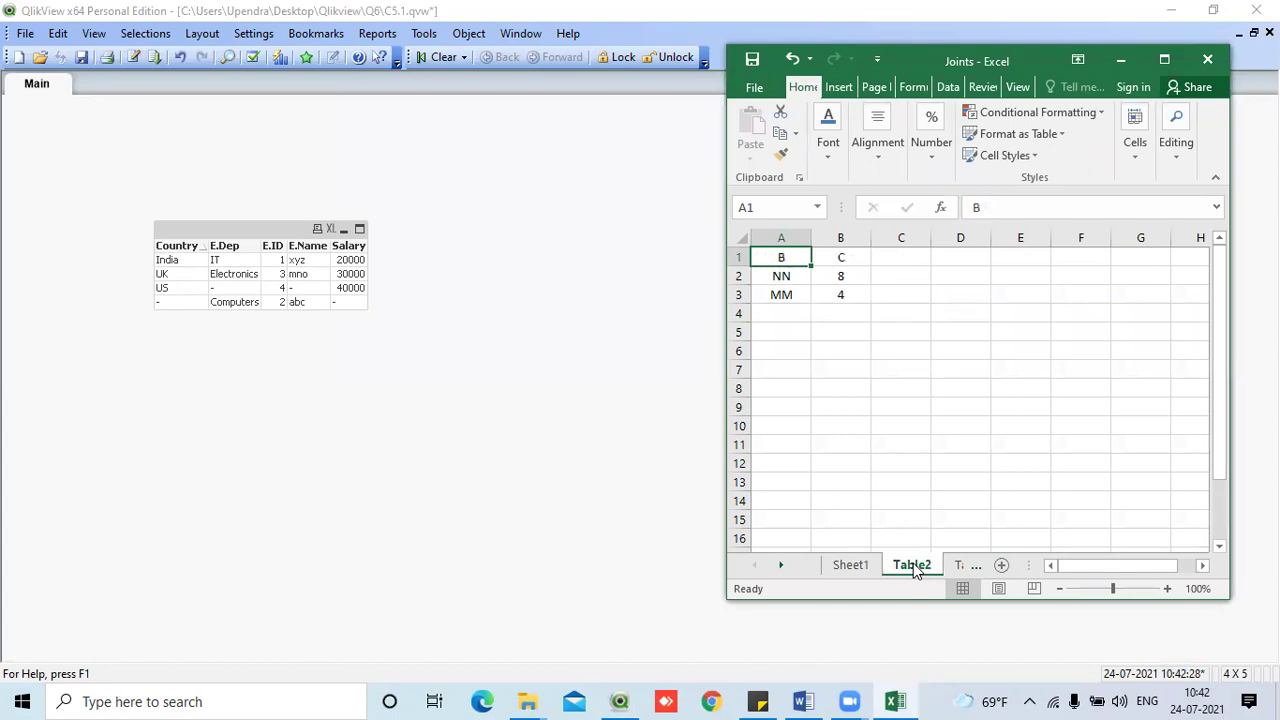
{"action": "left_click", "coordinate": [866, 566]}
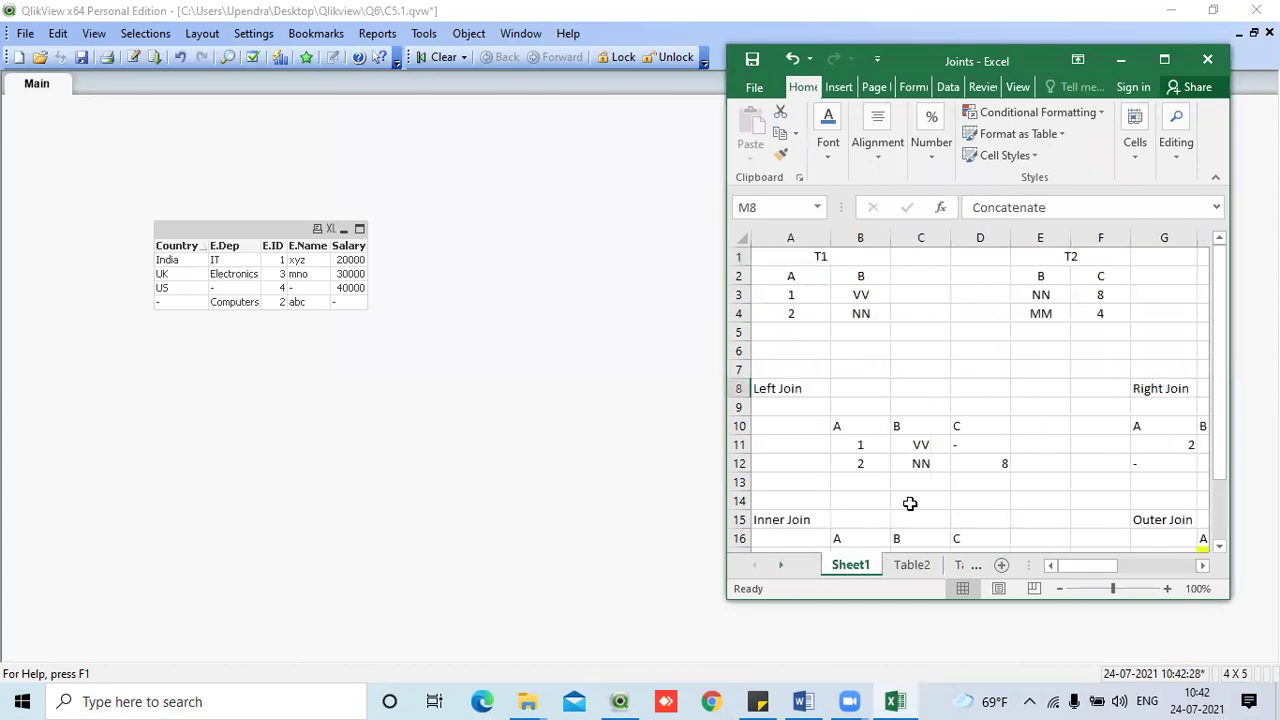
{"action": "left_click_drag", "start_coordinate": [1016, 562], "coordinate": [1116, 565]}
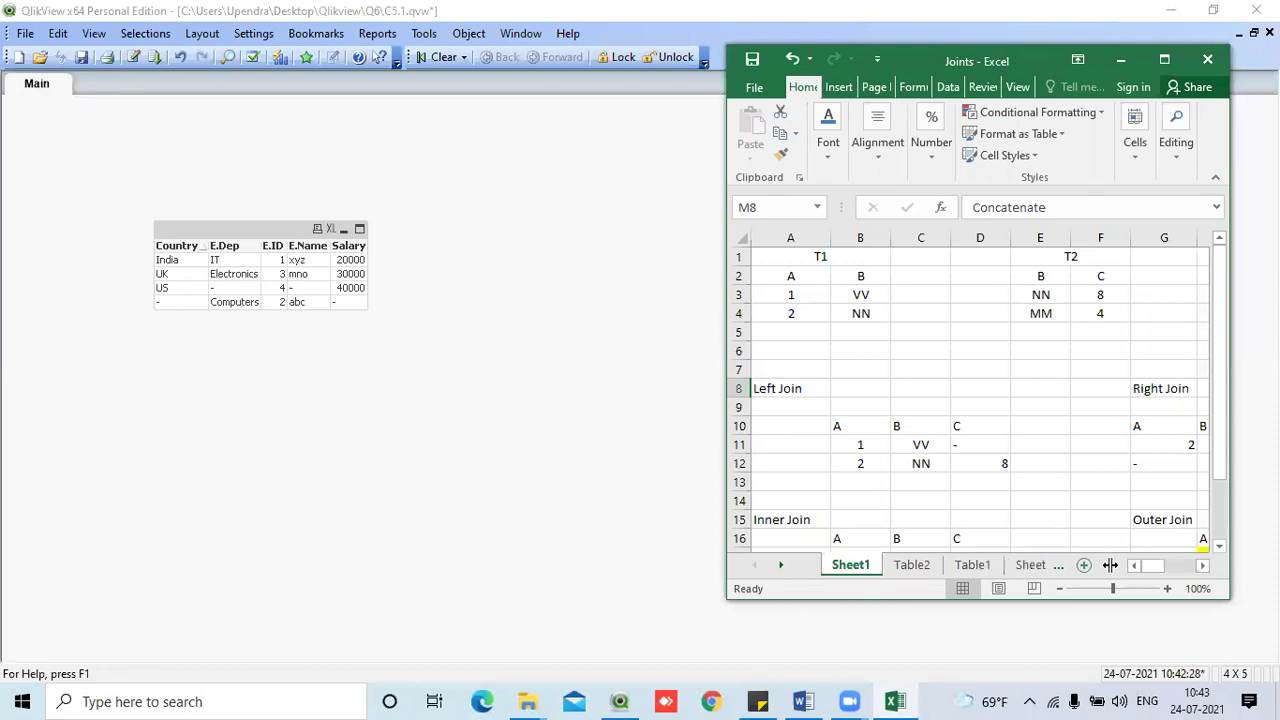
{"action": "left_click", "coordinate": [1027, 568]}
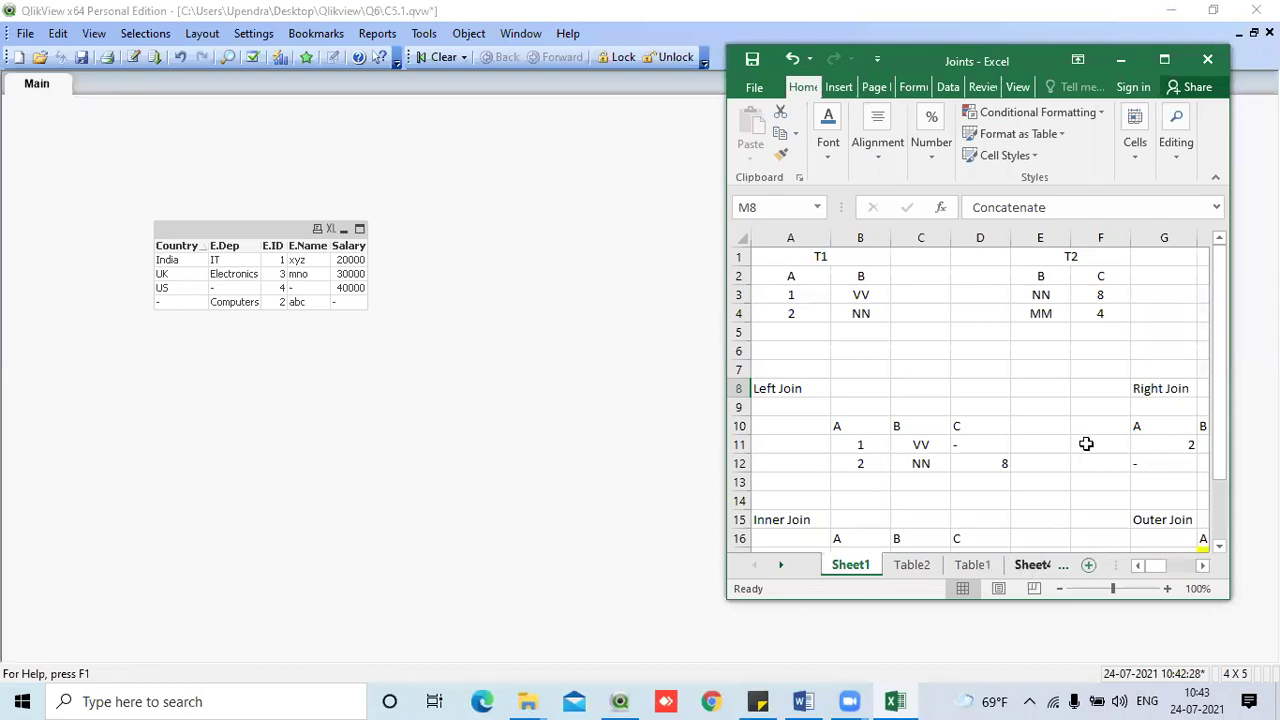
{"action": "left_click", "coordinate": [1203, 567]}
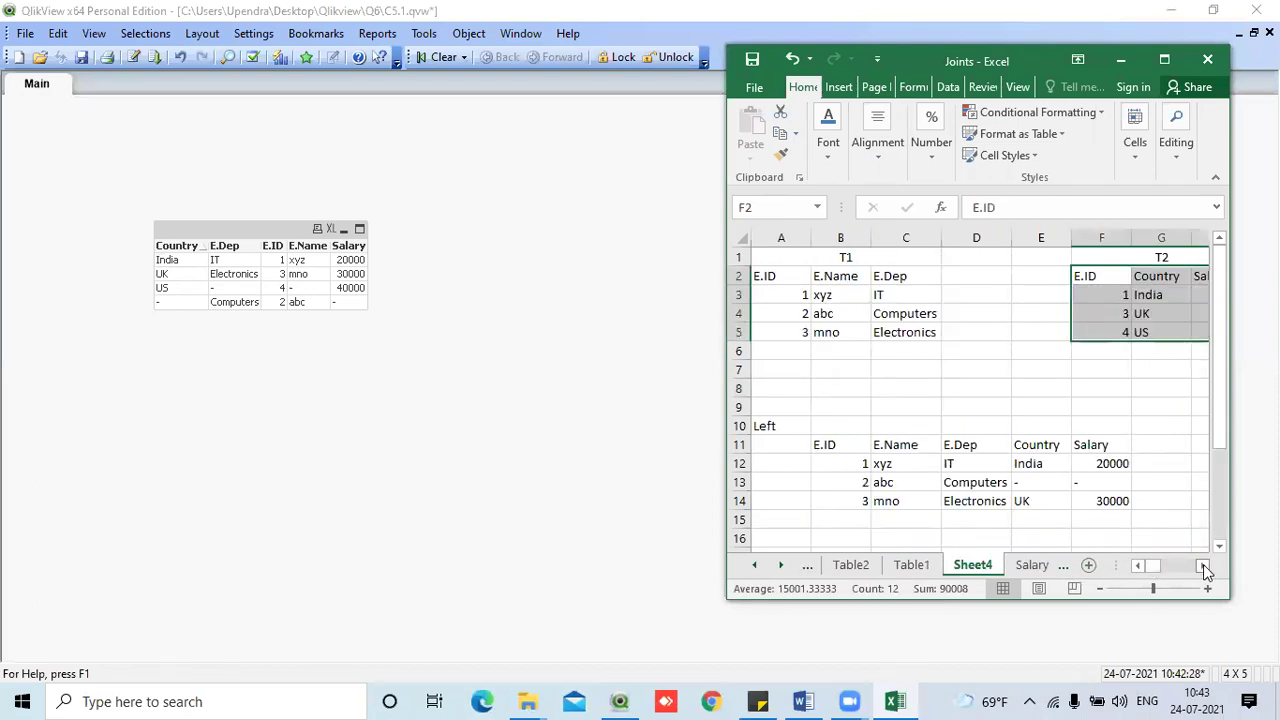
{"action": "scroll", "coordinate": [1127, 444], "scroll_direction": "down", "scroll_amount": 3}
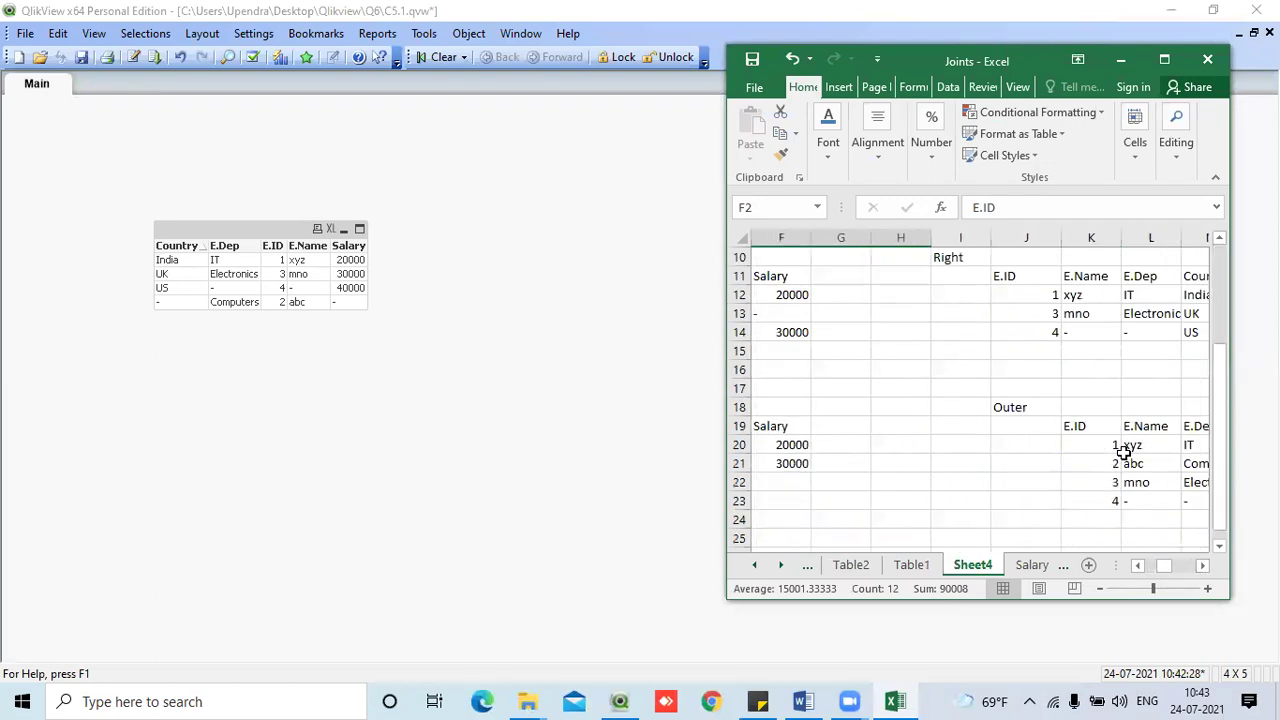
{"action": "left_click", "coordinate": [1203, 566]}
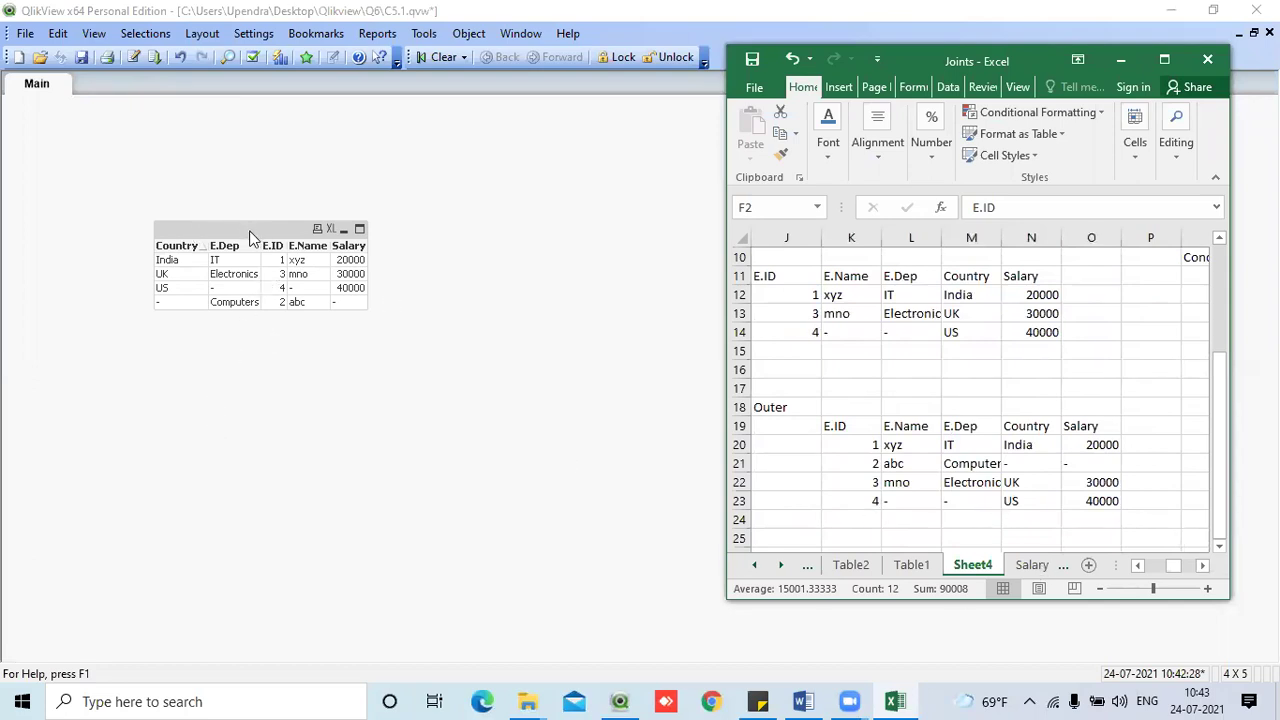
- Open the table box's properties and promote E.ID to the first position among the displayed fields
{"action": "right_click", "coordinate": [280, 245]}
{"action": "left_click", "coordinate": [302, 241]}
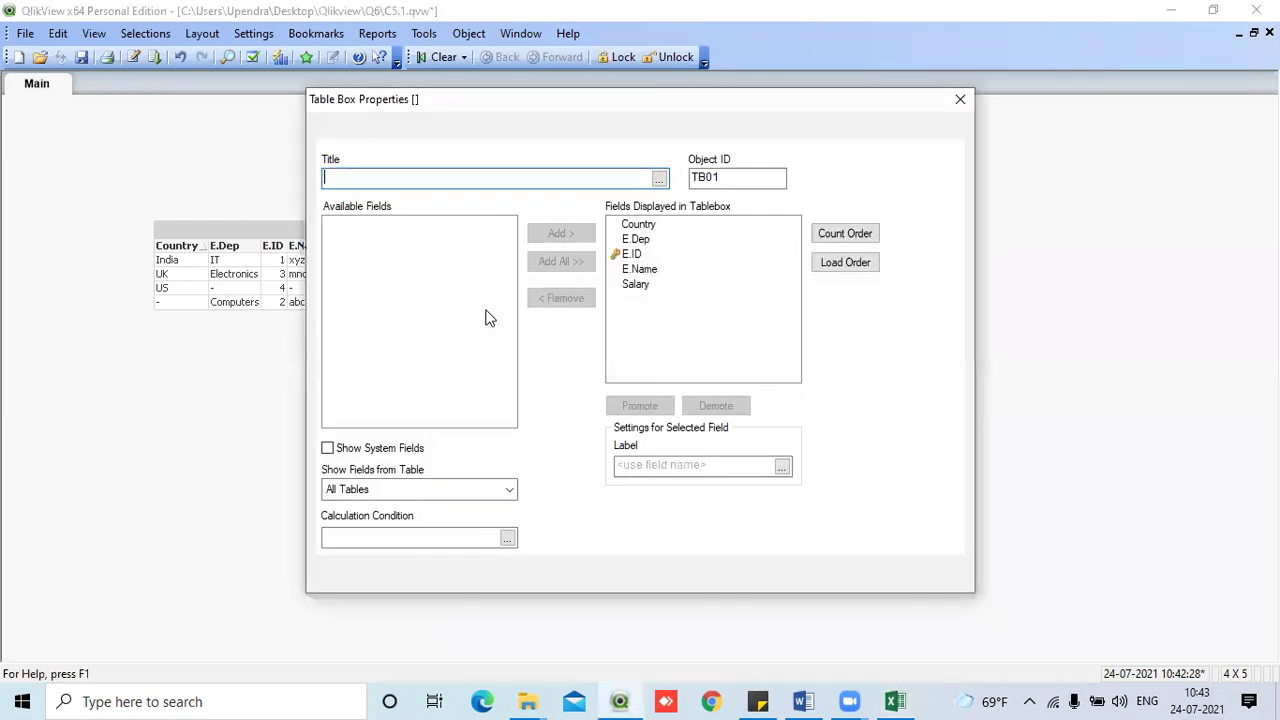
{"action": "left_click", "coordinate": [898, 693]}
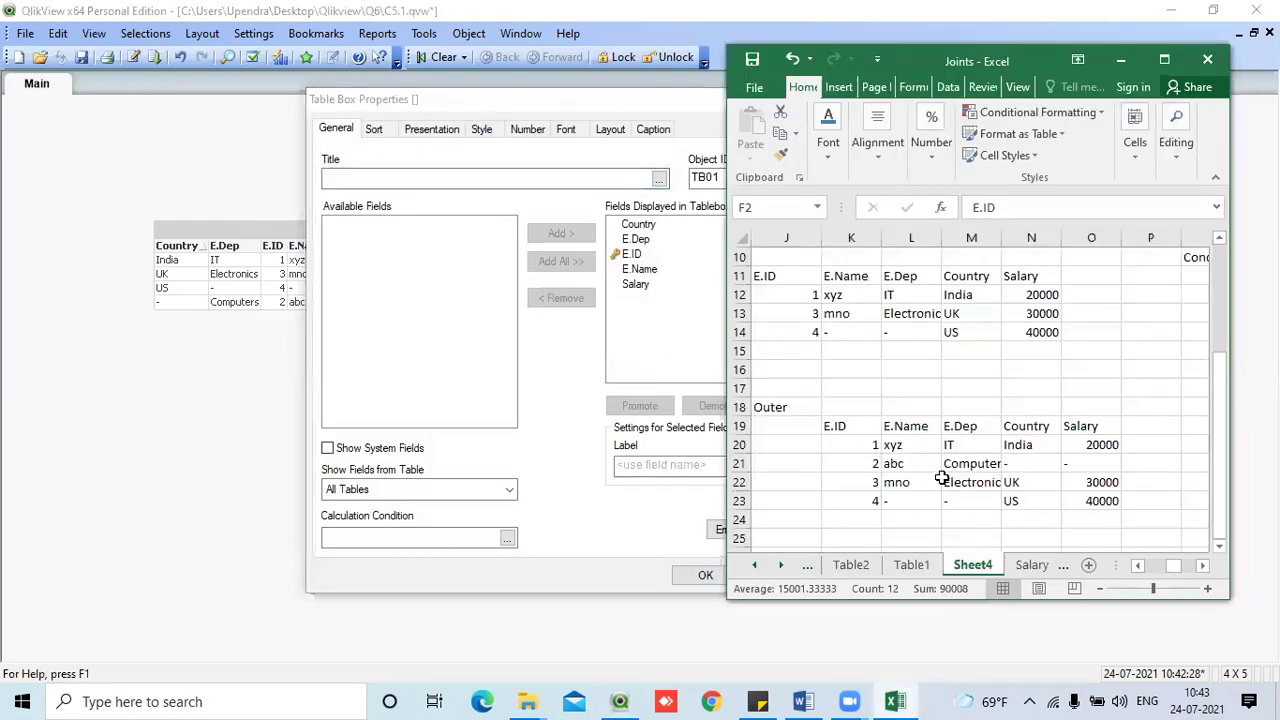
{"action": "left_click", "coordinate": [623, 106]}
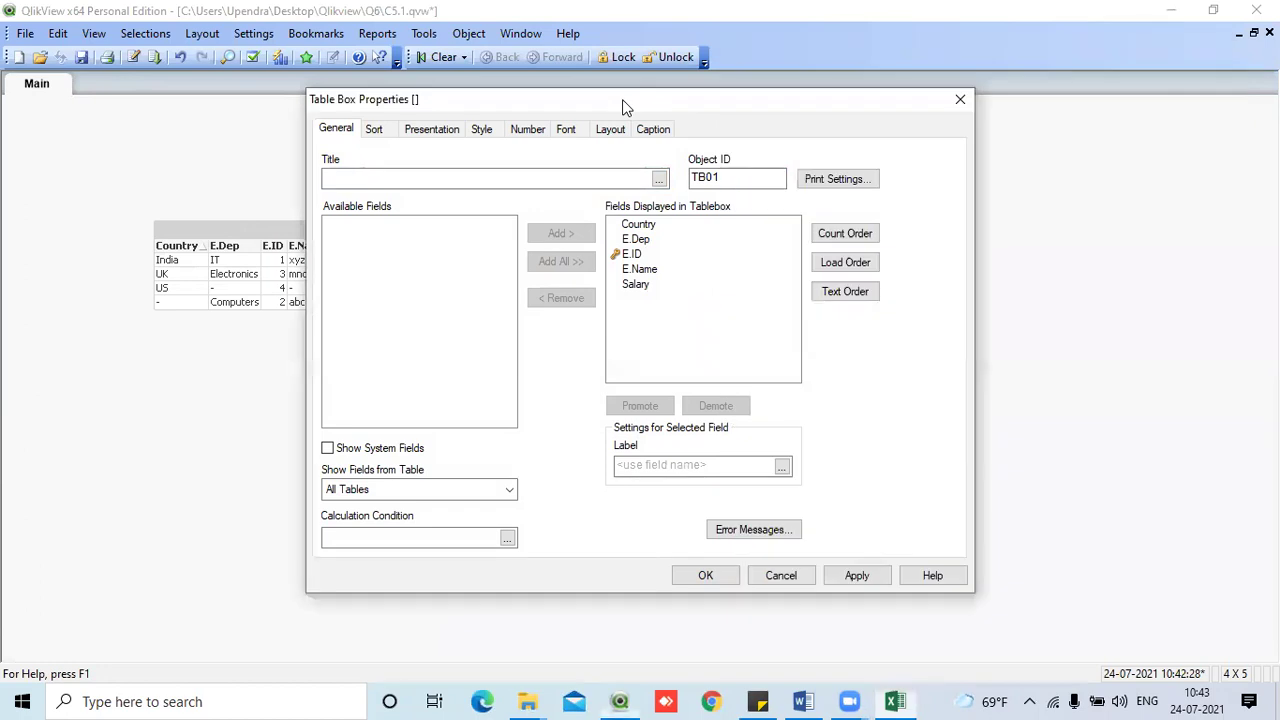
{"action": "left_click_drag", "start_coordinate": [623, 106], "coordinate": [439, 104]}
{"action": "left_click", "coordinate": [458, 286]}
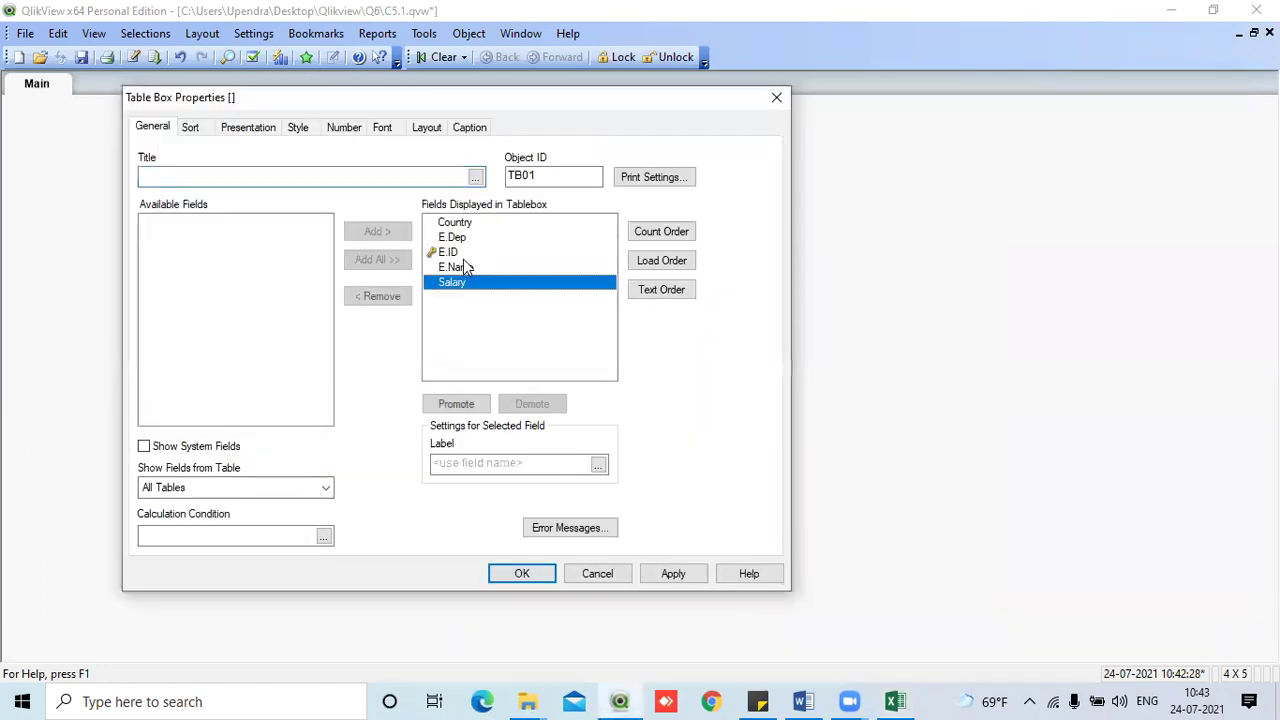
{"action": "left_click", "coordinate": [455, 252]}
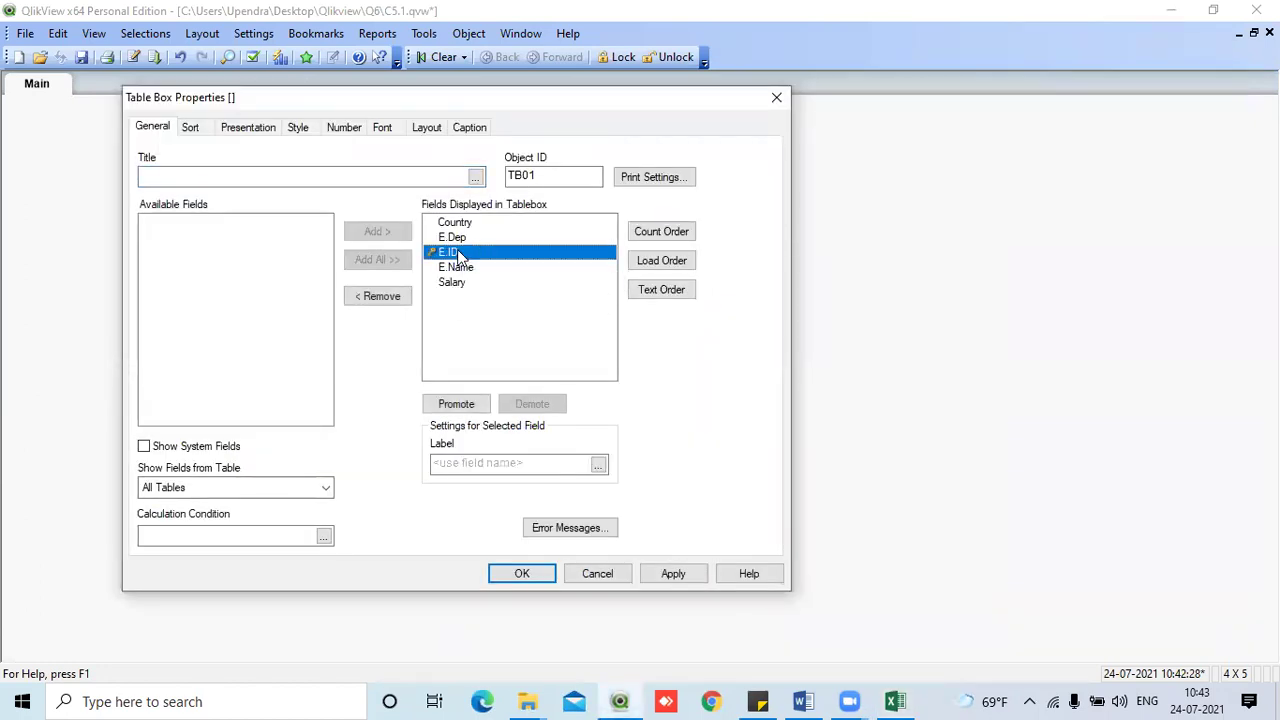
{"action": "left_click", "coordinate": [465, 404]}
{"action": "left_click", "coordinate": [465, 404]}
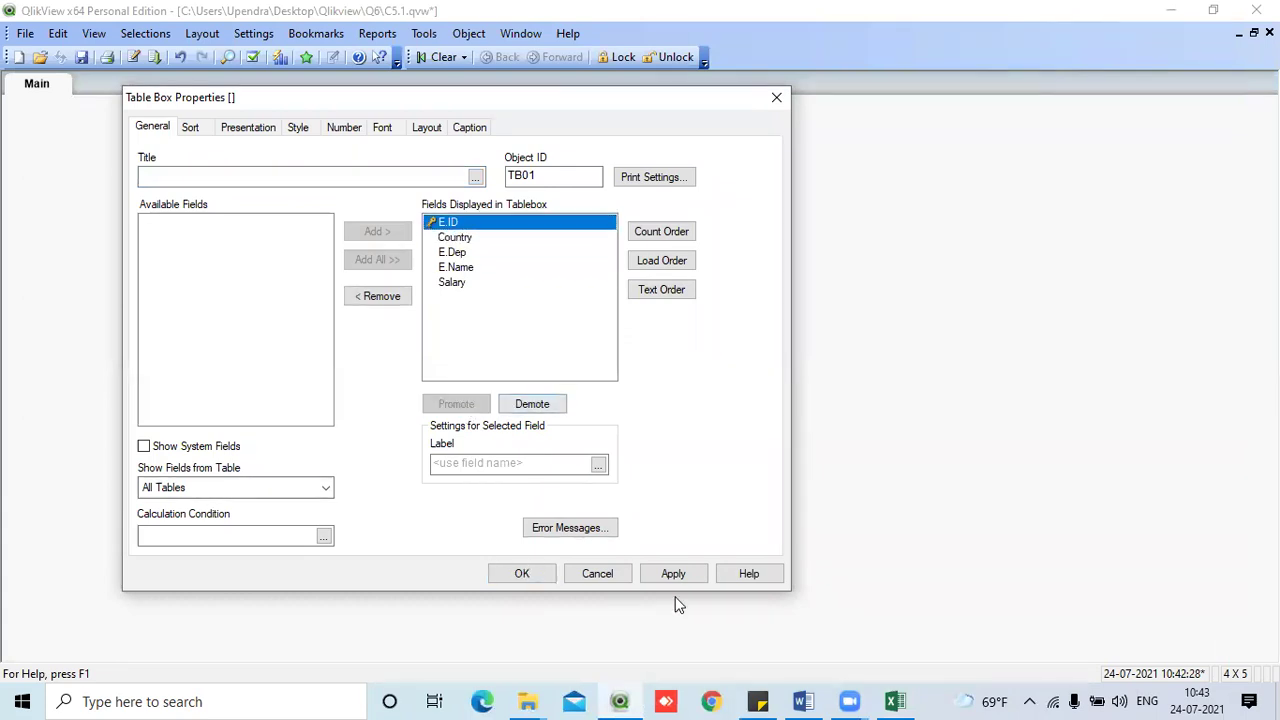
- Place E.Name second and E.Dep third in the table box, accept the order and compare it with the Outer table in Excel
{"action": "left_click", "coordinate": [460, 268]}
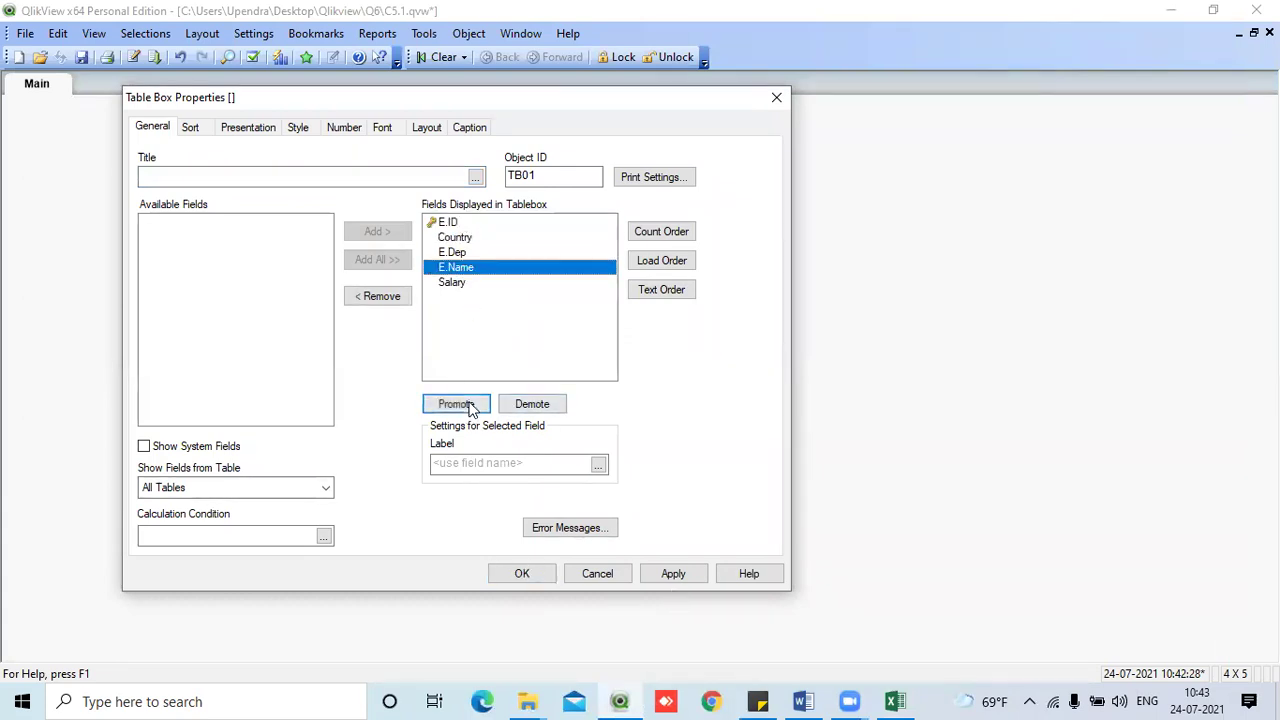
{"action": "left_click", "coordinate": [480, 404]}
{"action": "left_click", "coordinate": [482, 405]}
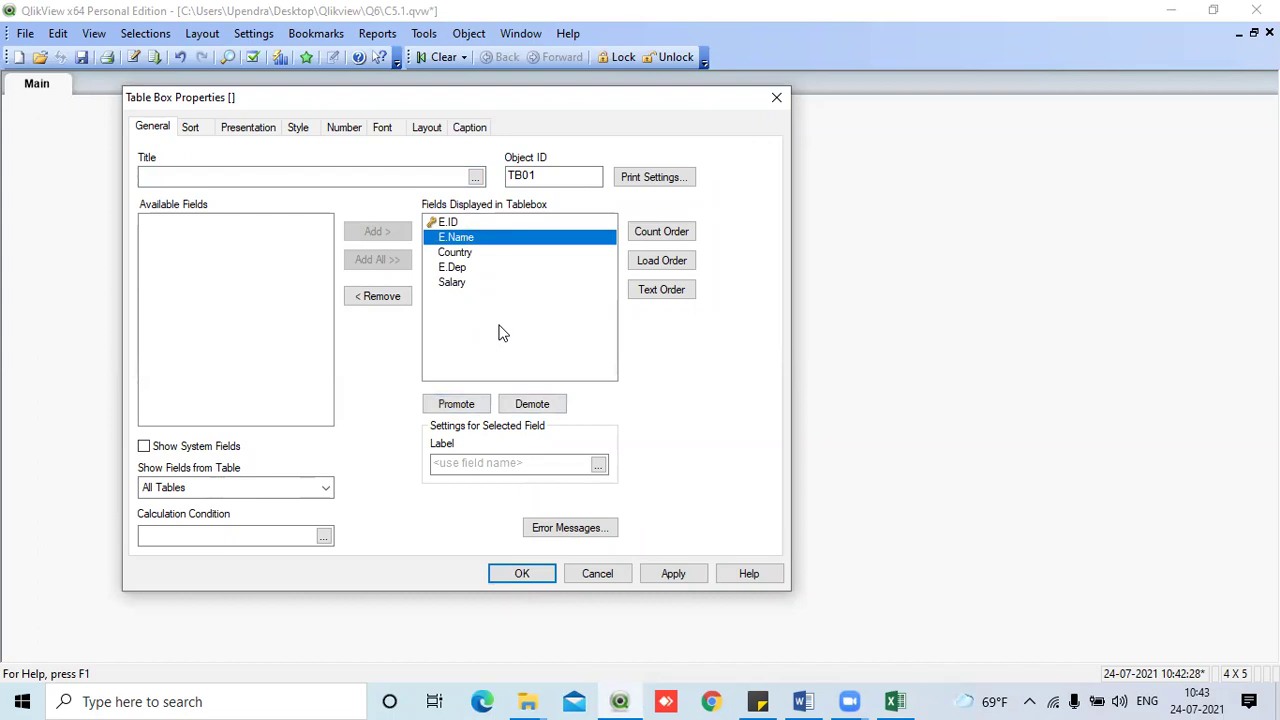
{"action": "left_click", "coordinate": [897, 701]}
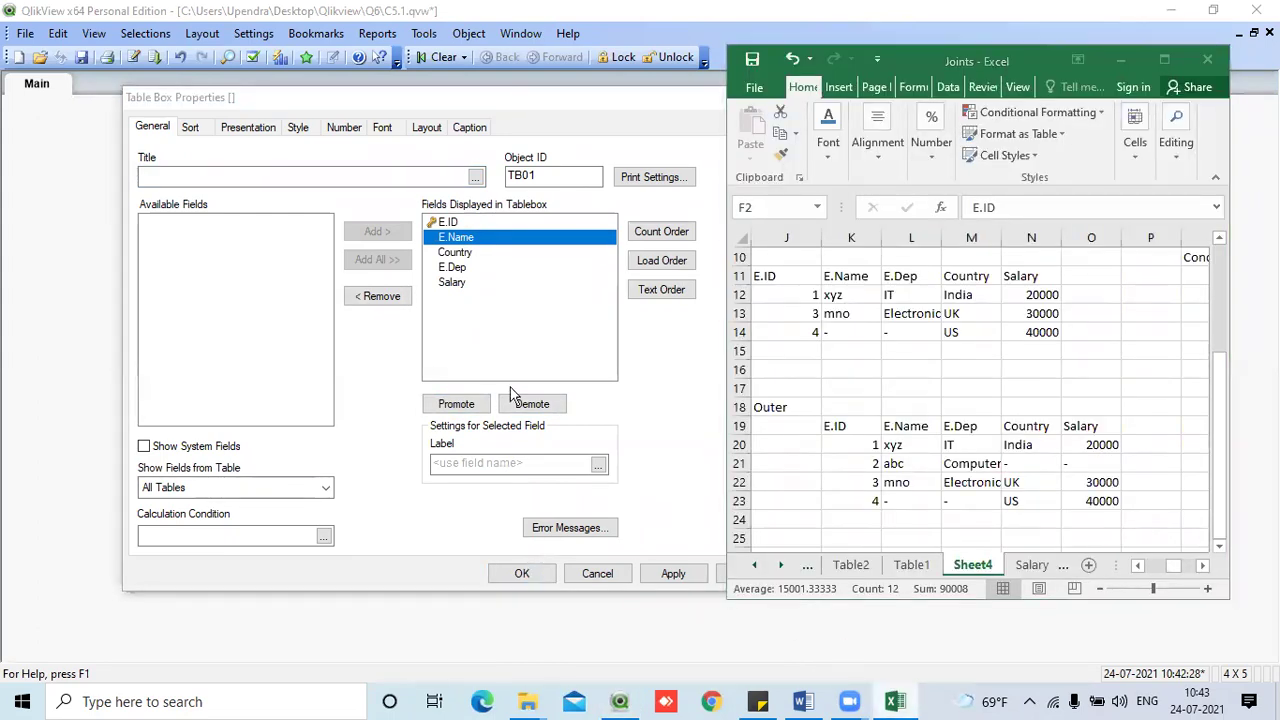
{"action": "left_click", "coordinate": [514, 318]}
{"action": "left_click", "coordinate": [452, 267]}
{"action": "left_click", "coordinate": [463, 410]}
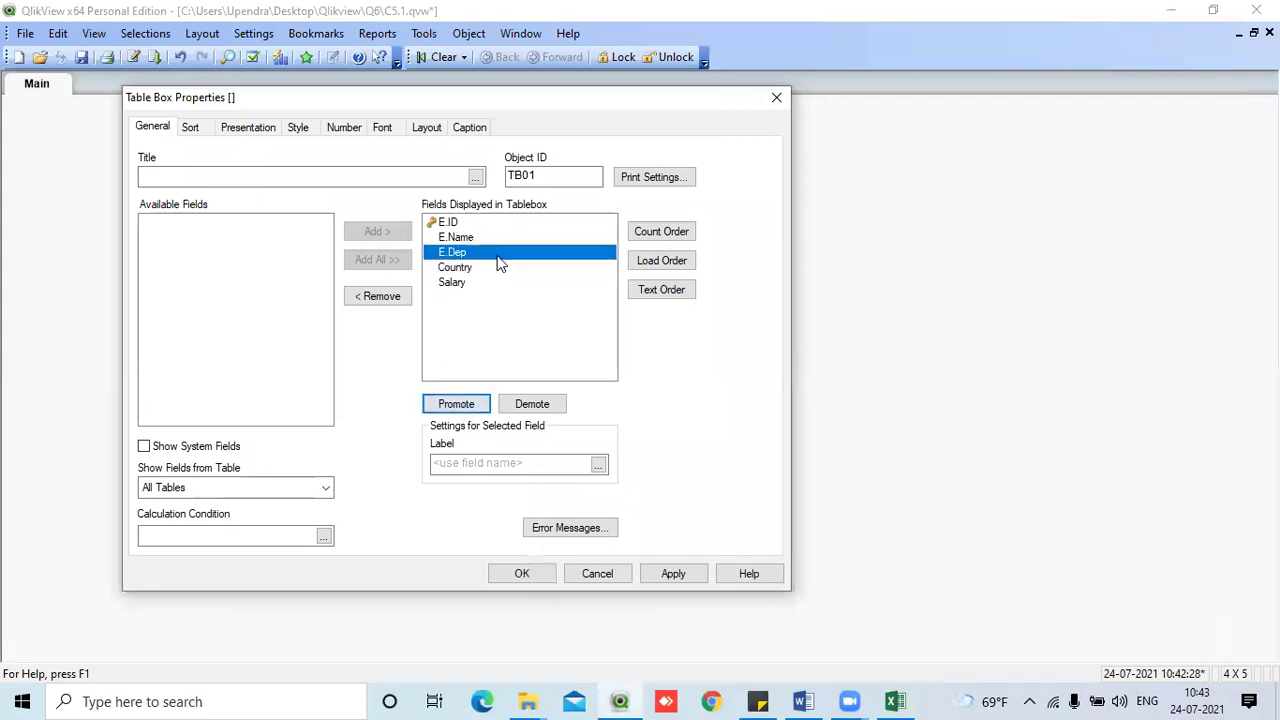
{"action": "left_click", "coordinate": [522, 574]}
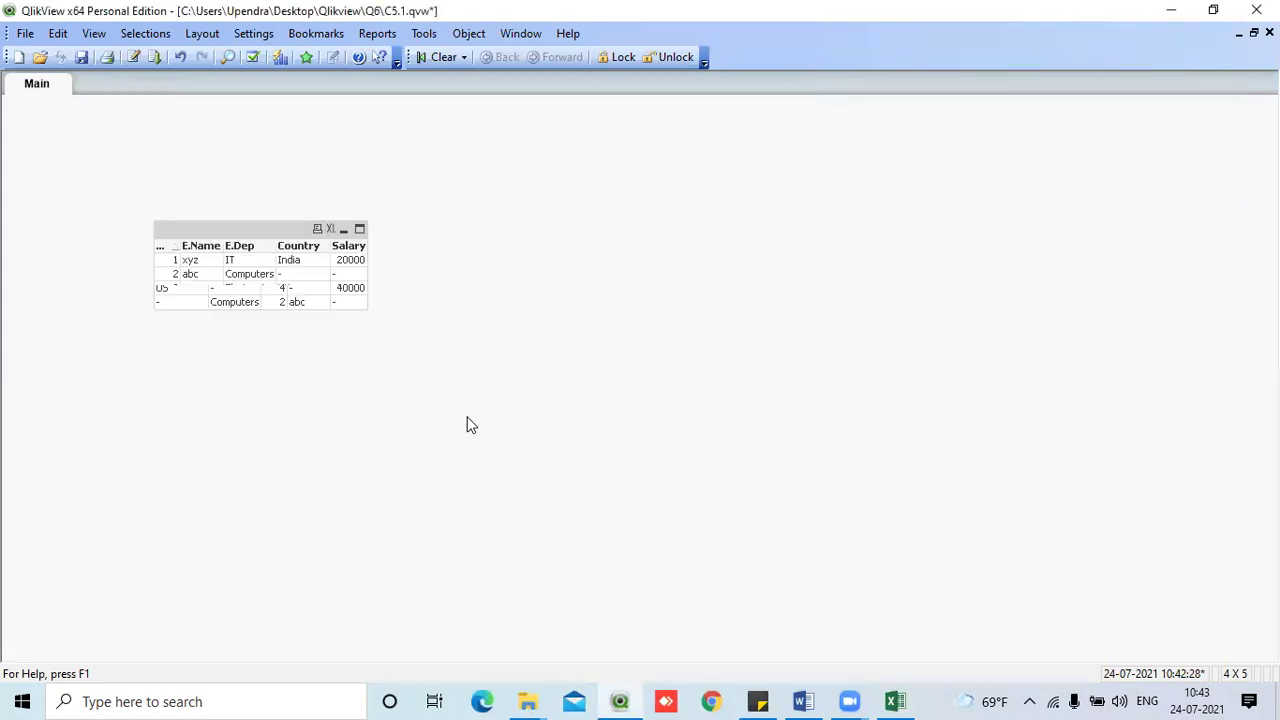
{"action": "left_click", "coordinate": [893, 700]}
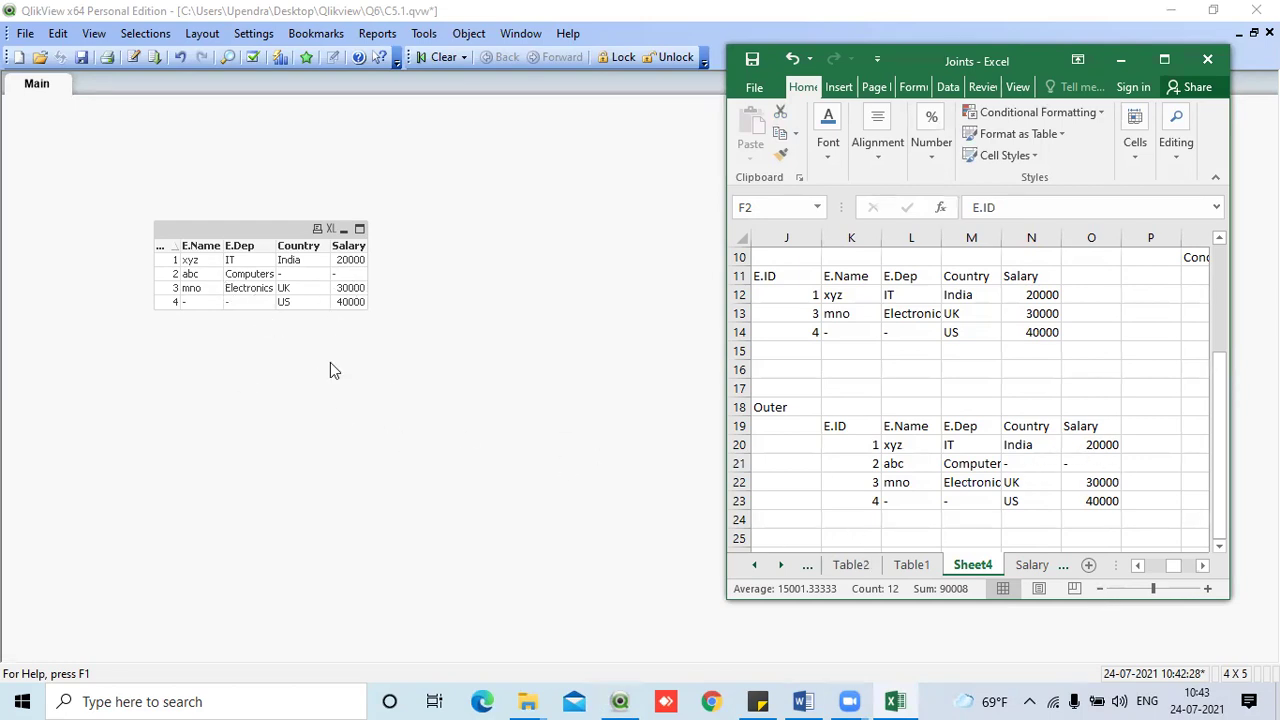
- Open the script editor and view the Emp and Salary data model in the Table Viewer, repositioning the Emp table
{"action": "left_click", "coordinate": [131, 56]}
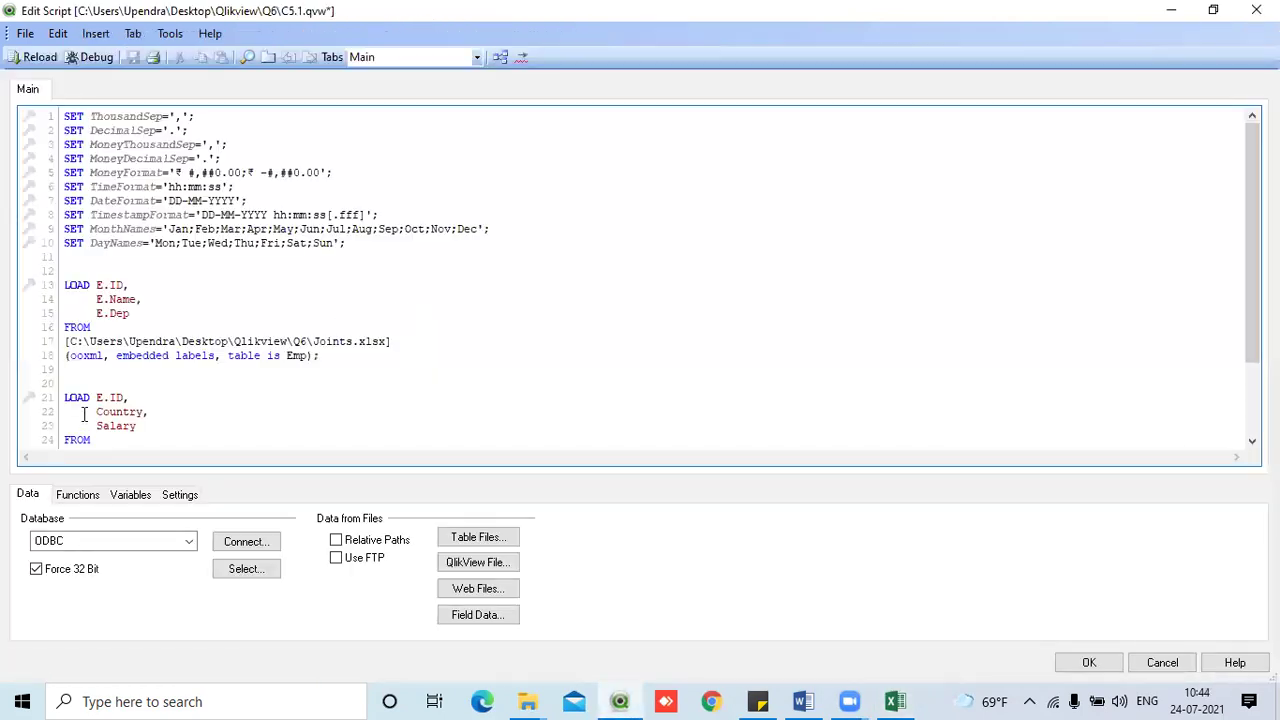
{"action": "left_click", "coordinate": [108, 373]}
{"action": "left_click", "coordinate": [503, 58]}
{"action": "left_click_drag", "start_coordinate": [958, 427], "coordinate": [796, 162]}
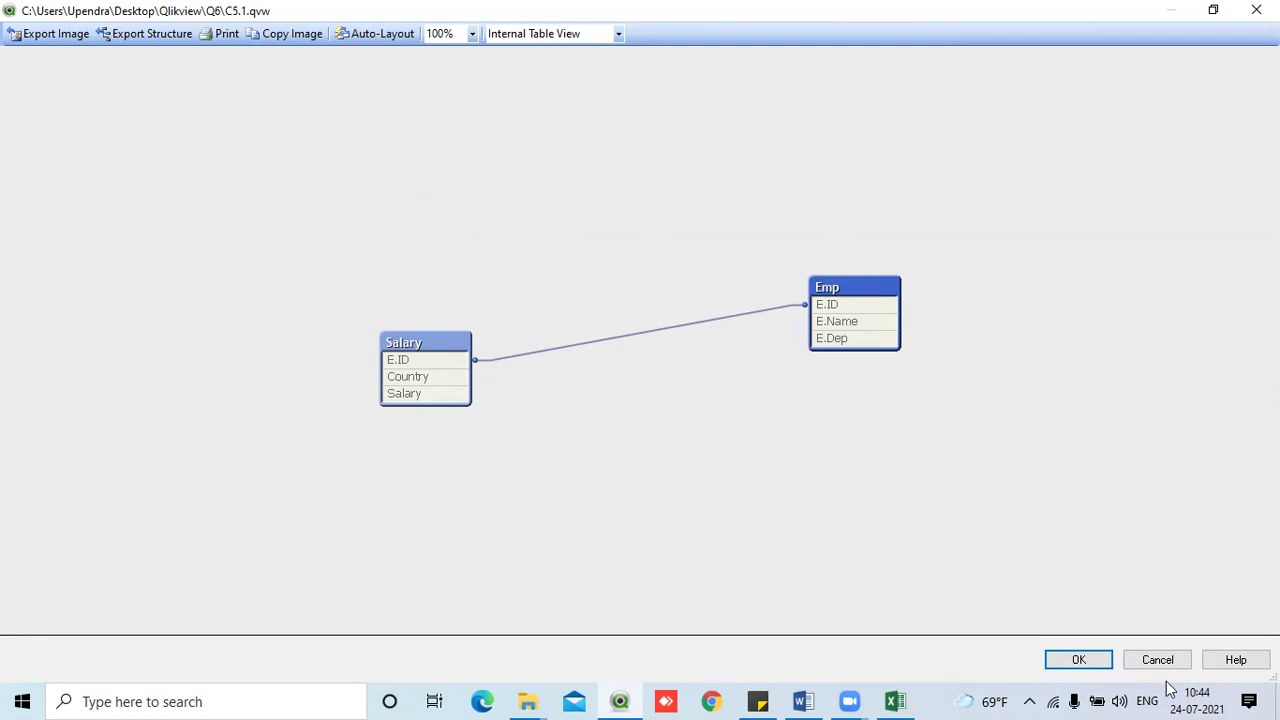
{"action": "key", "text": "Return"}
- Switch to the Joints workbook in Excel, maximize it and highlight the Outer join example in J18:O23 on Sheet4, returning to the script editor
{"action": "left_click", "coordinate": [895, 701]}
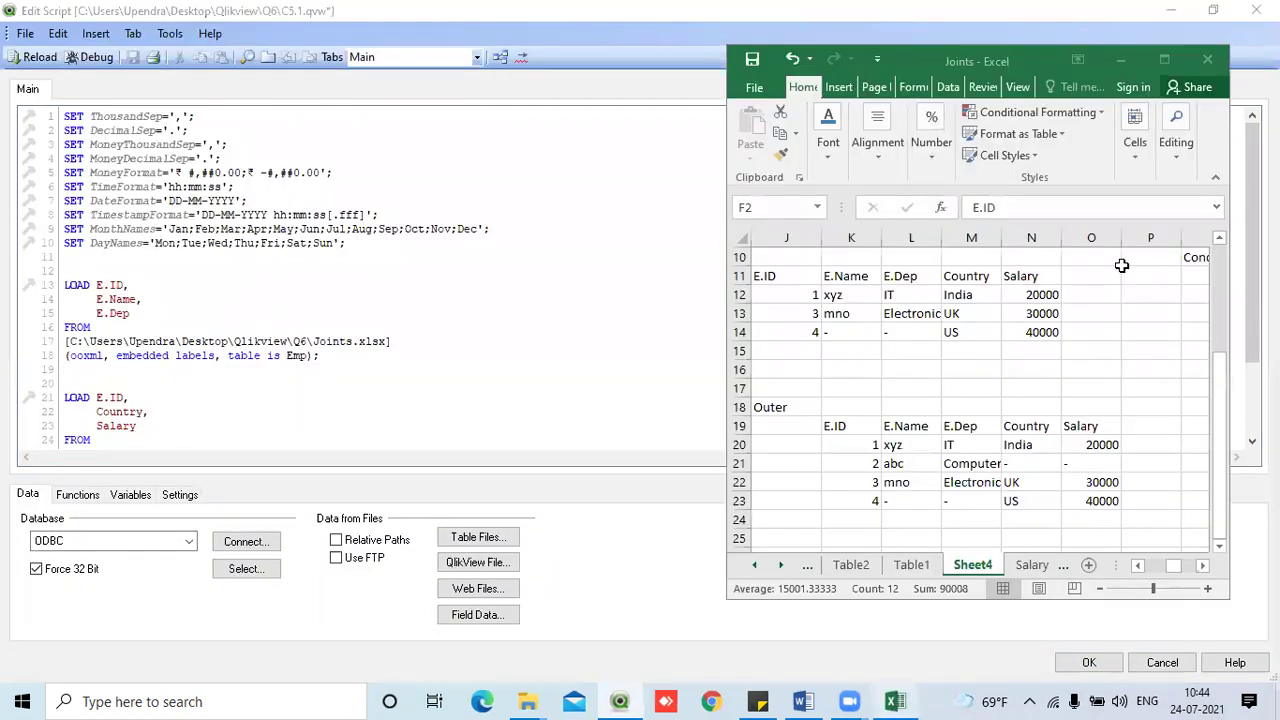
{"action": "left_click", "coordinate": [1166, 59]}
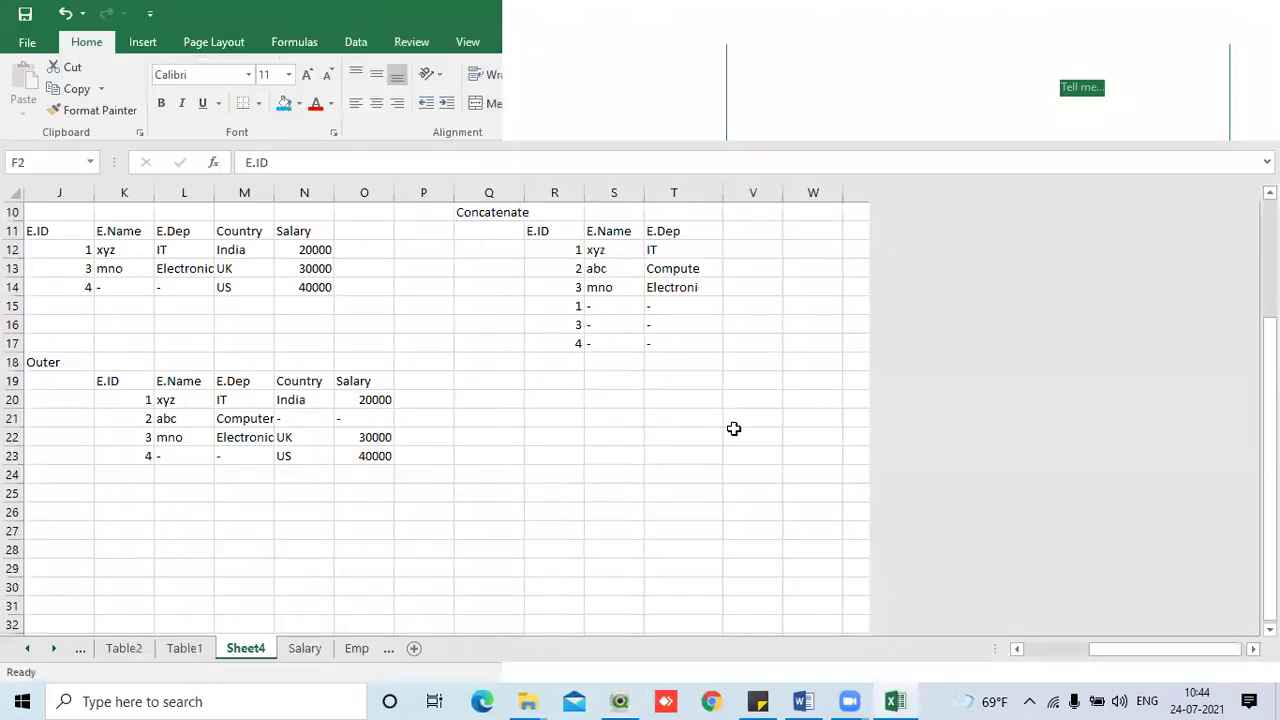
{"action": "scroll", "coordinate": [63, 429], "scroll_direction": "up", "scroll_amount": 1}
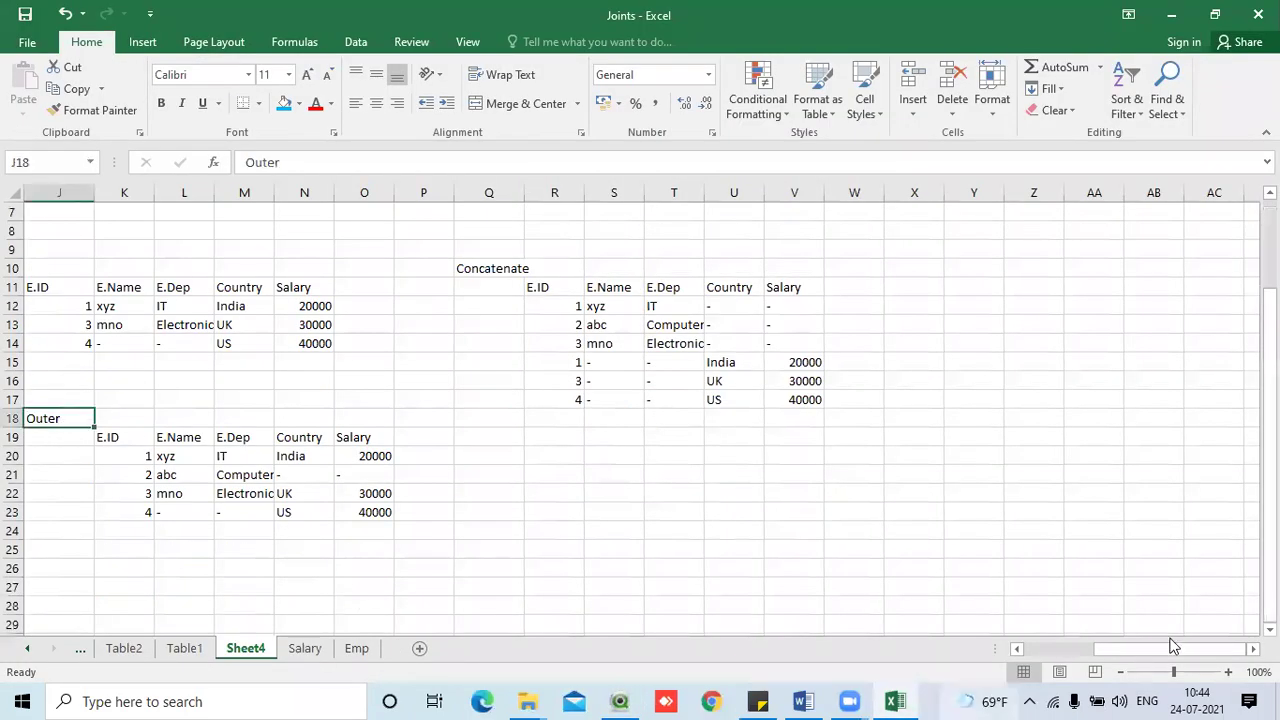
{"action": "left_click_drag", "start_coordinate": [1157, 648], "coordinate": [1135, 649]}
{"action": "left_click_drag", "start_coordinate": [251, 417], "coordinate": [545, 512]}
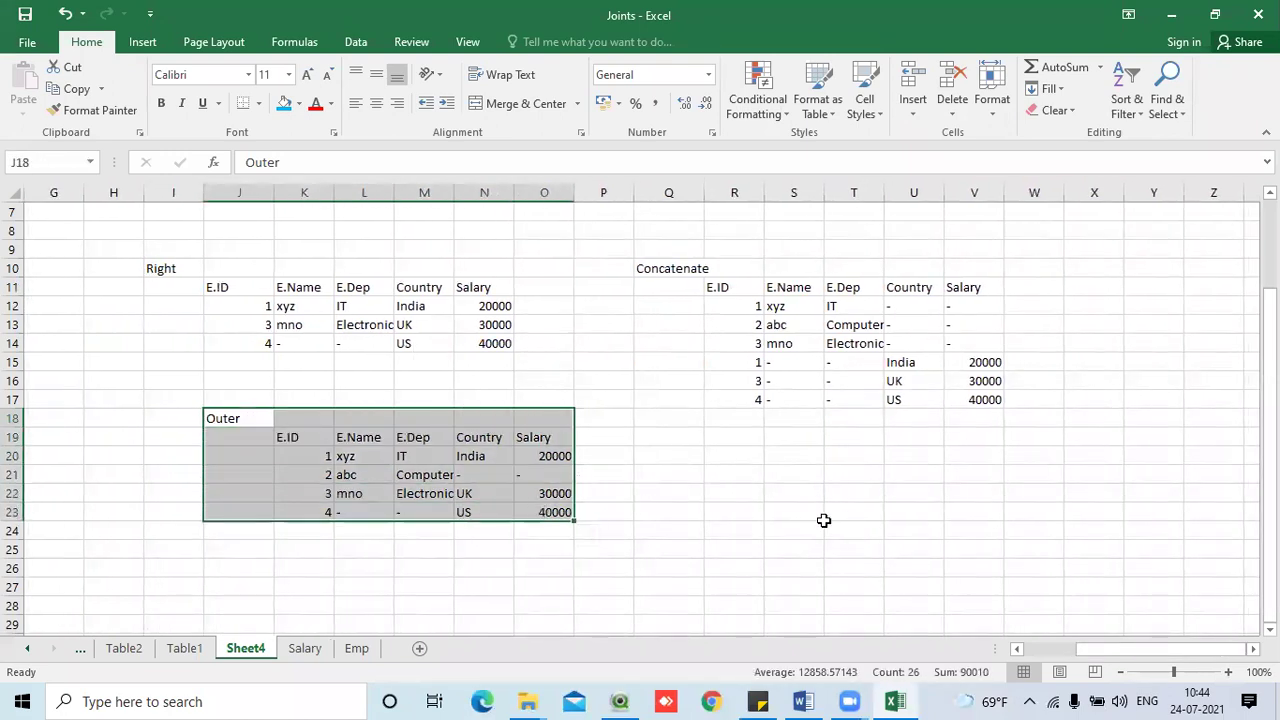
{"action": "left_click", "coordinate": [1171, 14]}
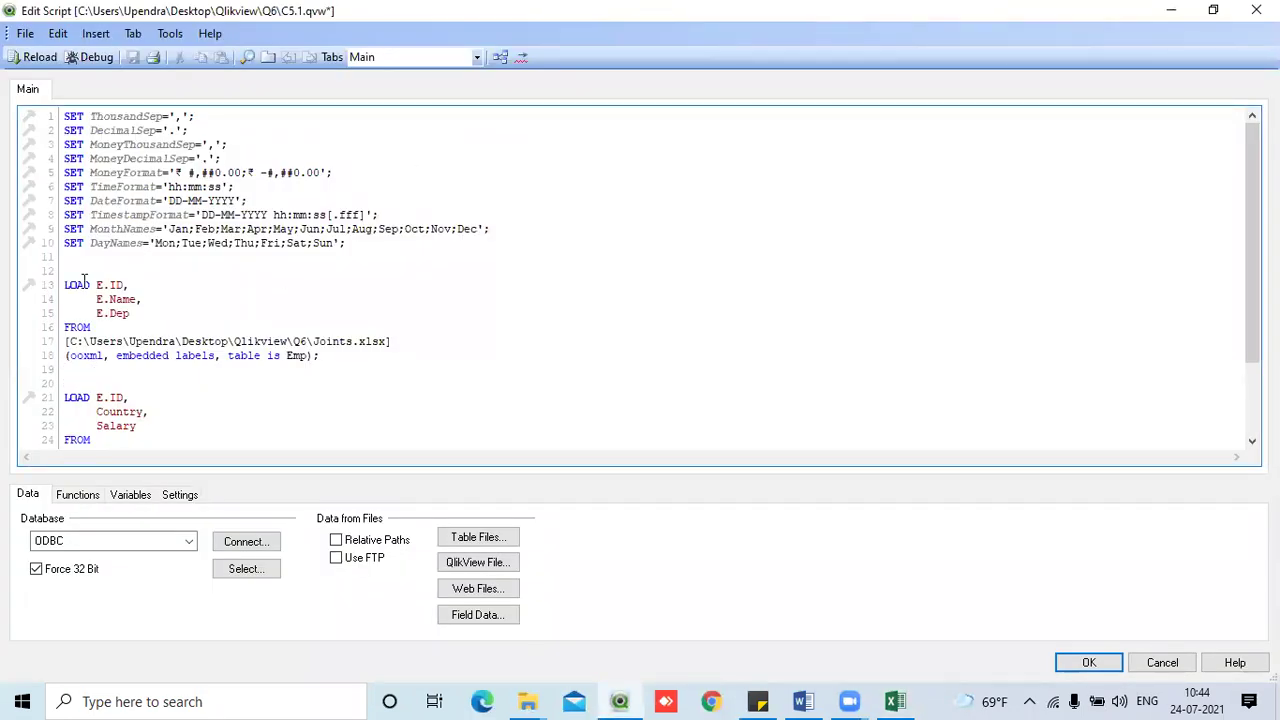
- Review the two load statements and reopen the Table Viewer, moving the linked Emp and Salary tables closer together horizontally
{"action": "scroll", "coordinate": [190, 376], "scroll_direction": "down", "scroll_amount": 1}
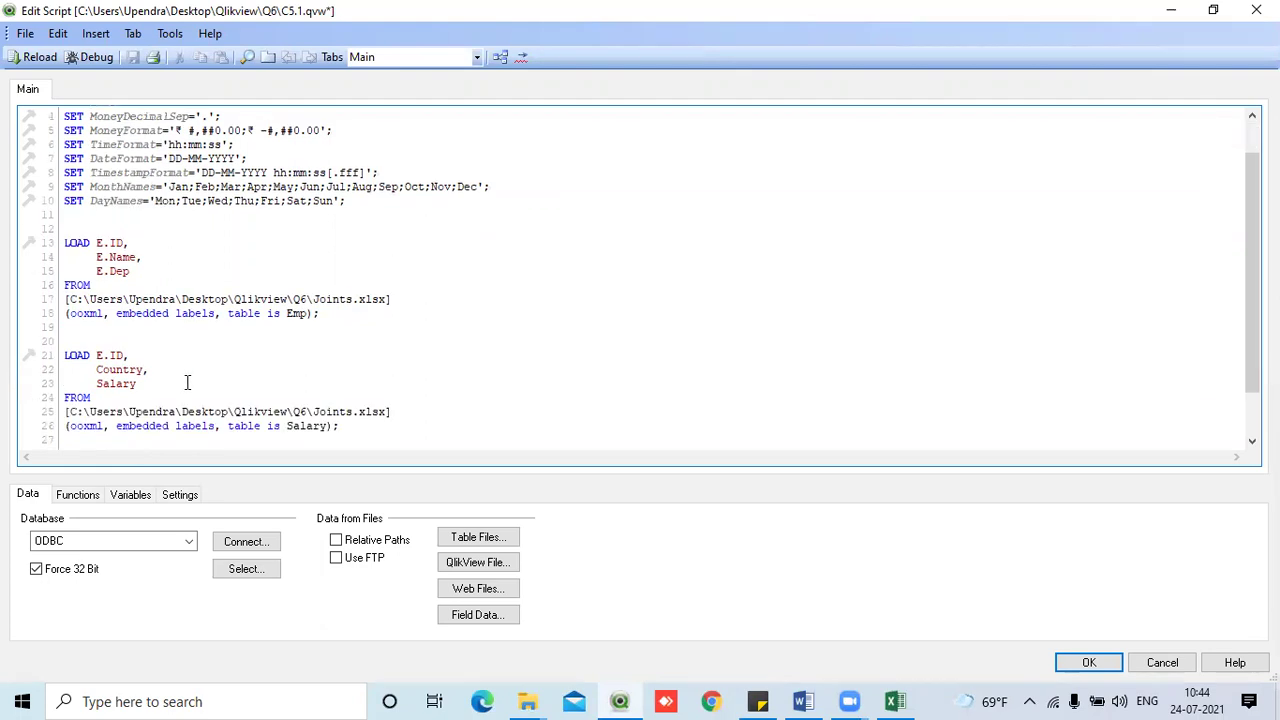
{"action": "left_click", "coordinate": [500, 57]}
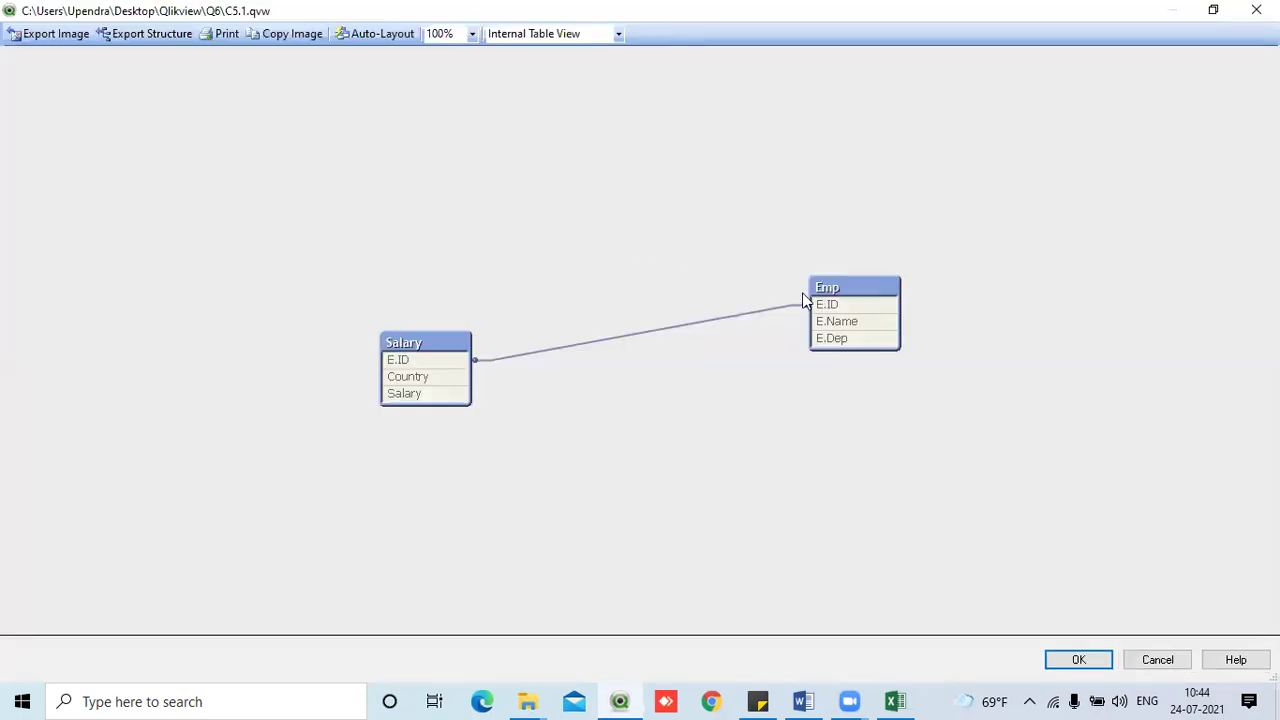
{"action": "left_click_drag", "start_coordinate": [843, 290], "coordinate": [796, 245]}
{"action": "left_click_drag", "start_coordinate": [446, 335], "coordinate": [493, 380]}
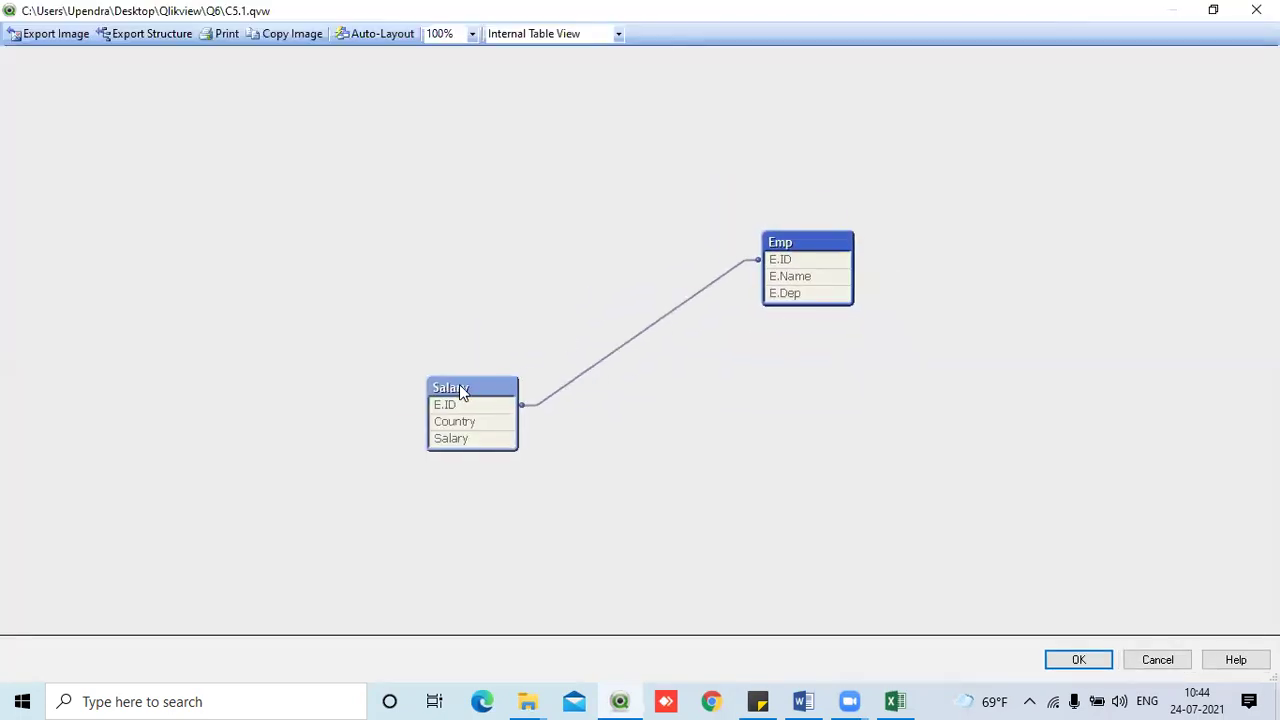
{"action": "left_click", "coordinate": [1078, 660]}
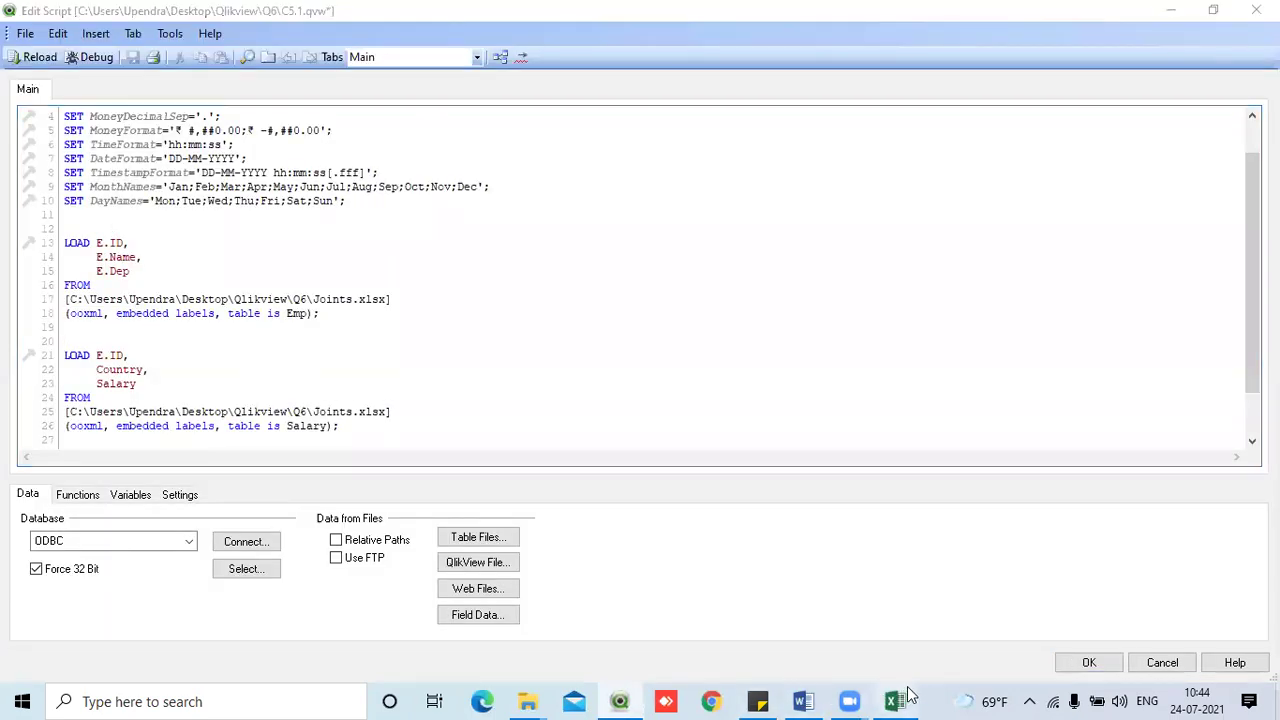
- Examine the Emp and Salary sheets in Excel against the join examples on Sheet4, then return to the QlikView script
{"action": "key", "text": "alt+Tab"}
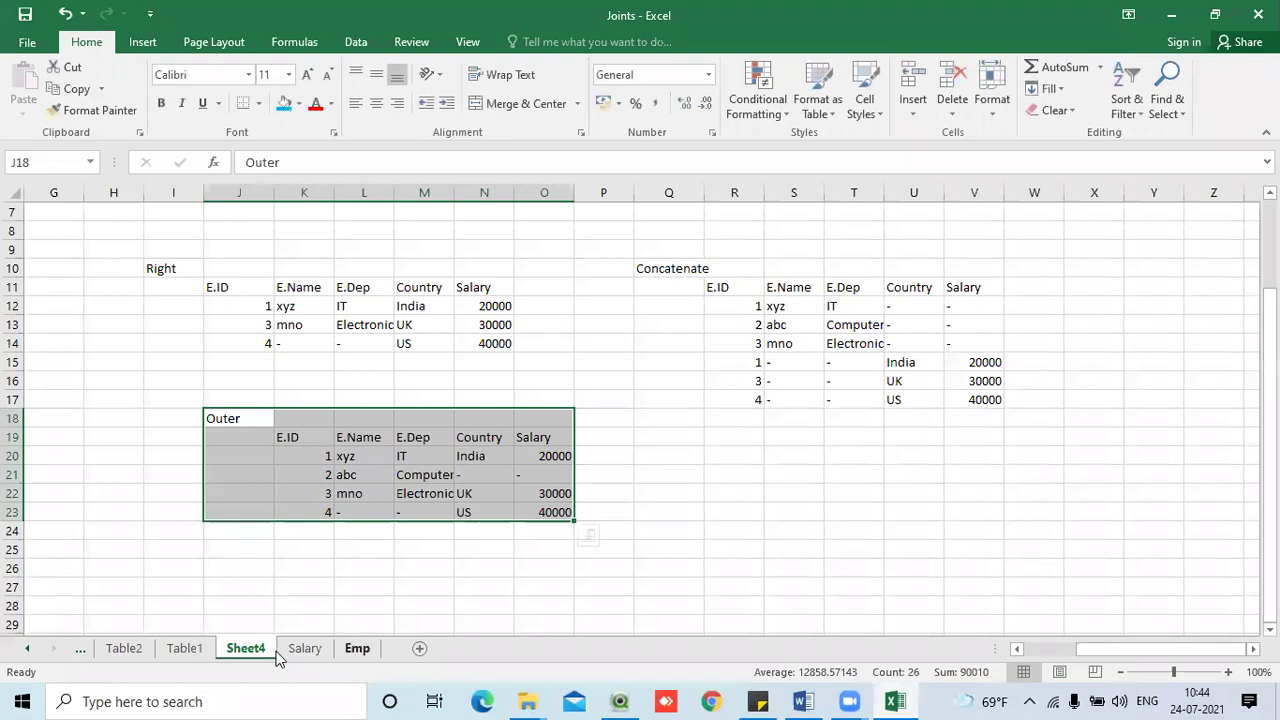
{"action": "left_click", "coordinate": [357, 650]}
{"action": "key", "text": "ctrl+Page_Up"}
{"action": "left_click", "coordinate": [360, 649]}
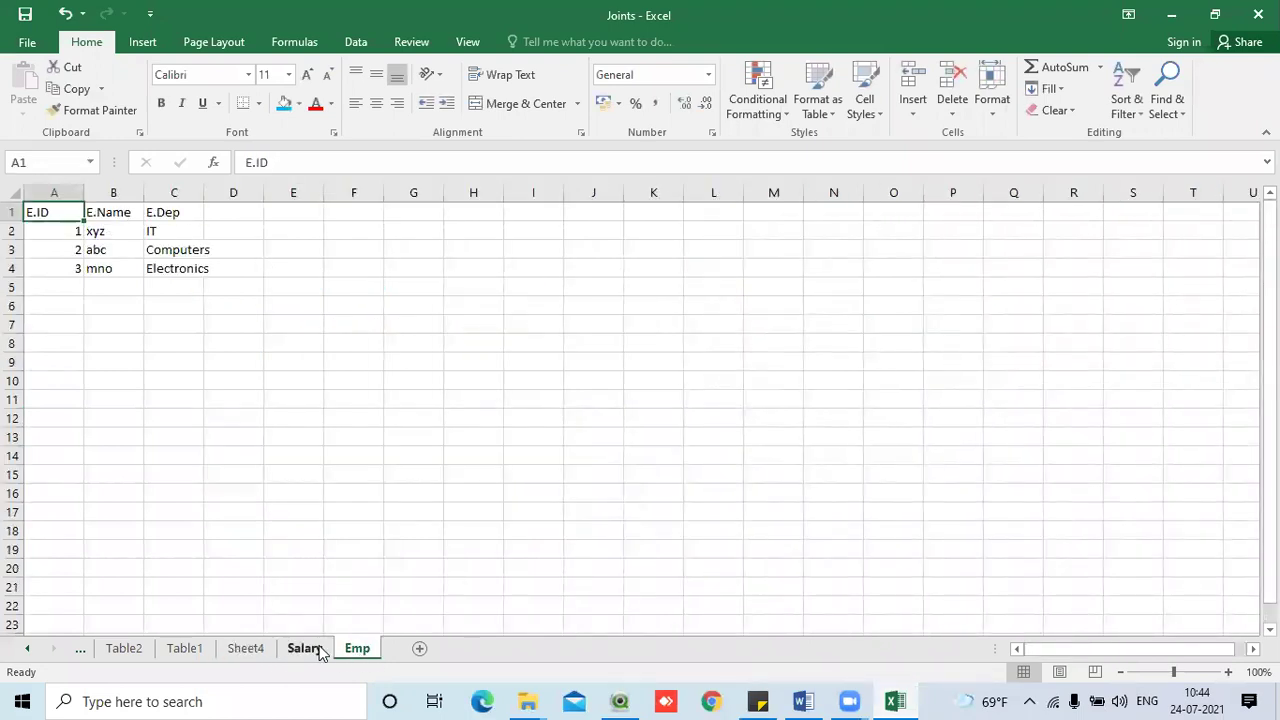
{"action": "left_click", "coordinate": [305, 648]}
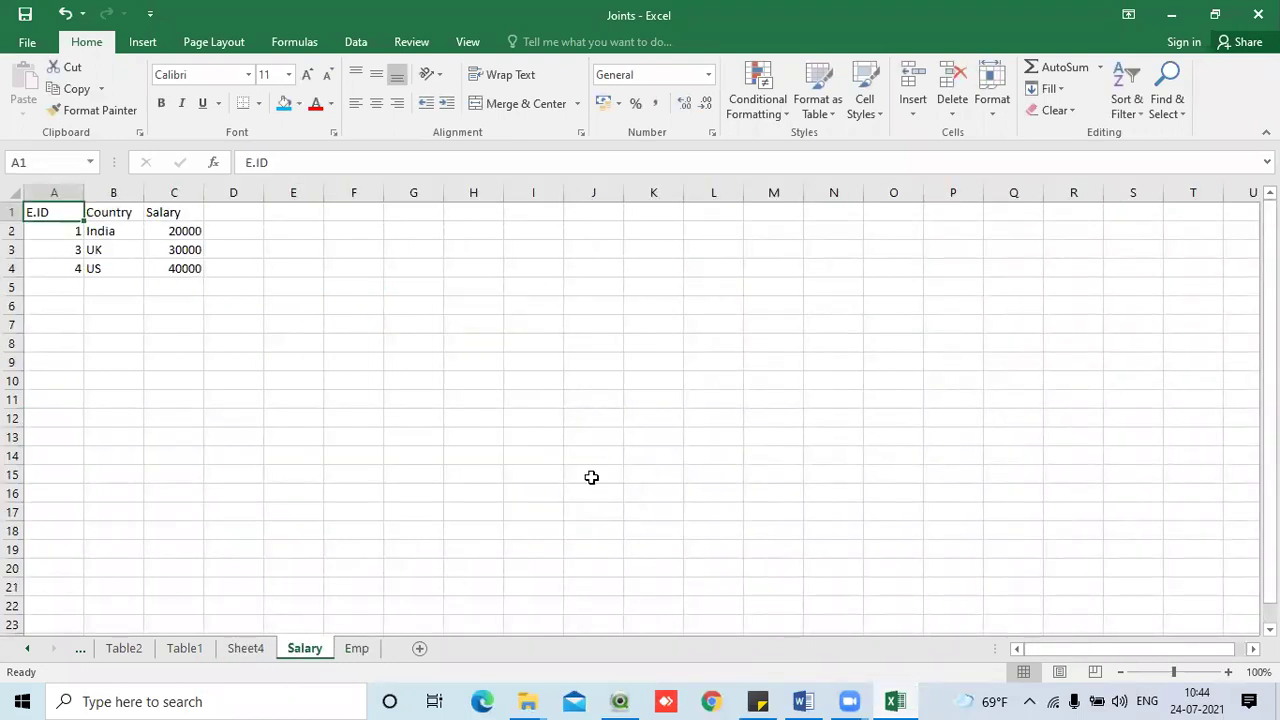
{"action": "left_click", "coordinate": [357, 650]}
{"action": "left_click", "coordinate": [184, 648]}
{"action": "left_click", "coordinate": [245, 648]}
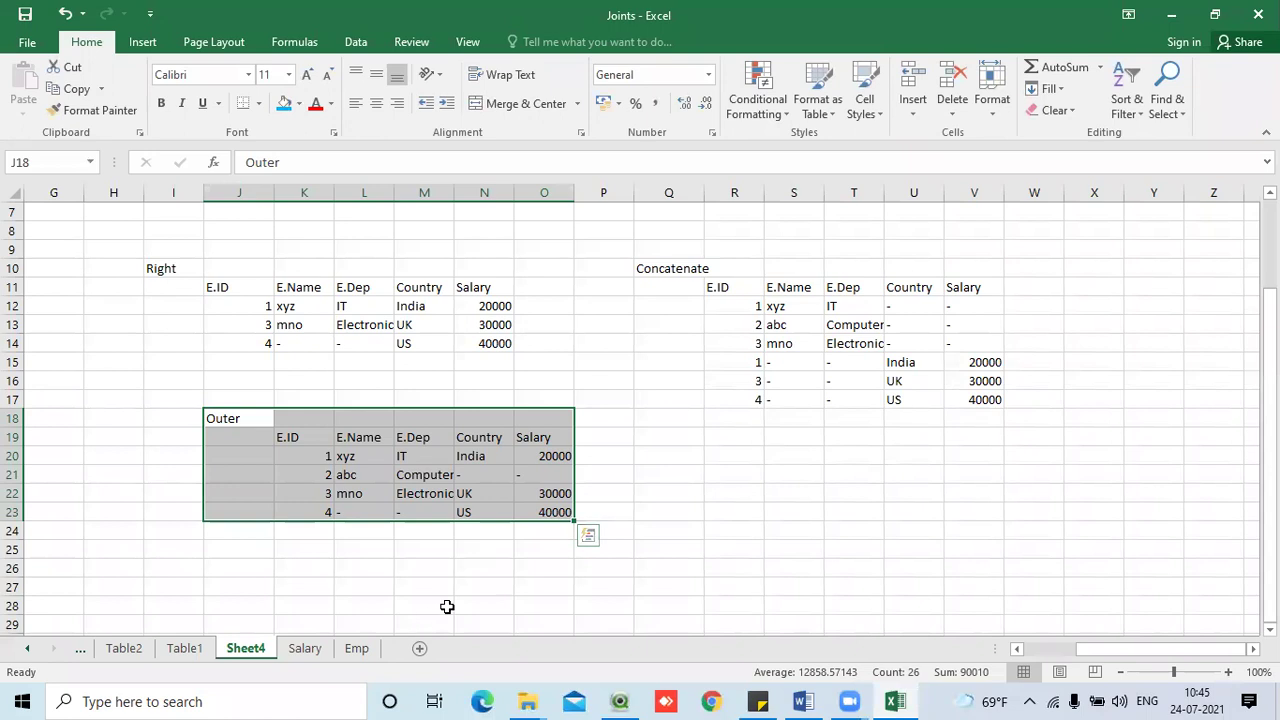
{"action": "left_click", "coordinate": [731, 515]}
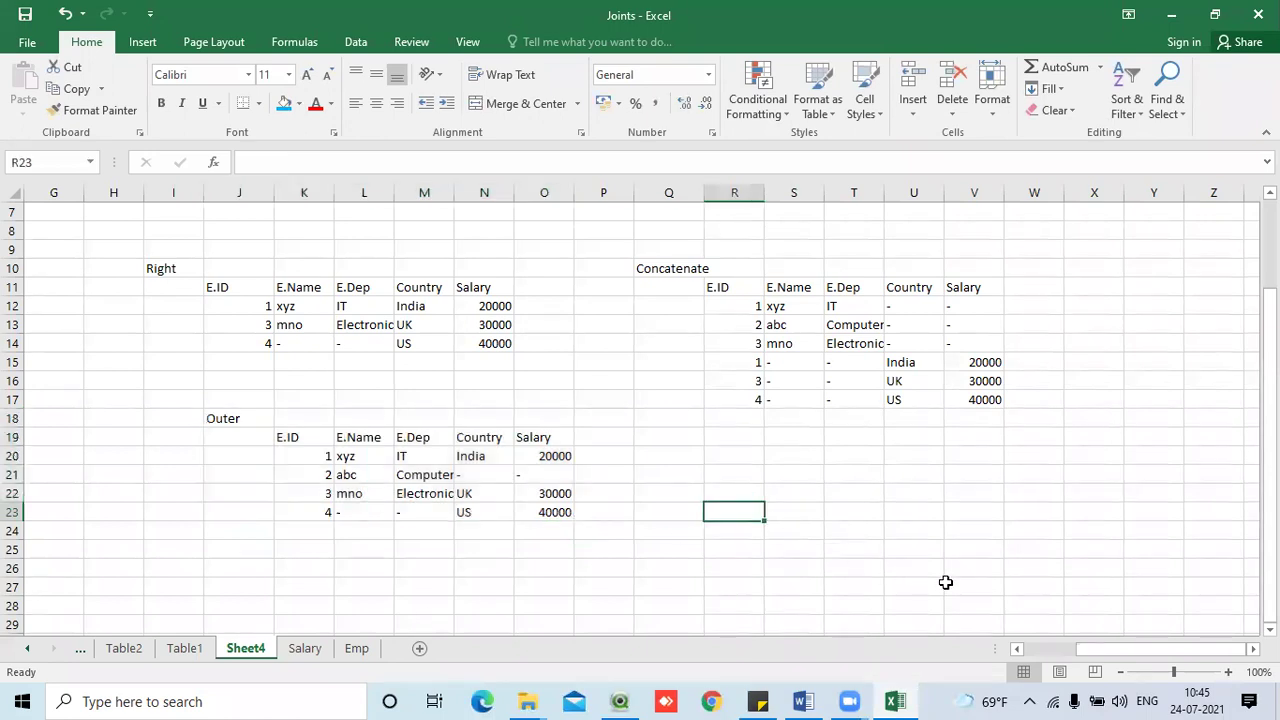
{"action": "left_click", "coordinate": [1170, 15]}
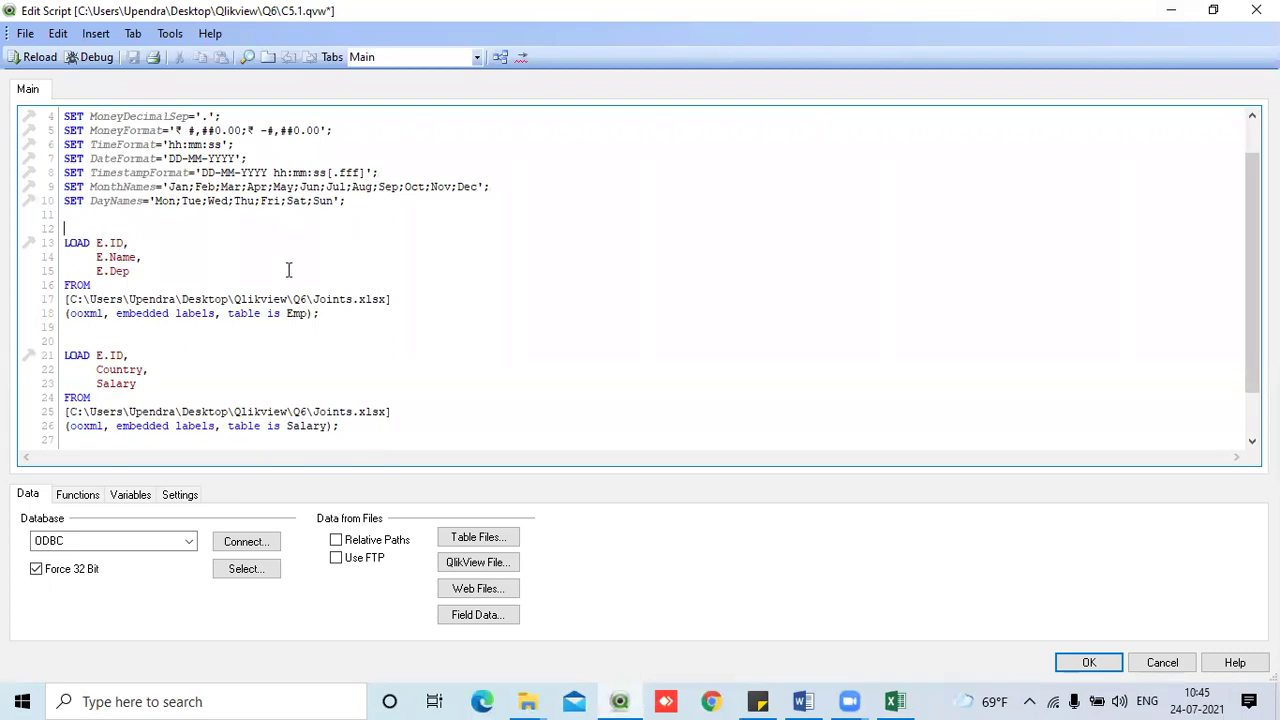
- Label the Emp load statement T1: and the Salary load statement T2: in the script
{"action": "type", "text": "T1"}
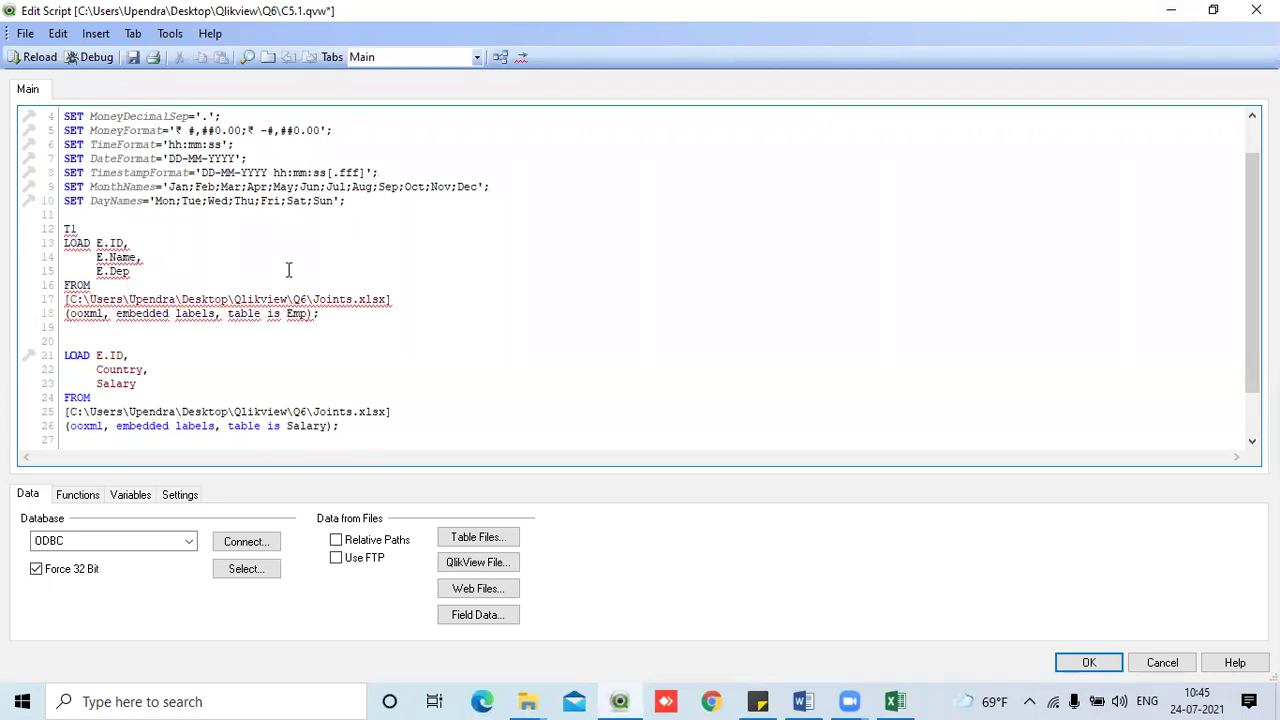
{"action": "type", "text": ":"}
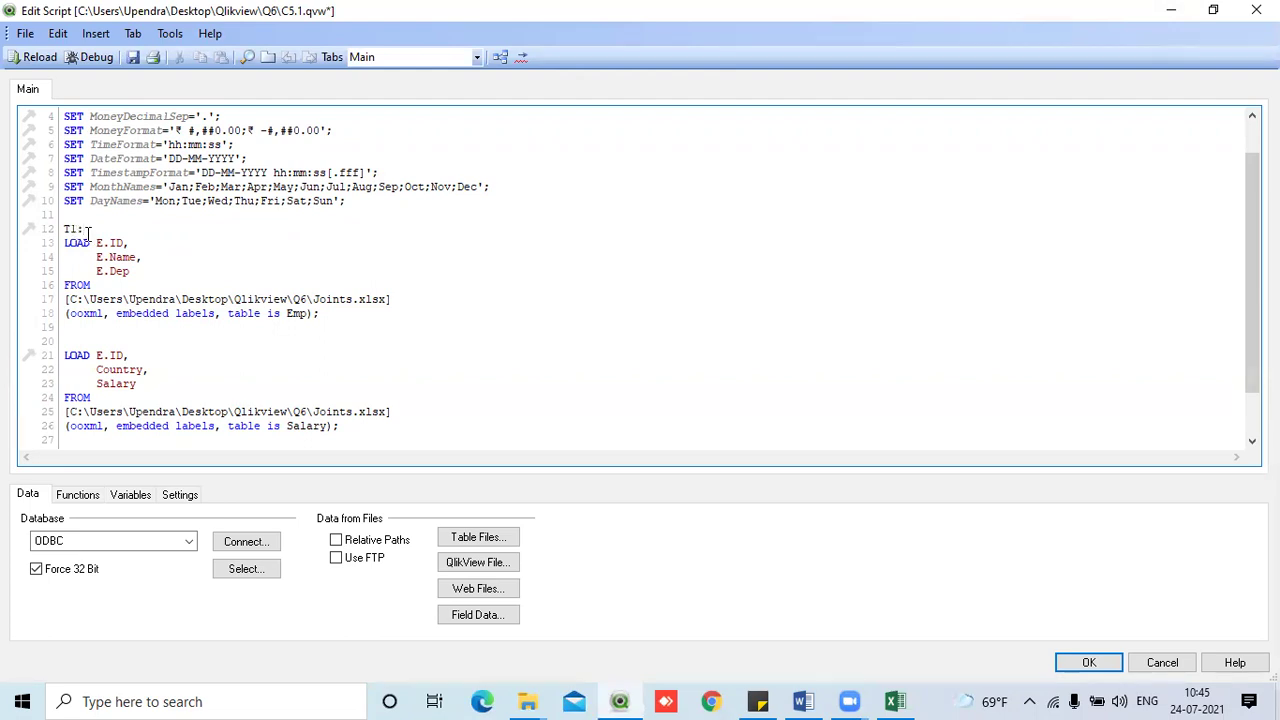
{"action": "left_click", "coordinate": [337, 318]}
{"action": "type", "text": "T2"}
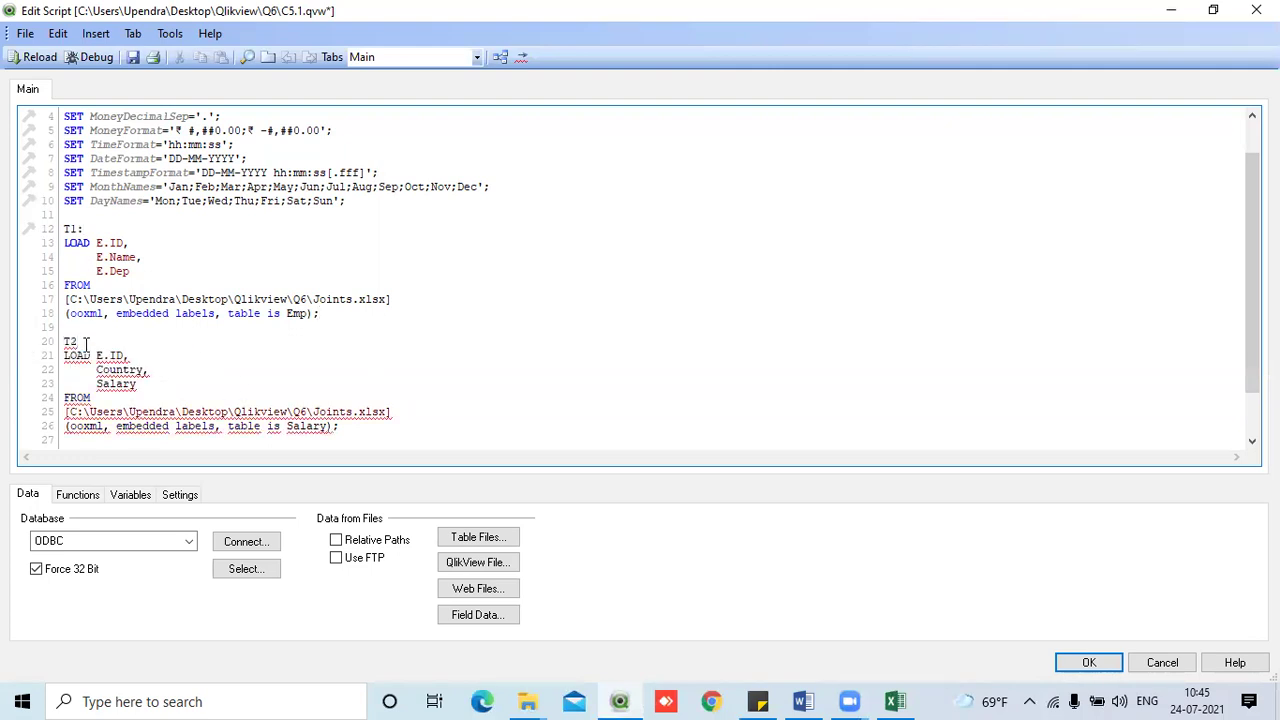
{"action": "type", "text": ":"}
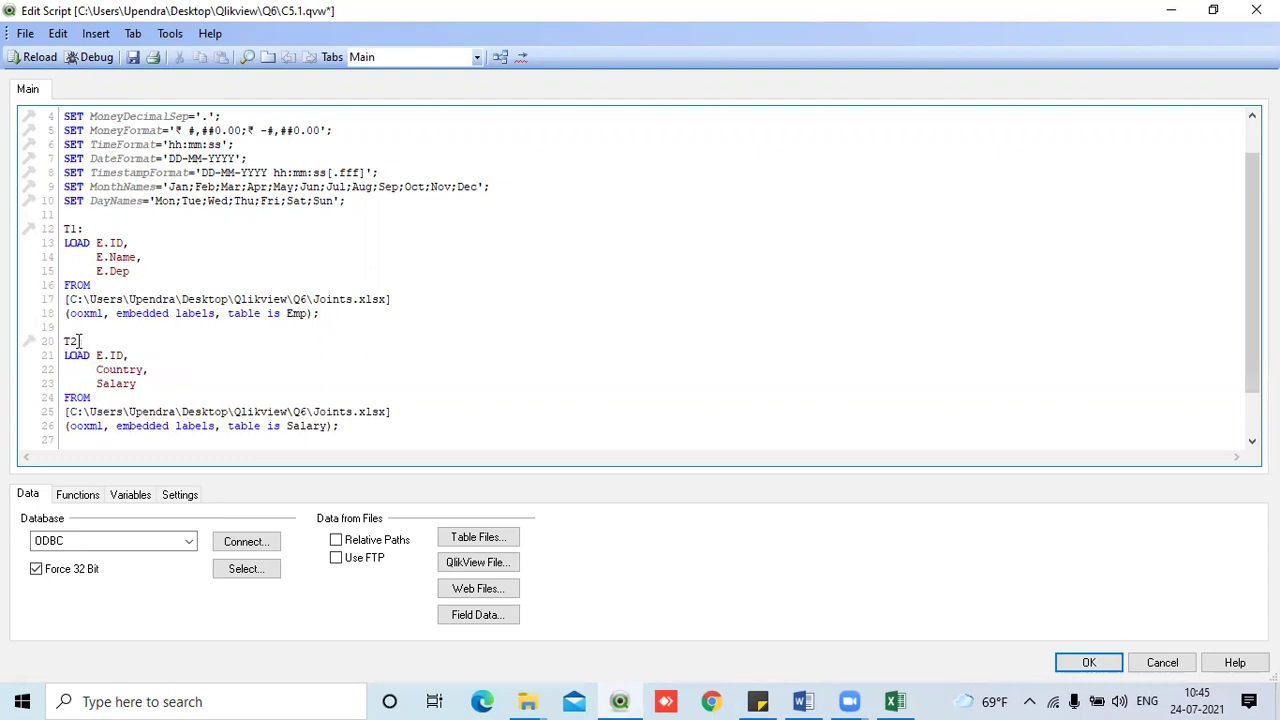
- Reload the script, close the execution progress report and accept the sheet properties
{"action": "left_click", "coordinate": [351, 426]}
{"action": "left_click", "coordinate": [36, 57]}
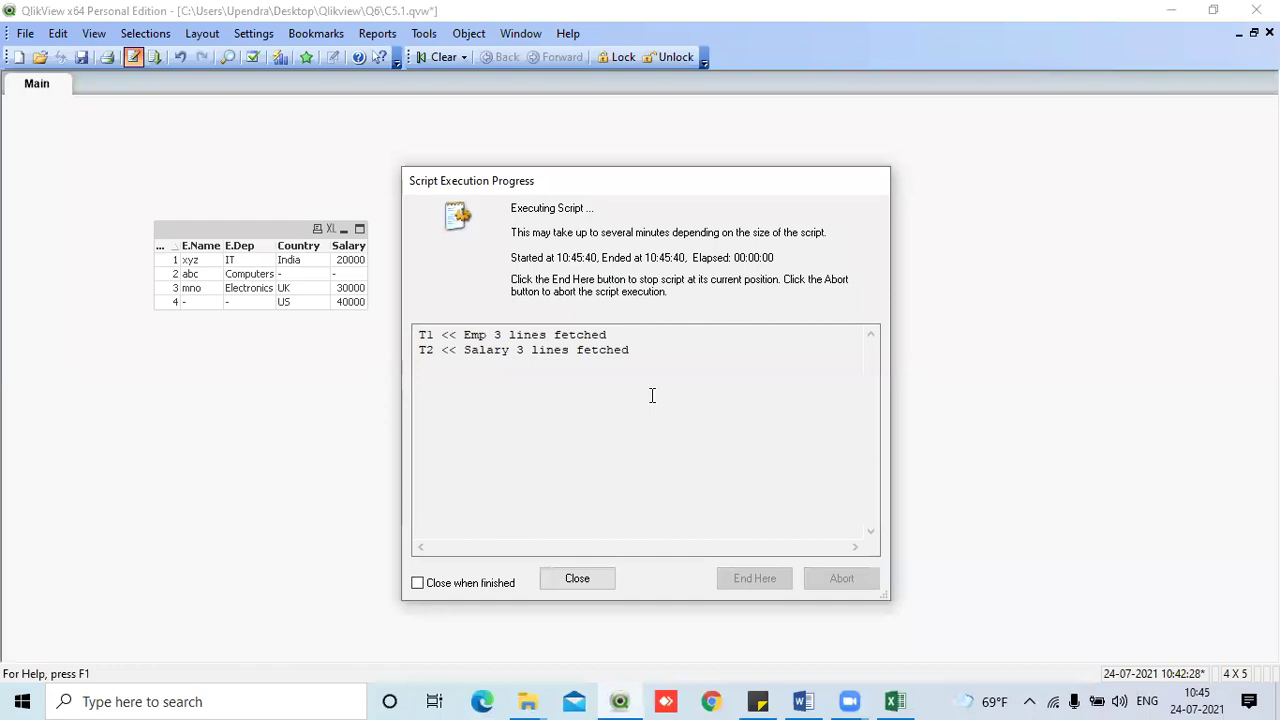
{"action": "left_click", "coordinate": [584, 579]}
{"action": "left_click", "coordinate": [663, 569]}
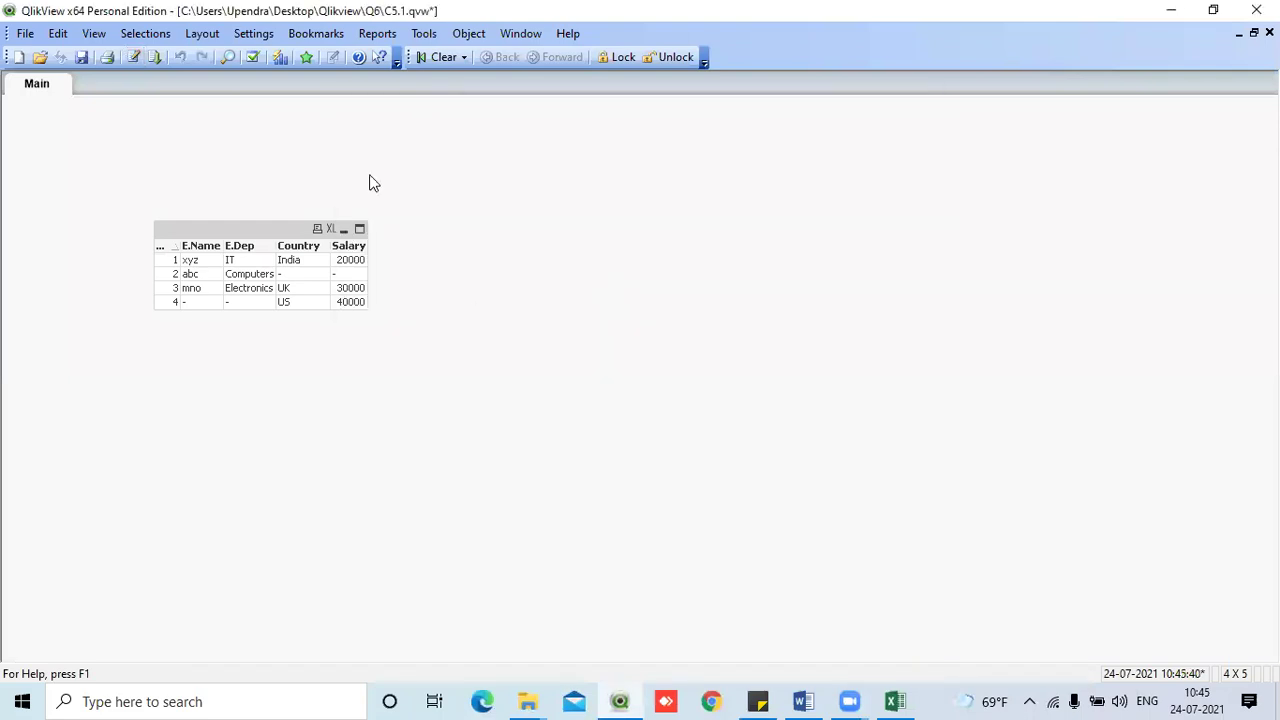
- Open the load script's Table Viewer, arrange the linked T1 and T2 tables closer together, accept the layout and check it again
{"action": "left_click", "coordinate": [133, 57]}
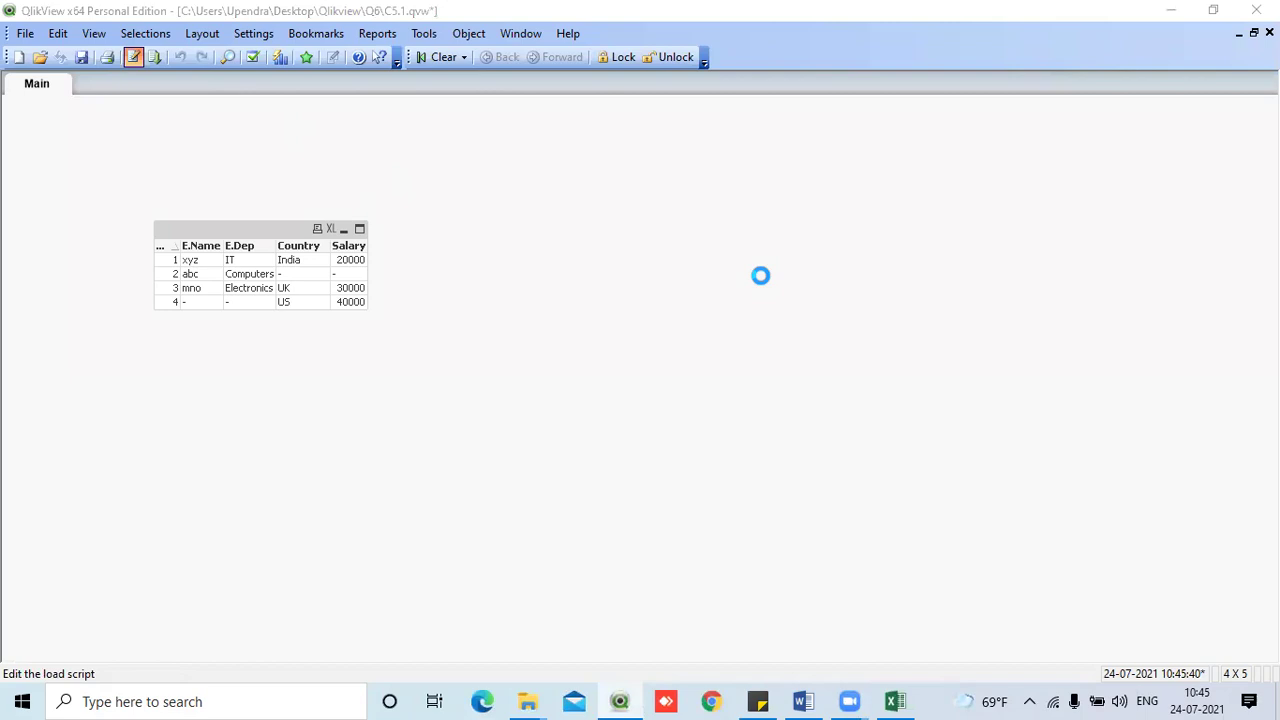
{"action": "left_click", "coordinate": [499, 58]}
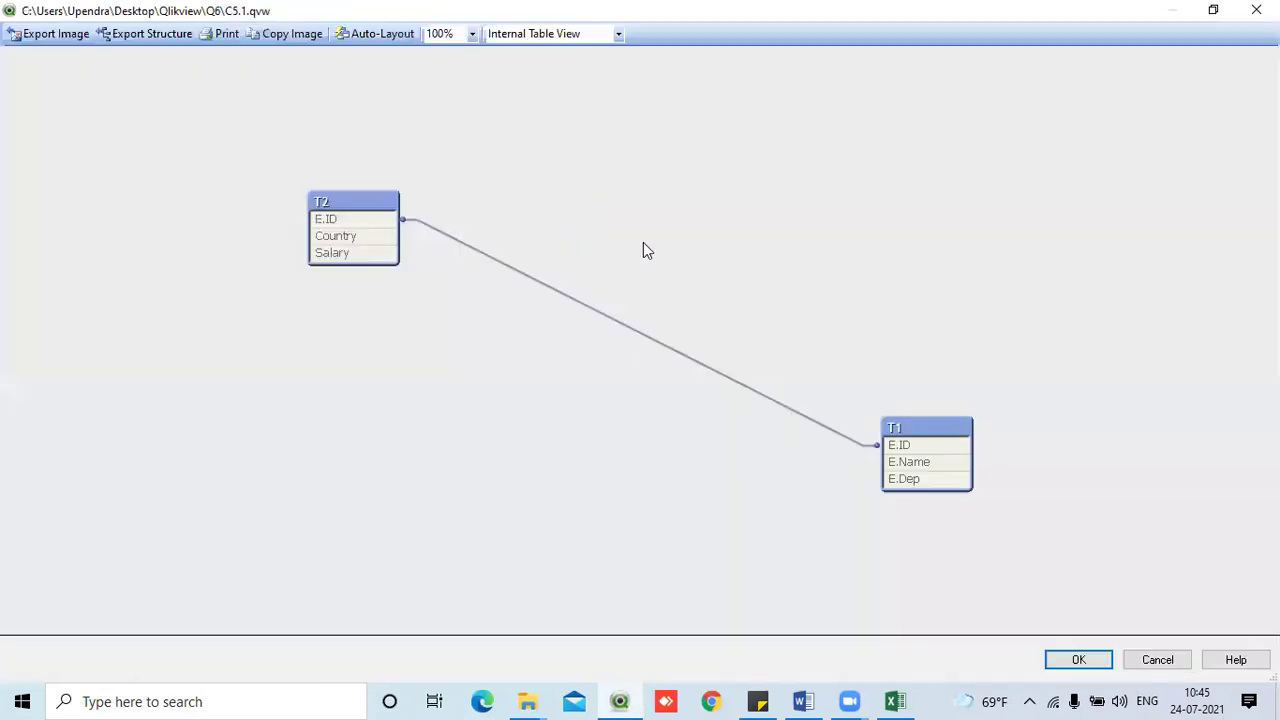
{"action": "left_click_drag", "start_coordinate": [945, 424], "coordinate": [862, 267]}
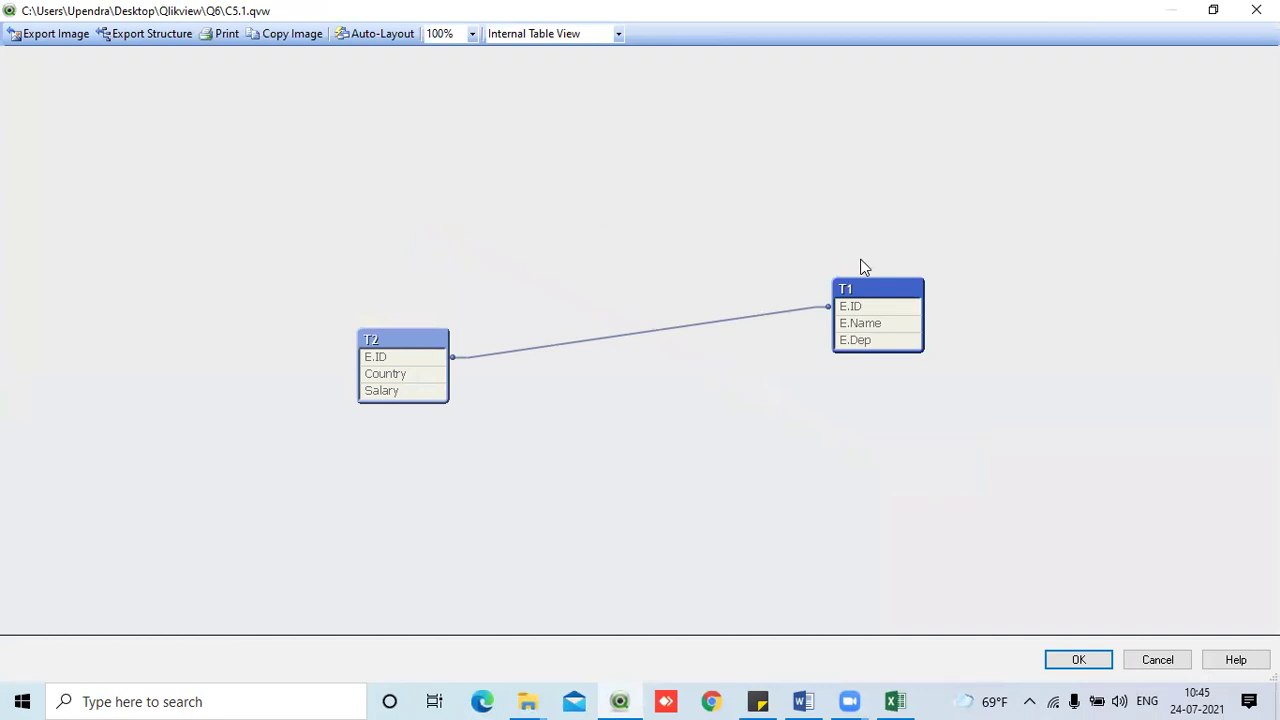
{"action": "left_click", "coordinate": [1080, 662]}
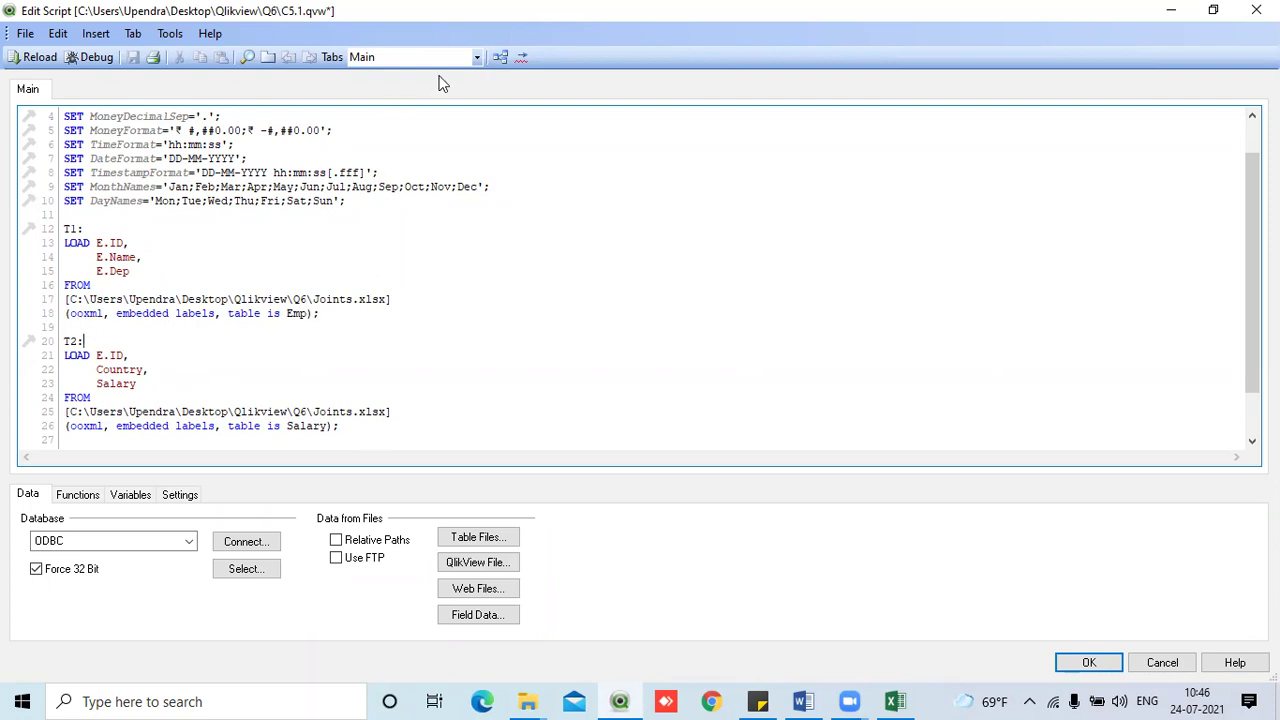
{"action": "left_click", "coordinate": [504, 54]}
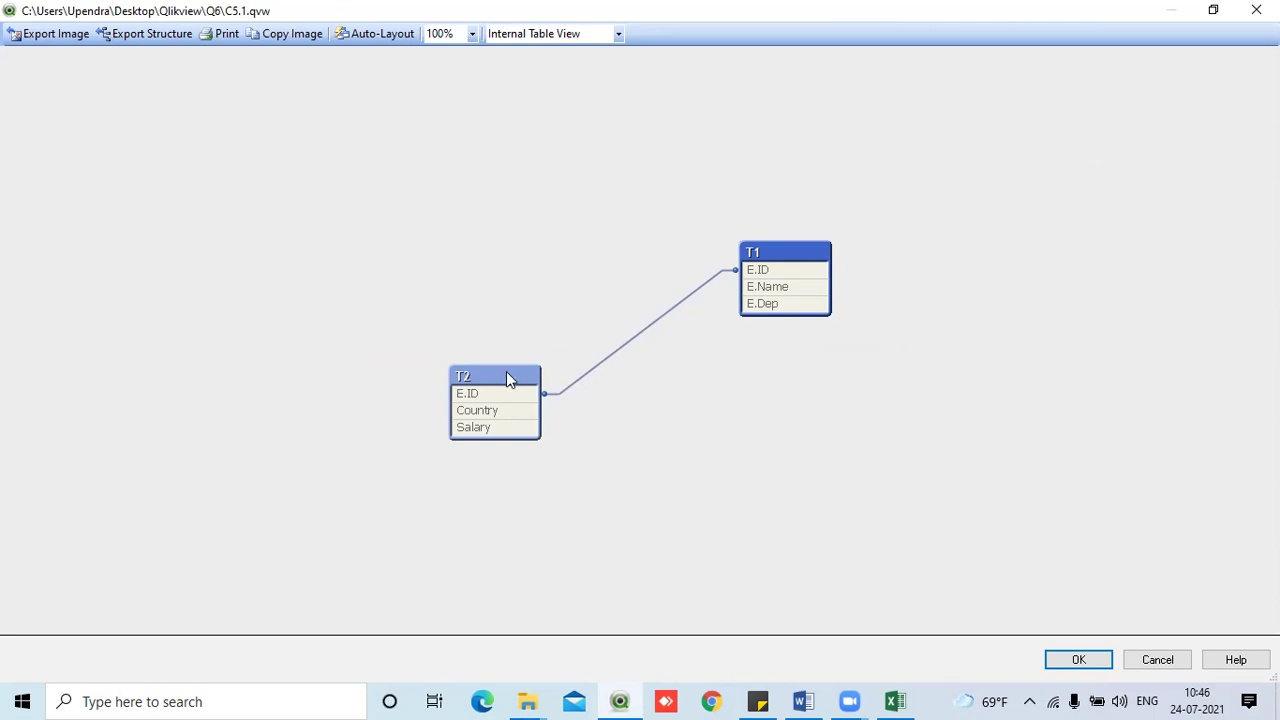
{"action": "mouse_move", "coordinate": [508, 380]}
{"action": "left_click", "coordinate": [1078, 659]}
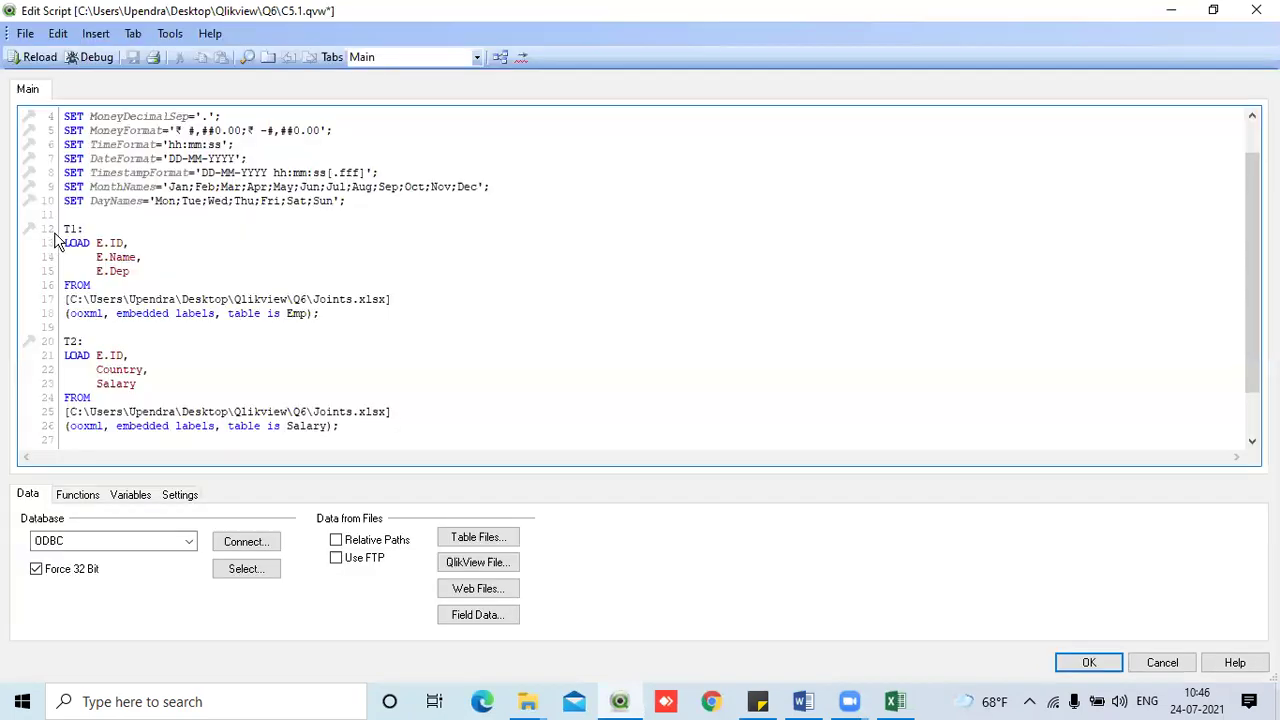
- Review the labelled T1 and T2 load statements in the script
{"action": "left_click_drag", "start_coordinate": [63, 229], "coordinate": [122, 313]}
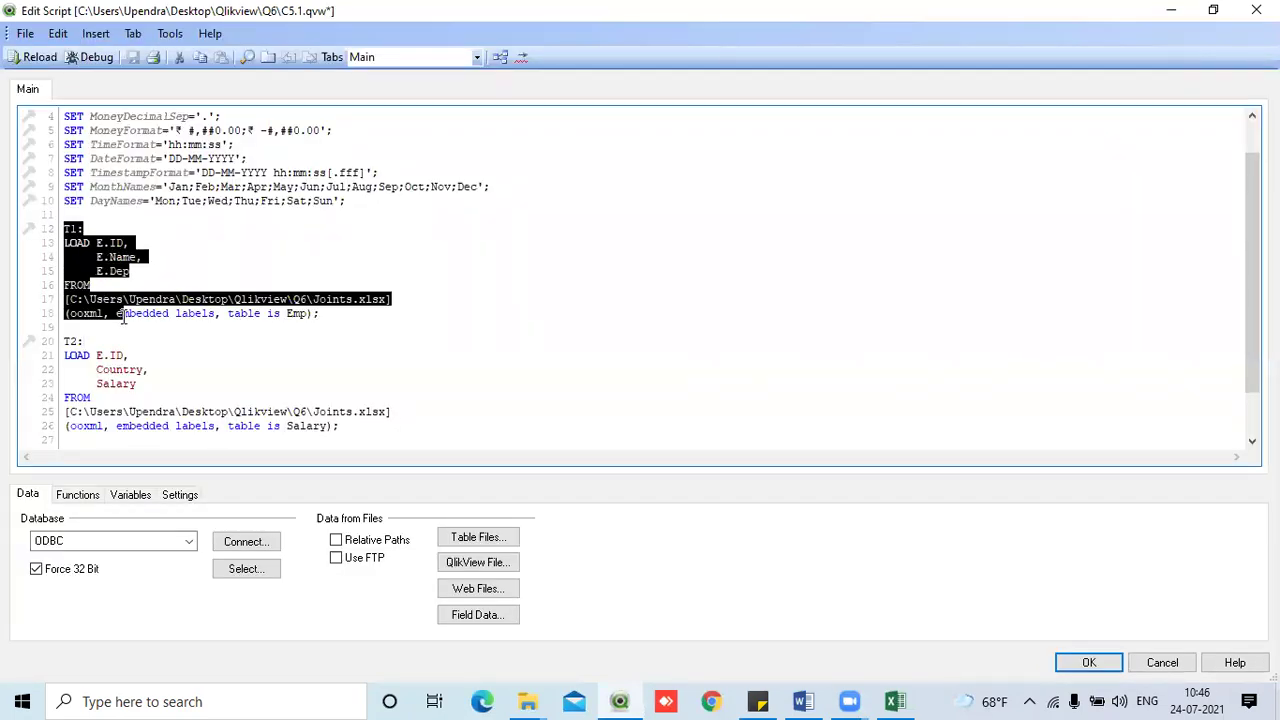
{"action": "scroll", "coordinate": [190, 405], "scroll_direction": "down", "scroll_amount": 1}
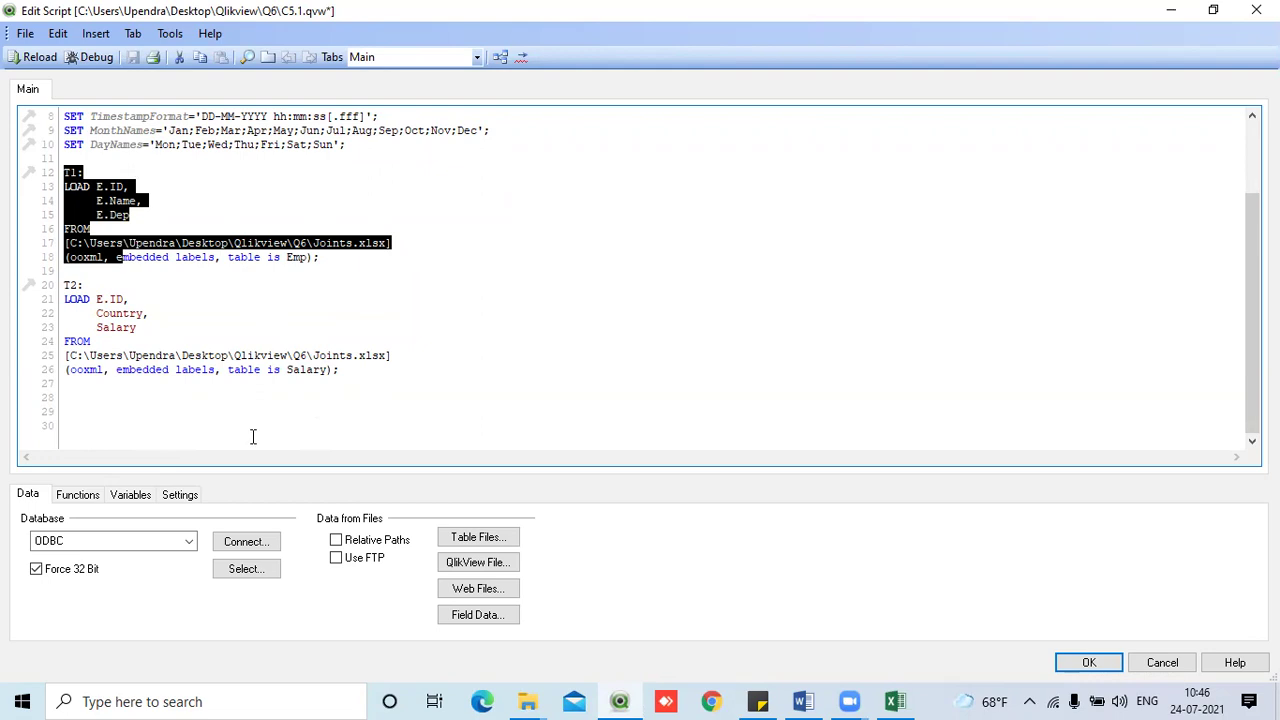
{"action": "left_click", "coordinate": [90, 274]}
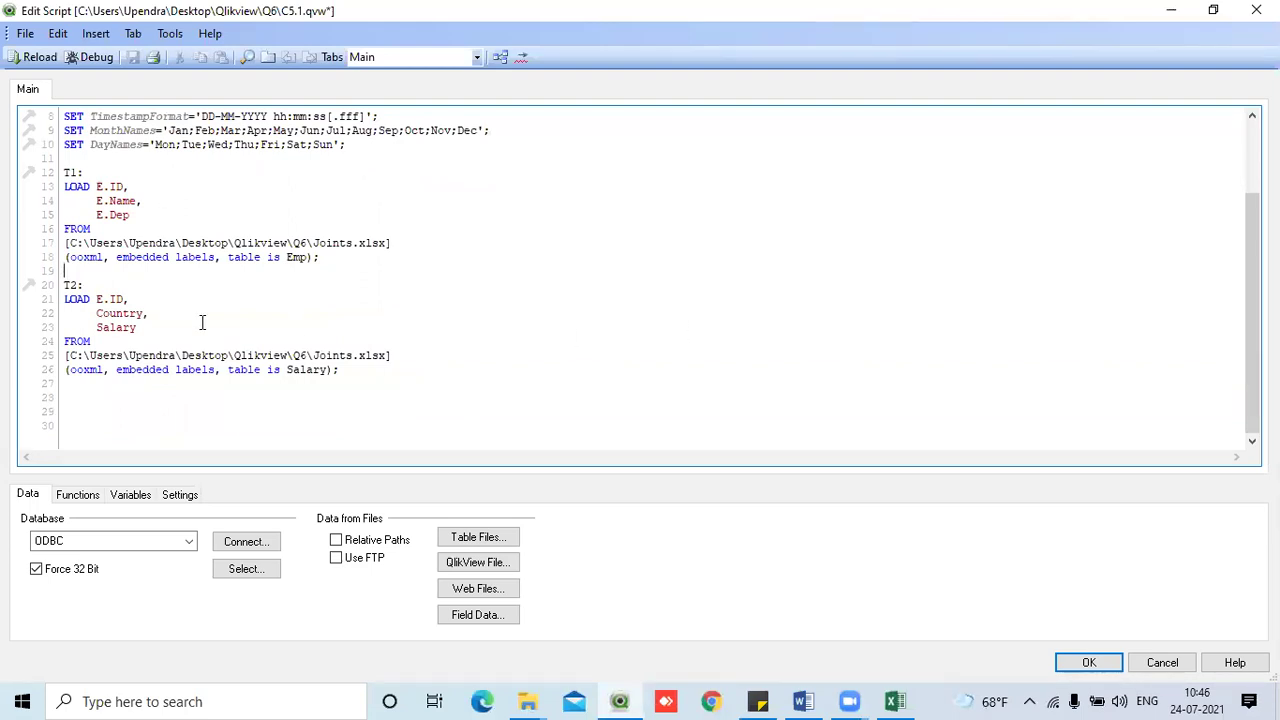
{"action": "scroll", "coordinate": [202, 327], "scroll_direction": "up", "scroll_amount": 3}
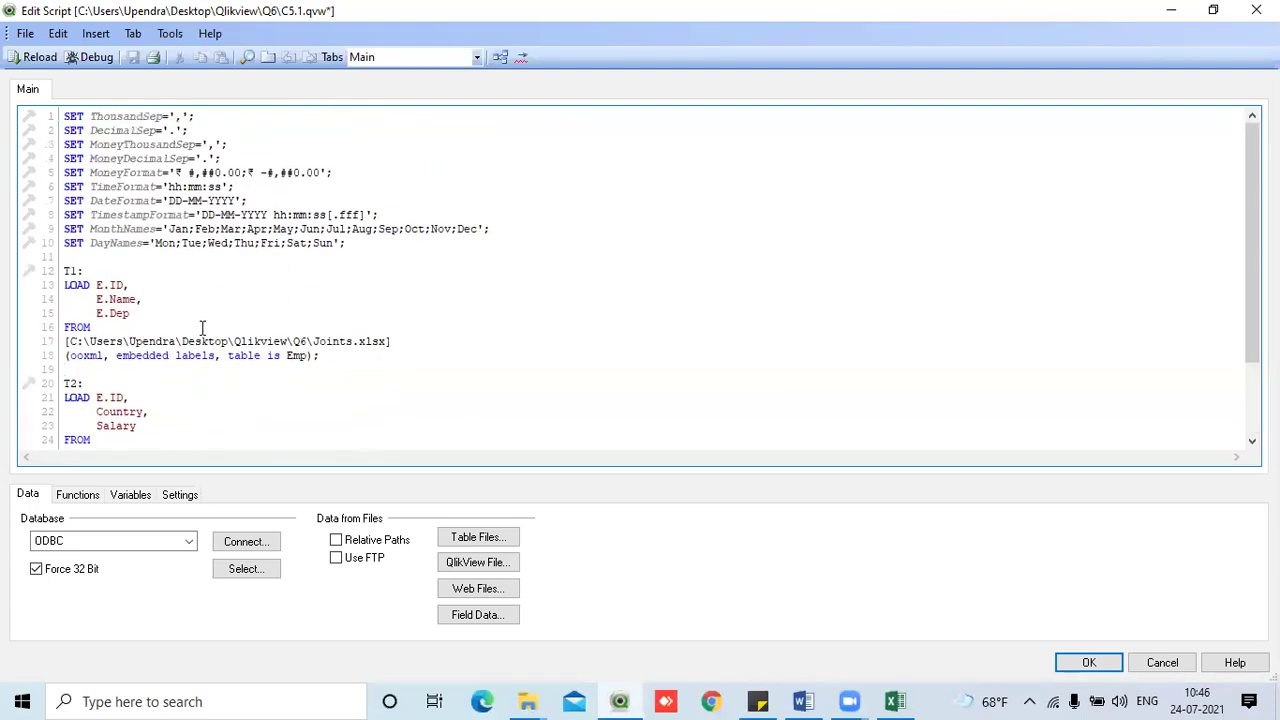
- Switch to the Joints workbook in Excel and examine the data on the Table1 and Table2 sheets
{"action": "left_click", "coordinate": [887, 700]}
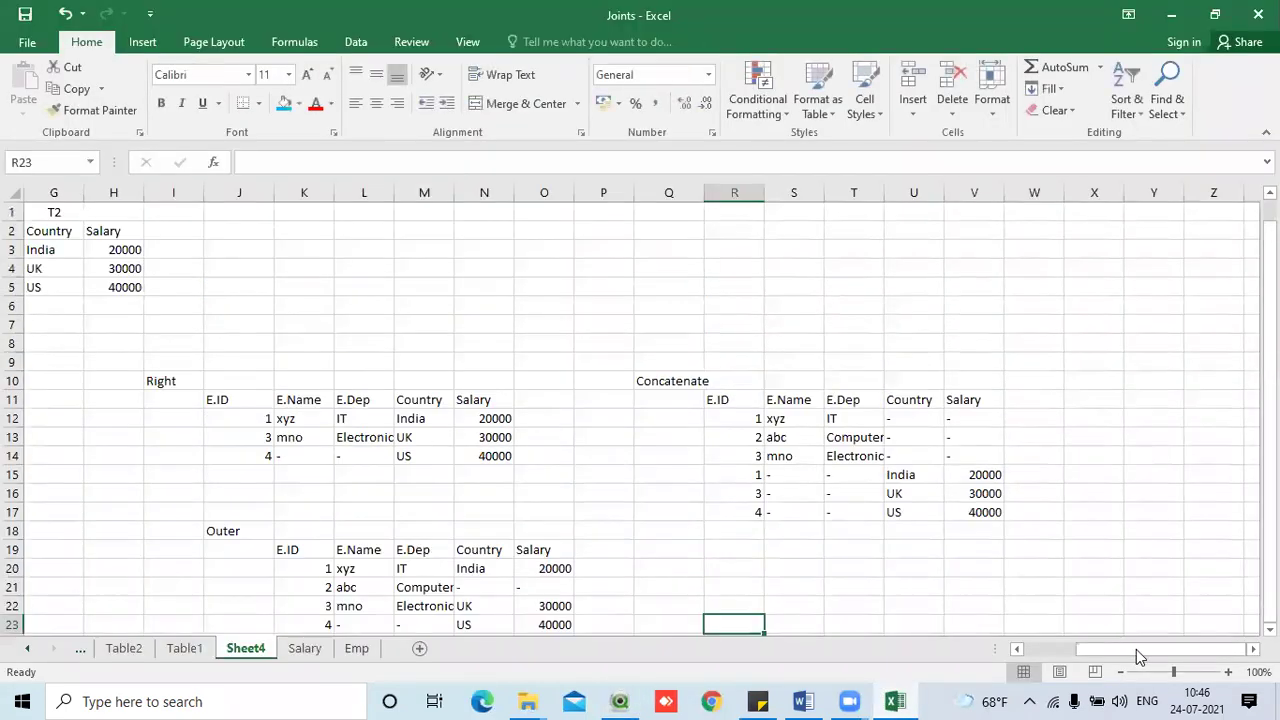
{"action": "left_click_drag", "start_coordinate": [1160, 649], "coordinate": [96, 292]}
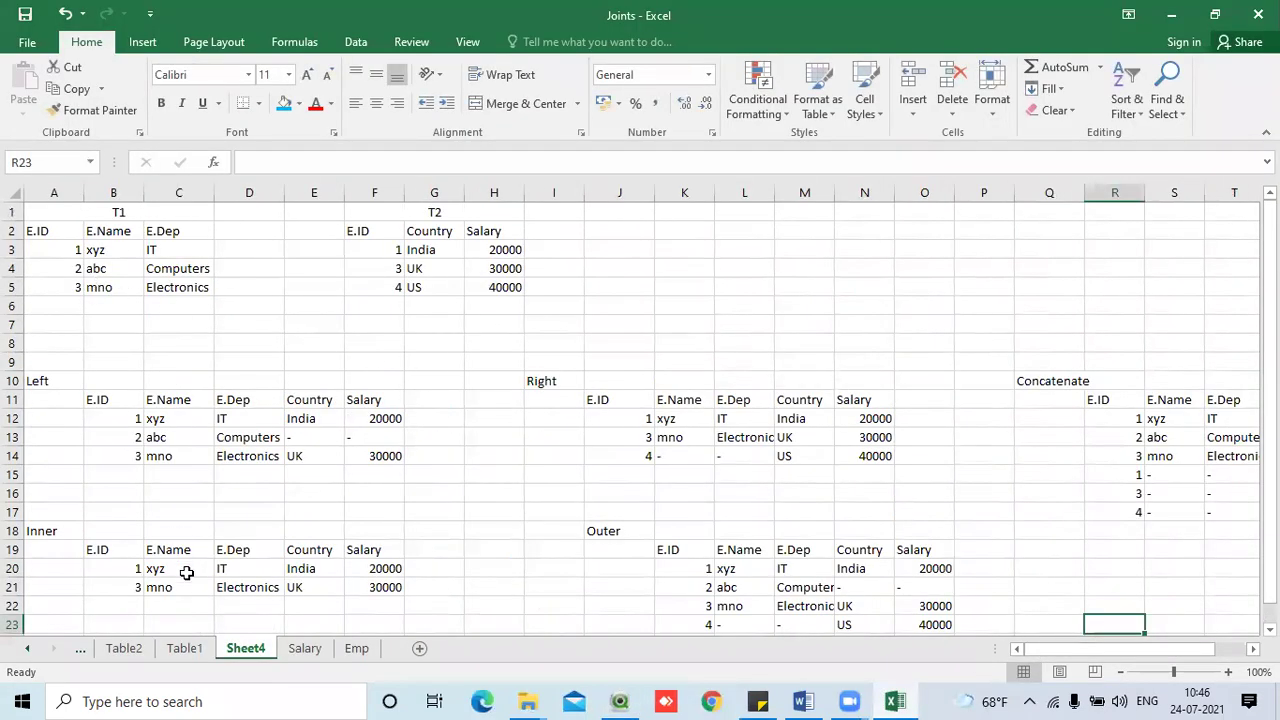
{"action": "left_click", "coordinate": [180, 648]}
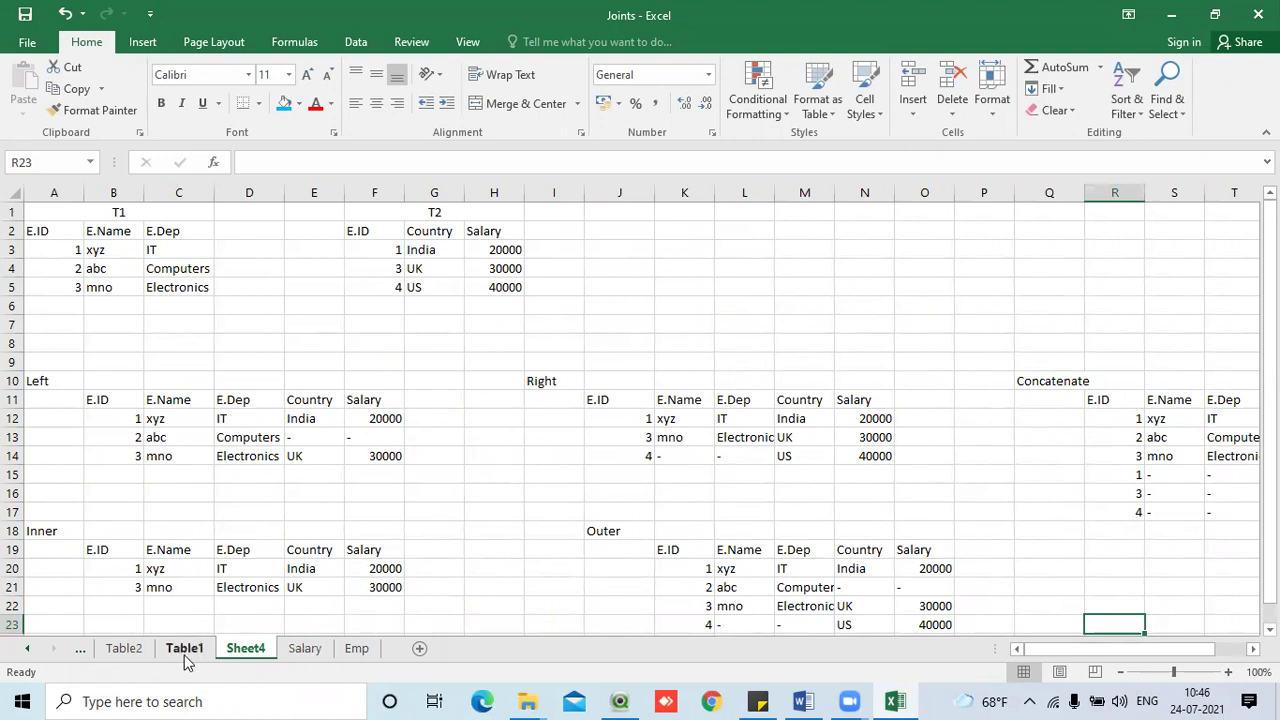
{"action": "left_click", "coordinate": [124, 648]}
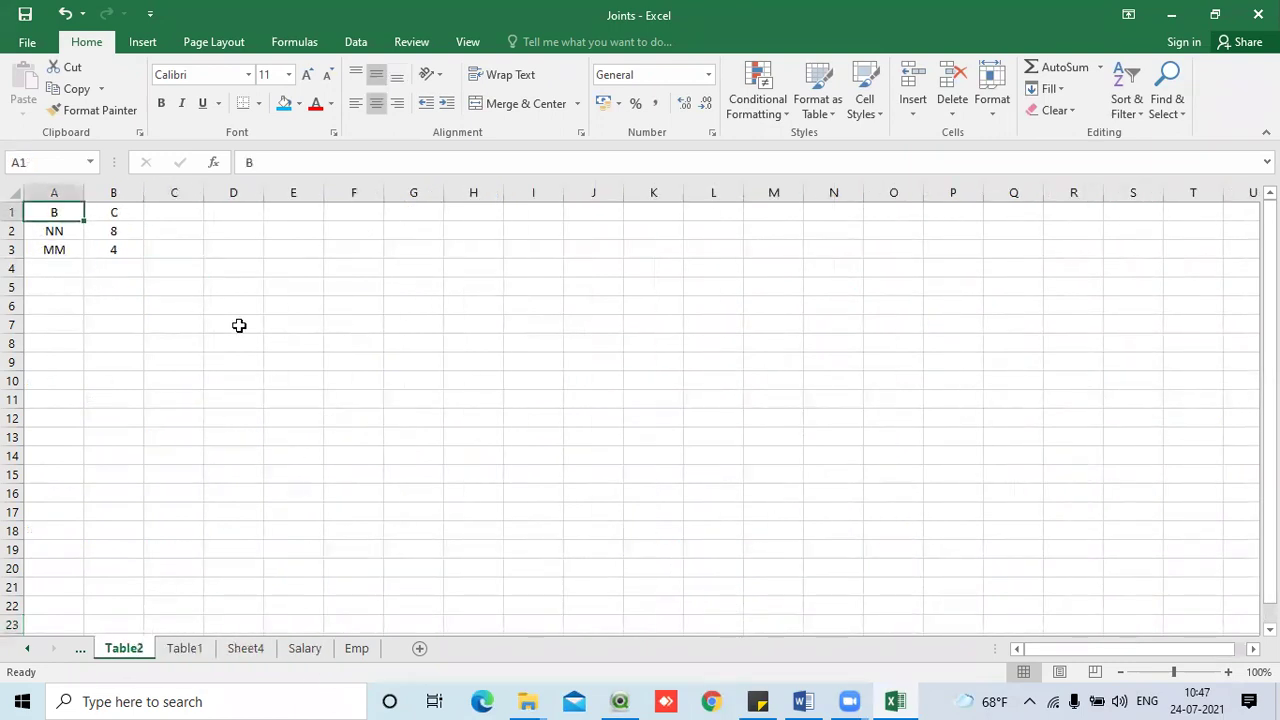
{"action": "left_click", "coordinate": [560, 379]}
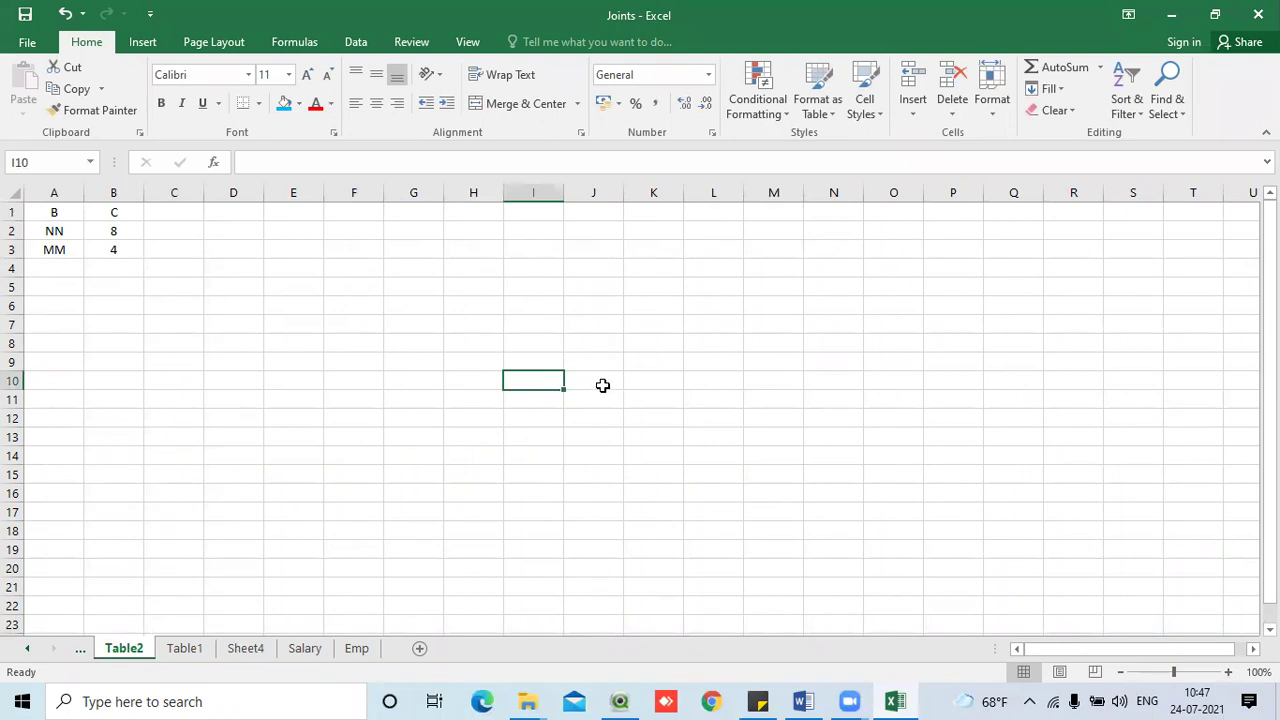
{"action": "left_click", "coordinate": [606, 384]}
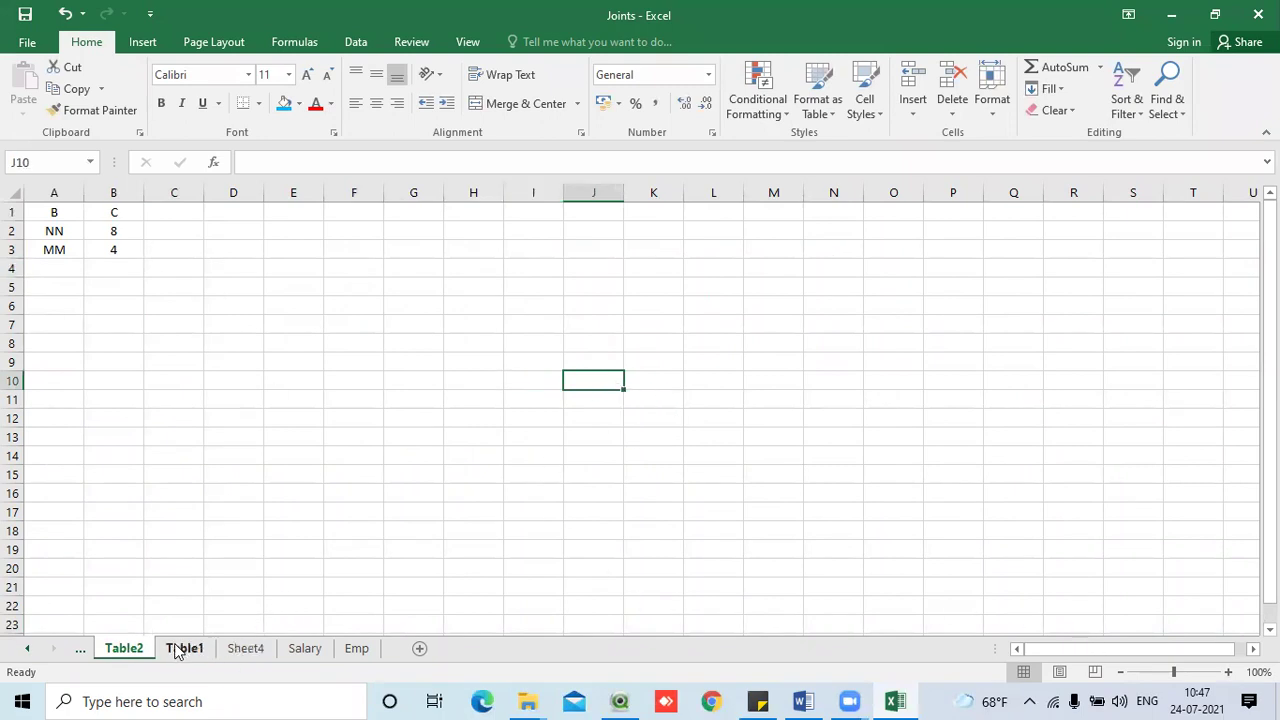
{"action": "left_click_drag", "start_coordinate": [54, 233], "coordinate": [115, 250]}
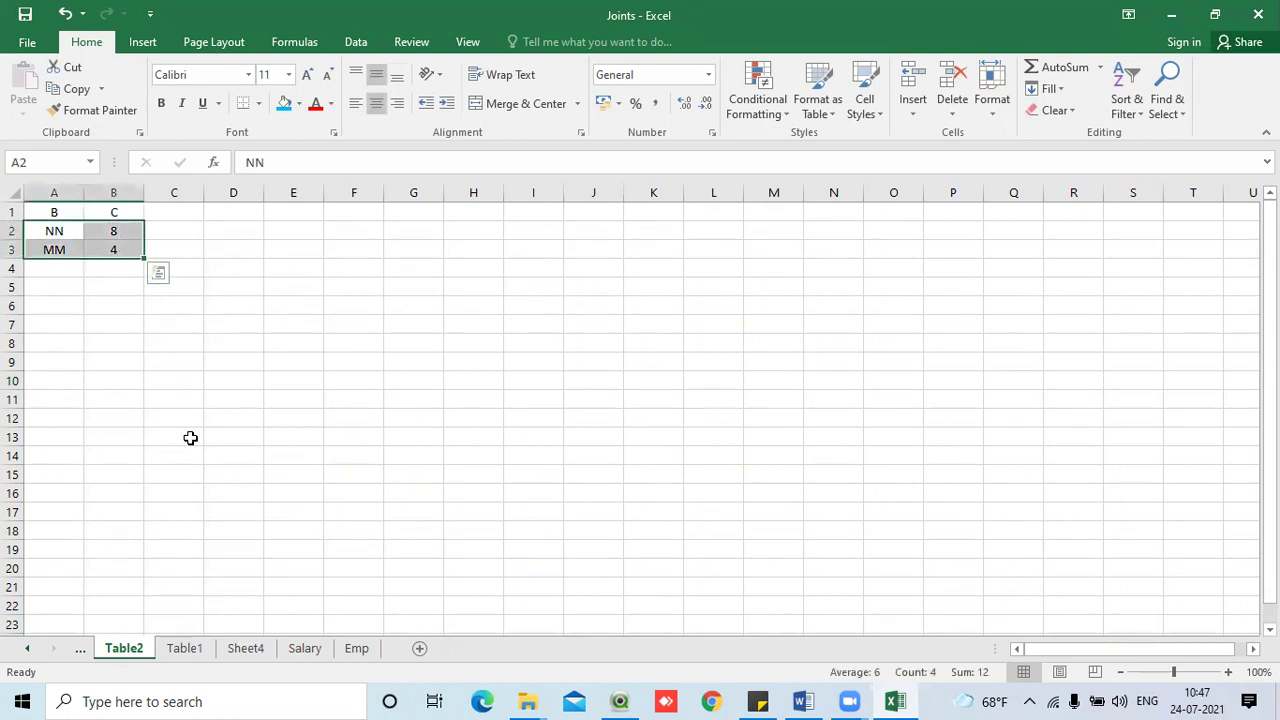
{"action": "left_click", "coordinate": [181, 647]}
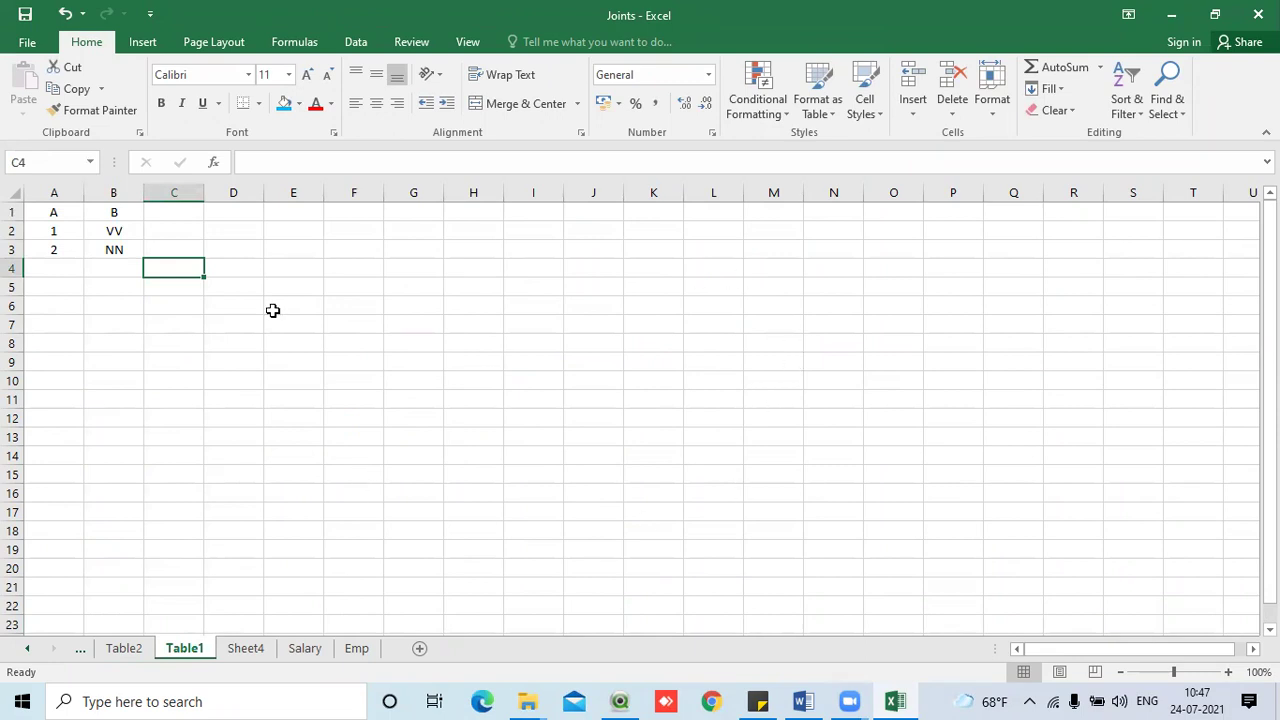
{"action": "left_click", "coordinate": [129, 648]}
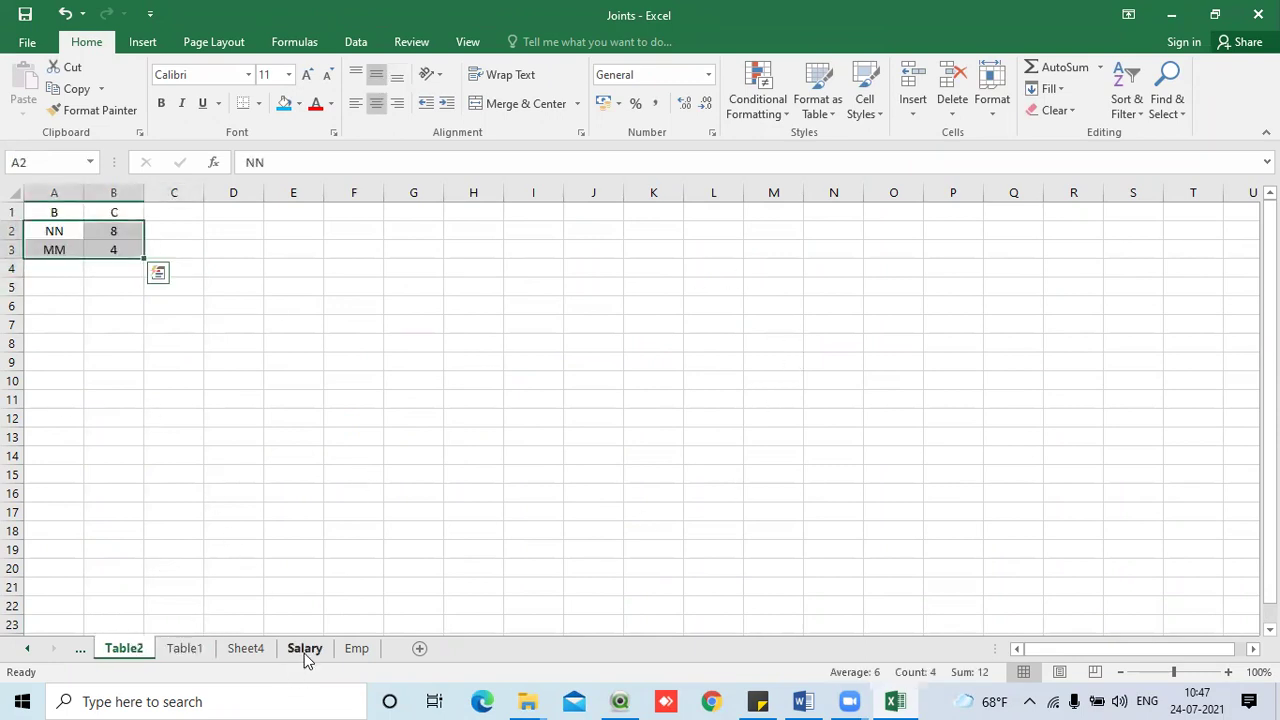
- Compare the E.ID values of T1 and T2 on Sheet4 with the join examples below them
{"action": "left_click", "coordinate": [245, 648]}
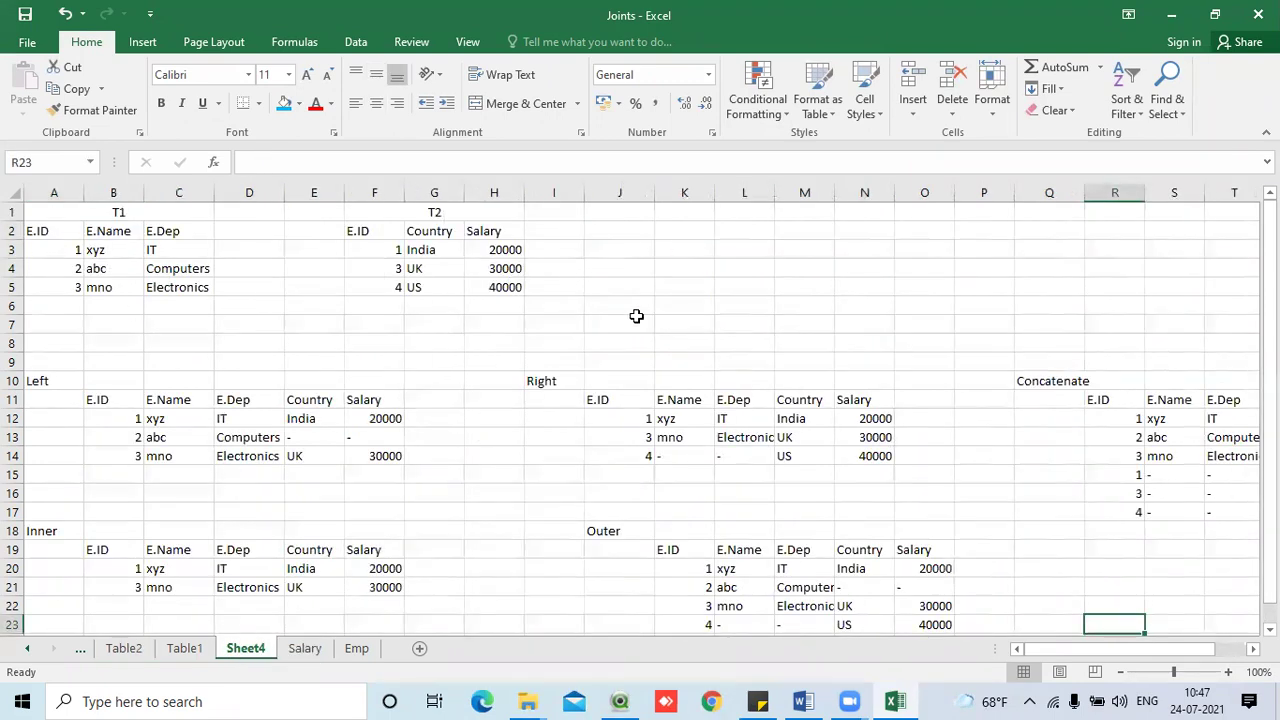
{"action": "left_click_drag", "start_coordinate": [74, 252], "coordinate": [114, 297]}
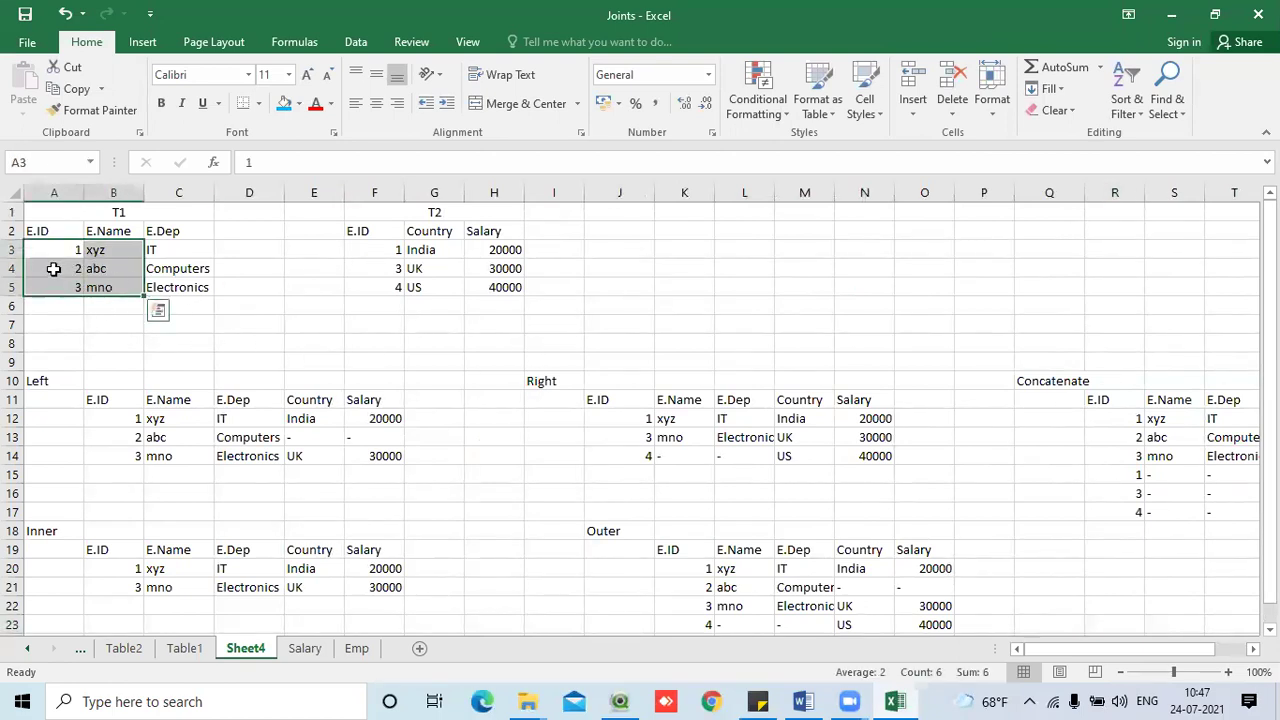
{"action": "left_click_drag", "start_coordinate": [51, 266], "coordinate": [69, 286]}
{"action": "left_click_drag", "start_coordinate": [381, 248], "coordinate": [397, 284]}
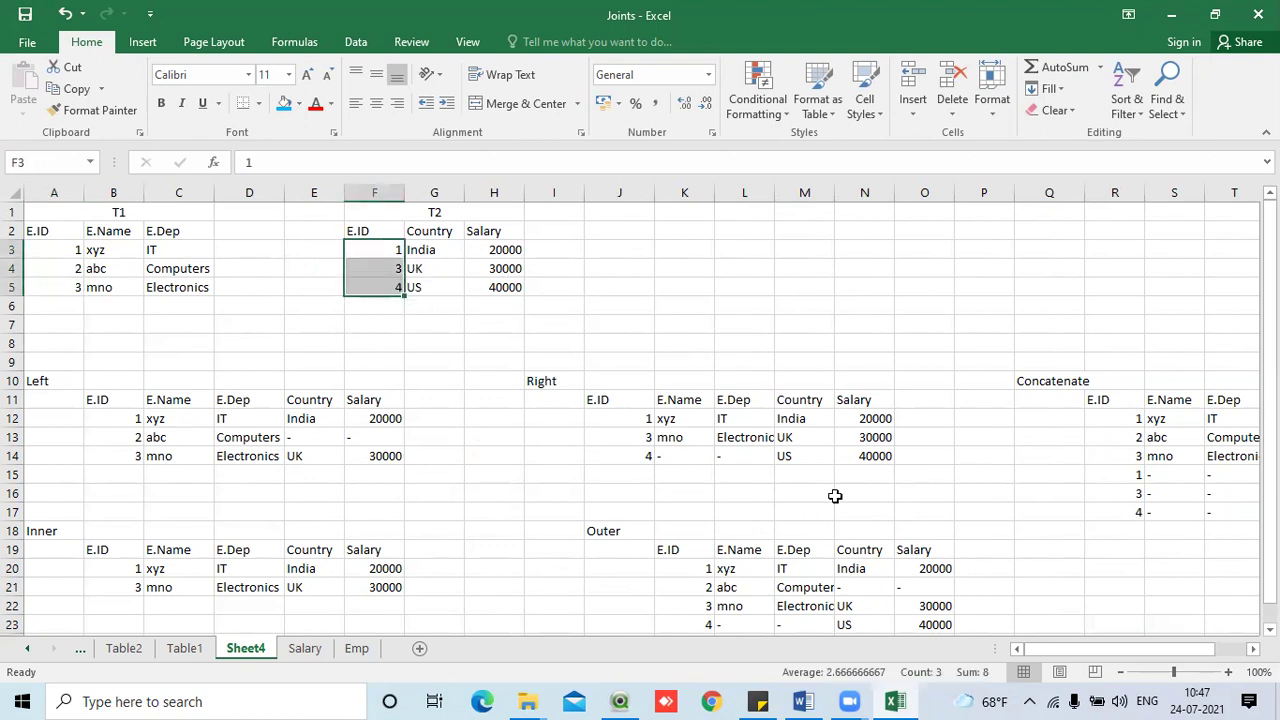
{"action": "scroll", "coordinate": [420, 400], "scroll_direction": "down", "scroll_amount": 2}
{"action": "left_click_drag", "start_coordinate": [180, 343], "coordinate": [558, 478]}
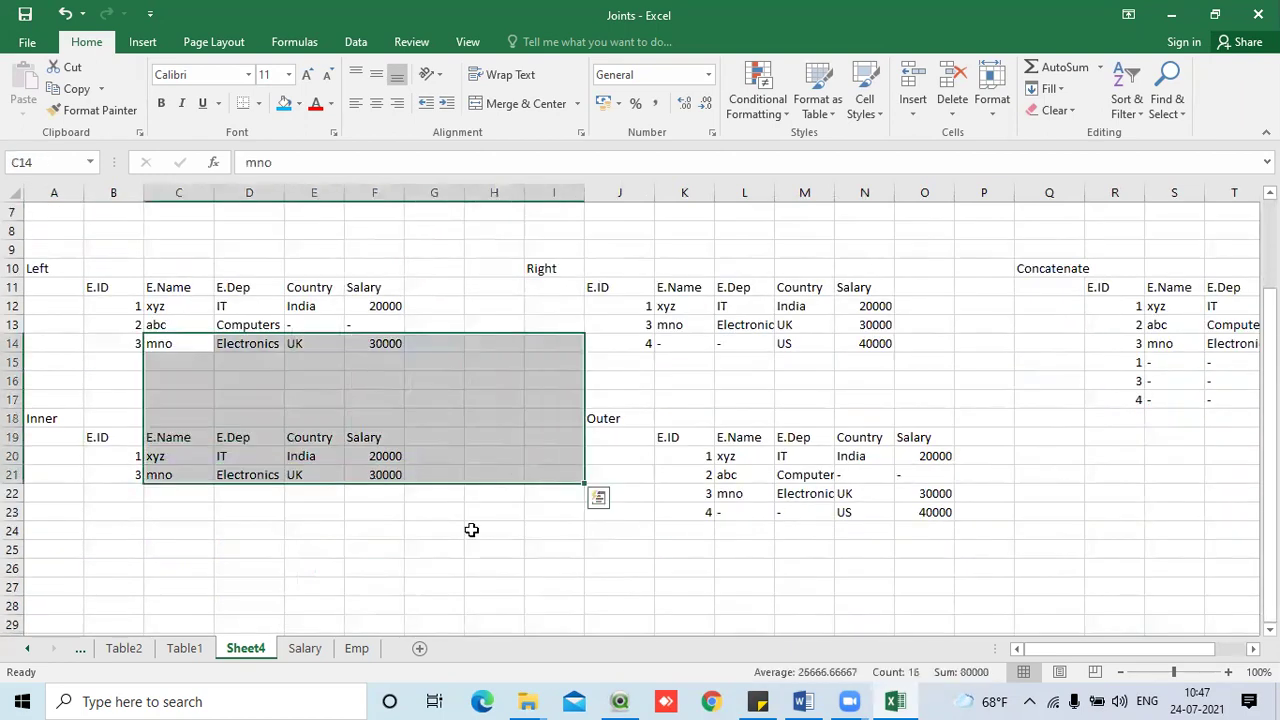
{"action": "left_click", "coordinate": [468, 564]}
{"action": "scroll", "coordinate": [710, 435], "scroll_direction": "up", "scroll_amount": 2}
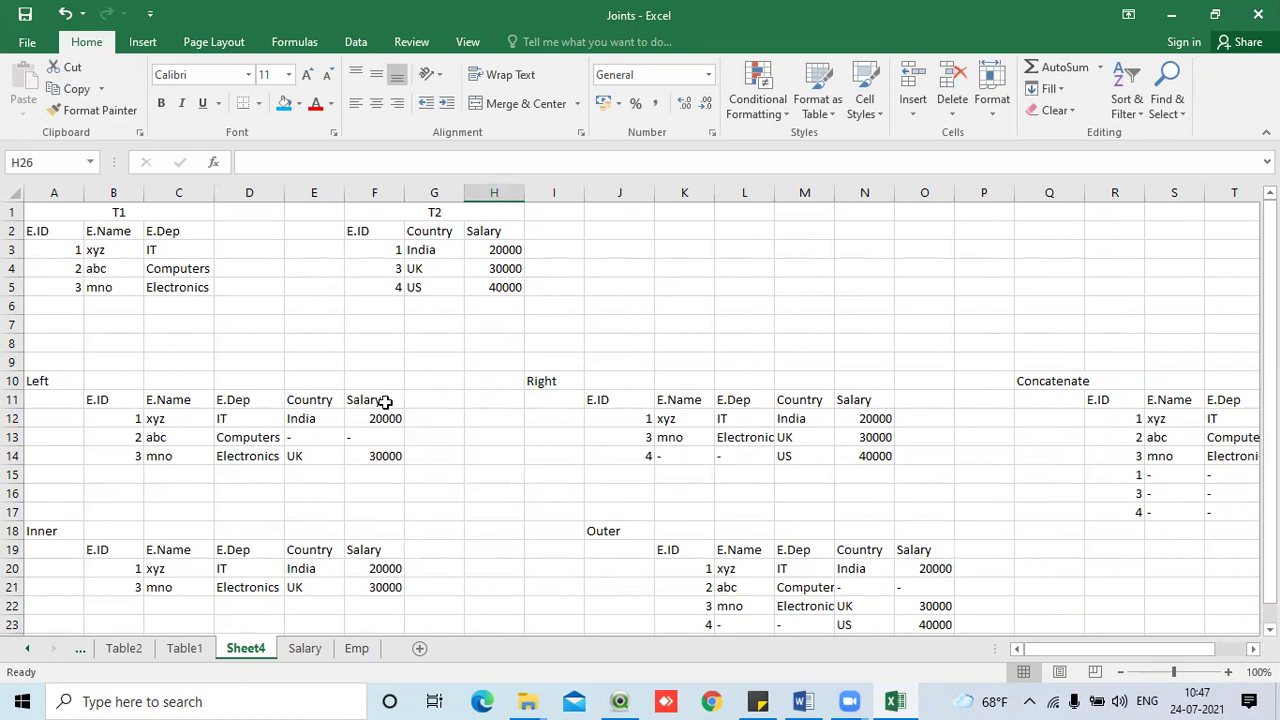
- Examine the Left join example on Sheet4, then return to QlikView and close the script editor, accepting the script
{"action": "left_click_drag", "start_coordinate": [112, 402], "coordinate": [362, 456]}
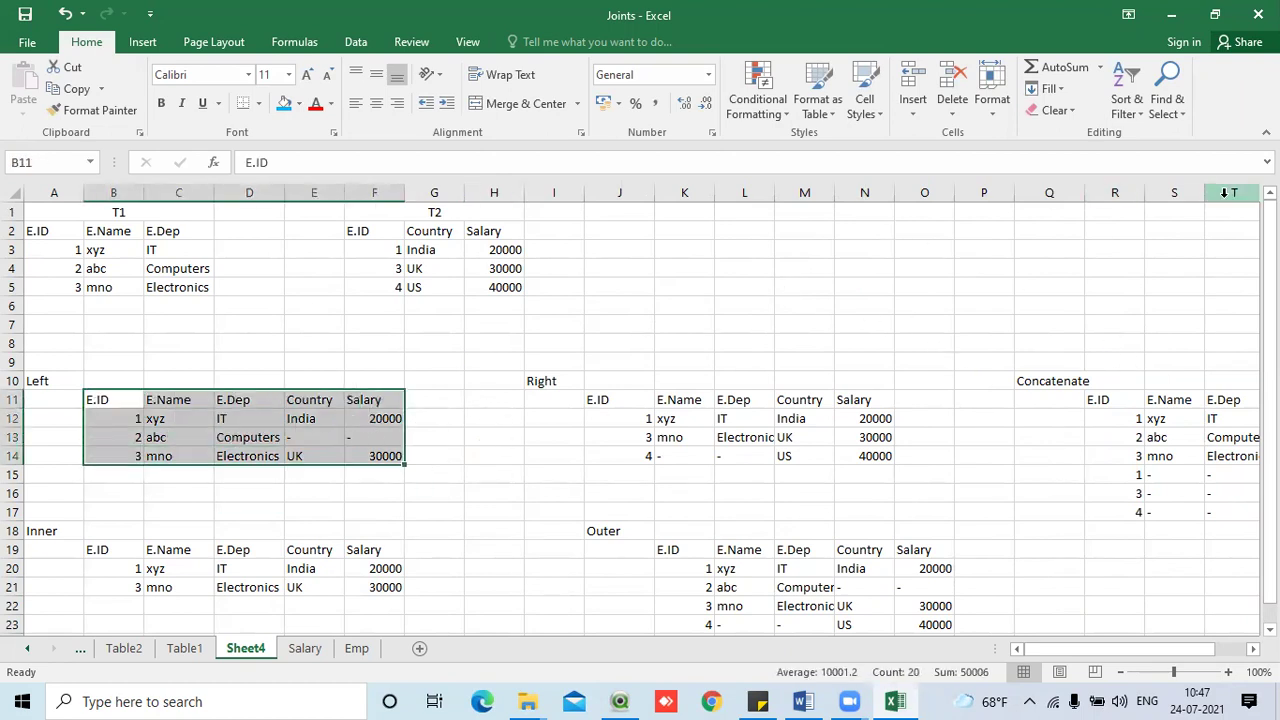
{"action": "left_click", "coordinate": [730, 286]}
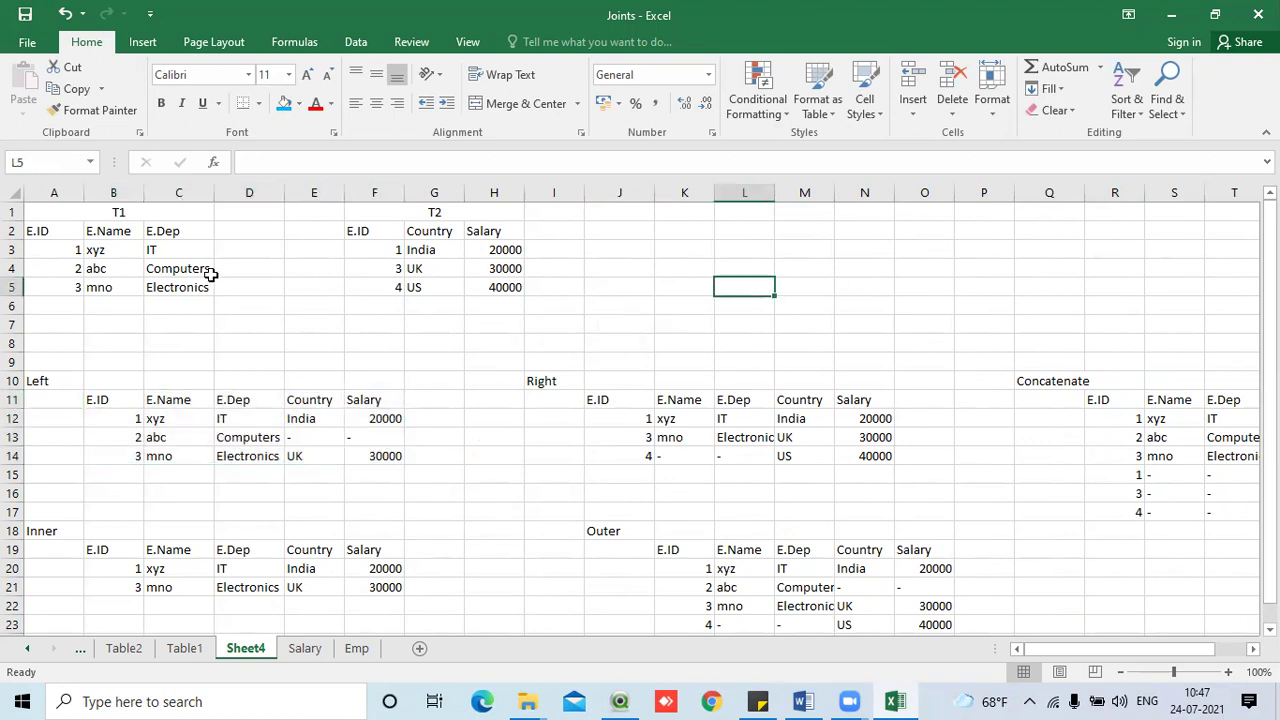
{"action": "left_click_drag", "start_coordinate": [112, 405], "coordinate": [361, 452]}
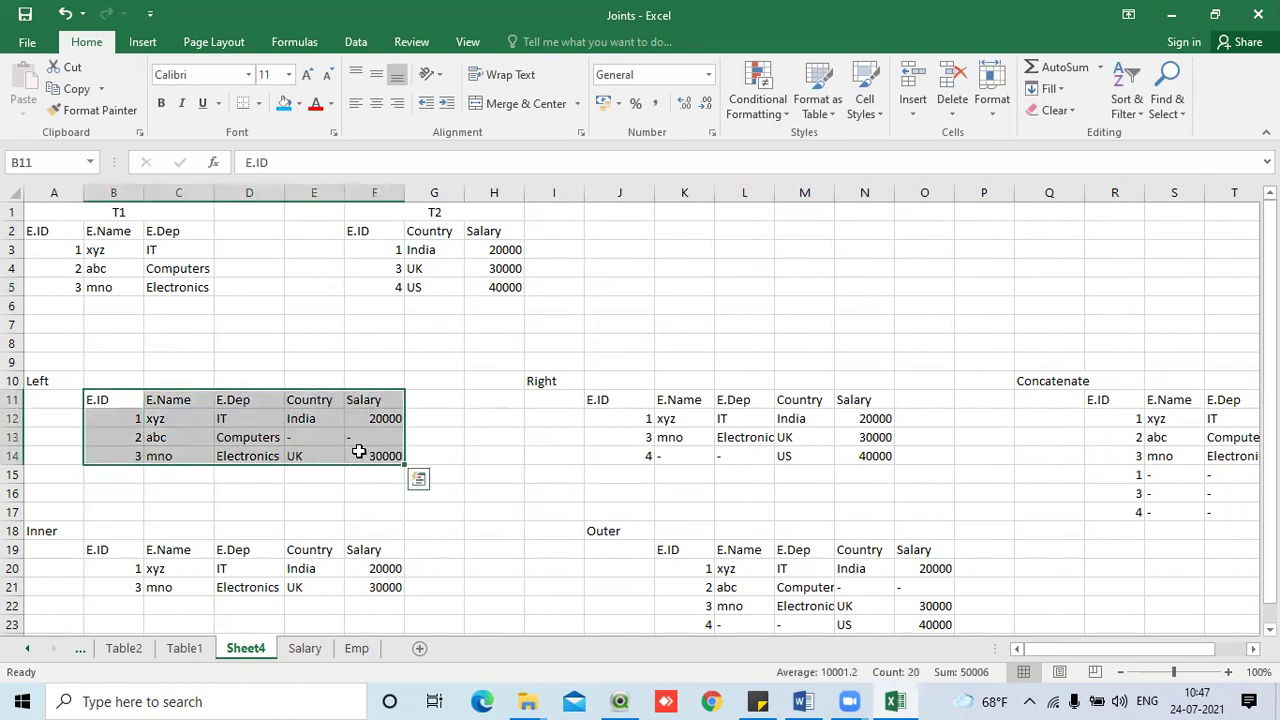
{"action": "left_click", "coordinate": [620, 700]}
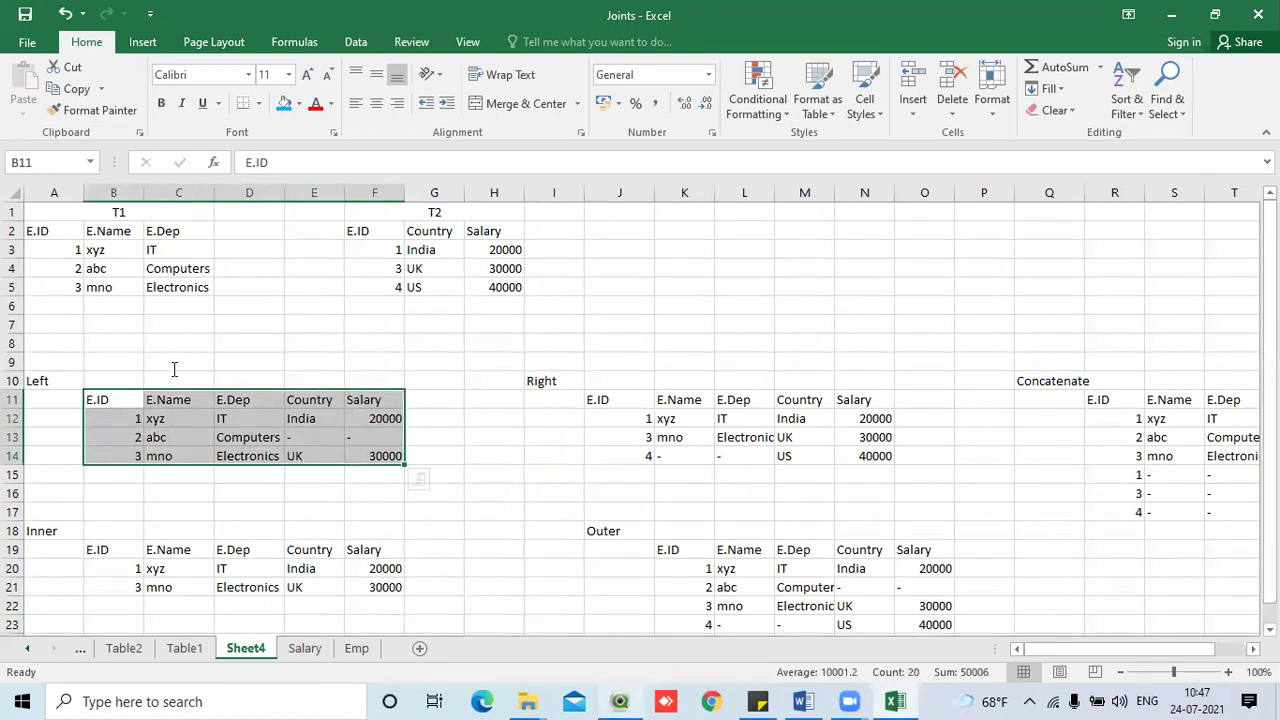
{"action": "left_click", "coordinate": [1089, 662]}
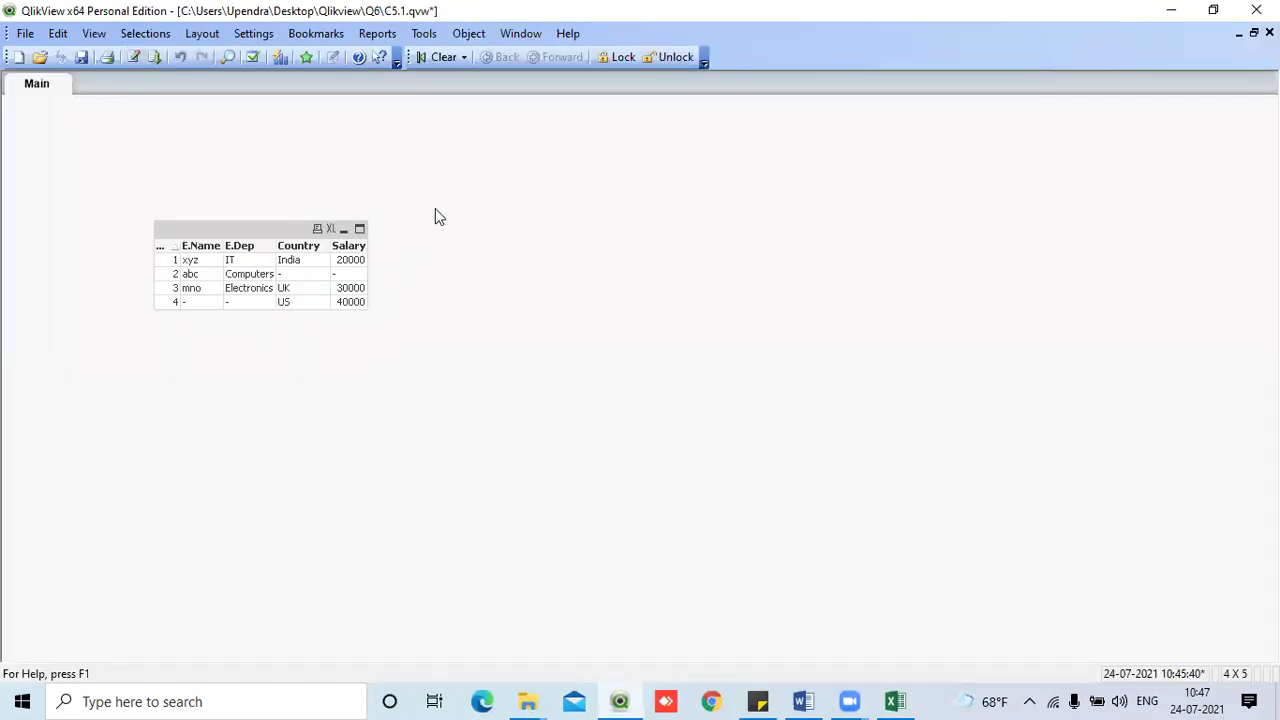